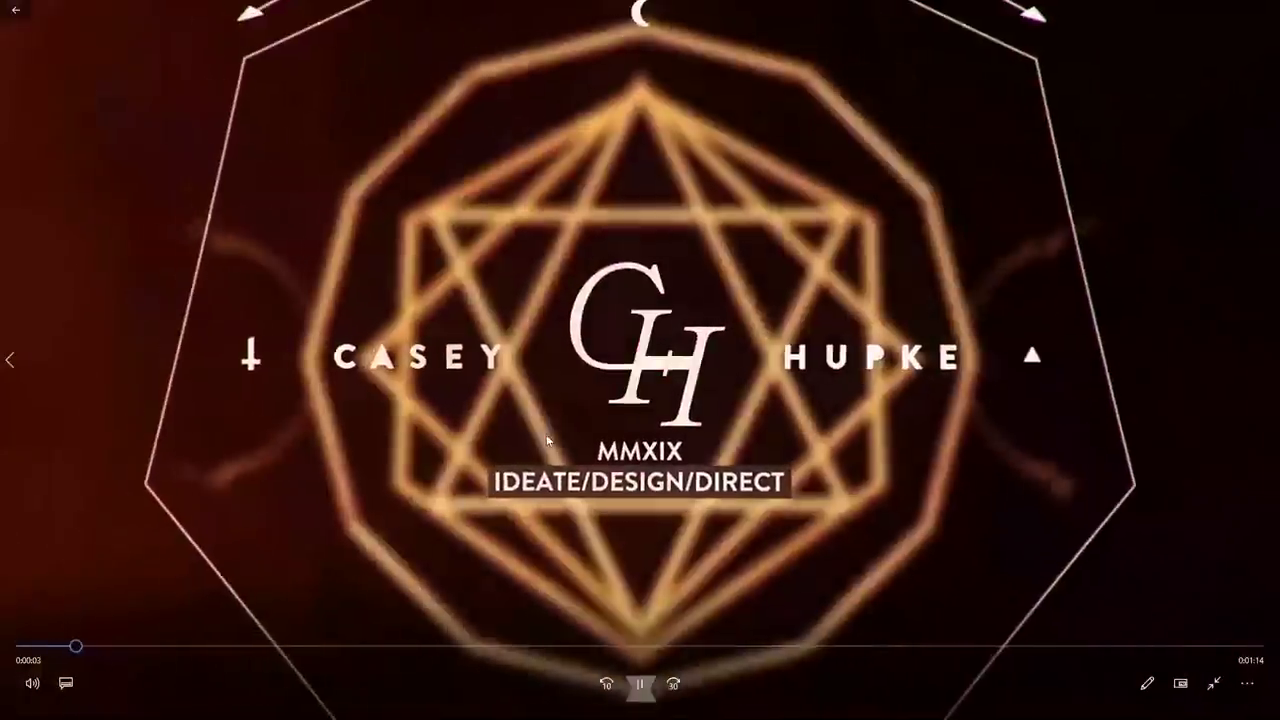
# - Switch from the Movies & TV reel back to the slide show on the WHO AM I? slide
pyautogui.hotkey('alt', 'Tab')
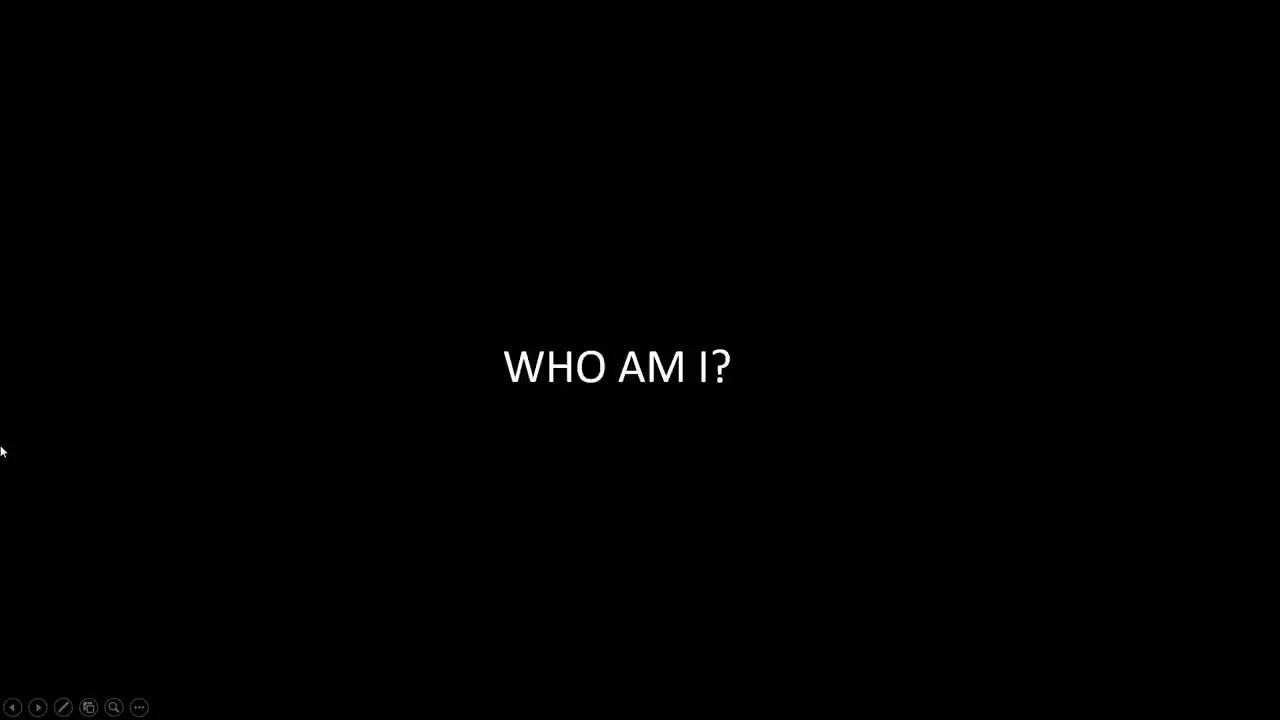
# - Switch to the showreel and let it play full screen to its closing thanks card
pyautogui.hotkey('alt', 'Tab')
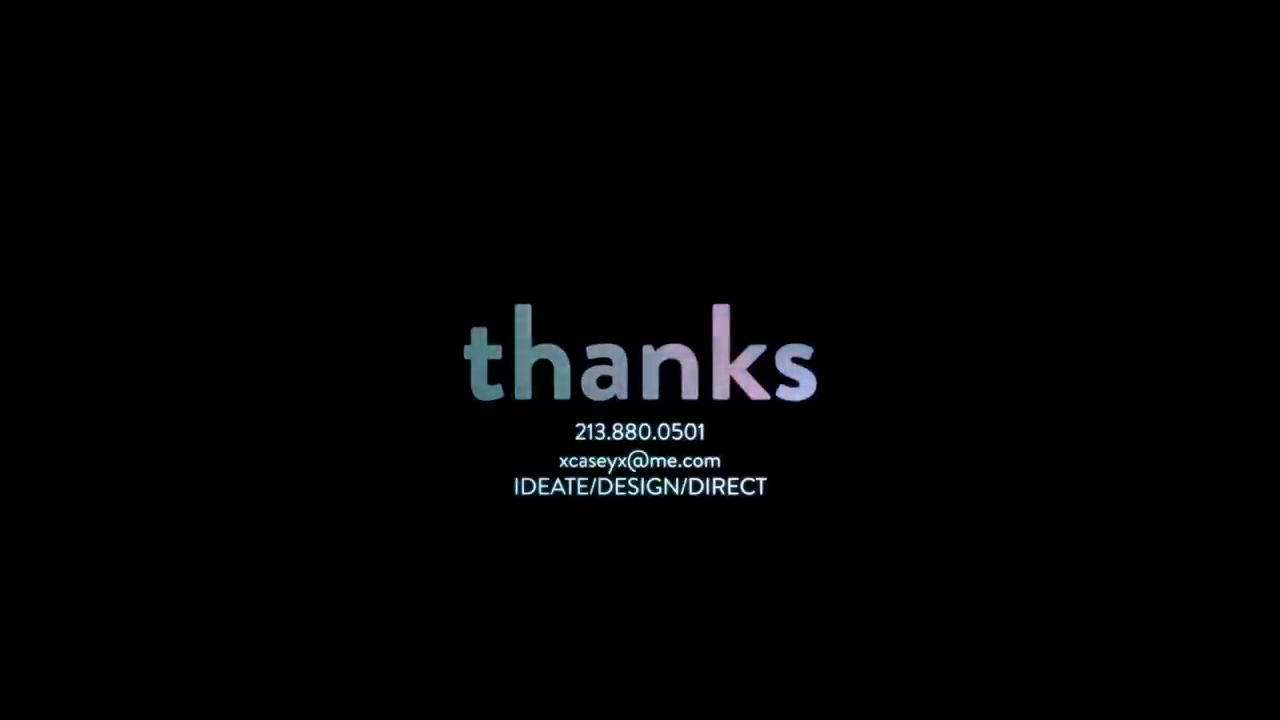
# - Return to the PowerPoint slide show and advance it to the CYLANCE LIQUID METAL slide
pyautogui.hotkey('alt', 'Tab')
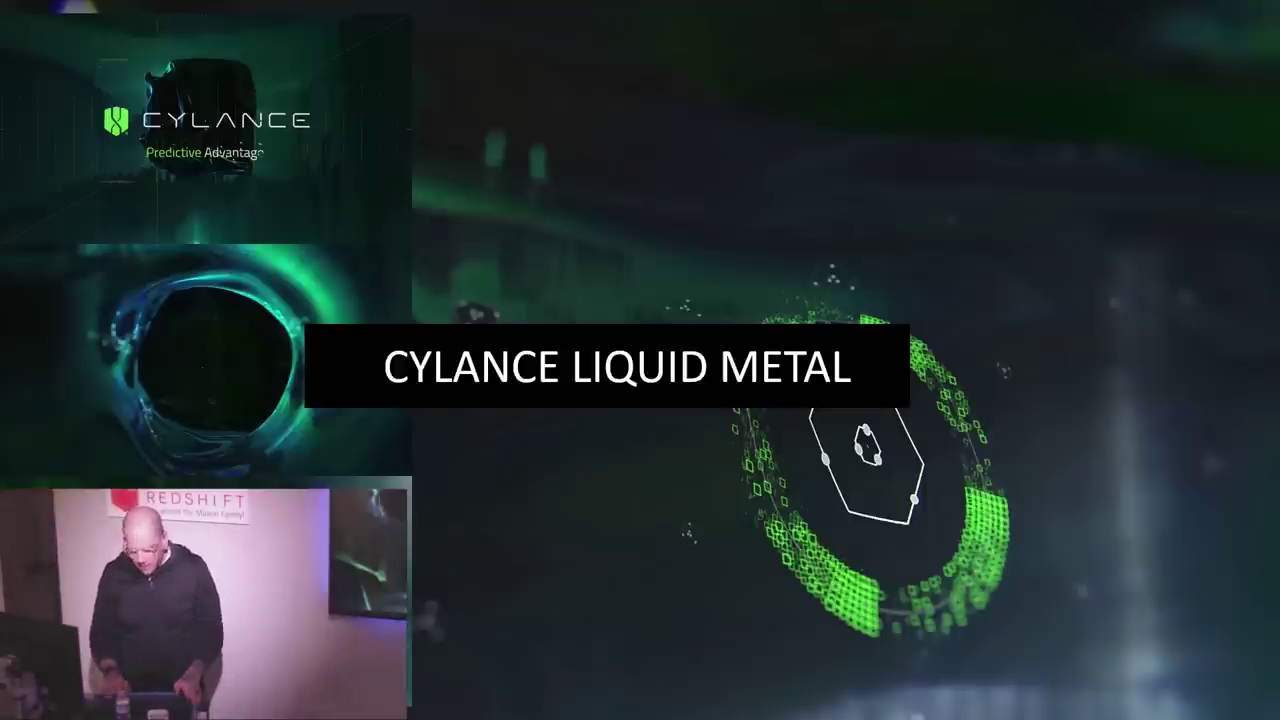
# - Try playing RSA-ScriptB from the LIQUID METAL folder and dismiss Movies & TV's can't-play error
pyautogui.hotkey('alt', 'Tab')
pyautogui.hotkey('alt', 'Tab')
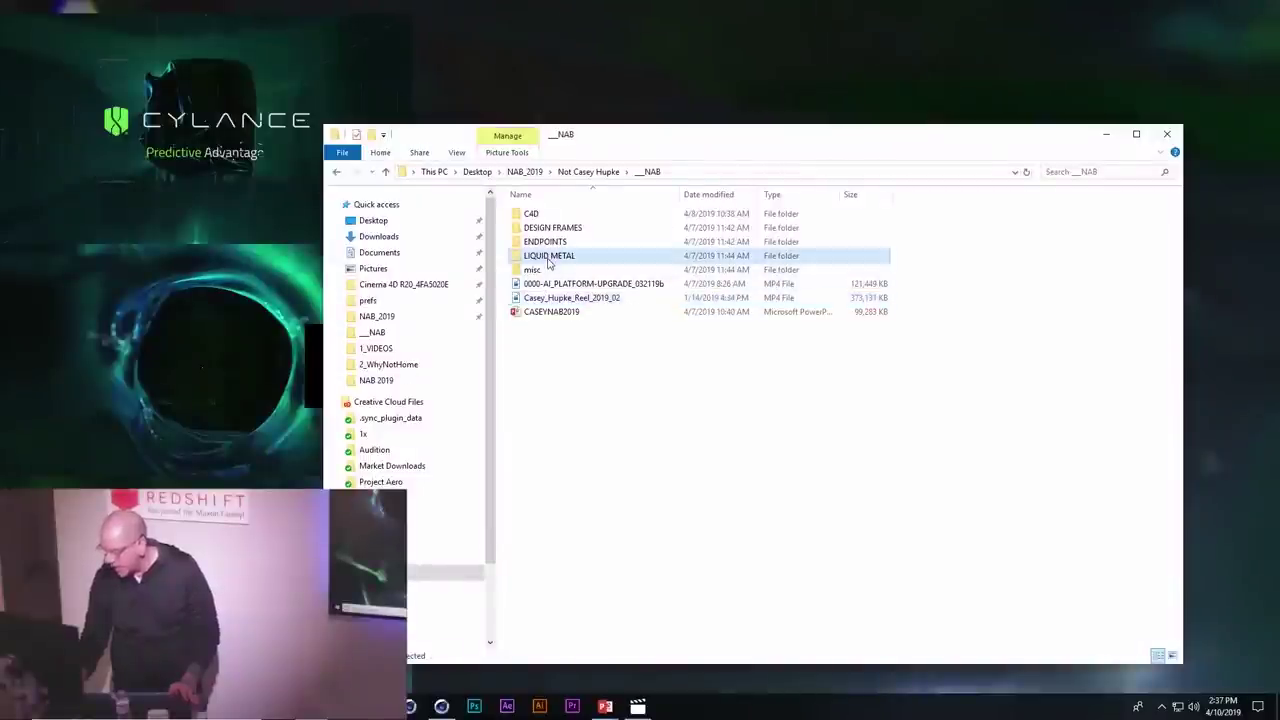
pyautogui.doubleClick(550, 256)
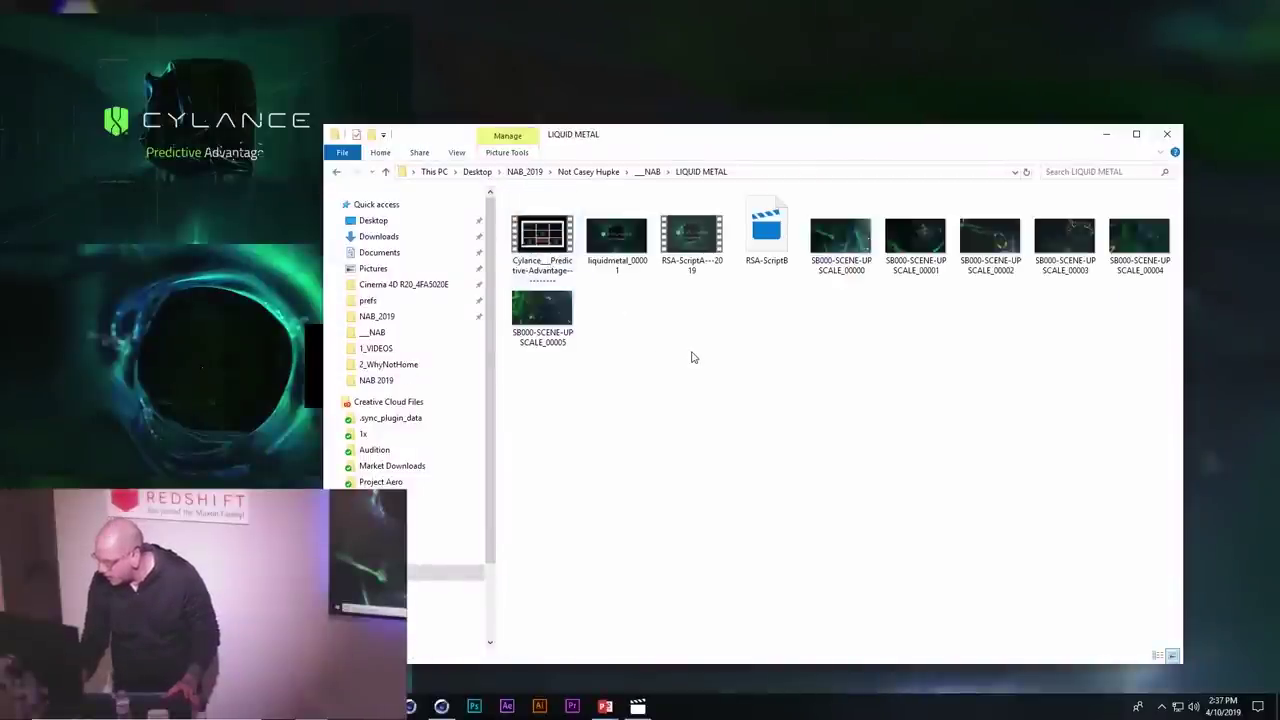
pyautogui.doubleClick(766, 238)
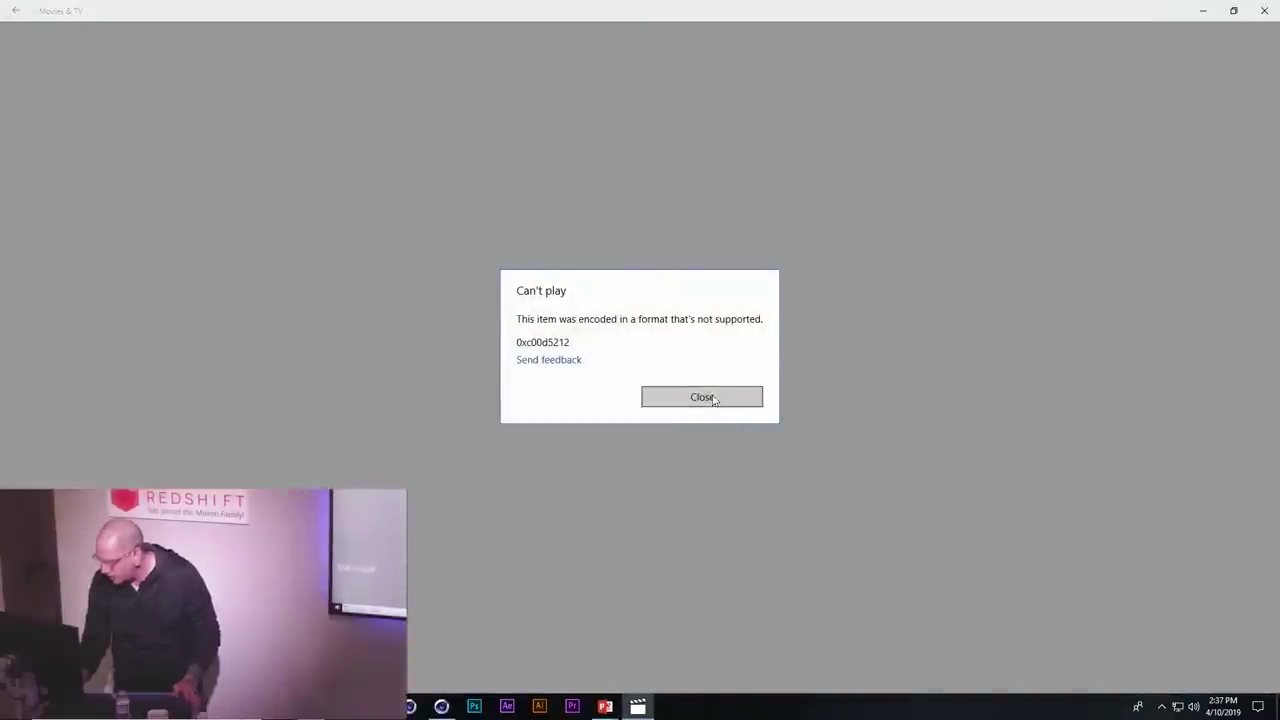
pyautogui.click(711, 397)
# - Launch VLC media player by searching 'vlc' from the Start menu
pyautogui.press('super')
pyautogui.write('vlc')
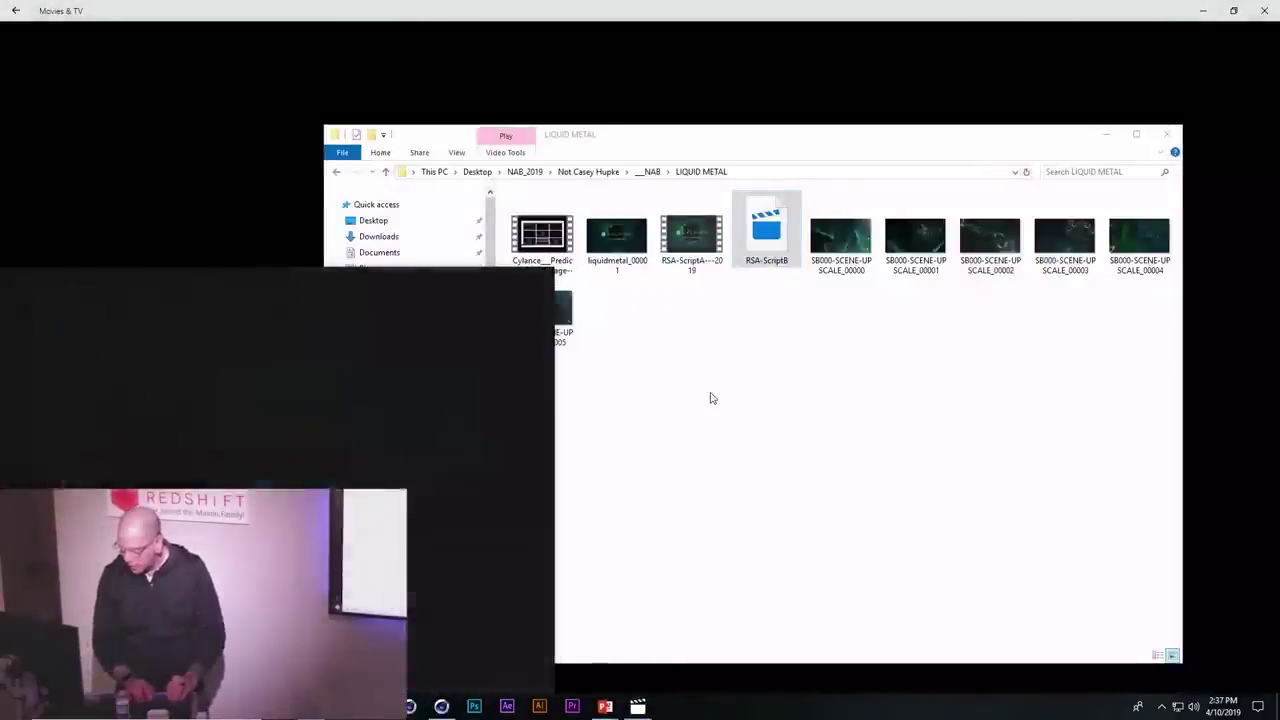
pyautogui.press('Return')
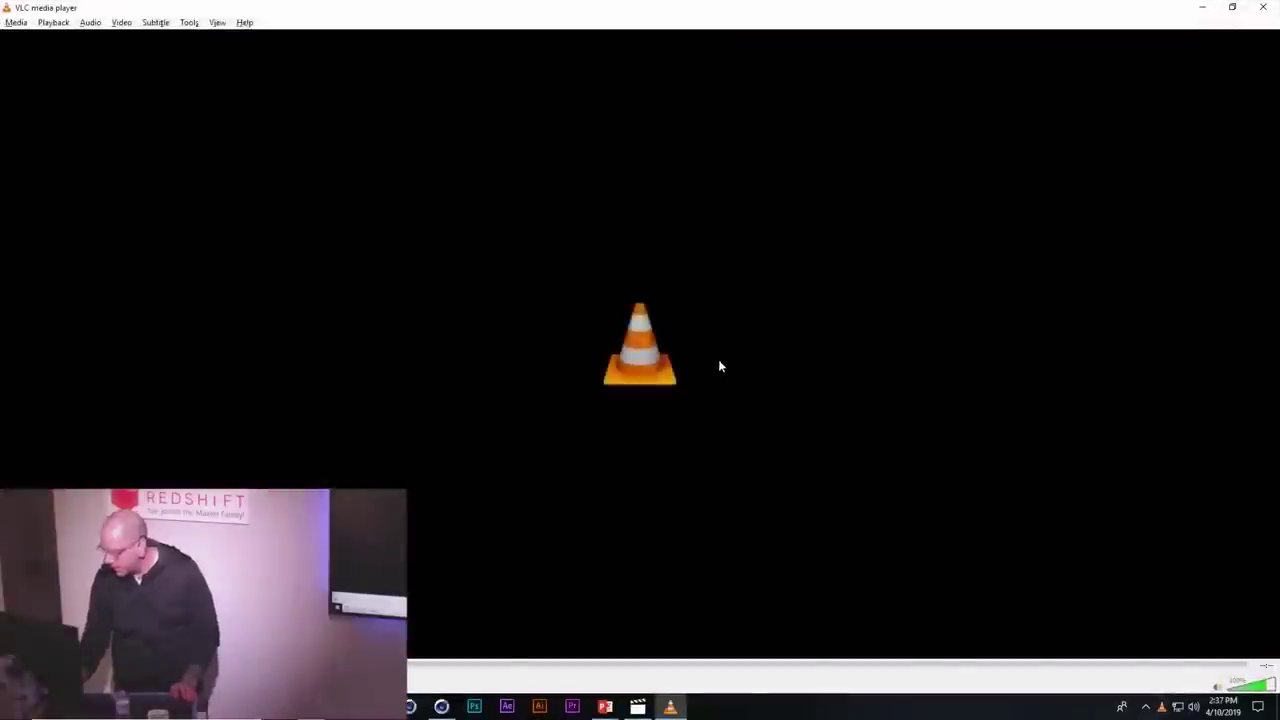
# - Play RSA-ScriptB.mov in VLC and pause it at 00:52 on the CYLANCE CONSULTING card
pyautogui.hotkey('alt', 'Tab')
pyautogui.press('Return')
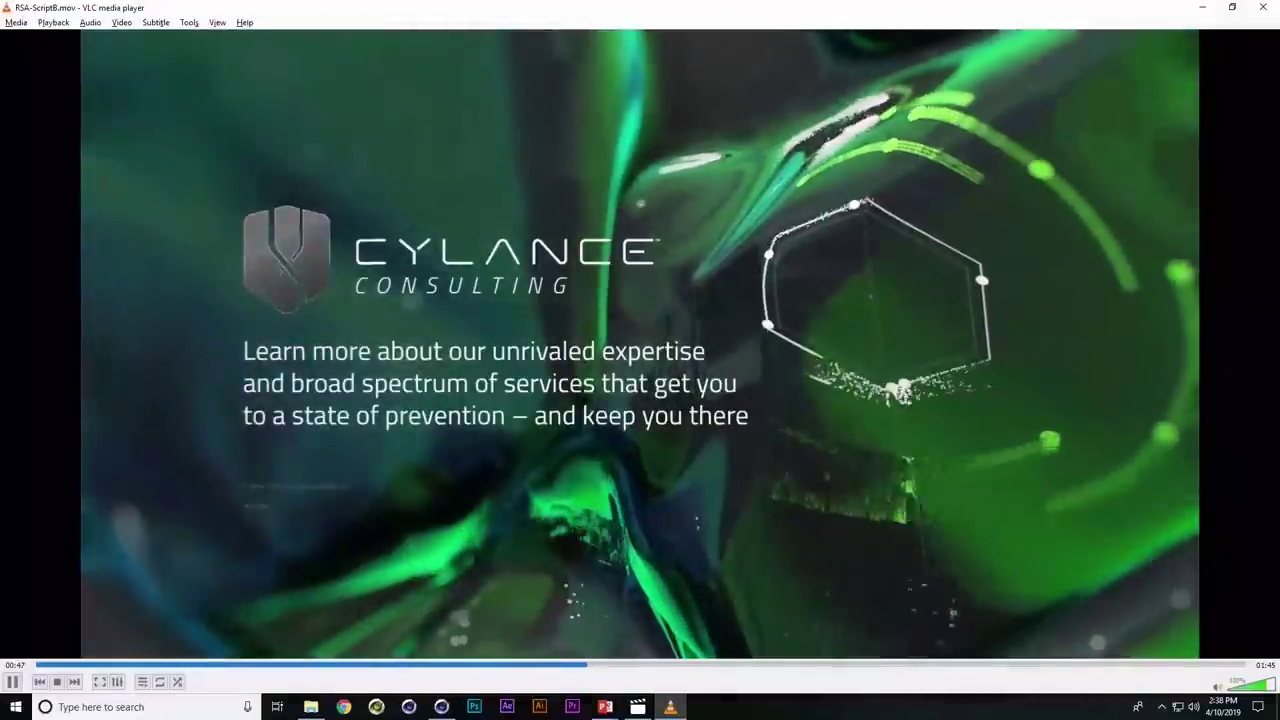
pyautogui.press('space')
pyautogui.press('space')
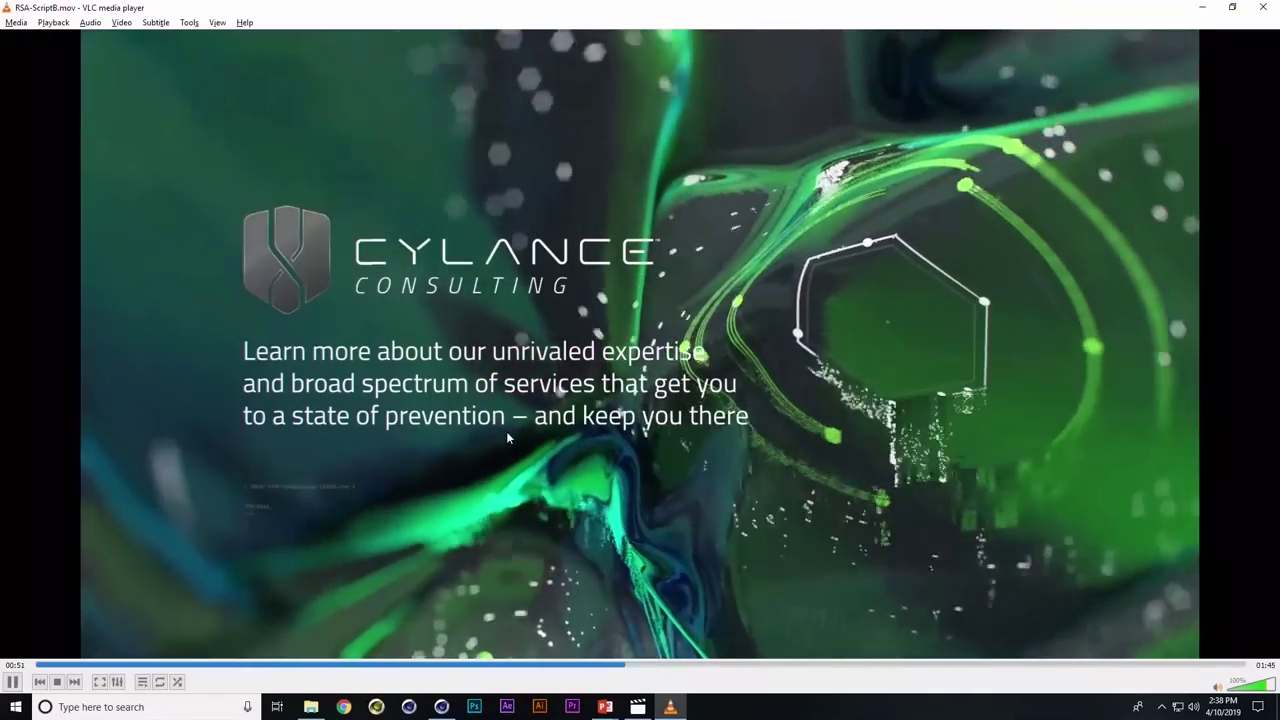
pyautogui.press('space')
# - Play RSA-ScriptA---2019 in Movies & TV and pause it at 01:06
pyautogui.hotkey('alt', 'Tab')
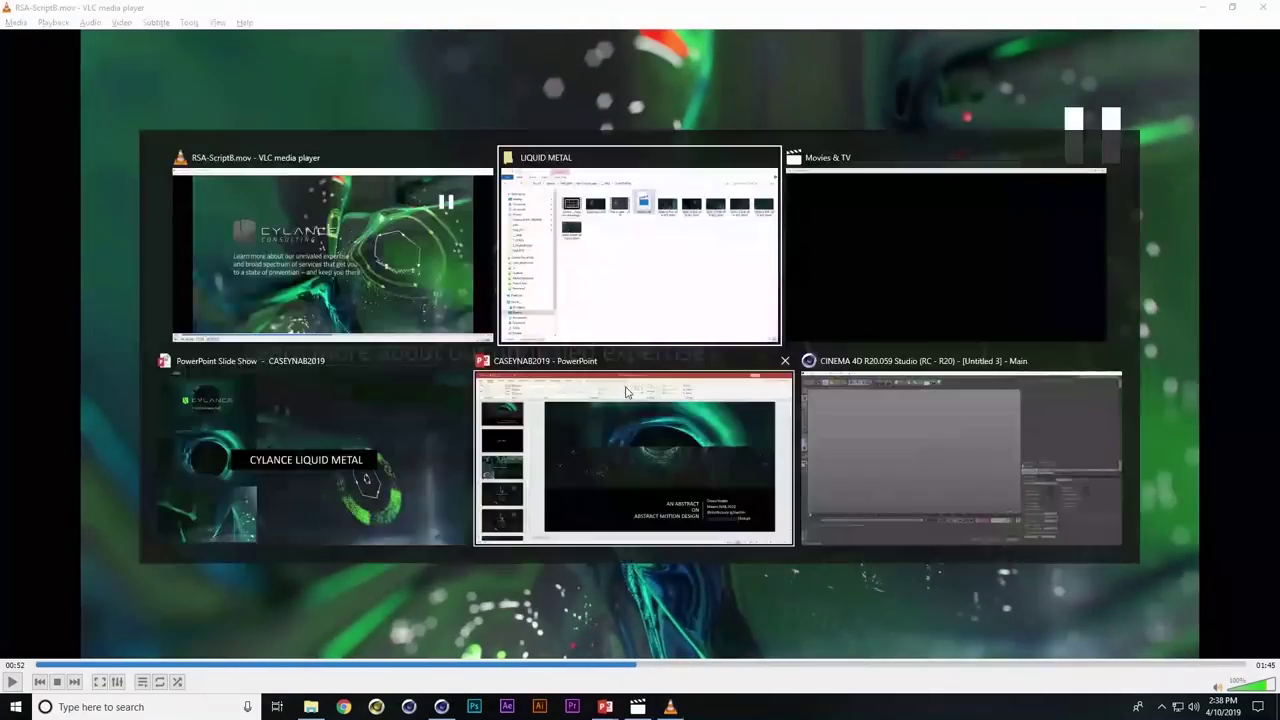
pyautogui.doubleClick(692, 240)
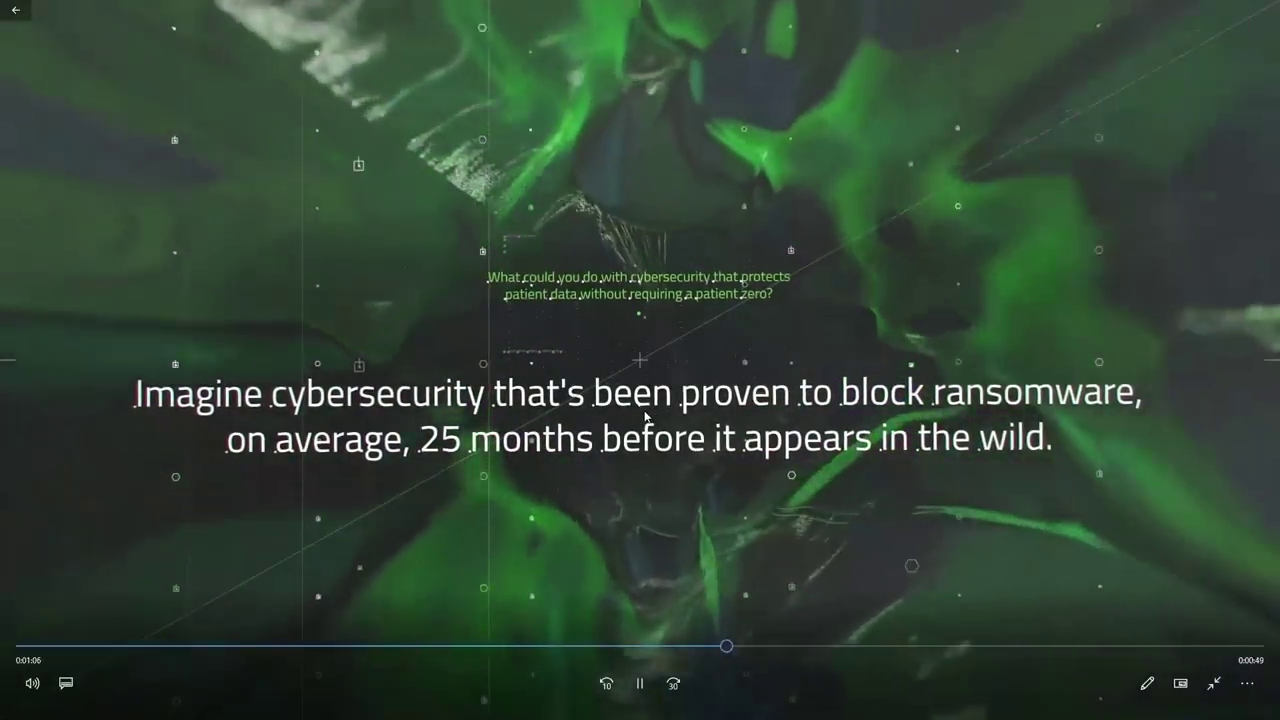
pyautogui.click(652, 414)
pyautogui.hotkey('alt', 'Tab')
pyautogui.hotkey('alt', 'Tab')
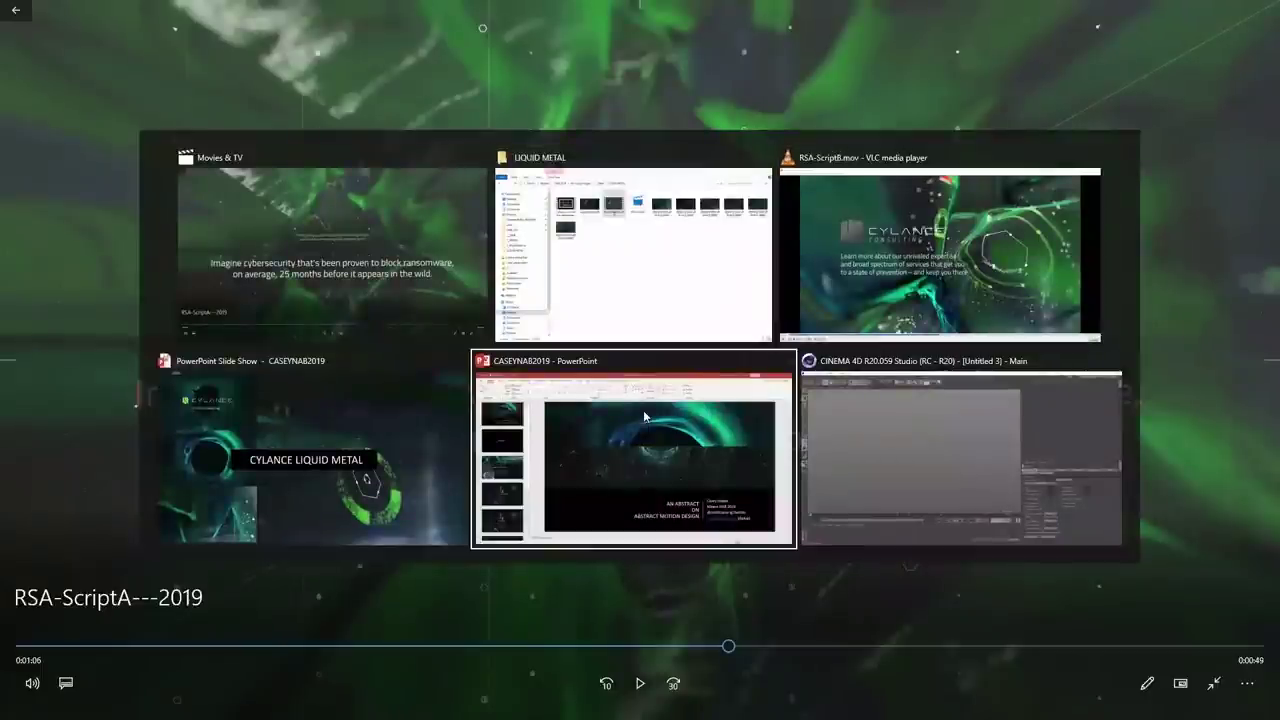
# - Bring the PowerPoint editor forward and resume the slide show on the DEMO AGAIN slide
pyautogui.click(643, 410)
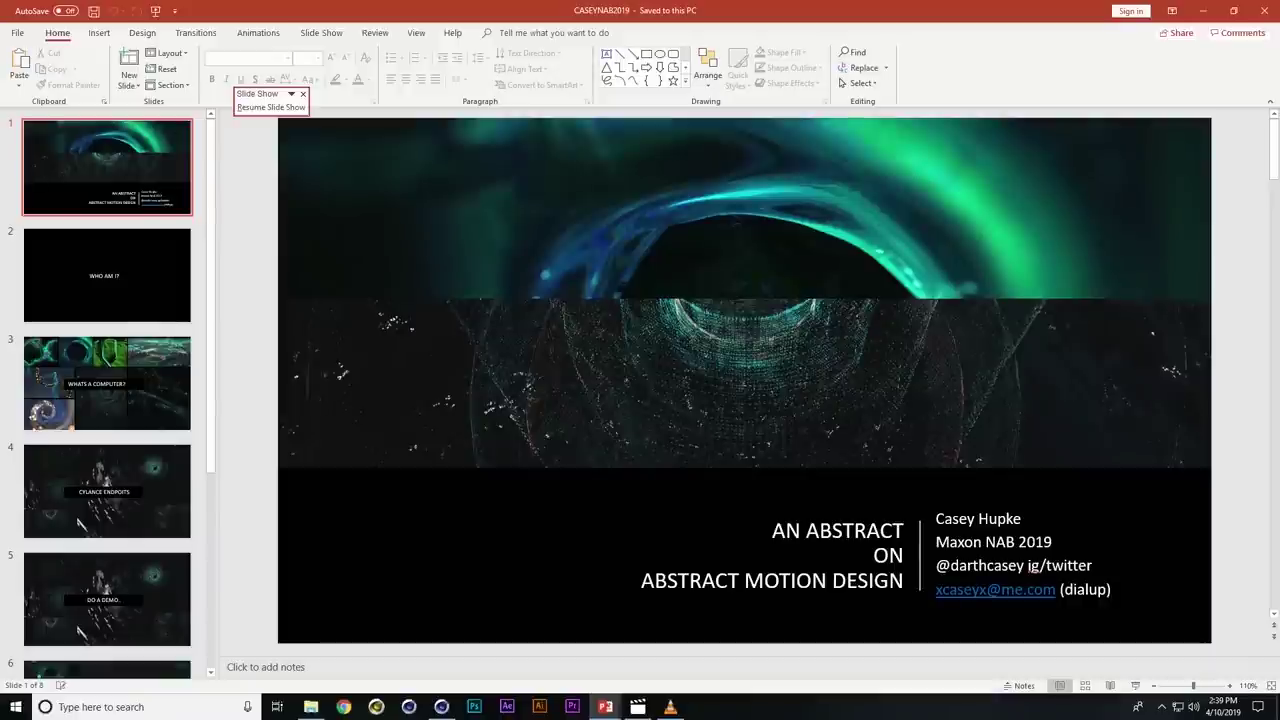
pyautogui.hotkey('alt', 'Tab')
pyautogui.hotkey('alt', 'Tab')
pyautogui.hotkey('alt', 'Tab')
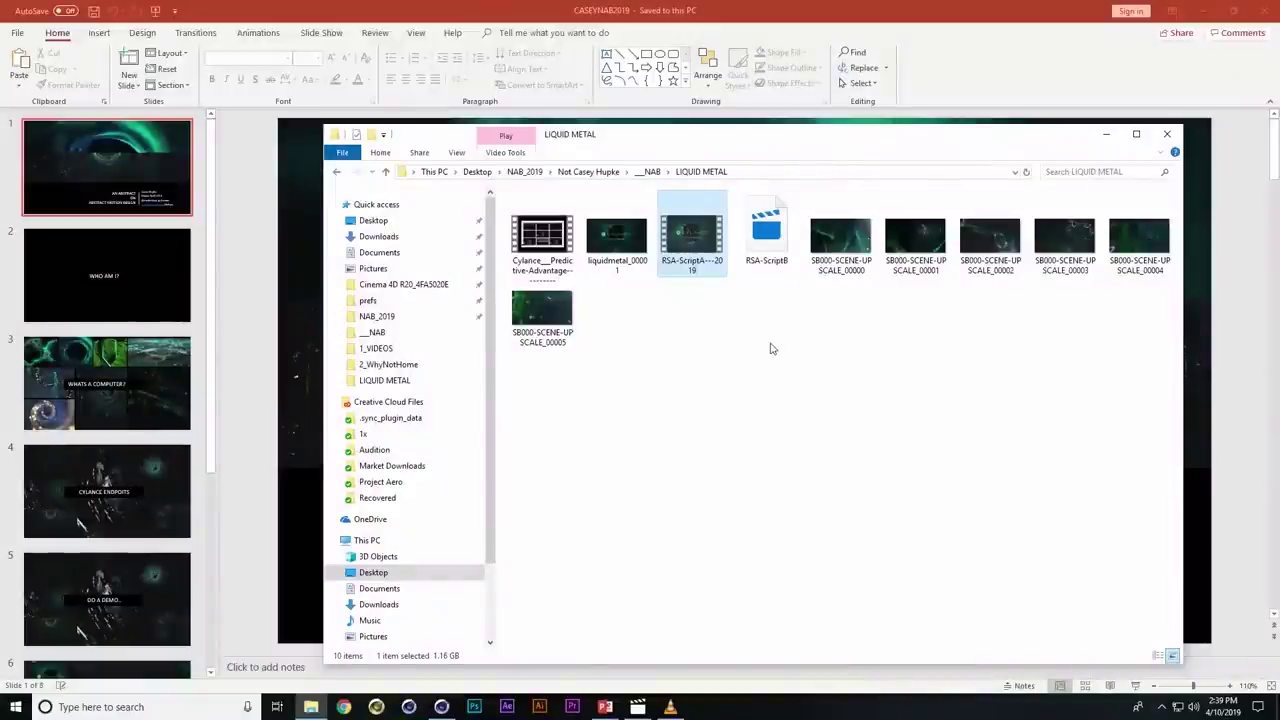
pyautogui.click(207, 20)
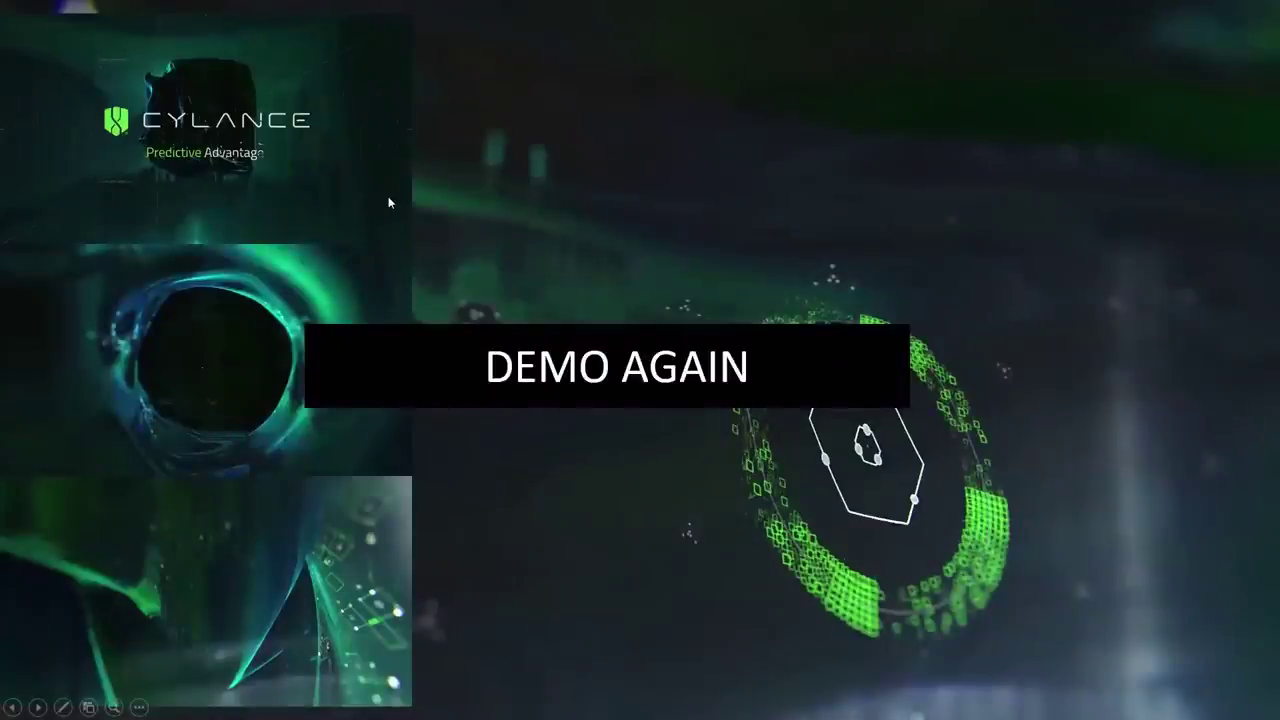
# - Switch from the DEMO AGAIN slide to the empty Untitled 3 project in Cinema 4D R20
pyautogui.hotkey('alt', 'Tab')
pyautogui.hotkey('alt', 'Tab')
pyautogui.hotkey('alt', 'Tab')
pyautogui.hotkey('alt', 'Tab')
pyautogui.hotkey('alt', 'Tab')
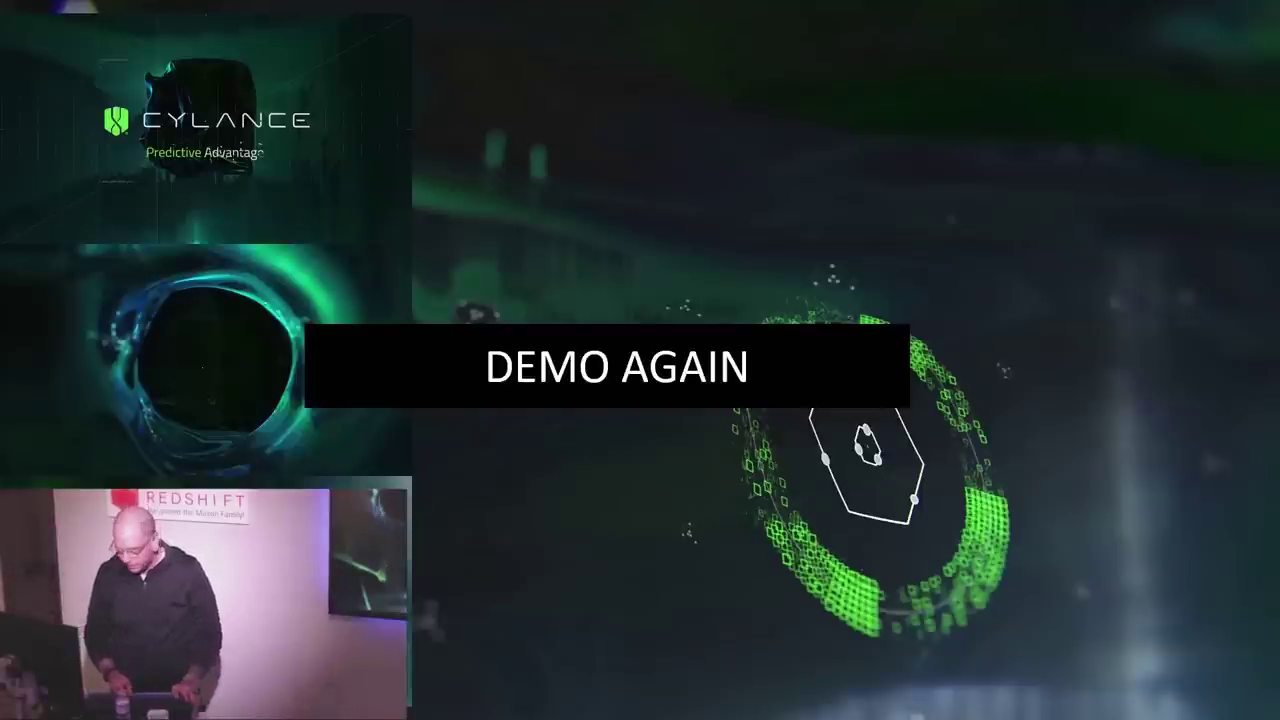
pyautogui.hotkey('alt', 'Tab')
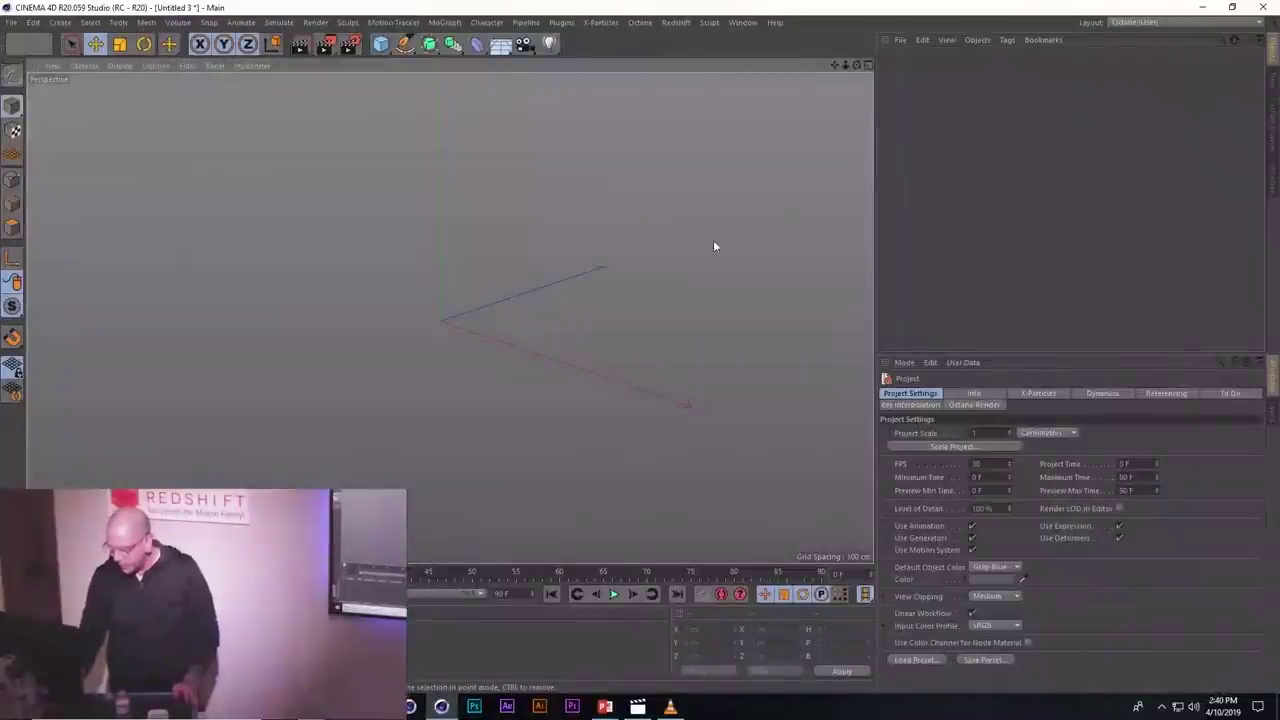
# - Orbit and zoom the viewport around the empty Untitled 3 scene
pyautogui.keyDown('alt'); pyautogui.moveTo(472, 354); pyautogui.dragTo(531, 362); pyautogui.keyUp('alt')
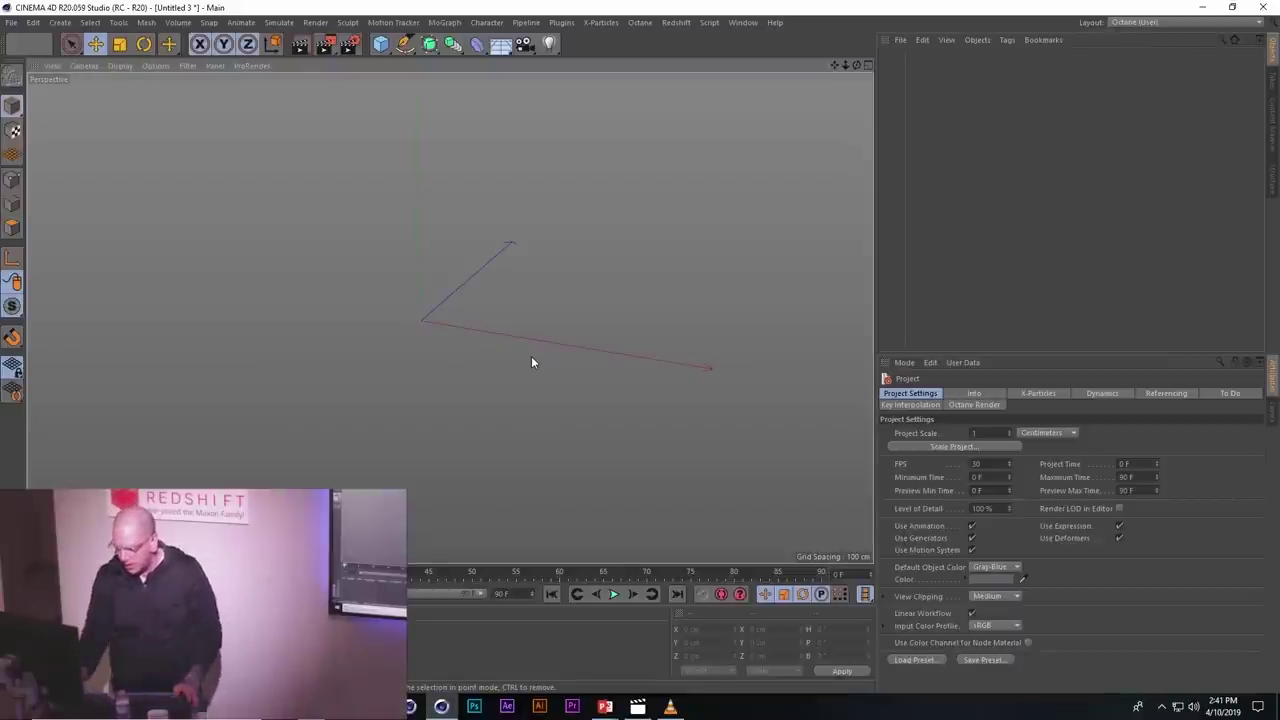
pyautogui.scroll(1, 423, 329)
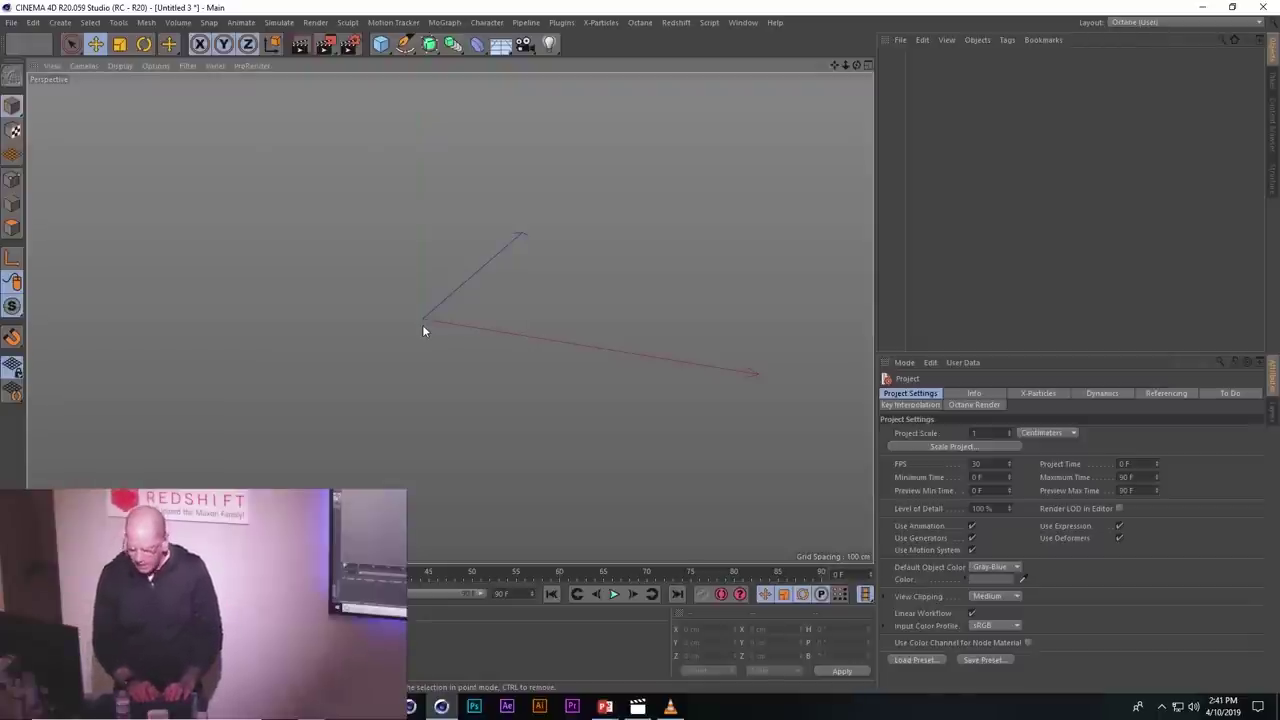
# - Create a Torus object through Commander
pyautogui.hotkey('shift', 'c')
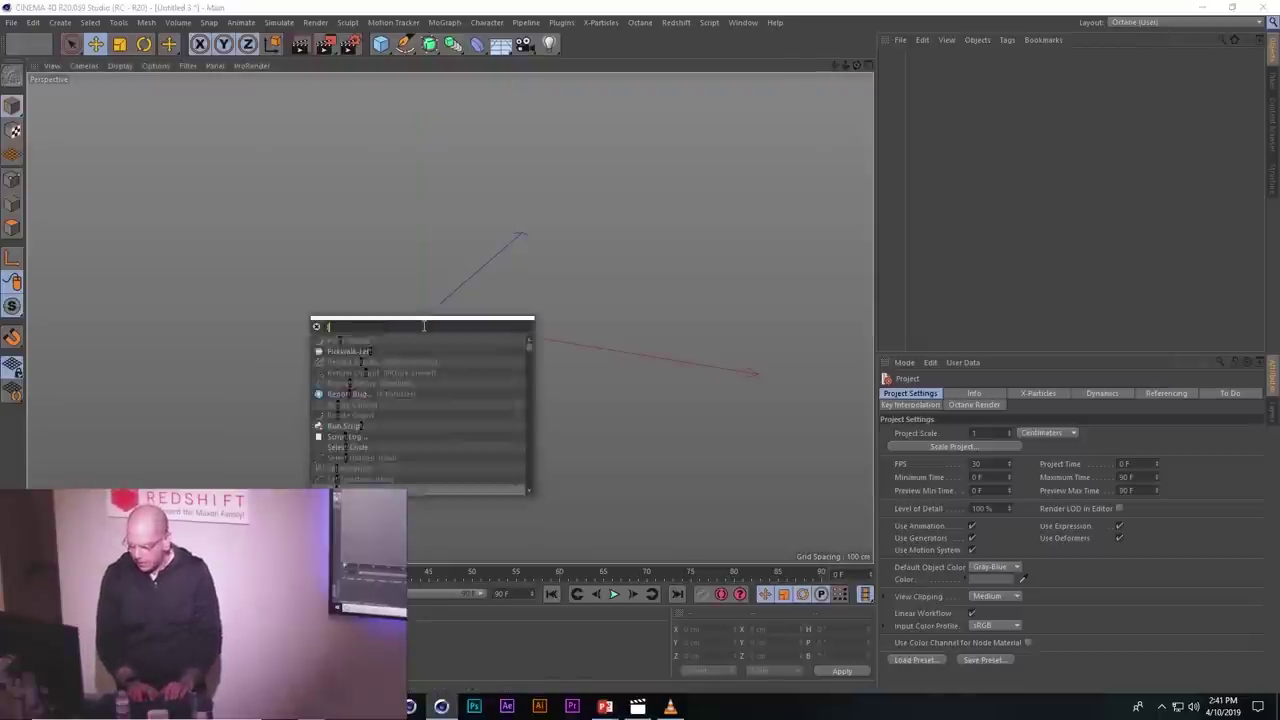
pyautogui.write('torus')
pyautogui.press('Return')
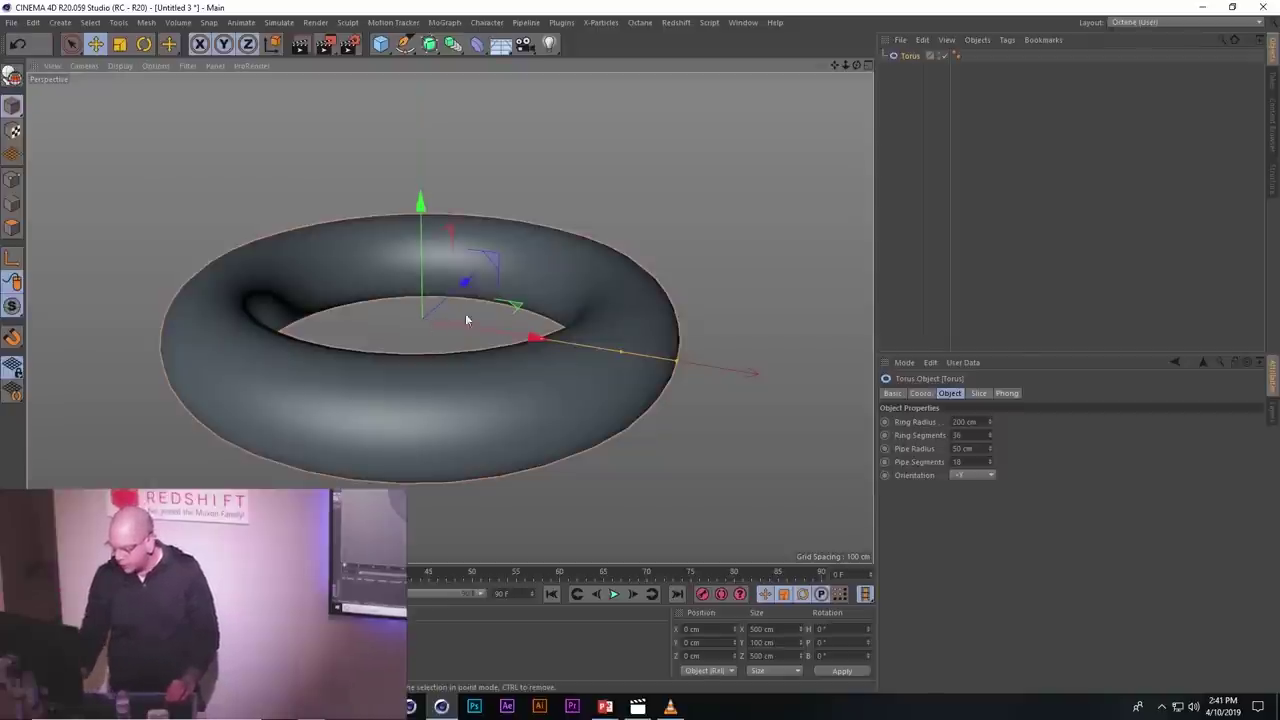
pyautogui.scroll(-3, 468, 320)
pyautogui.scroll(2, 486, 318)
pyautogui.scroll(2, 498, 317)
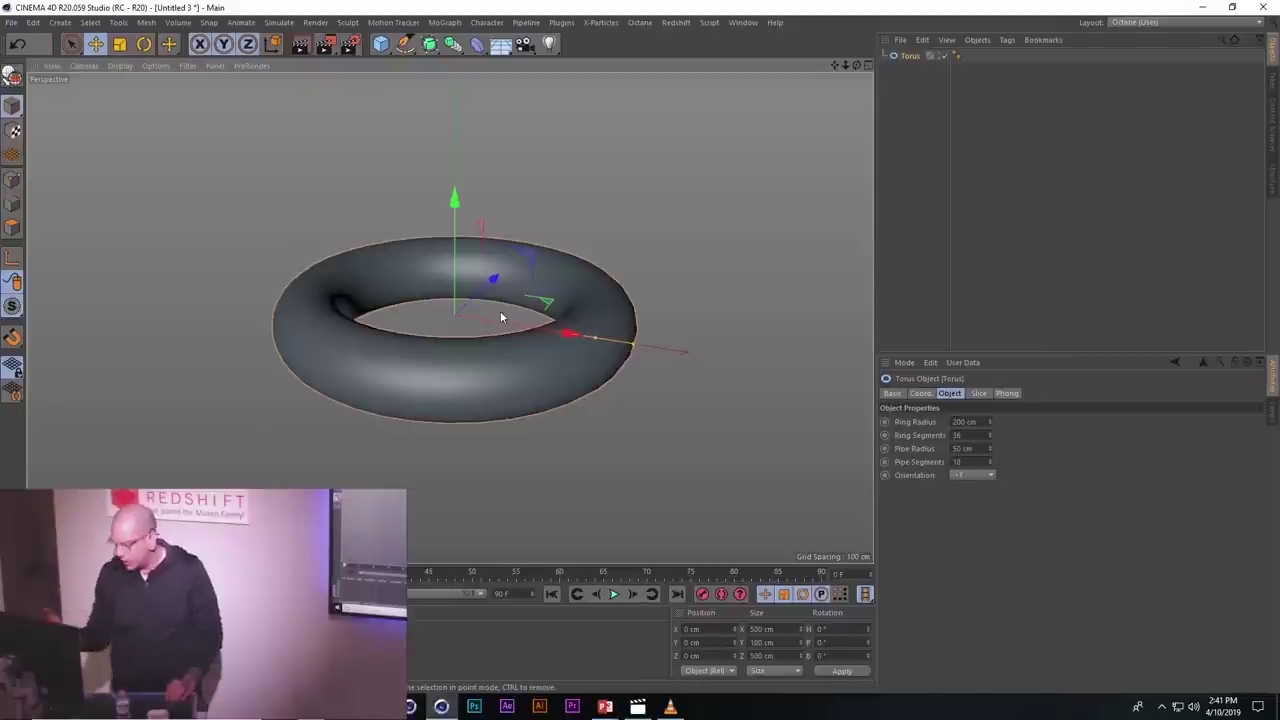
# - Add a Displacer deformer and parent it under the Torus
pyautogui.hotkey('shift', 'c')
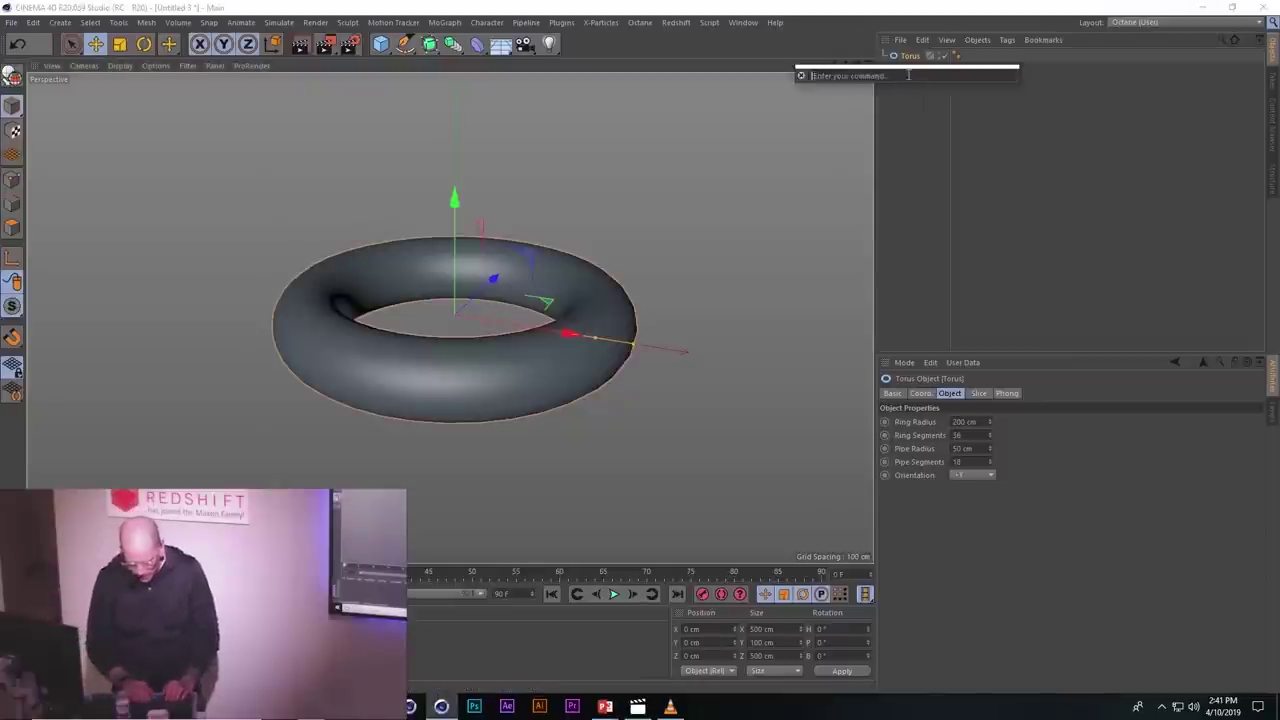
pyautogui.write('ds')
pyautogui.press('BackSpace')
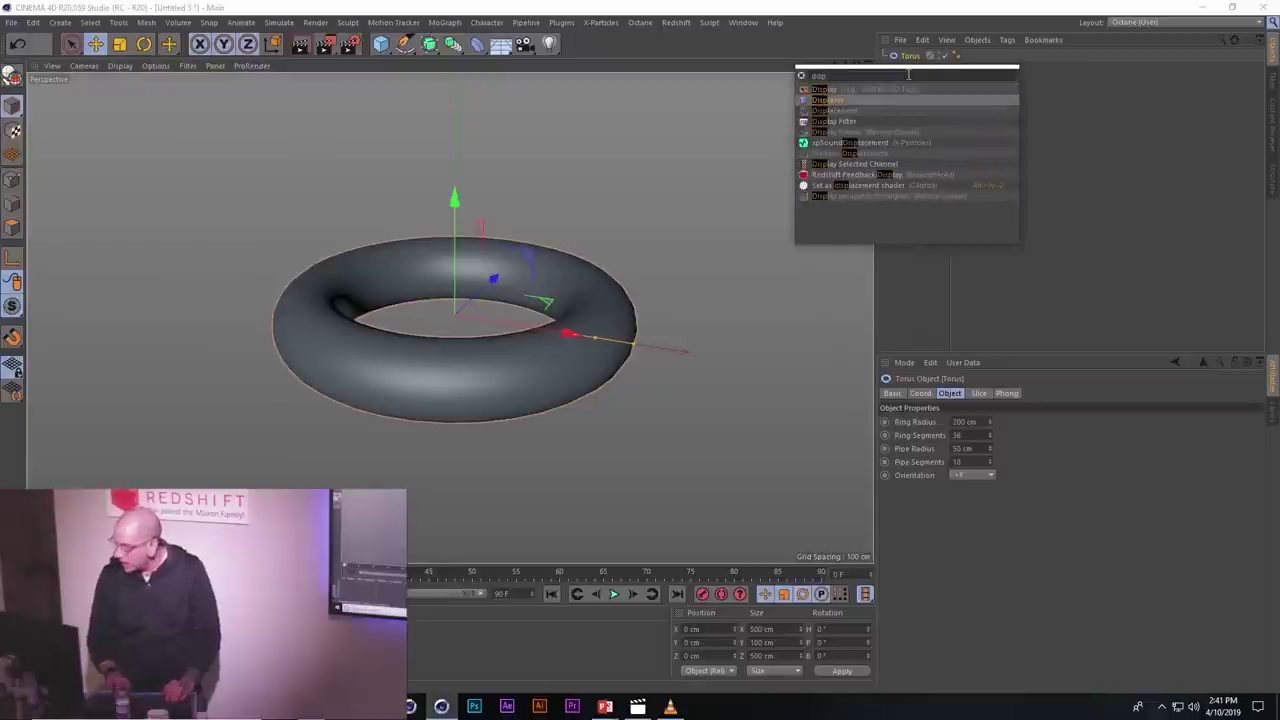
pyautogui.press('Return')
pyautogui.moveTo(915, 56); pyautogui.dragTo(911, 71)
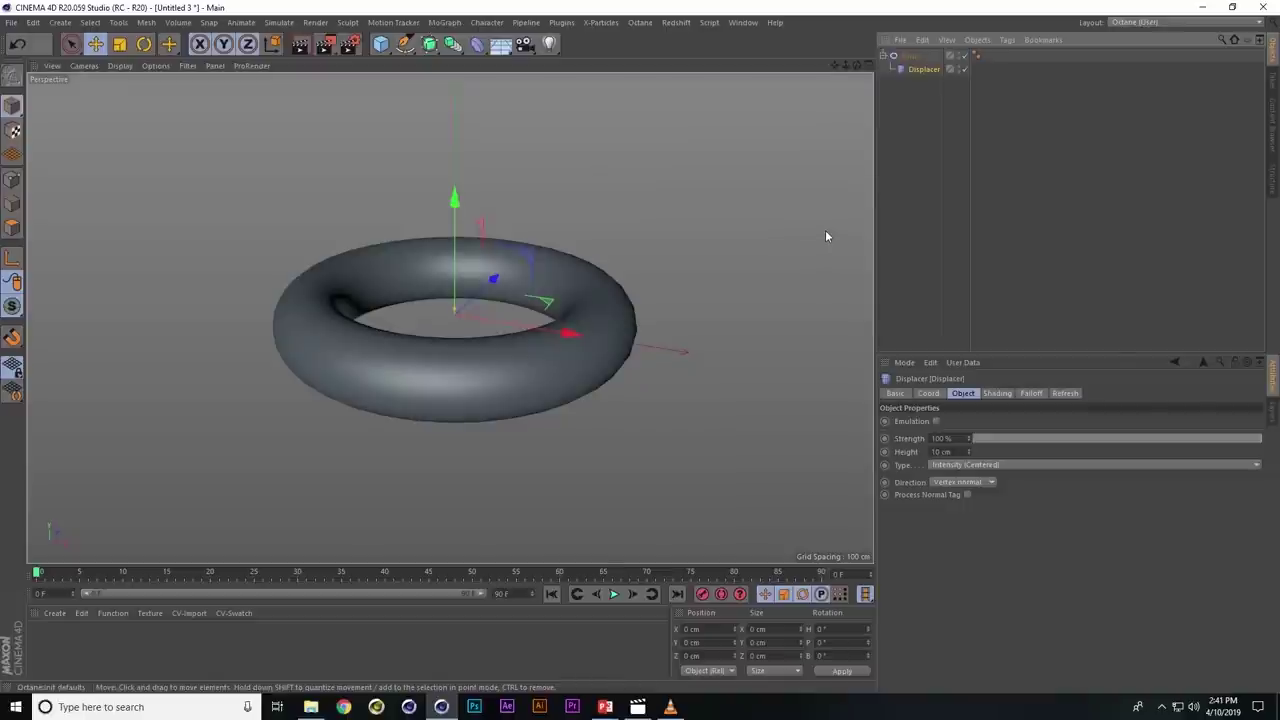
pyautogui.click(1000, 394)
# - Load a Noise shader into the Displacer's shading and set its Global Scale to 250%
pyautogui.click(927, 436)
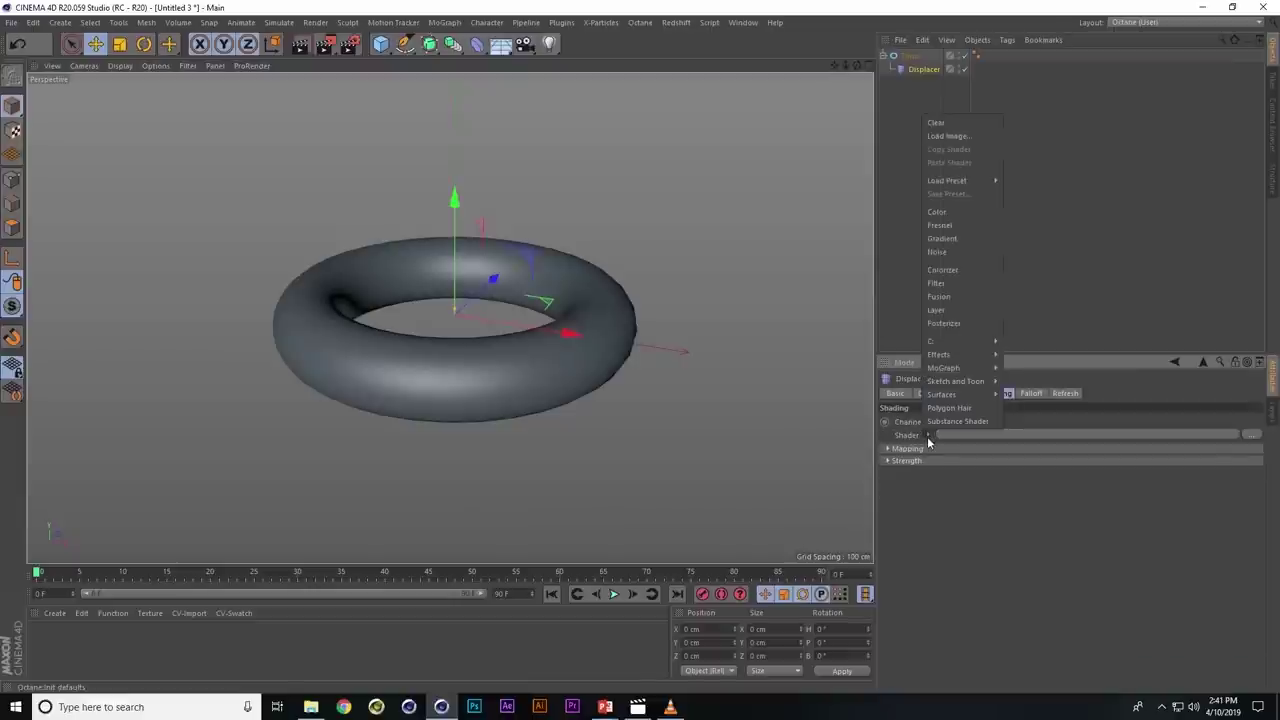
pyautogui.click(981, 252)
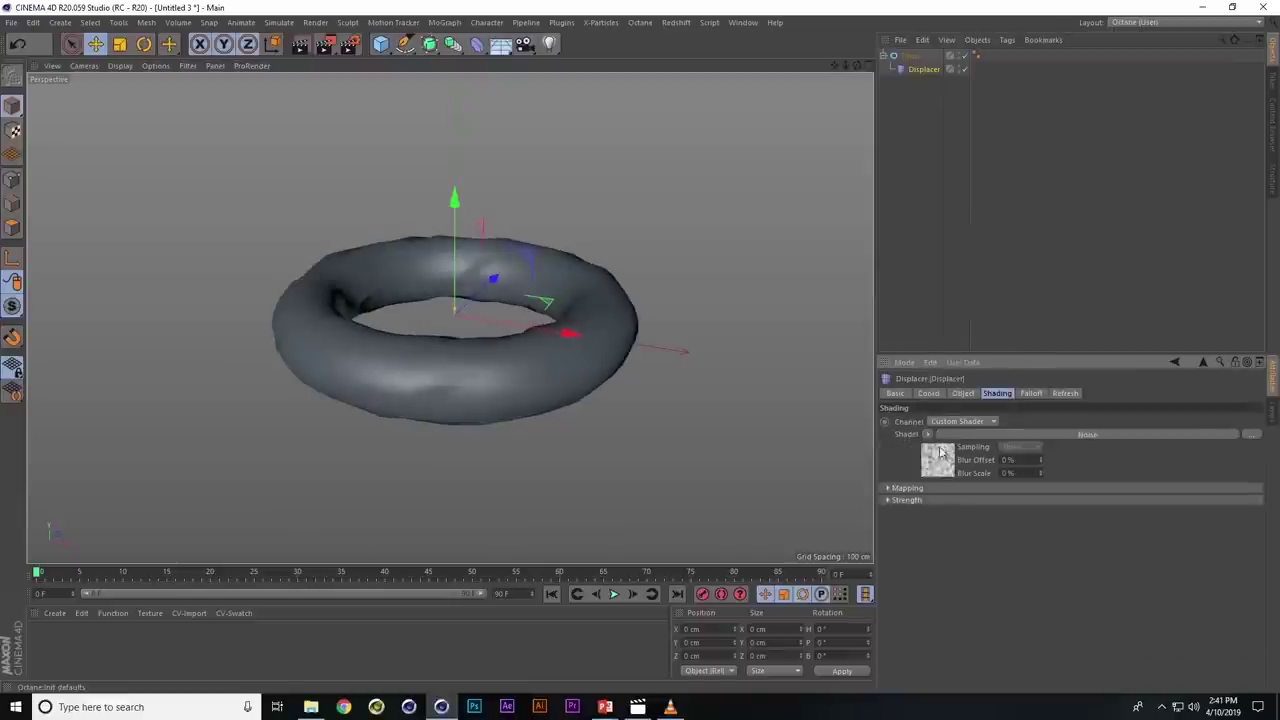
pyautogui.click(940, 458)
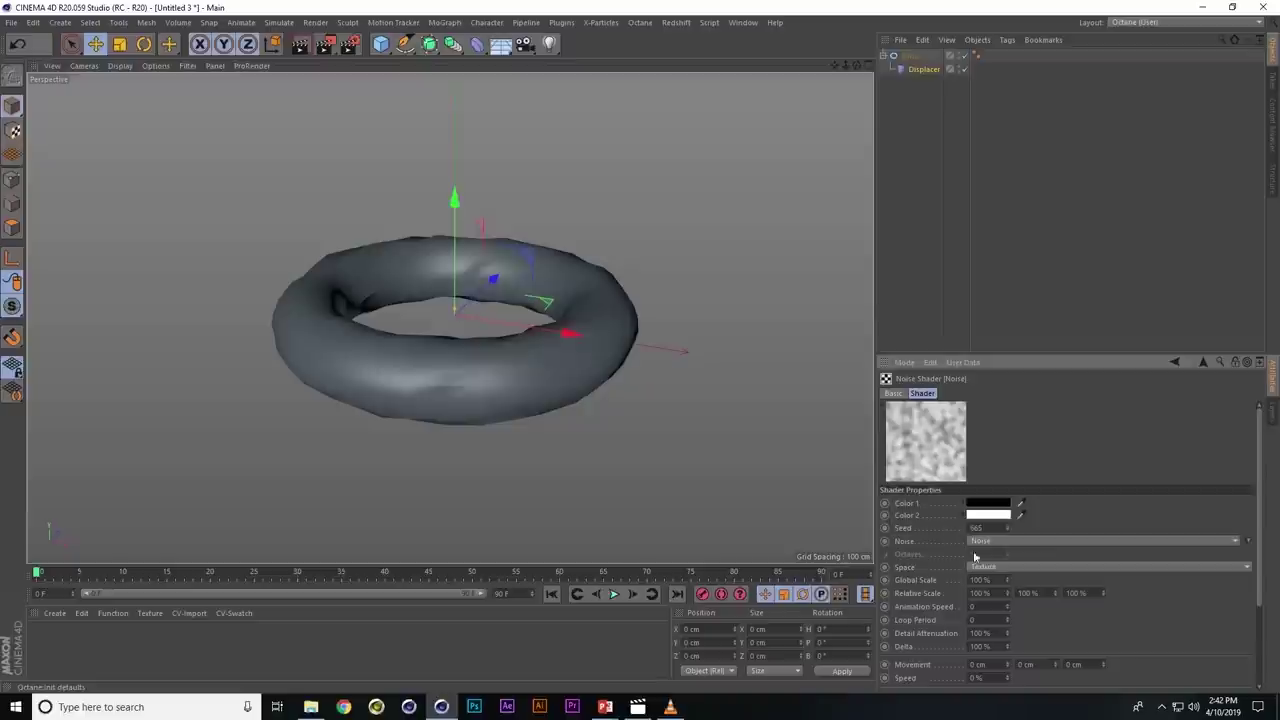
pyautogui.moveTo(1008, 585); pyautogui.dragTo(1004, 477)
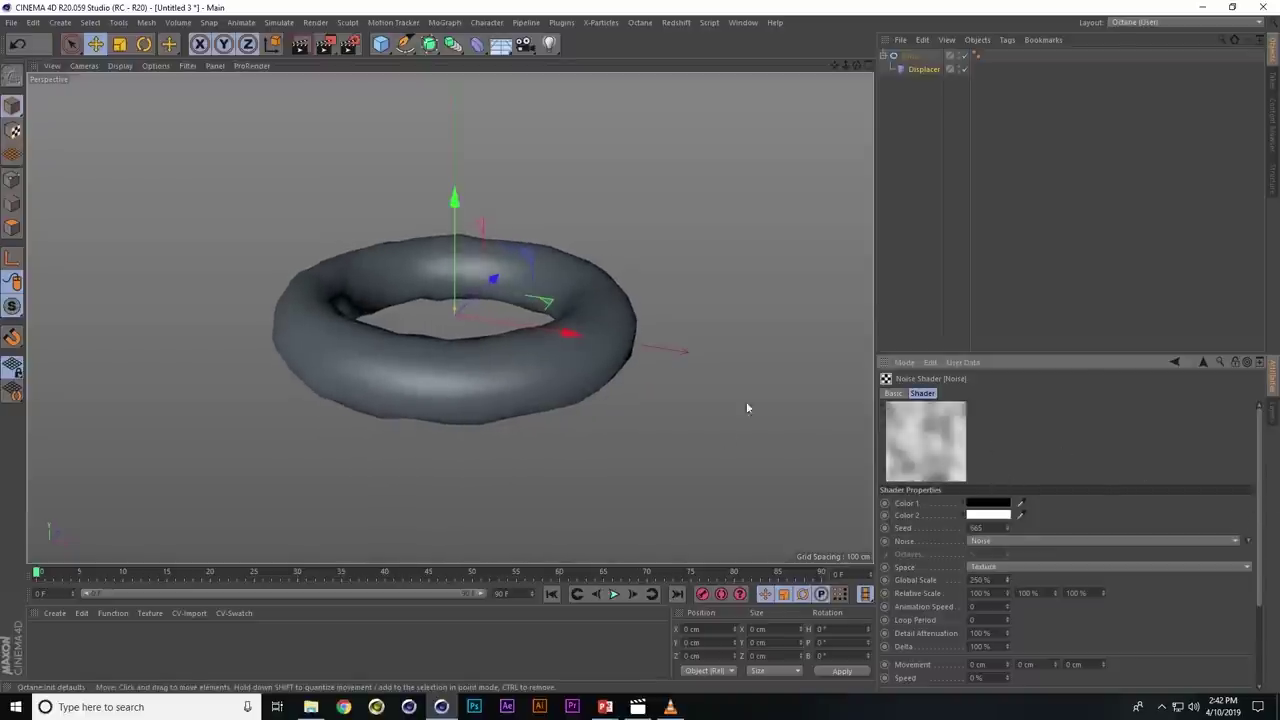
pyautogui.keyDown('alt'); pyautogui.moveTo(418, 300); pyautogui.dragTo(501, 338); pyautogui.keyUp('alt')
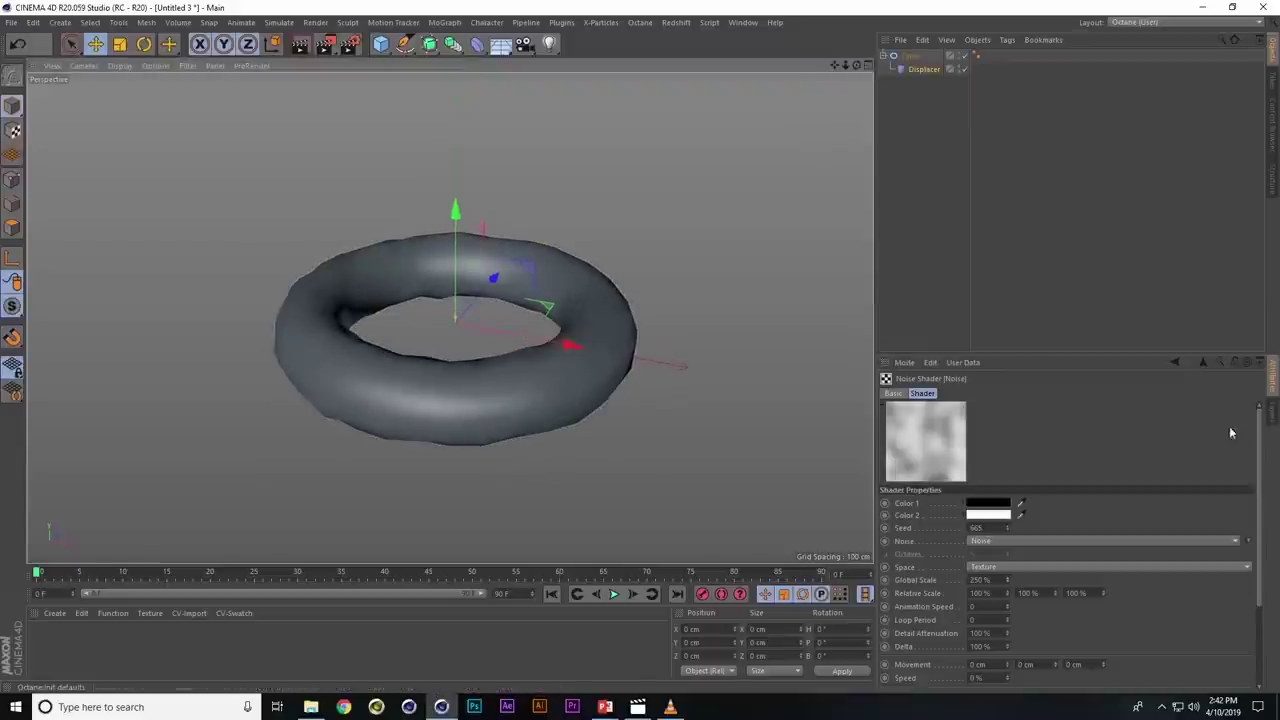
# - Browse the noise type gallery without changing it and return to the Displacer's Shading tab
pyautogui.click(1248, 546)
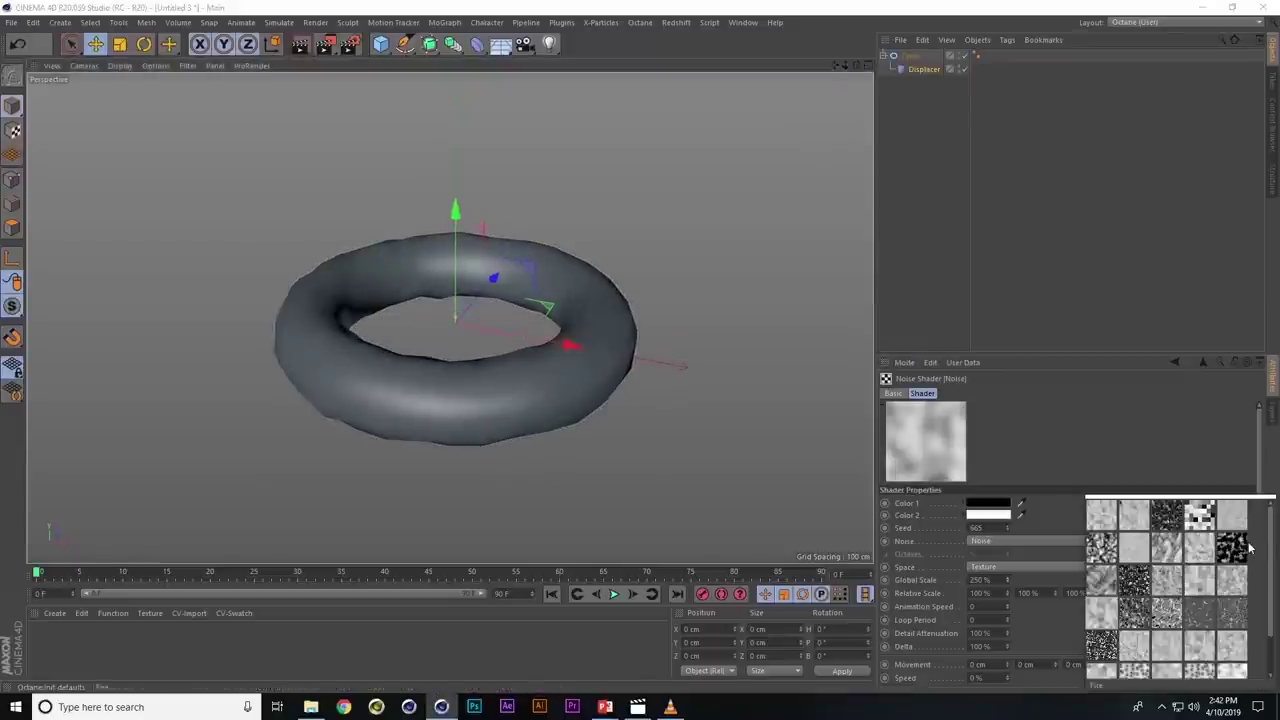
pyautogui.scroll(-1, 1250, 547)
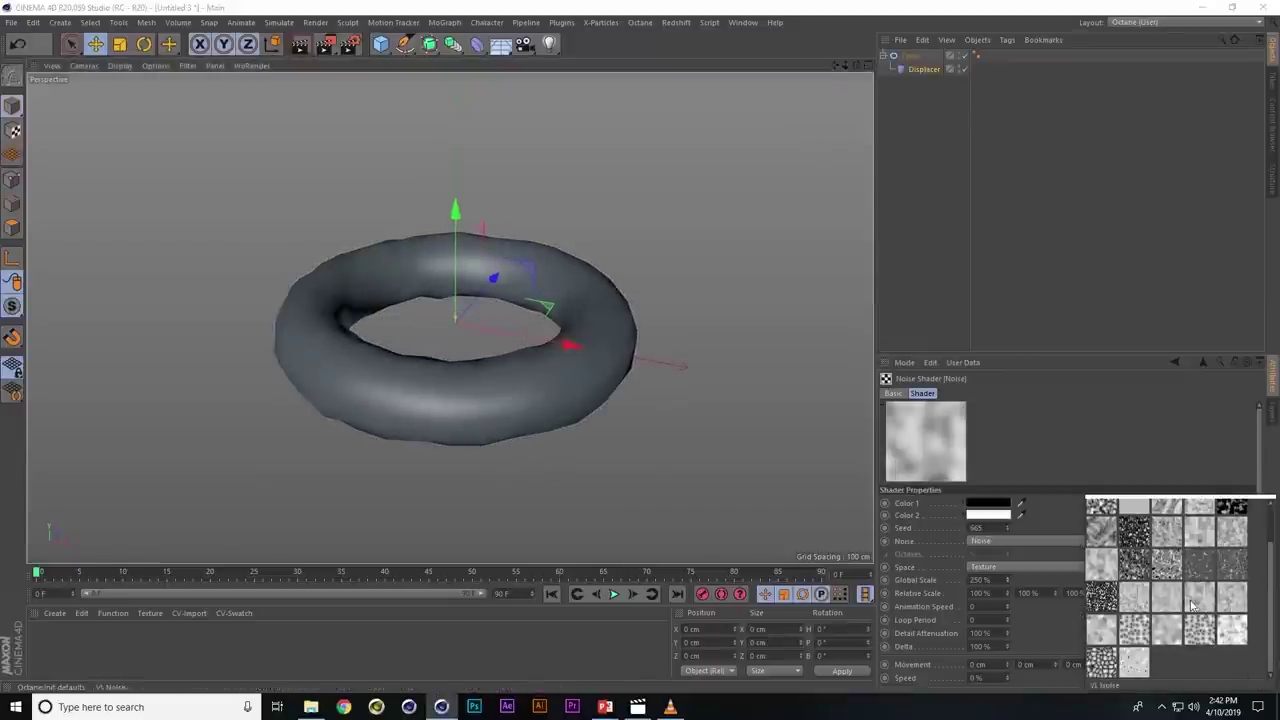
pyautogui.scroll(1, 1198, 604)
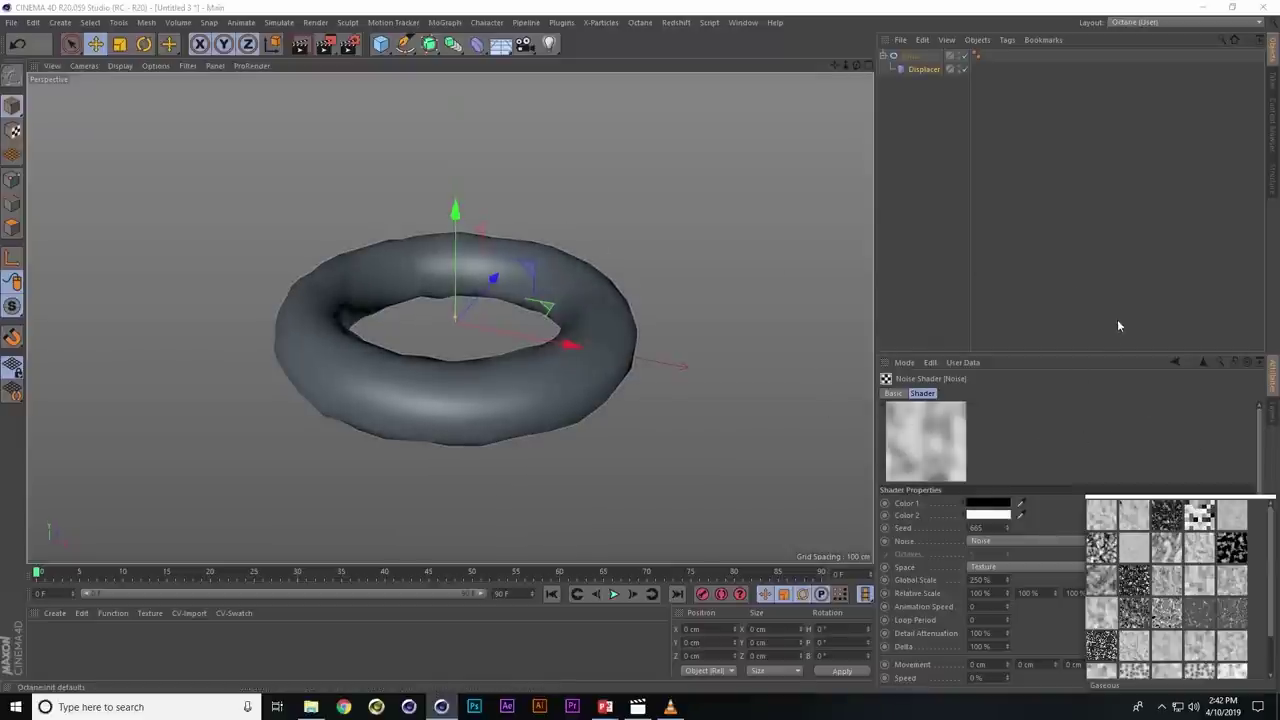
pyautogui.click(1078, 422)
pyautogui.click(912, 70)
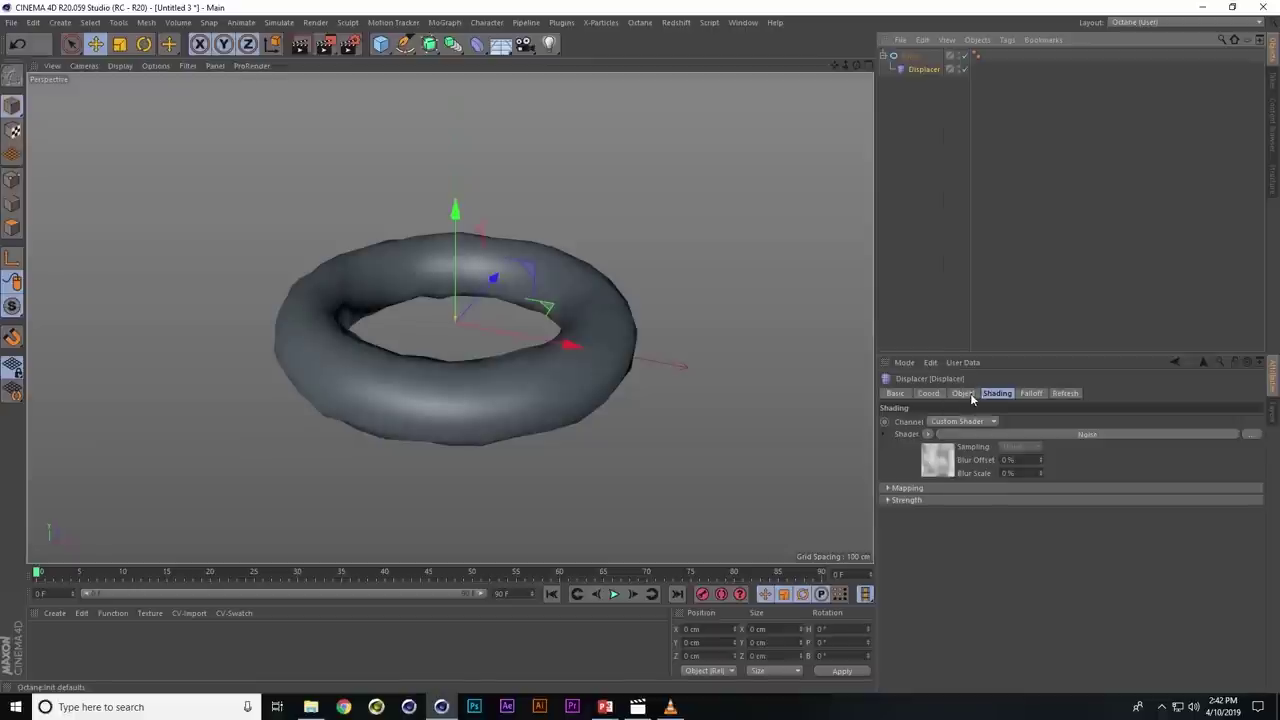
# - Set the Displacer height to 28 cm and the Torus pipe segments to 75
pyautogui.click(962, 394)
pyautogui.moveTo(968, 456); pyautogui.dragTo(967, 445)
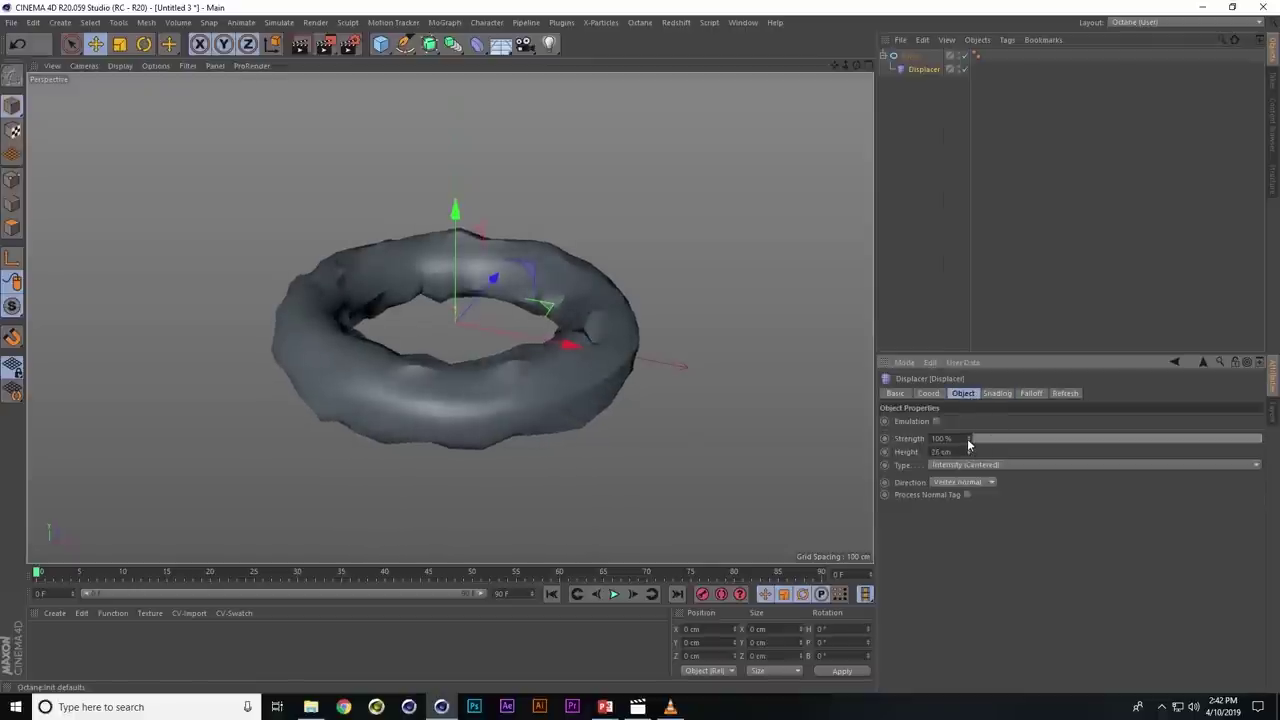
pyautogui.click(911, 56)
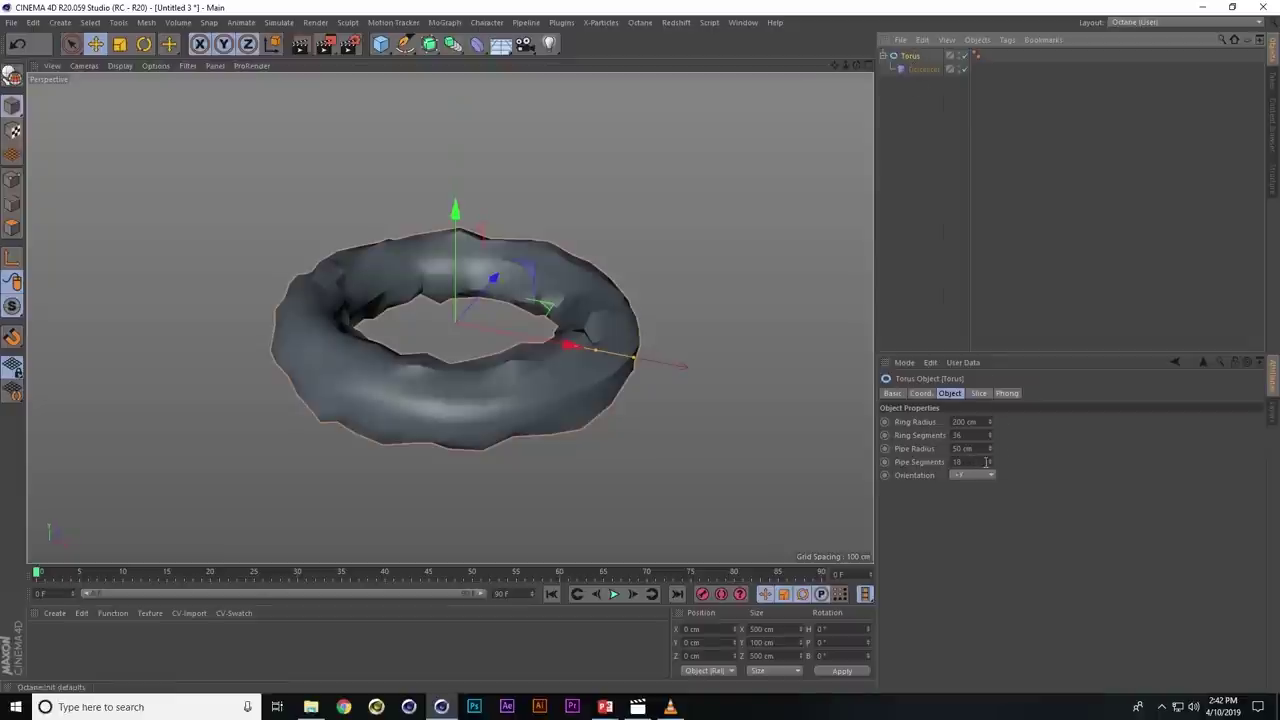
pyautogui.moveTo(989, 463); pyautogui.dragTo(989, 403)
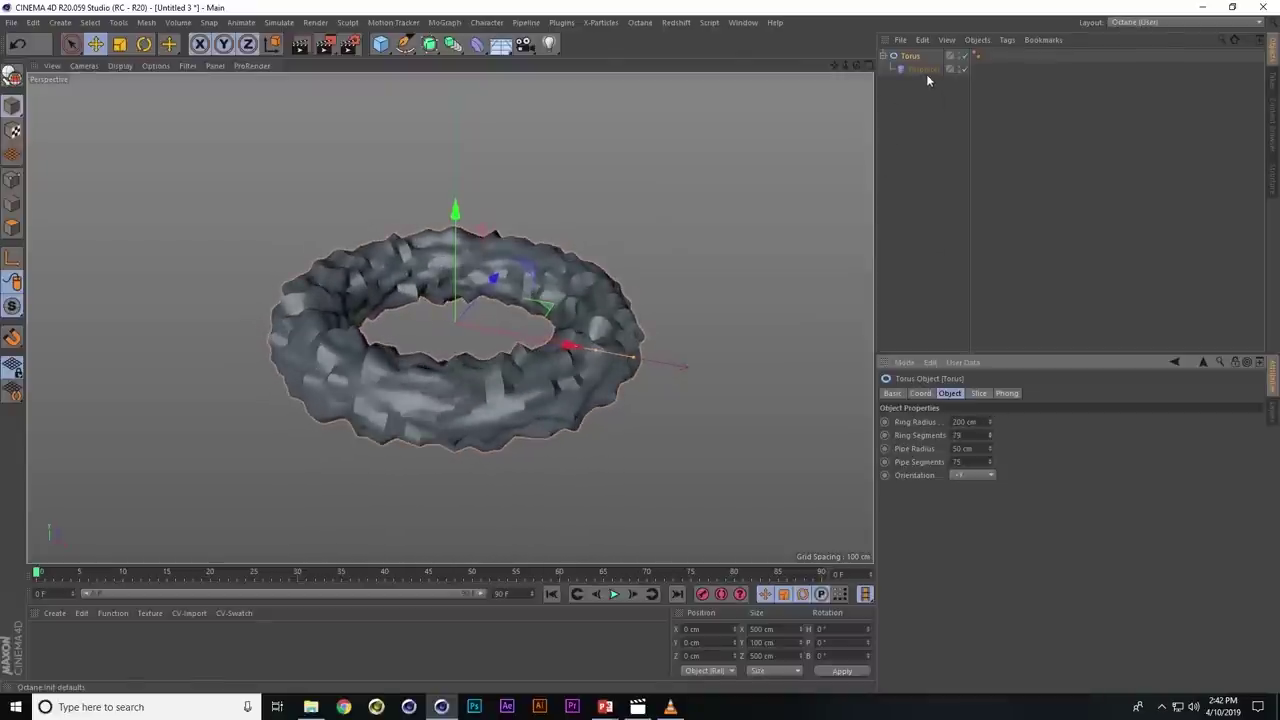
# - Raise the Displacer's Noise Global Scale to 619% and select its Animation Speed field
pyautogui.click(922, 69)
pyautogui.click(1005, 394)
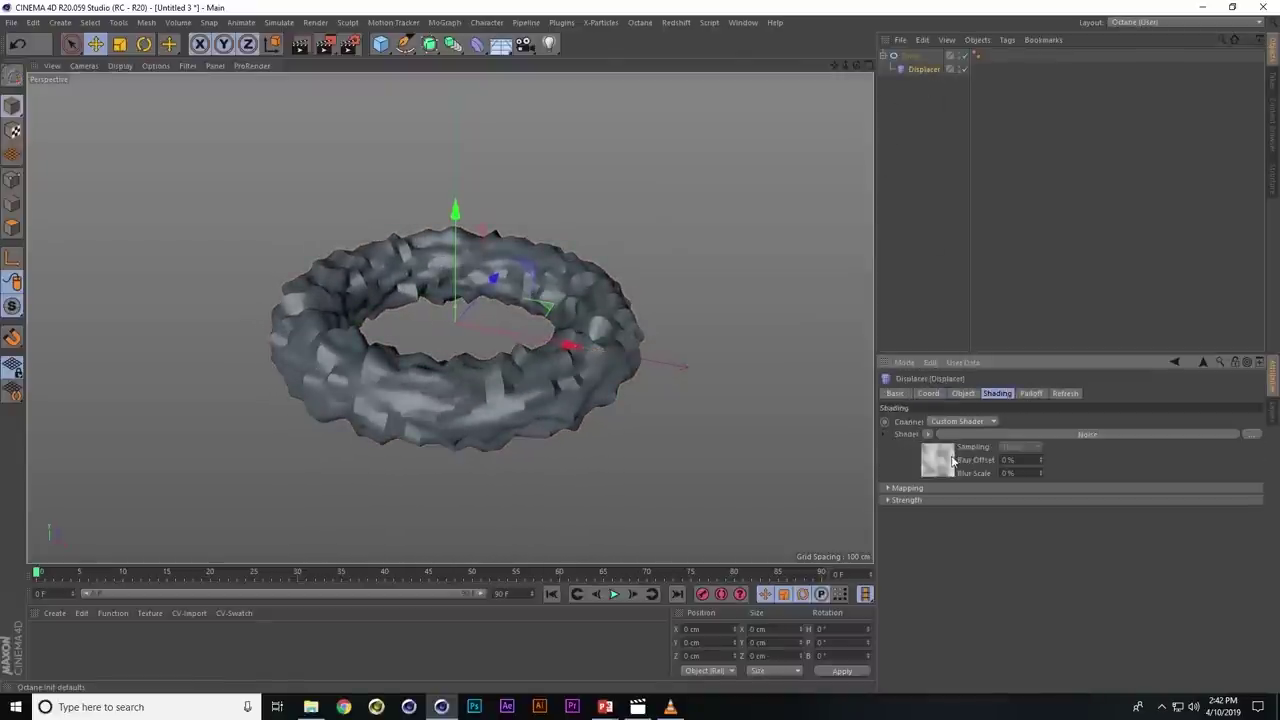
pyautogui.click(953, 460)
pyautogui.moveTo(1007, 580)
pyautogui.mouseDown()
pyautogui.moveTo(977, 304)
pyautogui.moveTo(953, 329)
pyautogui.mouseUp()
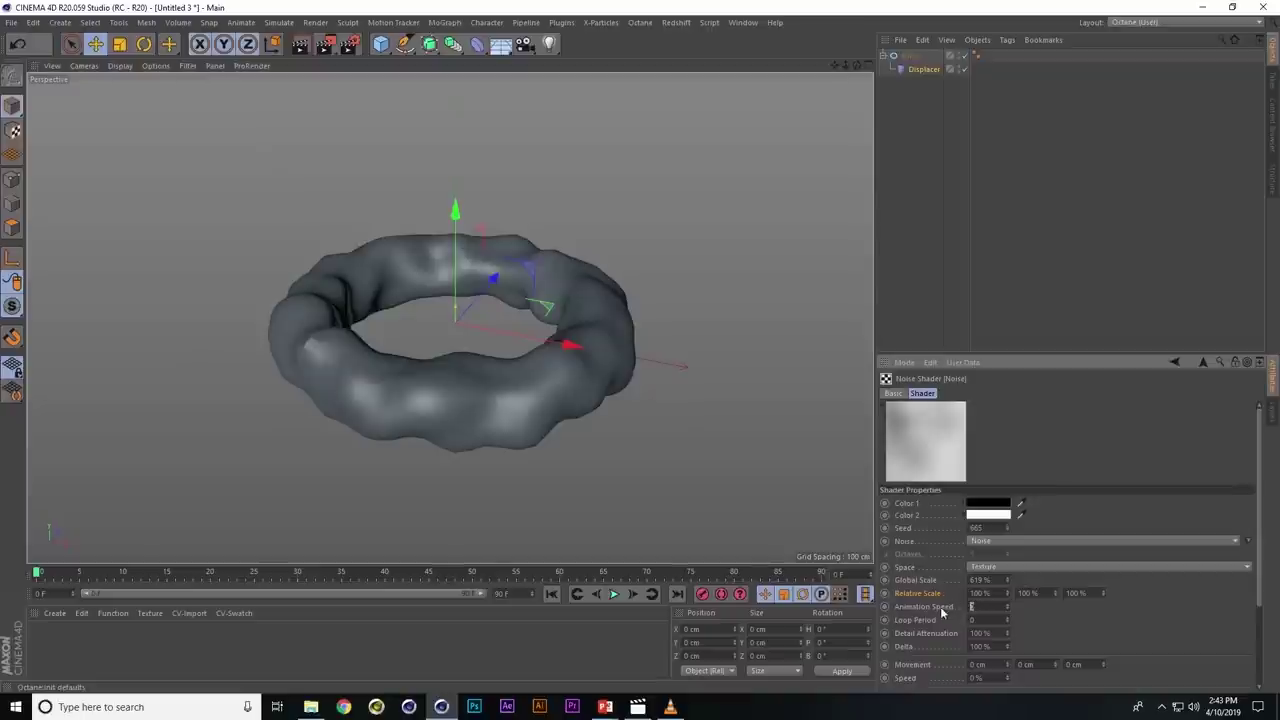
pyautogui.click(930, 609)
pyautogui.write('1')
# - Play the animation, inspect the rippling torus from several angles, and bring up the spline palette
pyautogui.click(614, 594)
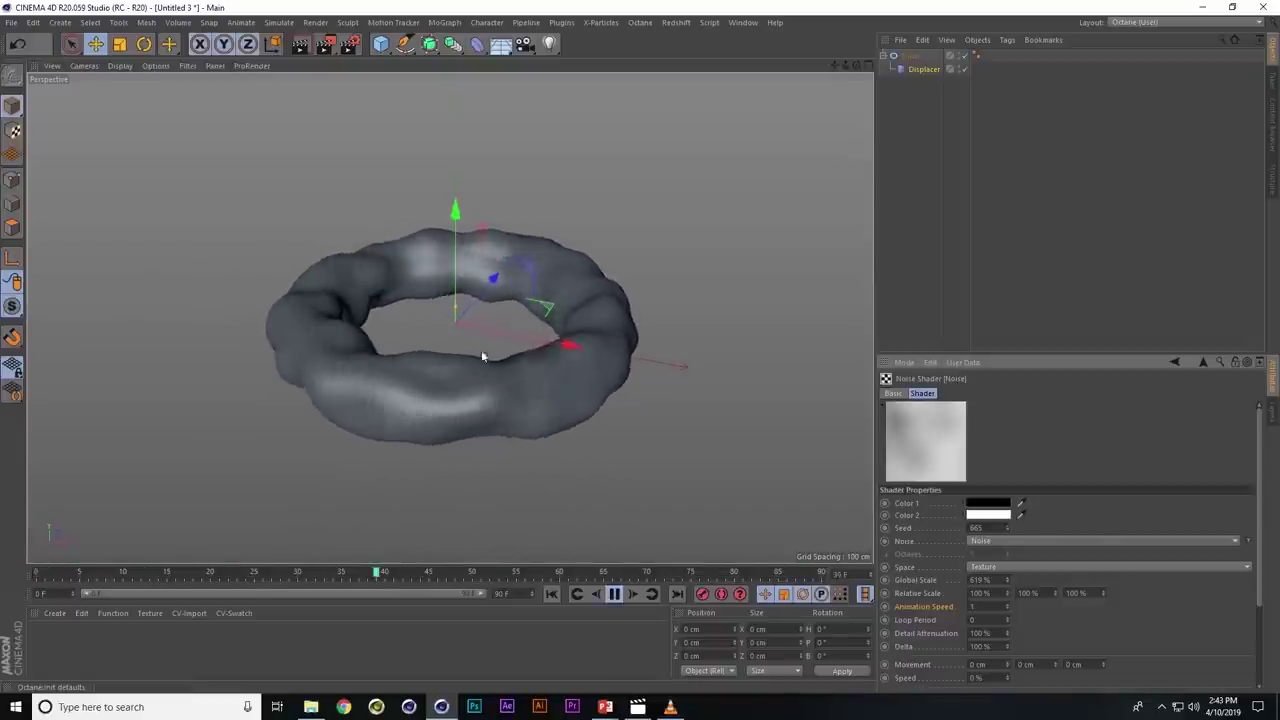
pyautogui.moveTo(486, 357)
pyautogui.keyDown('alt'); pyautogui.mouseDown()
pyautogui.moveTo(486, 380)
pyautogui.moveTo(488, 330)
pyautogui.mouseUp(); pyautogui.keyUp('alt')
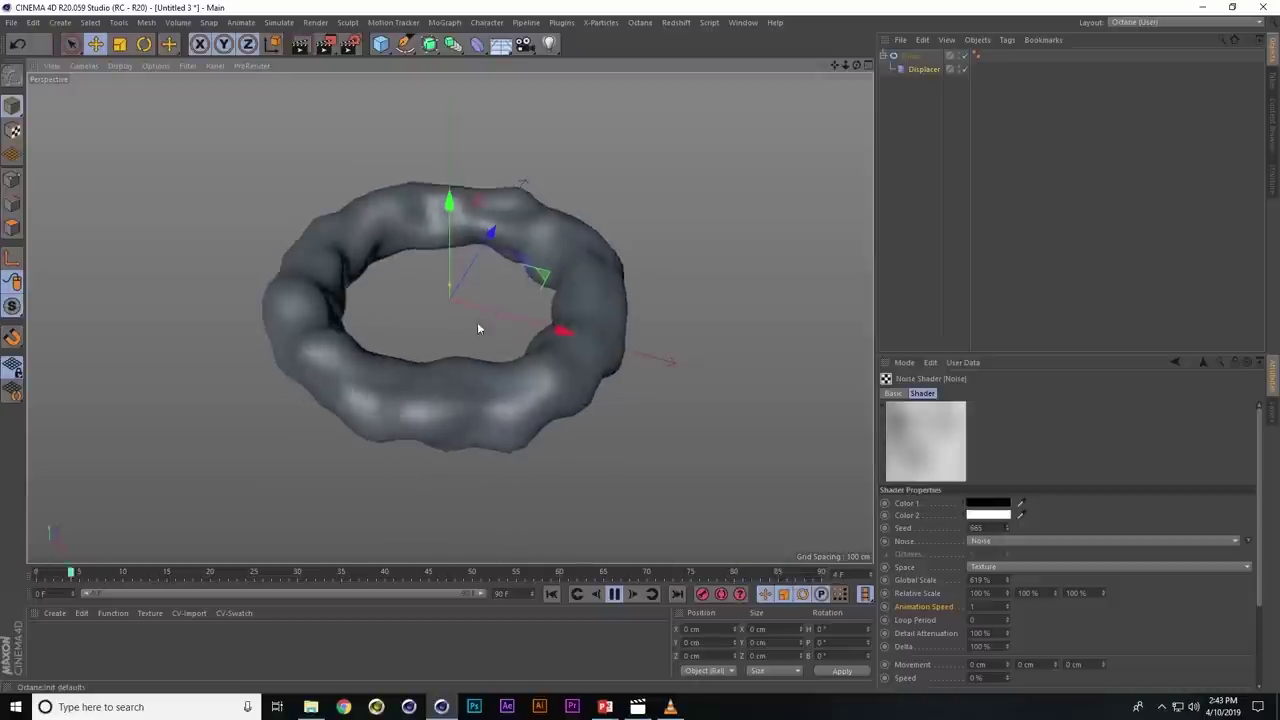
pyautogui.moveTo(477, 322)
pyautogui.keyDown('alt'); pyautogui.mouseDown(button='right')
pyautogui.moveTo(528, 326)
pyautogui.moveTo(499, 320)
pyautogui.mouseUp(button='right'); pyautogui.keyUp('alt')
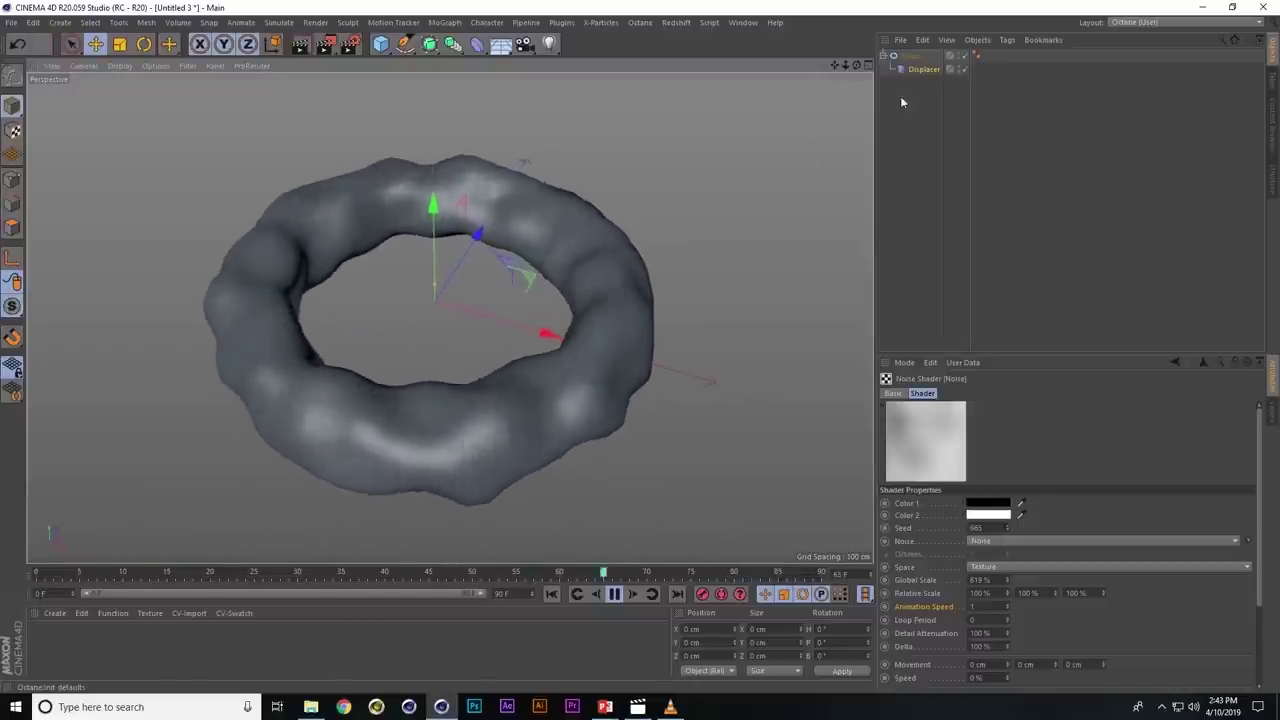
pyautogui.click(881, 57)
pyautogui.keyDown('alt'); pyautogui.moveTo(758, 265); pyautogui.dragTo(652, 304, button='right'); pyautogui.keyUp('alt')
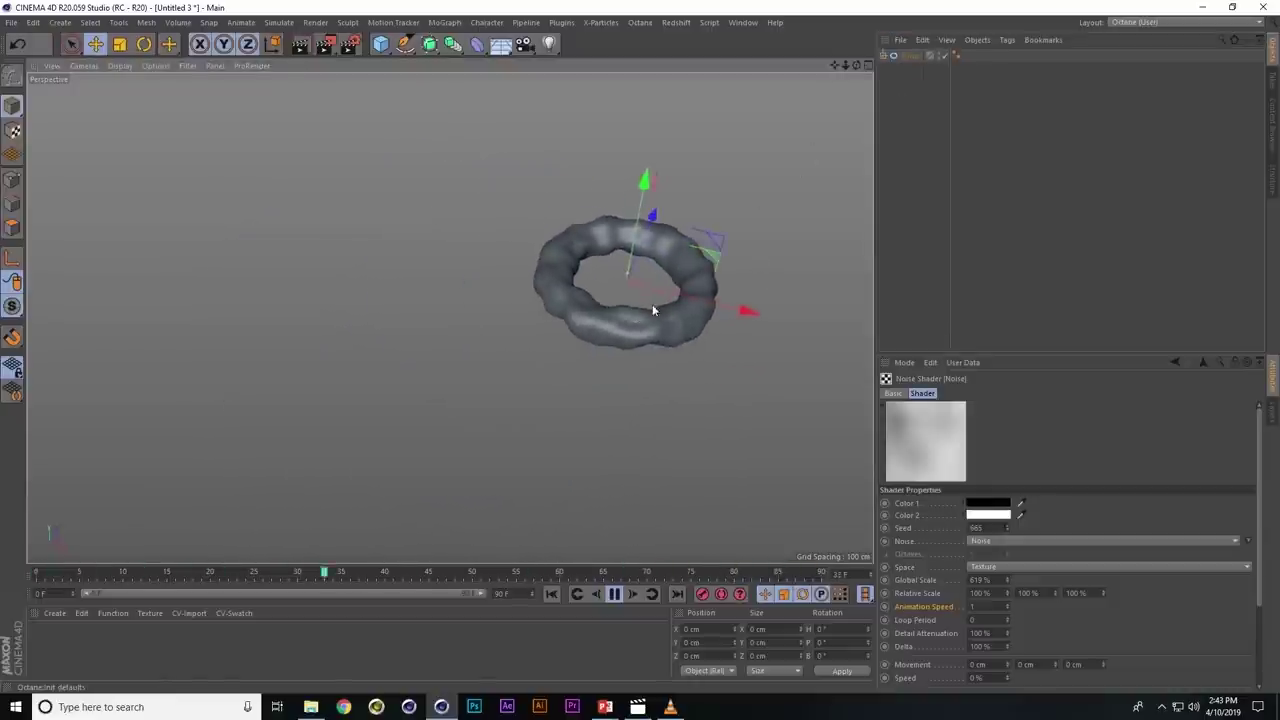
pyautogui.keyDown('alt'); pyautogui.moveTo(652, 304); pyautogui.dragTo(509, 321, button='middle'); pyautogui.keyUp('alt')
pyautogui.keyDown('alt'); pyautogui.moveTo(528, 302); pyautogui.dragTo(491, 309); pyautogui.keyUp('alt')
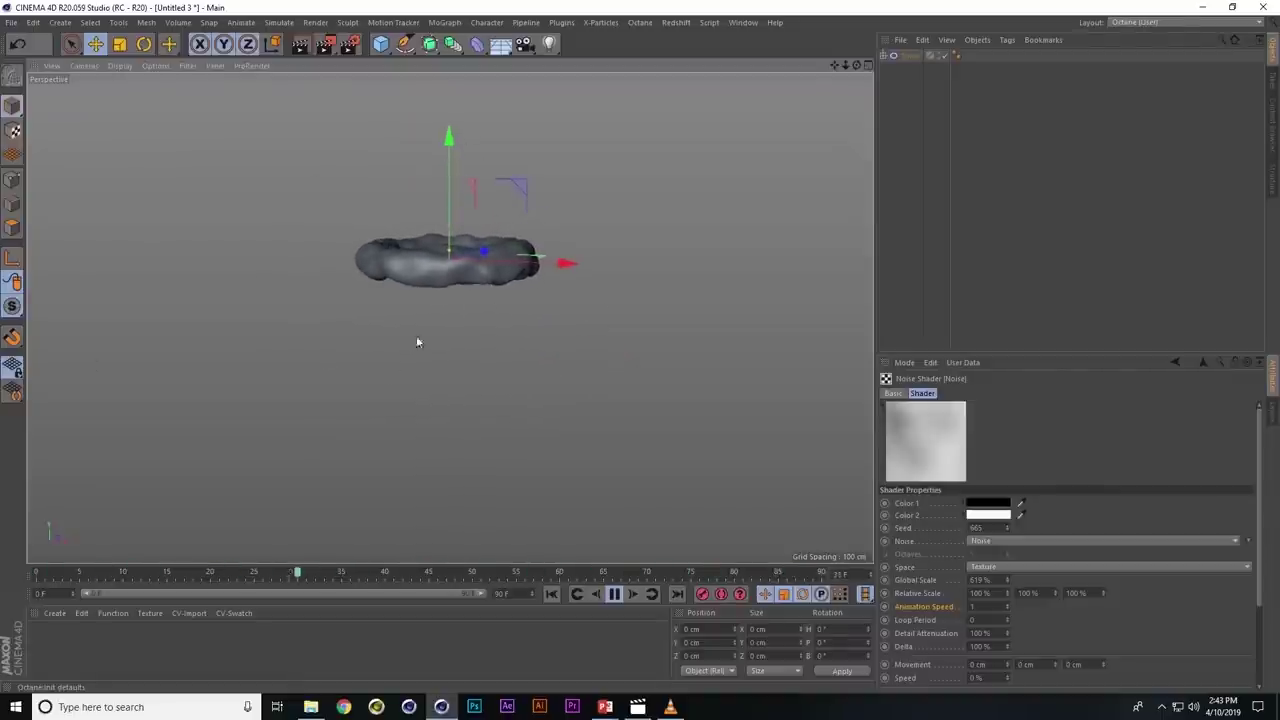
pyautogui.moveTo(416, 335)
pyautogui.keyDown('alt'); pyautogui.mouseDown()
pyautogui.moveTo(588, 326)
pyautogui.moveTo(588, 346)
pyautogui.mouseUp(); pyautogui.keyUp('alt')
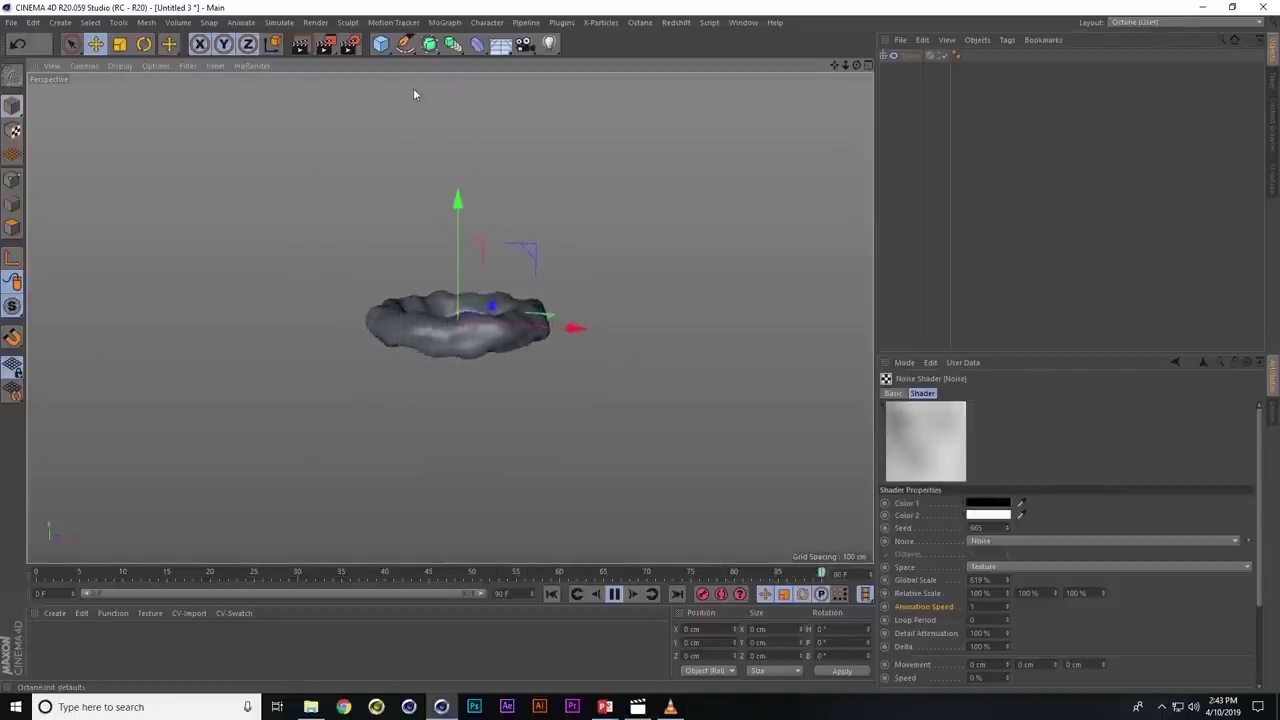
pyautogui.click(404, 43)
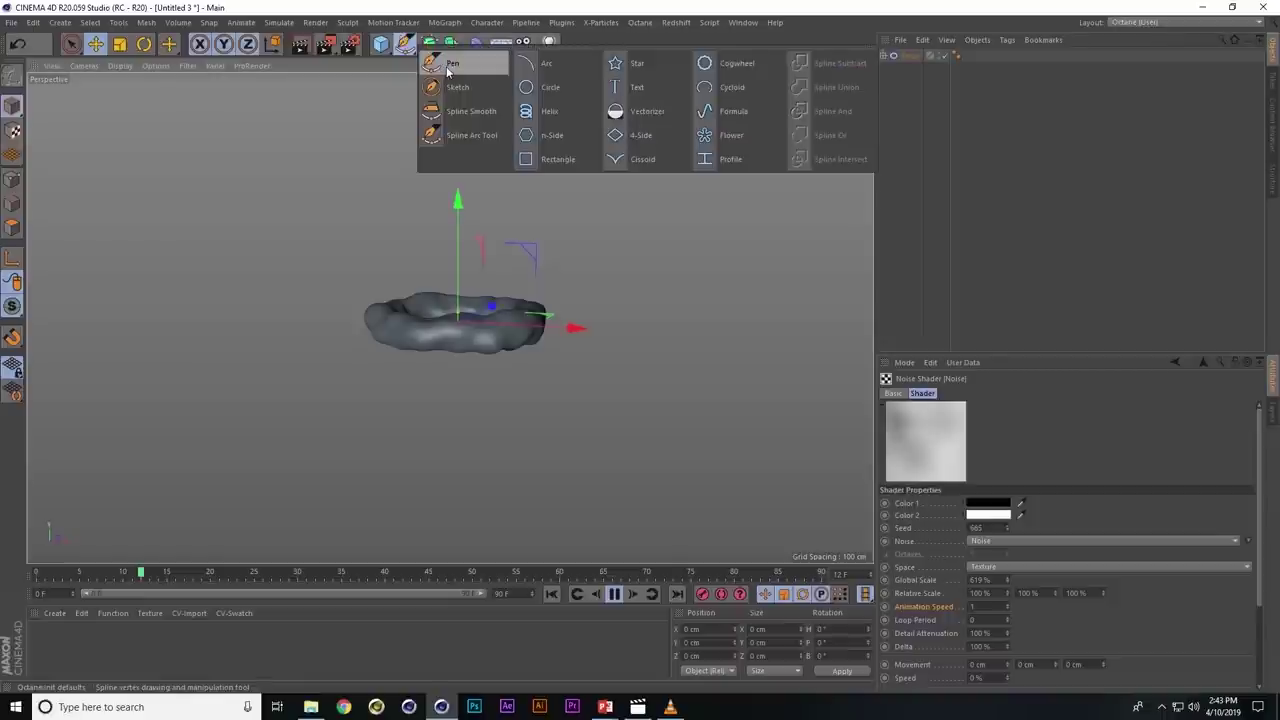
# - Activate the Pen spline tool by searching 'pen' in the Commander
pyautogui.click(450, 65)
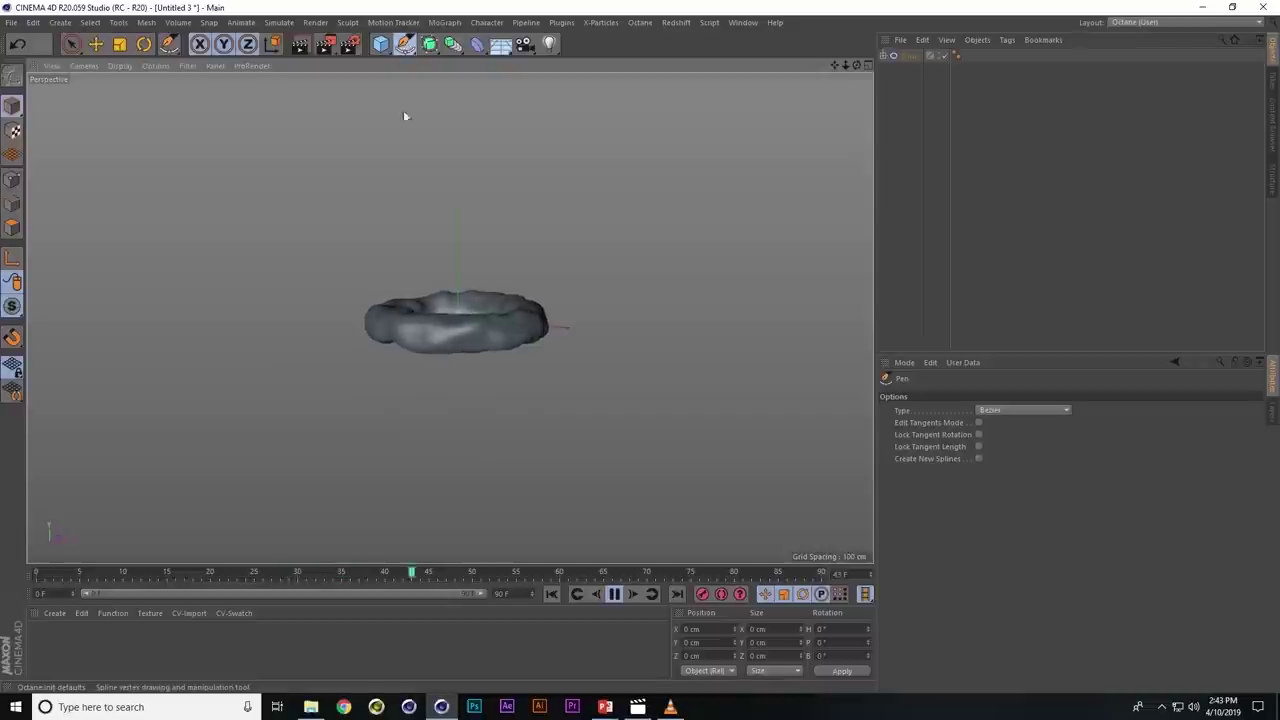
pyautogui.hotkey('shift', 'c')
pyautogui.write('pen')
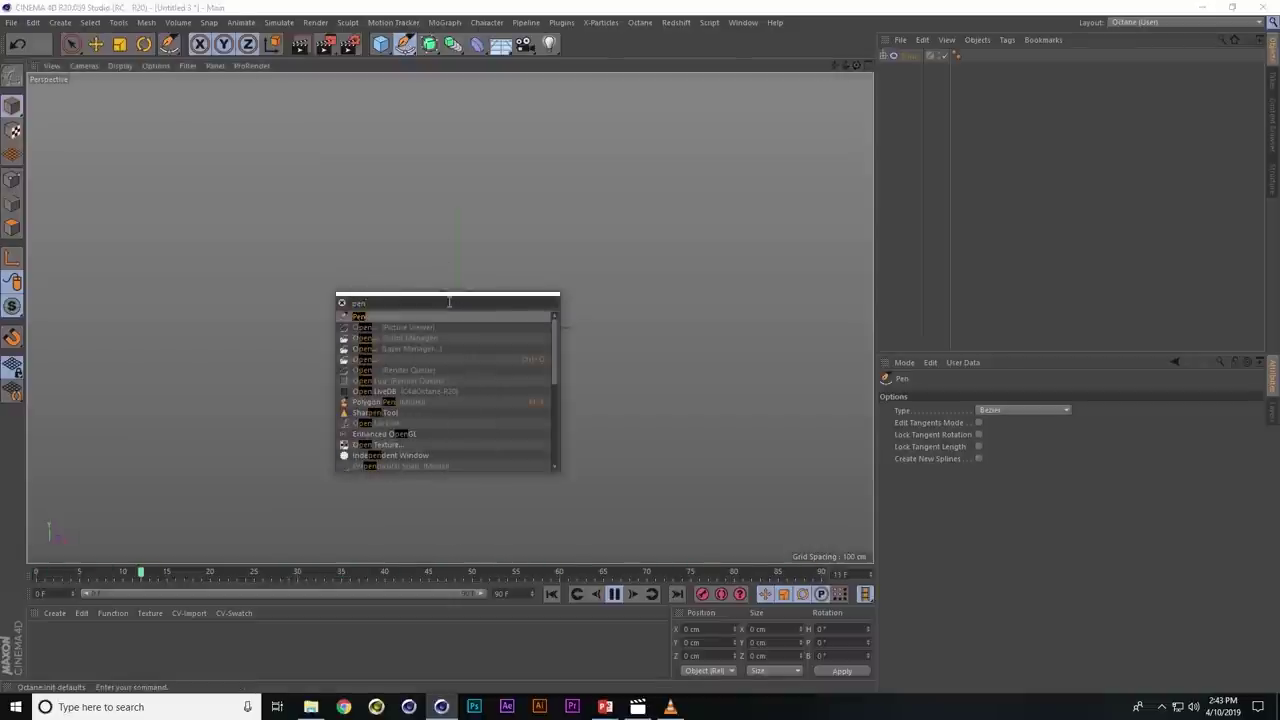
pyautogui.press('Return')
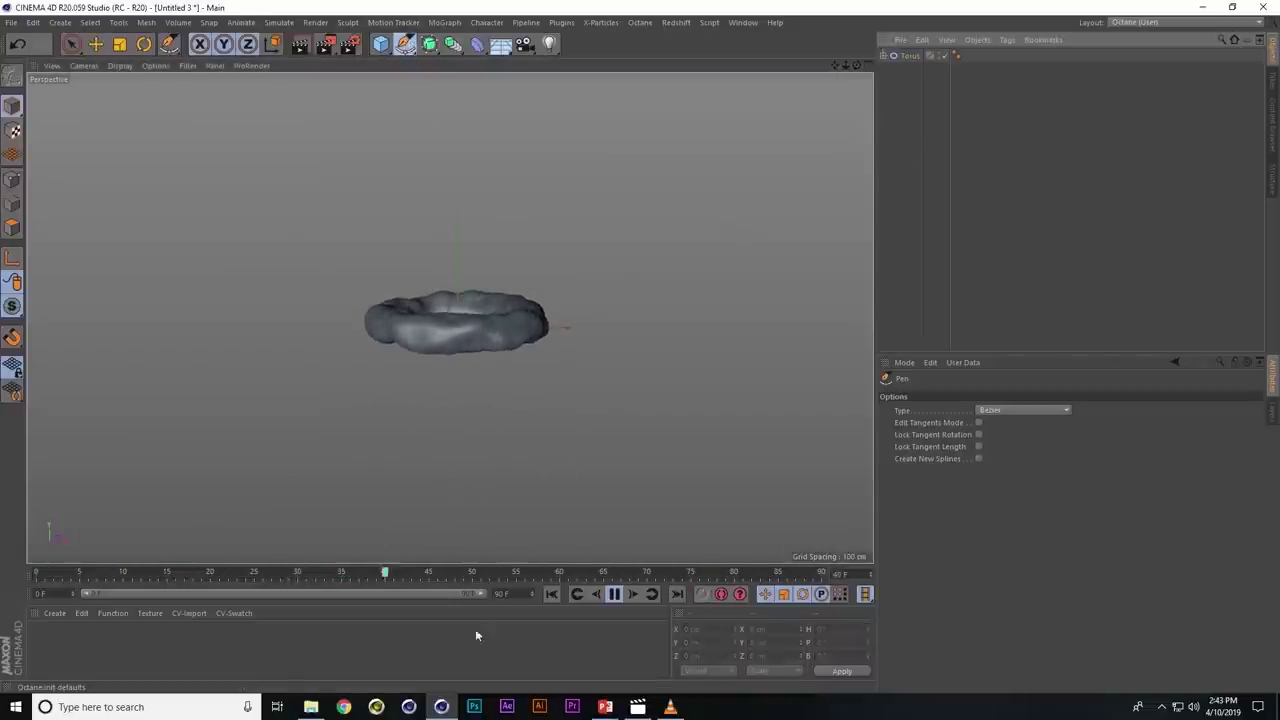
# - Draw a vertical seven-point spline rising up through the torus hole
pyautogui.click(452, 444)
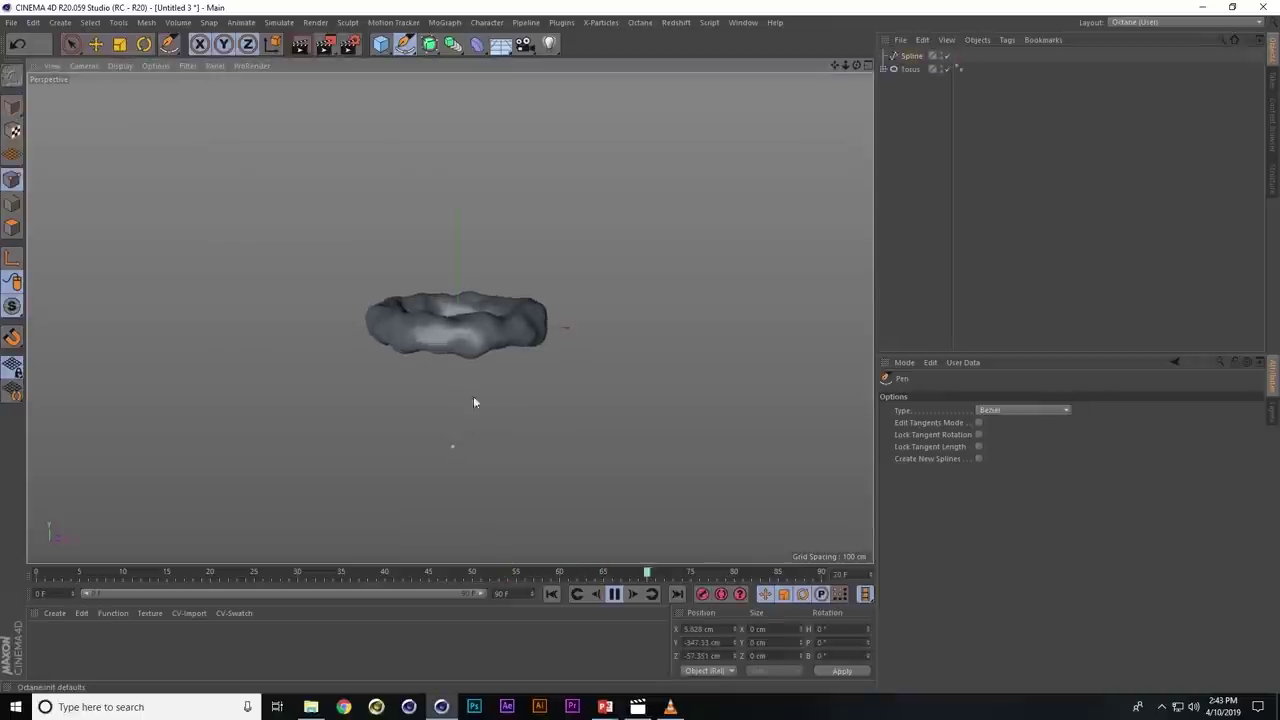
pyautogui.click(457, 249)
pyautogui.click(454, 141)
pyautogui.click(444, 100)
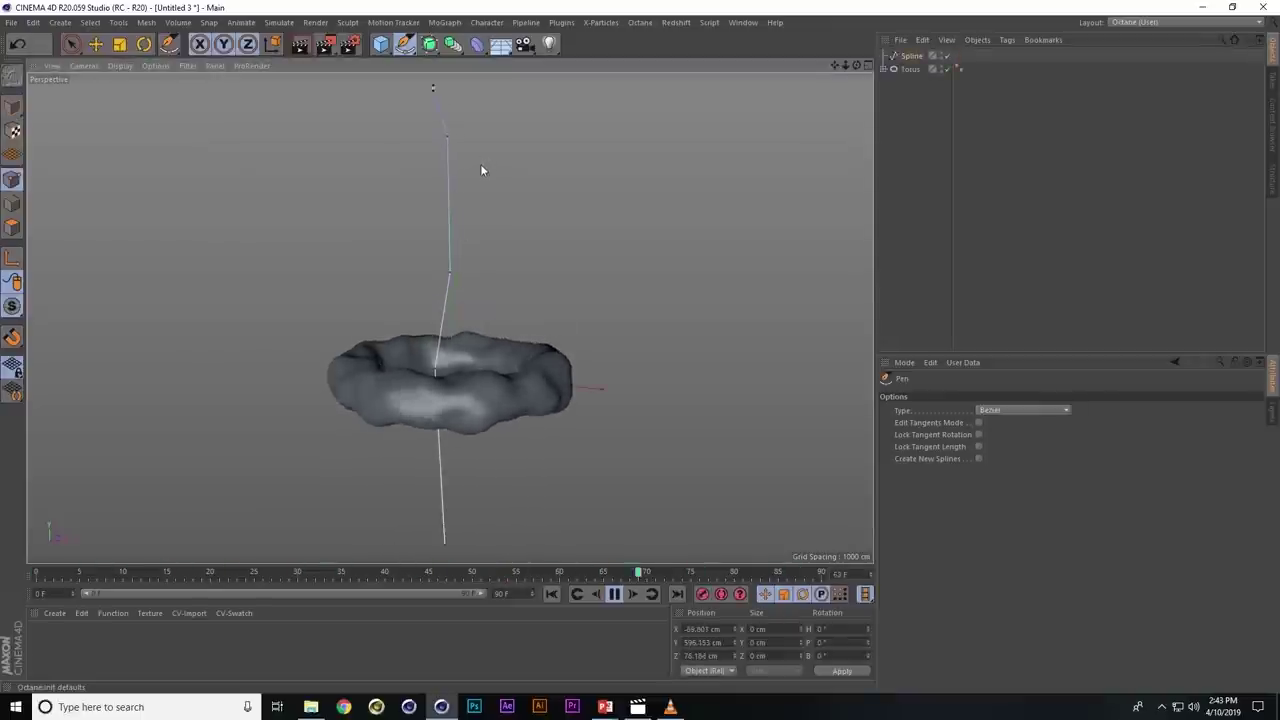
pyautogui.scroll(-3, 491, 222)
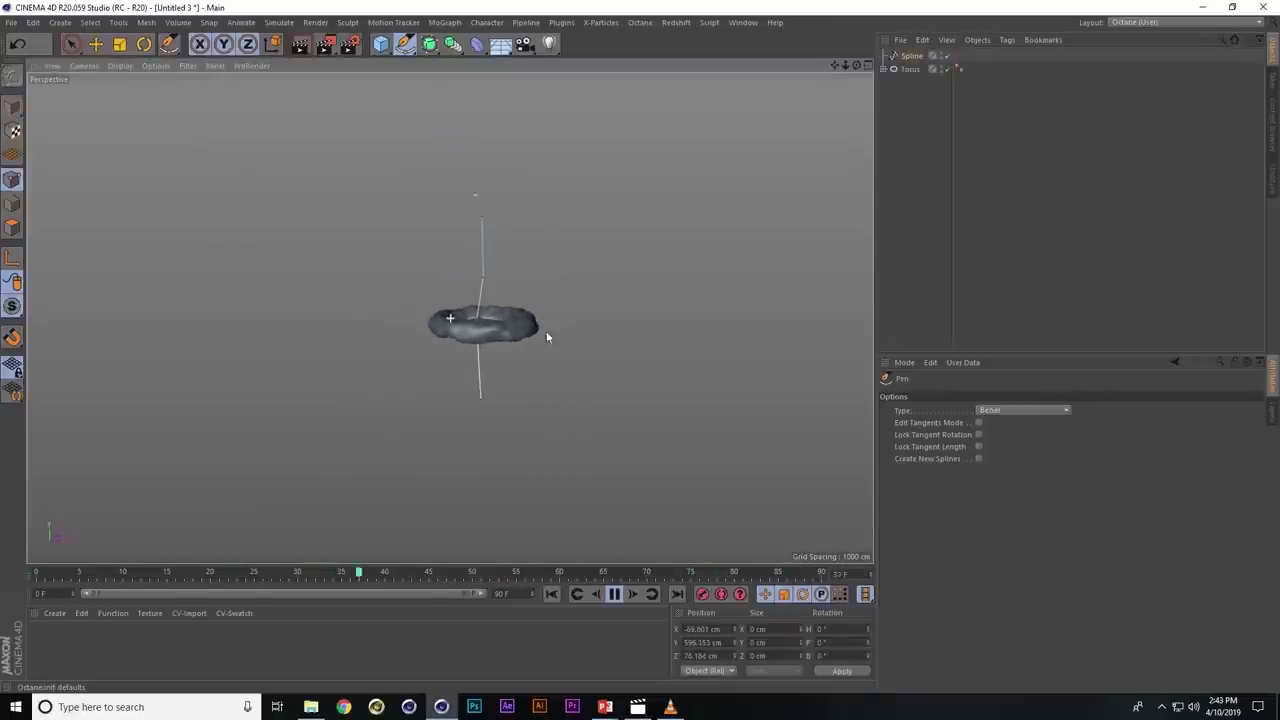
pyautogui.click(475, 106)
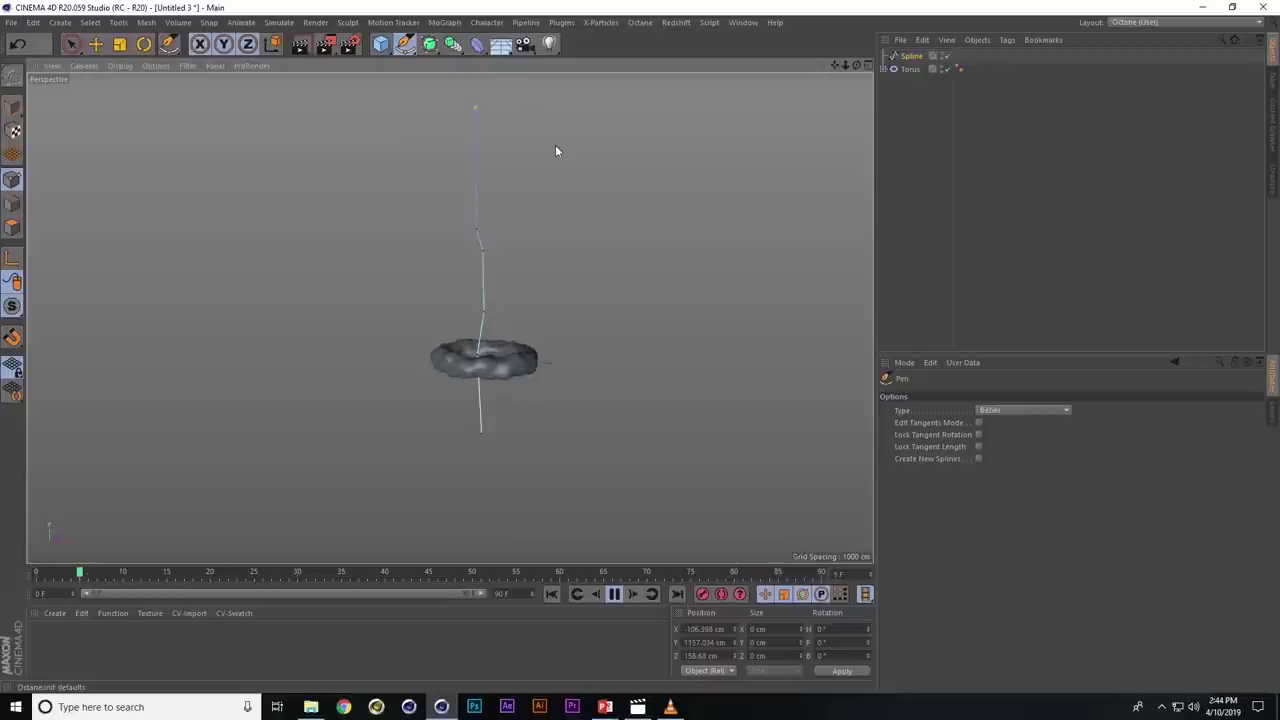
pyautogui.keyDown('alt'); pyautogui.moveTo(560, 306); pyautogui.dragTo(509, 516, button='middle'); pyautogui.keyUp('alt')
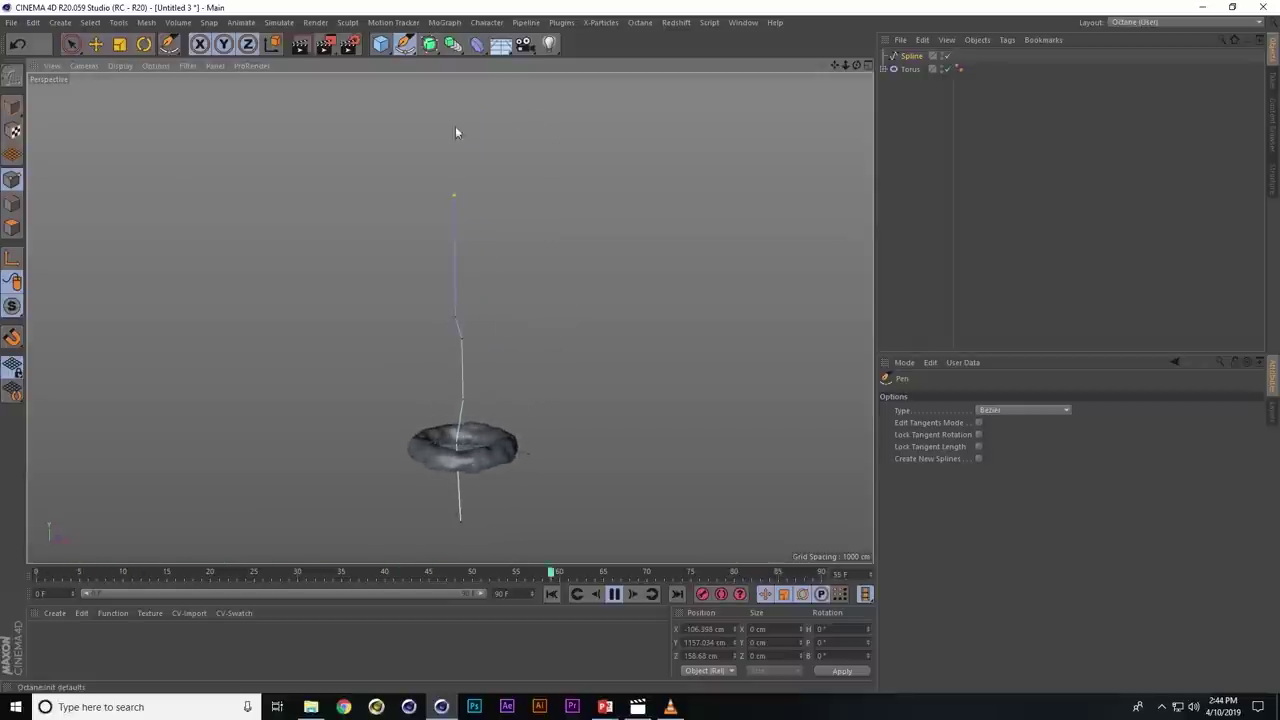
pyautogui.click(453, 100)
pyautogui.keyDown('alt'); pyautogui.moveTo(550, 232); pyautogui.dragTo(545, 305, button='middle'); pyautogui.keyUp('alt')
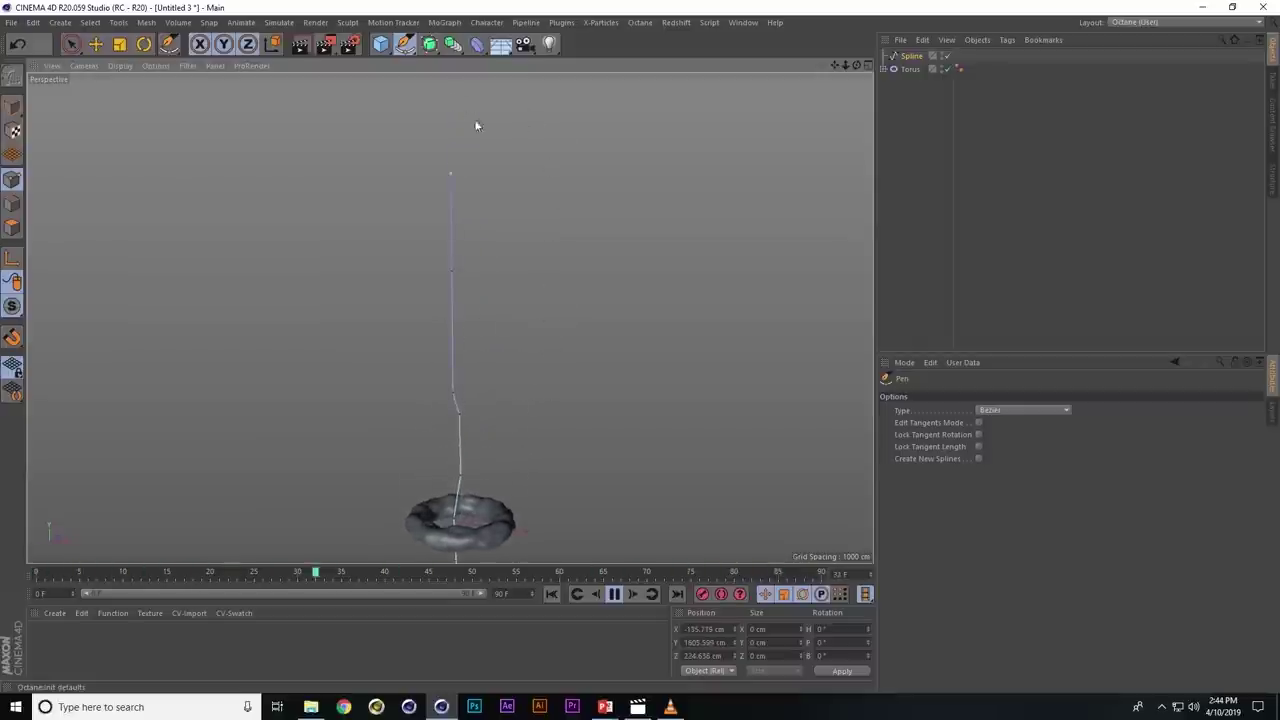
pyautogui.click(454, 95)
pyautogui.keyDown('alt'); pyautogui.moveTo(629, 277); pyautogui.dragTo(617, 240, button='middle'); pyautogui.keyUp('alt')
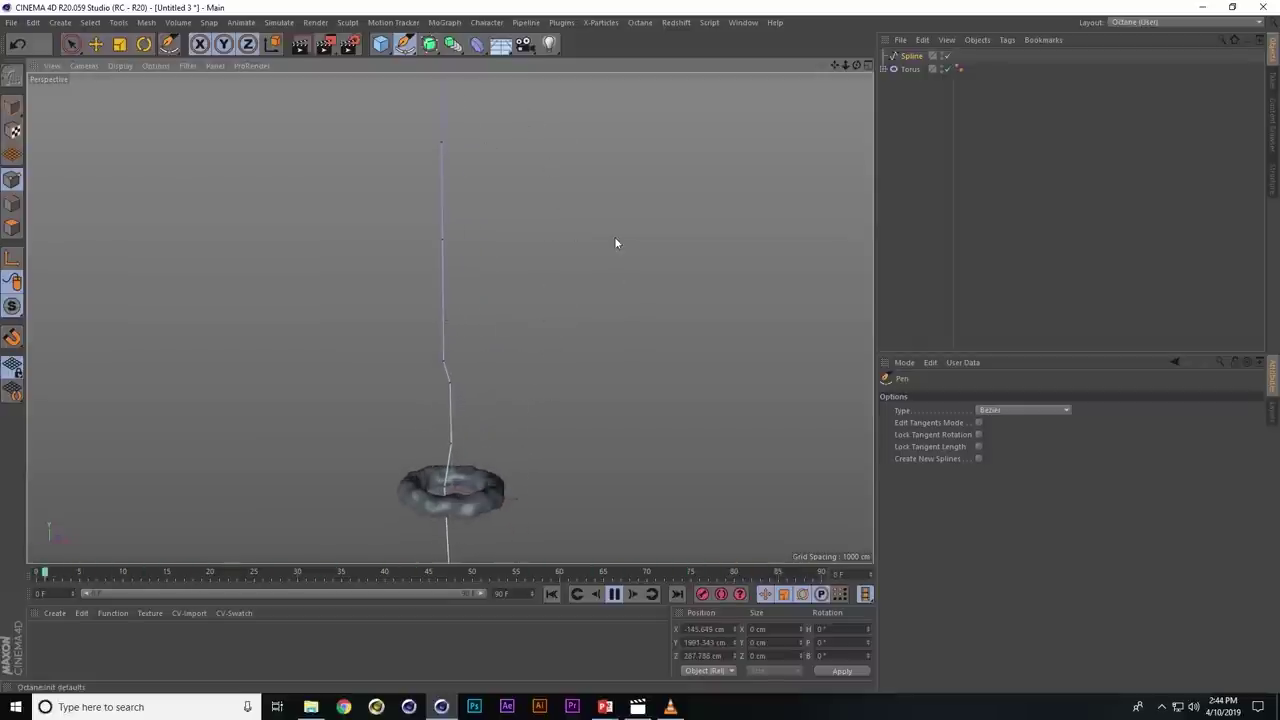
# - Select the drawn Spline, orbit and pan to inspect it, and open the Commander
pyautogui.click(911, 55)
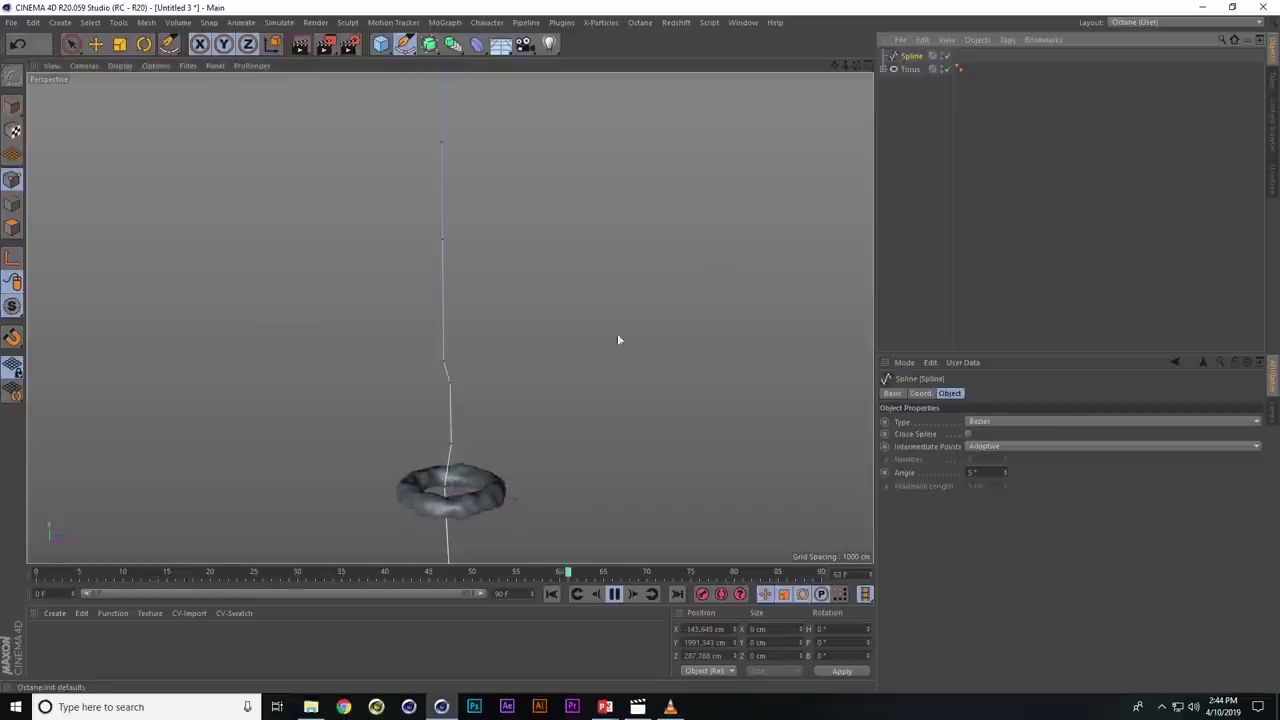
pyautogui.keyDown('alt'); pyautogui.moveTo(574, 292); pyautogui.dragTo(550, 320); pyautogui.keyUp('alt')
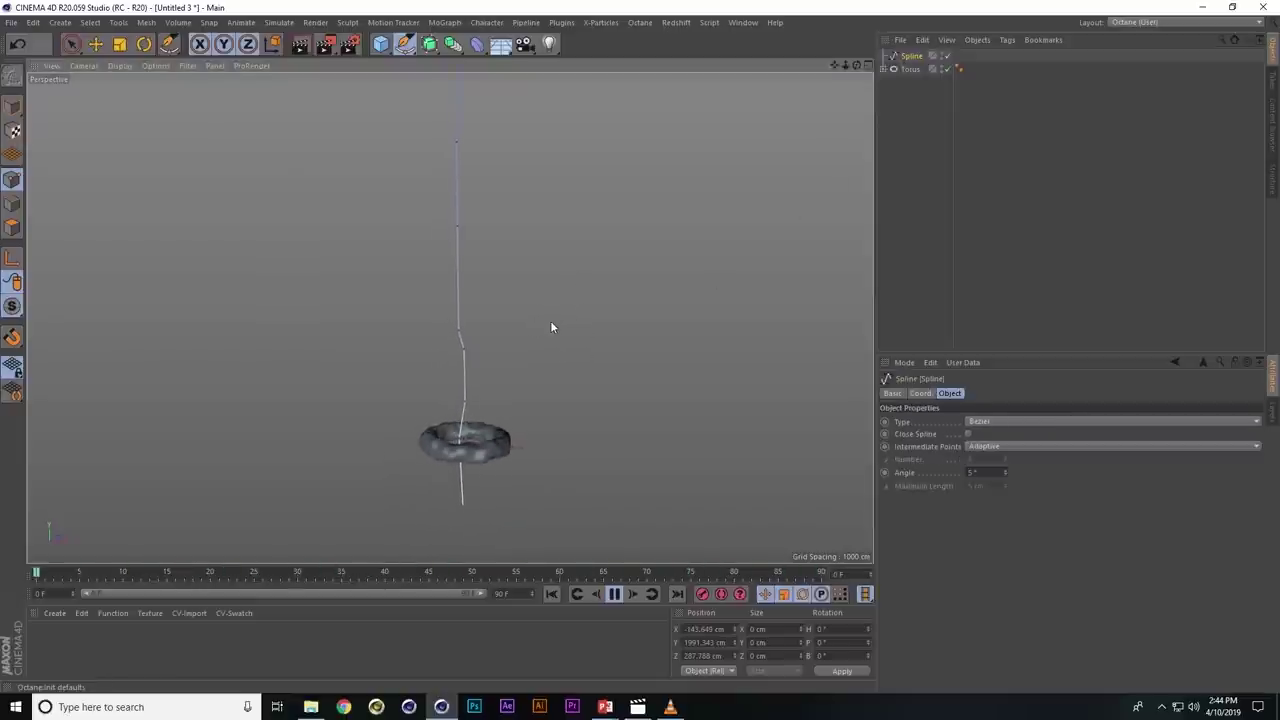
pyautogui.scroll(2, 579, 351)
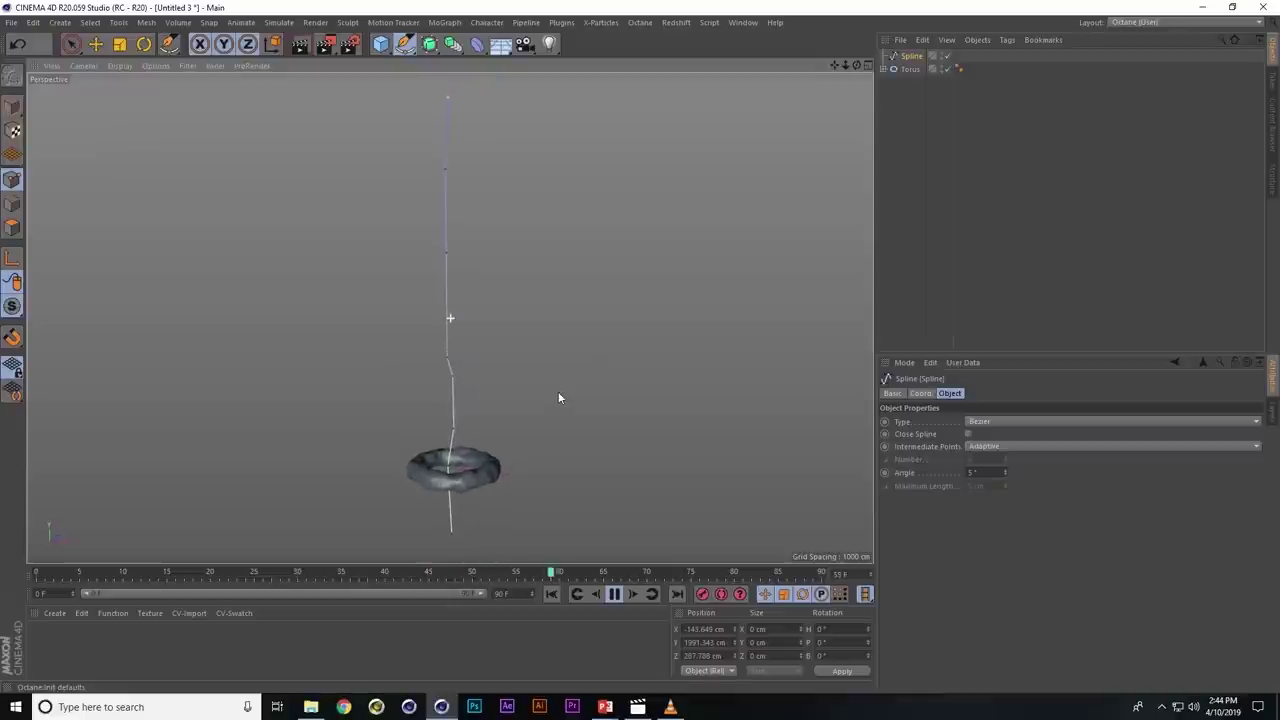
pyautogui.keyDown('alt'); pyautogui.moveTo(566, 404); pyautogui.dragTo(664, 395, button='middle'); pyautogui.keyUp('alt')
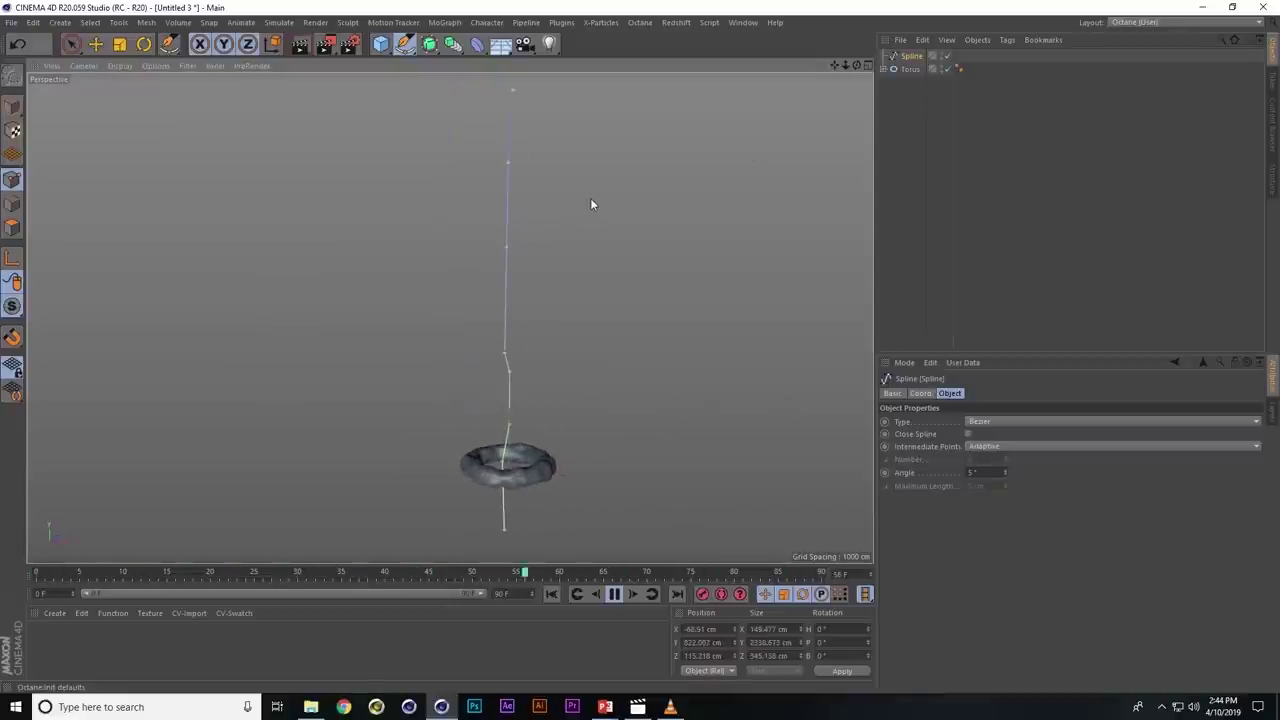
pyautogui.hotkey('shift', 'c')
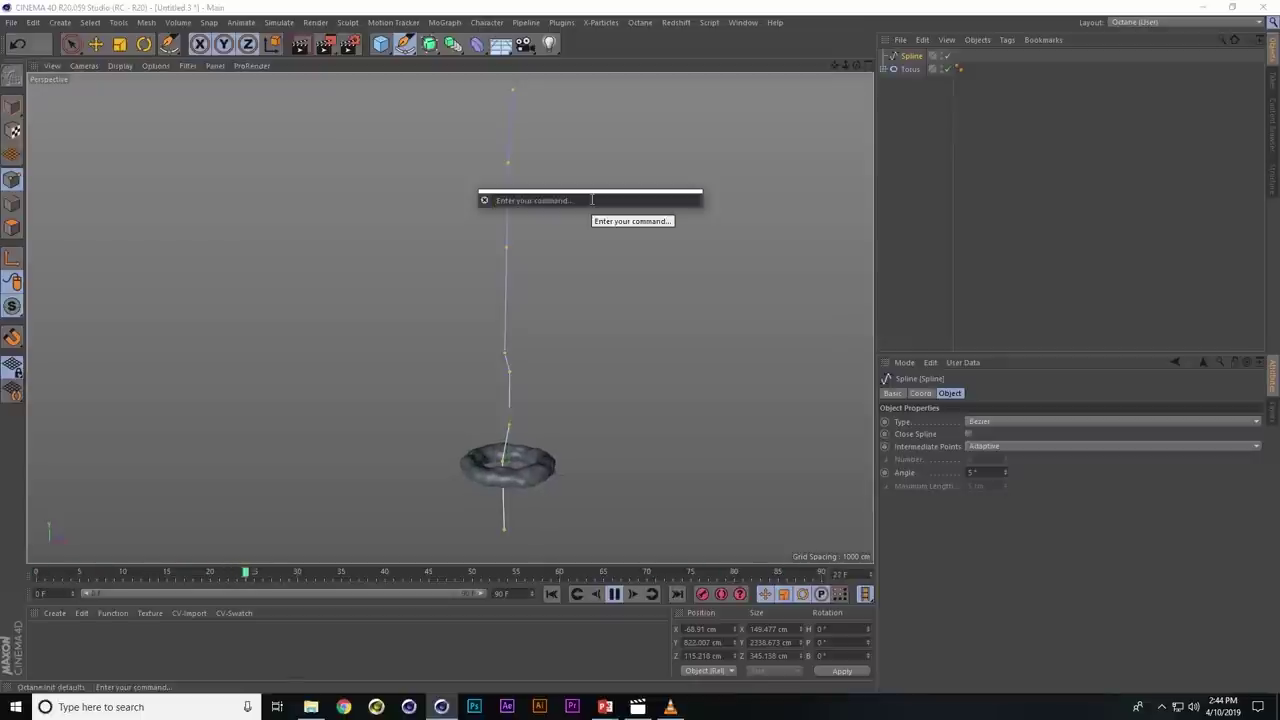
# - Run the Round command from the Commander and set Points to 15
pyautogui.write('res')
pyautogui.press('BackSpace')
pyautogui.press('BackSpace')
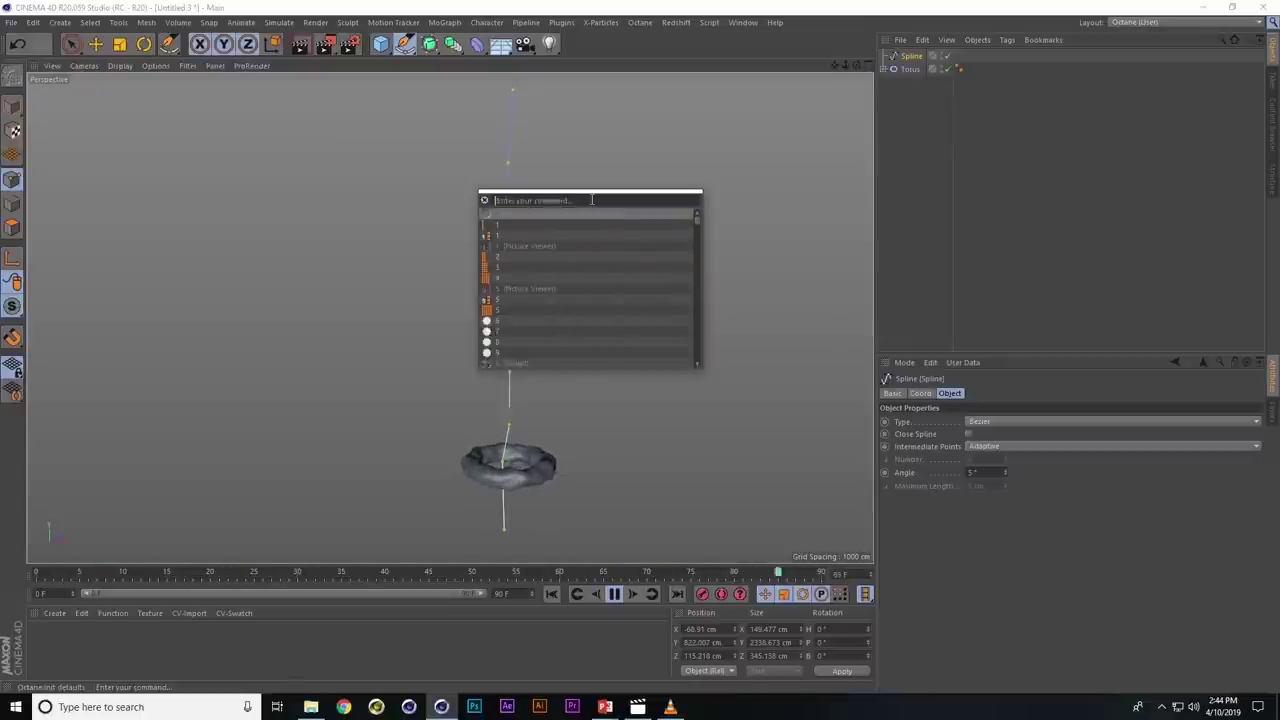
pyautogui.write('ound')
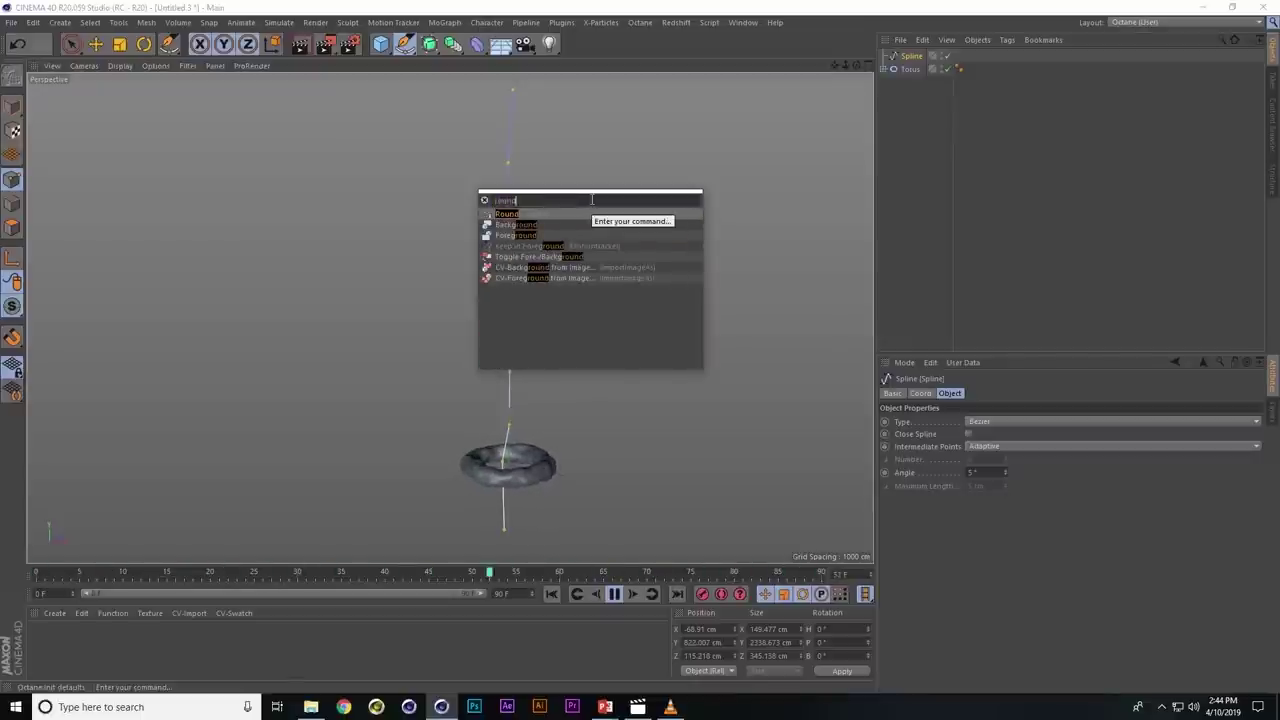
pyautogui.press('Return')
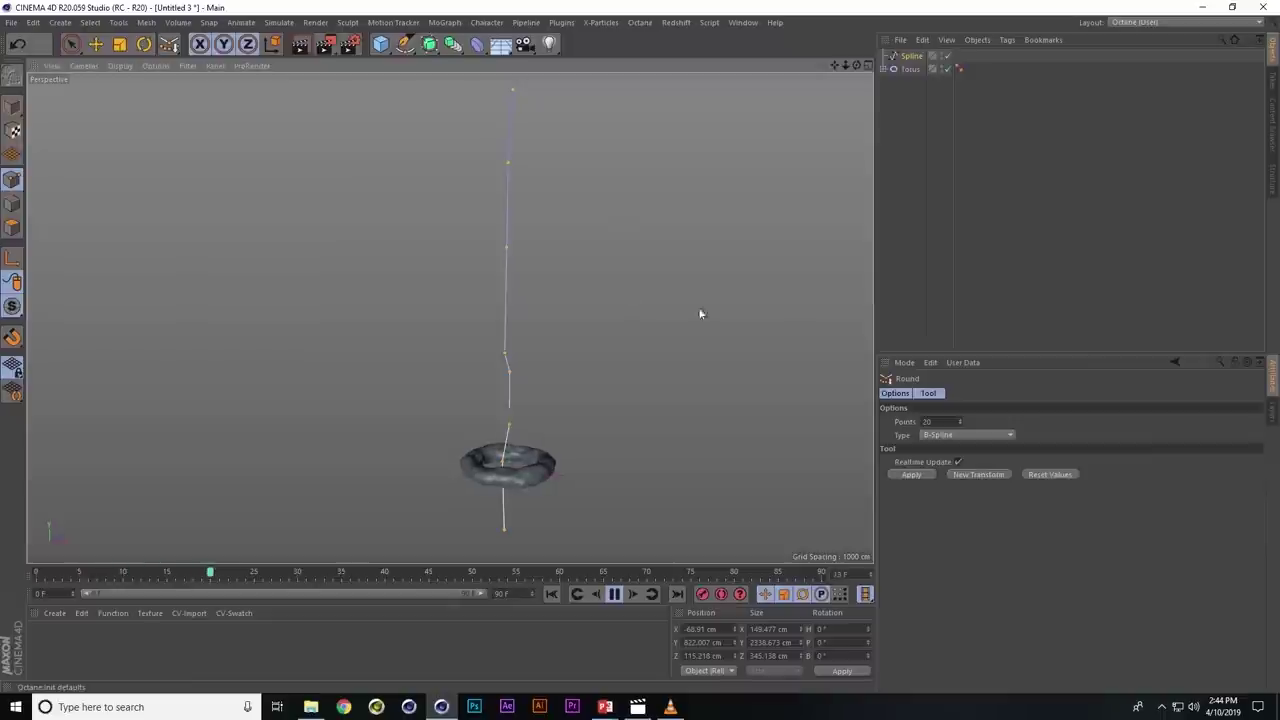
pyautogui.click(960, 423)
pyautogui.write('100')
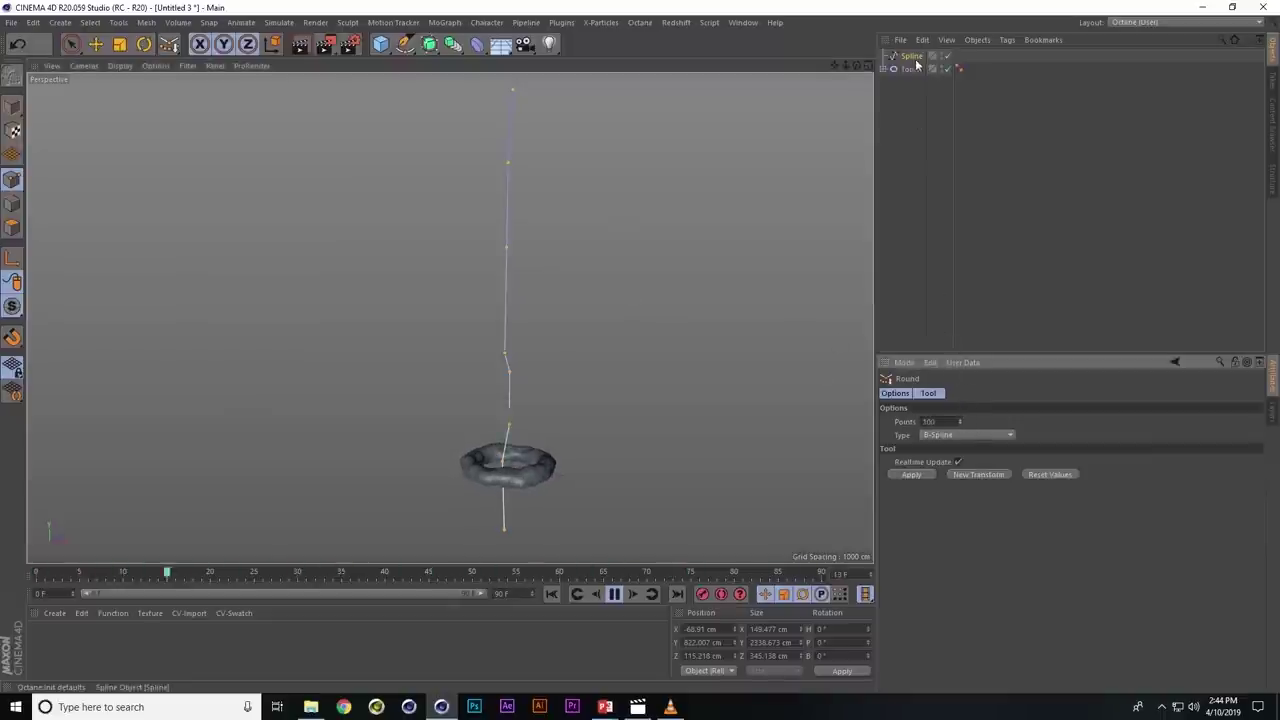
# - Enable Filter > All so the viewport floor grid shows
pyautogui.click(914, 57)
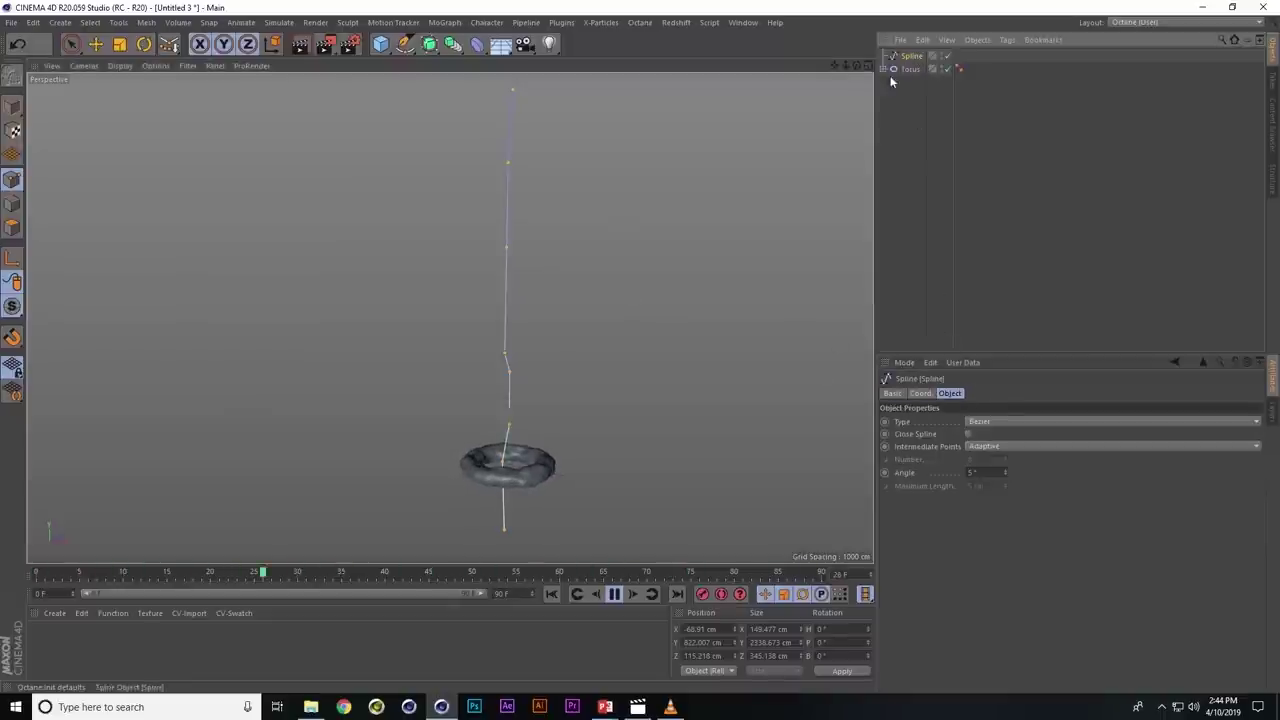
pyautogui.click(186, 65)
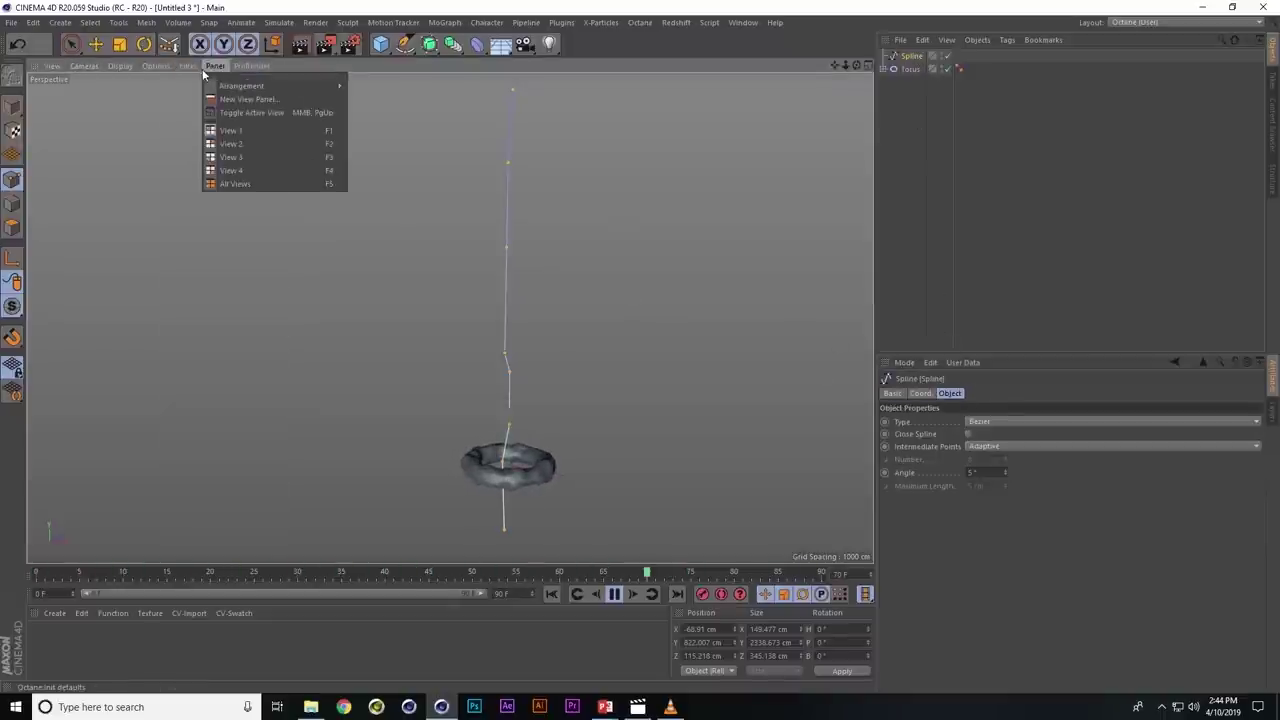
pyautogui.click(195, 80)
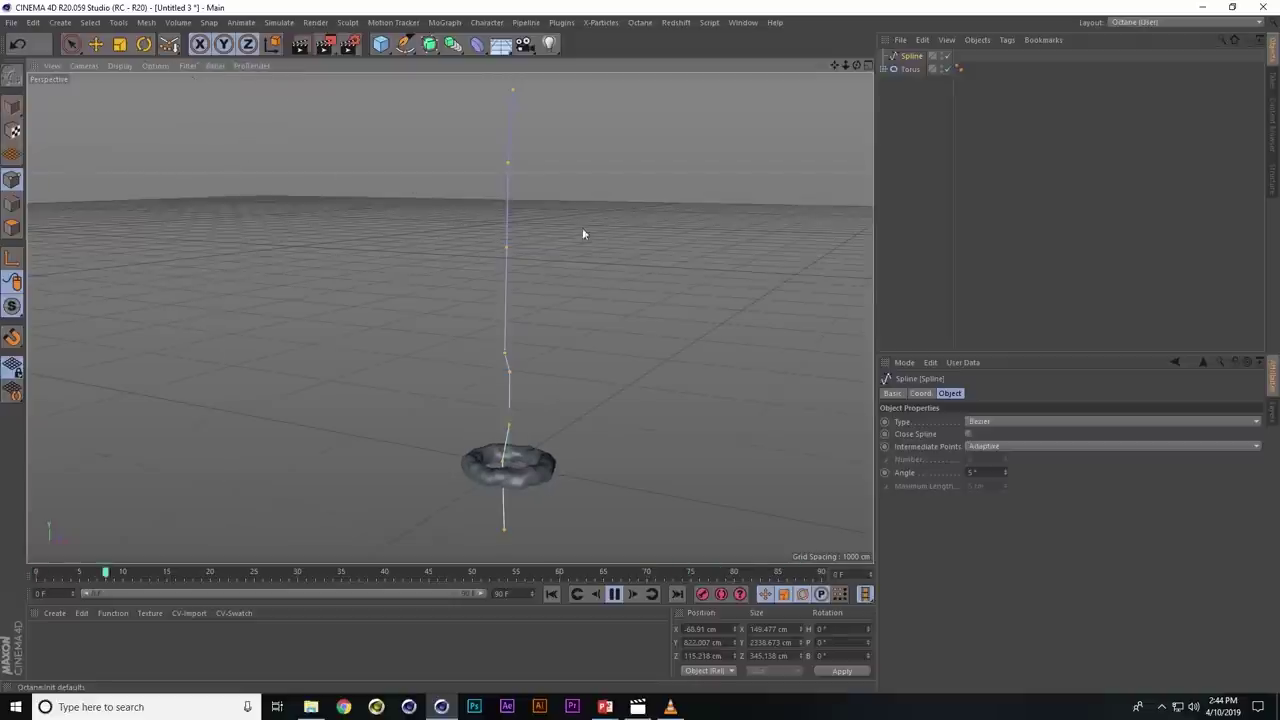
# - Apply Round so the spline is resampled into 15 evenly spaced points
pyautogui.hotkey('shift', 'c')
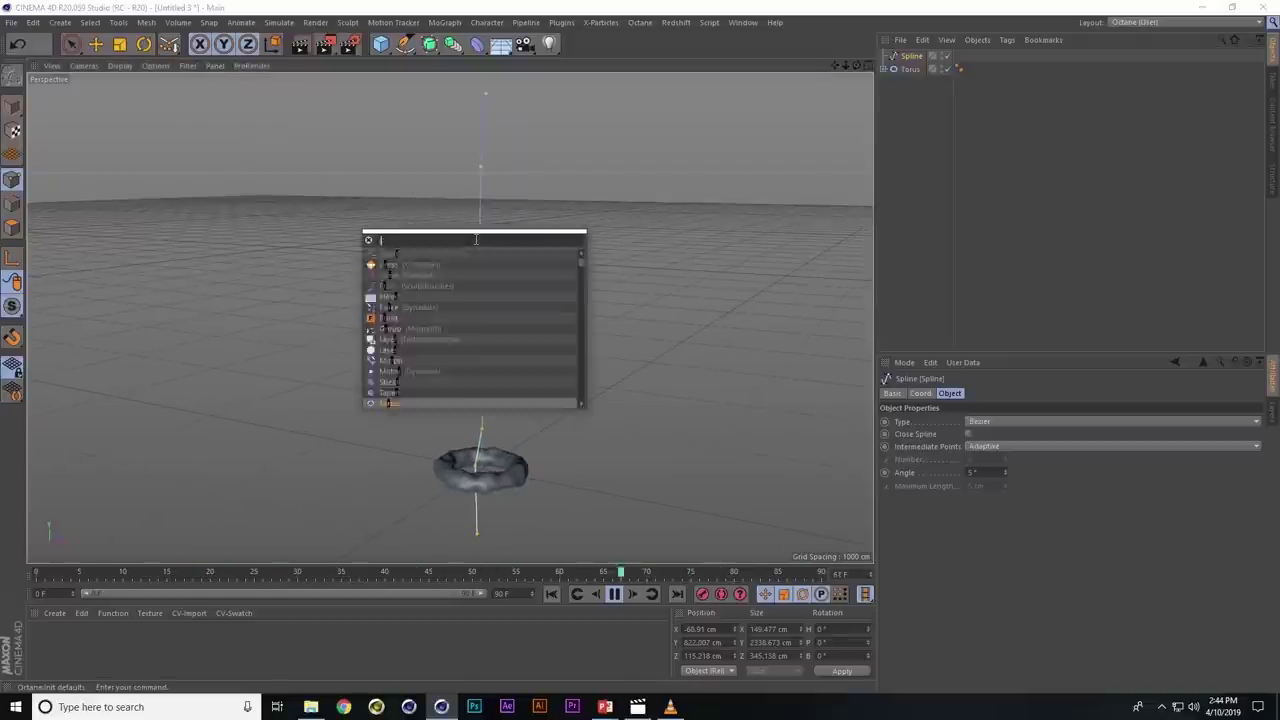
pyautogui.press('Escape')
pyautogui.click(473, 238)
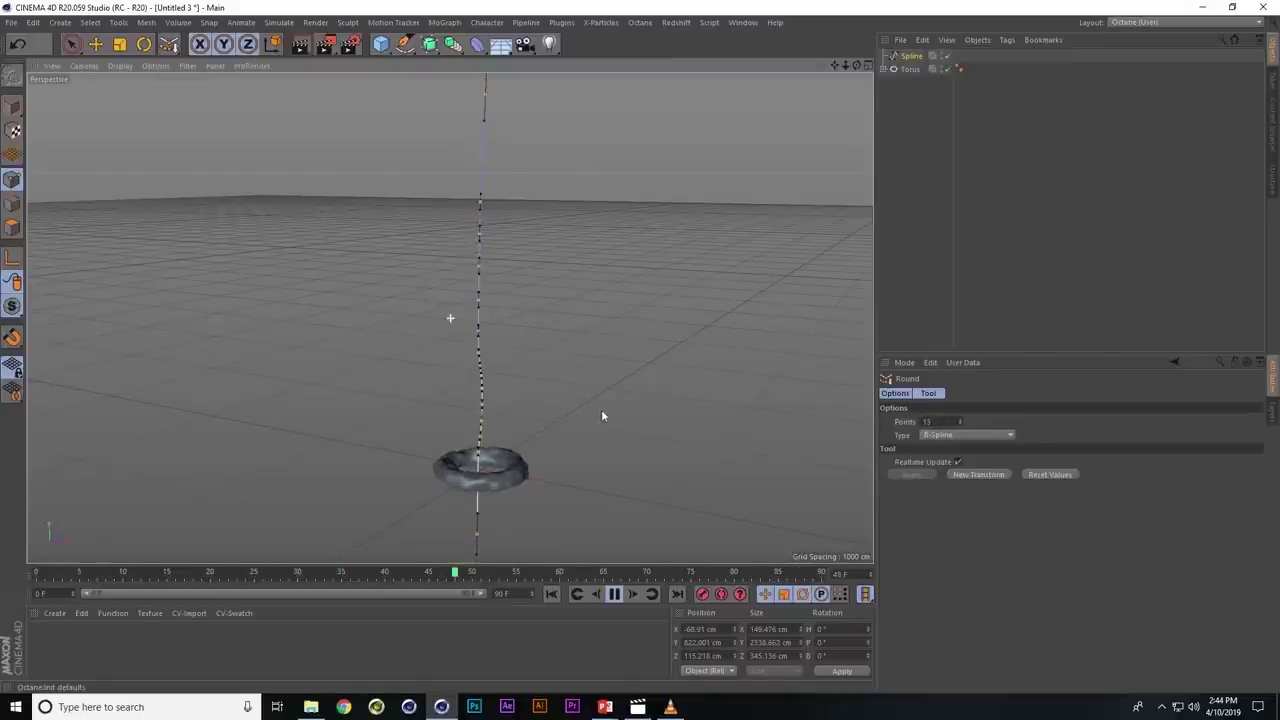
pyautogui.moveTo(603, 414)
pyautogui.keyDown('alt'); pyautogui.mouseDown()
pyautogui.moveTo(572, 345)
pyautogui.moveTo(689, 247)
pyautogui.mouseUp(); pyautogui.keyUp('alt')
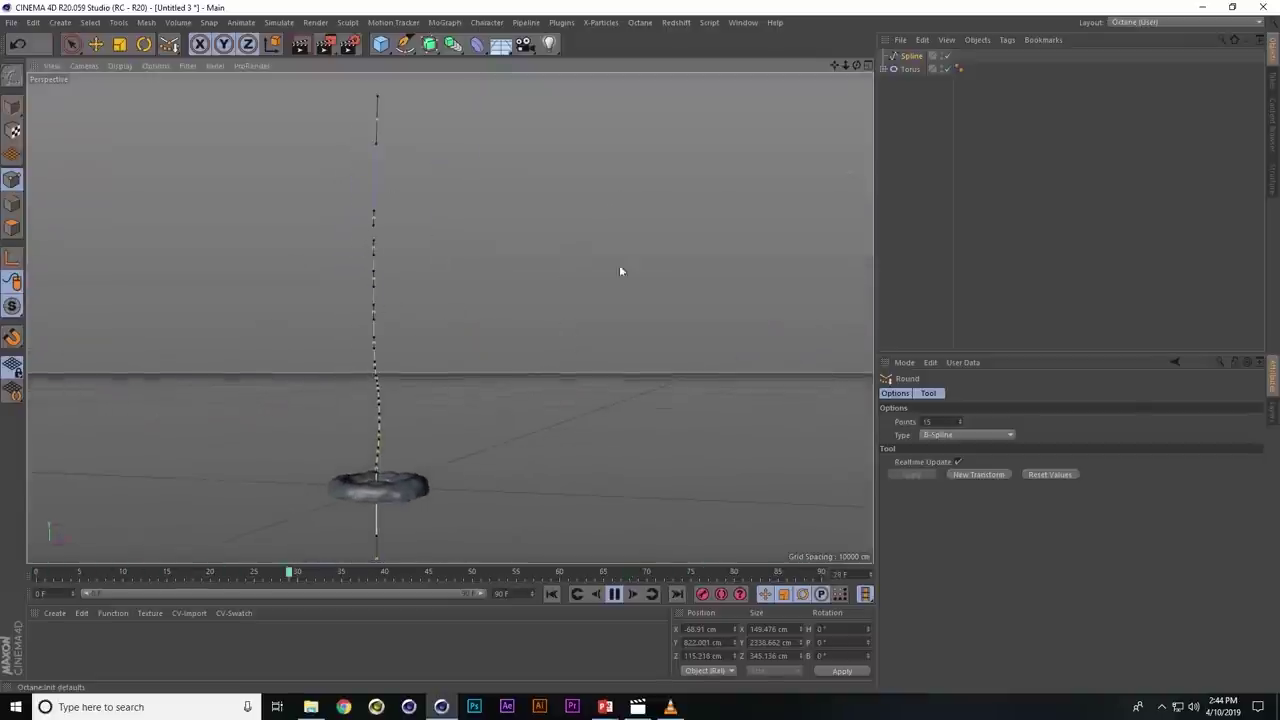
# - Add a Spline Wrap deformer to the Torus and link the spline into it
pyautogui.click(910, 69)
pyautogui.hotkey('shift', 'c')
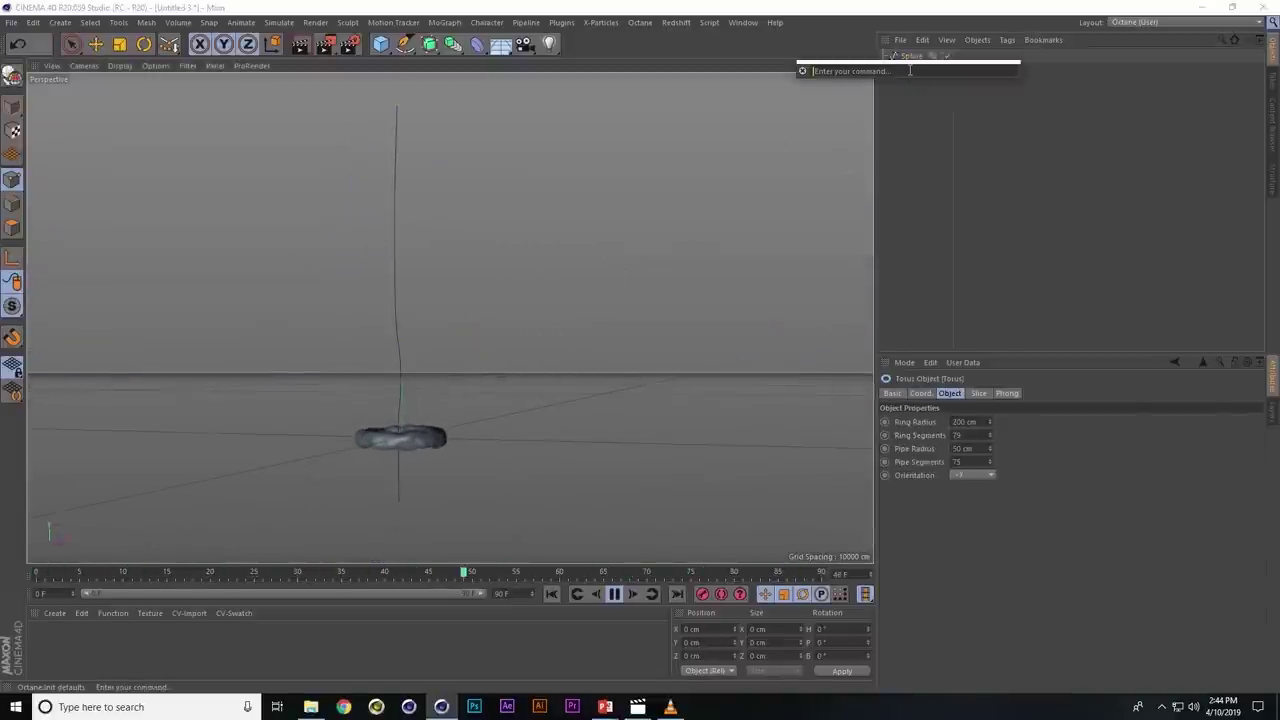
pyautogui.write('spline')
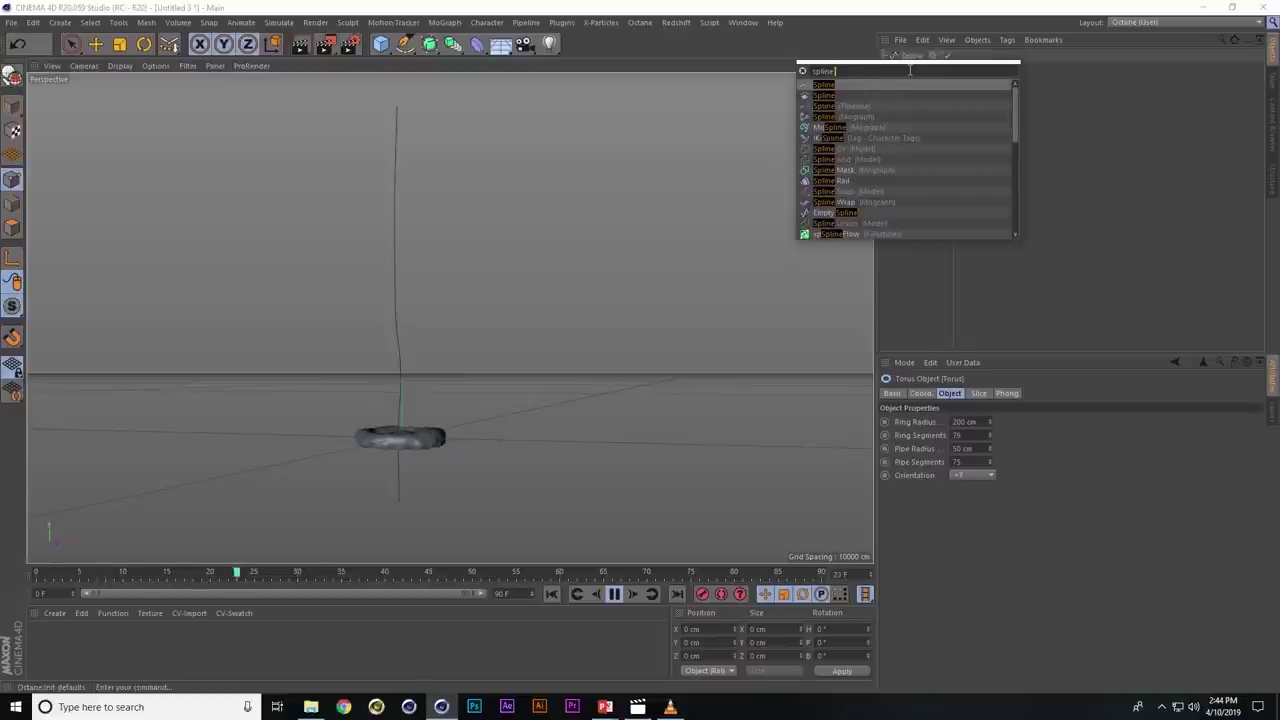
pyautogui.write(' wrap')
pyautogui.press('Return')
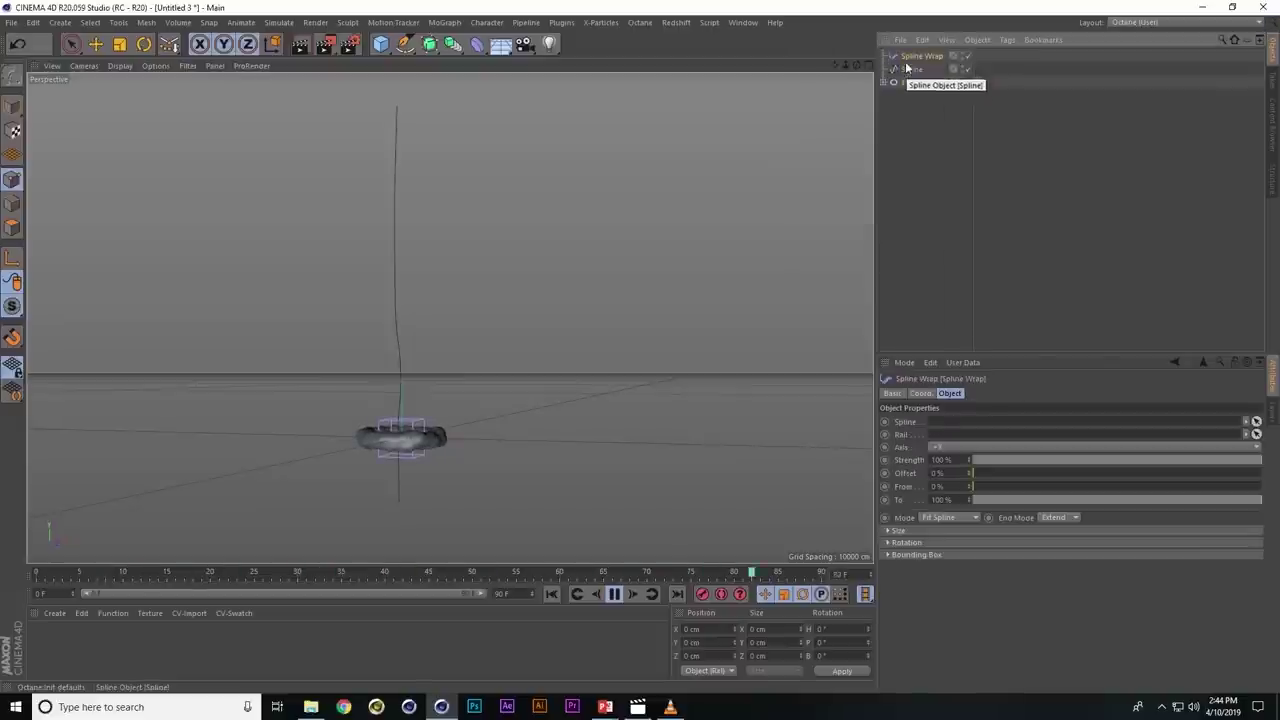
pyautogui.moveTo(910, 73); pyautogui.dragTo(1217, 459)
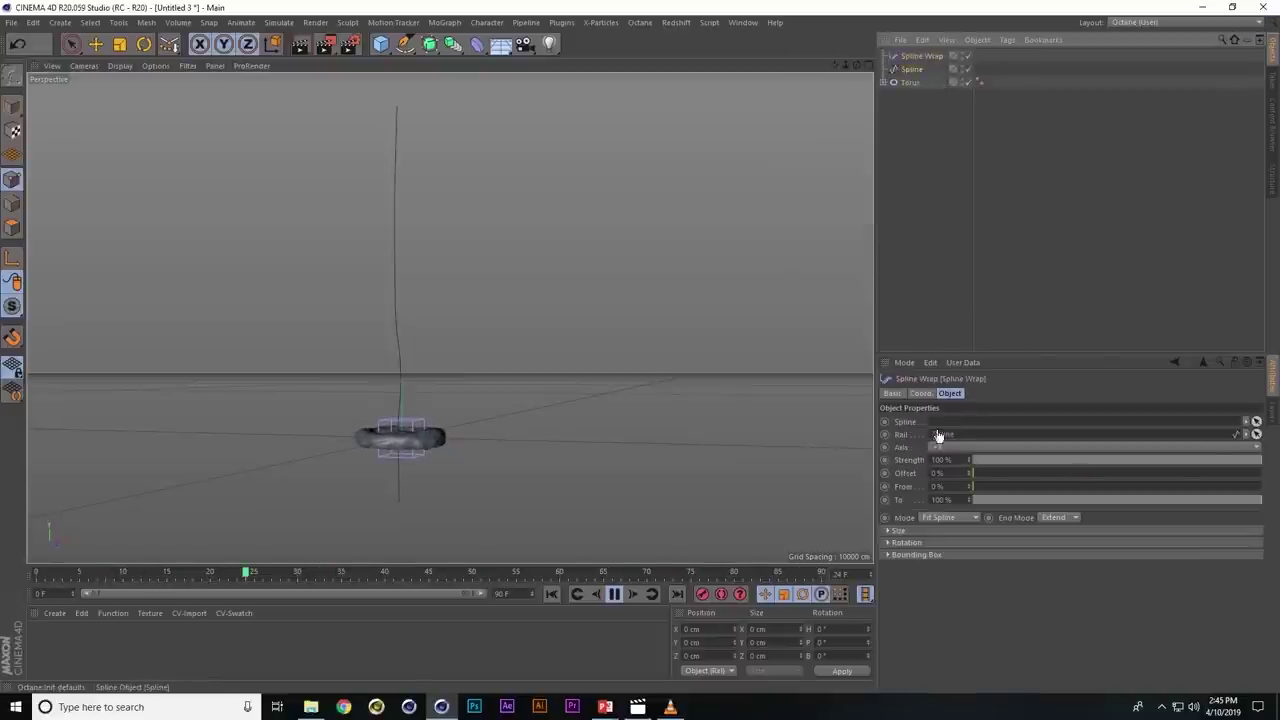
pyautogui.moveTo(938, 421); pyautogui.dragTo(938, 422)
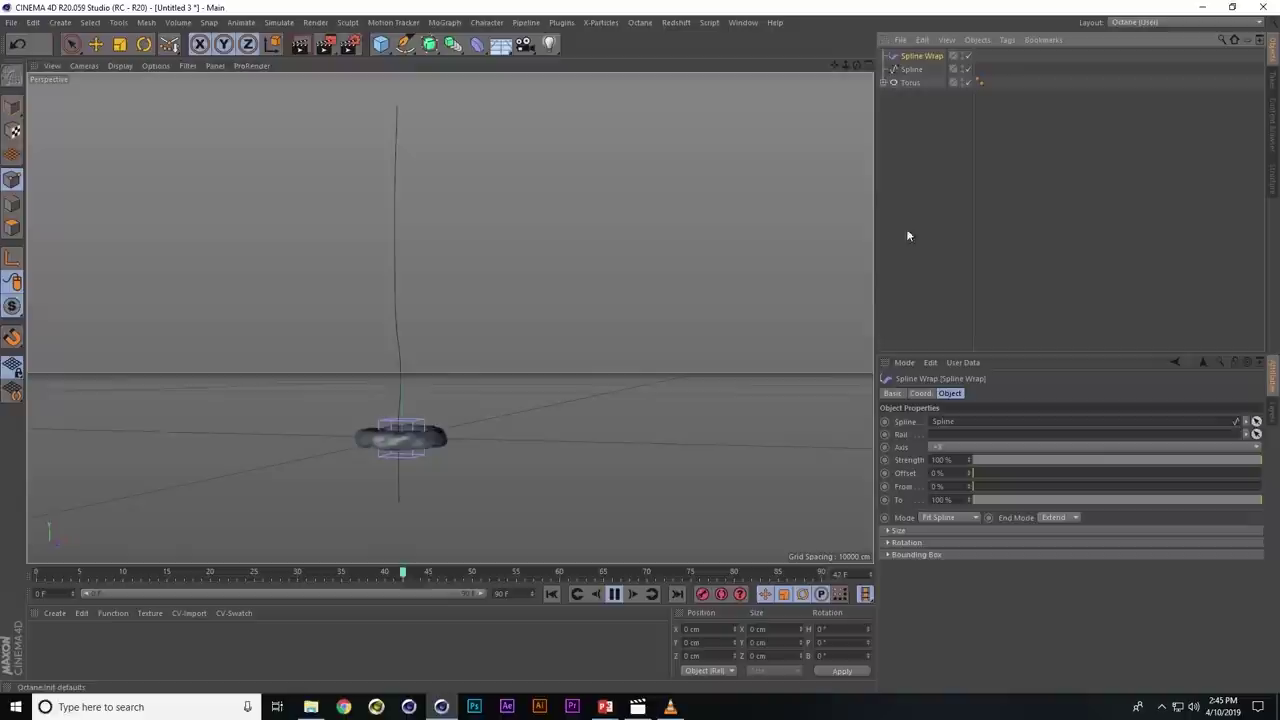
# - Nest the Spline Wrap under the Torus and reorient the torus along the X axis
pyautogui.moveTo(913, 80)
pyautogui.mouseDown()
pyautogui.moveTo(896, 83)
pyautogui.moveTo(923, 78)
pyautogui.moveTo(911, 86)
pyautogui.mouseUp()
pyautogui.click(900, 83)
pyautogui.keyDown('alt'); pyautogui.moveTo(640, 280); pyautogui.dragTo(474, 352); pyautogui.keyUp('alt')
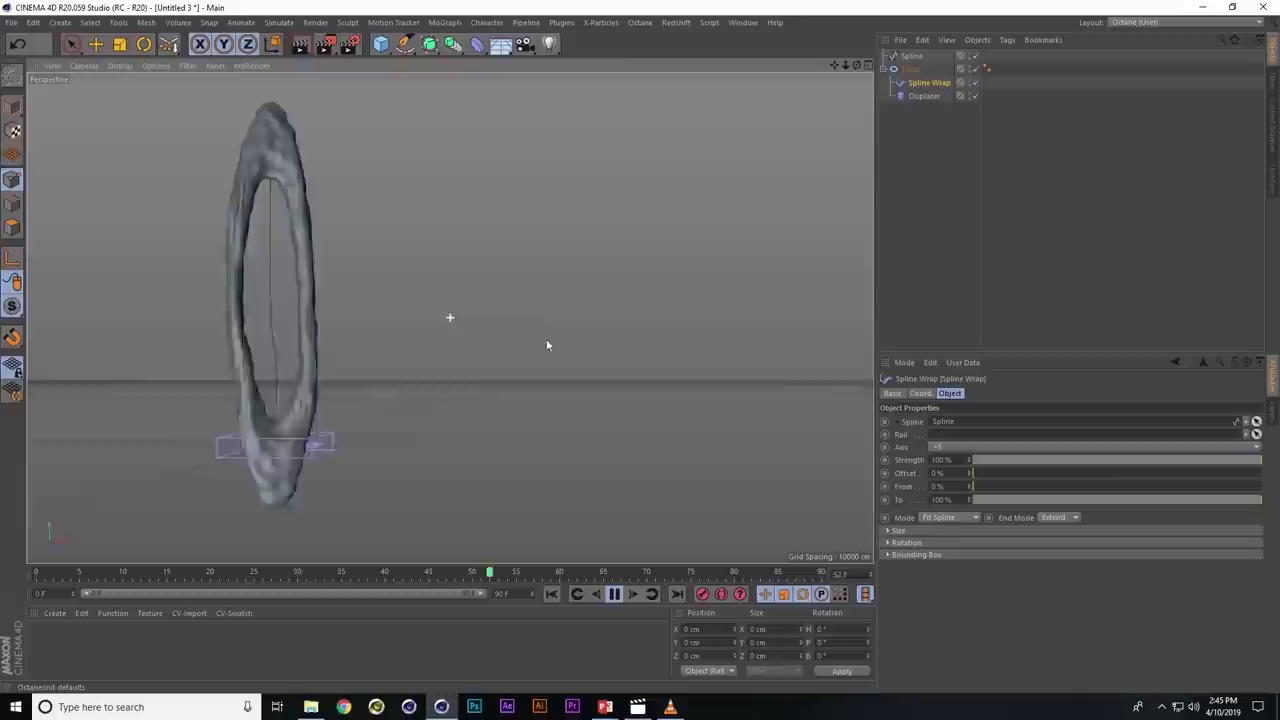
pyautogui.keyDown('alt'); pyautogui.moveTo(474, 352); pyautogui.dragTo(493, 336, button='right'); pyautogui.keyUp('alt')
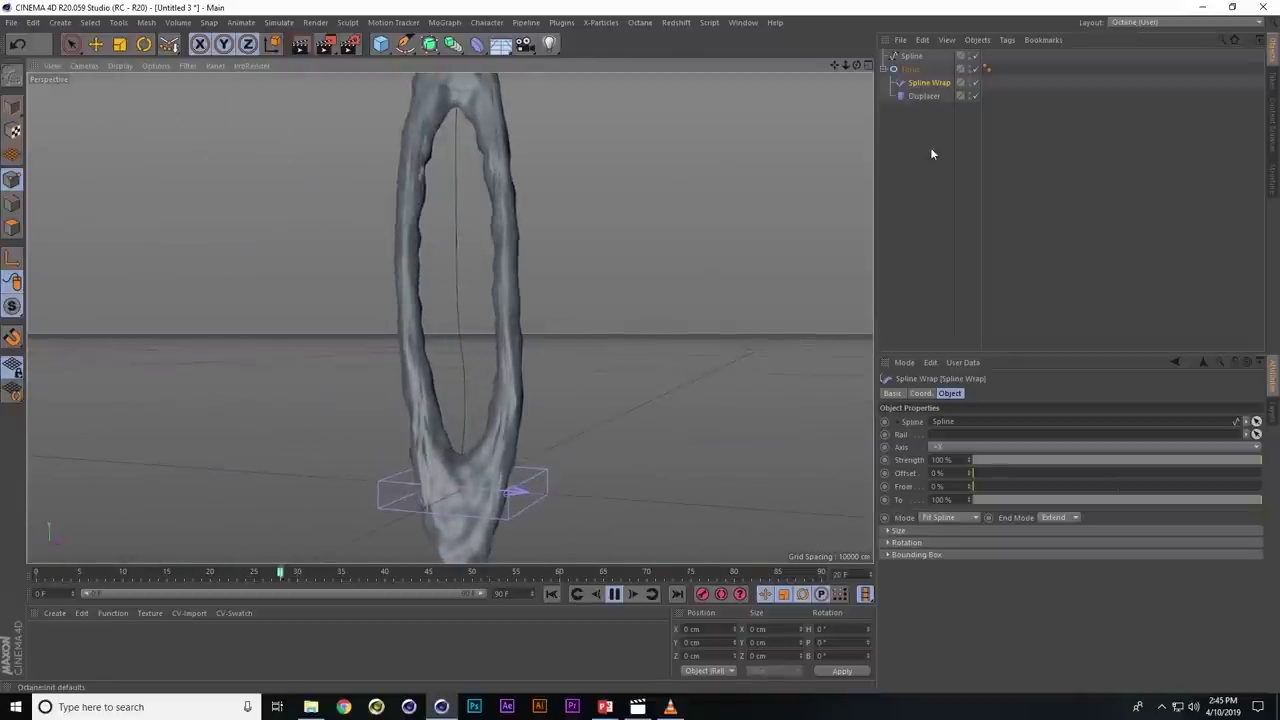
pyautogui.click(910, 69)
pyautogui.click(983, 476)
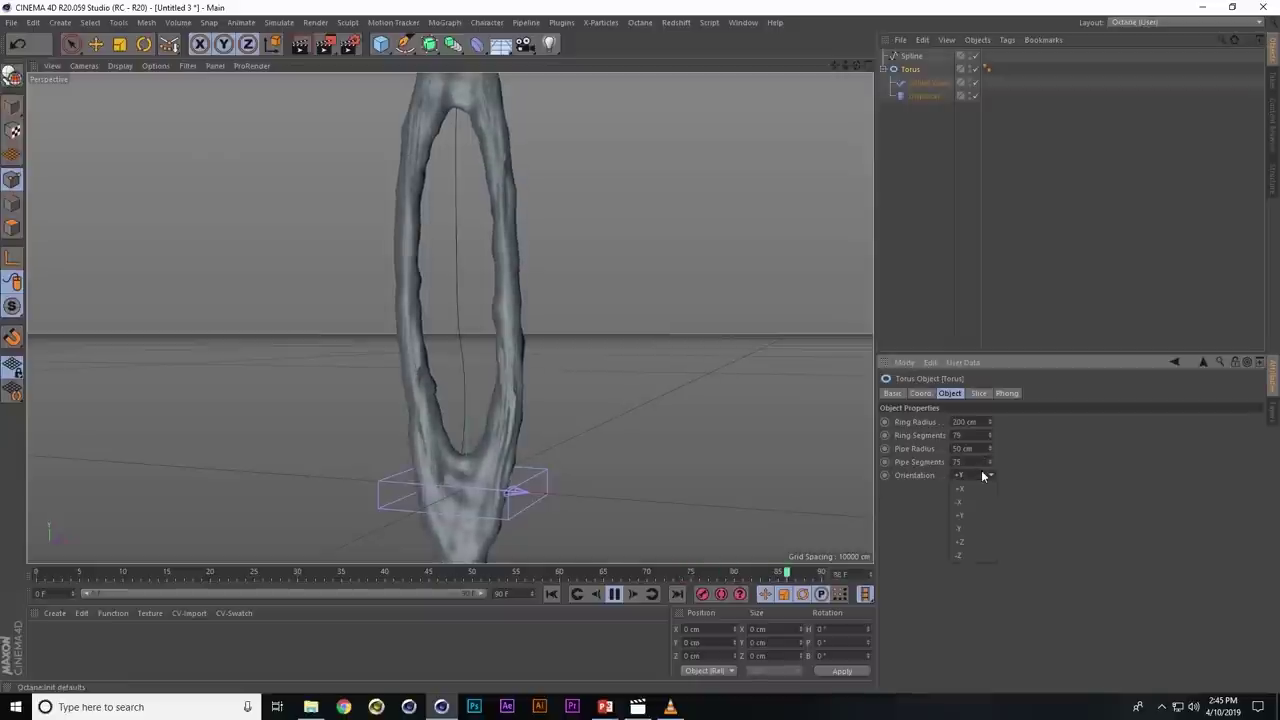
pyautogui.click(980, 490)
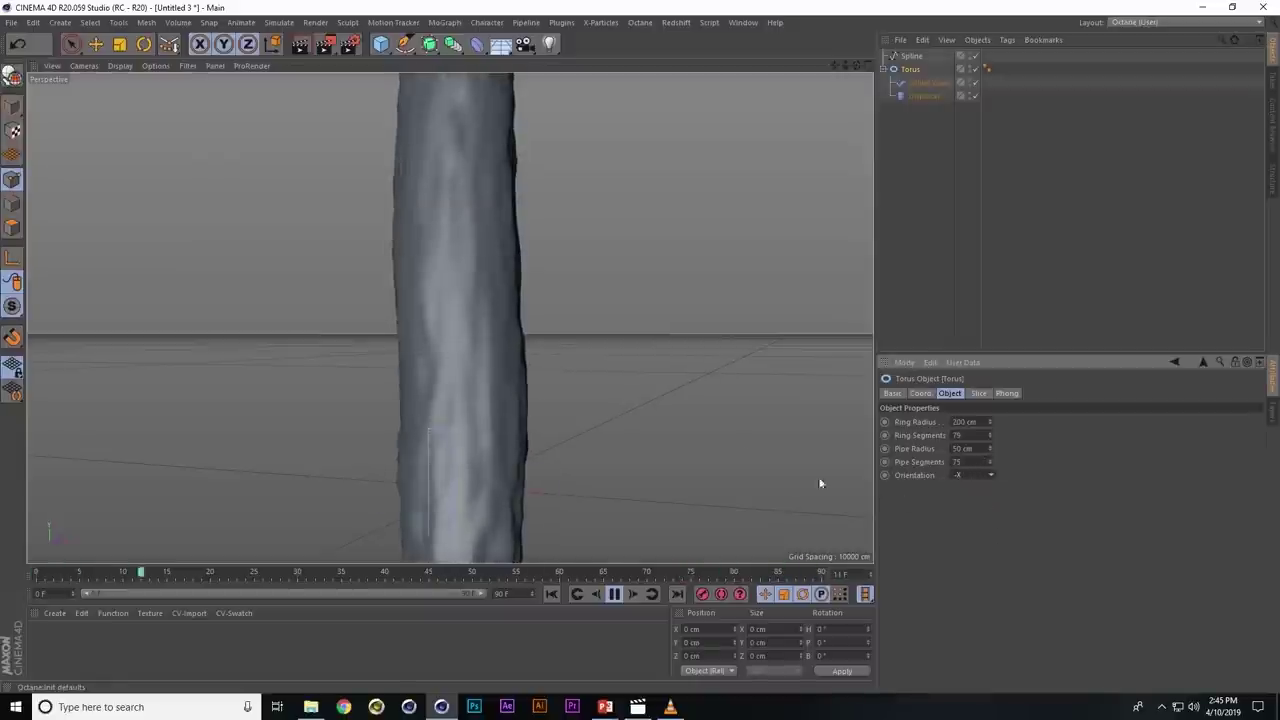
# - Move the spline up along Y and raise the Displacer in the object hierarchy
pyautogui.moveTo(820, 483)
pyautogui.keyDown('alt'); pyautogui.mouseDown()
pyautogui.moveTo(603, 374)
pyautogui.moveTo(606, 442)
pyautogui.moveTo(599, 258)
pyautogui.moveTo(537, 363)
pyautogui.moveTo(540, 403)
pyautogui.moveTo(607, 287)
pyautogui.mouseUp(); pyautogui.keyUp('alt')
pyautogui.keyDown('alt'); pyautogui.moveTo(607, 287); pyautogui.dragTo(684, 262, button='right'); pyautogui.keyUp('alt')
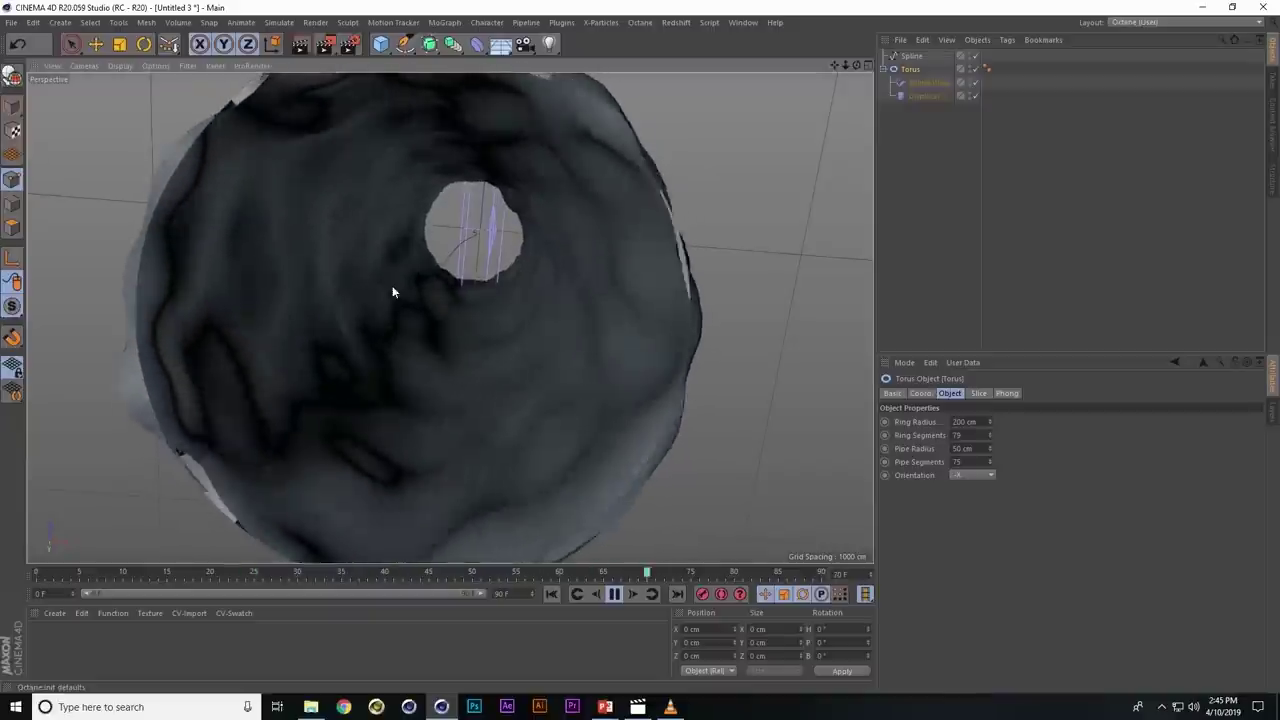
pyautogui.click(911, 55)
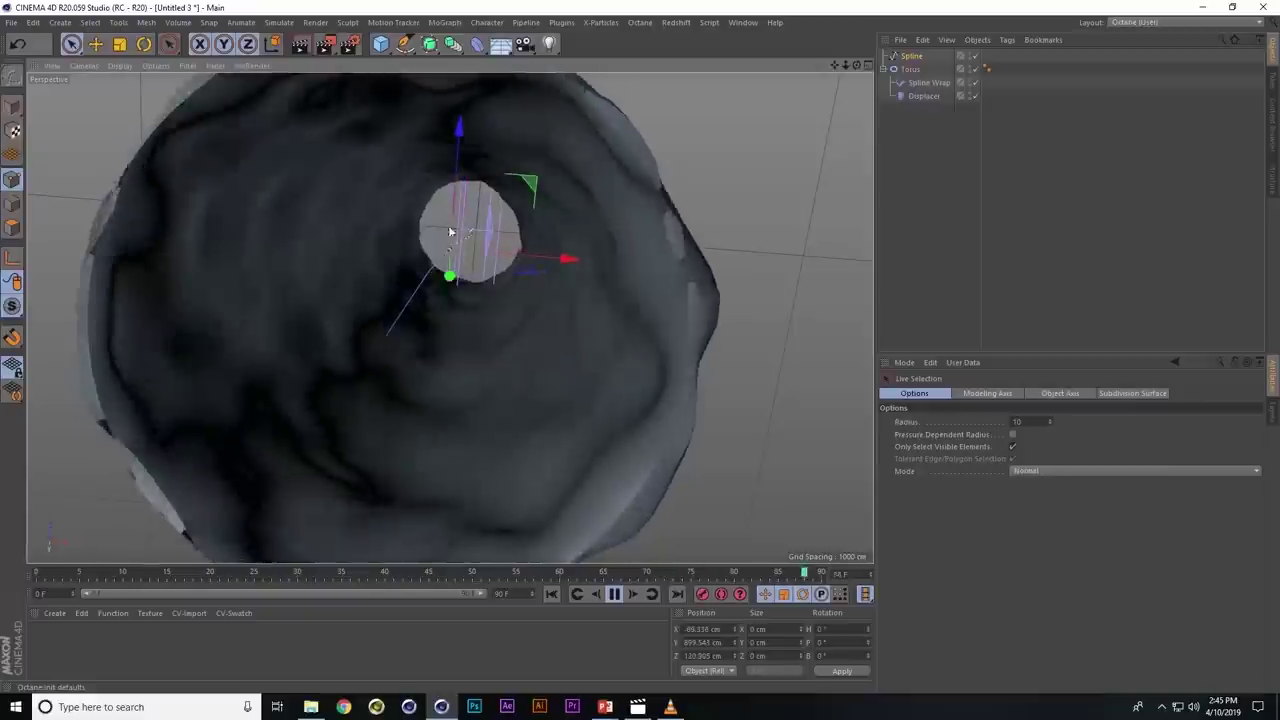
pyautogui.moveTo(458, 212)
pyautogui.mouseDown()
pyautogui.moveTo(453, 178)
pyautogui.moveTo(436, 212)
pyautogui.mouseUp()
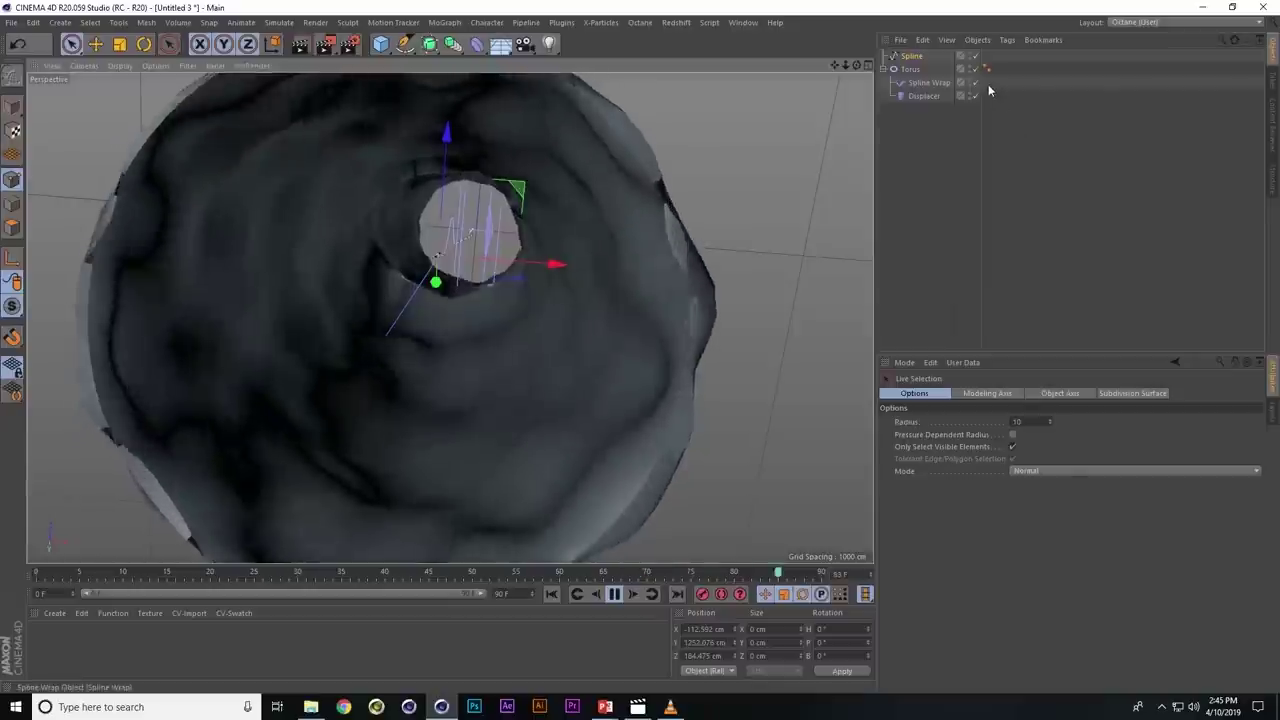
pyautogui.hotkey('shift', 'c')
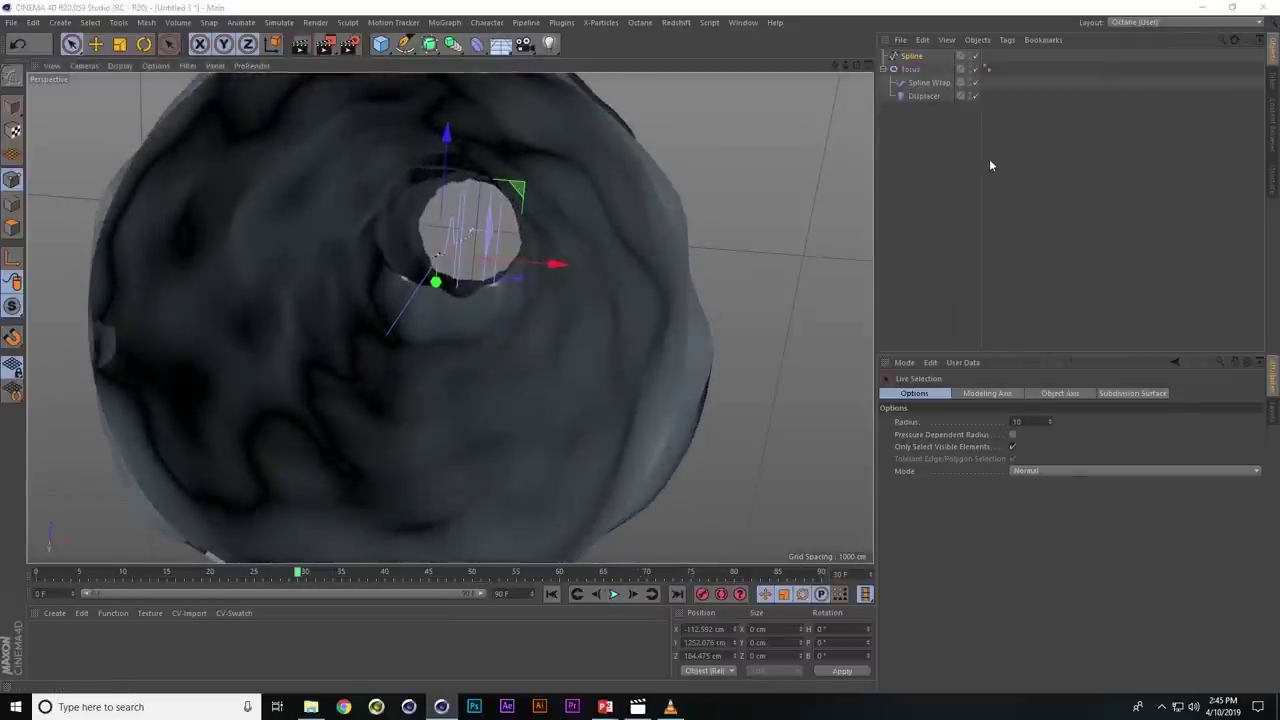
pyautogui.moveTo(933, 98); pyautogui.dragTo(913, 57)
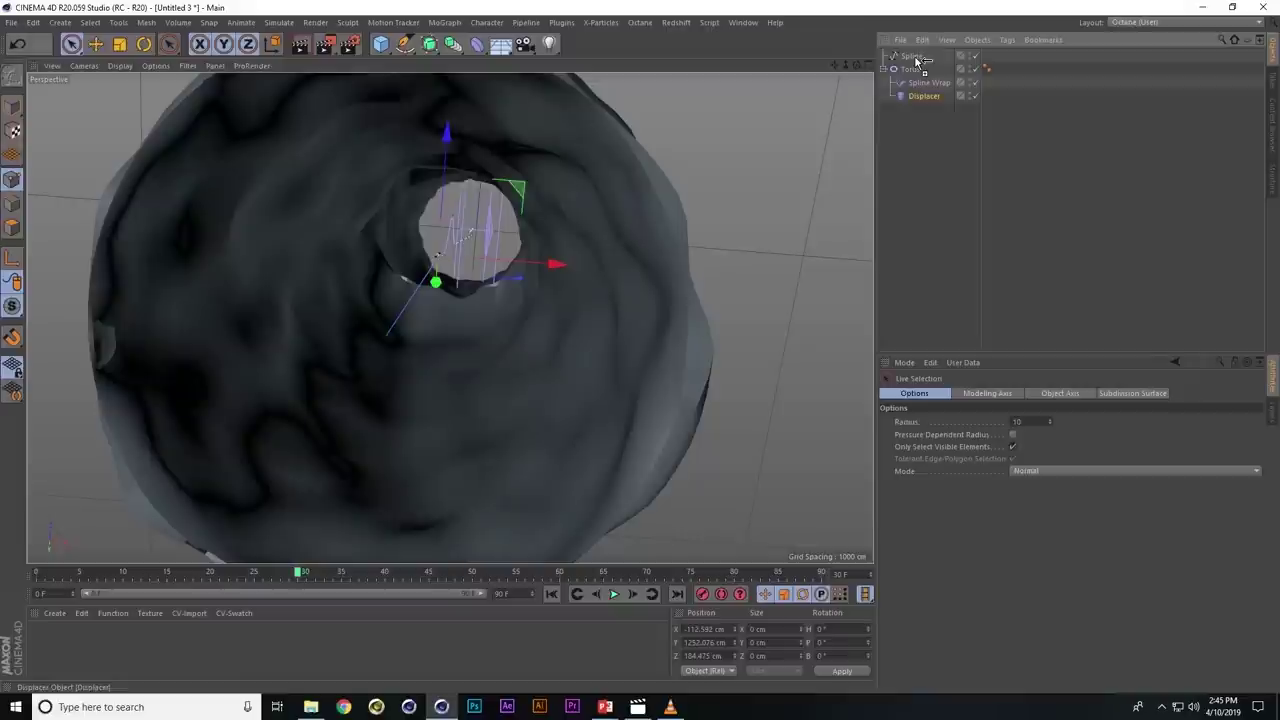
# - Start playback with F8 and set the Spline Displacer's Noise Animation Speed to 2
pyautogui.click(912, 56)
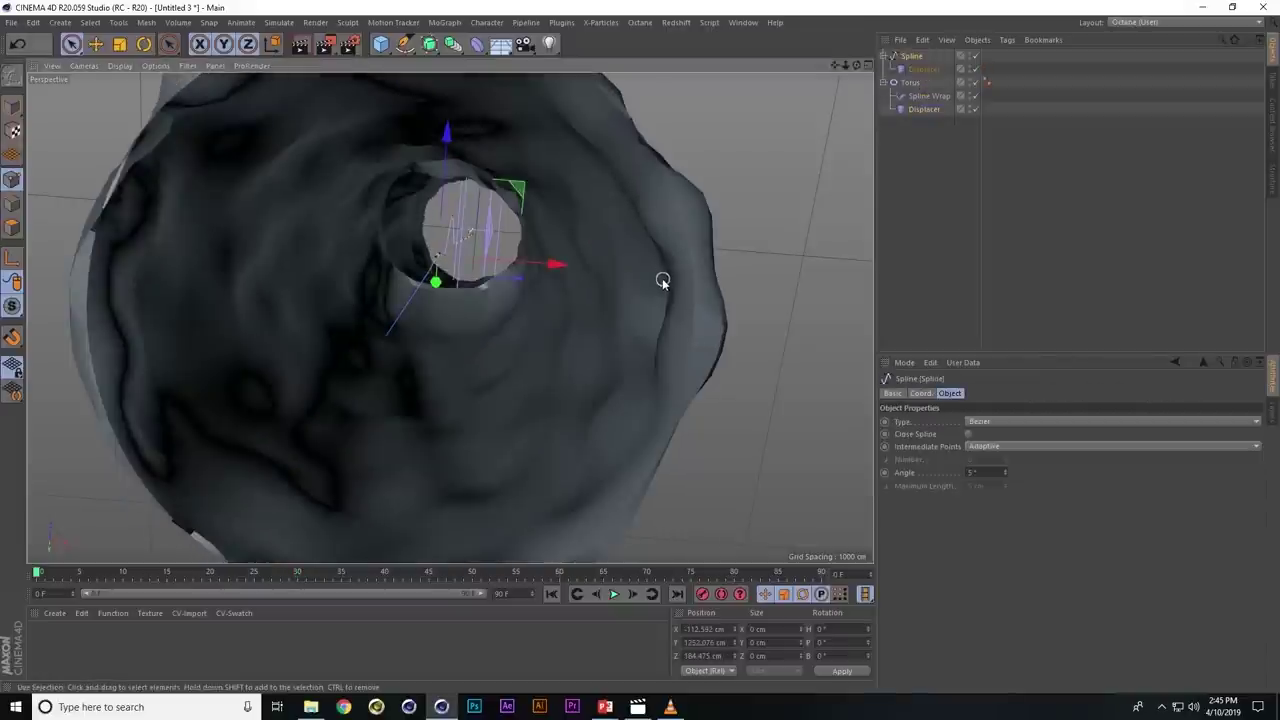
pyautogui.press('F8')
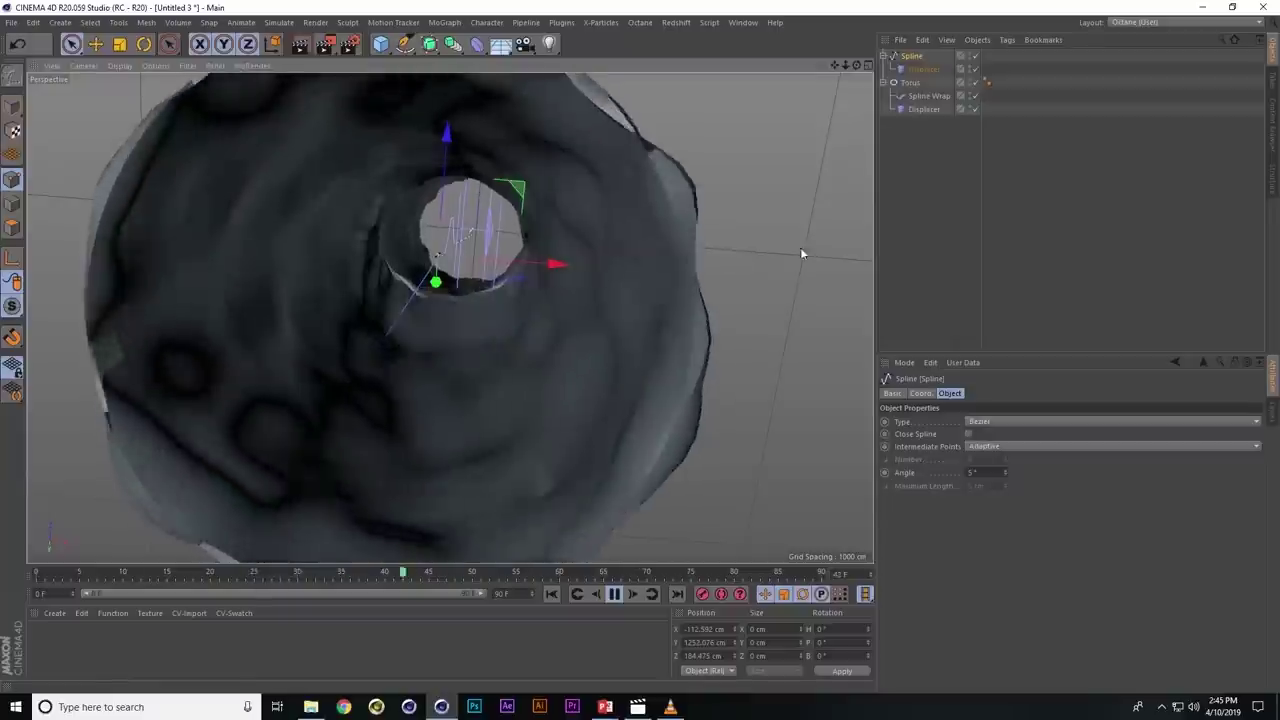
pyautogui.click(924, 69)
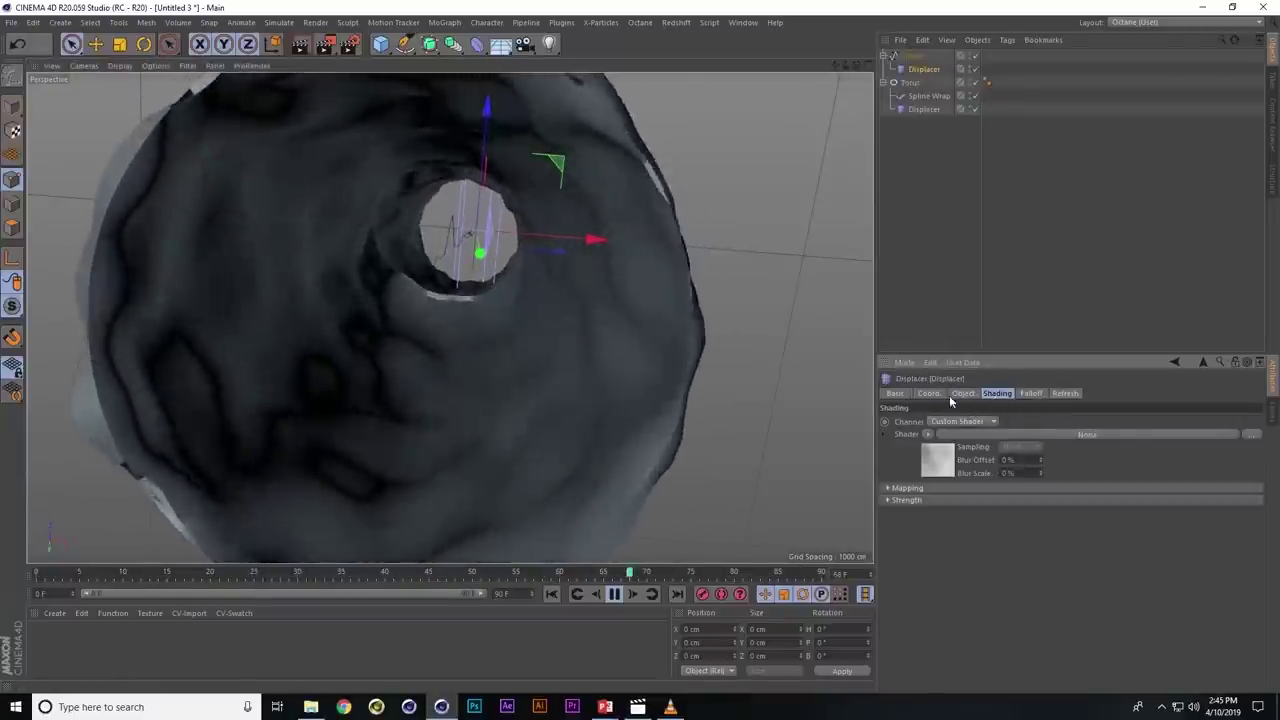
pyautogui.click(937, 458)
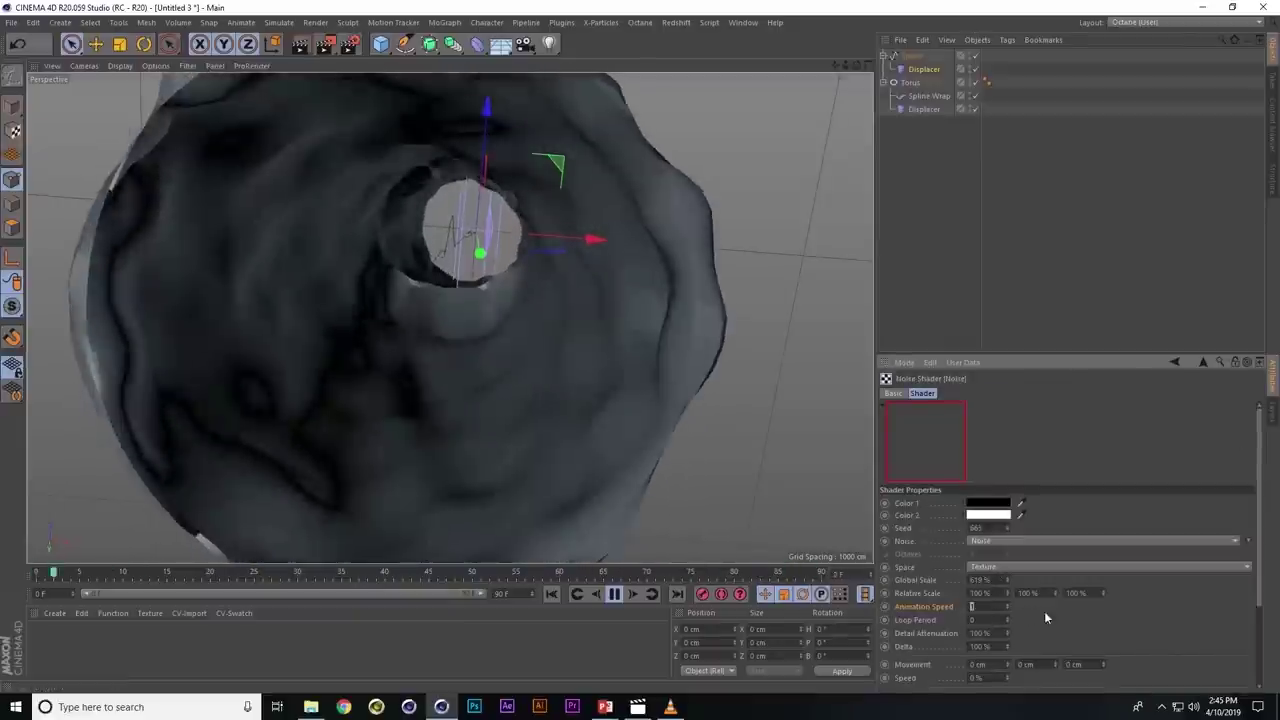
pyautogui.write('2')
pyautogui.press('Return')
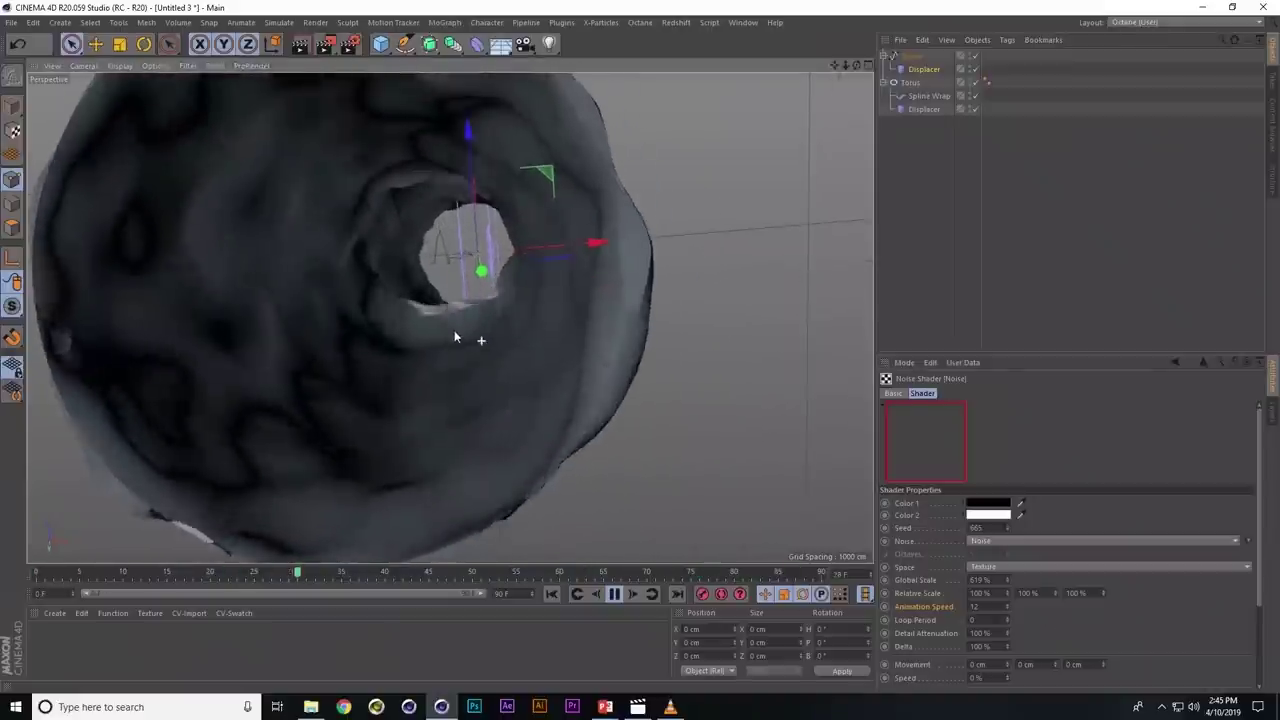
# - Lower the Noise Animation Speed to 0.5 and return to the Displacer's shading
pyautogui.keyDown('alt'); pyautogui.moveTo(454, 330); pyautogui.dragTo(435, 272); pyautogui.keyUp('alt')
pyautogui.click(986, 606)
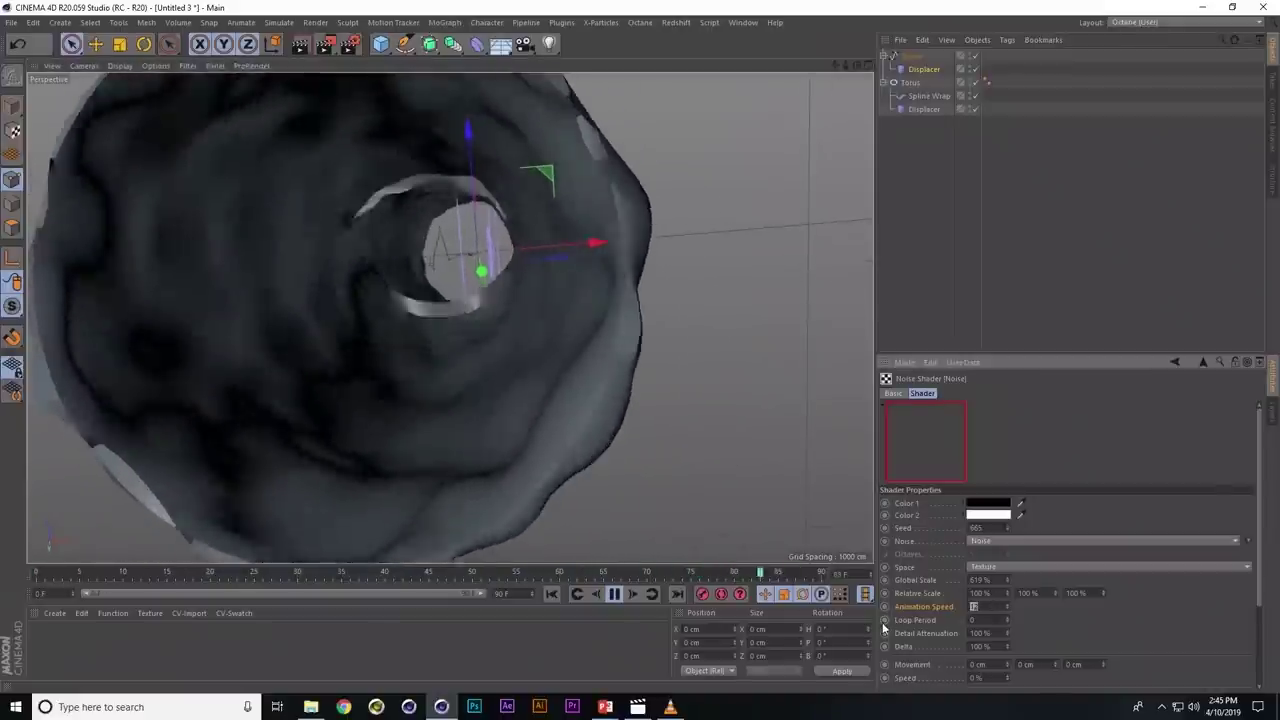
pyautogui.write('0.5')
pyautogui.press('Return')
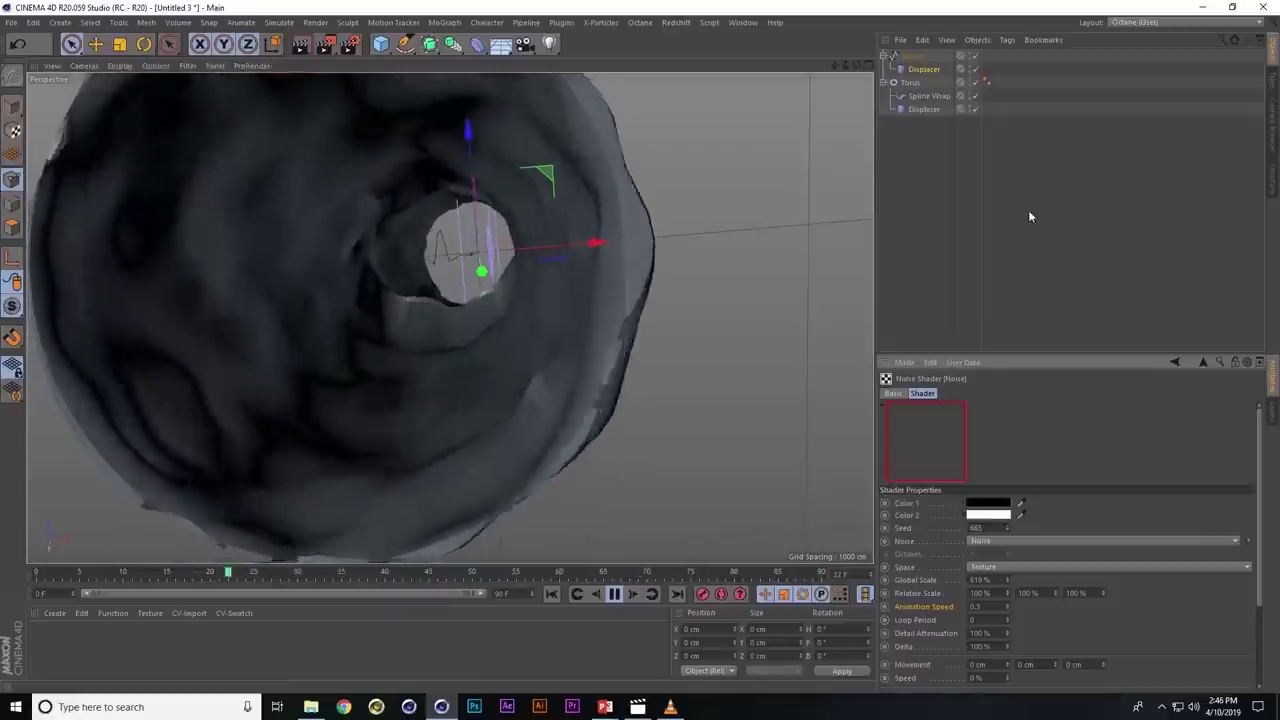
pyautogui.click(924, 69)
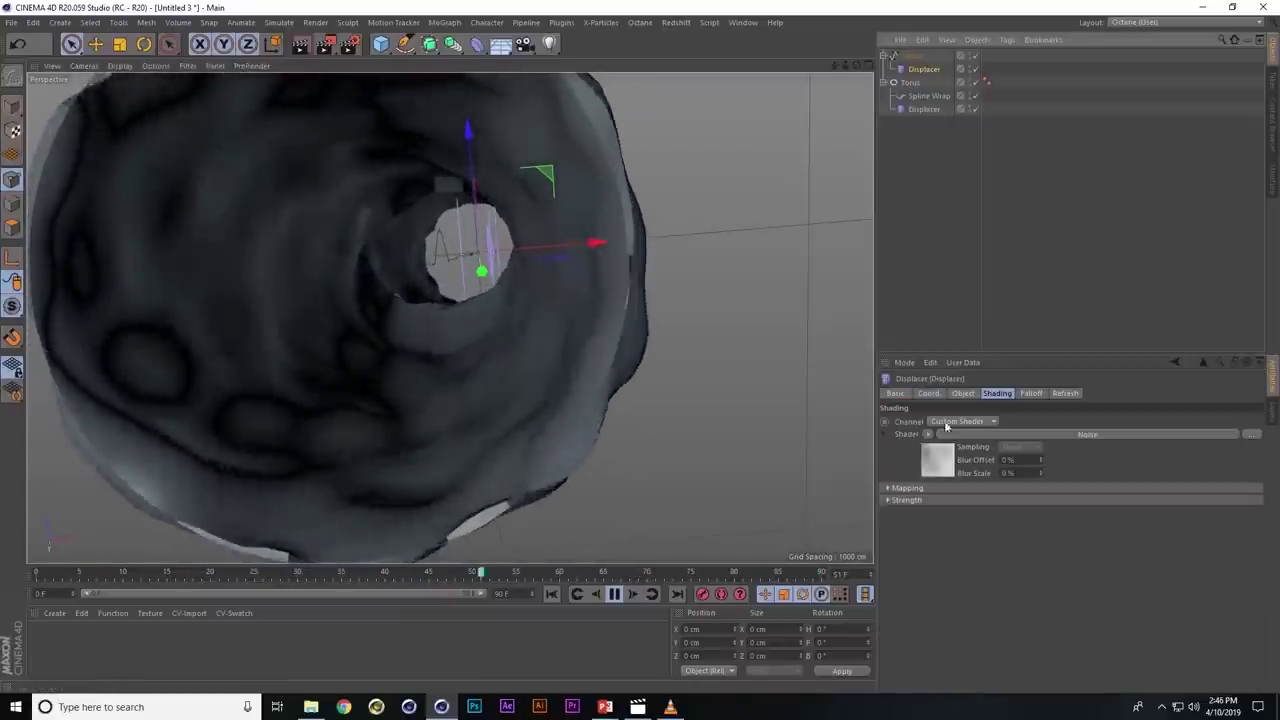
# - Set the Noise shader's Relative Scale Y to 0% and X to 37% for streaky noise
pyautogui.click(963, 394)
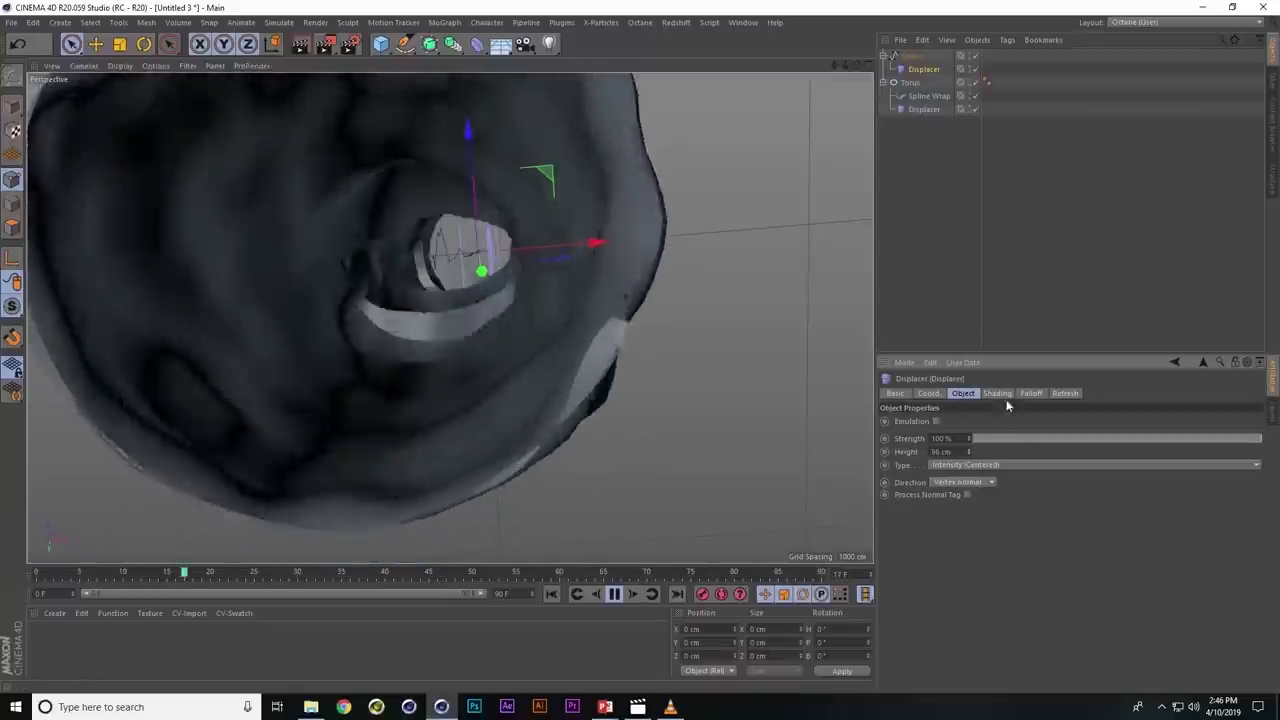
pyautogui.click(997, 393)
pyautogui.click(938, 459)
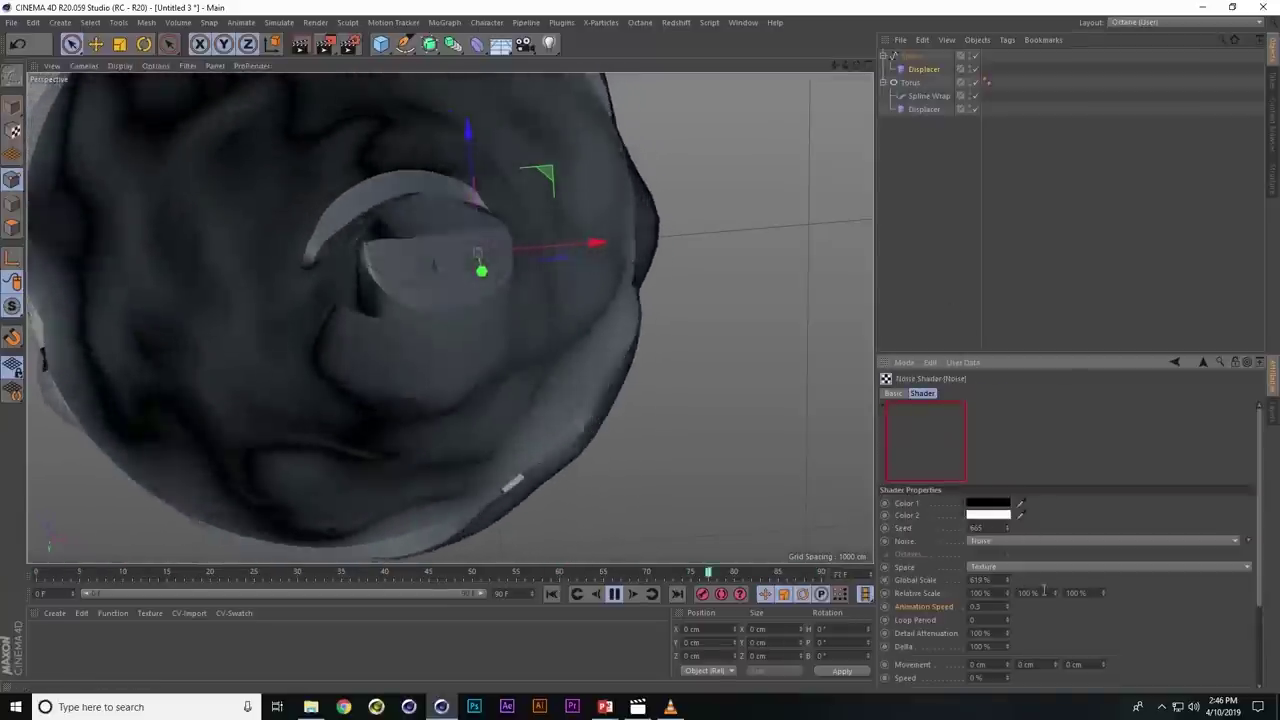
pyautogui.moveTo(1055, 594); pyautogui.dragTo(1050, 447)
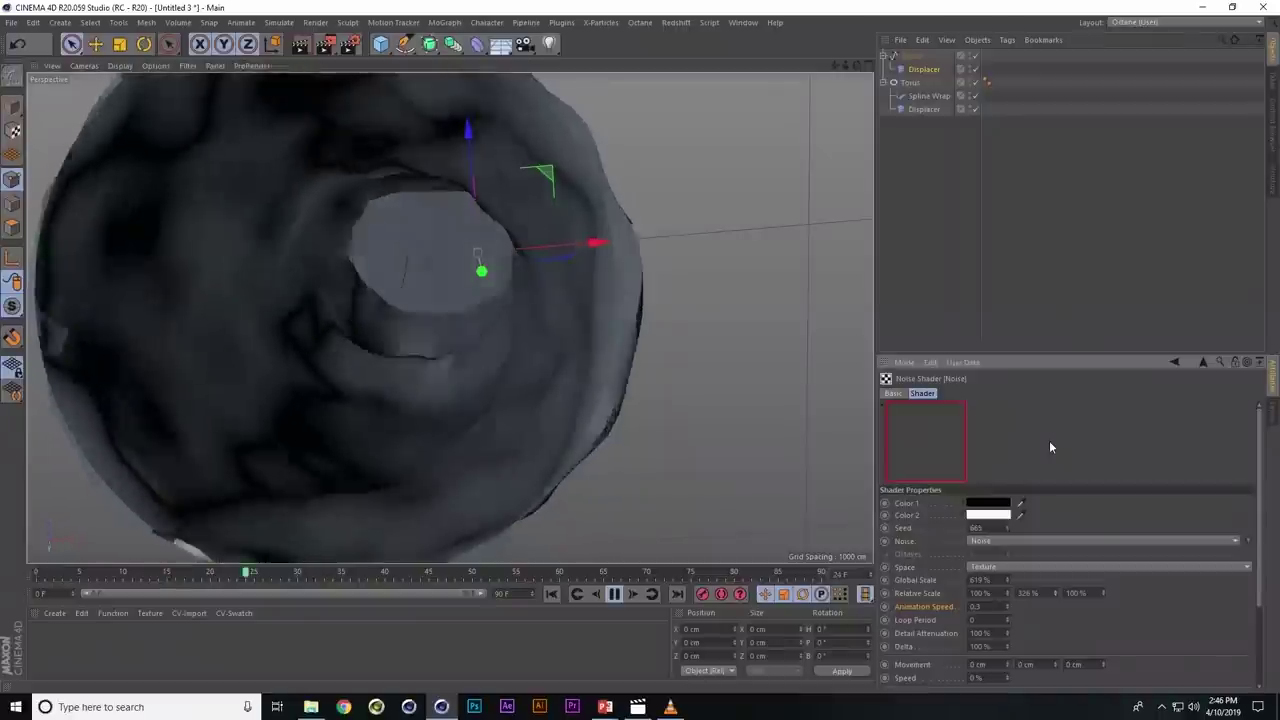
pyautogui.hotkey('ctrl', 'z')
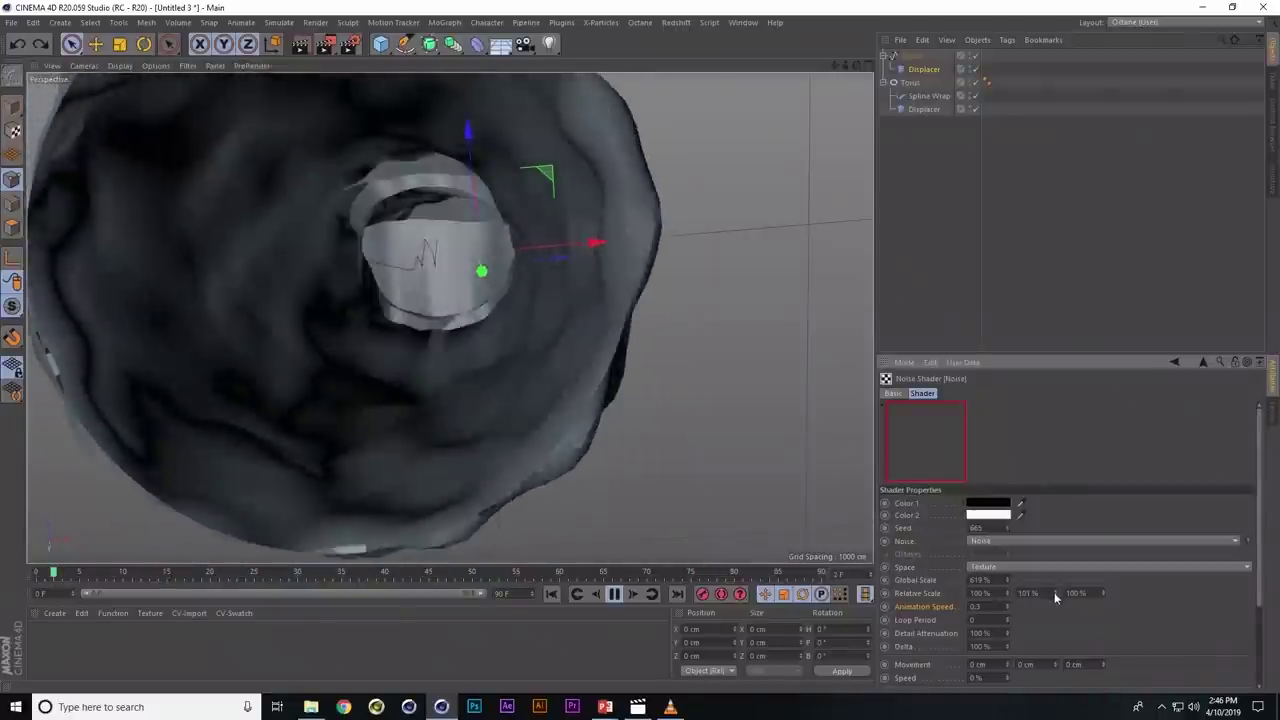
pyautogui.moveTo(1054, 592); pyautogui.dragTo(1061, 689)
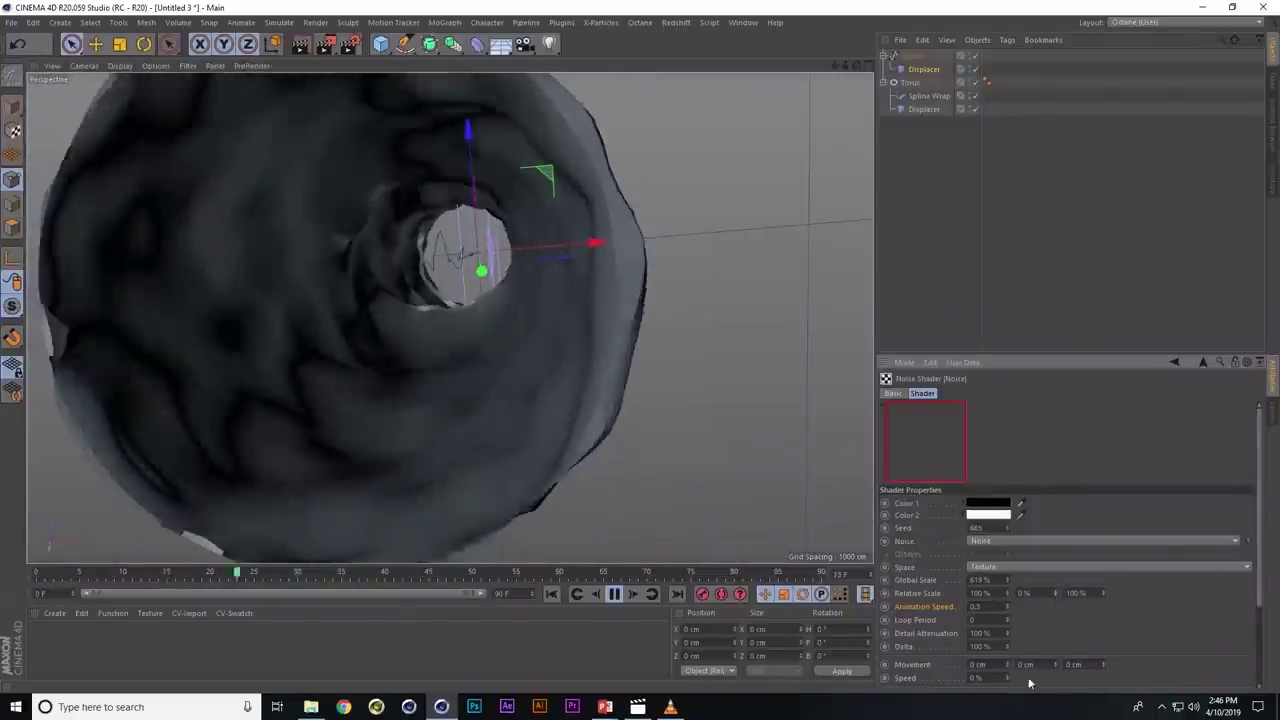
pyautogui.moveTo(1007, 593); pyautogui.dragTo(1009, 664)
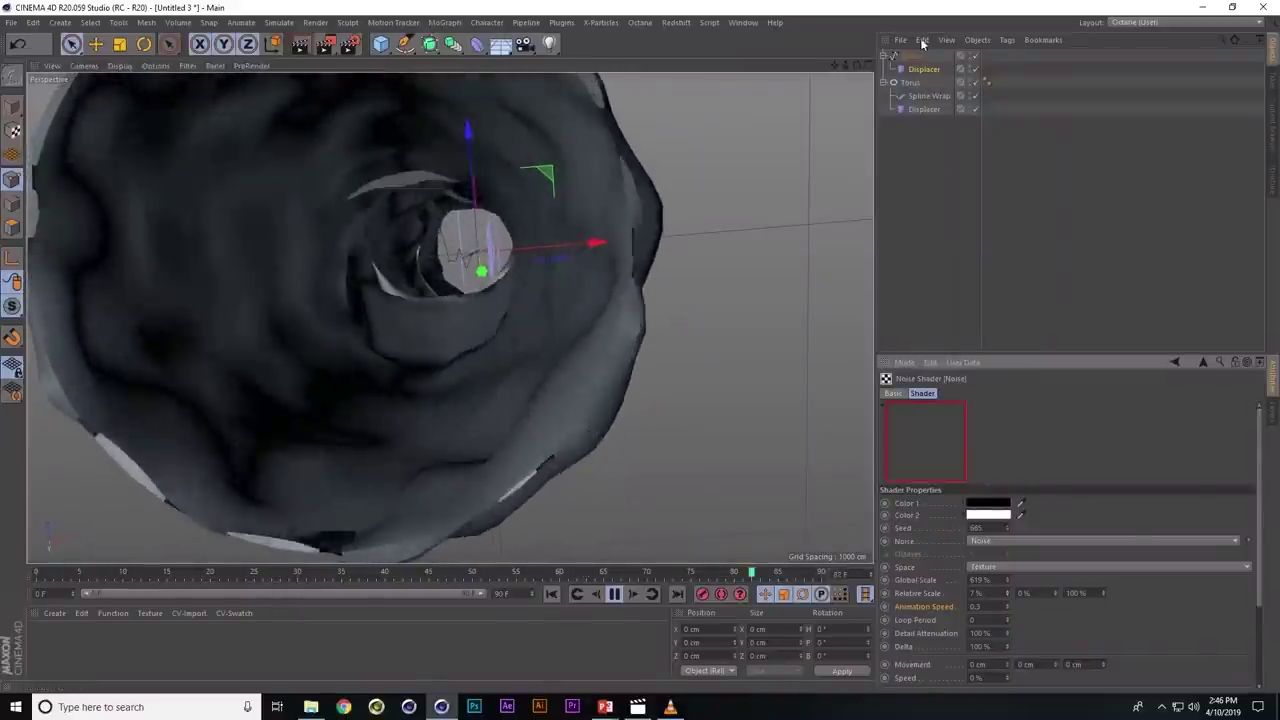
pyautogui.click(924, 70)
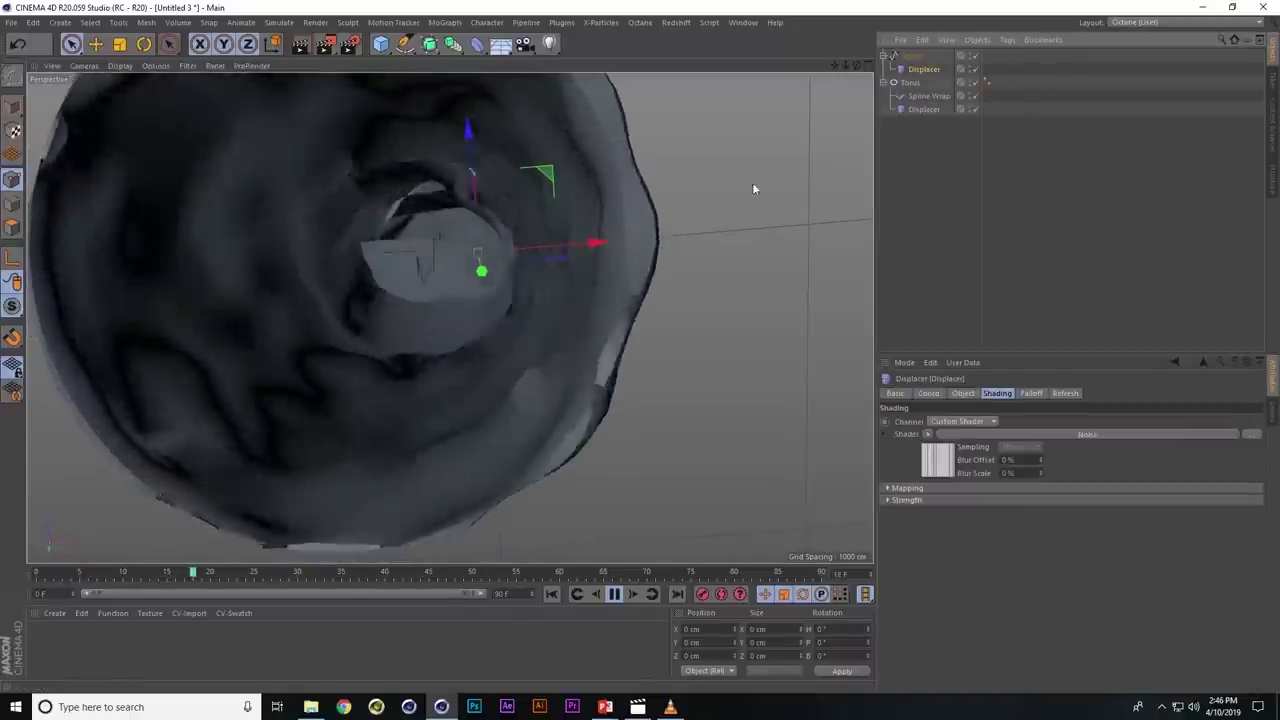
# - Delete the Spline's Displacer and move the Spline along its Y axis
pyautogui.press('Delete')
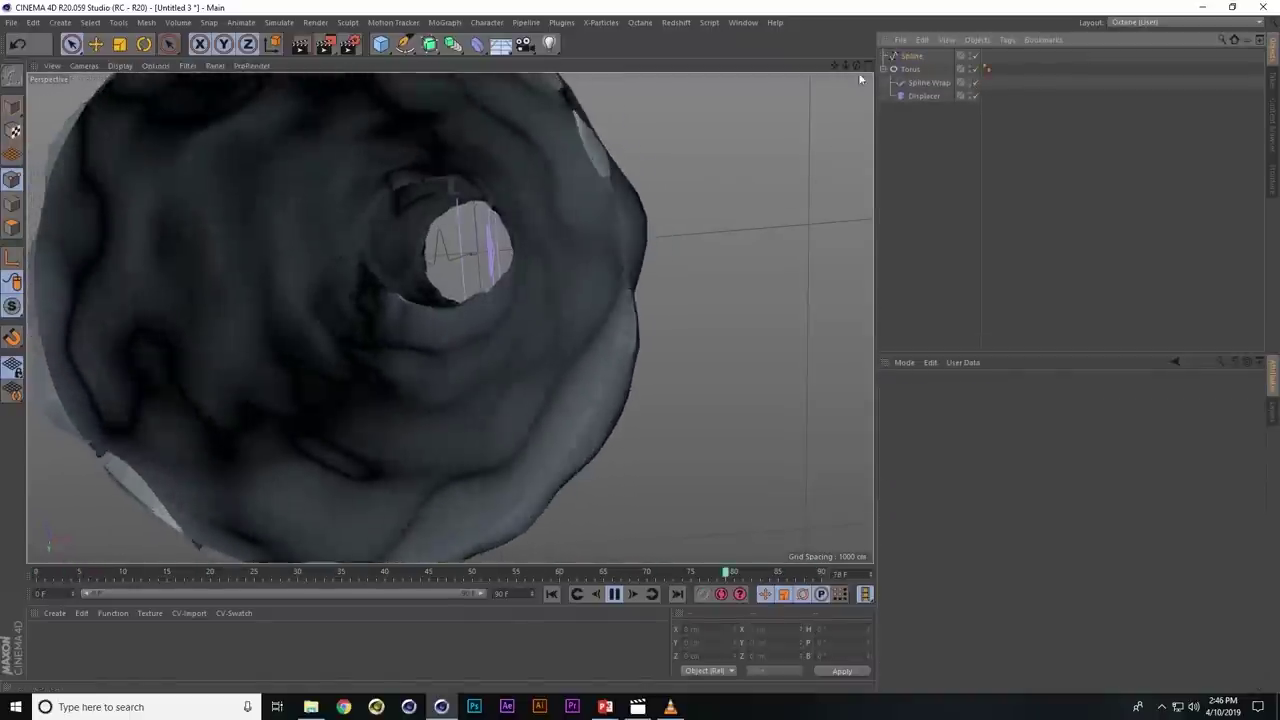
pyautogui.click(444, 239)
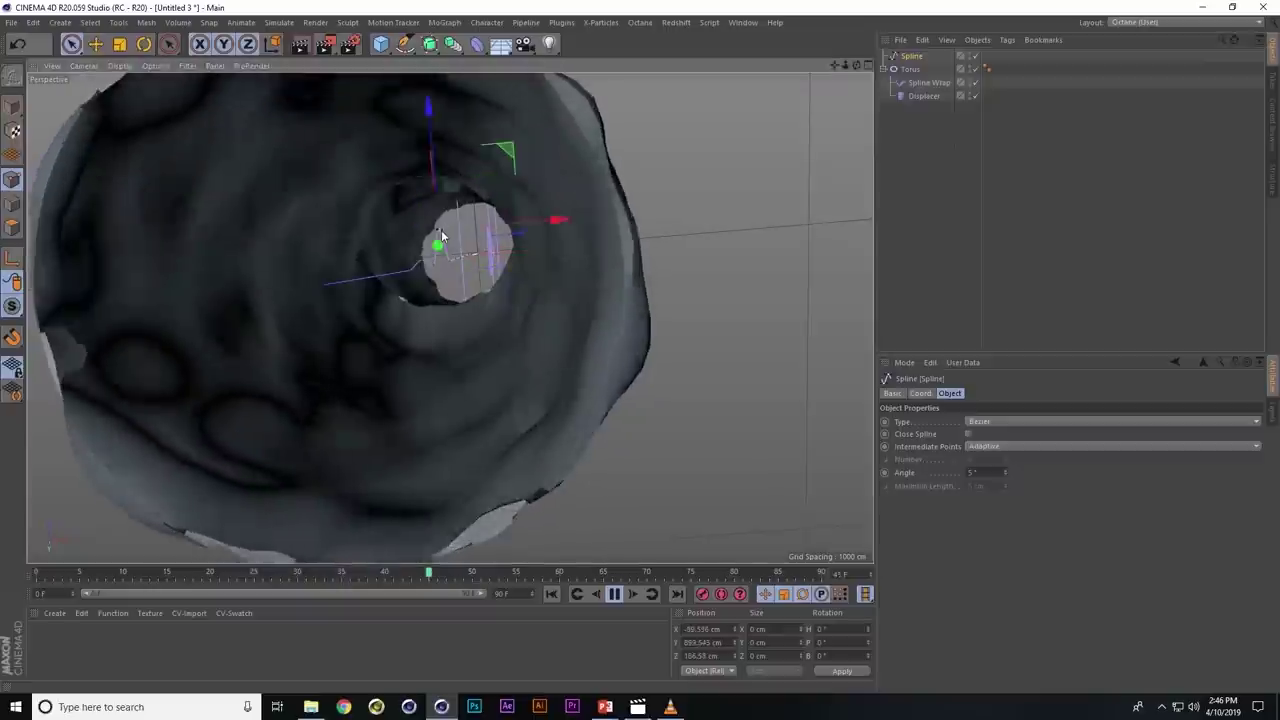
pyautogui.moveTo(430, 157); pyautogui.dragTo(444, 210)
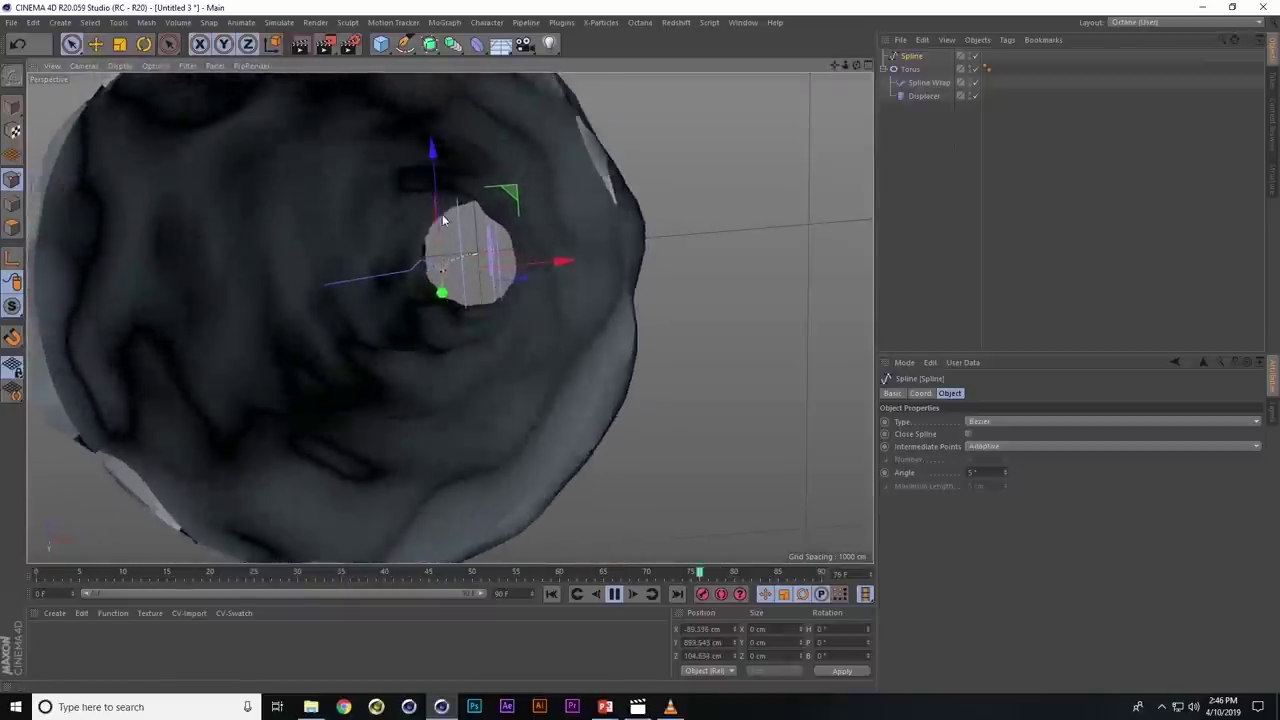
# - Orbit the viewport to look up into the rippling torus around the spline
pyautogui.click(946, 158)
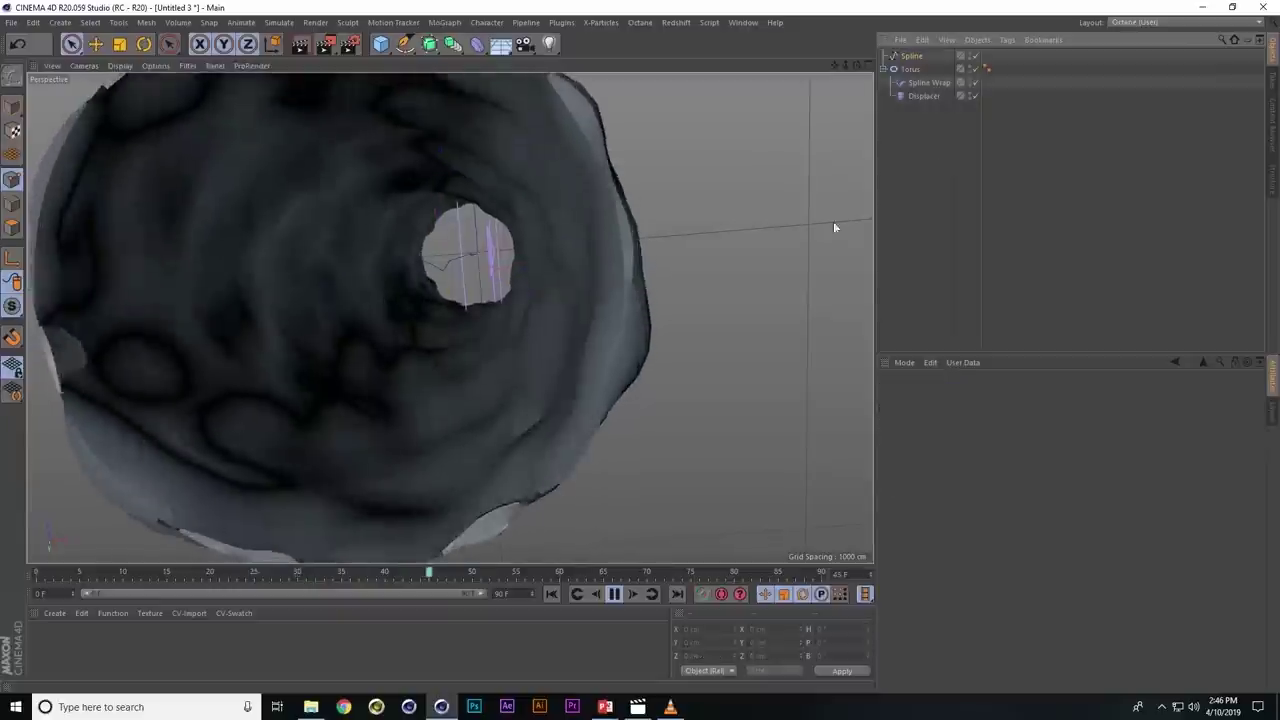
pyautogui.moveTo(473, 354)
pyautogui.keyDown('alt'); pyautogui.mouseDown()
pyautogui.moveTo(515, 383)
pyautogui.moveTo(521, 317)
pyautogui.moveTo(489, 331)
pyautogui.moveTo(491, 297)
pyautogui.mouseUp(); pyautogui.keyUp('alt')
pyautogui.hotkey('alt', 'Tab')
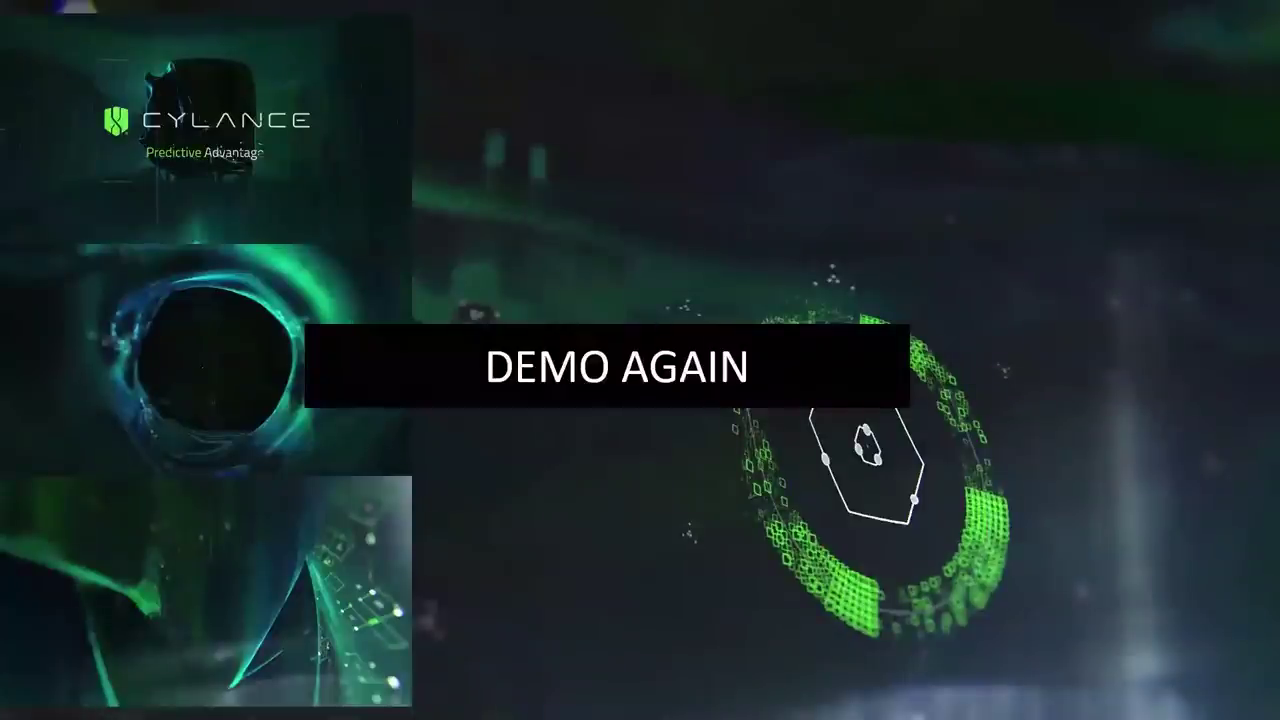
pyautogui.hotkey('alt', 'Tab')
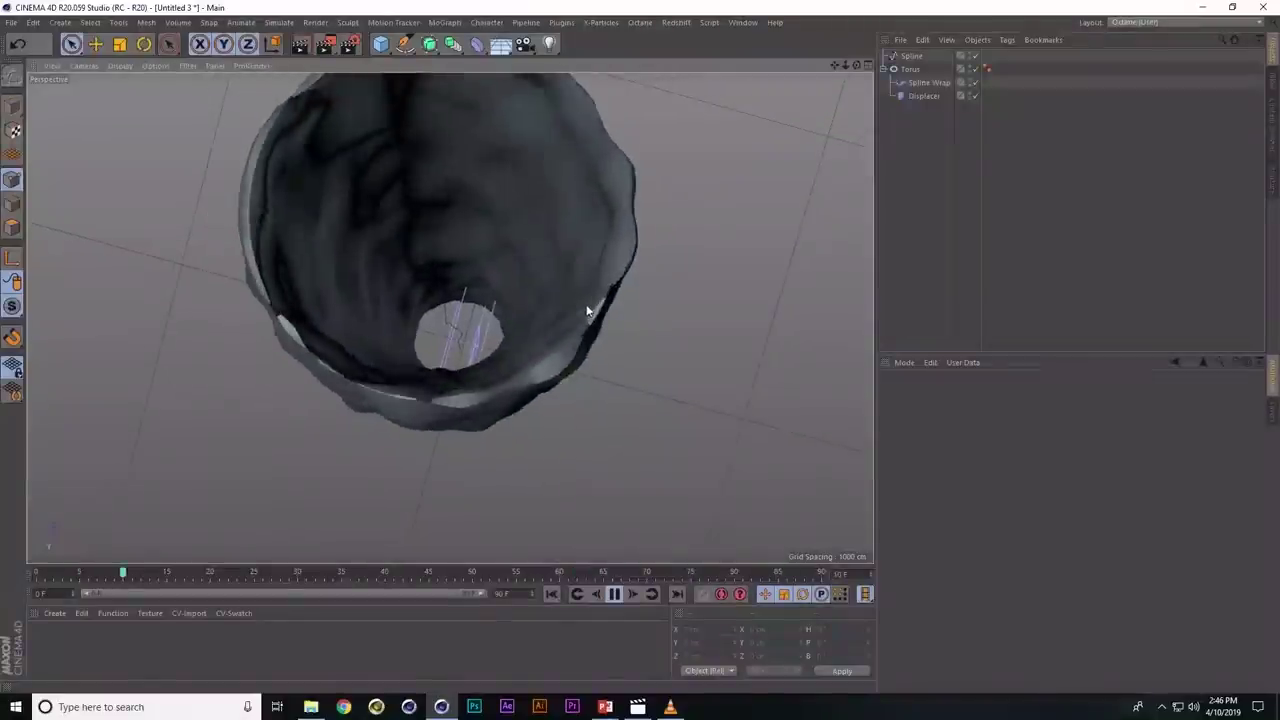
pyautogui.keyDown('alt'); pyautogui.moveTo(587, 311); pyautogui.dragTo(531, 360); pyautogui.keyUp('alt')
# - Enable viewport Shadows, Transparency, Noises and Reflections, and create a new material Mat
pyautogui.hotkey('shift', 'v')
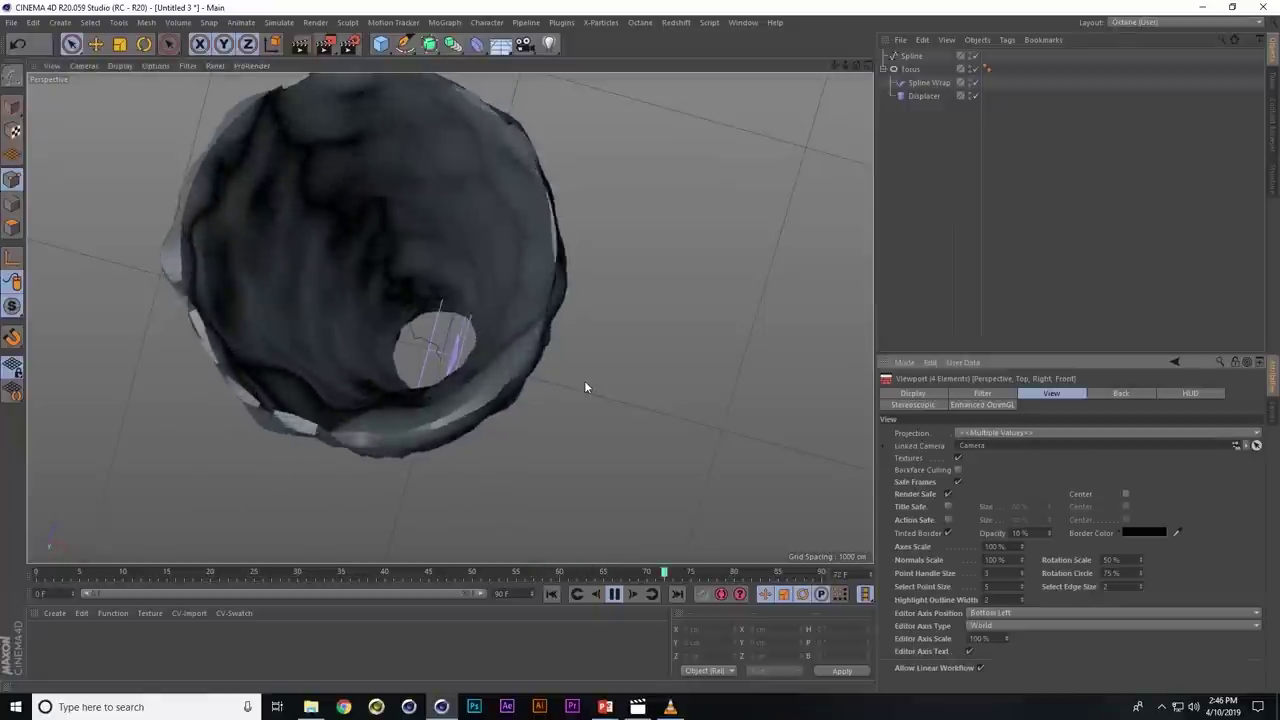
pyautogui.click(976, 408)
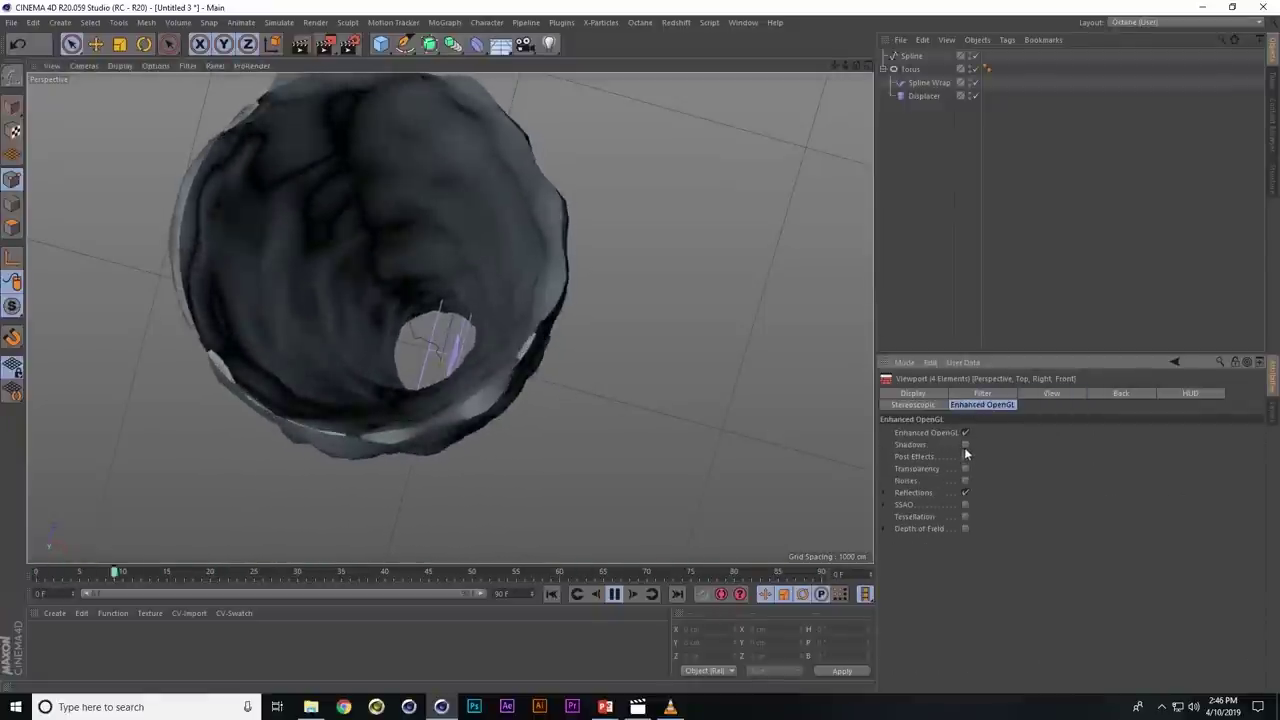
pyautogui.click(965, 445)
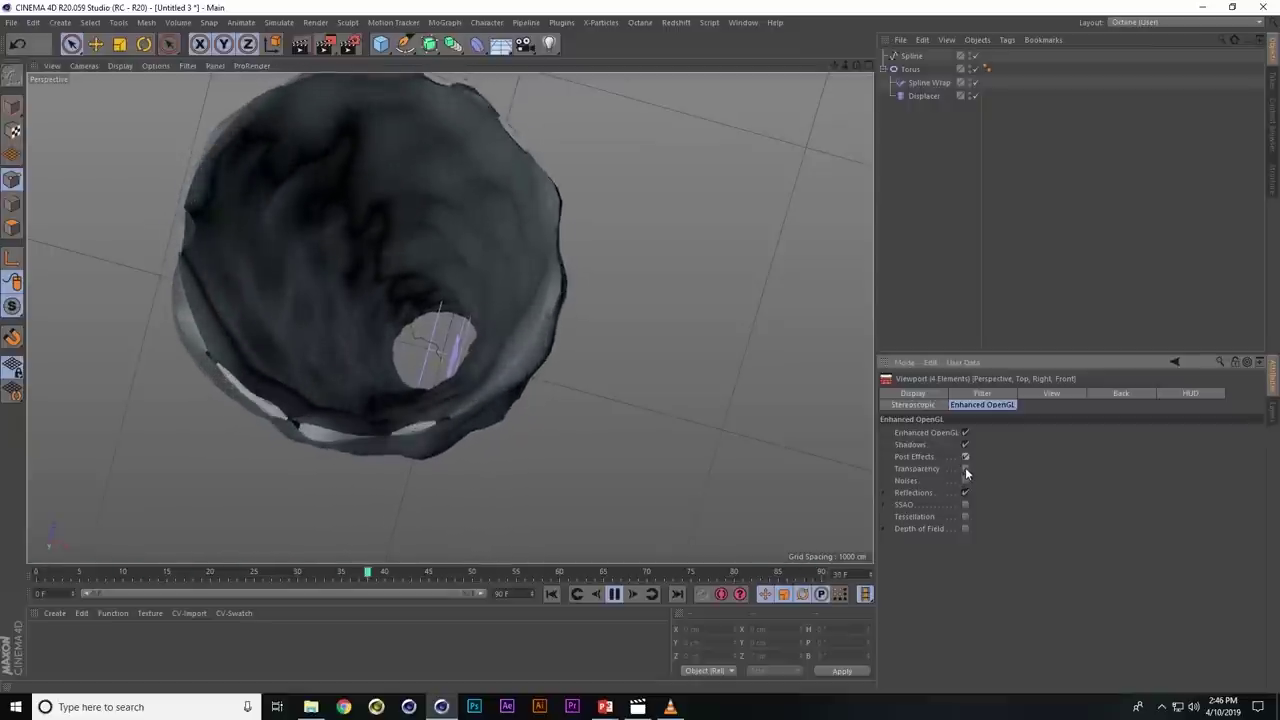
pyautogui.click(965, 469)
pyautogui.click(965, 481)
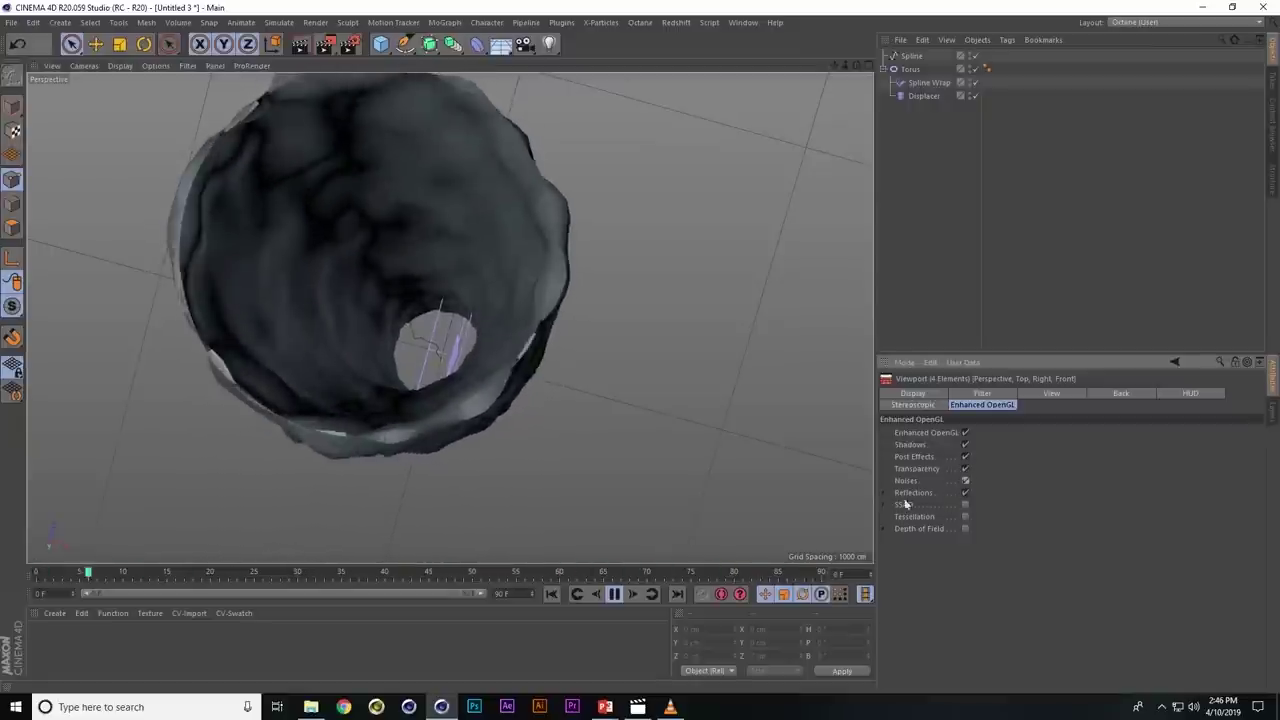
pyautogui.click(965, 493)
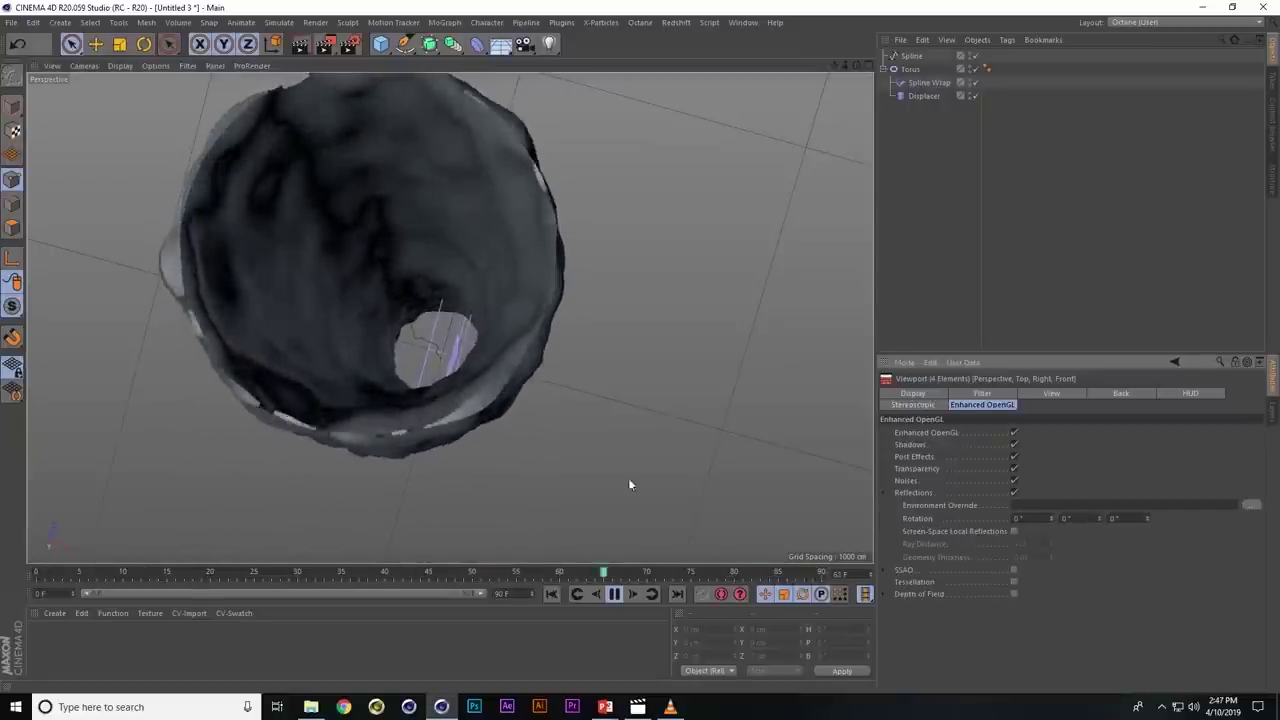
pyautogui.click(582, 419)
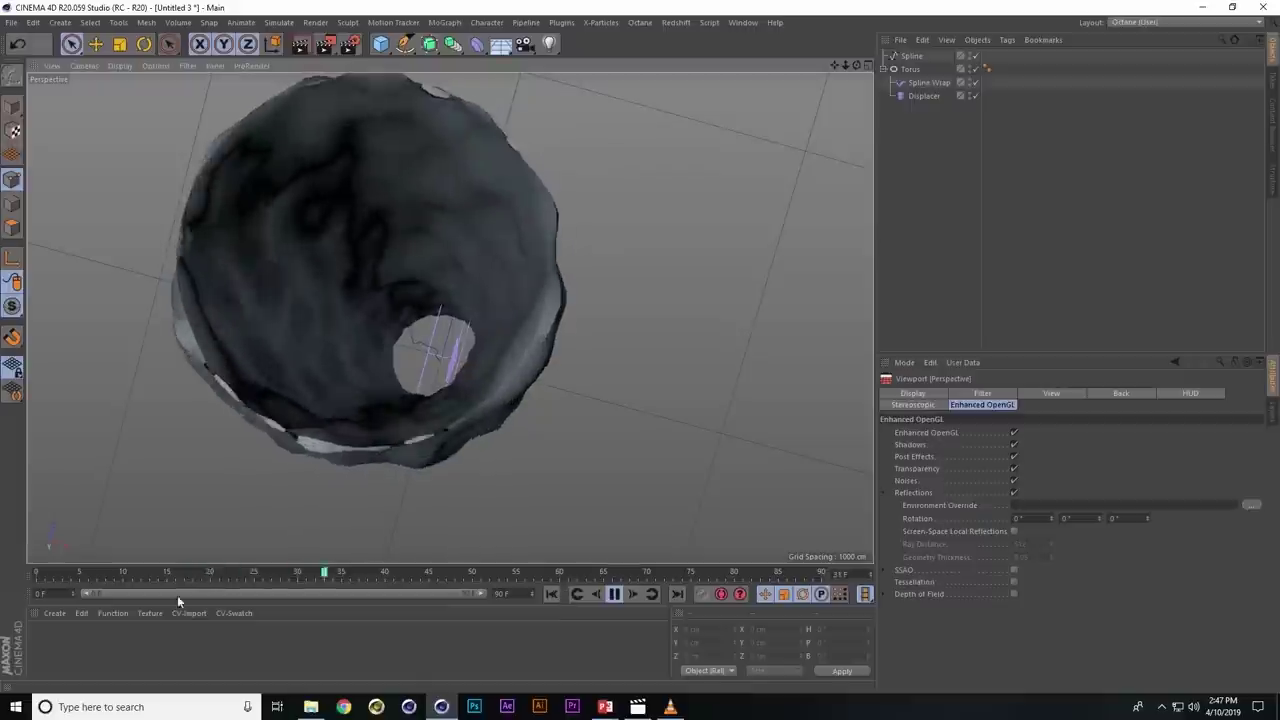
pyautogui.doubleClick(38, 645)
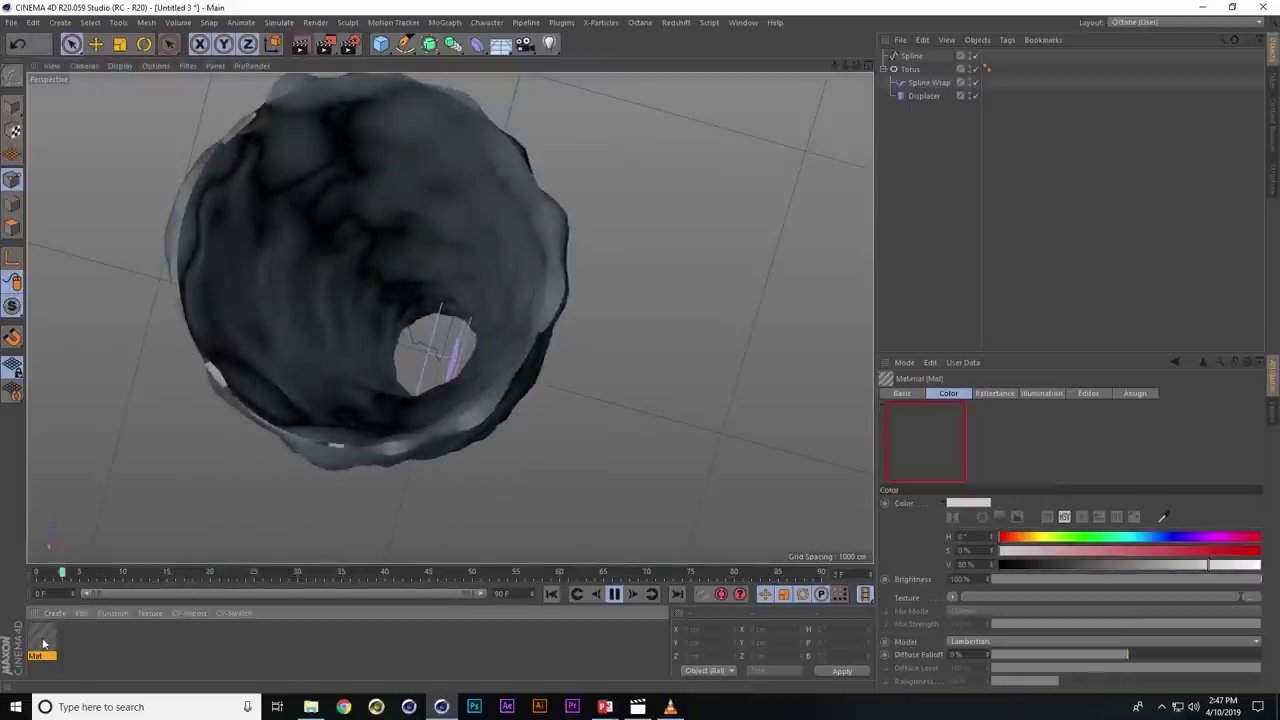
# - Stop playback, apply the Mat material to the torus and open it in the material editor
pyautogui.click(614, 594)
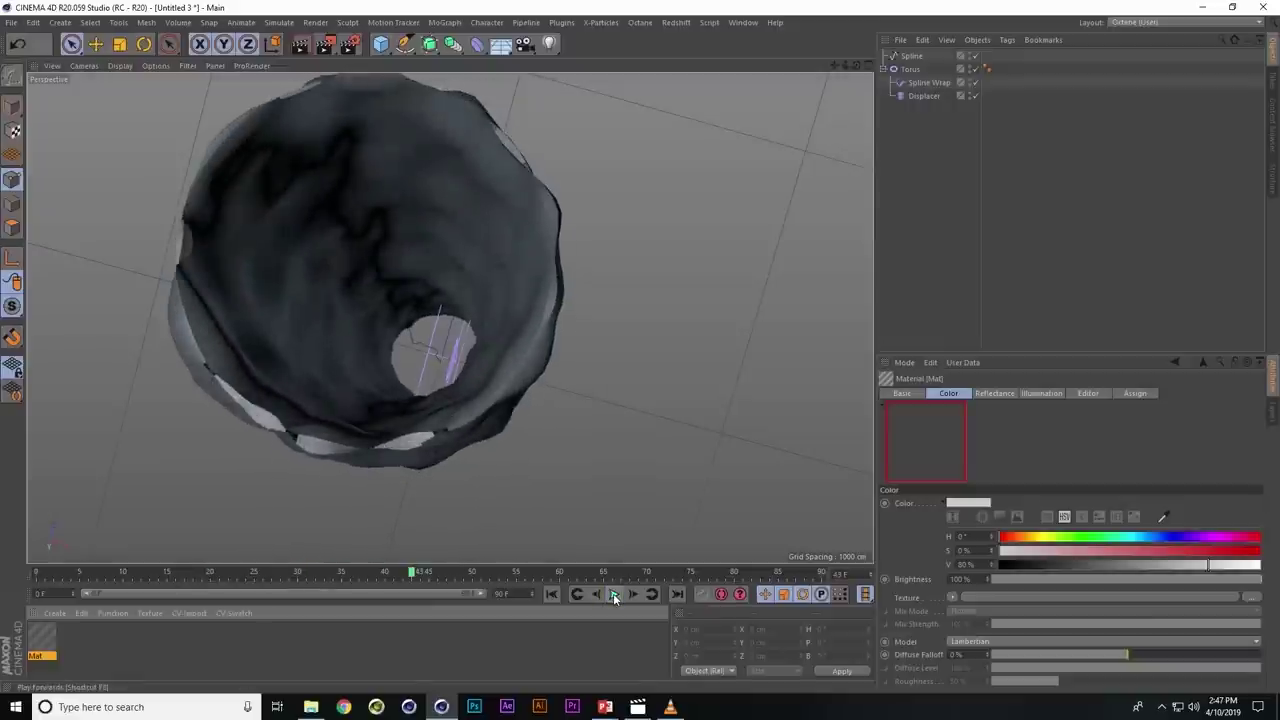
pyautogui.moveTo(332, 333)
pyautogui.mouseDown()
pyautogui.moveTo(388, 384)
pyautogui.moveTo(378, 352)
pyautogui.moveTo(390, 395)
pyautogui.moveTo(372, 390)
pyautogui.moveTo(397, 457)
pyautogui.moveTo(346, 420)
pyautogui.moveTo(293, 430)
pyautogui.mouseUp()
pyautogui.doubleClick(39, 637)
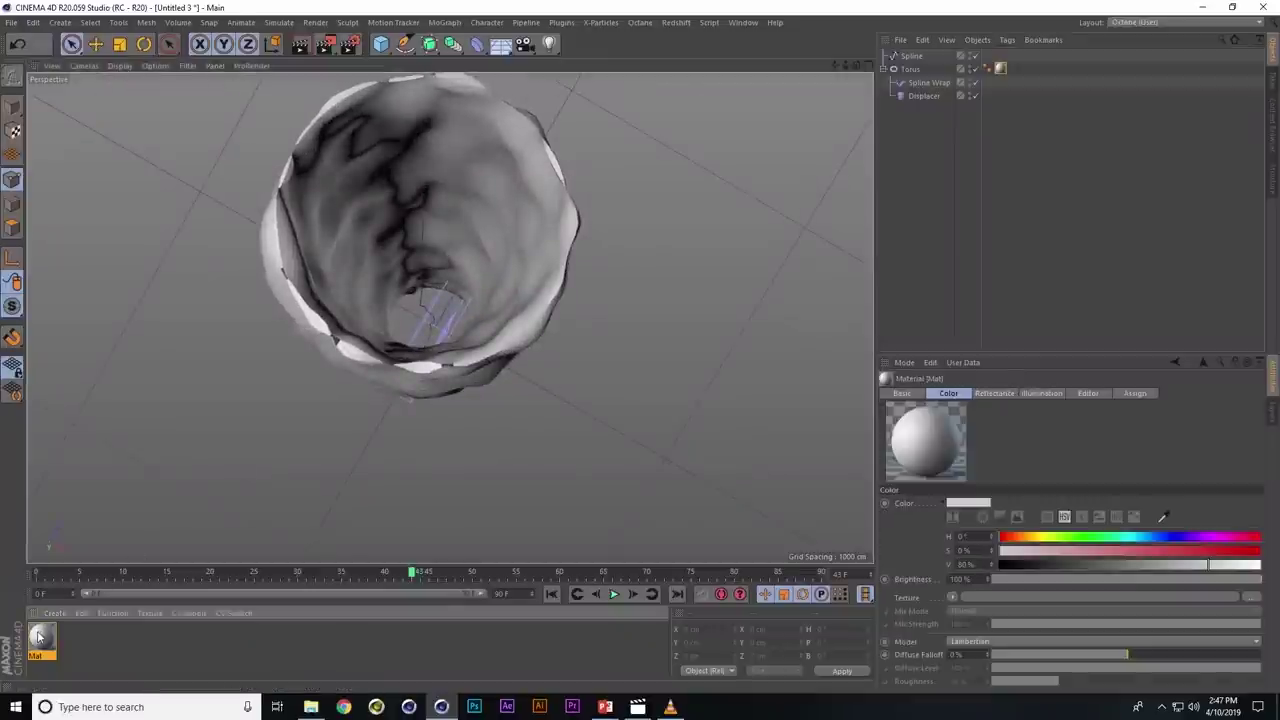
pyautogui.moveTo(329, 104); pyautogui.dragTo(839, 122)
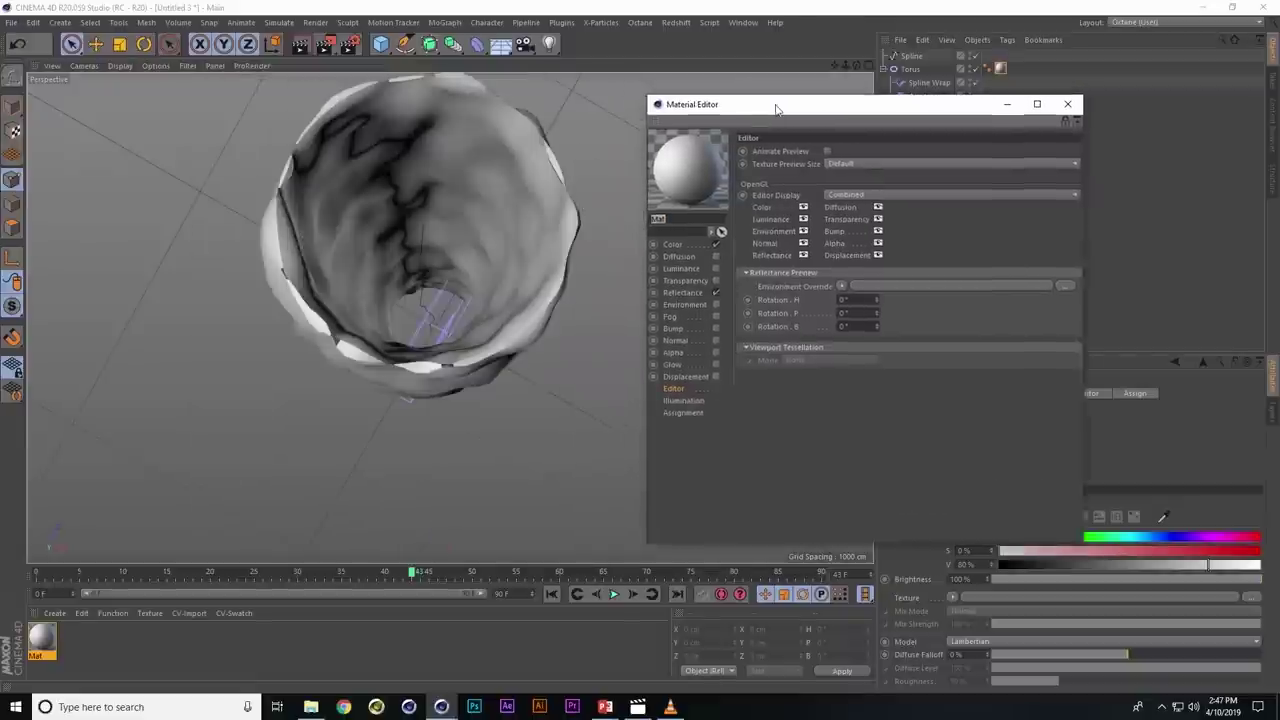
# - Darken the Mat colour to near black and switch its reflectance type to GGX
pyautogui.click(748, 249)
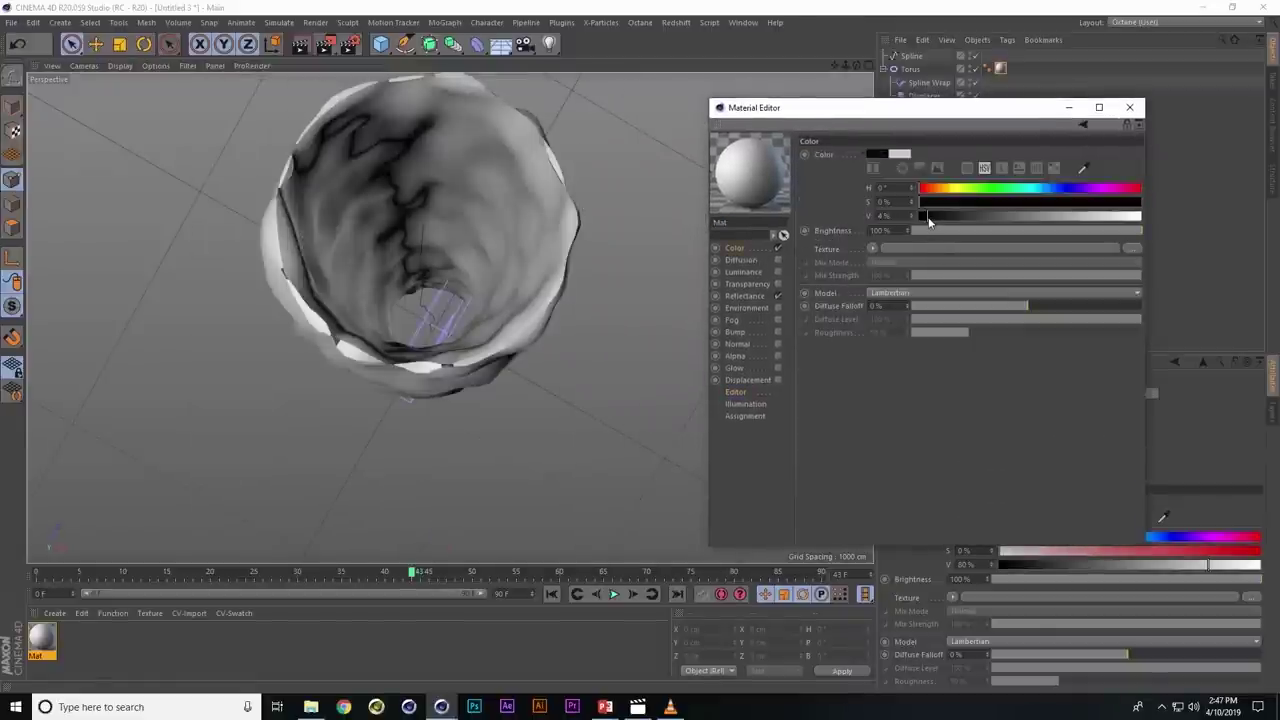
pyautogui.moveTo(929, 222); pyautogui.dragTo(929, 222)
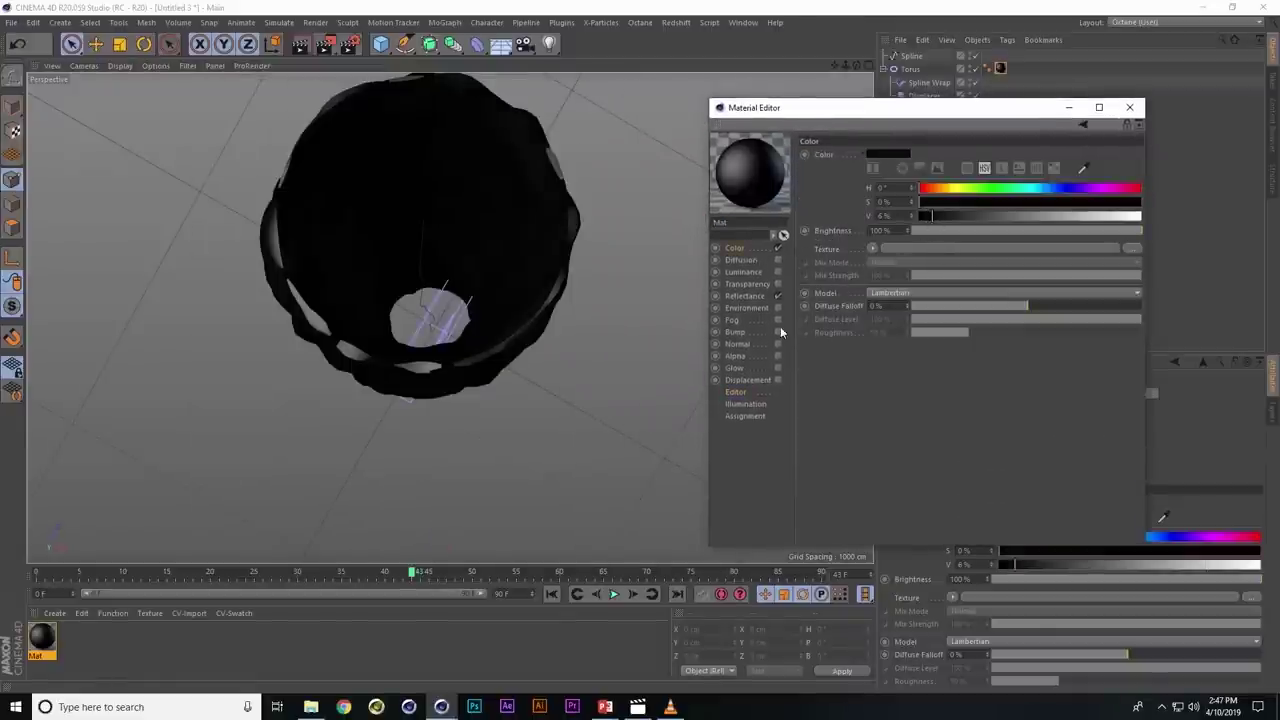
pyautogui.click(746, 297)
pyautogui.click(934, 341)
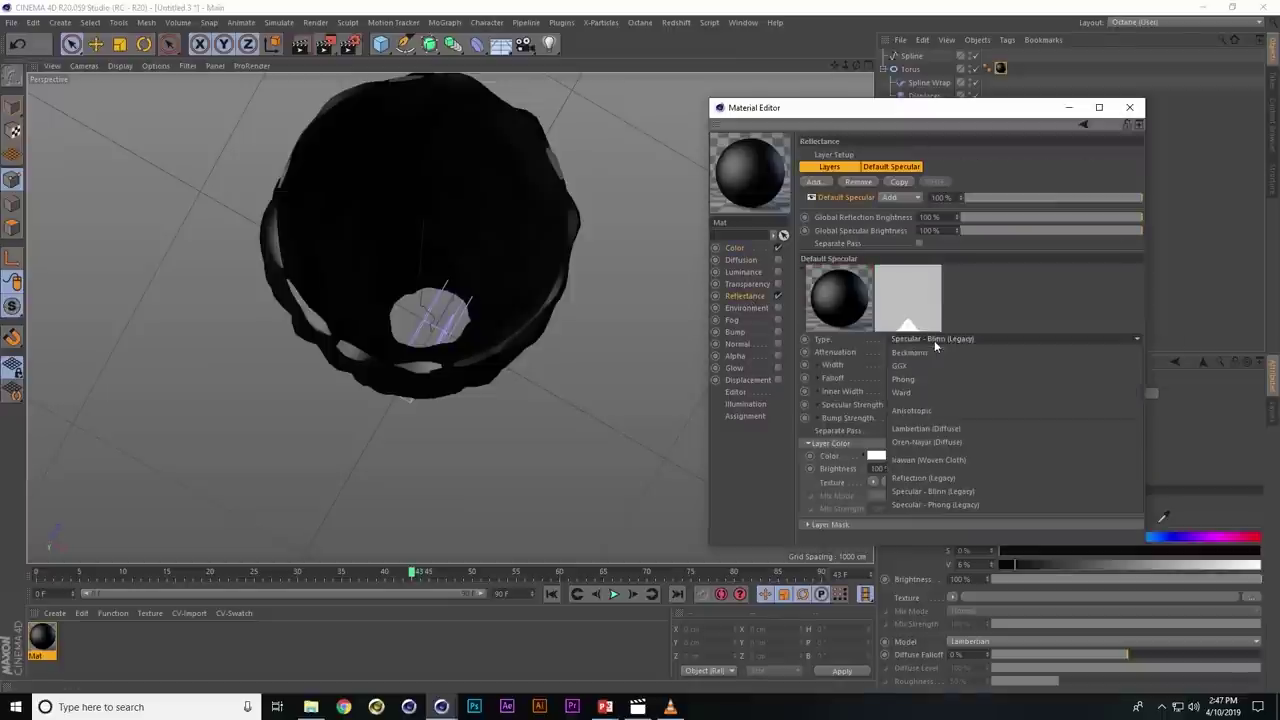
pyautogui.click(935, 365)
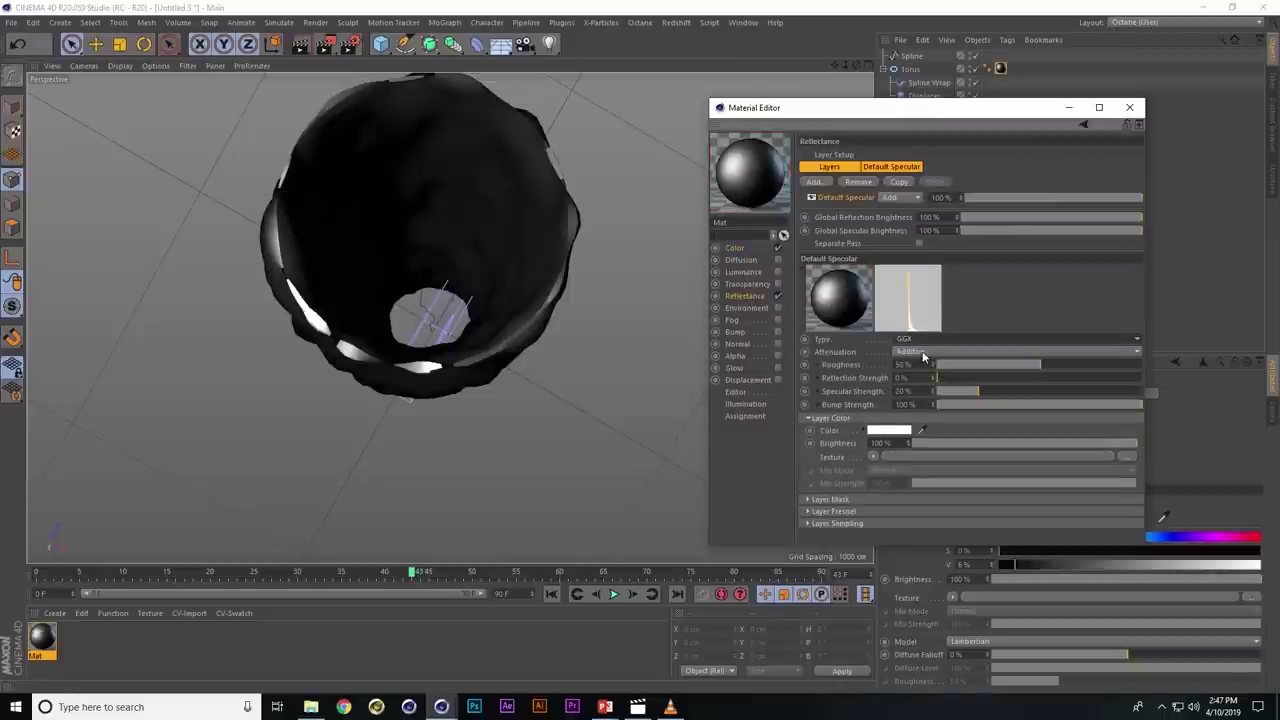
pyautogui.keyDown('alt'); pyautogui.moveTo(537, 329); pyautogui.dragTo(517, 240); pyautogui.keyUp('alt')
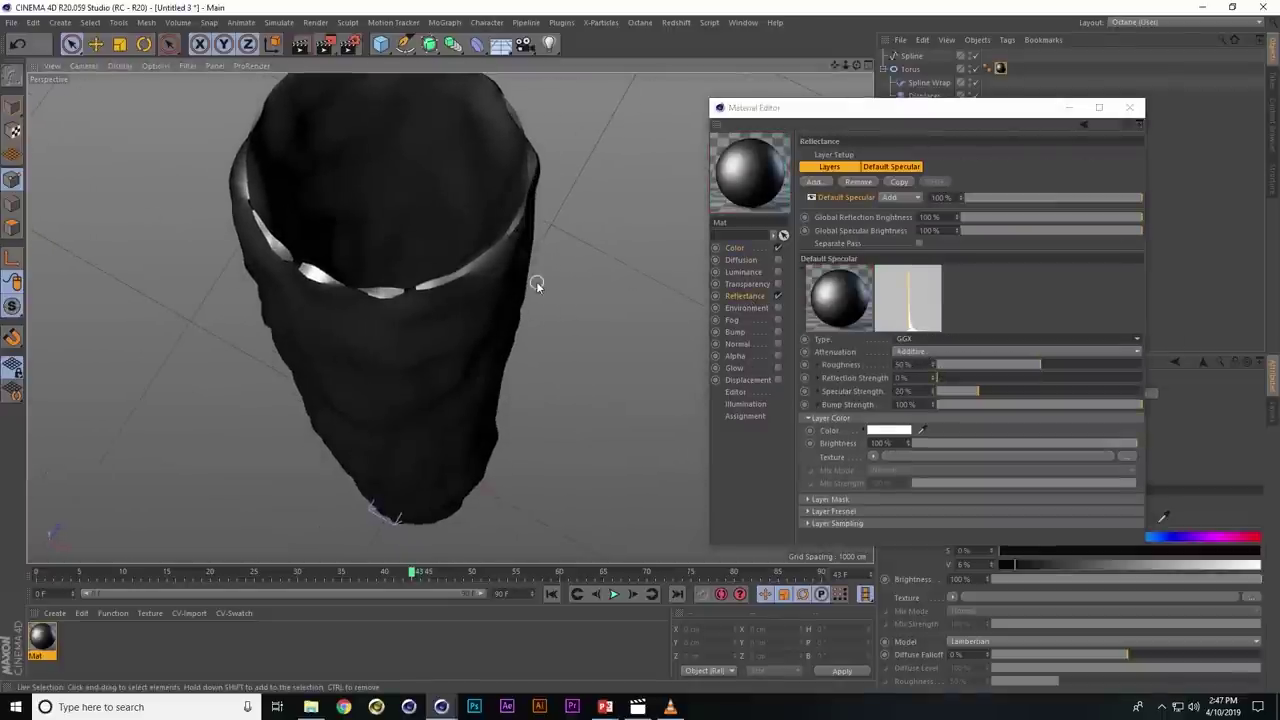
pyautogui.keyDown('alt'); pyautogui.moveTo(536, 285); pyautogui.dragTo(528, 294); pyautogui.keyUp('alt')
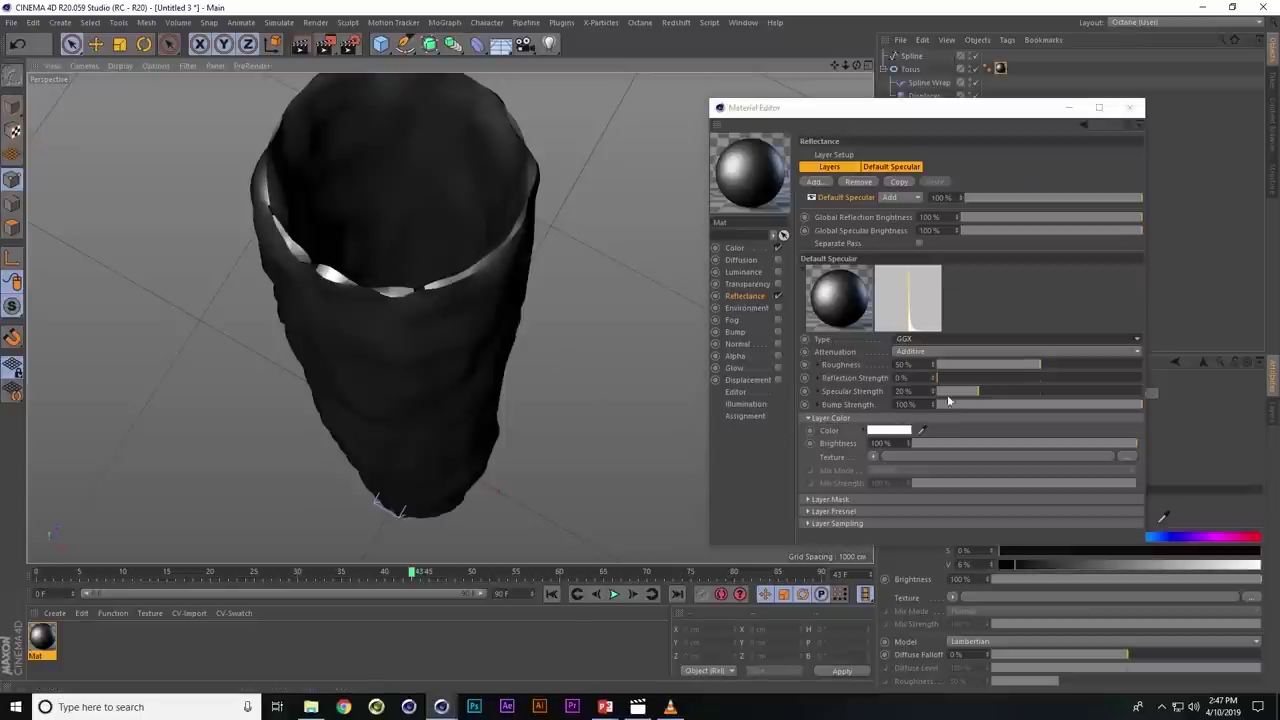
# - Set the GGX reflection to 4% roughness and 63% strength, then close the editor
pyautogui.click(949, 366)
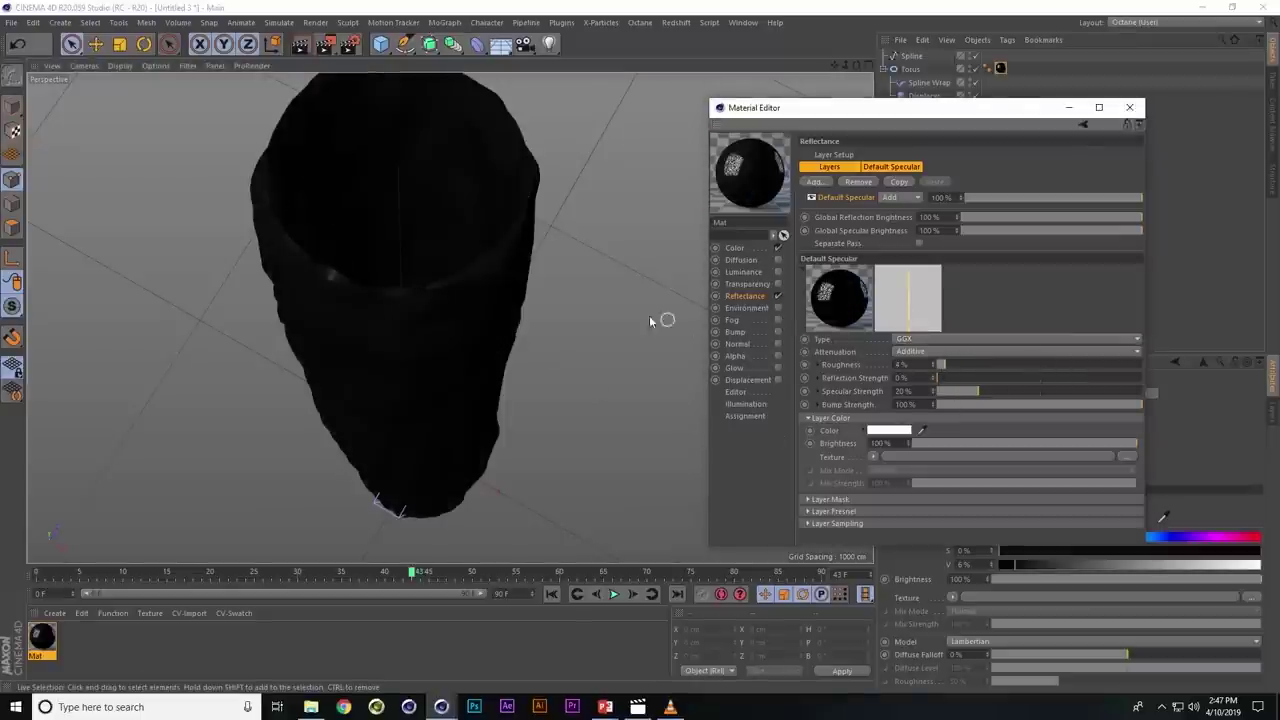
pyautogui.keyDown('alt'); pyautogui.moveTo(650, 321); pyautogui.dragTo(484, 358); pyautogui.keyUp('alt')
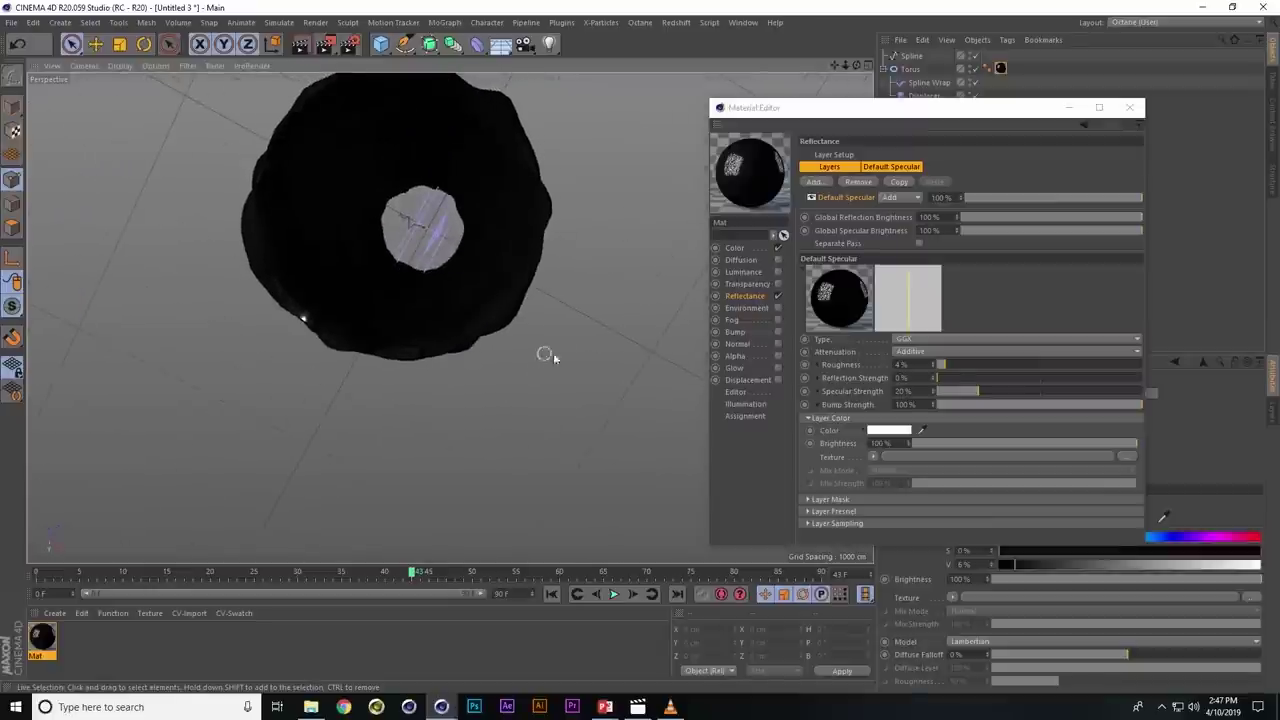
pyautogui.moveTo(952, 381); pyautogui.dragTo(1067, 376)
pyautogui.moveTo(326, 344)
pyautogui.keyDown('alt'); pyautogui.mouseDown()
pyautogui.moveTo(309, 252)
pyautogui.moveTo(517, 366)
pyautogui.moveTo(449, 235)
pyautogui.moveTo(486, 297)
pyautogui.moveTo(450, 291)
pyautogui.moveTo(409, 313)
pyautogui.moveTo(438, 427)
pyautogui.moveTo(486, 502)
pyautogui.mouseUp(); pyautogui.keyUp('alt')
pyautogui.moveTo(419, 258)
pyautogui.keyDown('alt'); pyautogui.mouseDown()
pyautogui.moveTo(516, 337)
pyautogui.moveTo(457, 271)
pyautogui.moveTo(514, 306)
pyautogui.moveTo(495, 277)
pyautogui.mouseUp(); pyautogui.keyUp('alt')
pyautogui.moveTo(420, 301)
pyautogui.keyDown('alt'); pyautogui.mouseDown()
pyautogui.moveTo(411, 306)
pyautogui.moveTo(396, 258)
pyautogui.mouseUp(); pyautogui.keyUp('alt')
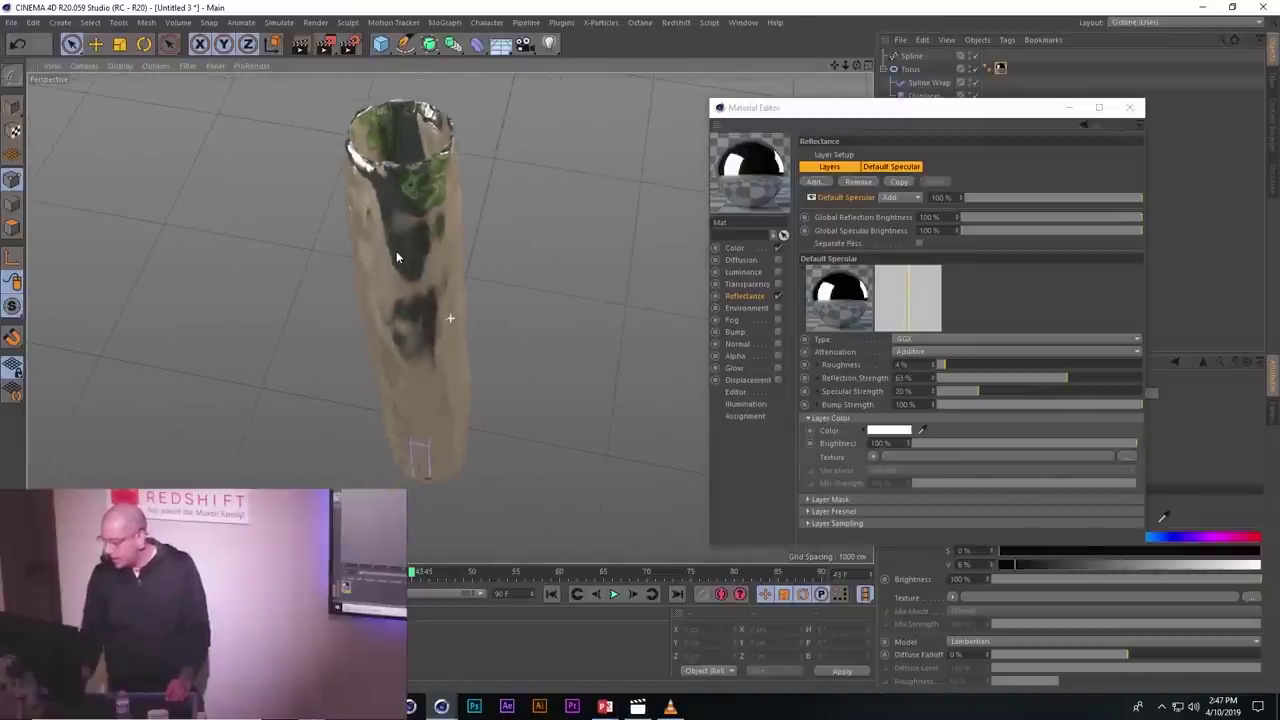
pyautogui.click(1129, 107)
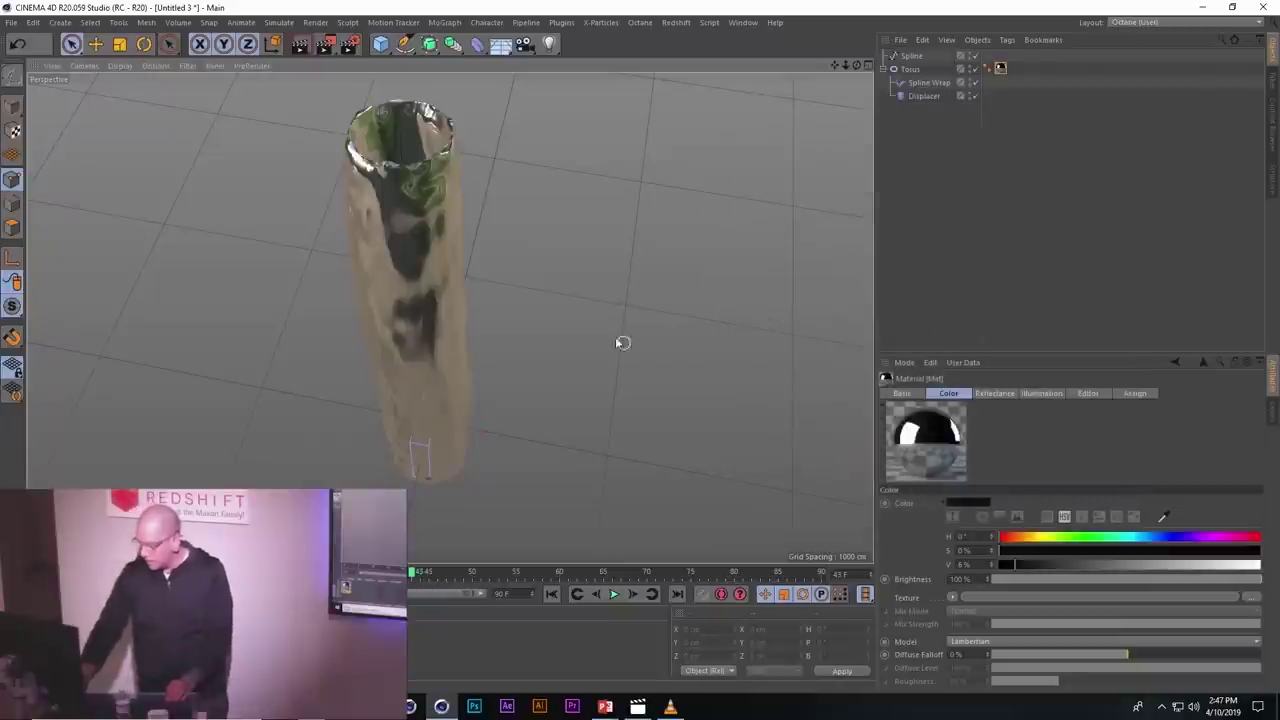
# - Load SB000-SCENE-UPSCALE_00000 from the LIQUID METAL folder as the viewport environment override
pyautogui.moveTo(375, 280)
pyautogui.keyDown('alt'); pyautogui.mouseDown()
pyautogui.moveTo(517, 240)
pyautogui.moveTo(473, 290)
pyautogui.moveTo(497, 217)
pyautogui.moveTo(520, 217)
pyautogui.moveTo(534, 338)
pyautogui.moveTo(620, 437)
pyautogui.moveTo(620, 357)
pyautogui.moveTo(604, 342)
pyautogui.mouseUp(); pyautogui.keyUp('alt')
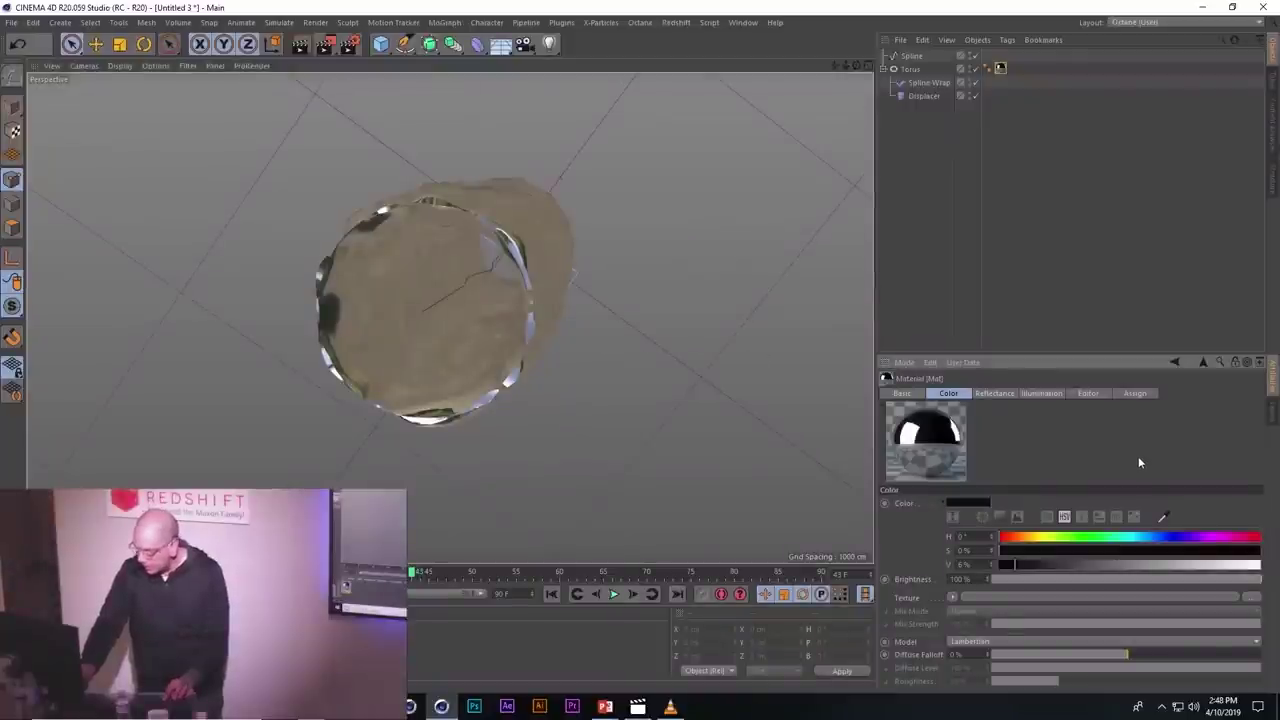
pyautogui.hotkey('shift', 'v')
pyautogui.click(1252, 506)
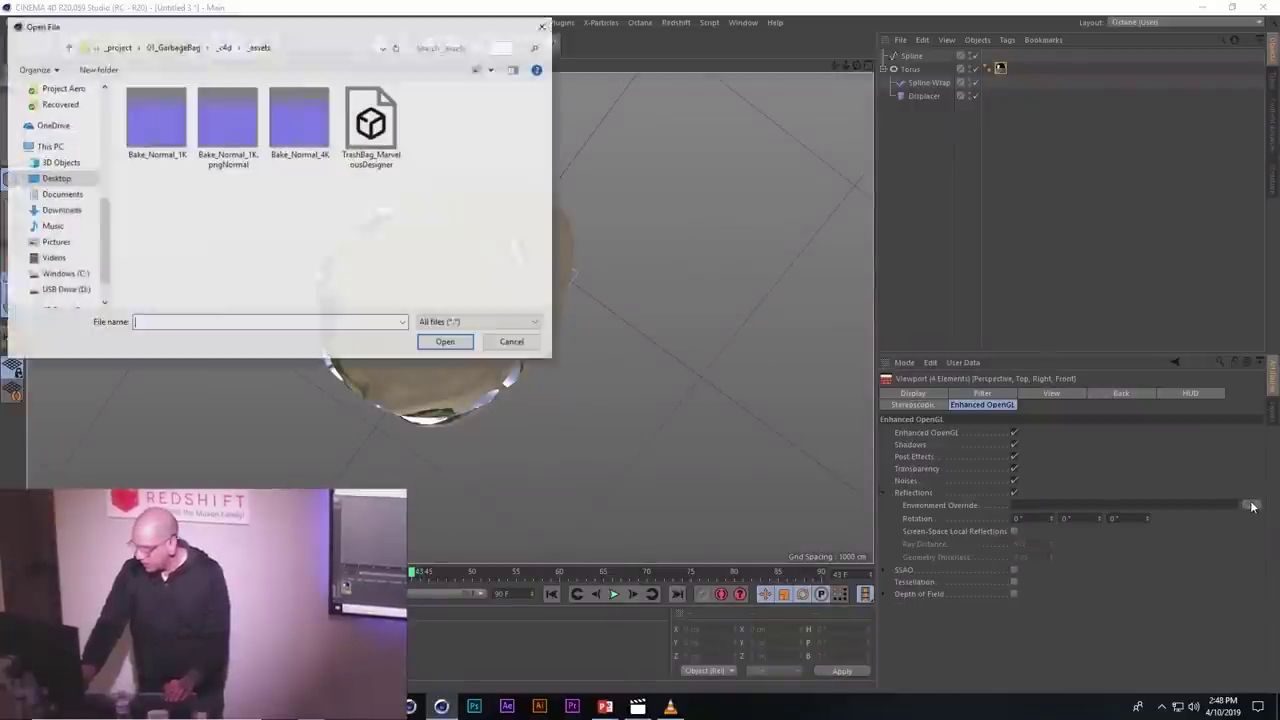
pyautogui.scroll(2, 20, 156)
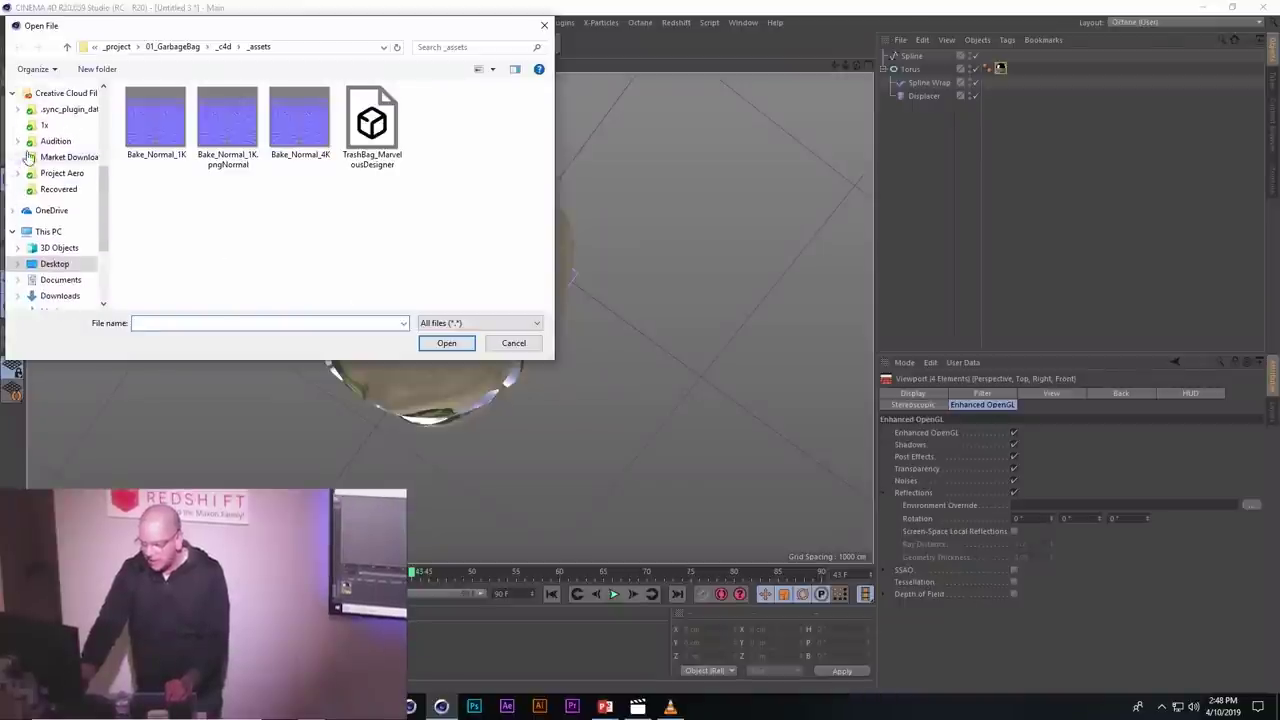
pyautogui.click(60, 155)
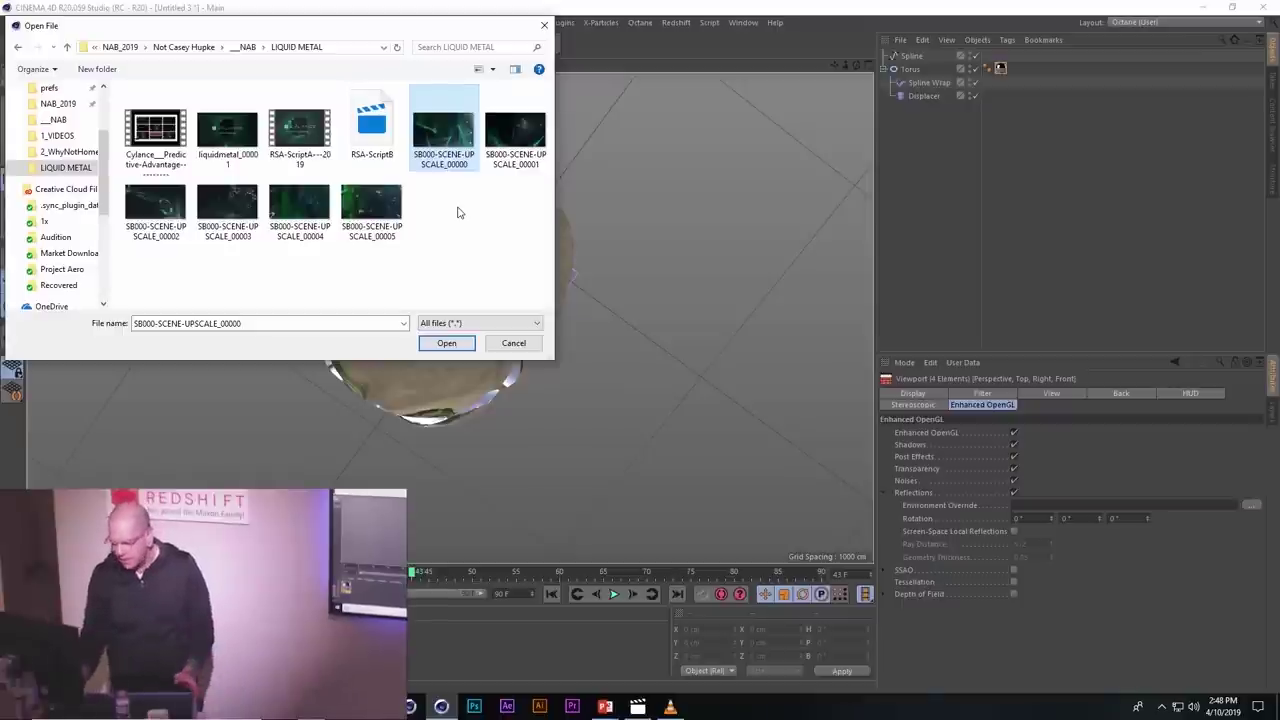
pyautogui.click(466, 344)
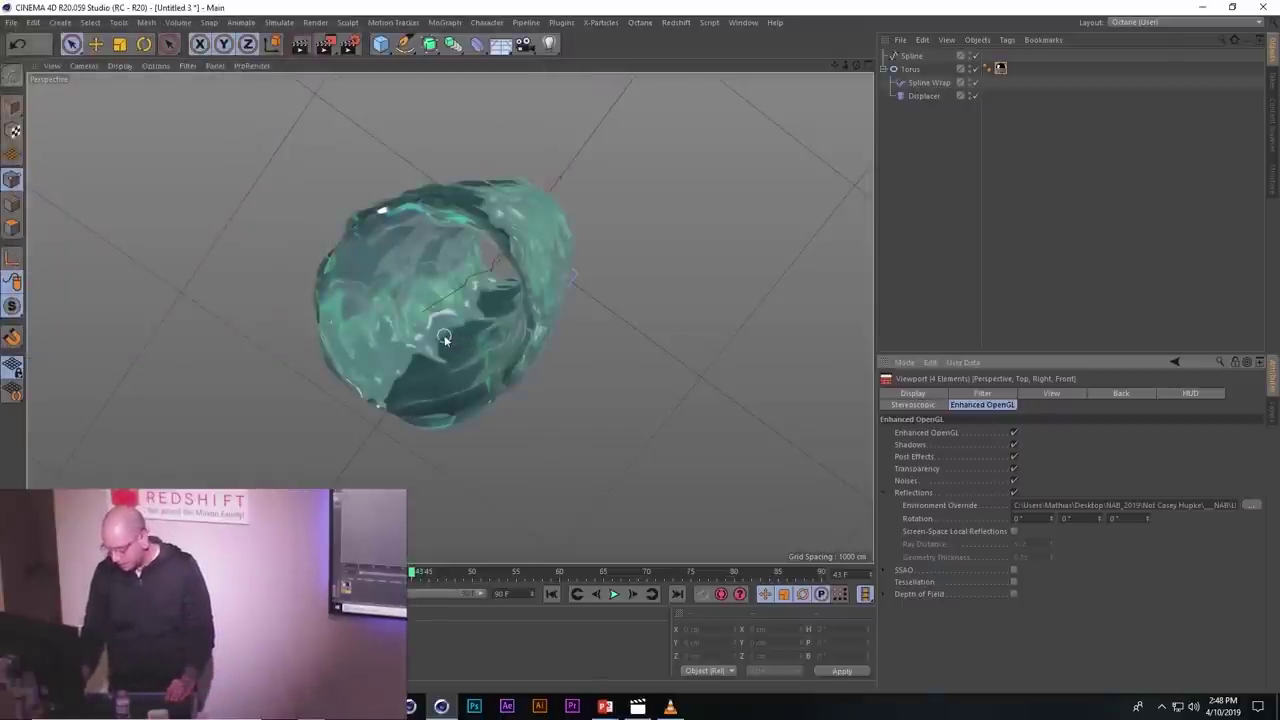
# - Orbit and zoom around the teal reflective torus to inspect it from several angles
pyautogui.moveTo(445, 340)
pyautogui.keyDown('alt'); pyautogui.mouseDown()
pyautogui.moveTo(537, 293)
pyautogui.moveTo(545, 361)
pyautogui.mouseUp(); pyautogui.keyUp('alt')
pyautogui.keyDown('alt'); pyautogui.moveTo(545, 361); pyautogui.dragTo(623, 355, button='right'); pyautogui.keyUp('alt')
pyautogui.moveTo(623, 355)
pyautogui.keyDown('alt'); pyautogui.mouseDown()
pyautogui.moveTo(572, 268)
pyautogui.moveTo(554, 280)
pyautogui.moveTo(564, 250)
pyautogui.moveTo(547, 311)
pyautogui.moveTo(444, 331)
pyautogui.mouseUp(); pyautogui.keyUp('alt')
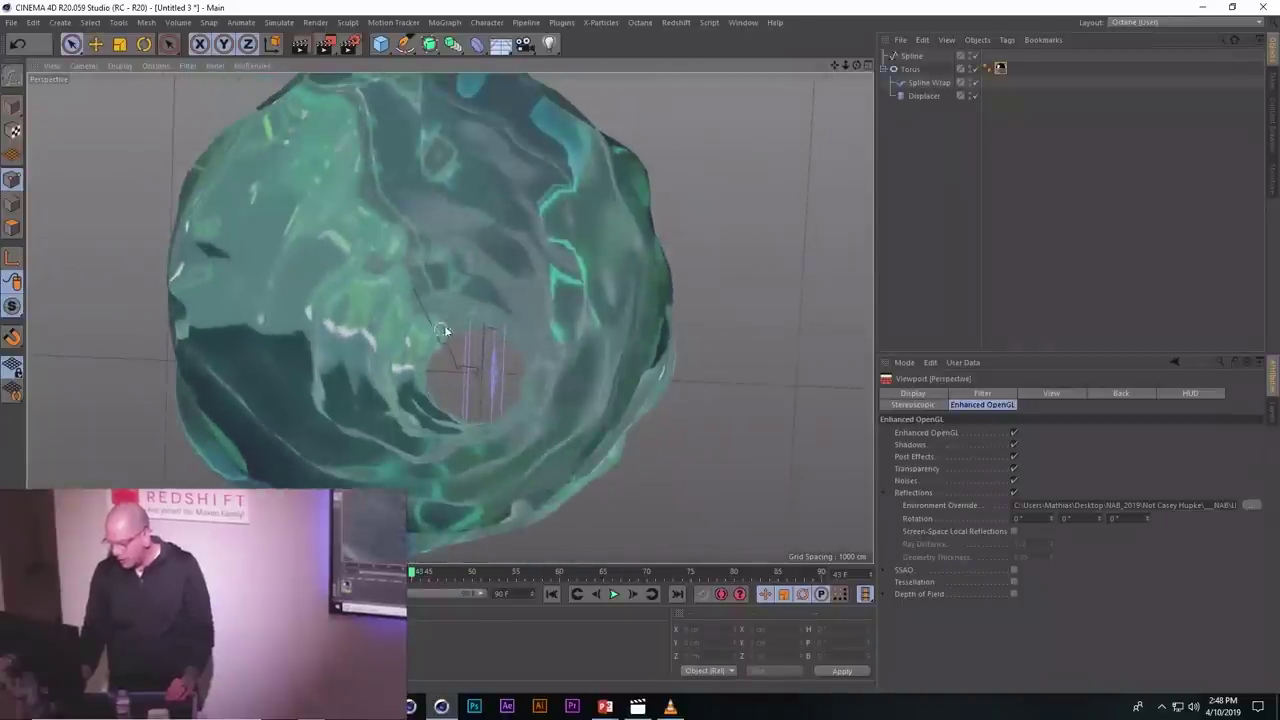
pyautogui.moveTo(444, 330)
pyautogui.keyDown('alt'); pyautogui.mouseDown(button='right')
pyautogui.moveTo(494, 320)
pyautogui.moveTo(449, 346)
pyautogui.mouseUp(button='right'); pyautogui.keyUp('alt')
pyautogui.moveTo(449, 346)
pyautogui.keyDown('alt'); pyautogui.mouseDown()
pyautogui.moveTo(487, 298)
pyautogui.moveTo(483, 236)
pyautogui.moveTo(485, 284)
pyautogui.mouseUp(); pyautogui.keyUp('alt')
pyautogui.keyDown('alt'); pyautogui.moveTo(485, 284); pyautogui.dragTo(580, 491, button='right'); pyautogui.keyUp('alt')
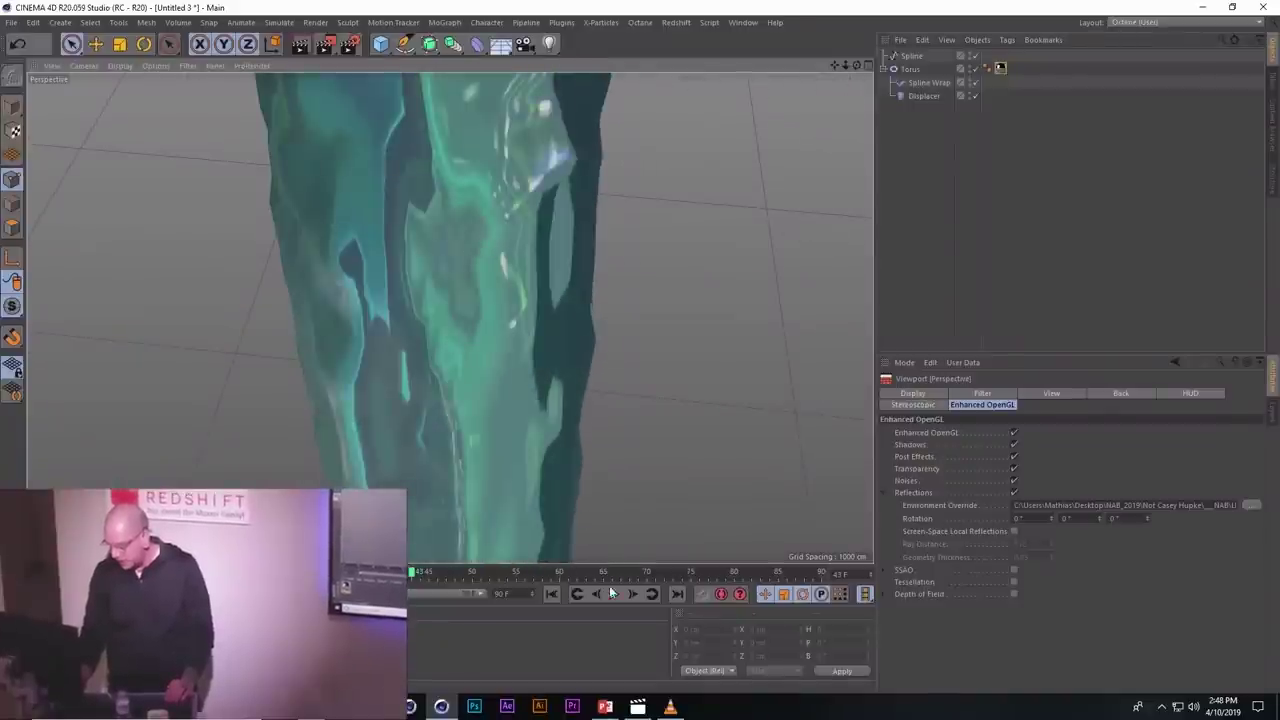
pyautogui.keyDown('alt'); pyautogui.moveTo(552, 283); pyautogui.dragTo(508, 328); pyautogui.keyUp('alt')
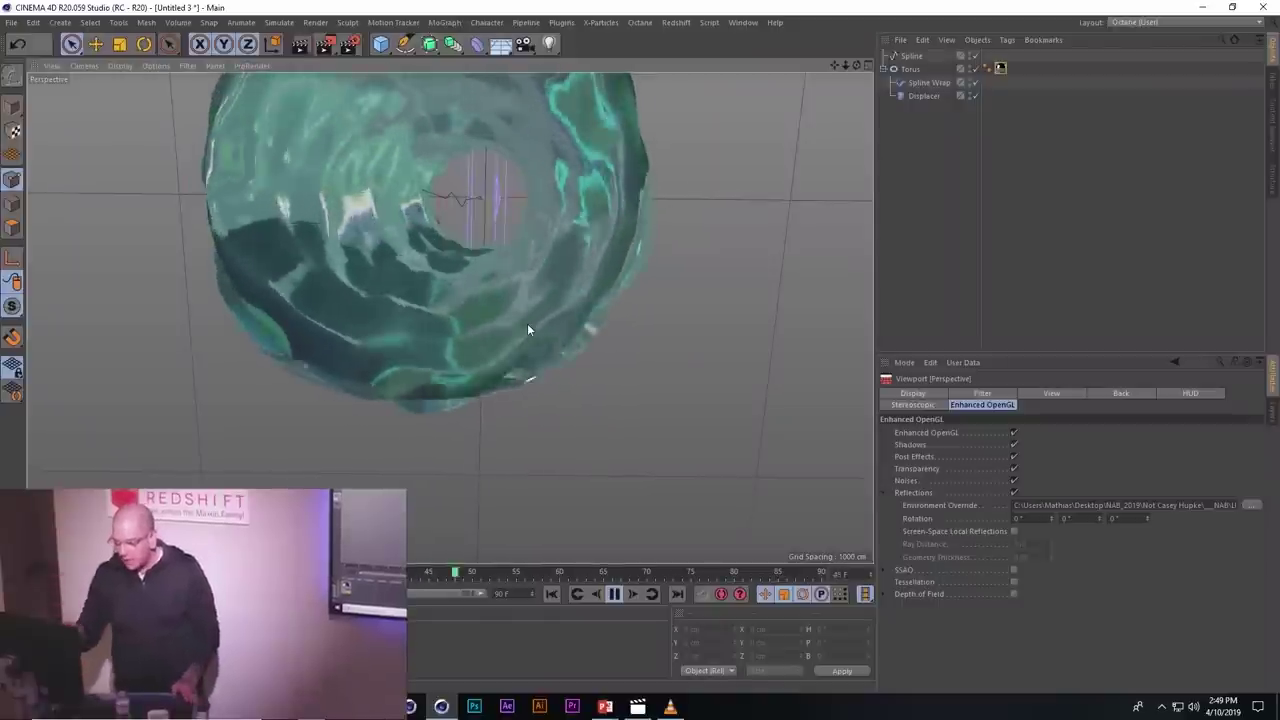
pyautogui.keyDown('alt'); pyautogui.moveTo(441, 244); pyautogui.dragTo(435, 286); pyautogui.keyUp('alt')
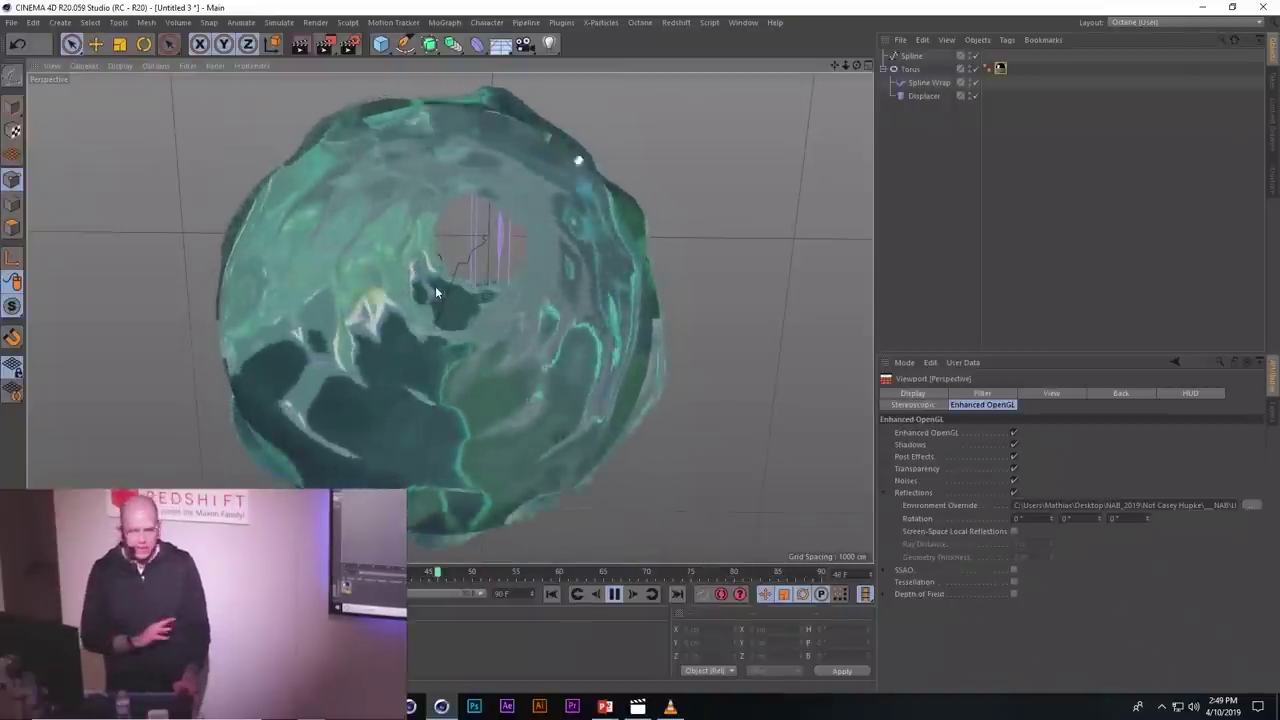
pyautogui.keyDown('alt'); pyautogui.moveTo(435, 286); pyautogui.dragTo(451, 284); pyautogui.keyUp('alt')
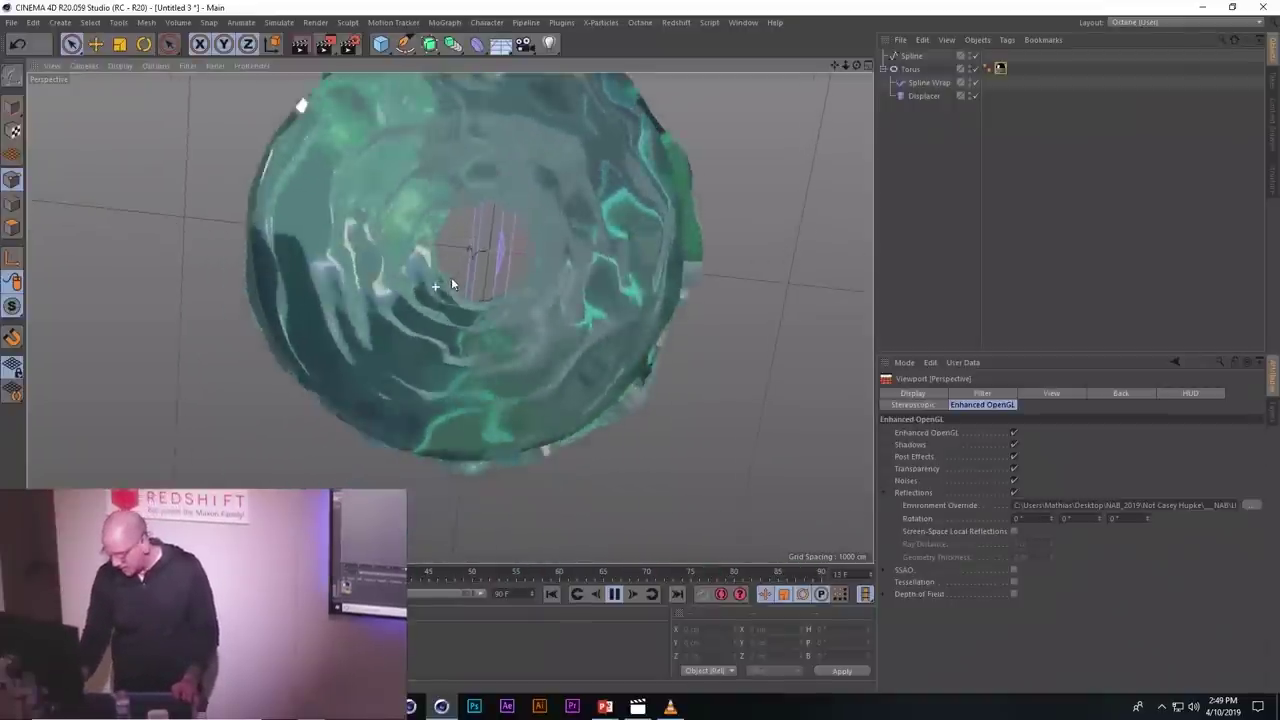
pyautogui.scroll(6, 465, 295)
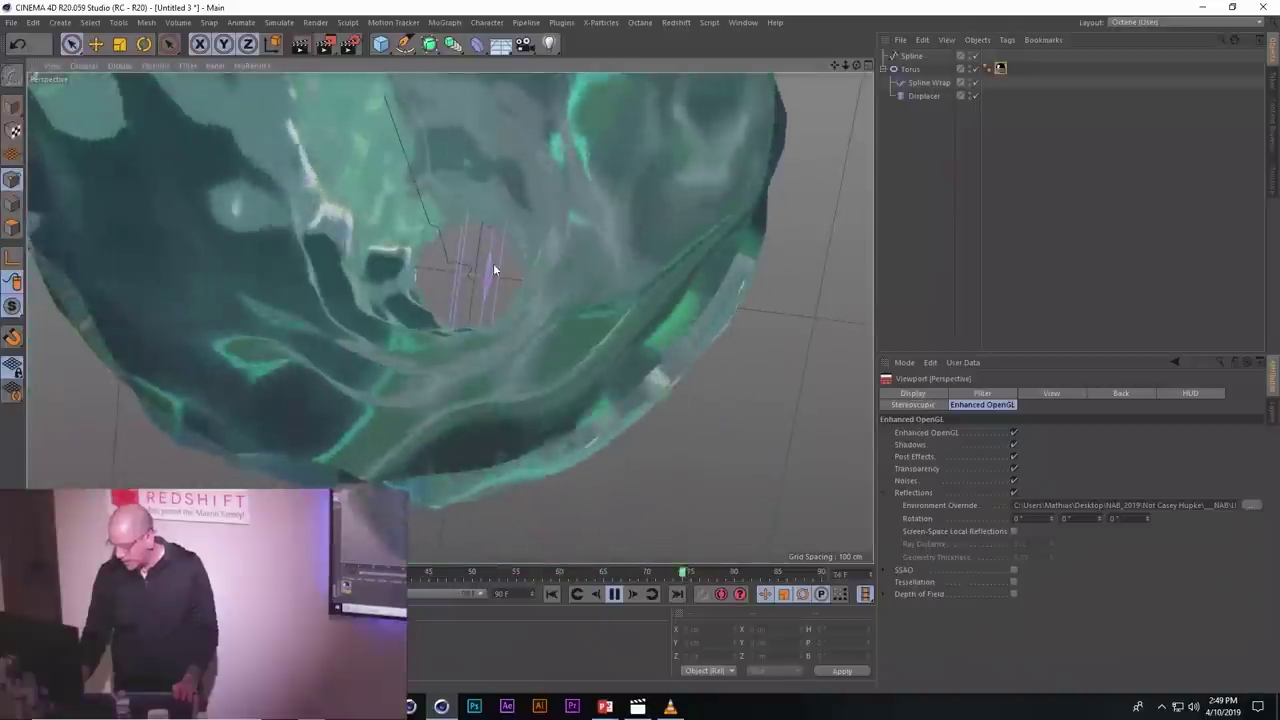
pyautogui.scroll(-6, 494, 304)
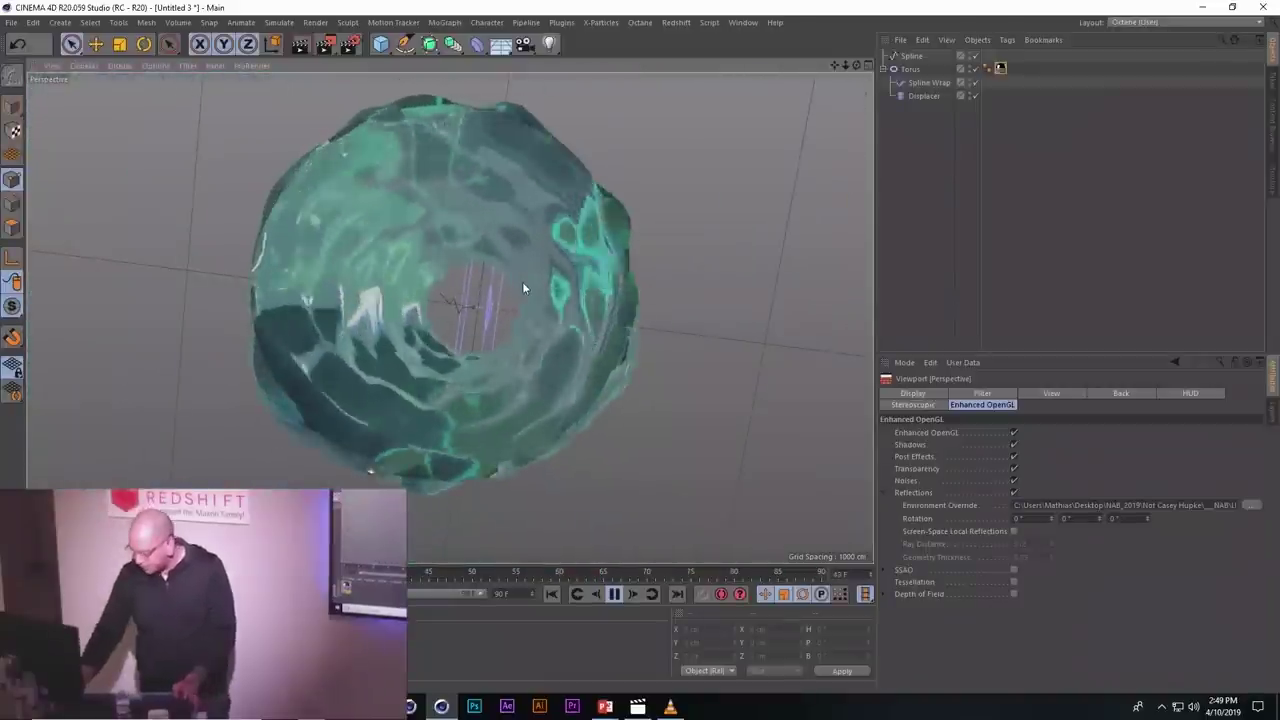
# - Enable SSAO, depth of field and screen-space local reflections, and disable Linear Workflow
pyautogui.click(1014, 569)
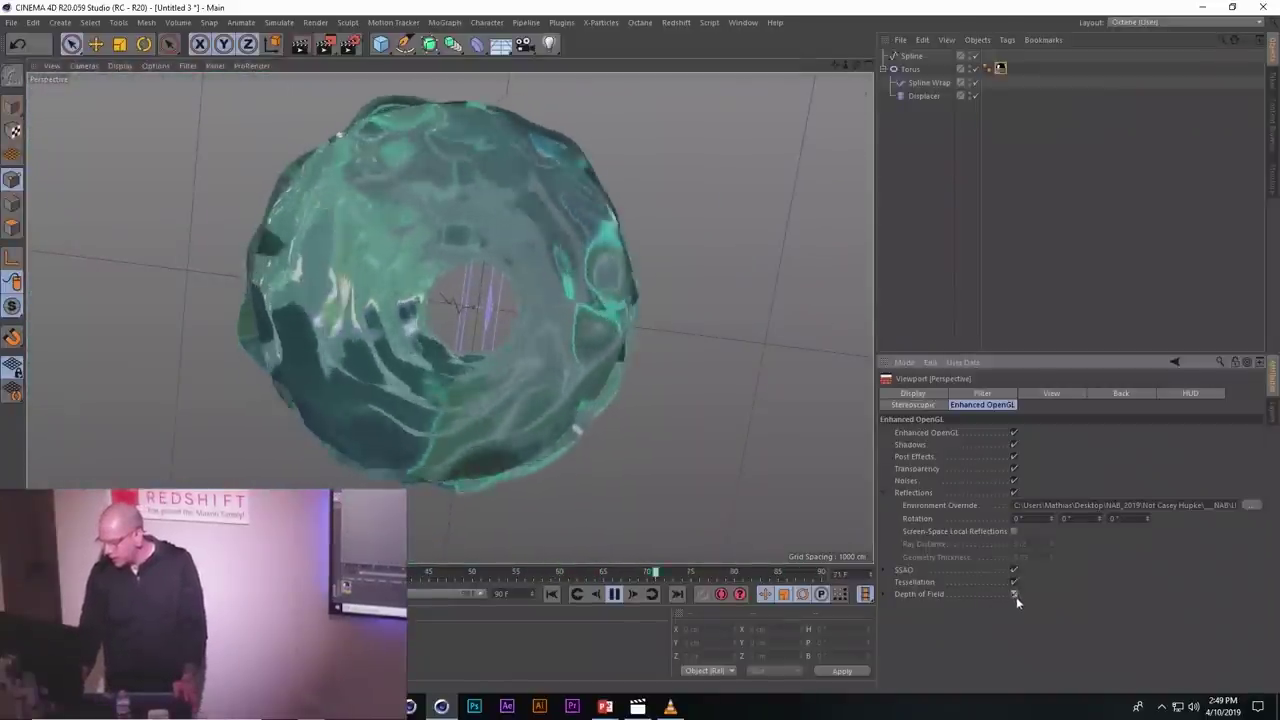
pyautogui.click(1015, 594)
pyautogui.click(1015, 531)
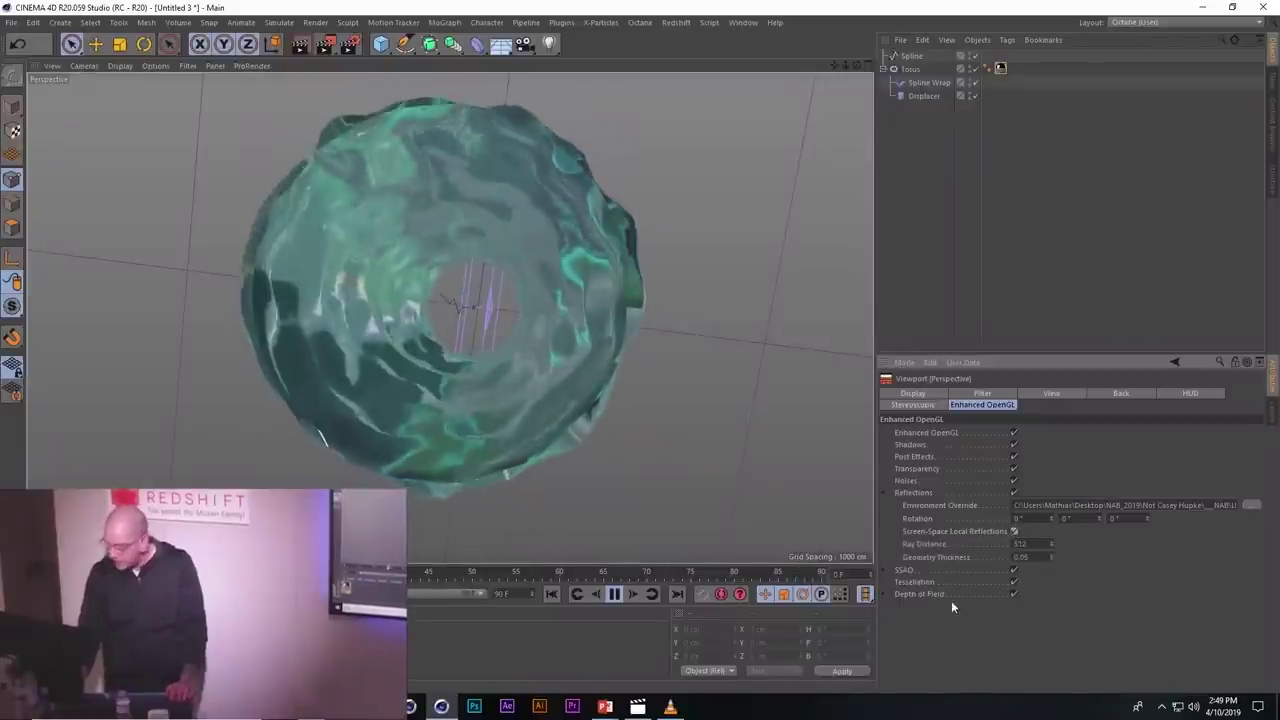
pyautogui.hotkey('ctrl', 'd')
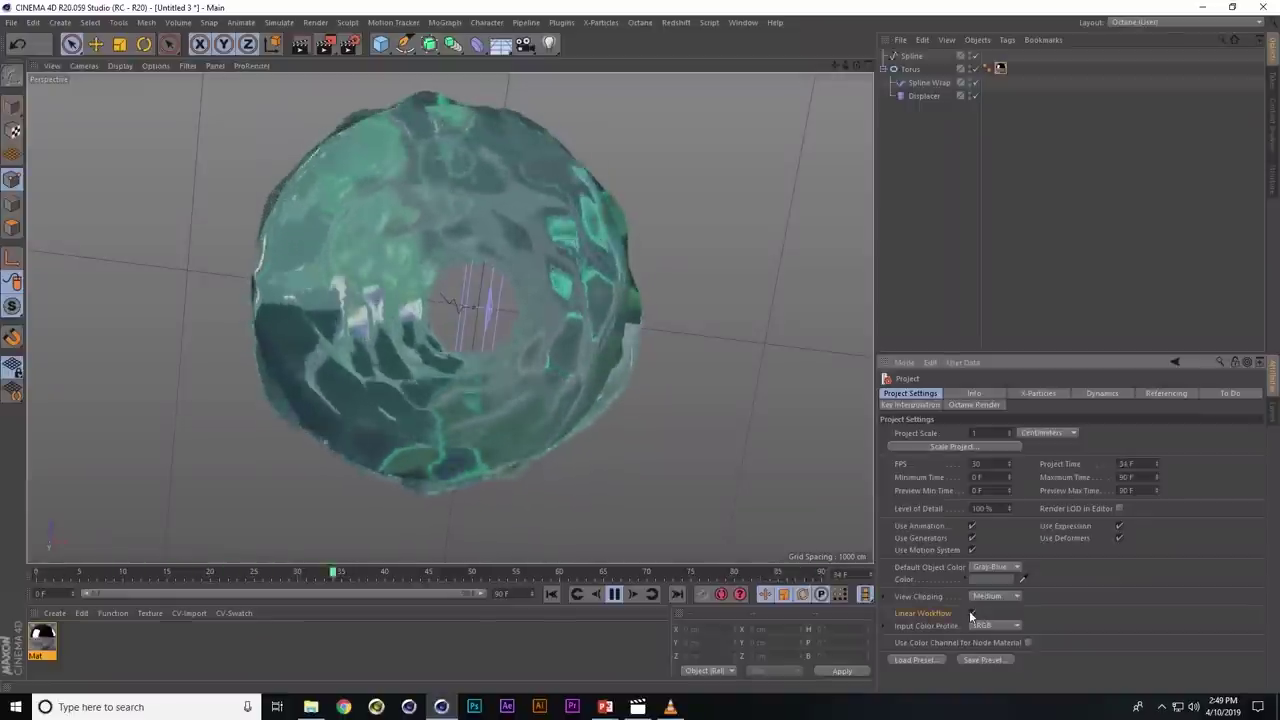
pyautogui.click(972, 613)
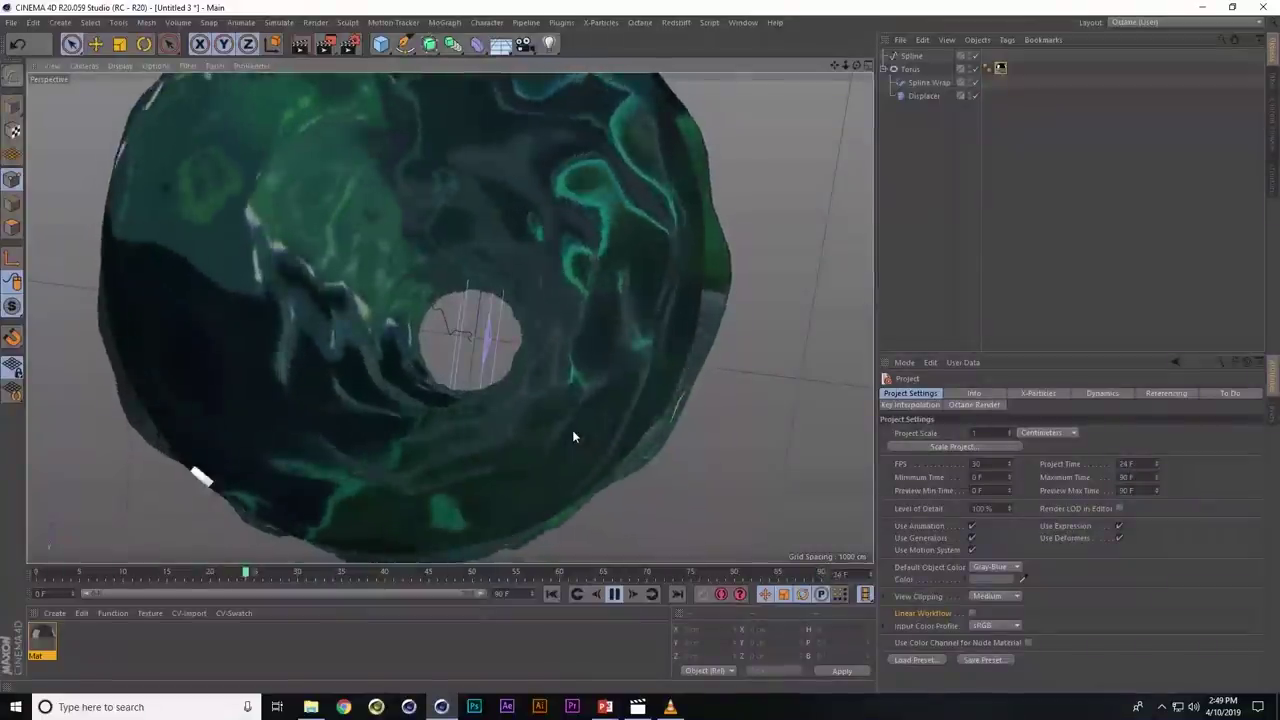
# - Add a Subdivision Surface through the Commander ('subd') and parent the Torus under it
pyautogui.moveTo(504, 329)
pyautogui.keyDown('alt'); pyautogui.mouseDown()
pyautogui.moveTo(520, 368)
pyautogui.moveTo(528, 195)
pyautogui.mouseUp(); pyautogui.keyUp('alt')
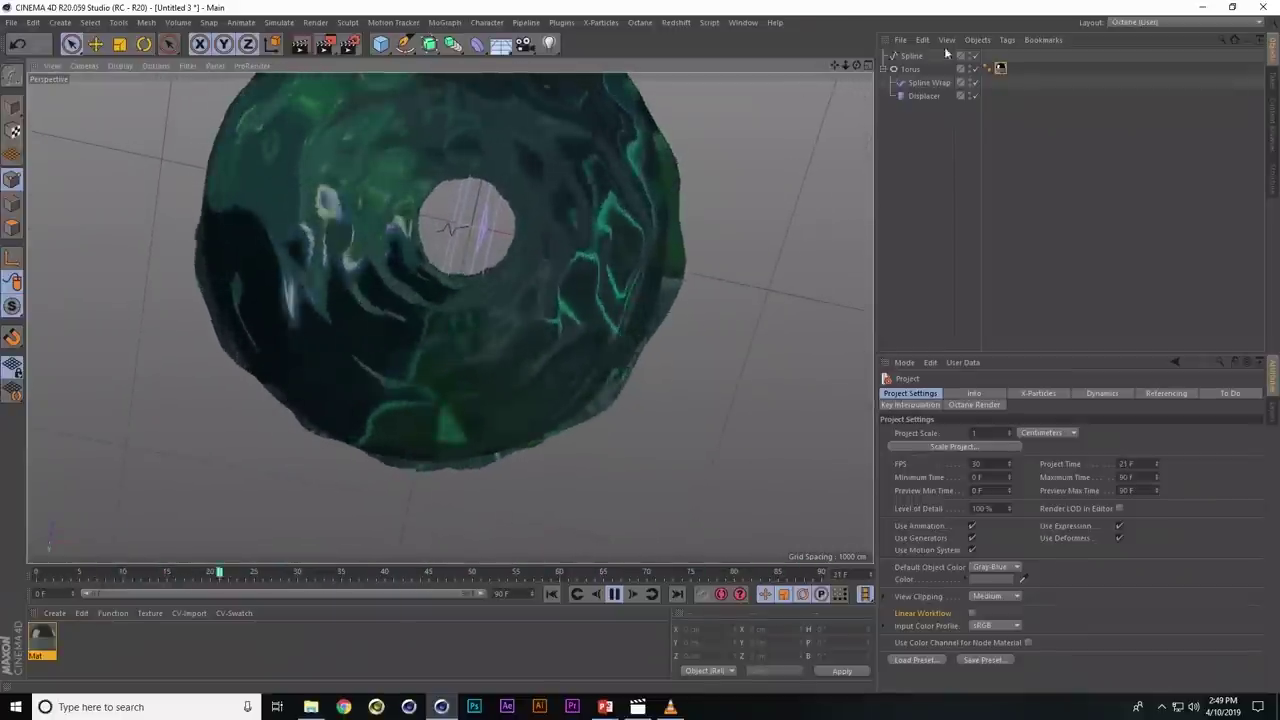
pyautogui.click(920, 68)
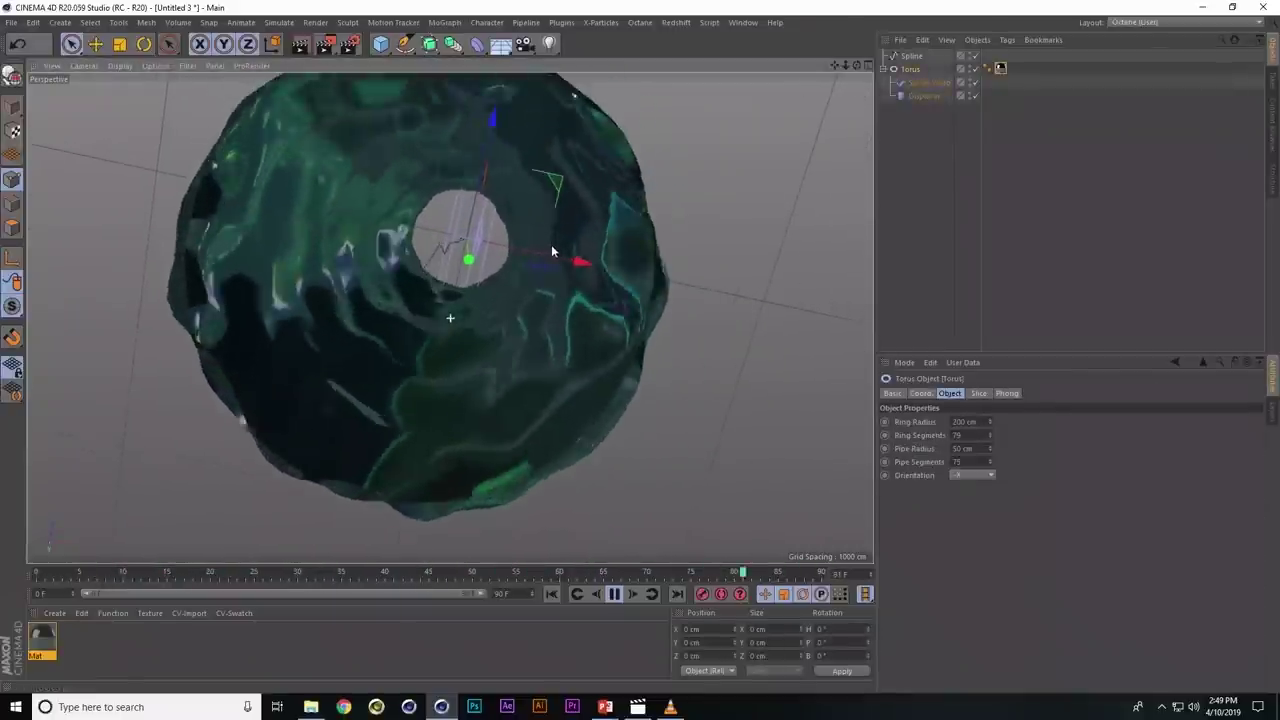
pyautogui.hotkey('shift', 'c')
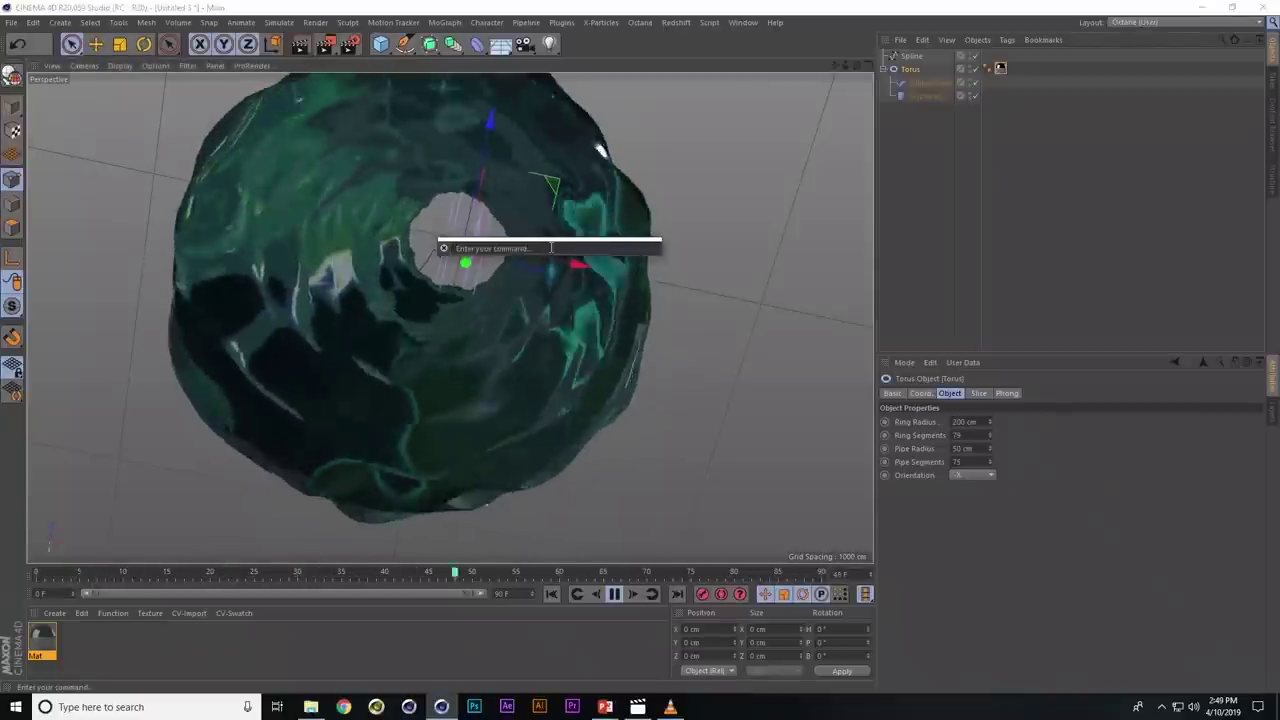
pyautogui.write('subd')
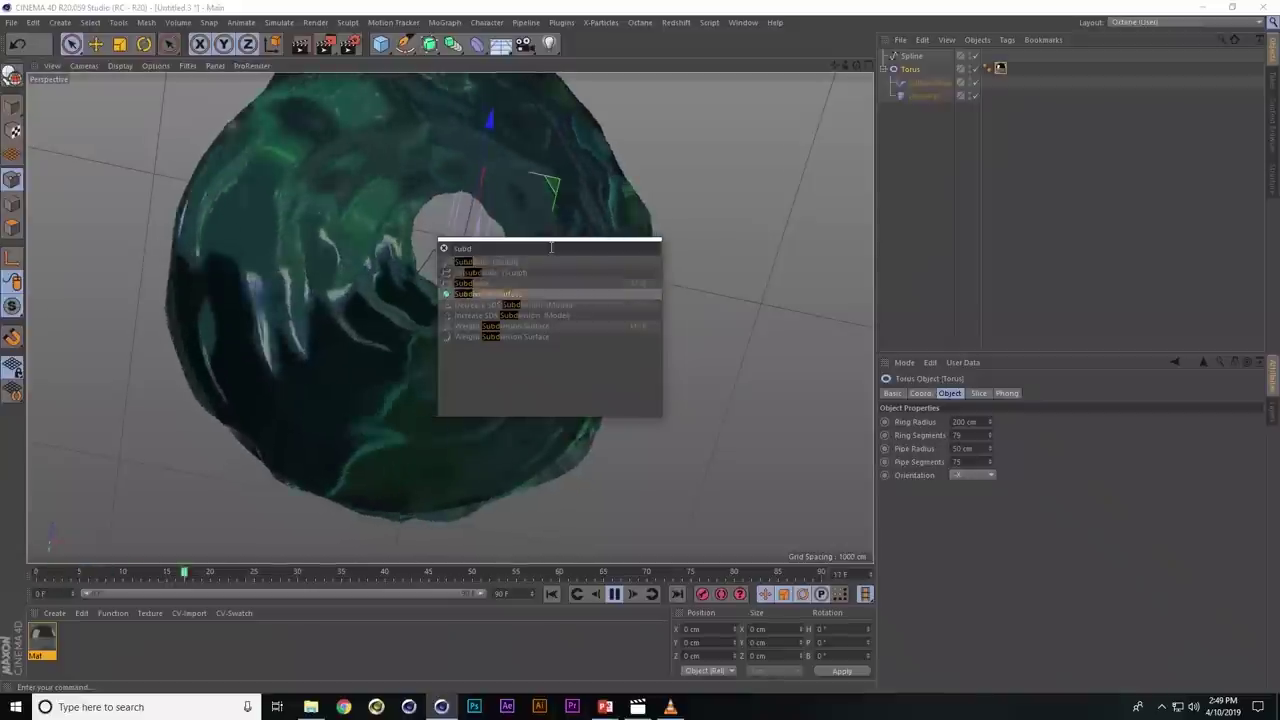
pyautogui.press('Return')
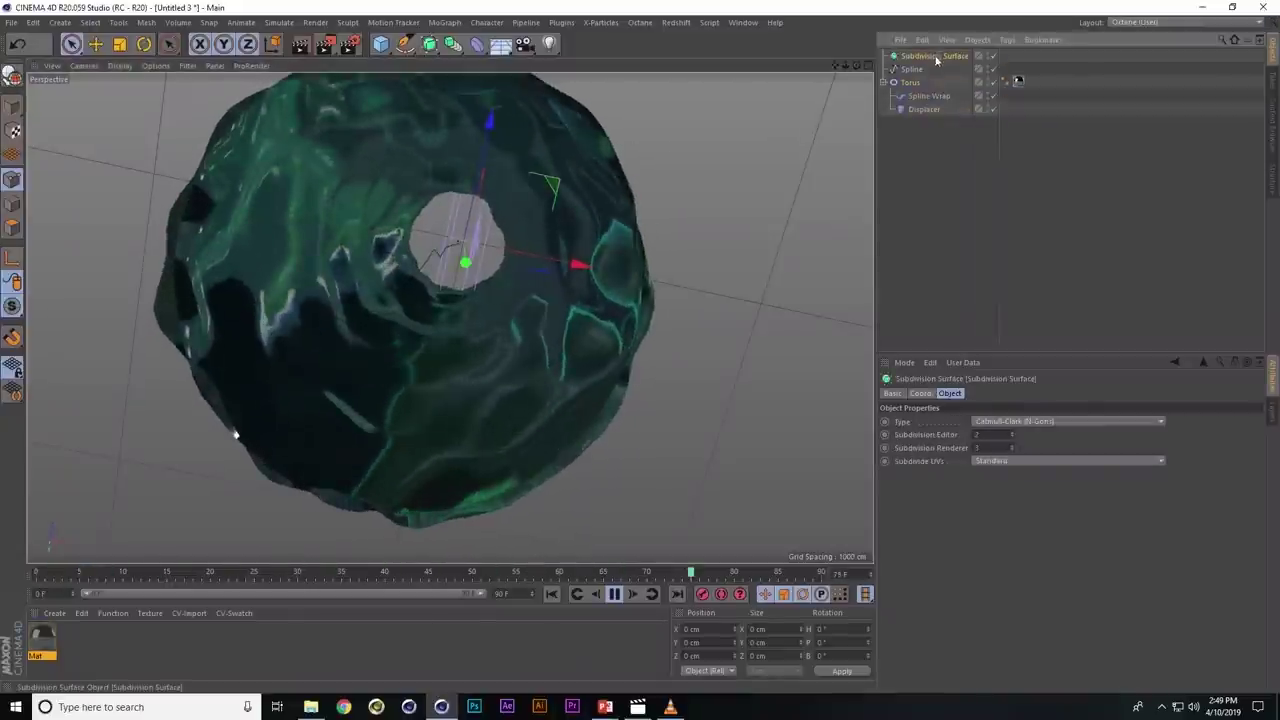
pyautogui.moveTo(910, 83); pyautogui.dragTo(920, 70)
pyautogui.click(893, 240)
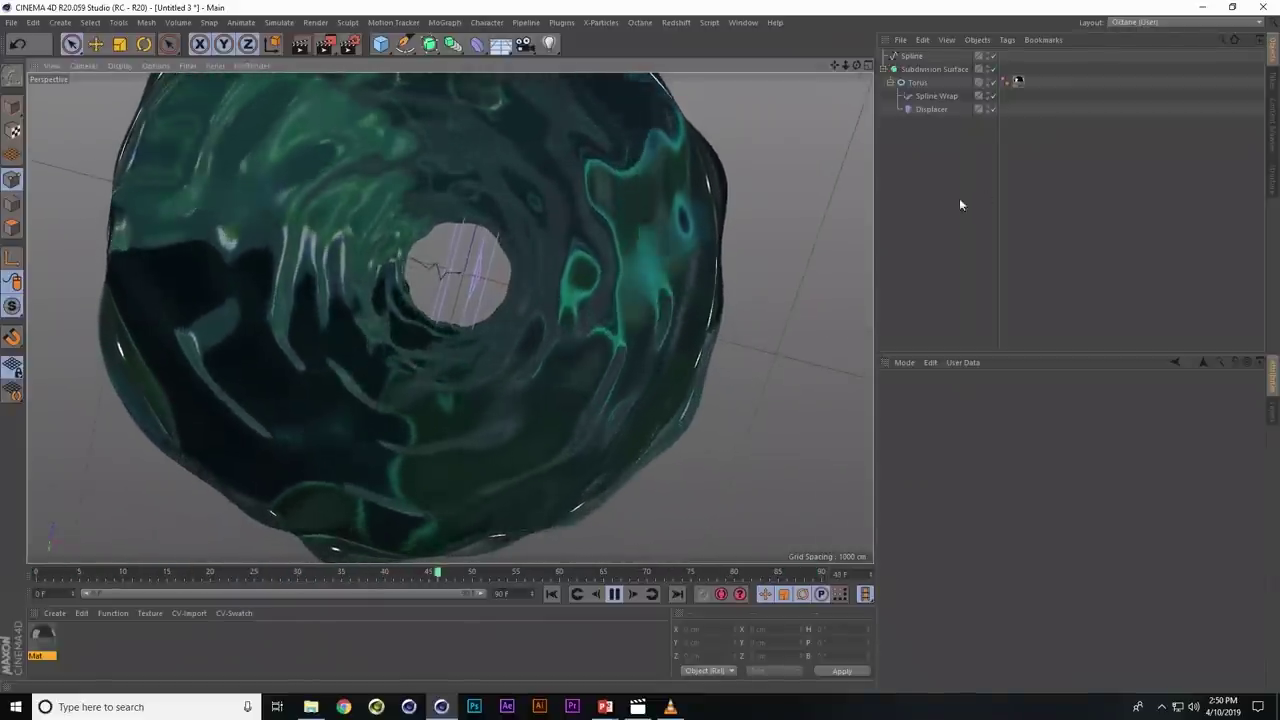
pyautogui.scroll(3, 444, 294)
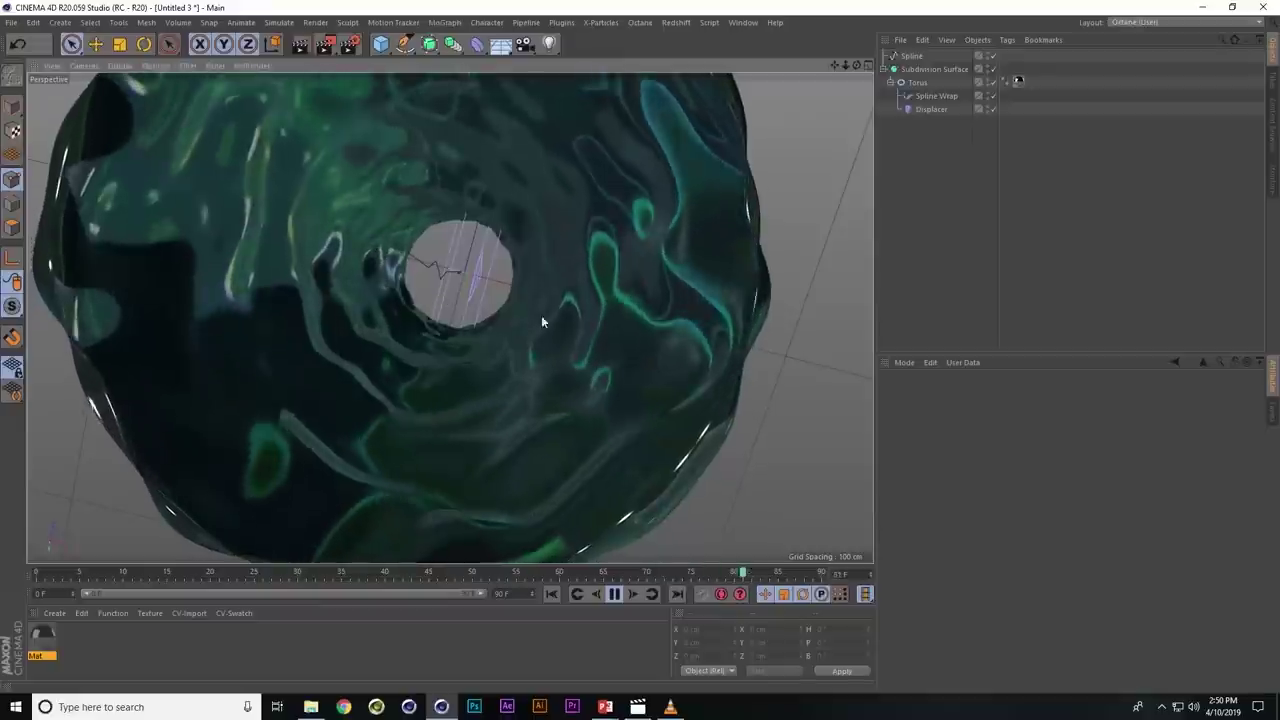
# - Create a Camera through the Commander and set its Physical F-Stop to 0.09
pyautogui.hotkey('shift', 'c')
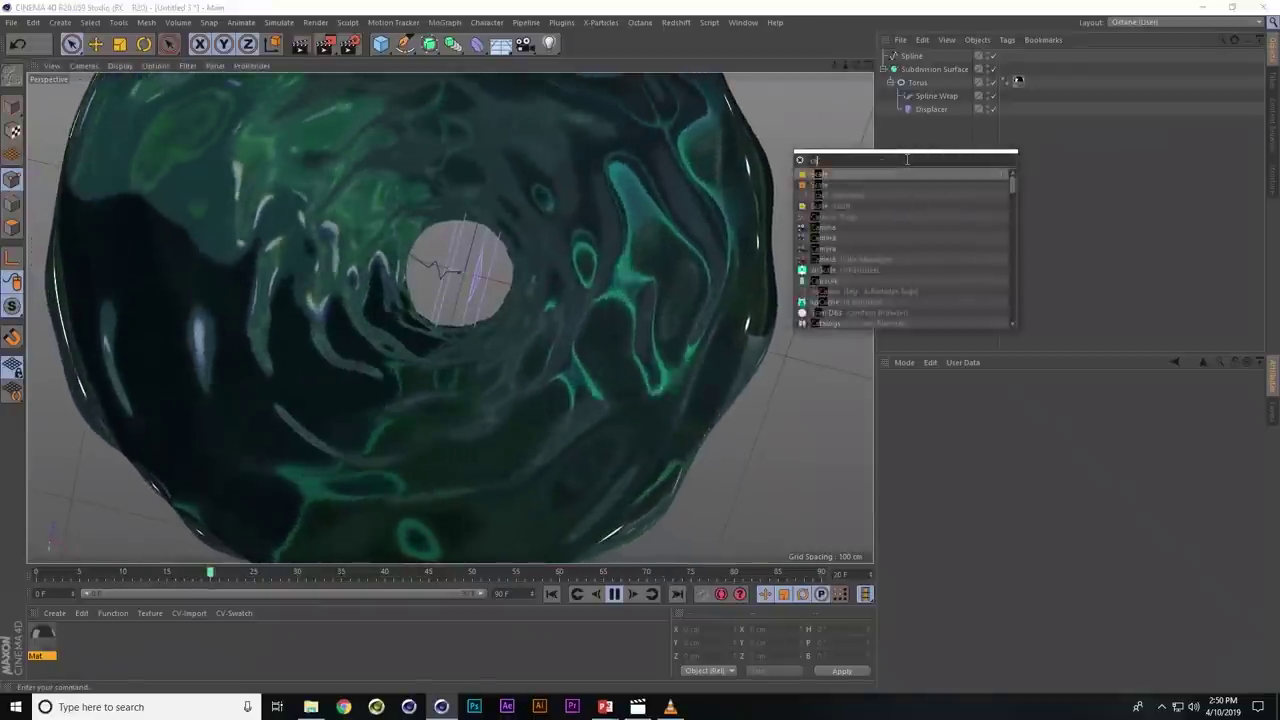
pyautogui.write('came')
pyautogui.press('Return')
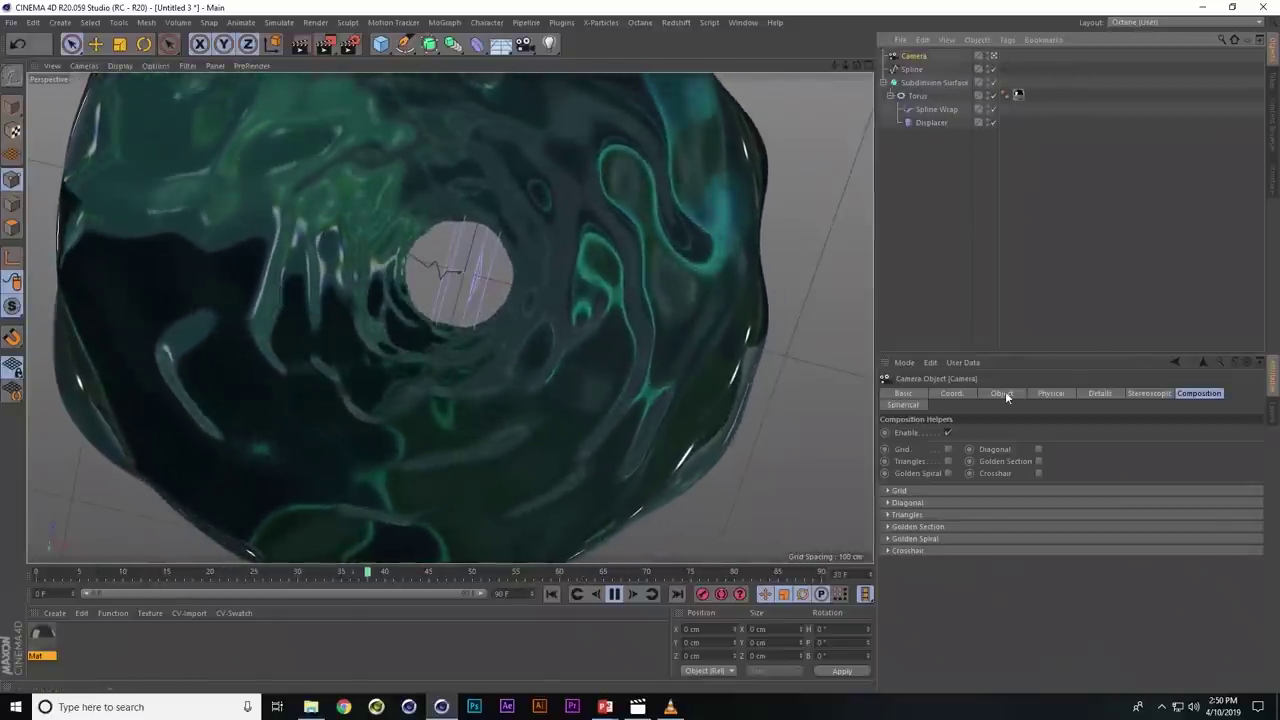
pyautogui.click(1051, 393)
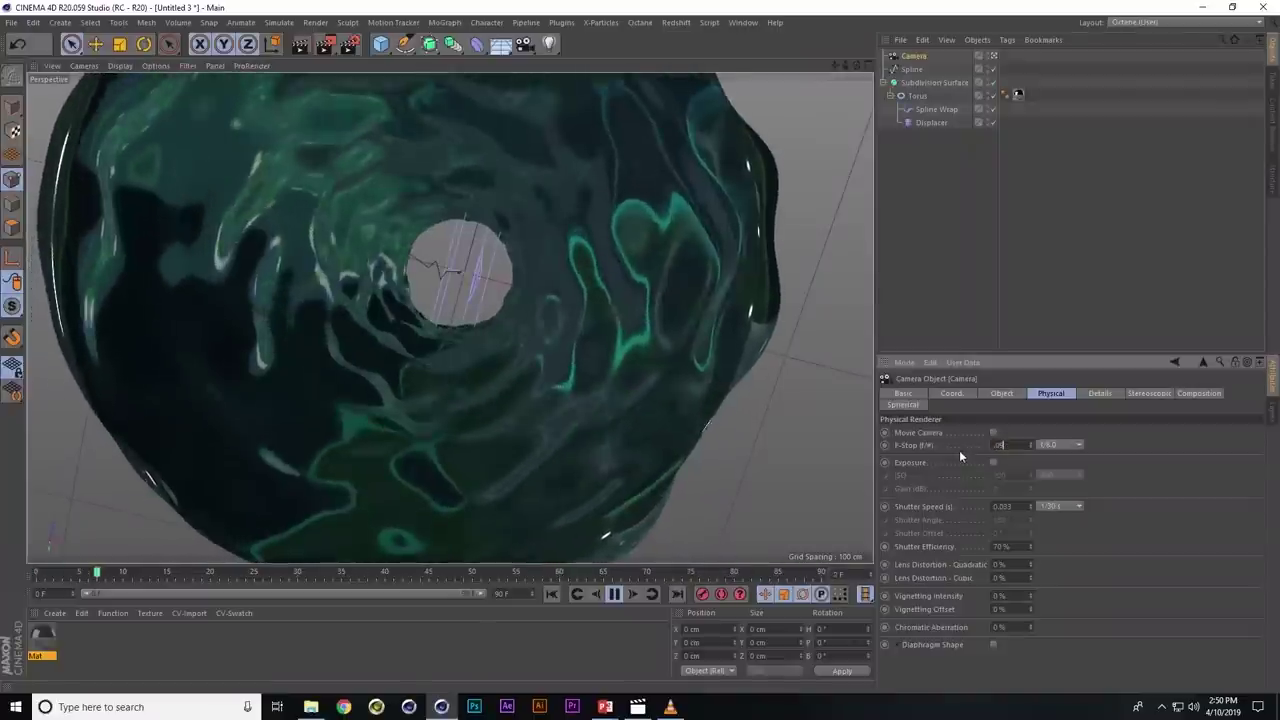
pyautogui.press('Return')
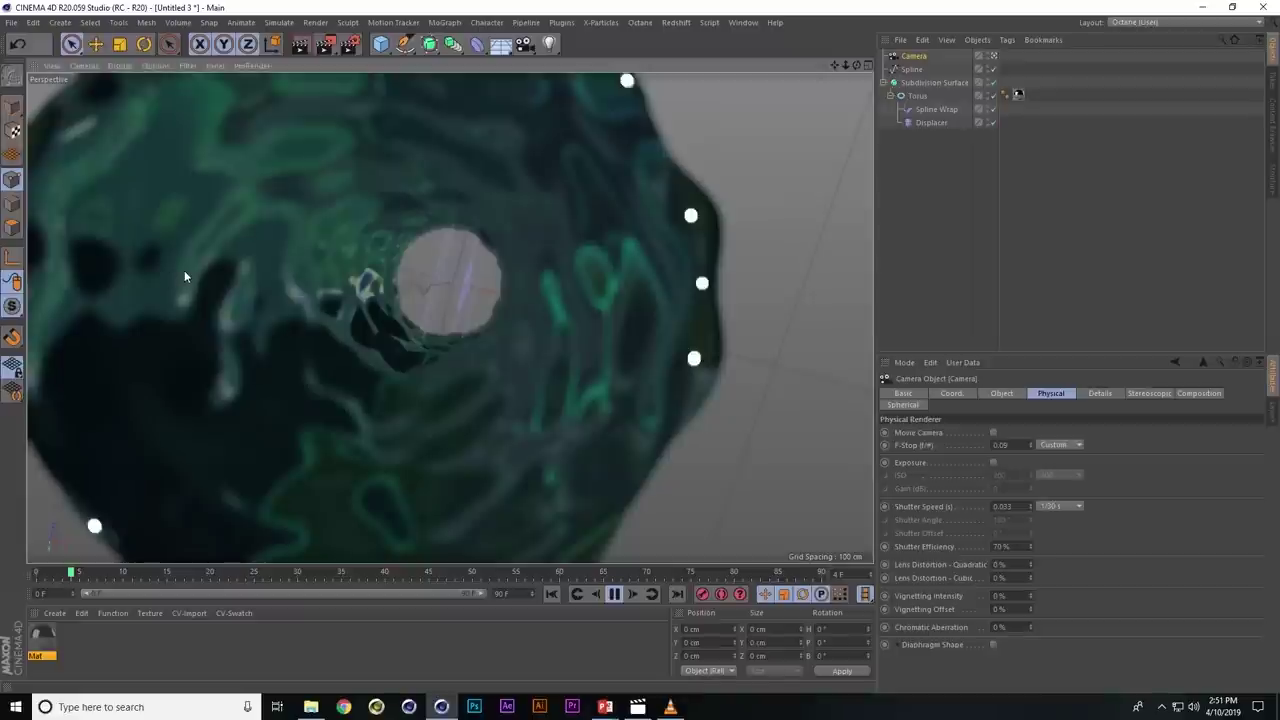
# - Review the Texture Mode setting on the OpenGL preferences page and close Preferences
pyautogui.hotkey('ctrl', 'e')
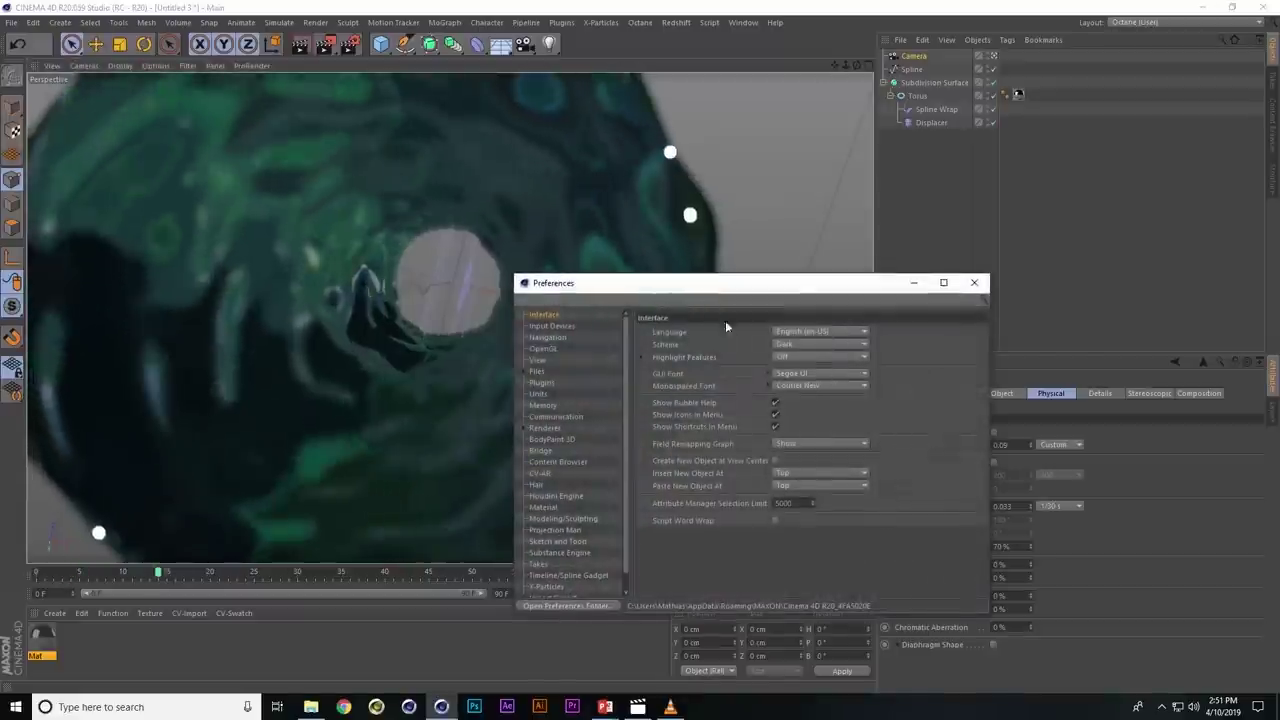
pyautogui.click(561, 348)
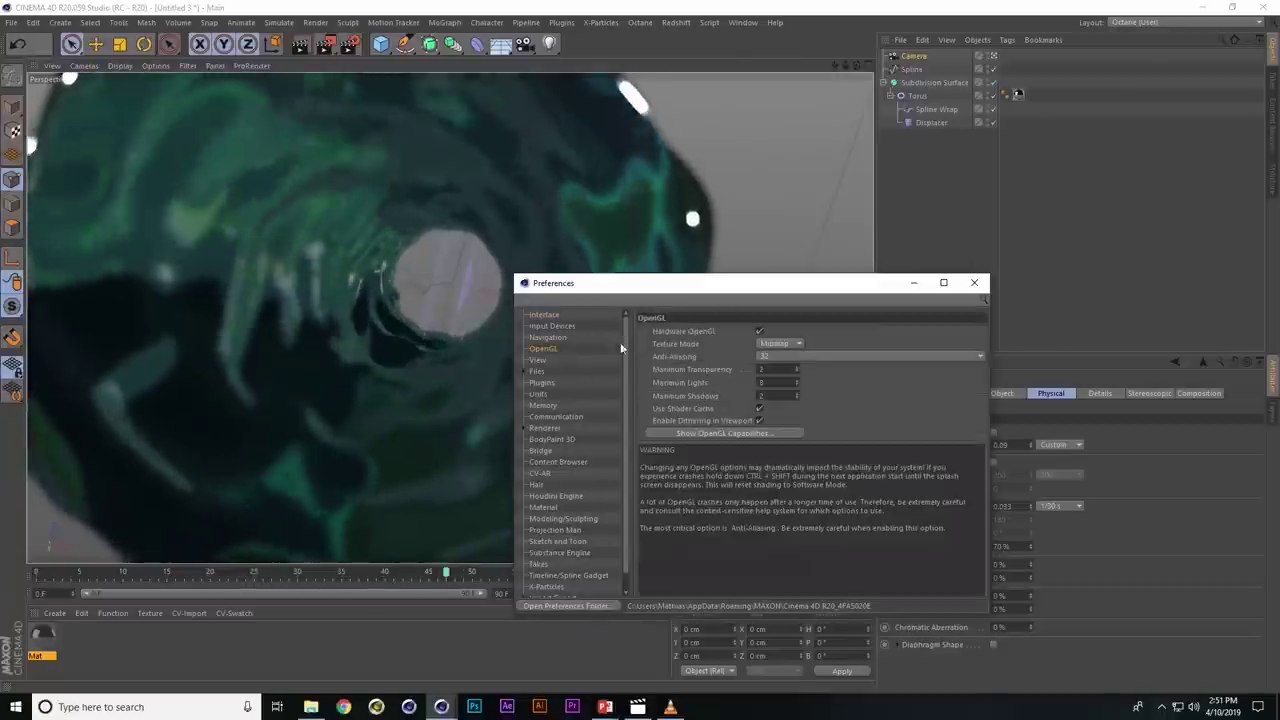
pyautogui.click(780, 344)
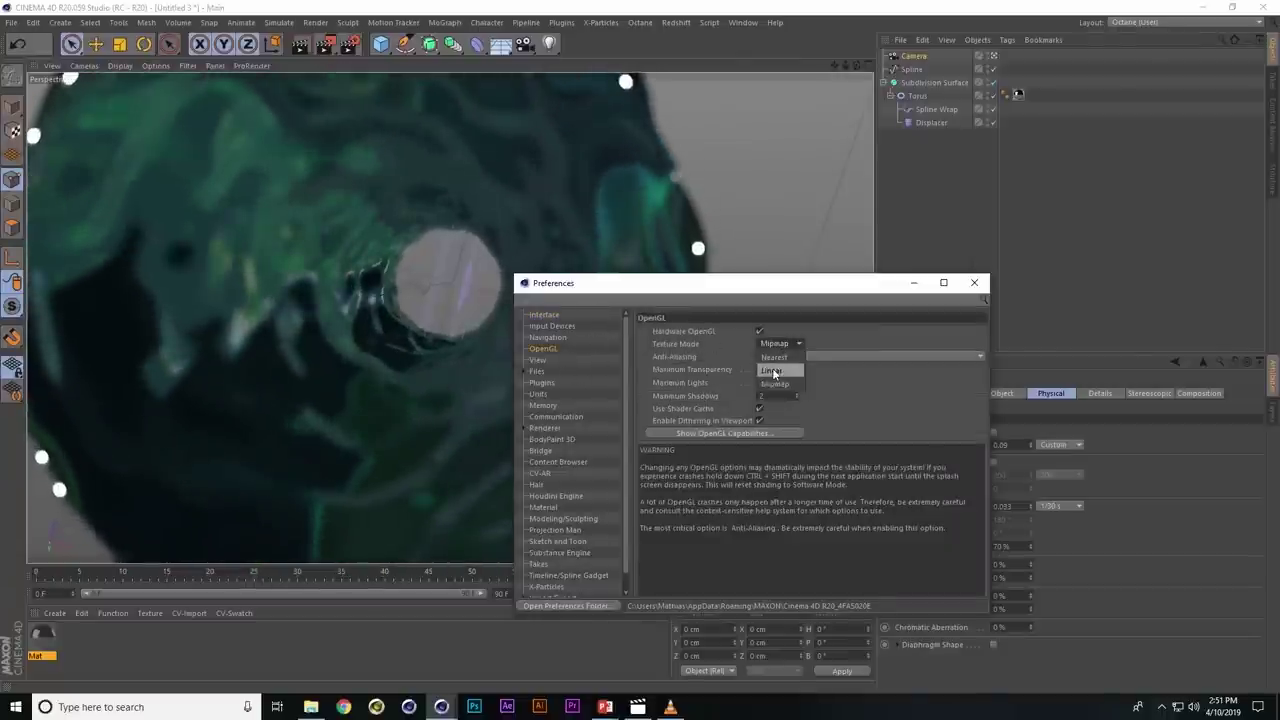
pyautogui.click(783, 344)
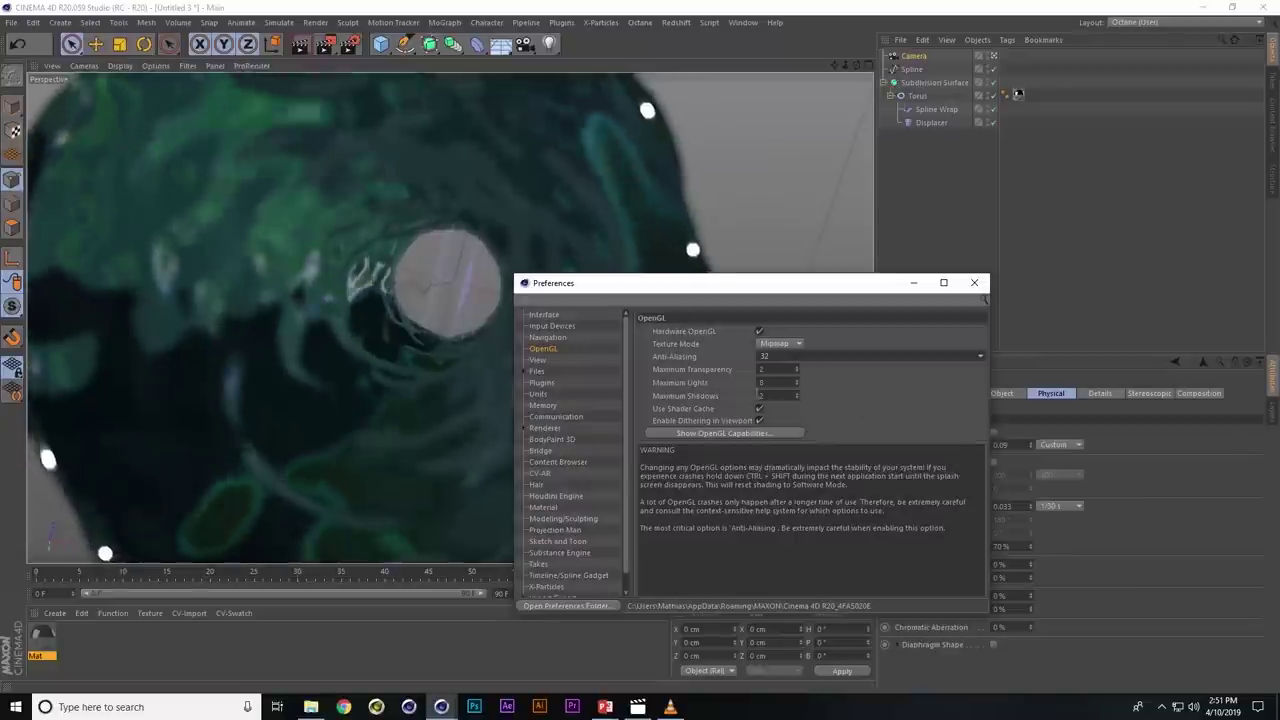
pyautogui.click(975, 283)
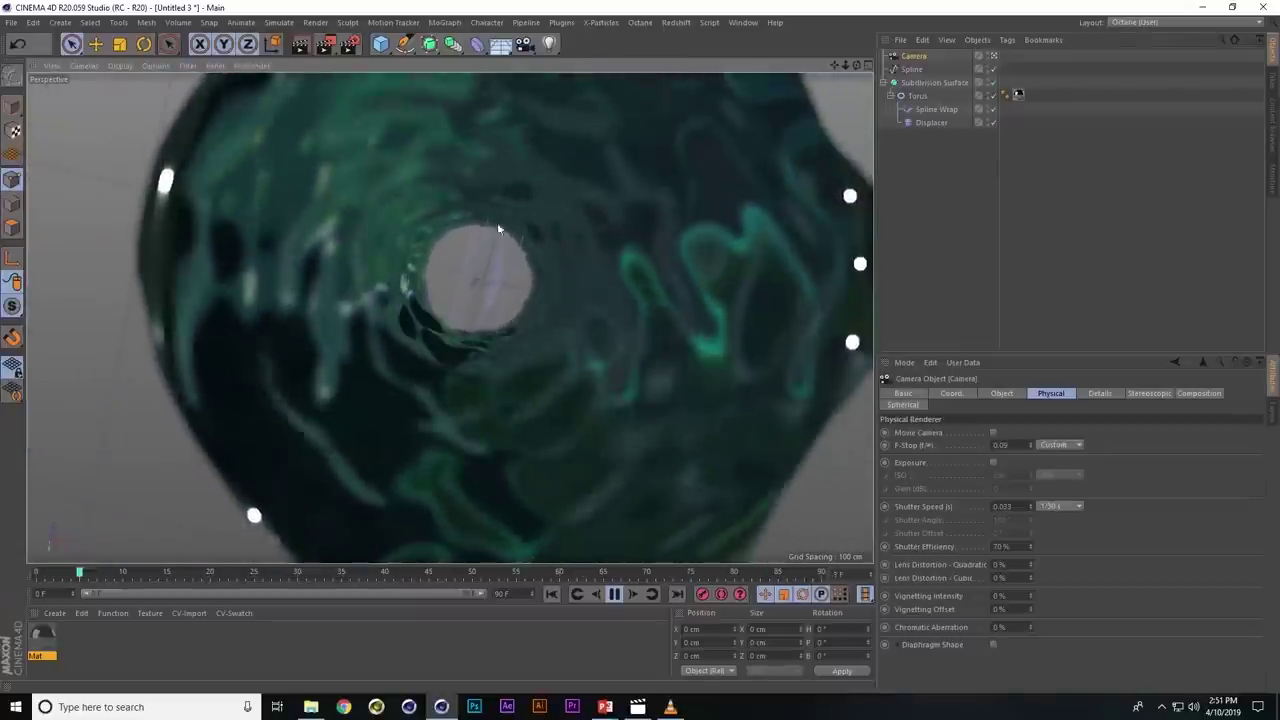
# - Hide all object types with the viewport Filter > None option and reopen Preferences
pyautogui.click(188, 66)
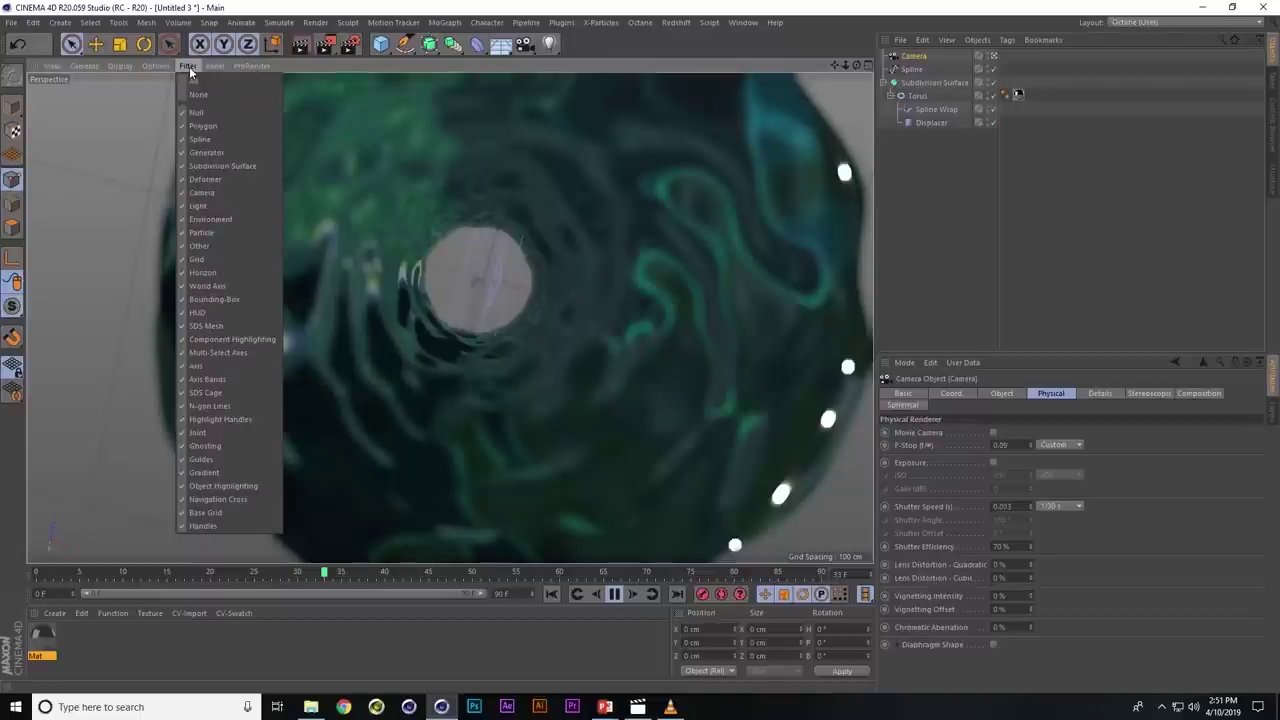
pyautogui.click(199, 94)
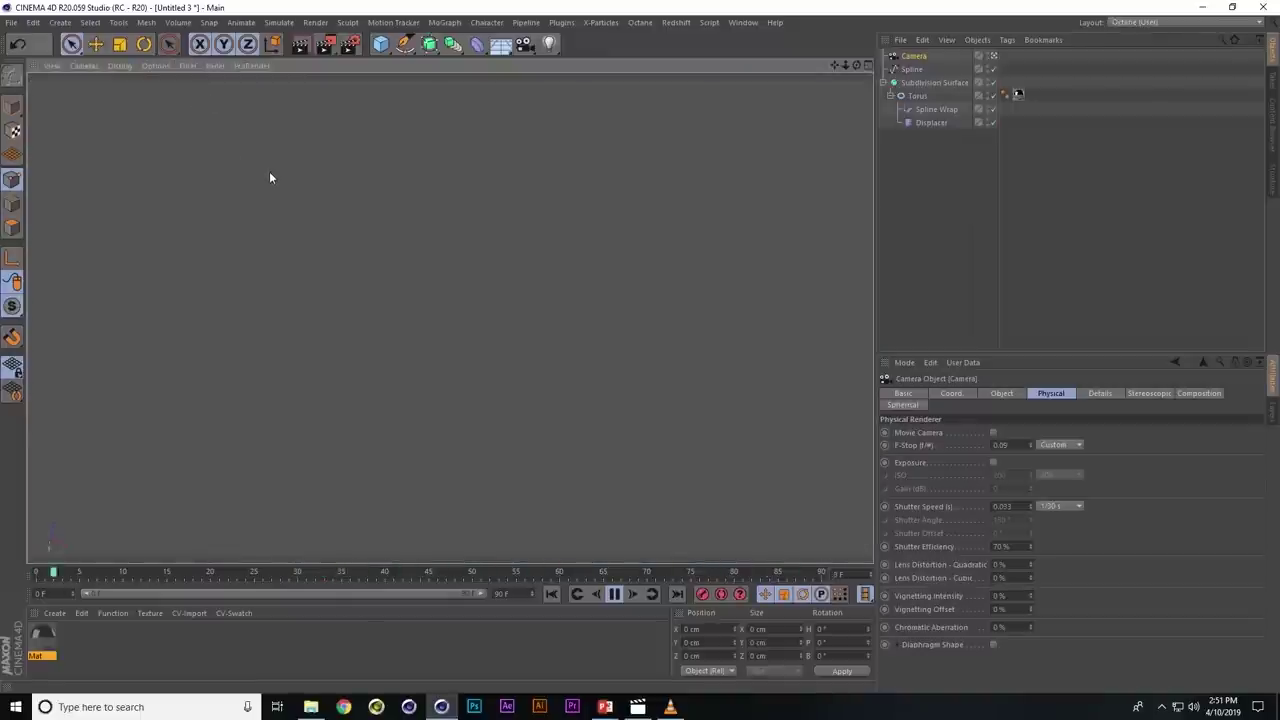
pyautogui.hotkey('ctrl', 'e')
pyautogui.scroll(-1, 305, 336)
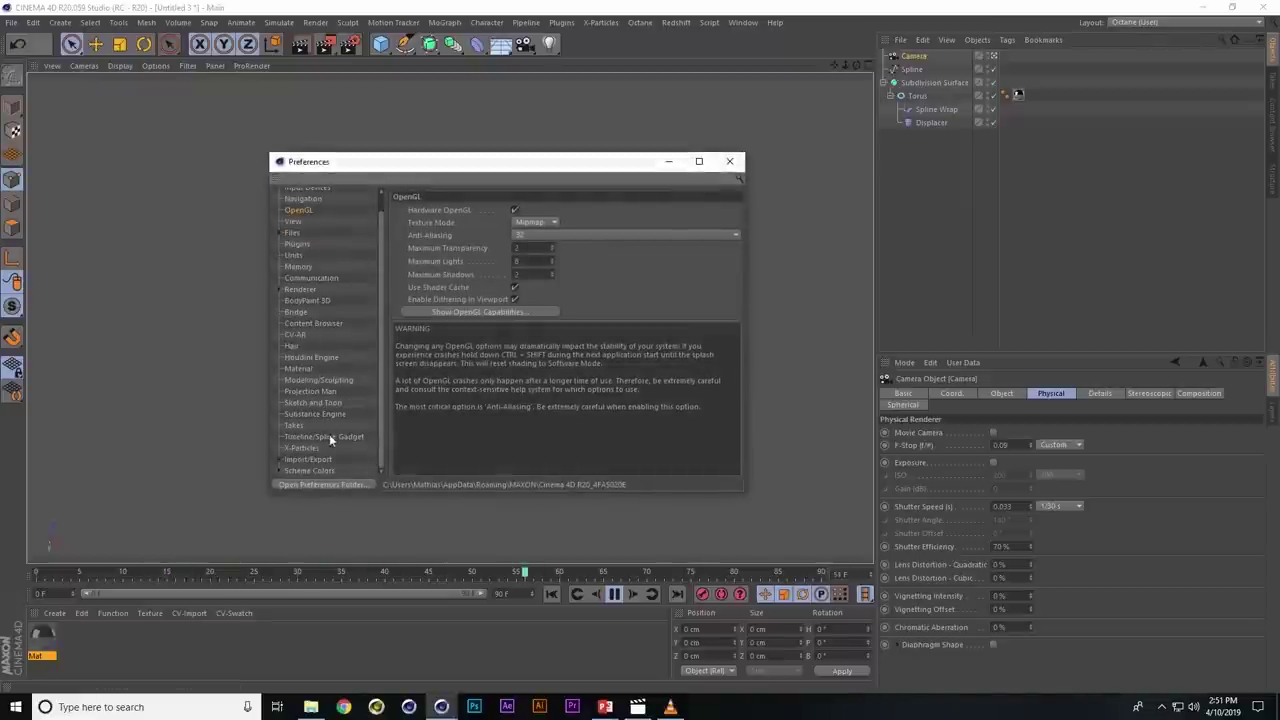
# - Set the Background colour under Scheme Colors > Editor Colors to 3% value
pyautogui.click(304, 469)
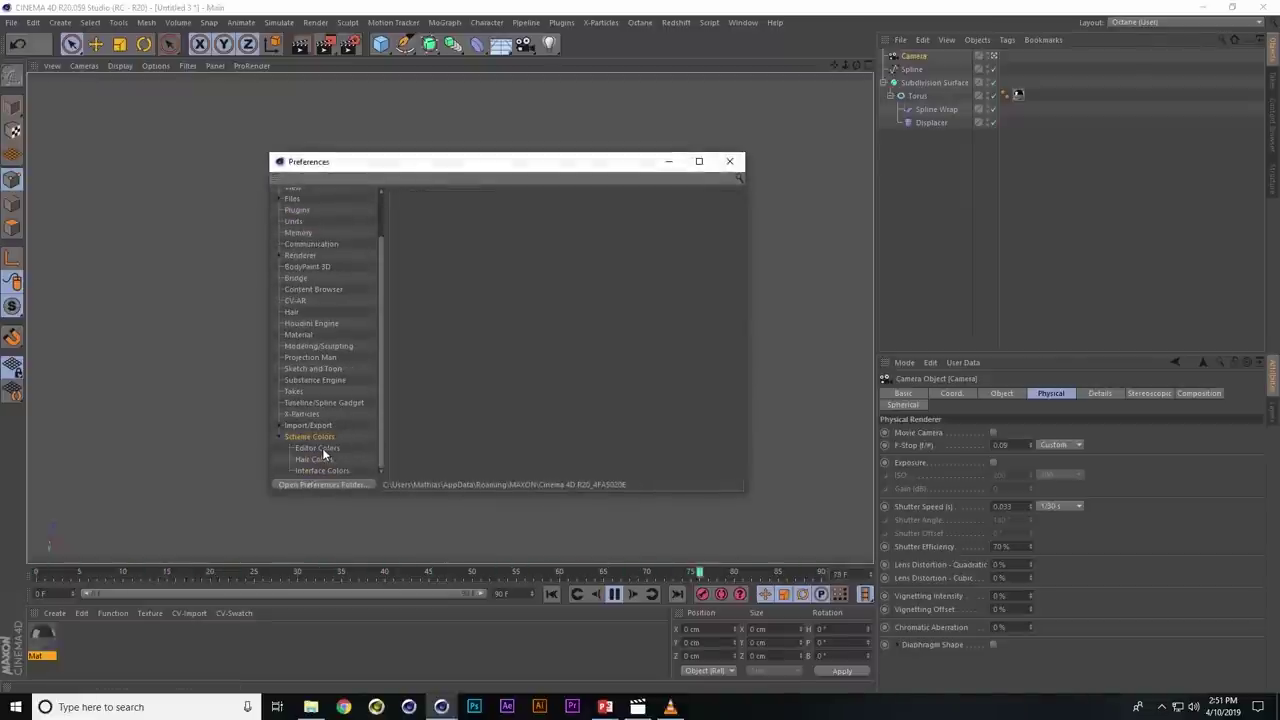
pyautogui.click(324, 450)
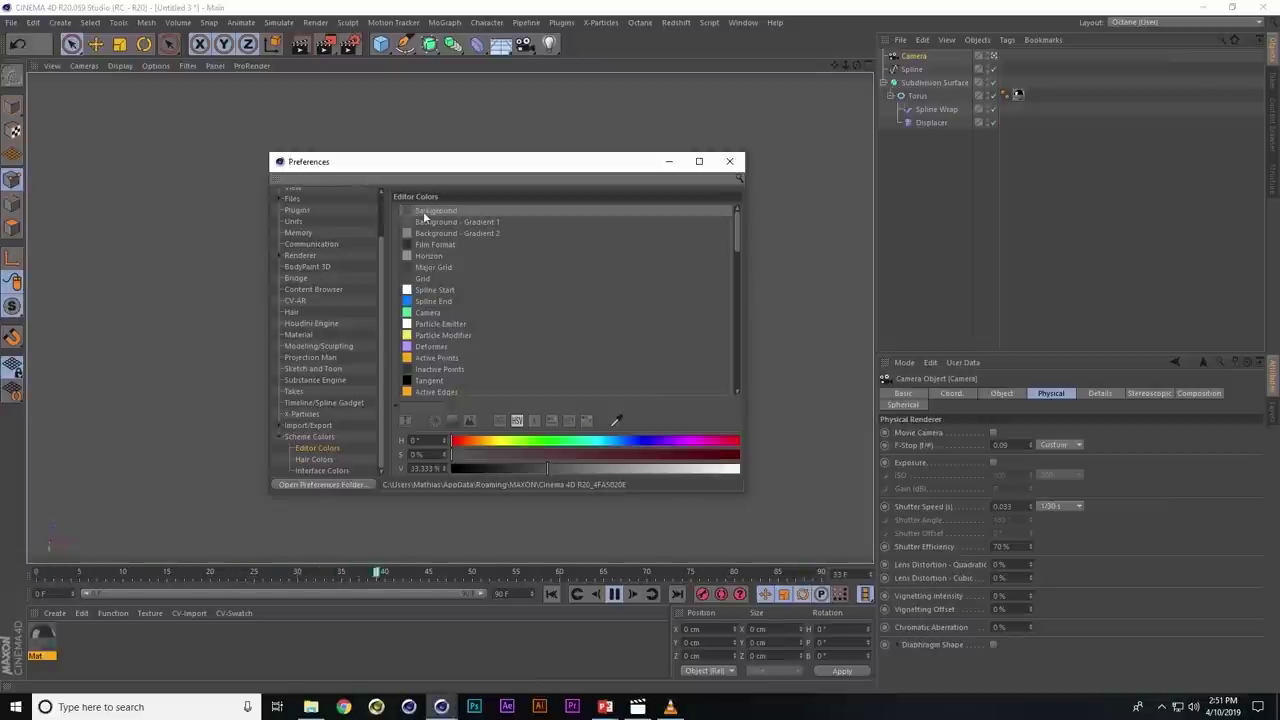
pyautogui.moveTo(408, 170); pyautogui.dragTo(690, 158)
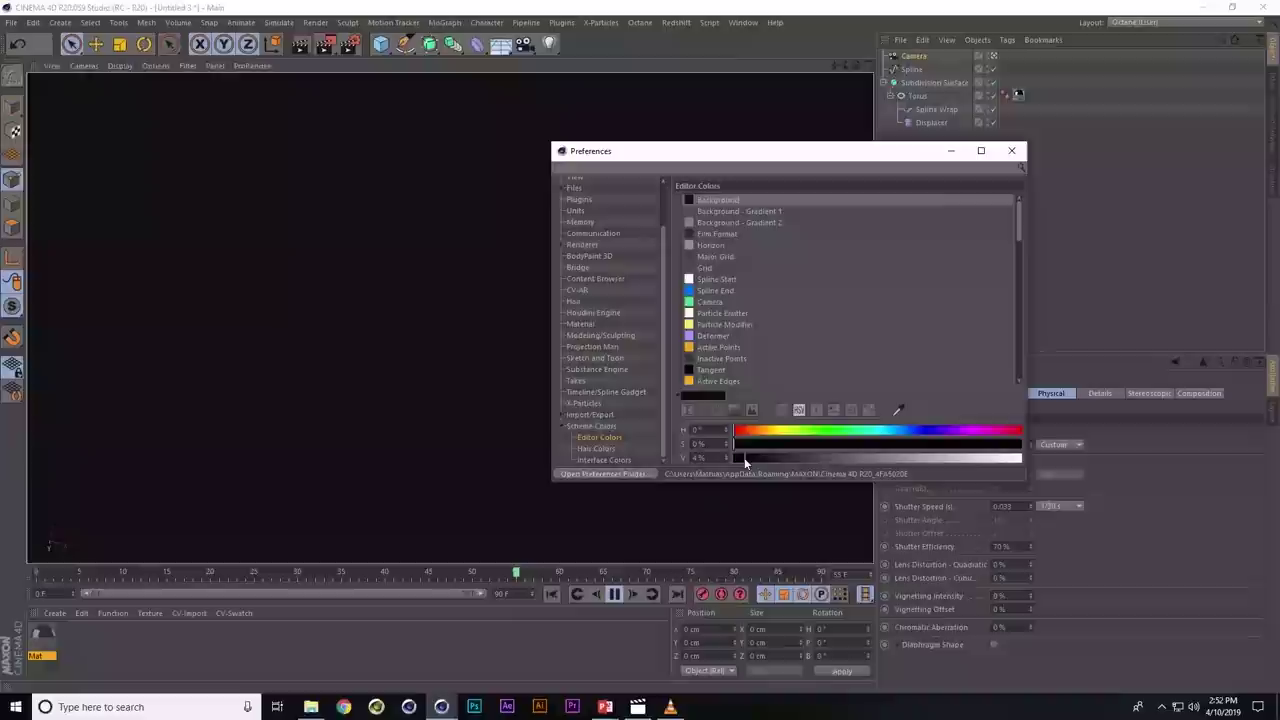
pyautogui.moveTo(752, 458); pyautogui.dragTo(744, 461)
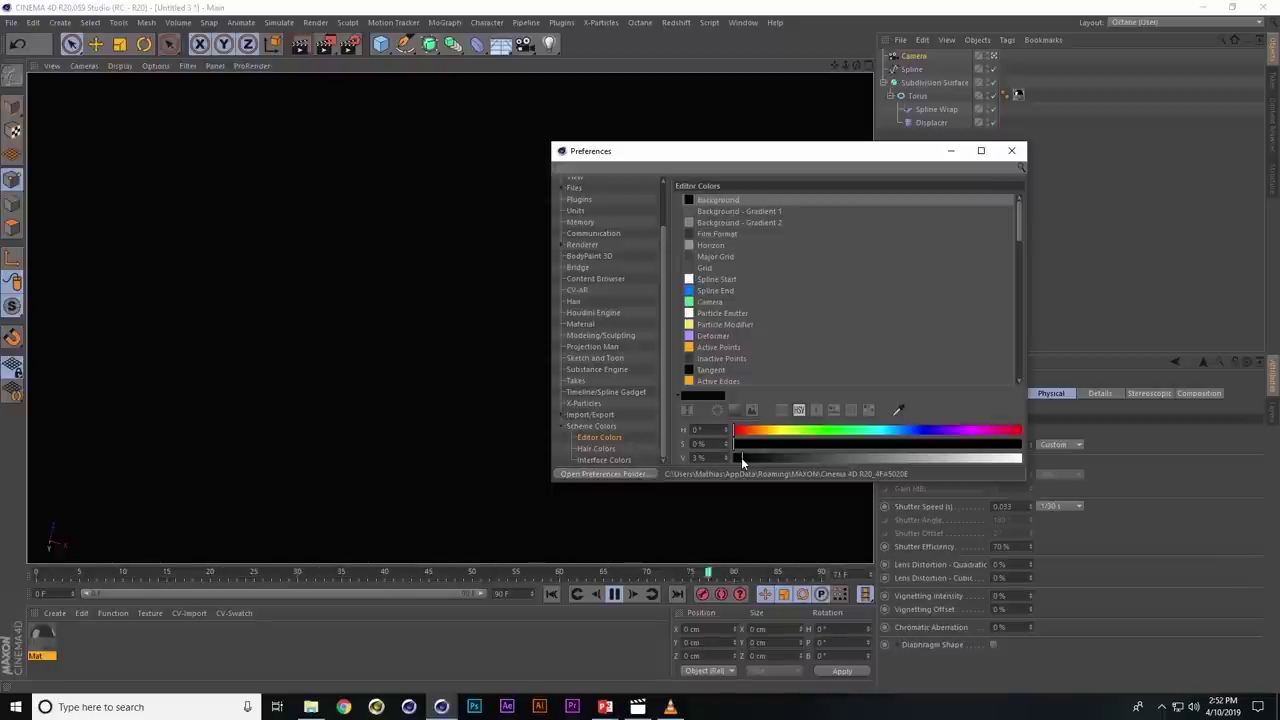
# - Close Preferences and re-enable Polygon, Subdivision Surface and SDS Mesh display in the viewport filter
pyautogui.click(1013, 151)
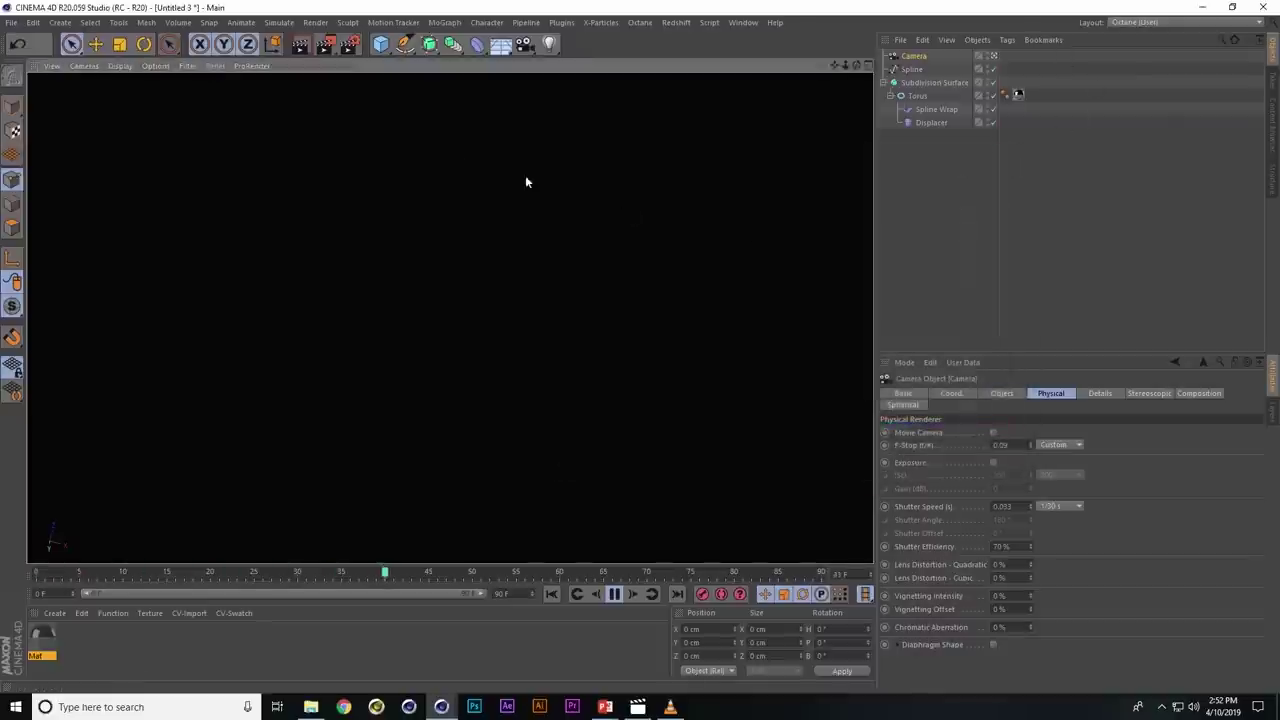
pyautogui.click(190, 66)
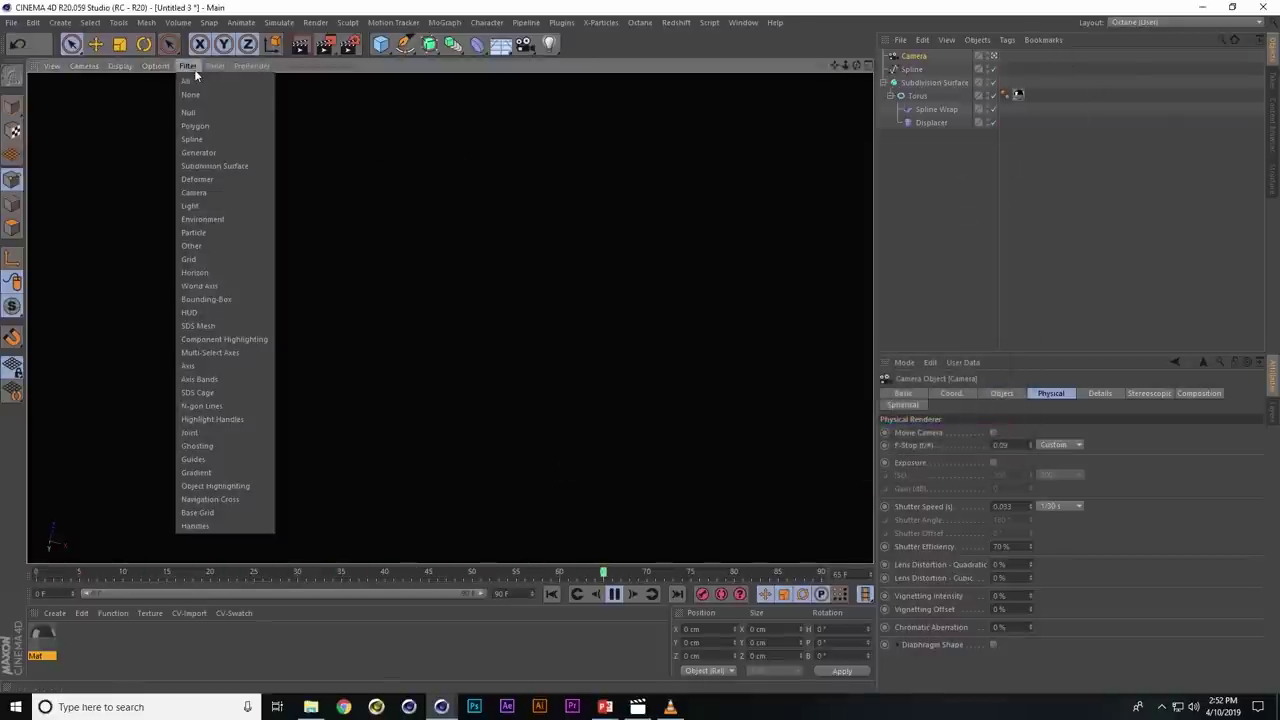
pyautogui.click(209, 127)
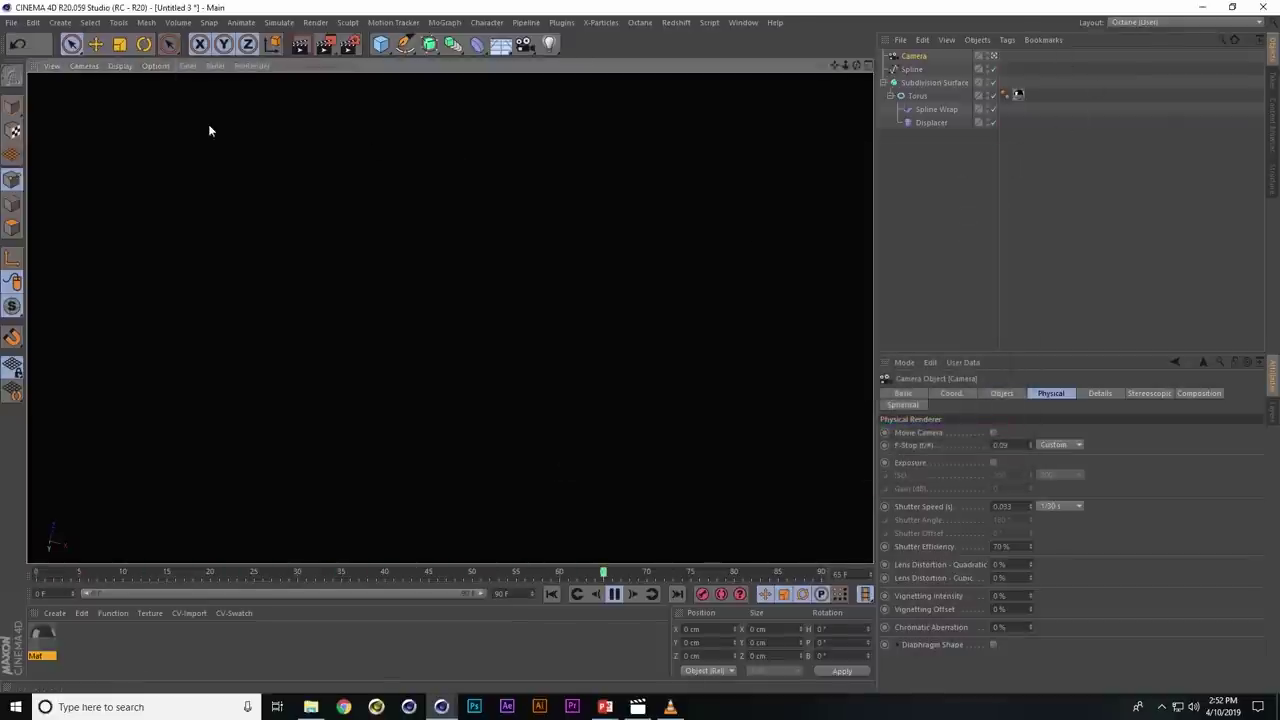
pyautogui.click(190, 66)
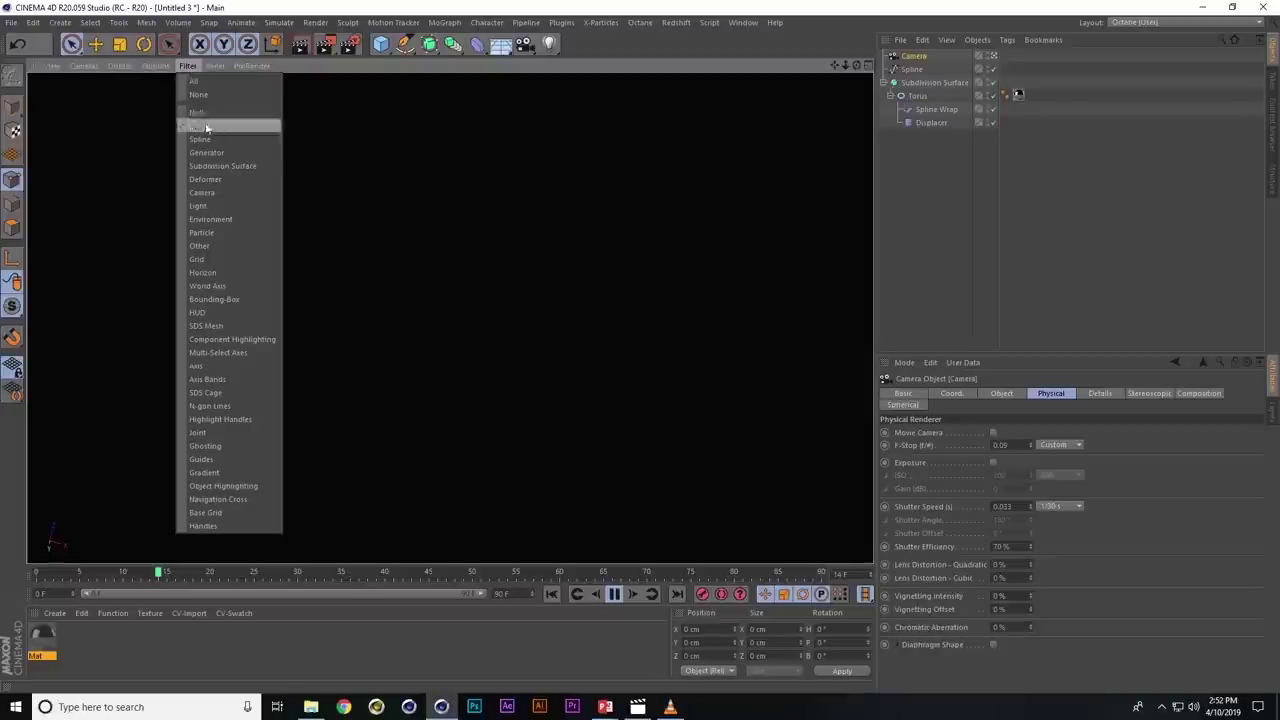
pyautogui.click(227, 170)
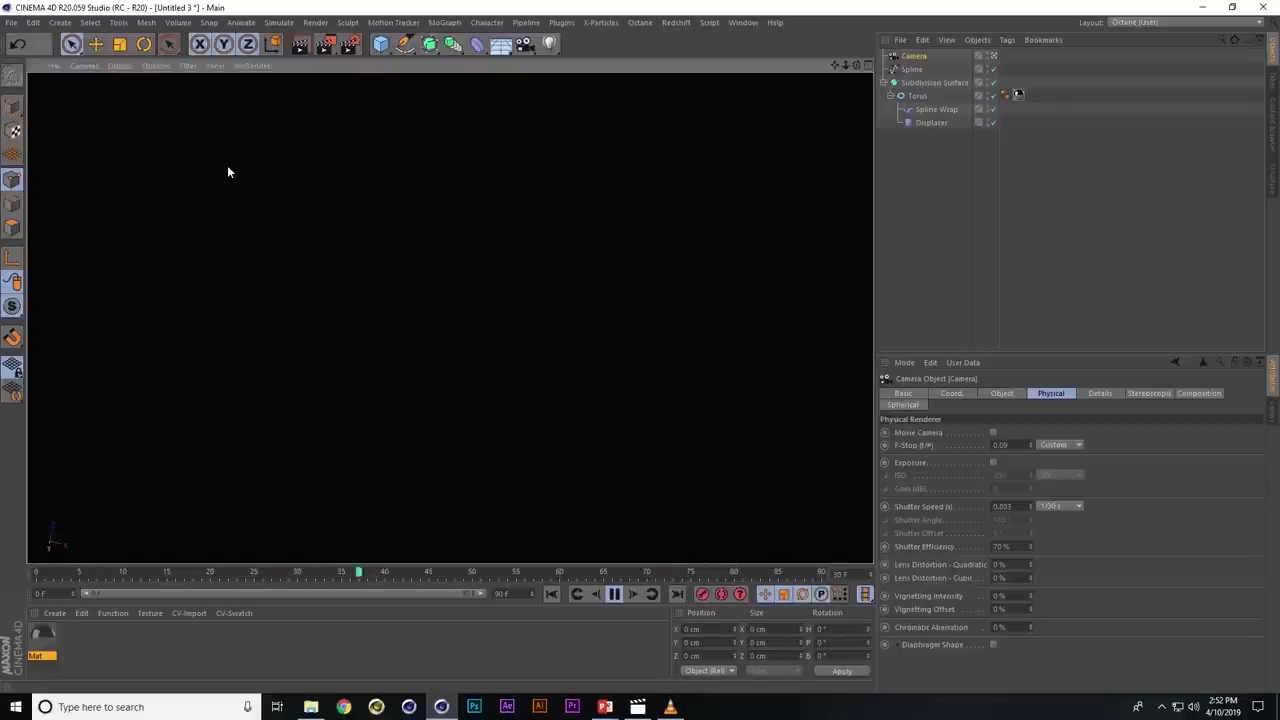
pyautogui.click(187, 65)
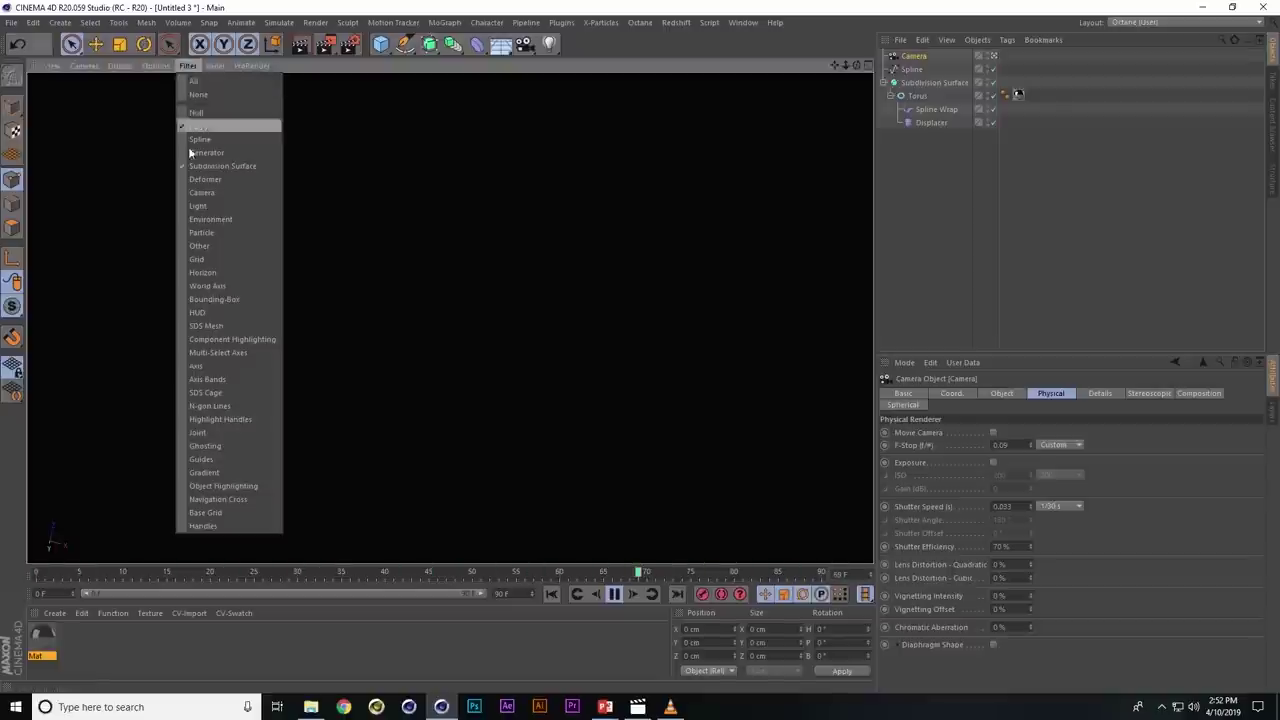
pyautogui.click(240, 325)
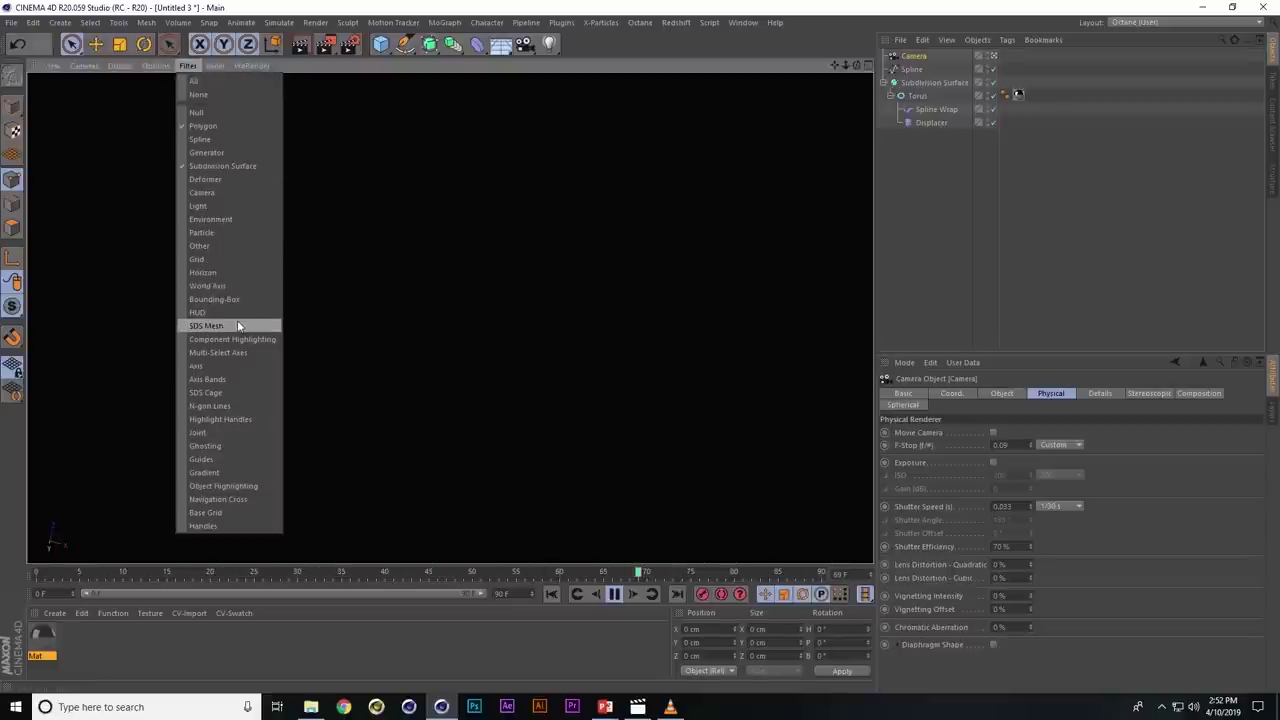
pyautogui.click(187, 65)
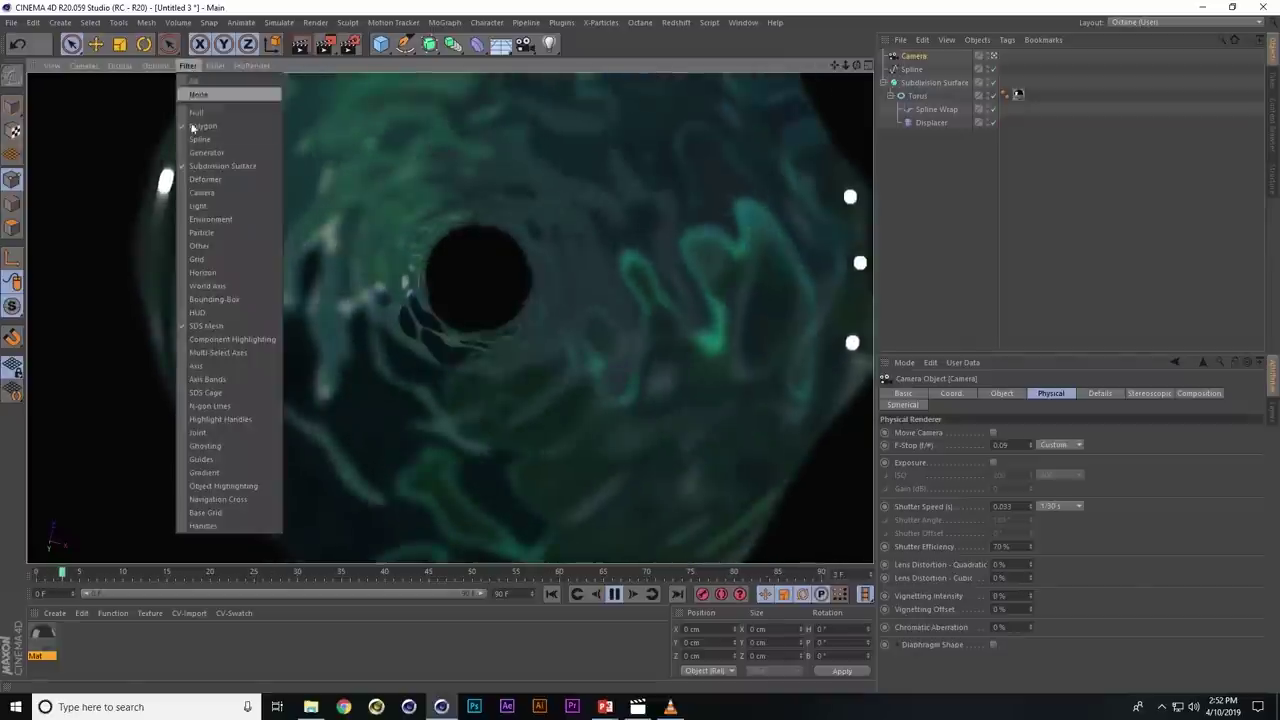
pyautogui.click(235, 171)
pyautogui.click(186, 66)
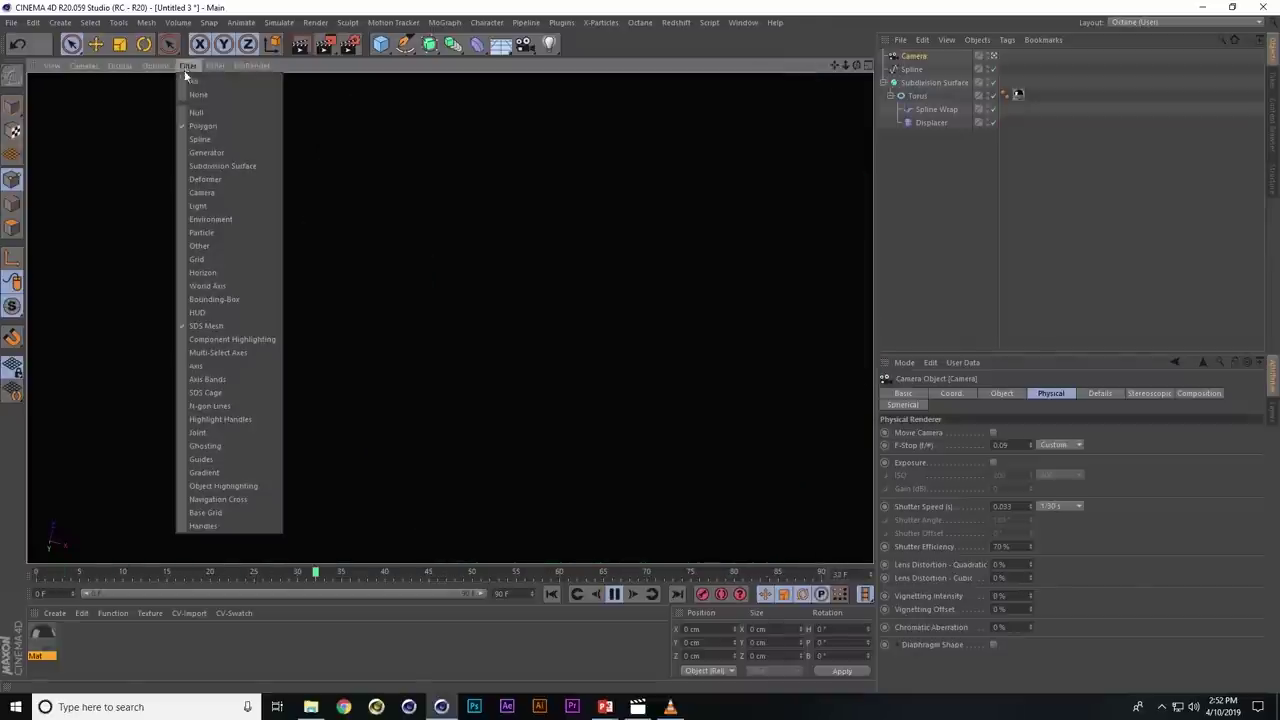
pyautogui.click(208, 168)
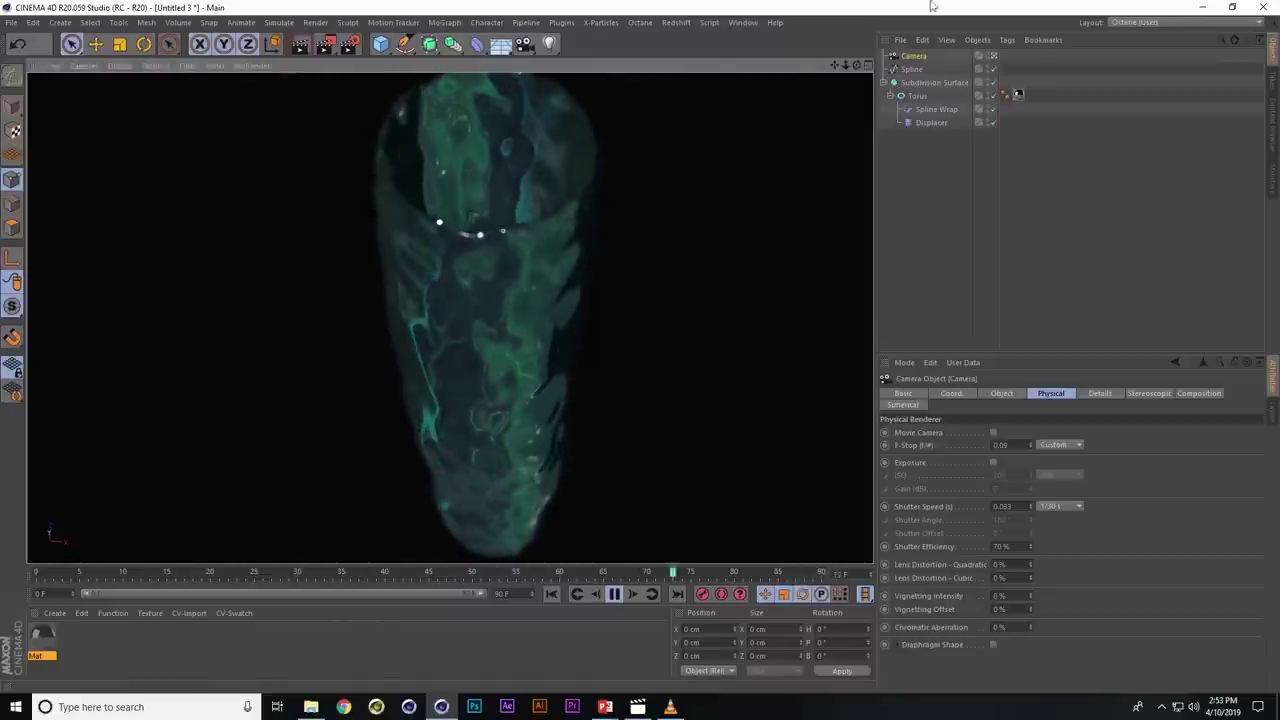
# - Add an Align to Spline tag to the Camera with Spline as its path
pyautogui.rightClick(911, 56)
pyautogui.moveTo(958, 51)
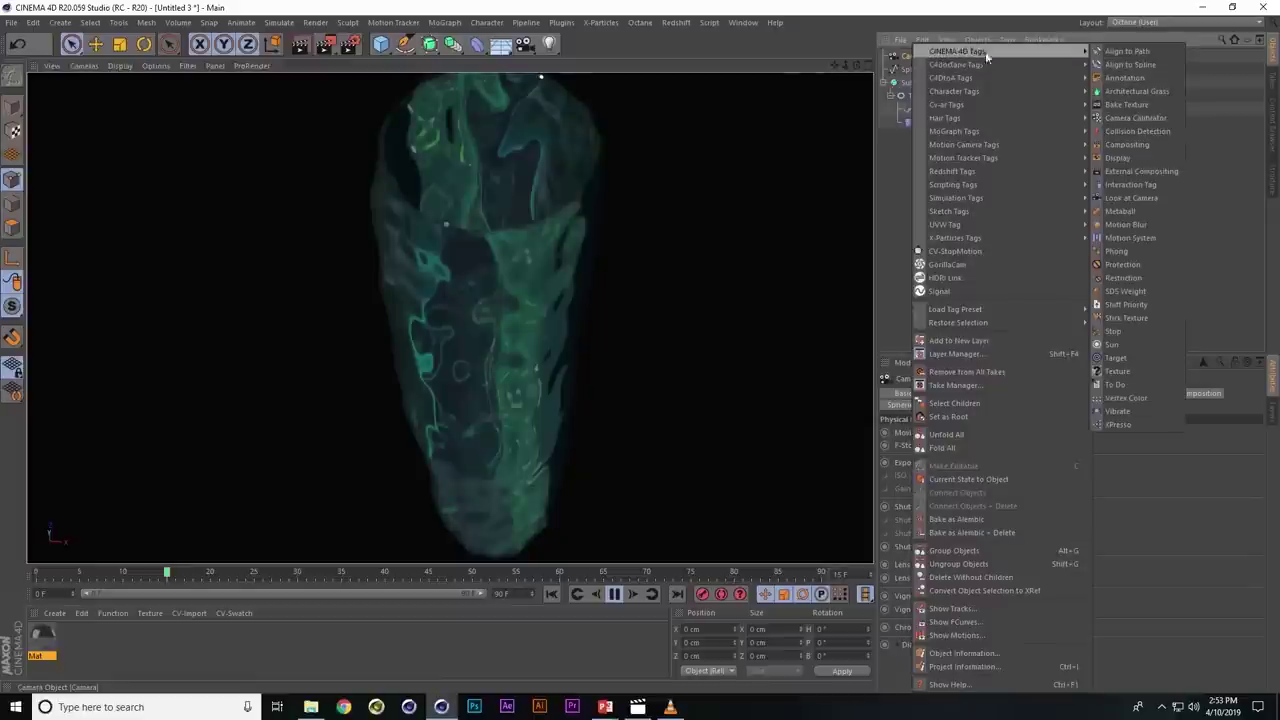
pyautogui.click(1130, 64)
pyautogui.moveTo(928, 73); pyautogui.dragTo(957, 168)
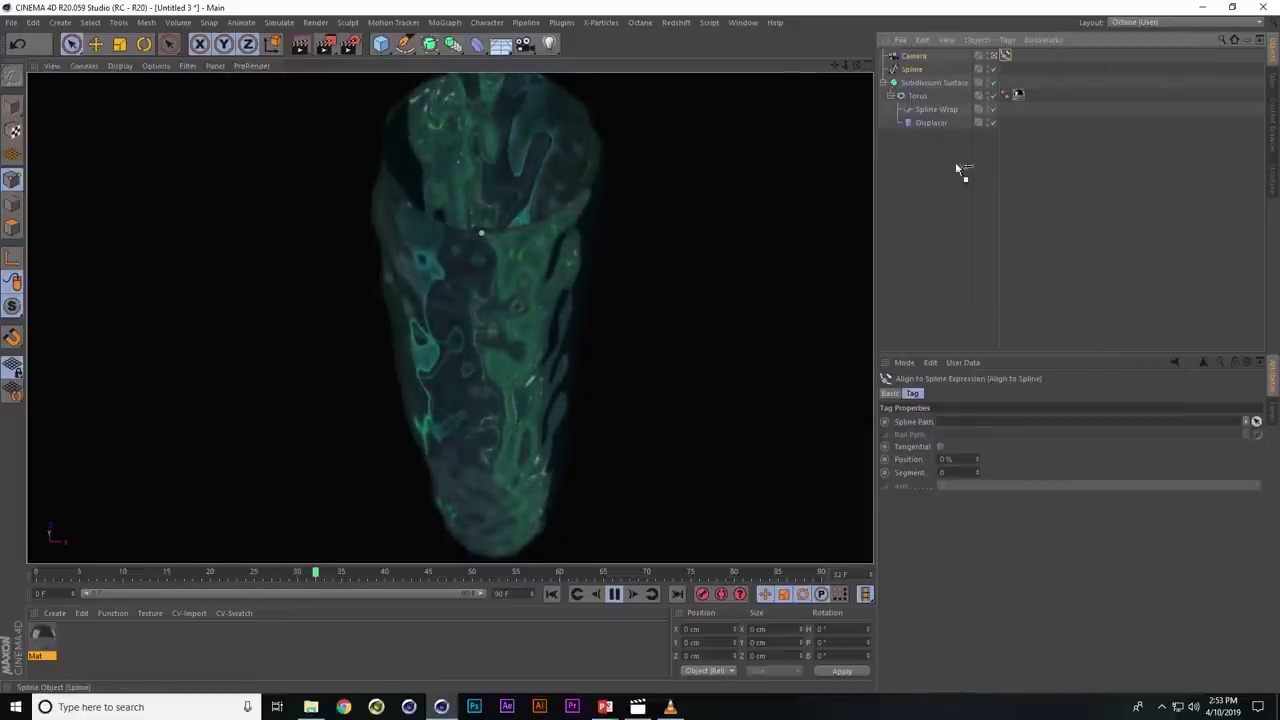
pyautogui.moveTo(958, 430); pyautogui.dragTo(957, 429)
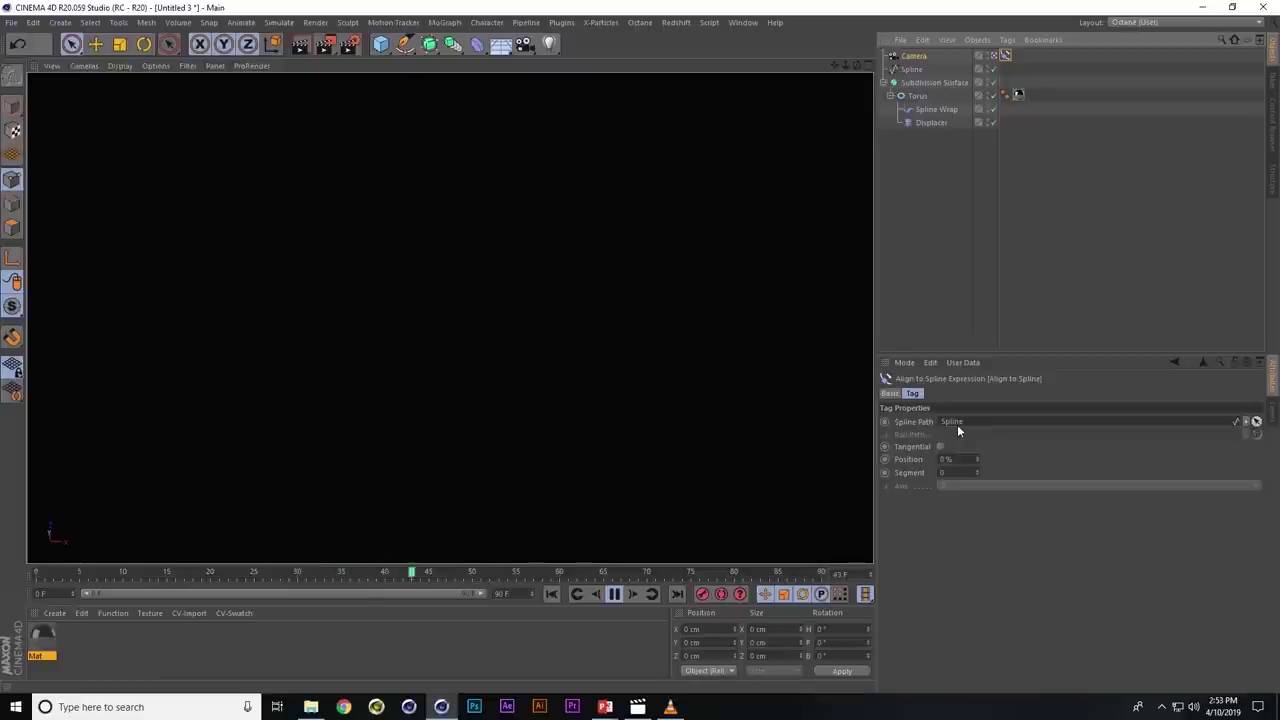
# - Try the tag's Position and Tangential settings to place the camera along the spline
pyautogui.click(914, 58)
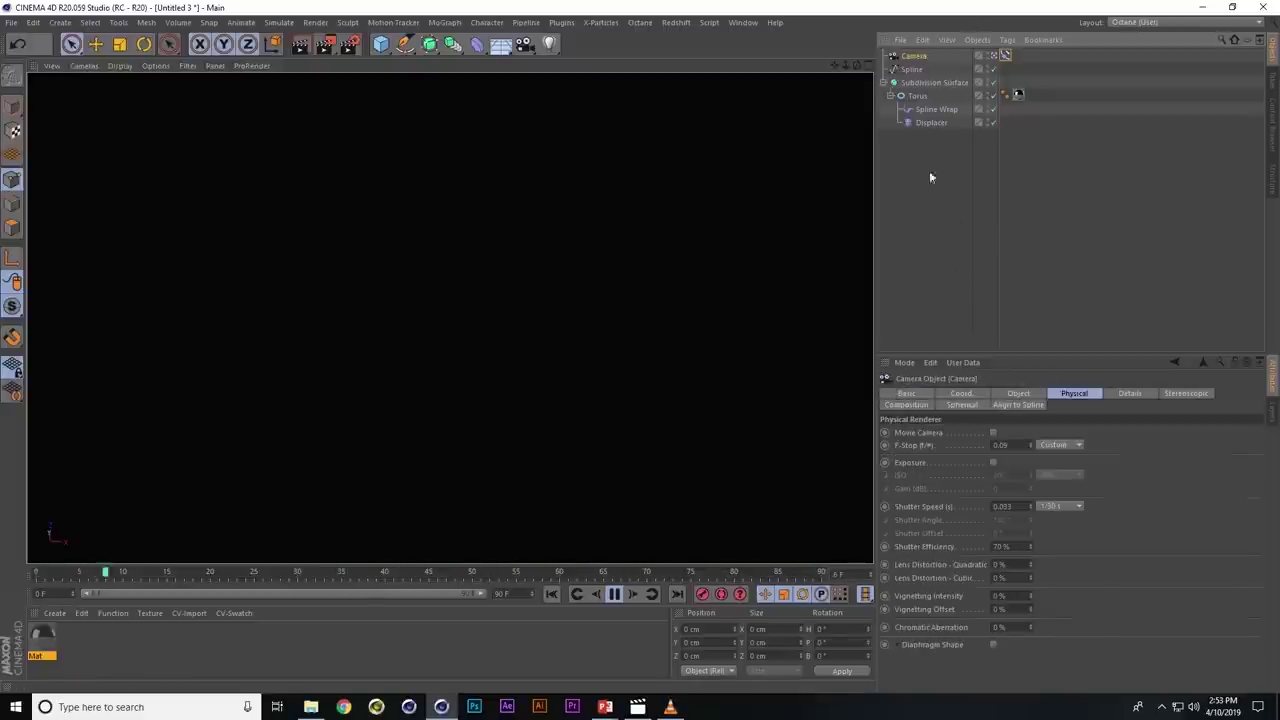
pyautogui.click(1006, 56)
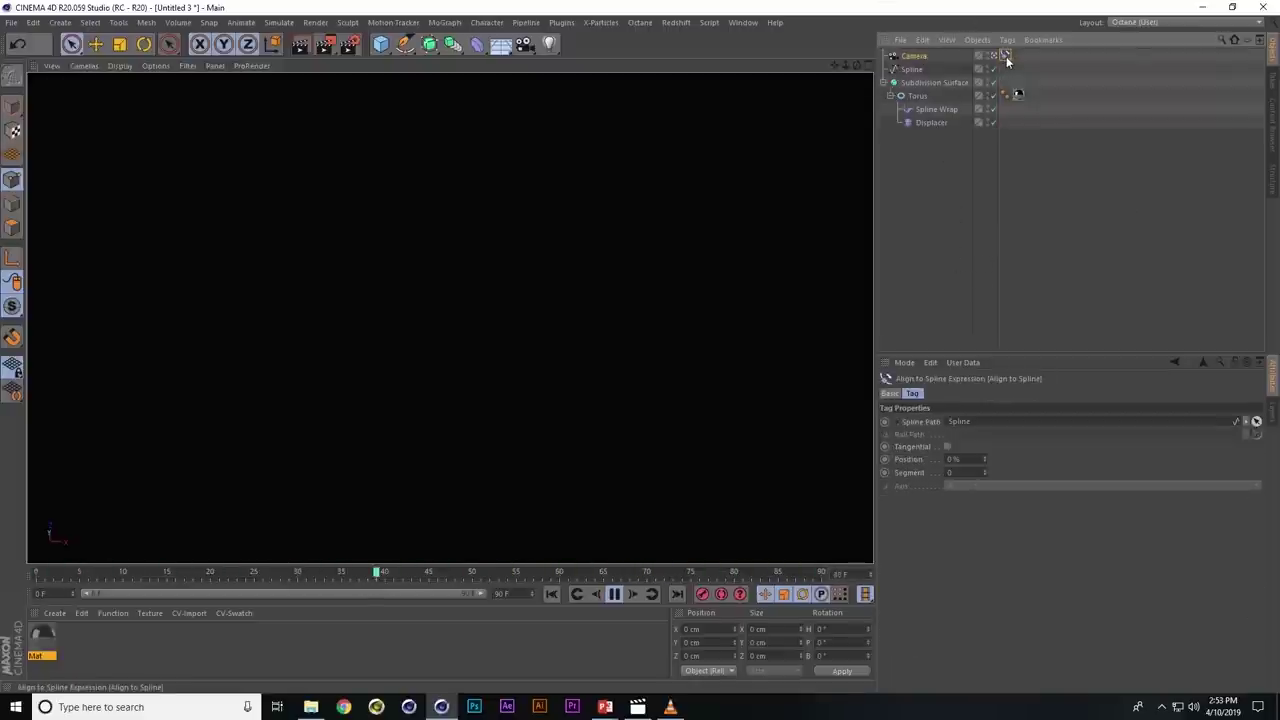
pyautogui.moveTo(986, 458); pyautogui.dragTo(974, 335)
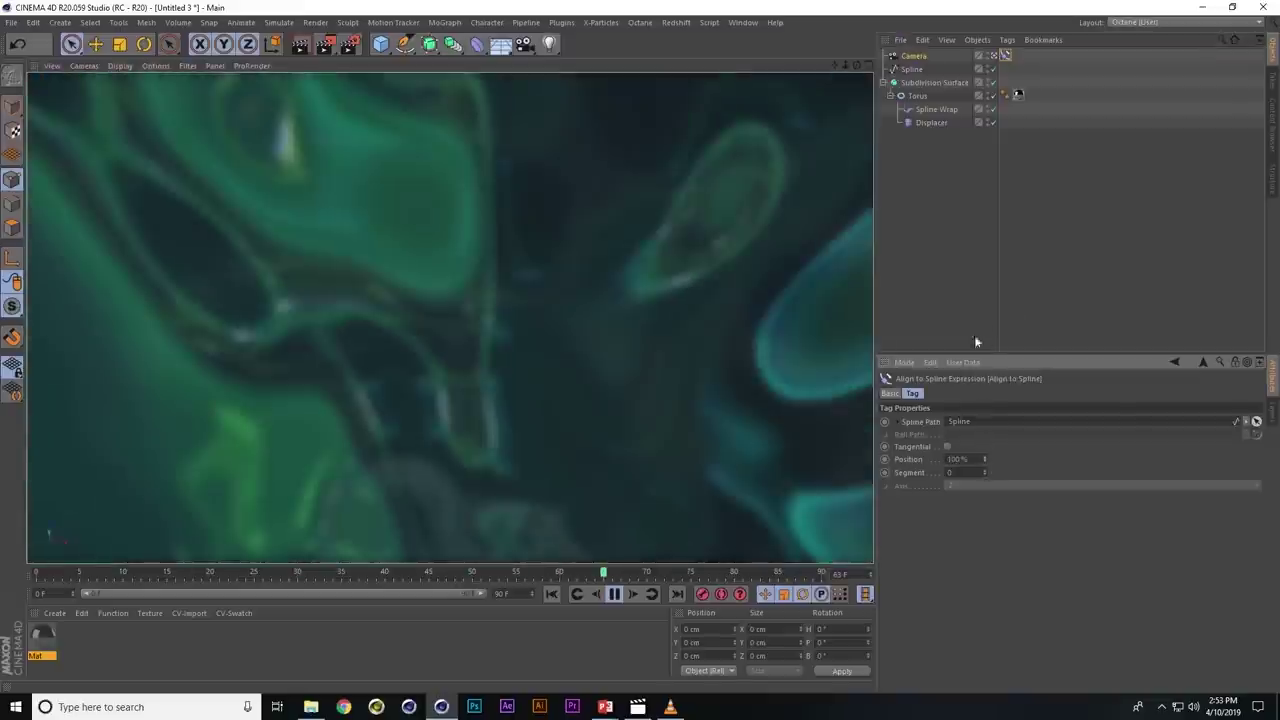
pyautogui.click(947, 446)
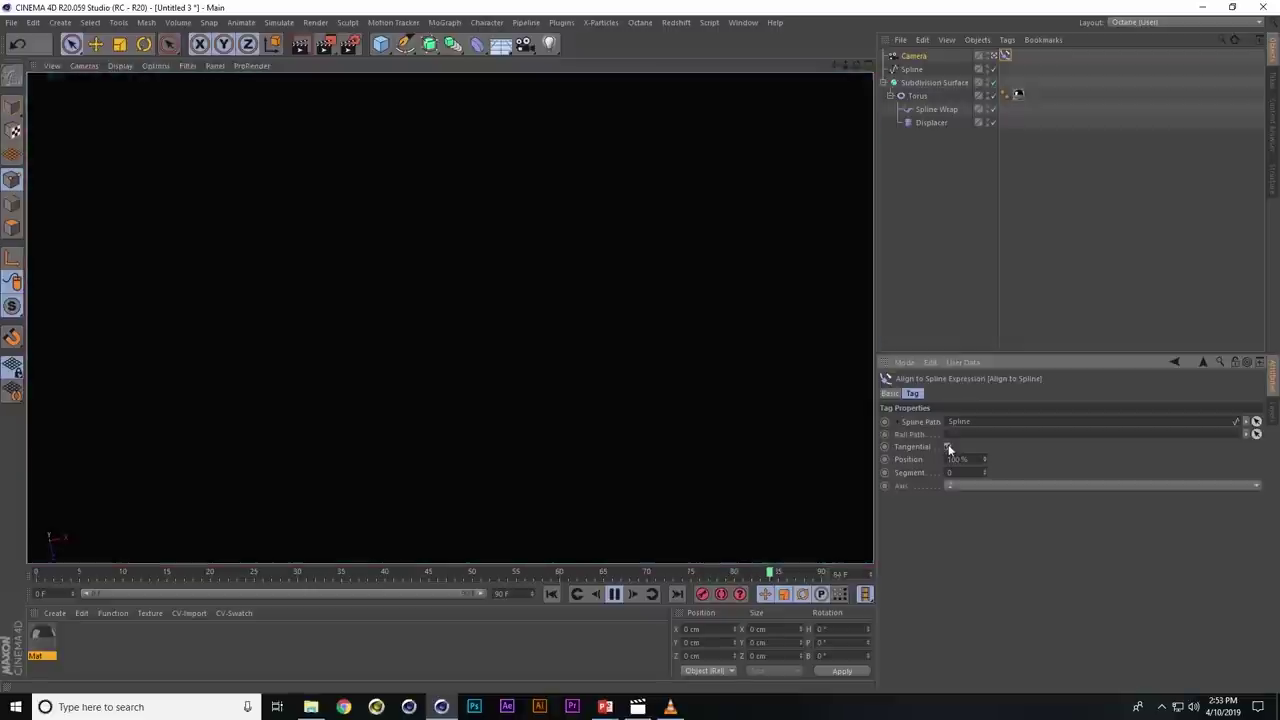
pyautogui.click(947, 448)
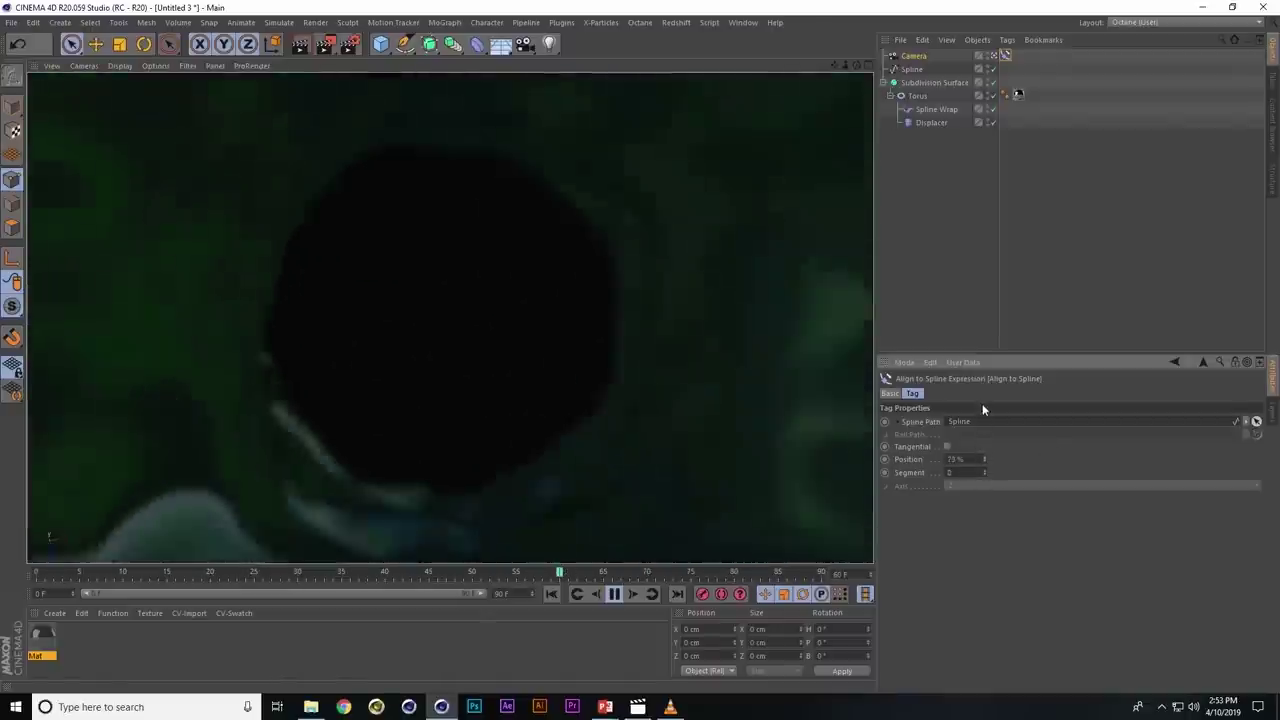
pyautogui.moveTo(985, 459); pyautogui.dragTo(977, 476)
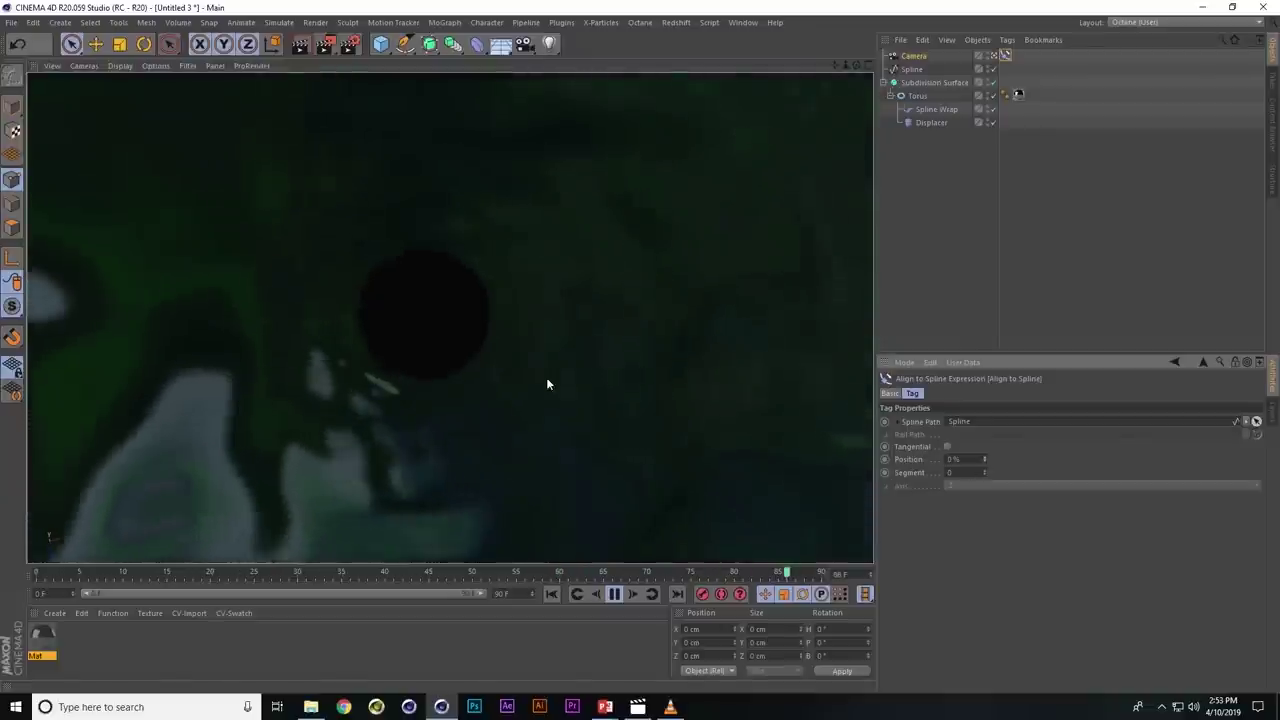
pyautogui.click(912, 56)
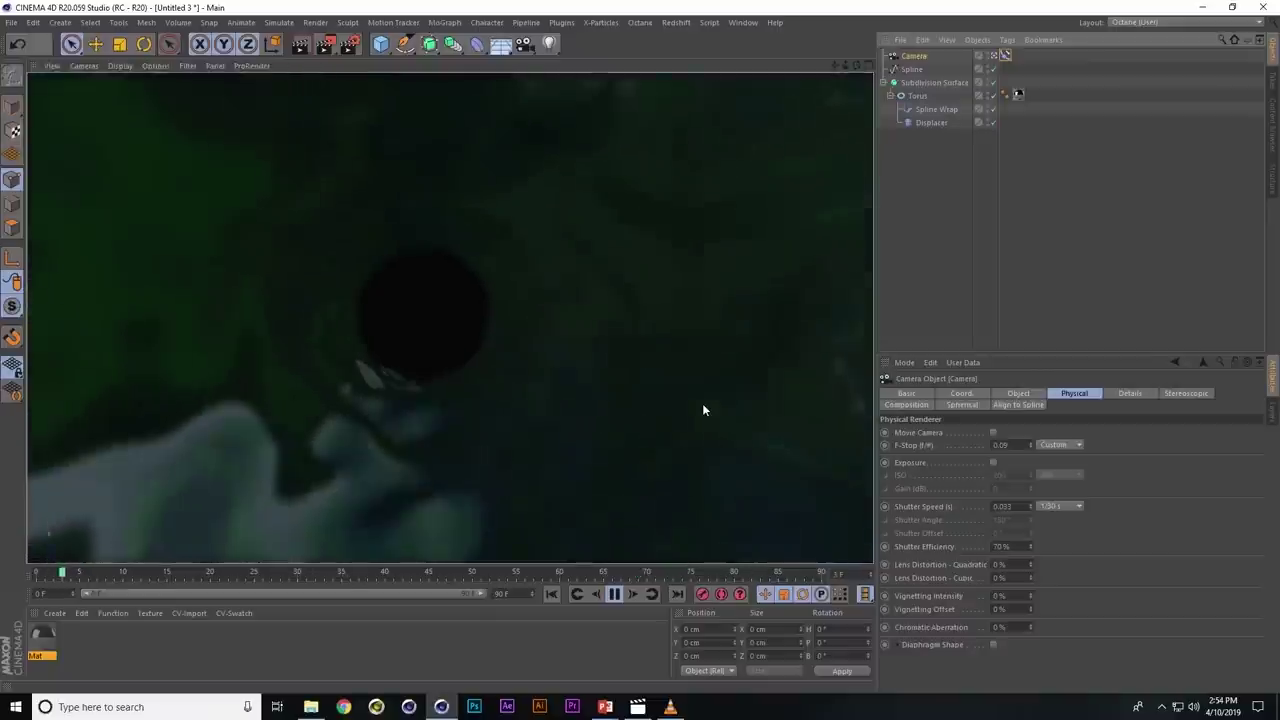
# - Enable Spline display in the viewport Filter menu
pyautogui.click(912, 70)
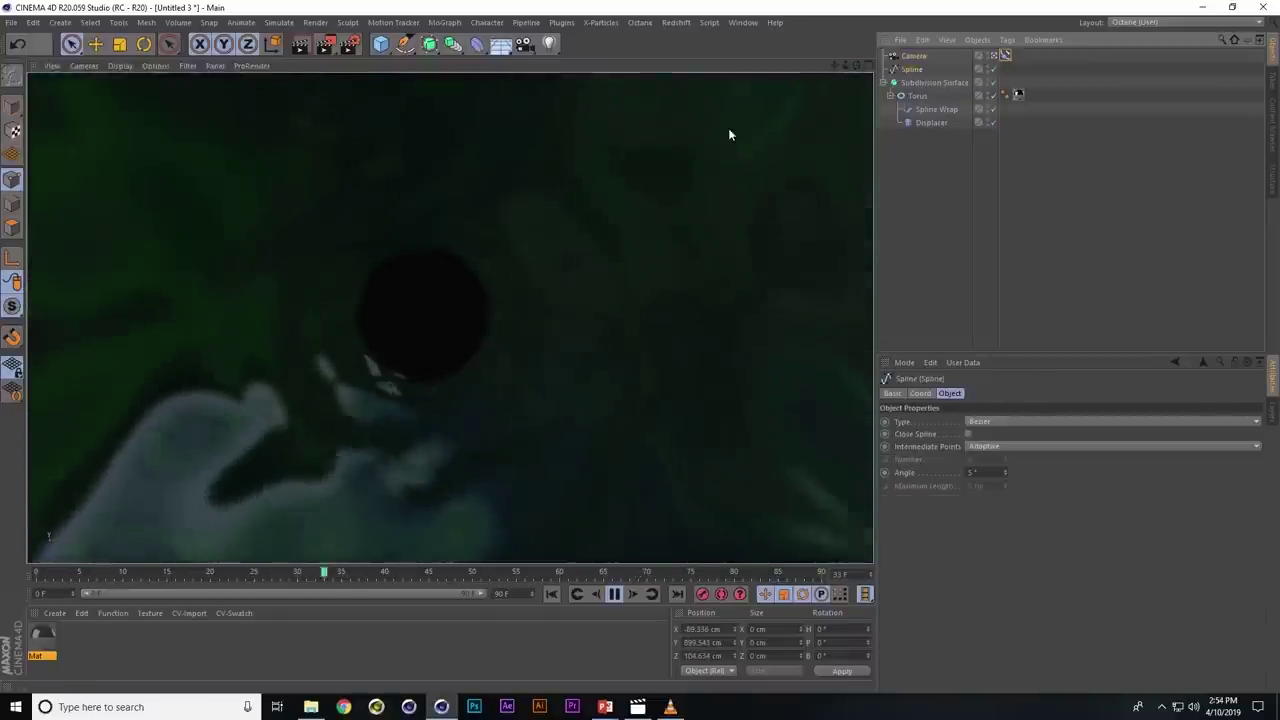
pyautogui.click(184, 66)
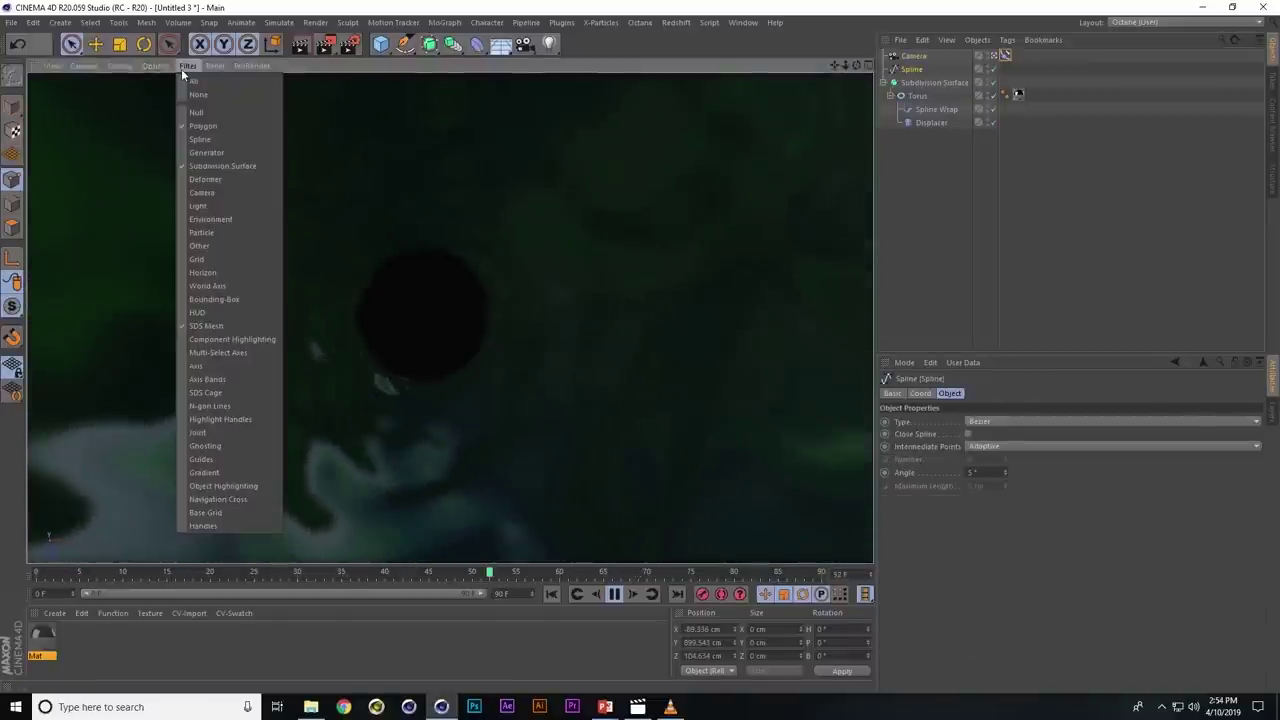
pyautogui.click(205, 141)
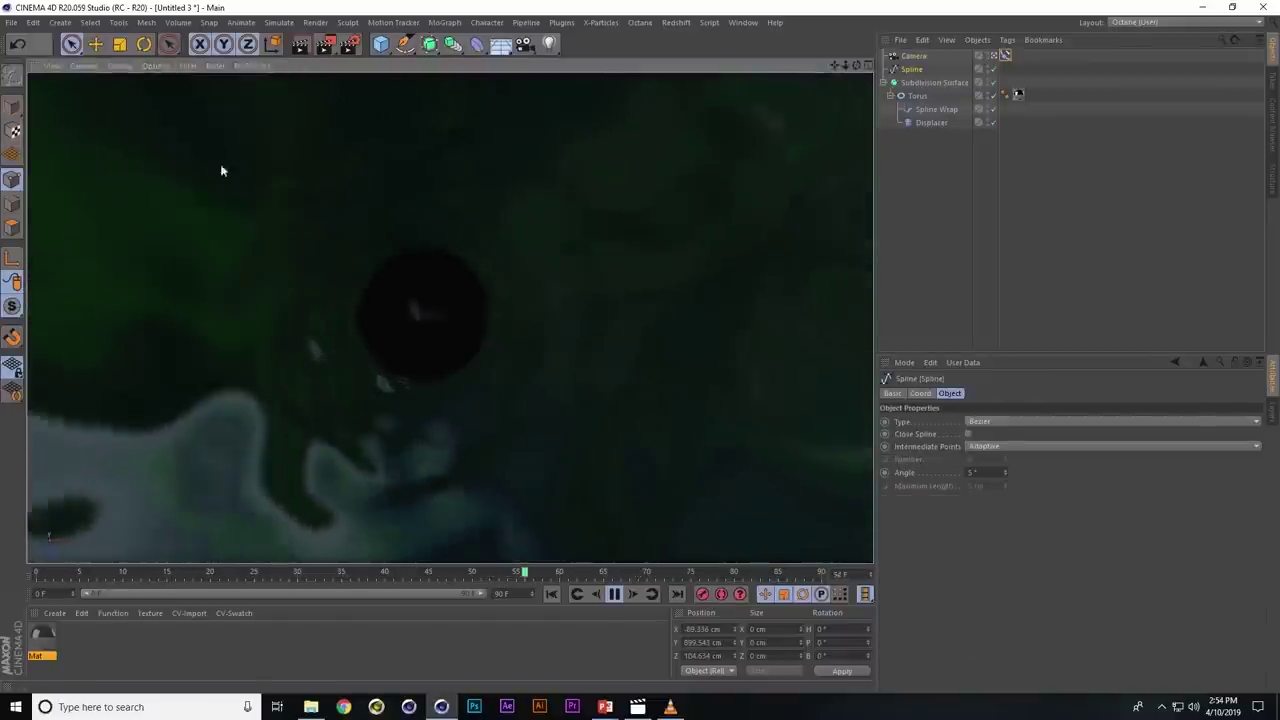
pyautogui.click(187, 66)
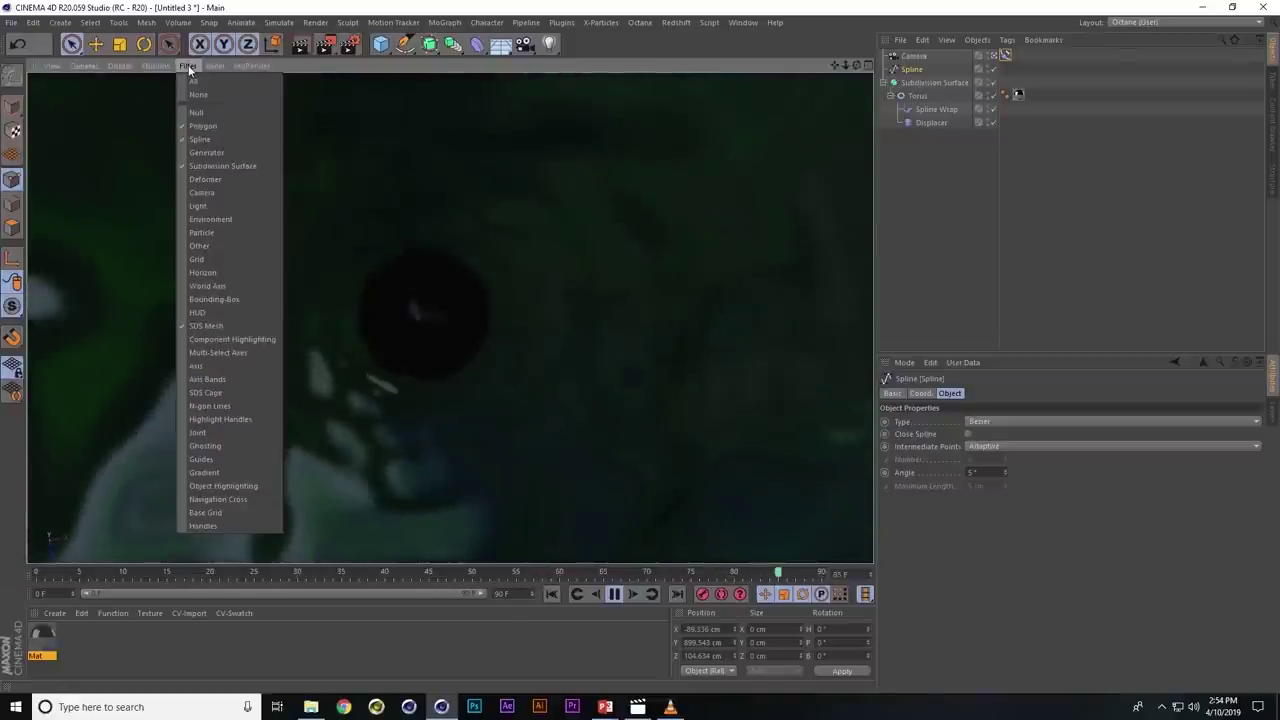
pyautogui.click(214, 139)
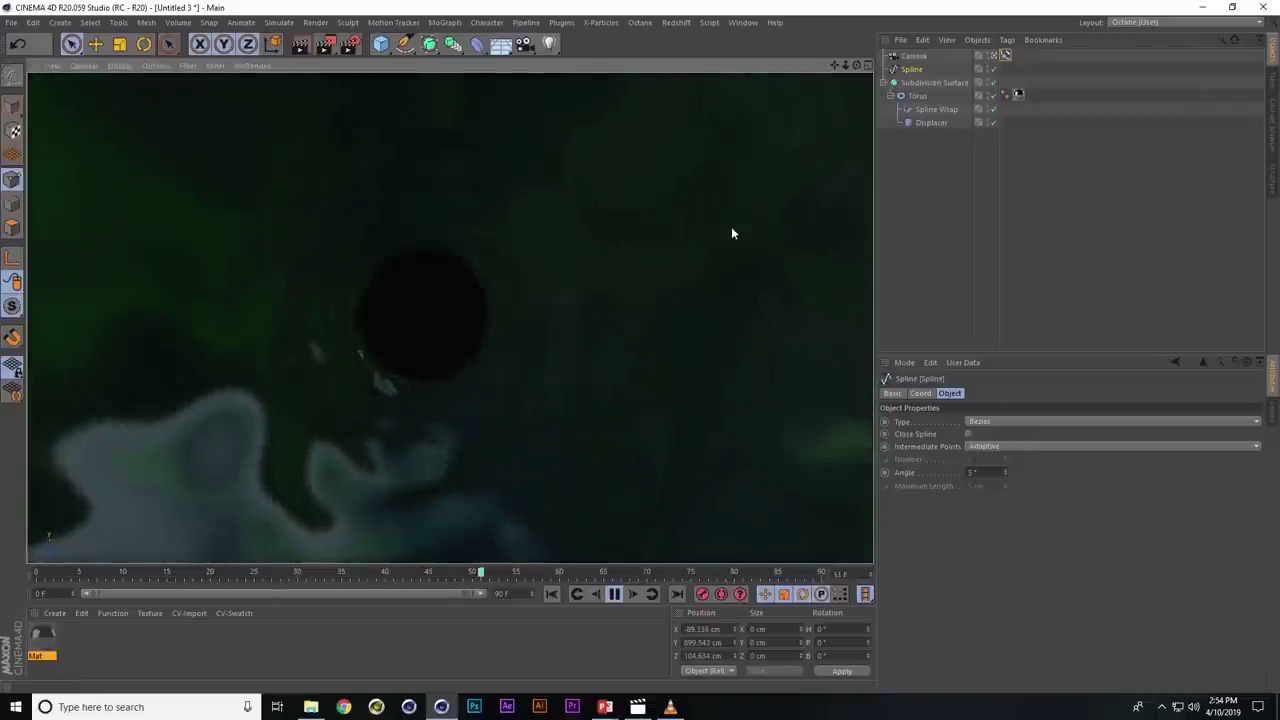
# - Remove the light tag that was accidentally added to the spline
pyautogui.hotkey('shift', 'c')
pyautogui.write('light')
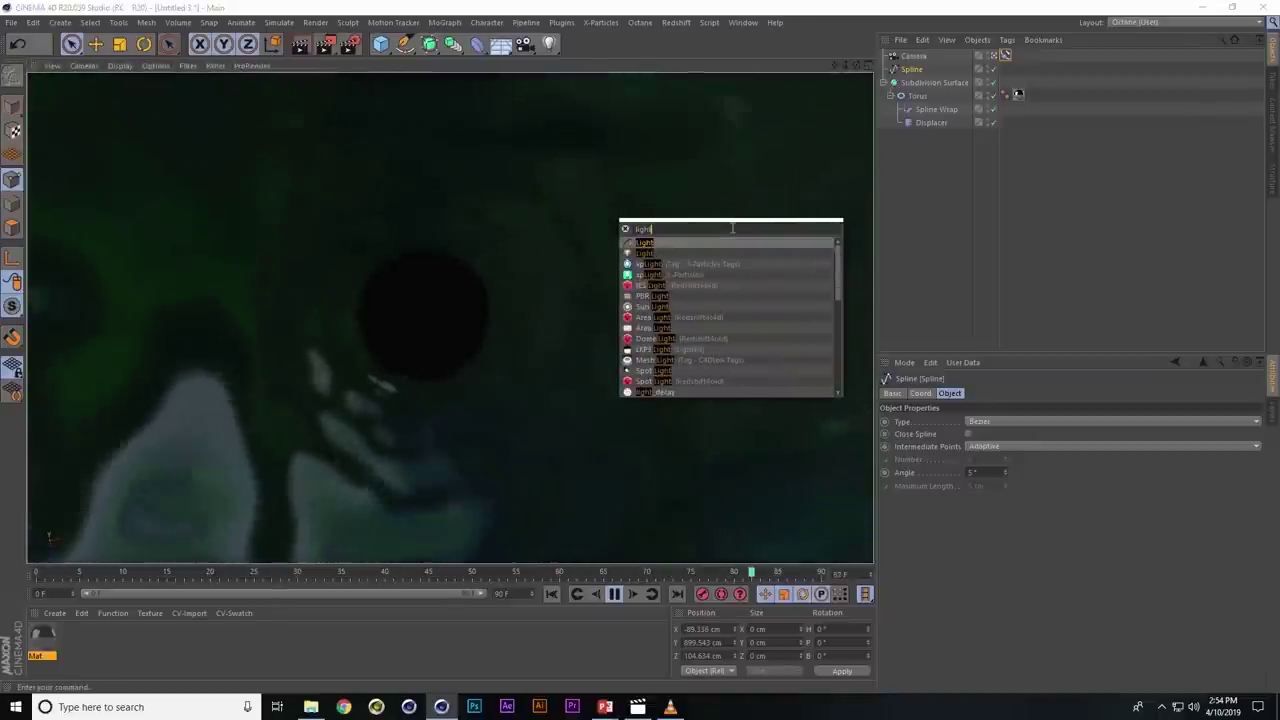
pyautogui.press('Return')
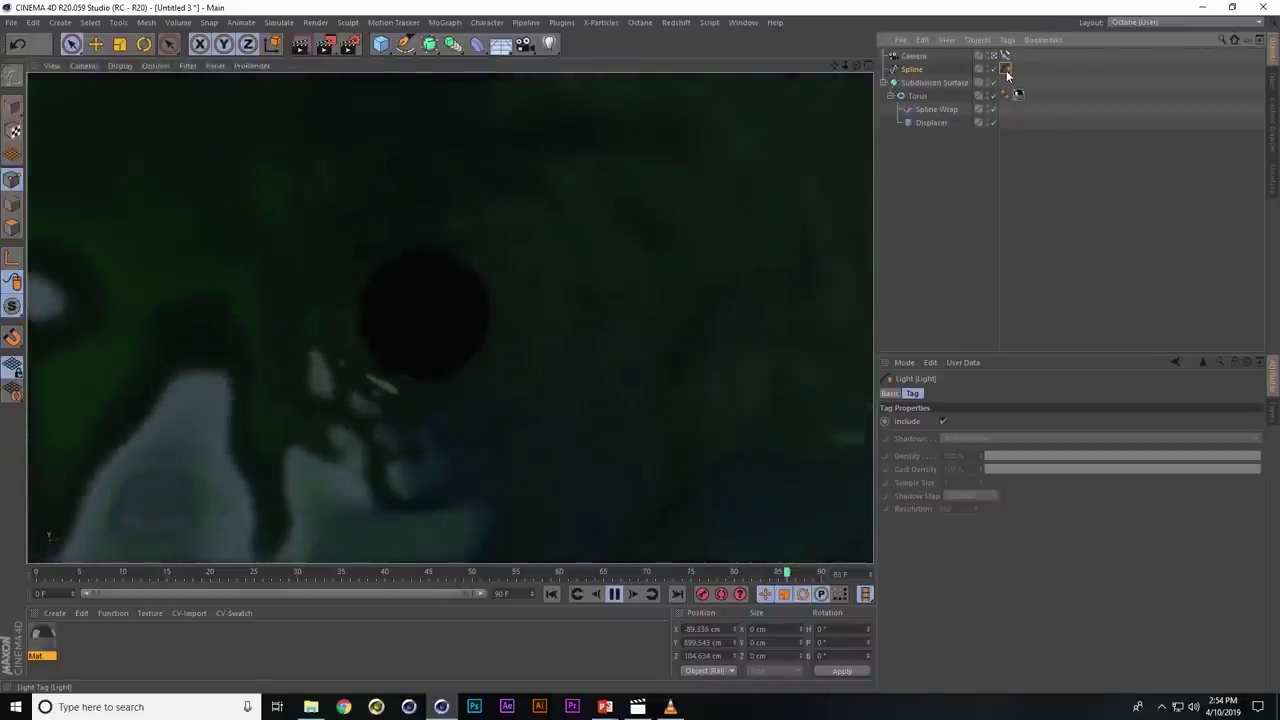
pyautogui.press('Delete')
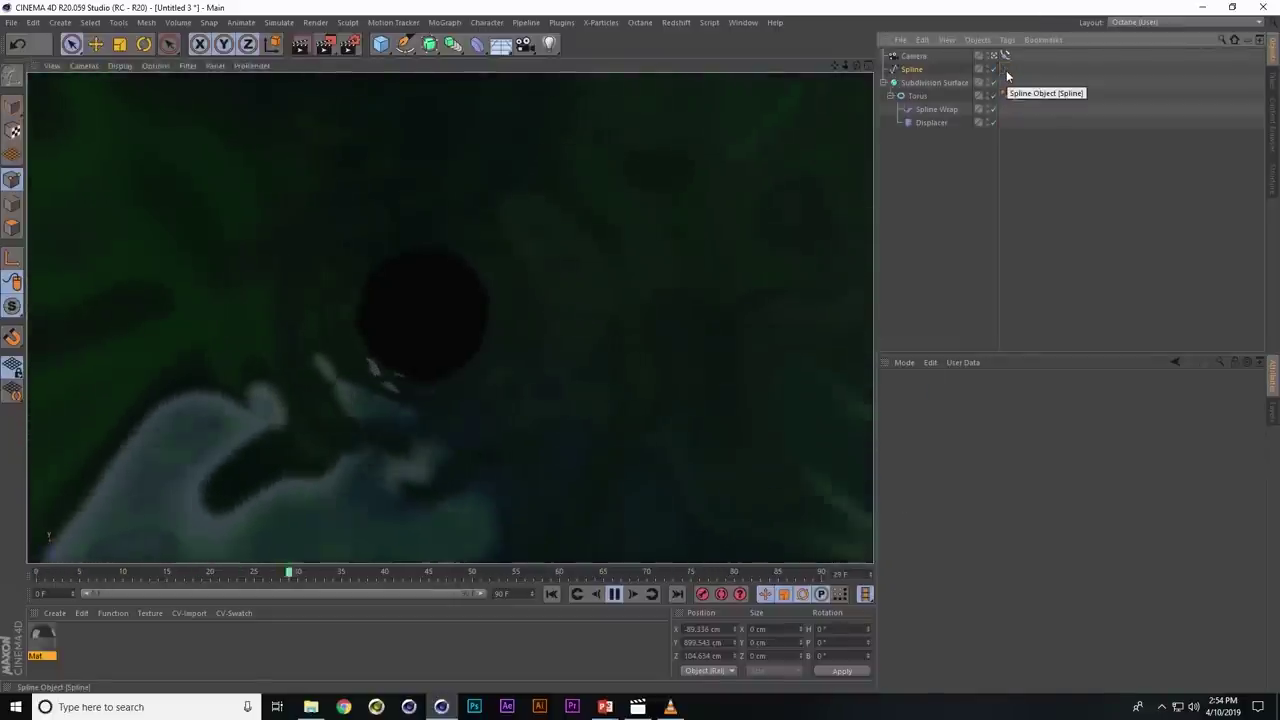
# - Add a new Light under the camera and reset its position and rotation to zero
pyautogui.hotkey('shift', 'c')
pyautogui.write('light')
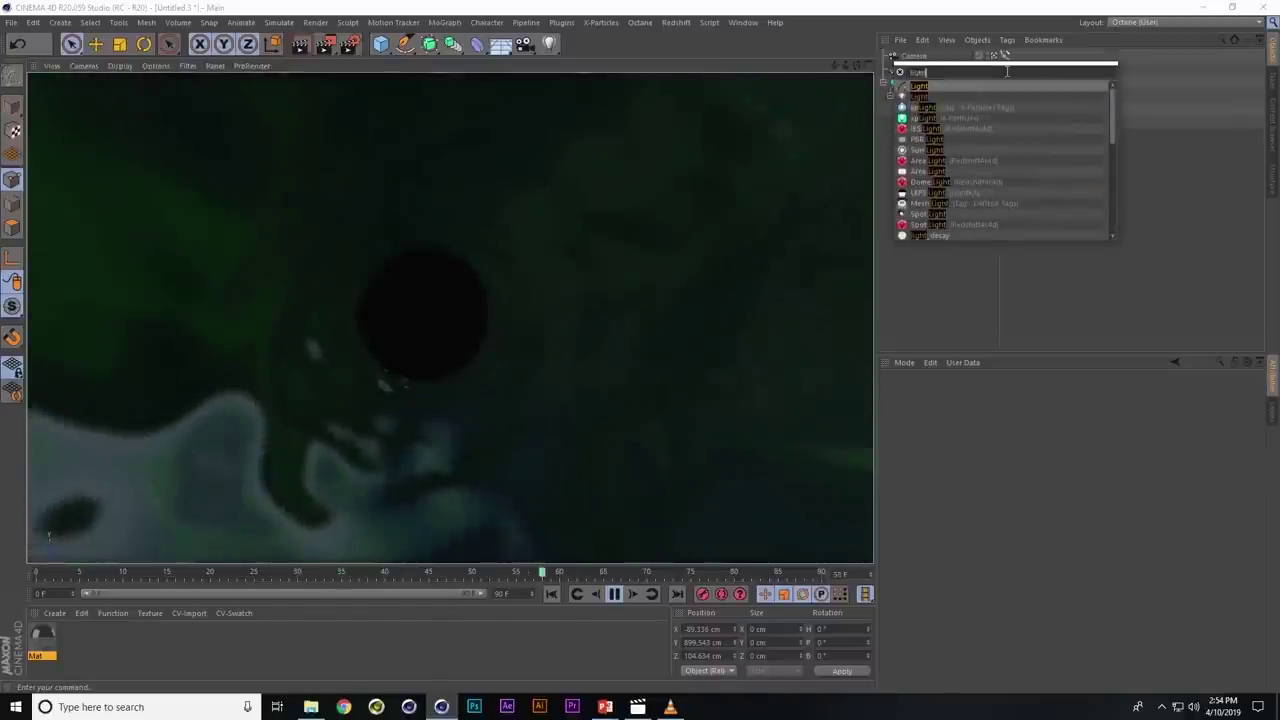
pyautogui.press('Return')
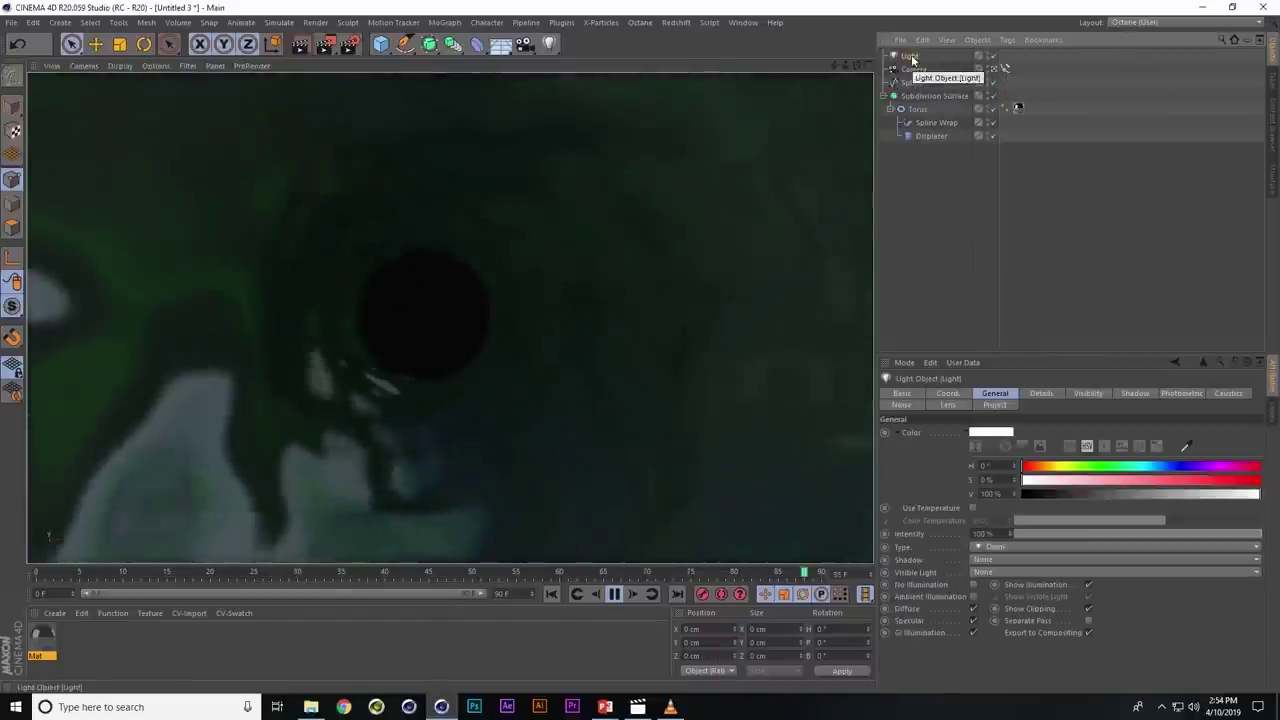
pyautogui.moveTo(915, 73); pyautogui.dragTo(916, 74)
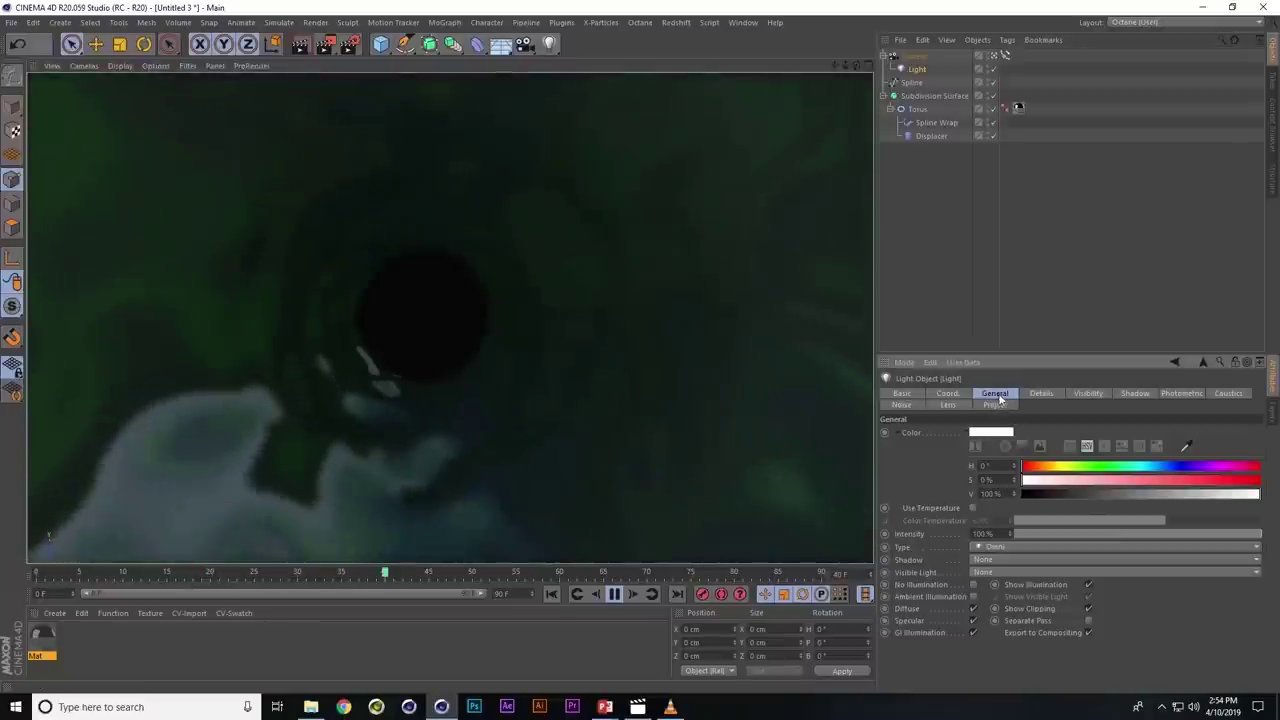
pyautogui.click(959, 395)
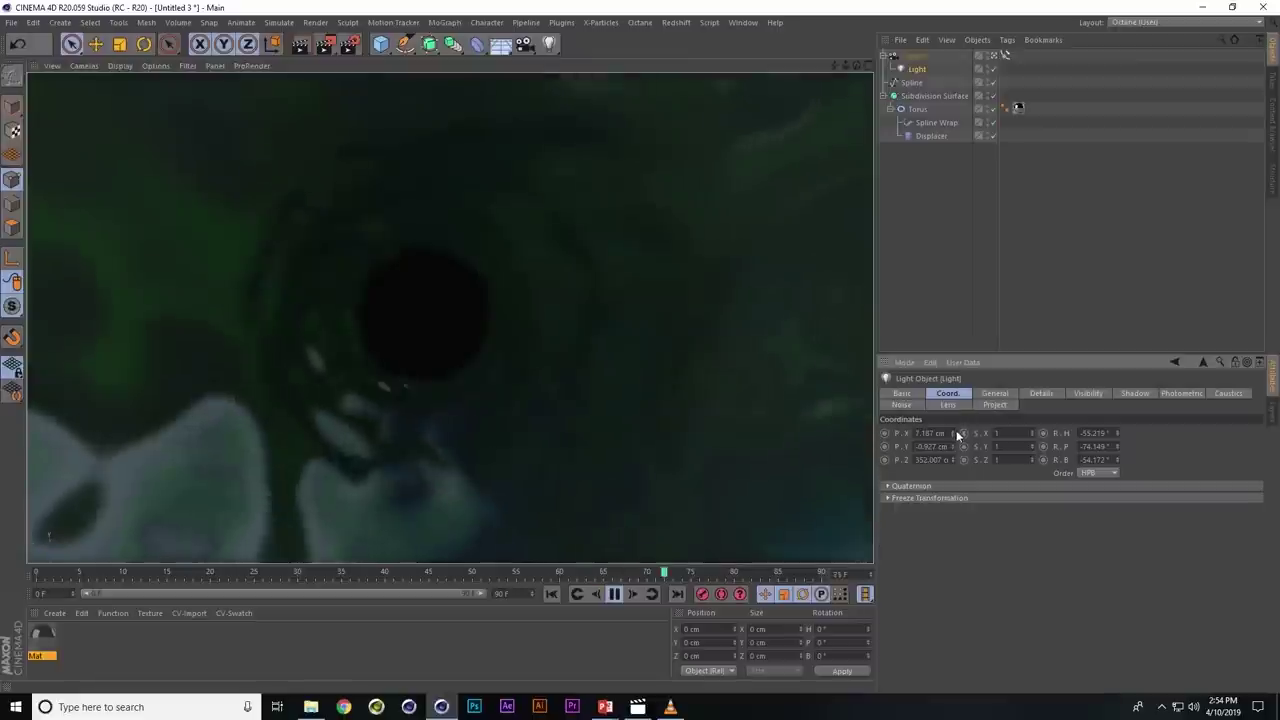
pyautogui.rightClick(952, 459)
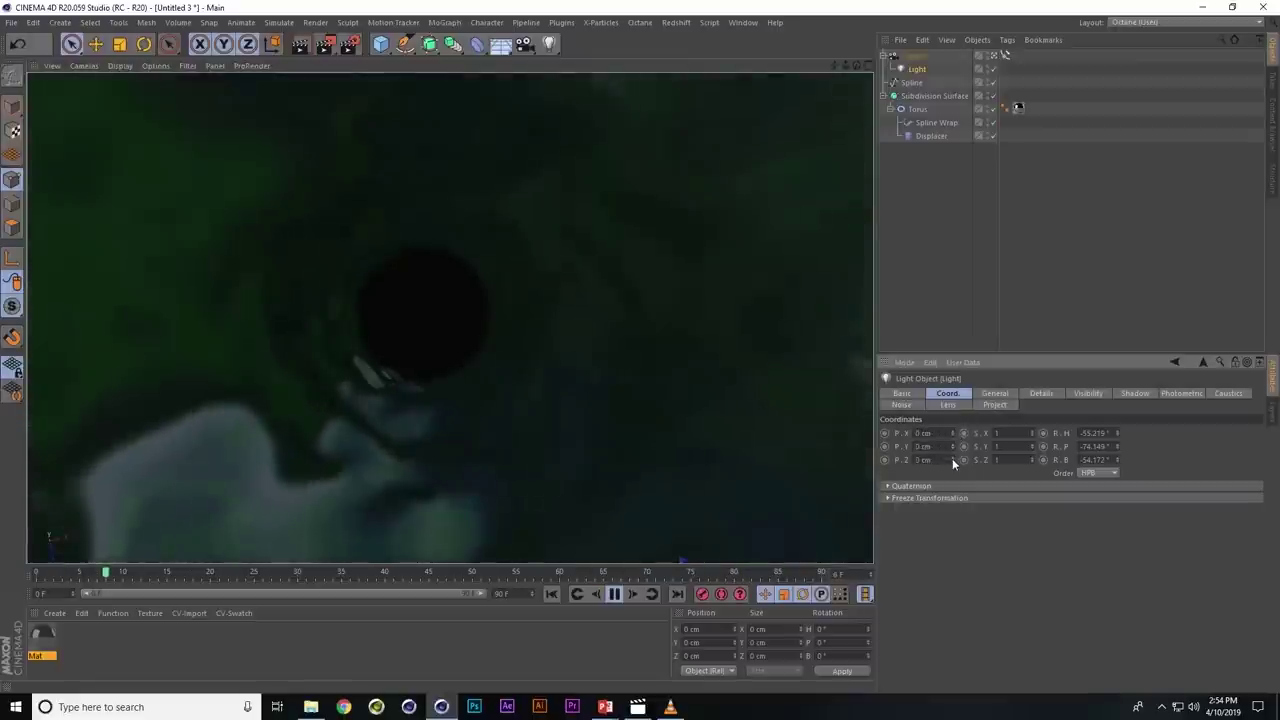
pyautogui.rightClick(1116, 432)
pyautogui.rightClick(1118, 446)
pyautogui.rightClick(1116, 458)
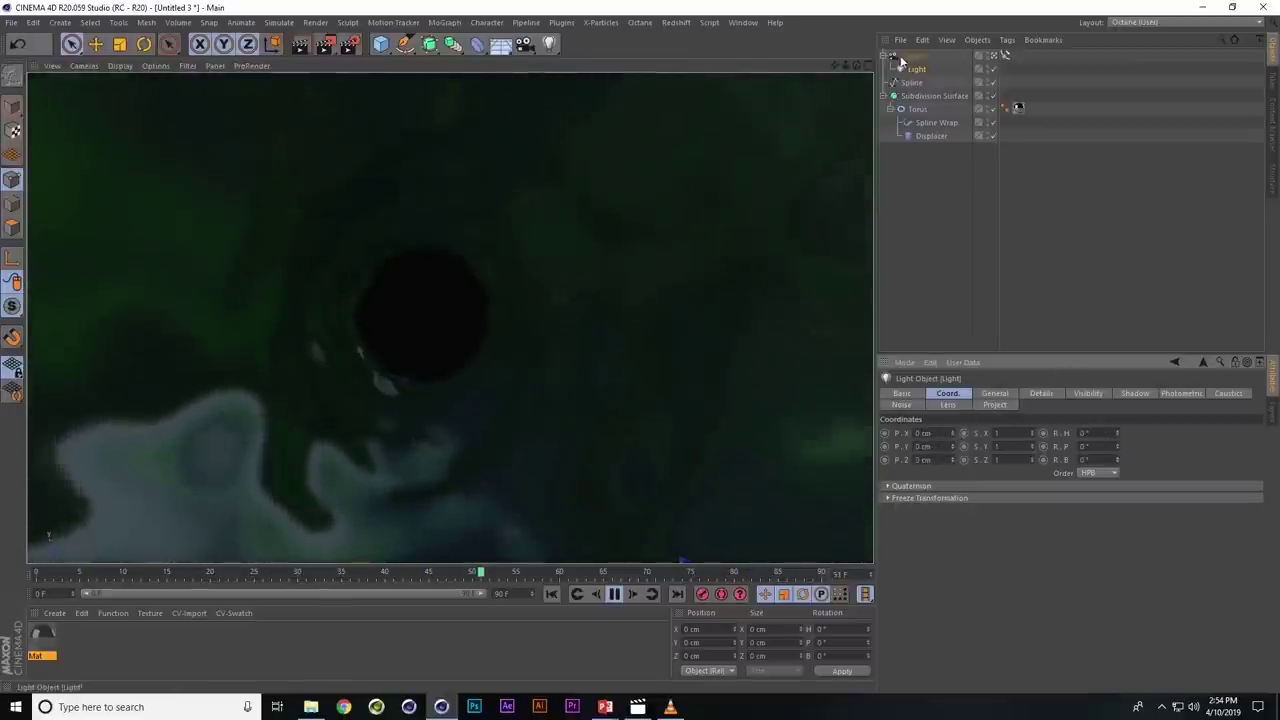
# - Set the light's Type to Area
pyautogui.click(995, 393)
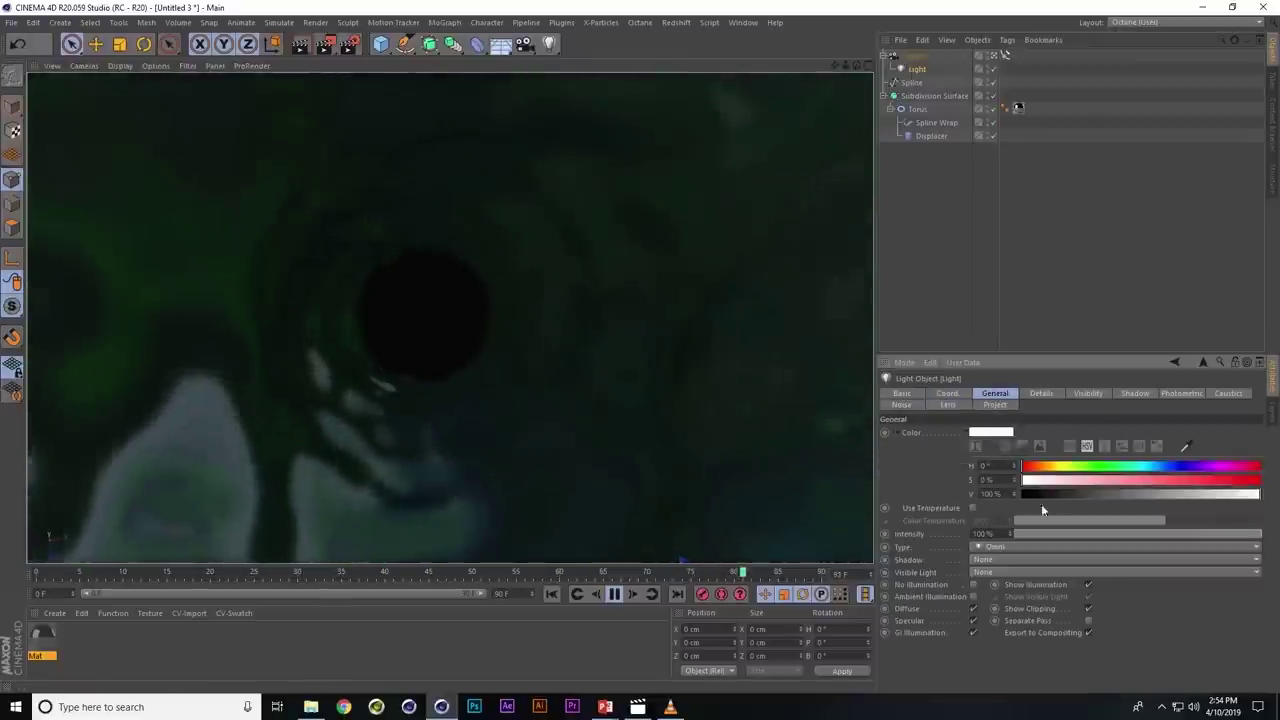
pyautogui.click(990, 547)
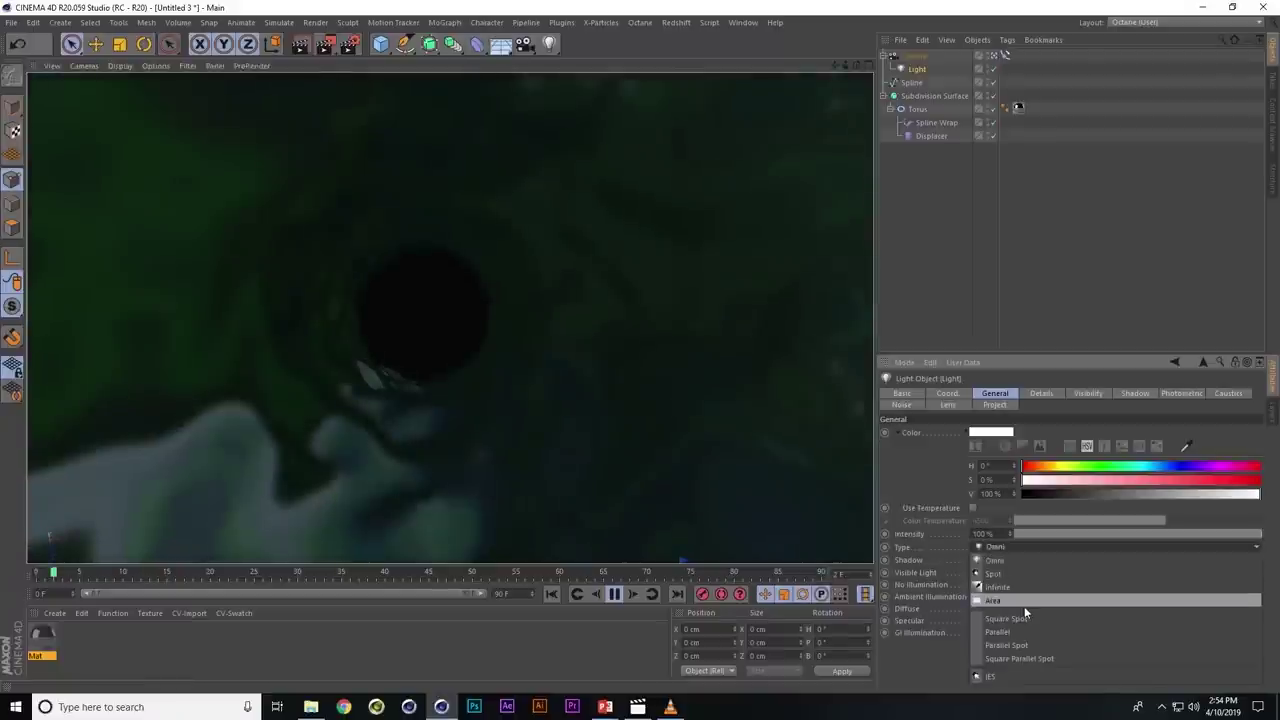
pyautogui.click(1024, 604)
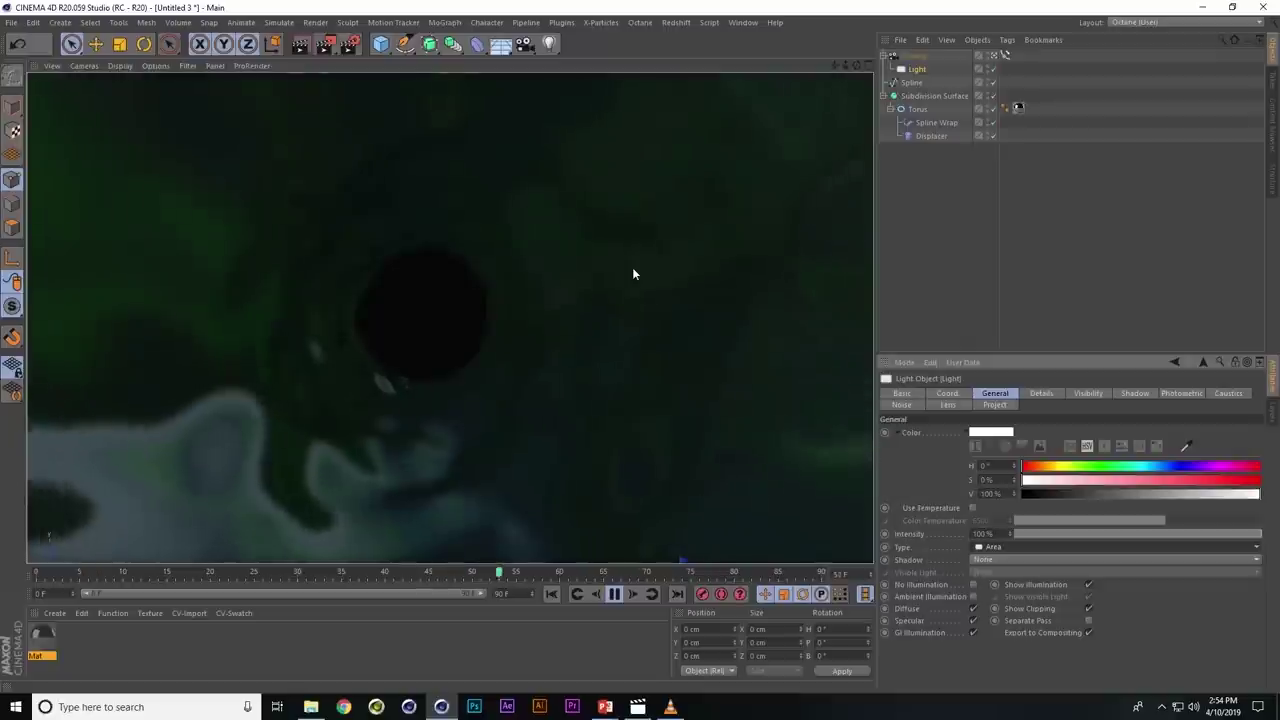
# - Save the scene as 'nailed it dude _ 12bfineal _final2.c4d' in the NAB C4D folder
pyautogui.hotkey('ctrl', 's')
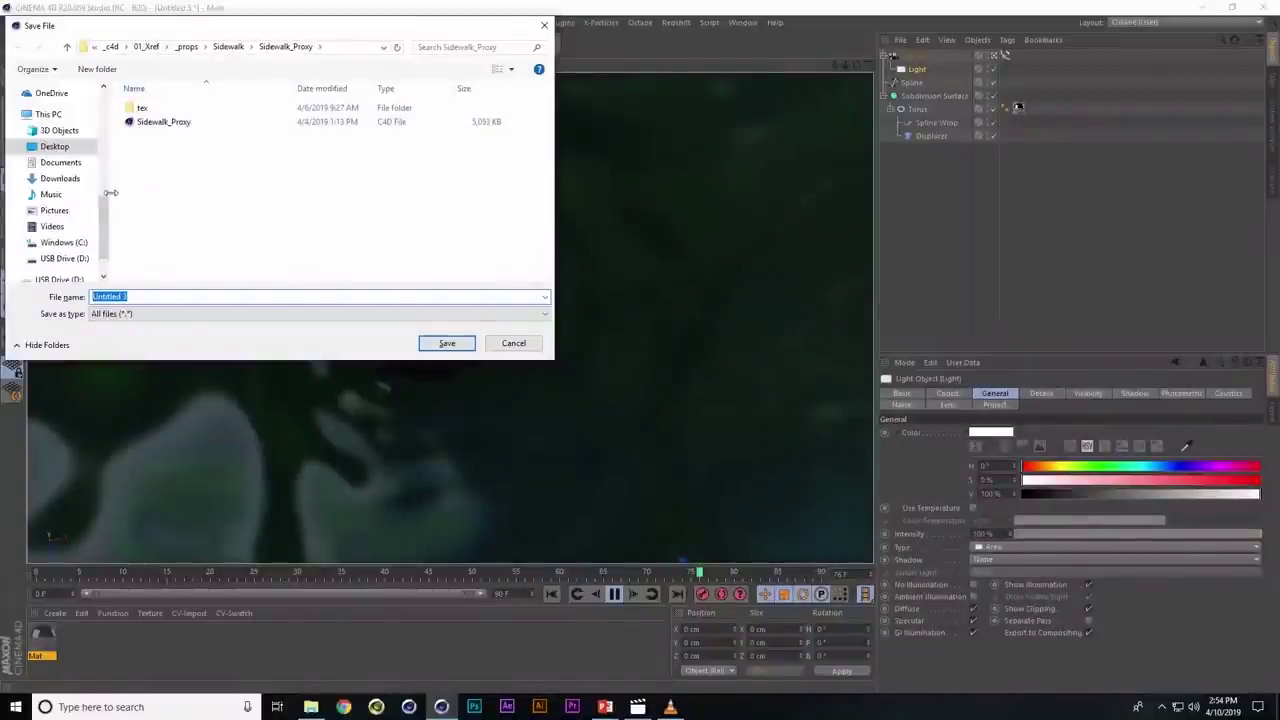
pyautogui.moveTo(107, 210); pyautogui.dragTo(99, 174)
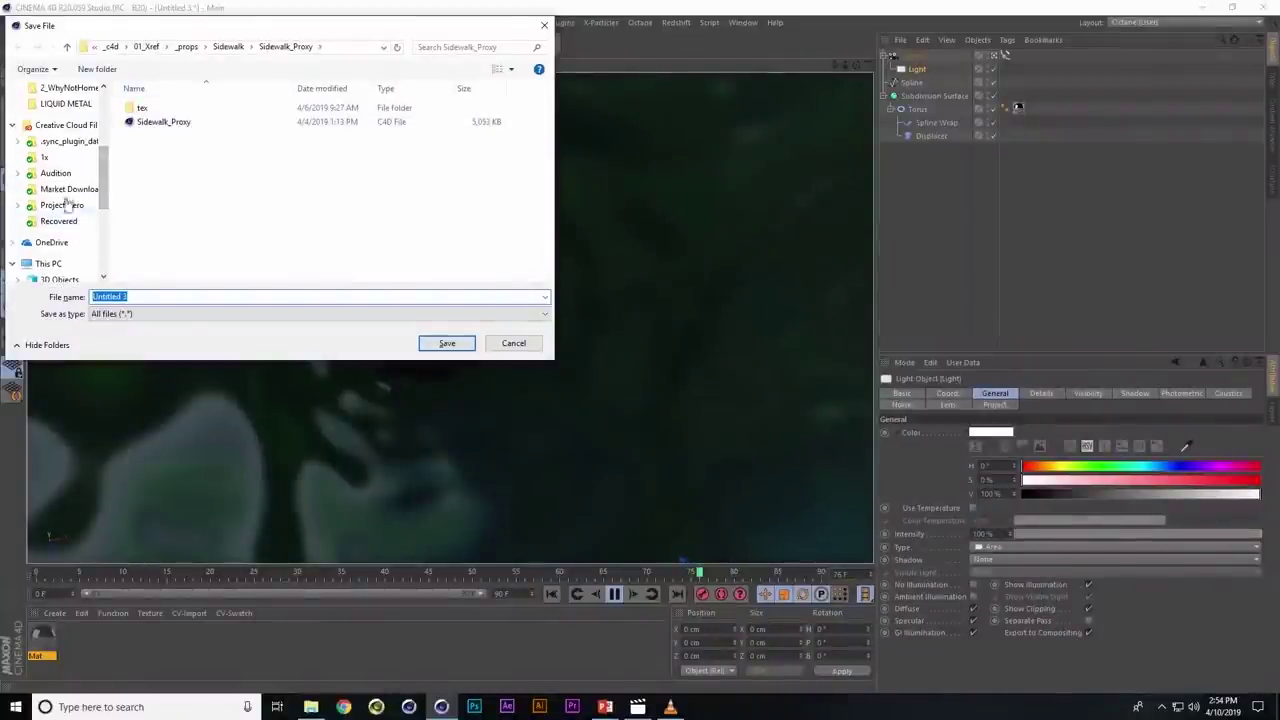
pyautogui.scroll(2, 67, 190)
pyautogui.click(67, 201)
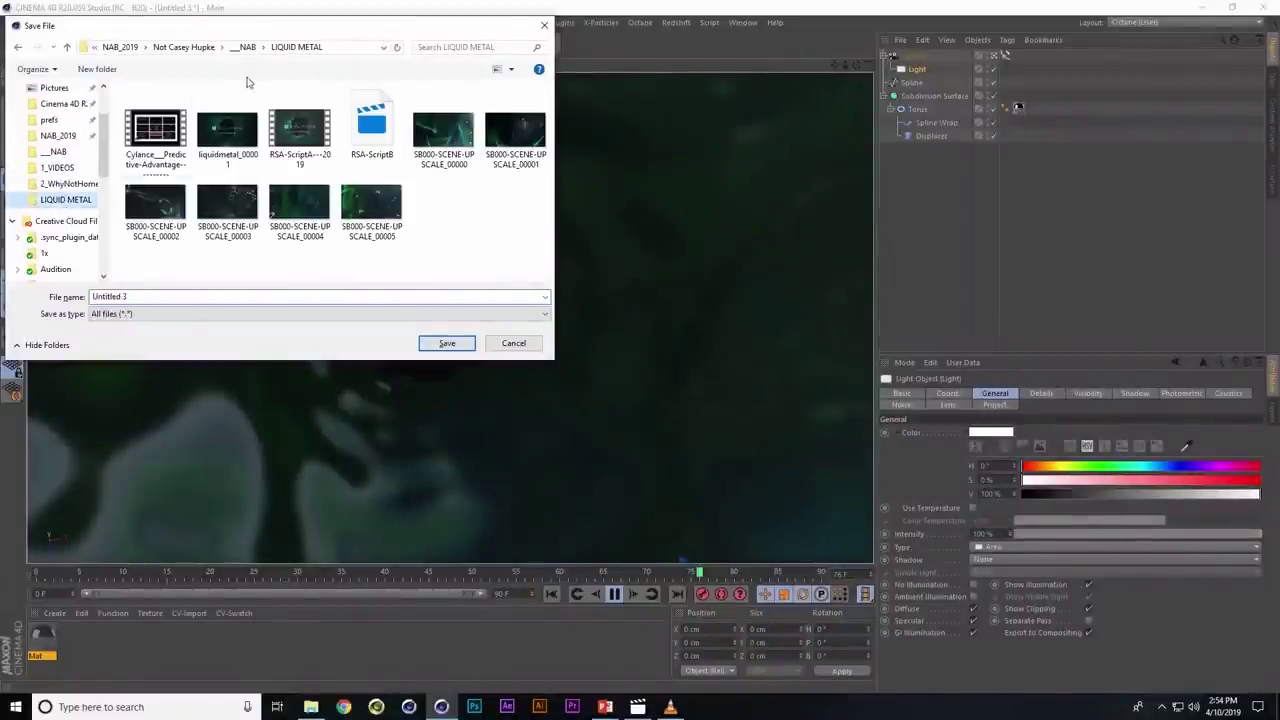
pyautogui.click(245, 47)
pyautogui.doubleClick(177, 108)
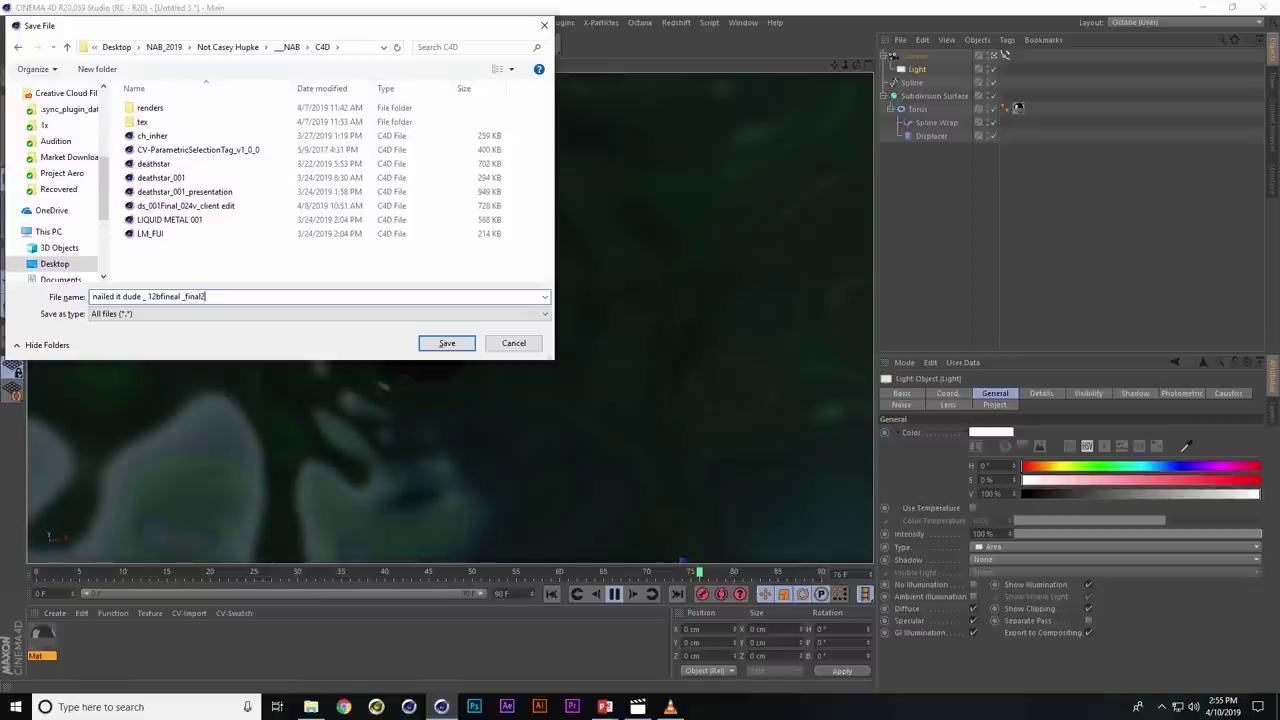
pyautogui.press('Return')
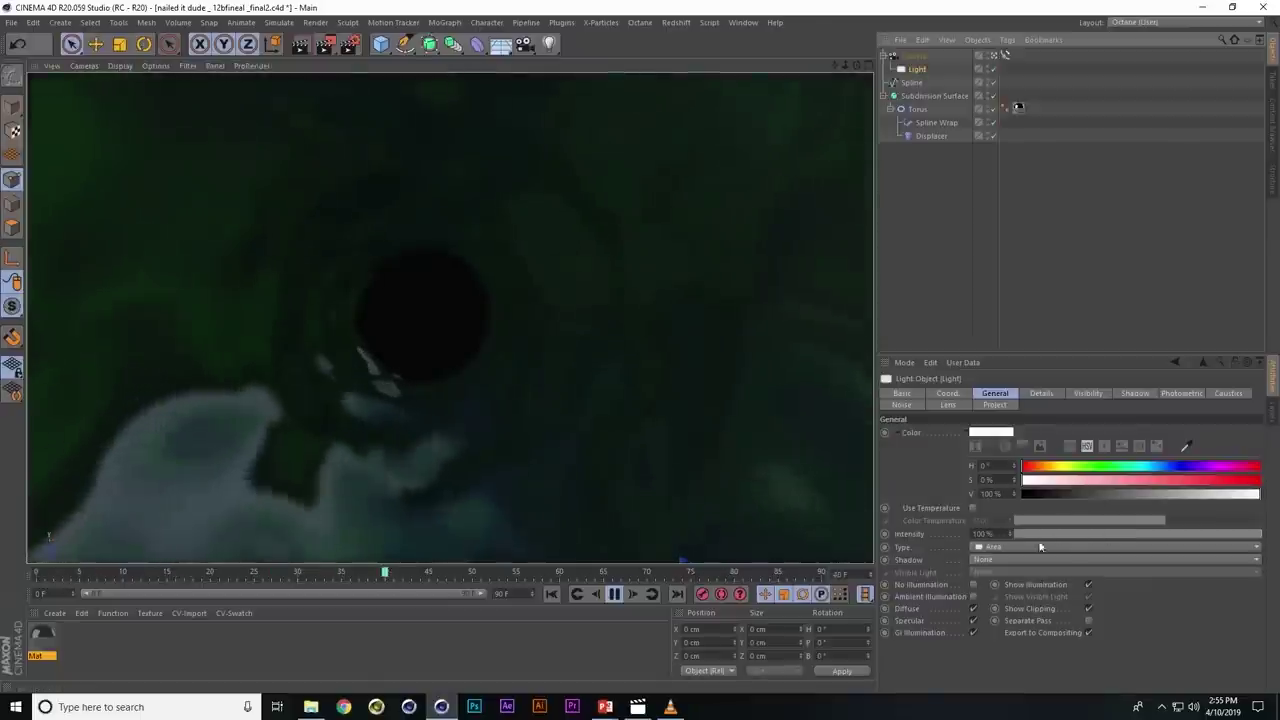
# - Give the light Area shadows and set its intensity to about 97%
pyautogui.click(981, 560)
pyautogui.click(995, 608)
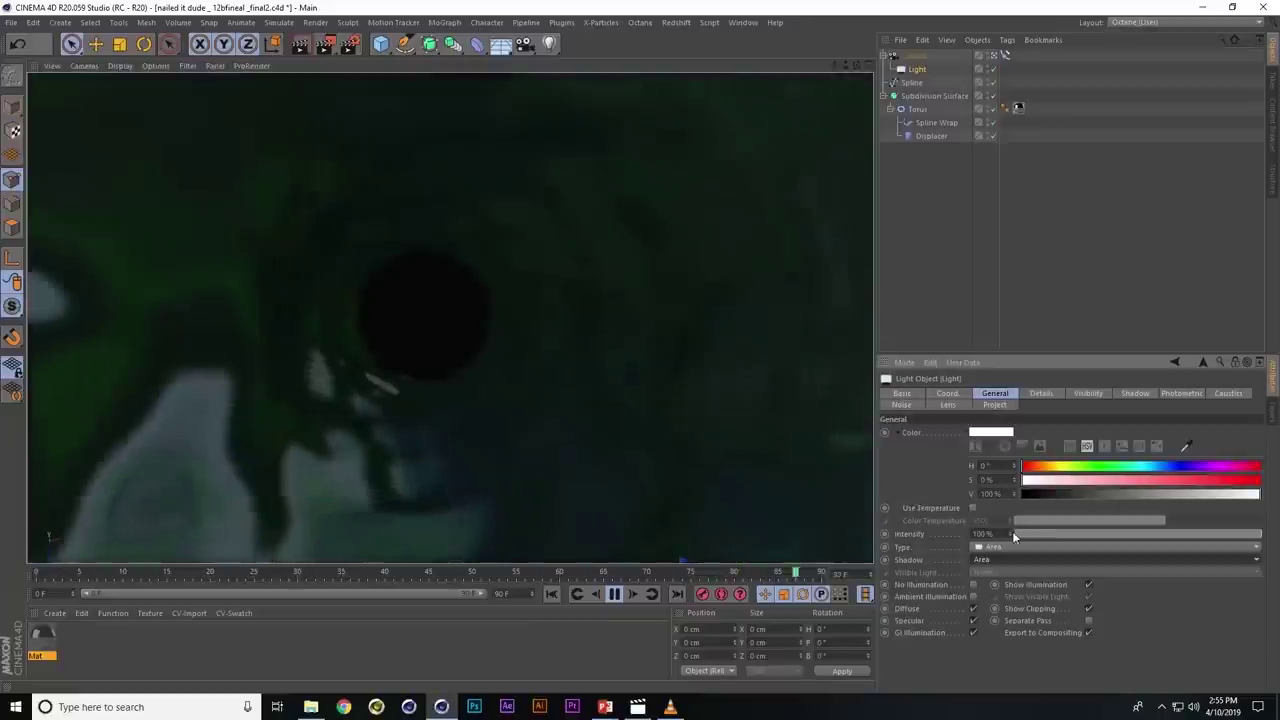
pyautogui.moveTo(1013, 537); pyautogui.dragTo(1022, 288)
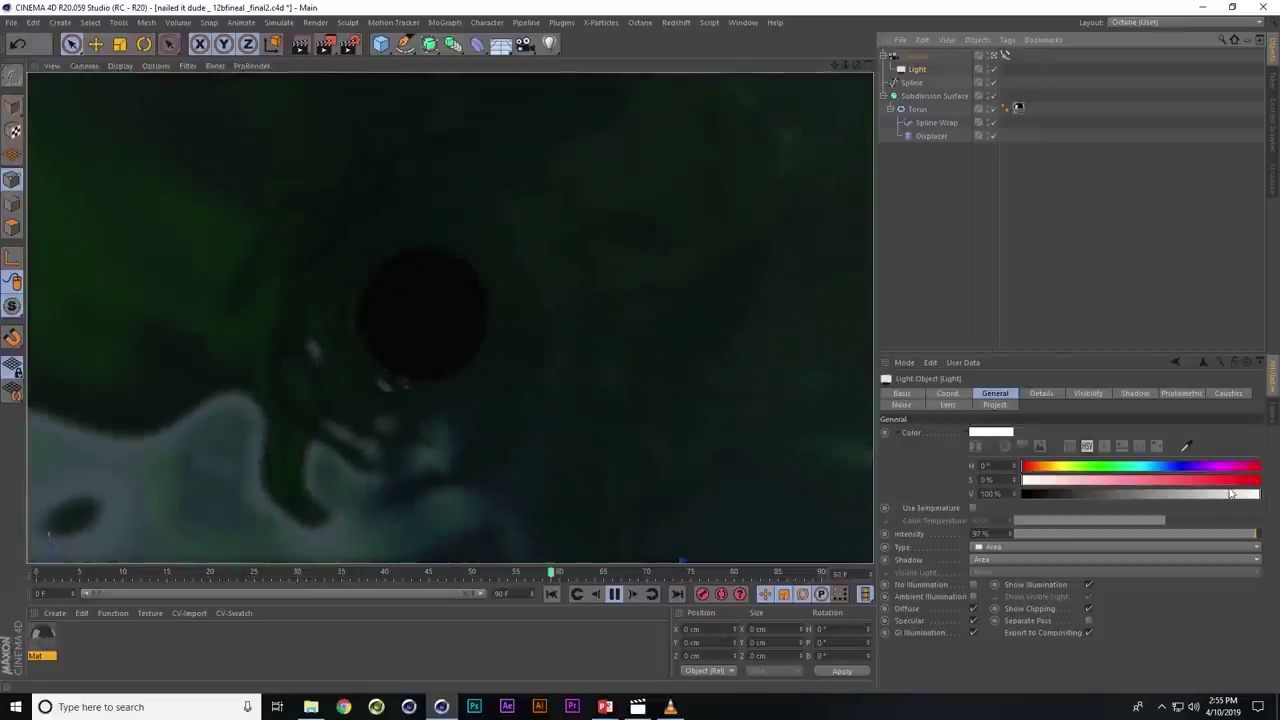
# - Colour the light teal at 165° hue, 100% saturation and value, then rewind to frame 0
pyautogui.click(1121, 467)
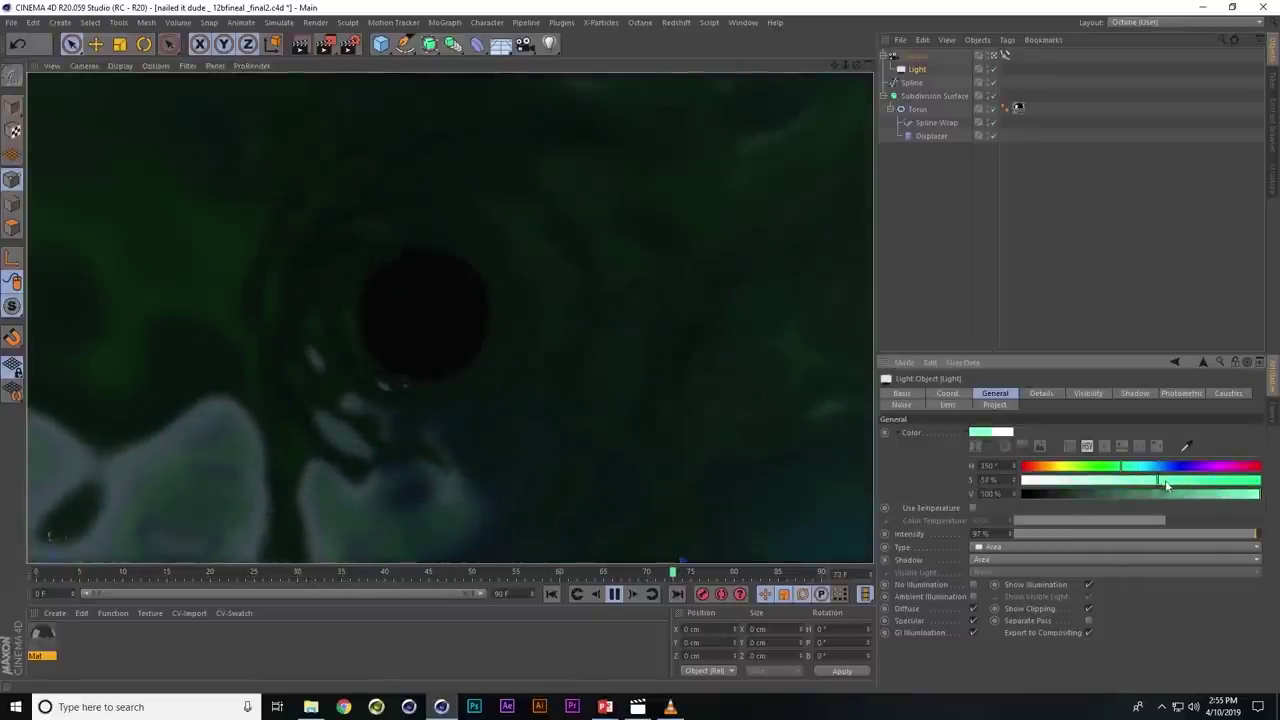
pyautogui.moveTo(1130, 484); pyautogui.dragTo(1214, 484)
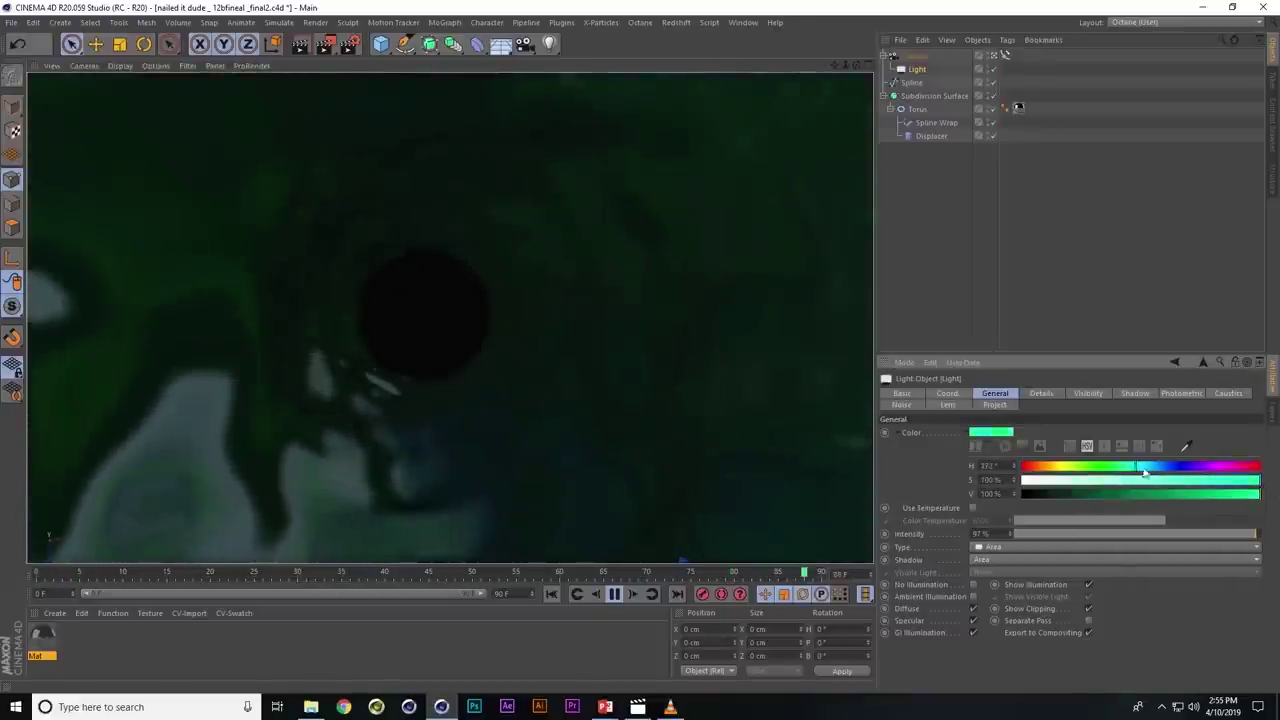
pyautogui.moveTo(1143, 467)
pyautogui.mouseDown()
pyautogui.moveTo(1077, 467)
pyautogui.moveTo(1130, 478)
pyautogui.mouseUp()
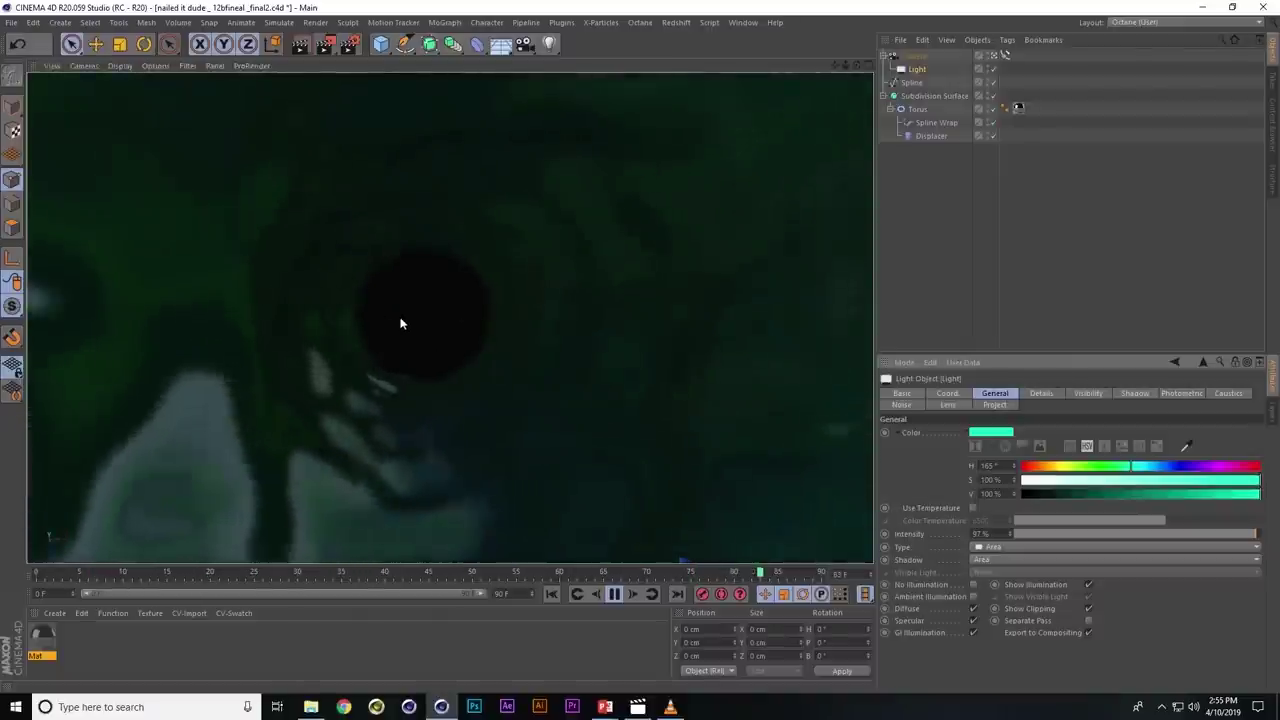
pyautogui.press('F8')
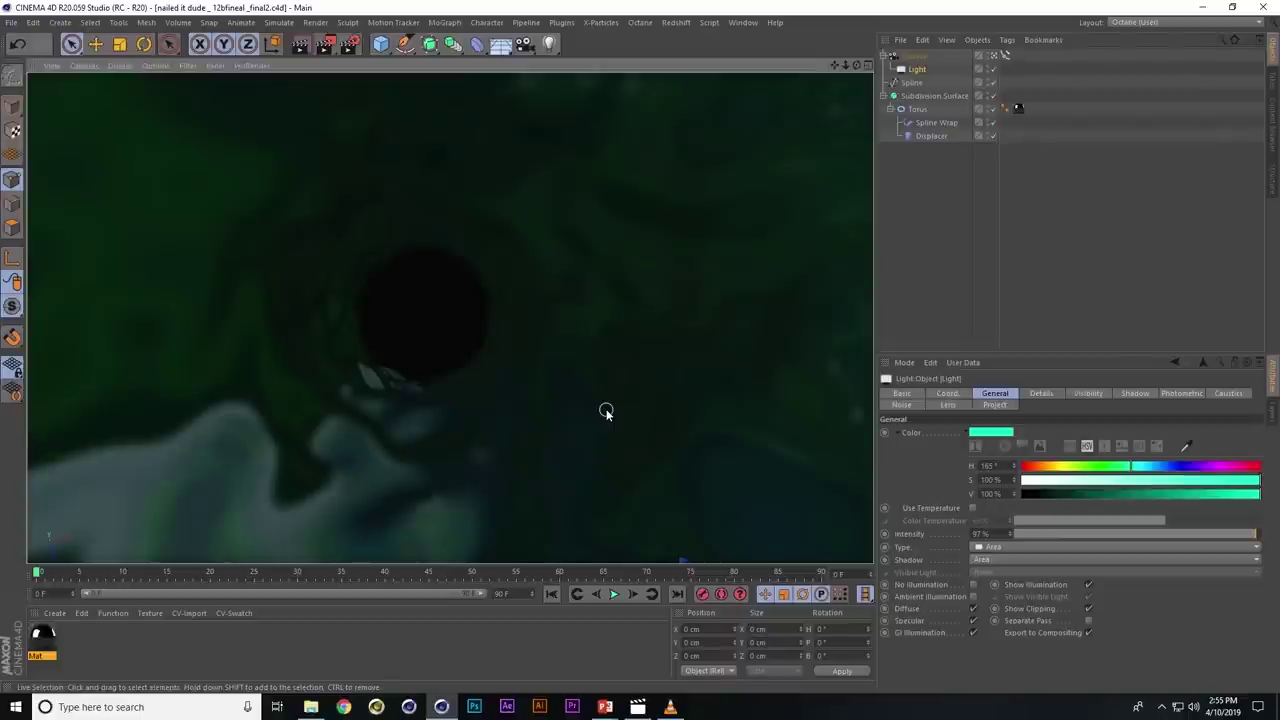
# - Start a new scene and turn on the viewport grid
pyautogui.hotkey('ctrl', 'n')
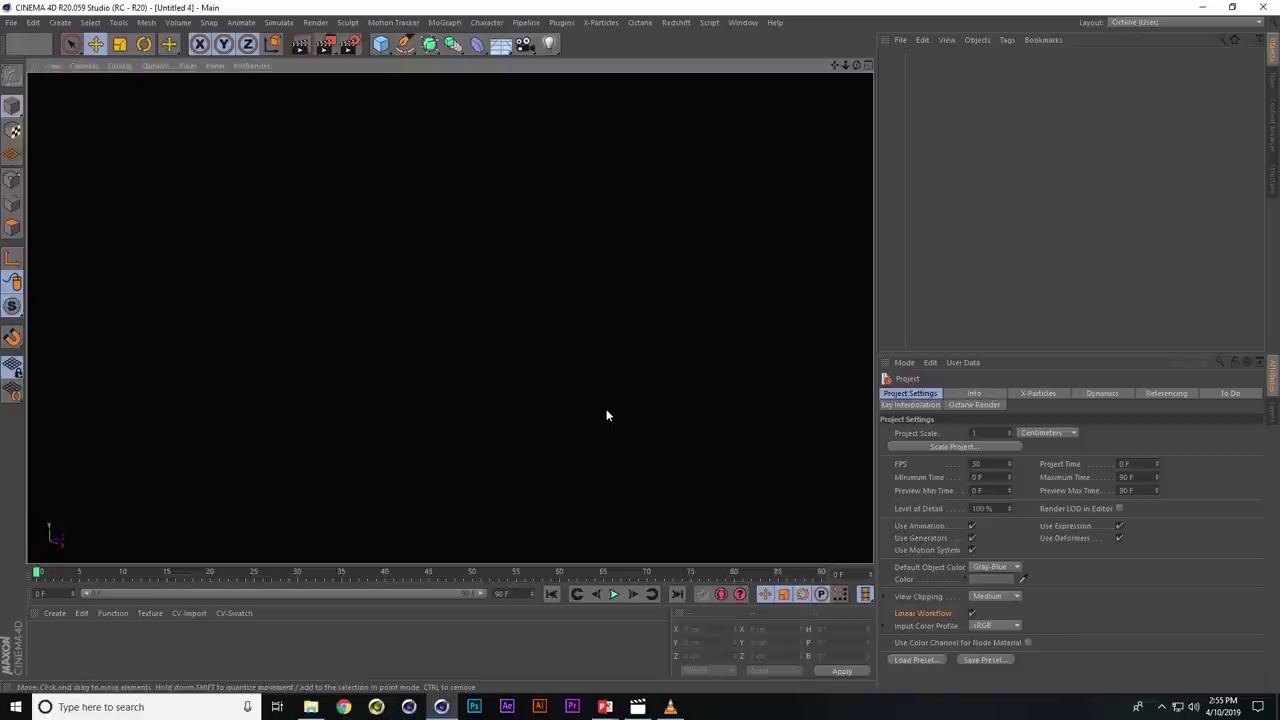
pyautogui.click(187, 66)
pyautogui.click(198, 93)
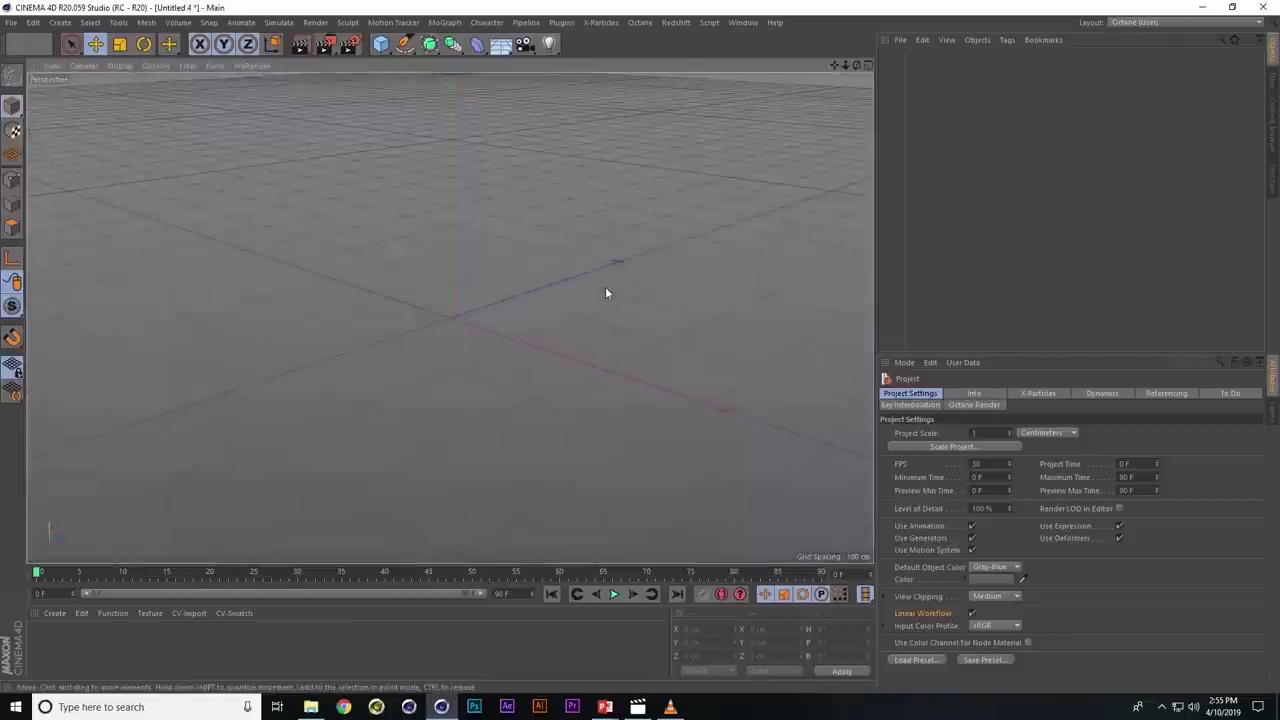
# - Add a 6-sided n-Side spline and lay it flat on the XZ plane
pyautogui.hotkey('shift', 'c')
pyautogui.write('n-s')
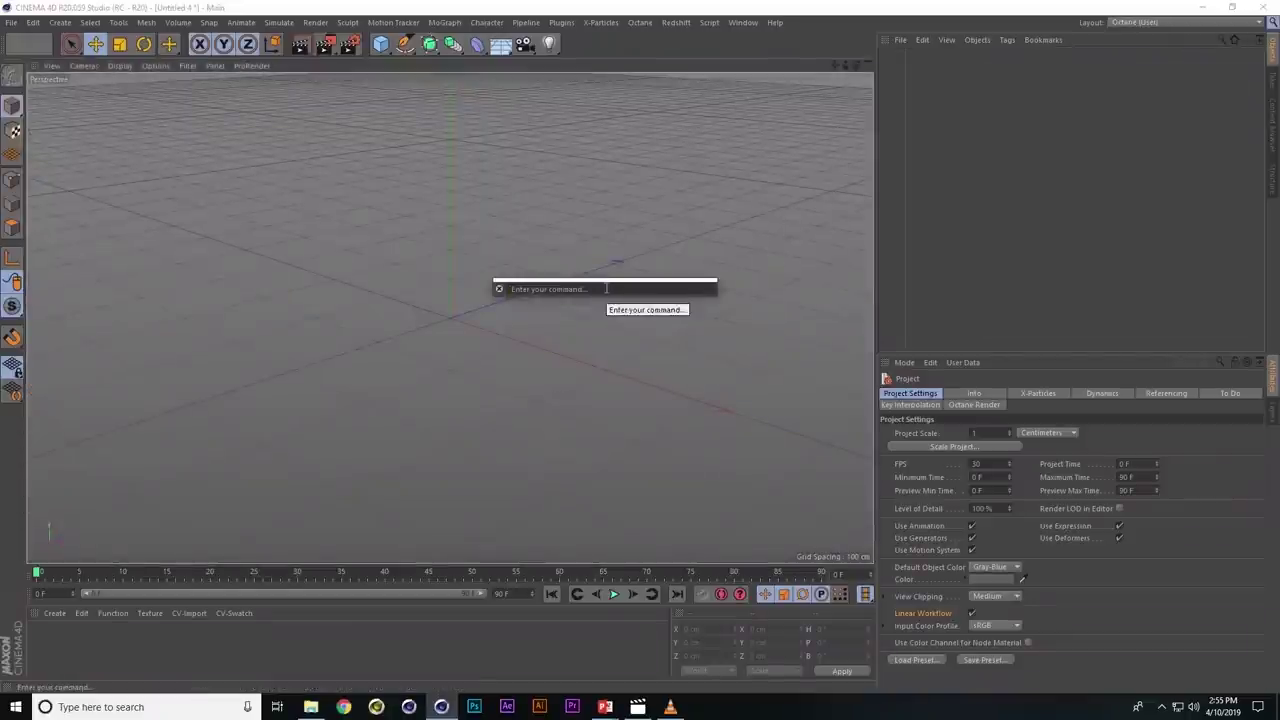
pyautogui.press('Return')
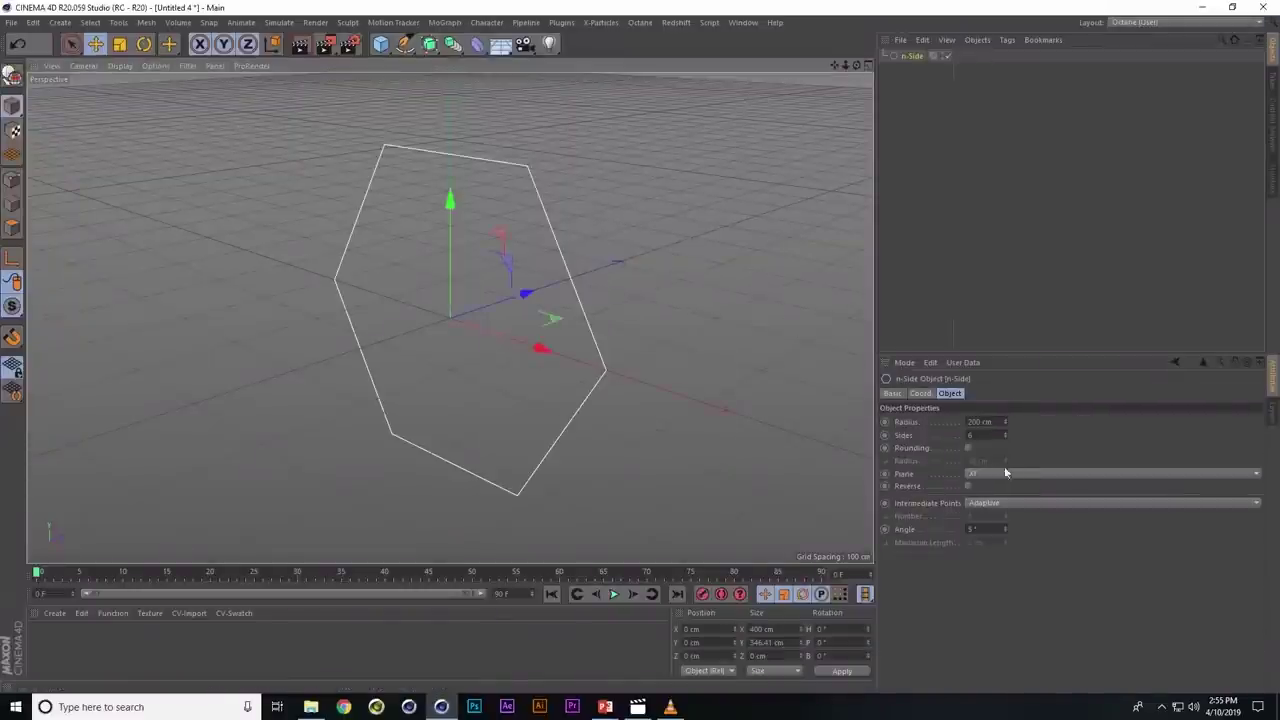
pyautogui.click(1001, 472)
pyautogui.click(1008, 516)
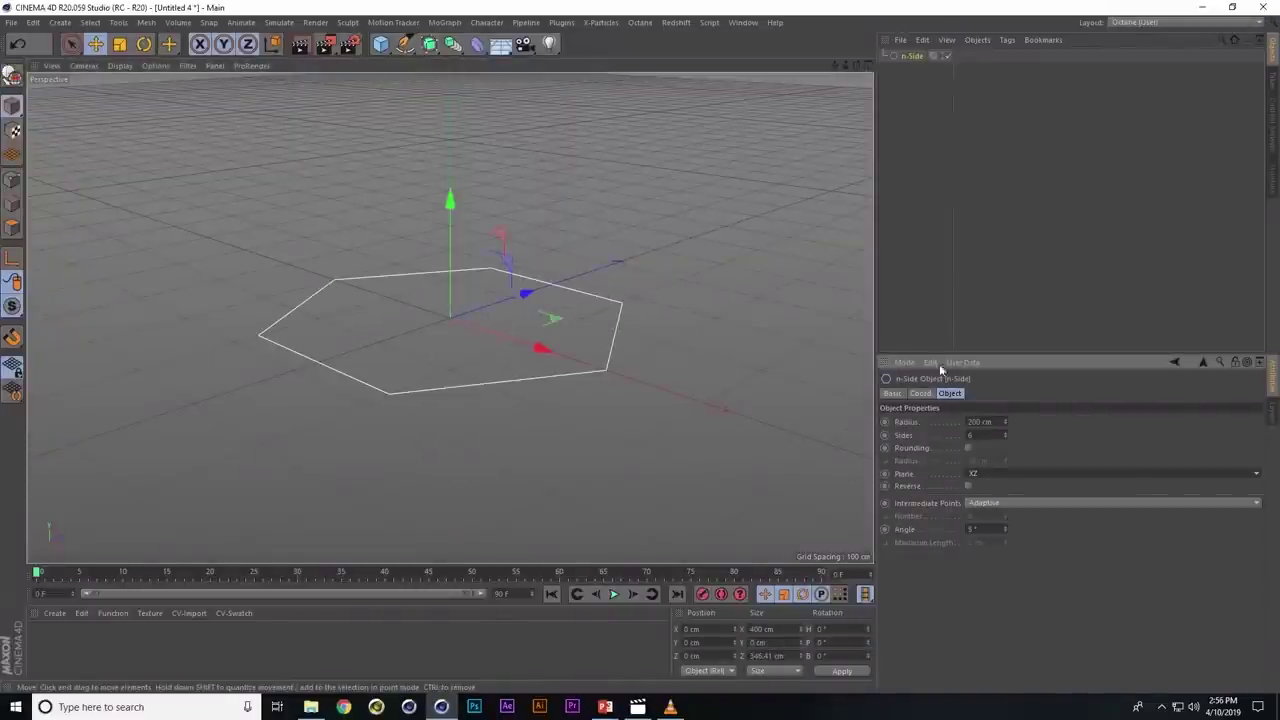
pyautogui.rightClick(905, 476)
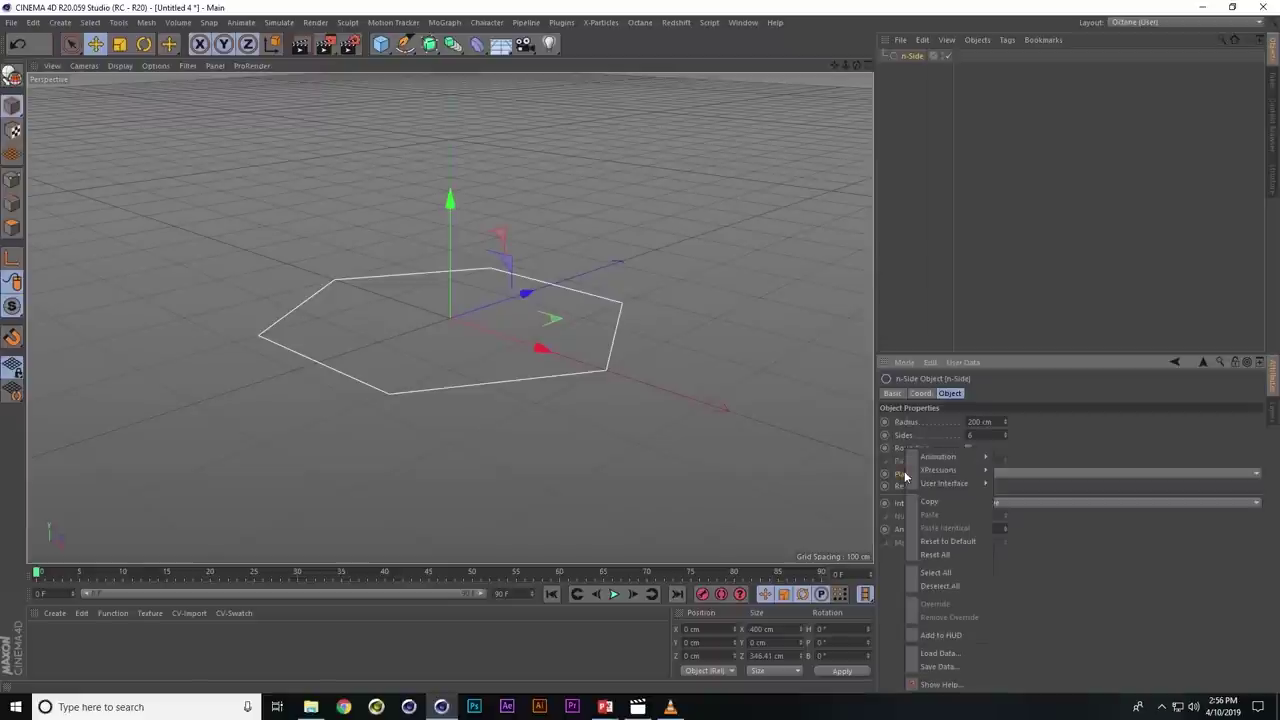
pyautogui.click(1180, 614)
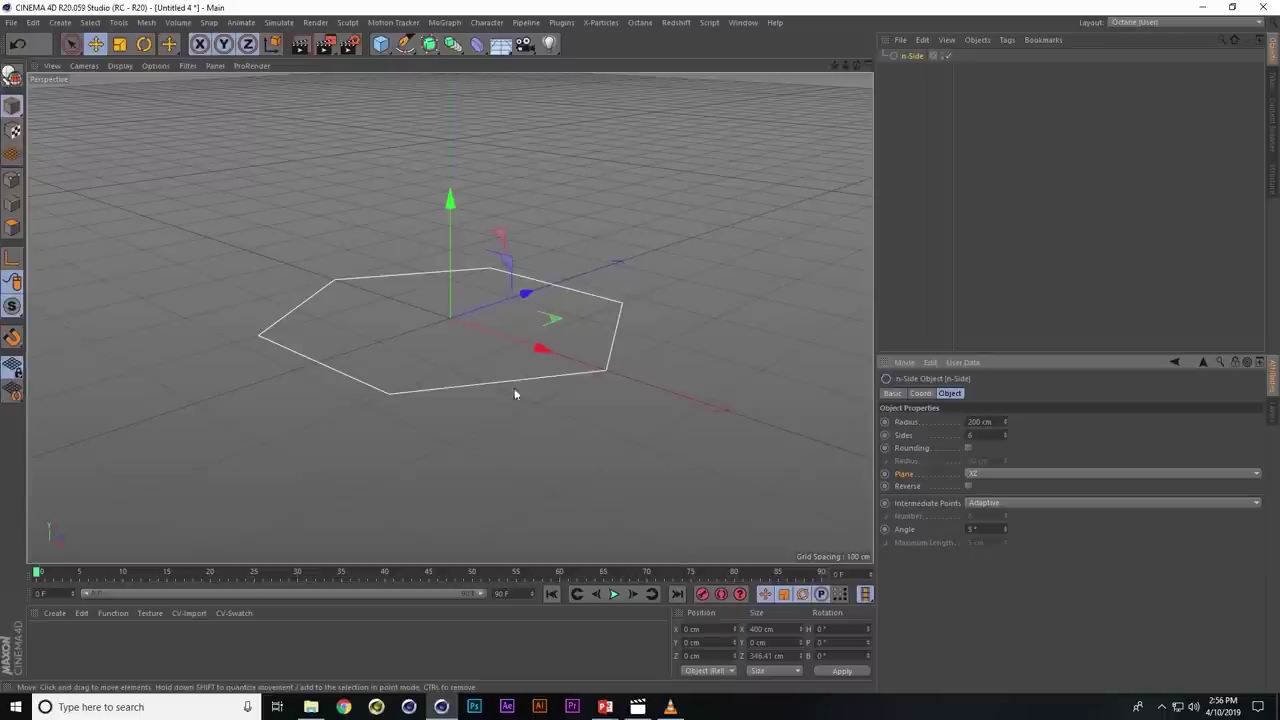
# - Add a Cloner and place the n-Side hexagon inside it
pyautogui.keyDown('alt'); pyautogui.moveTo(481, 374); pyautogui.dragTo(497, 412); pyautogui.keyUp('alt')
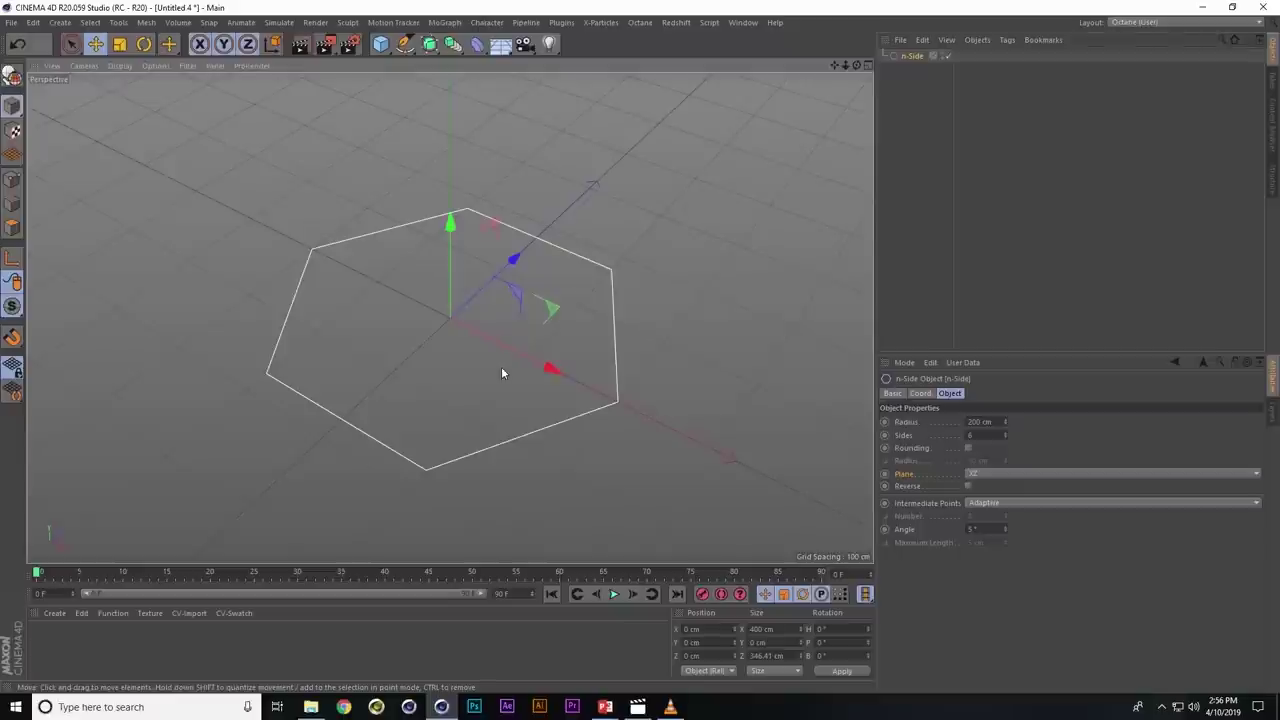
pyautogui.hotkey('shift', 'c')
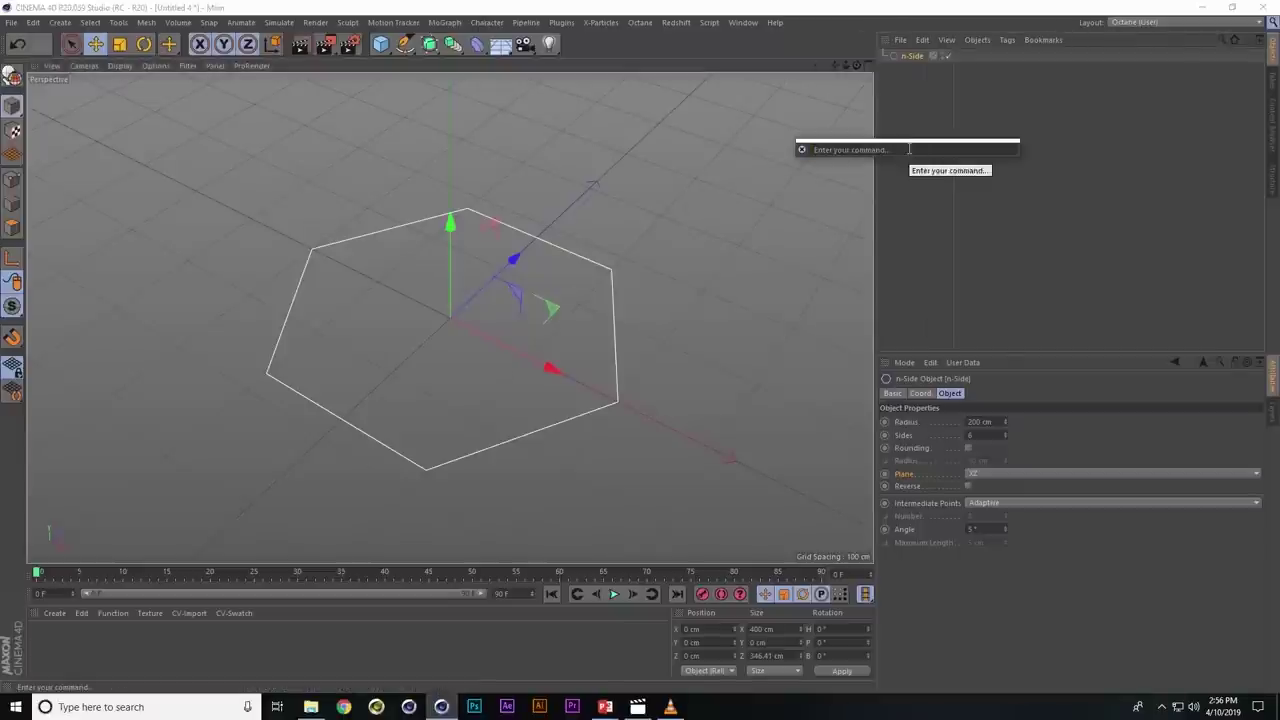
pyautogui.write('cloner')
pyautogui.press('Return')
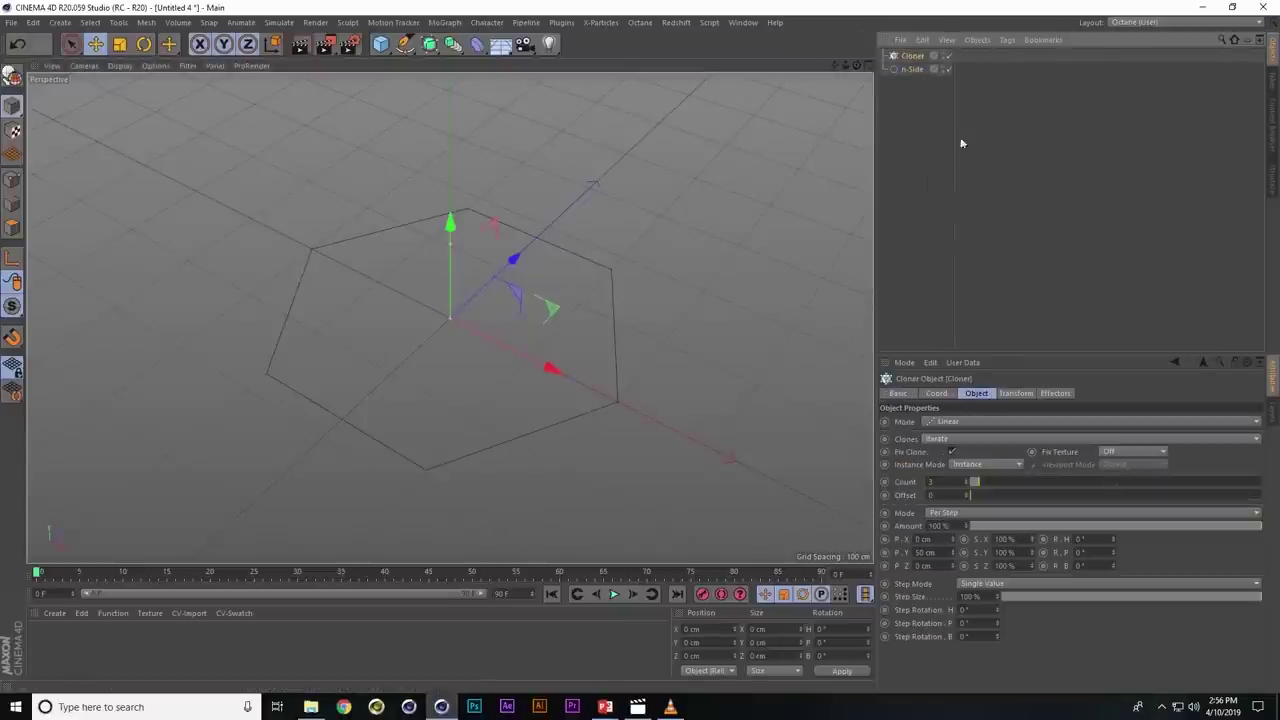
pyautogui.moveTo(913, 62); pyautogui.dragTo(912, 56)
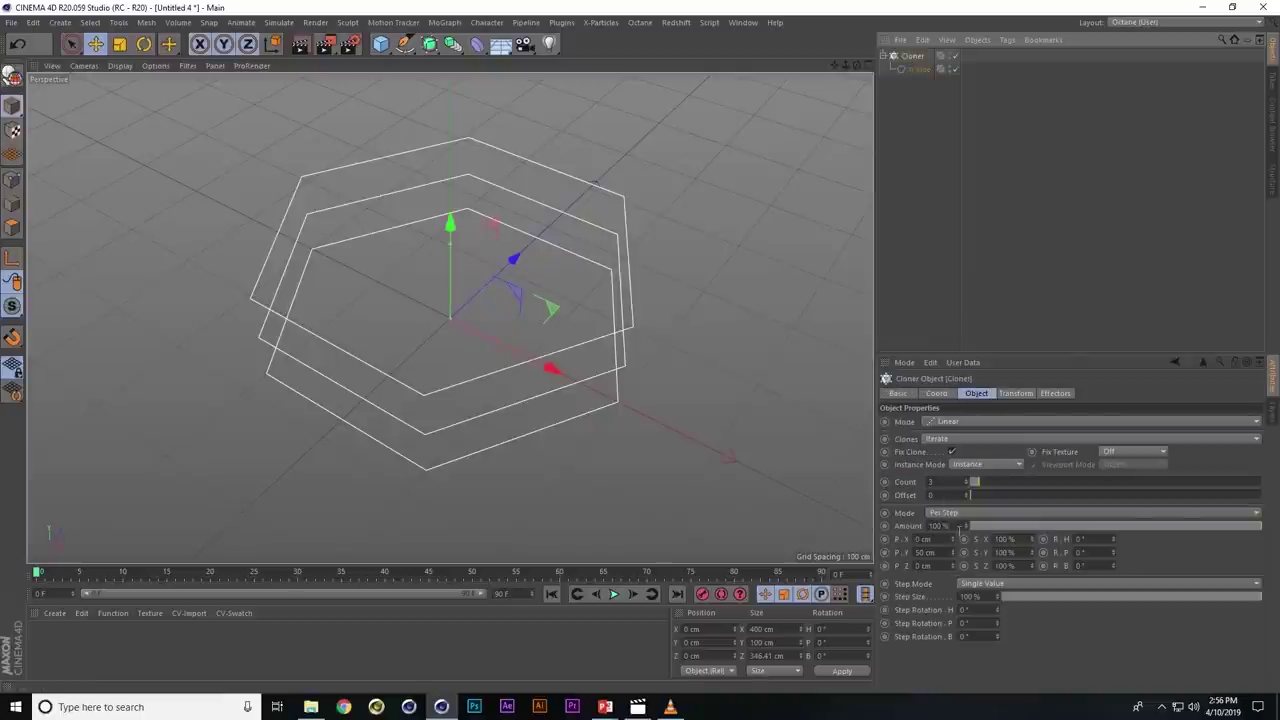
# - Set the Cloner to a Honeycomb Array lying flat on the XZ plane
pyautogui.click(944, 421)
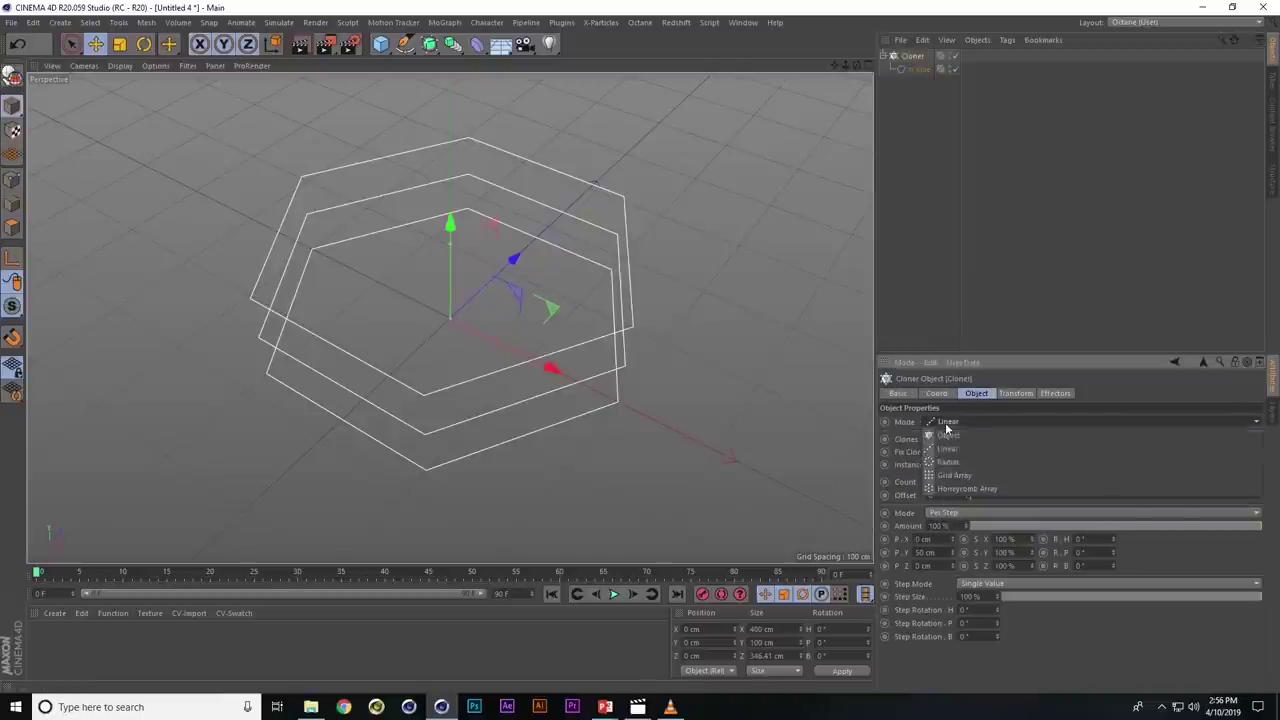
pyautogui.click(961, 487)
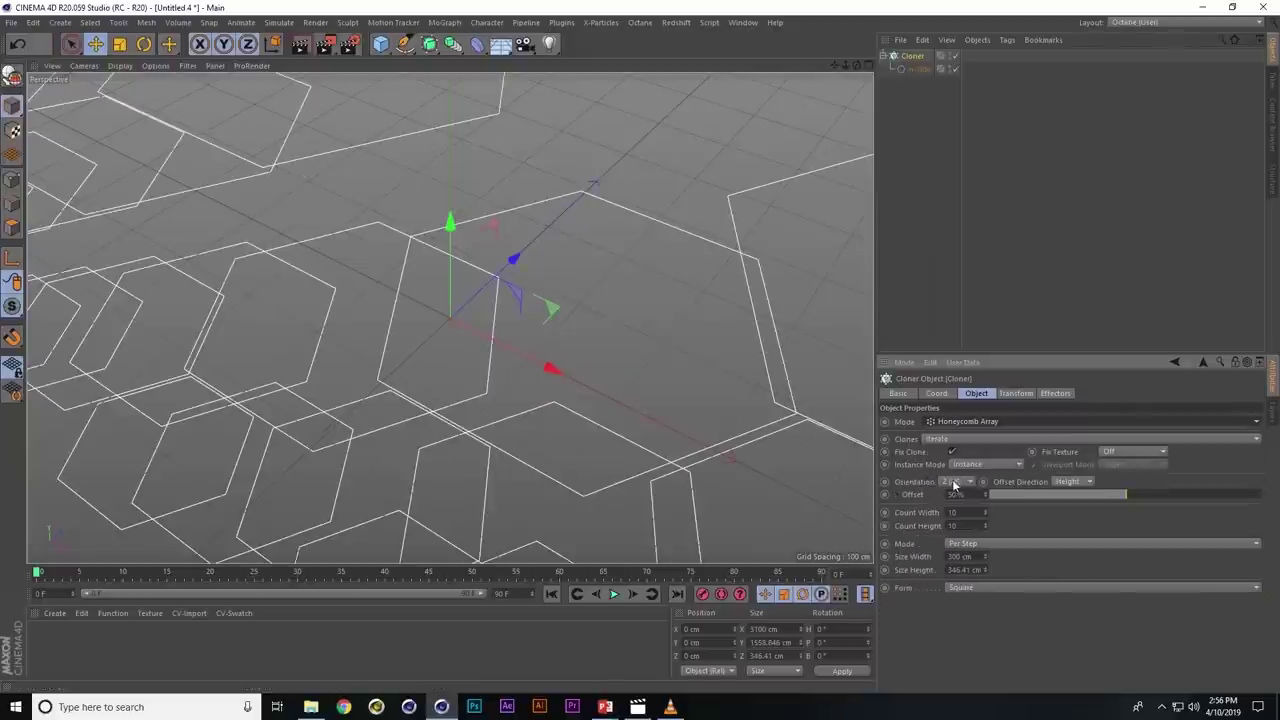
pyautogui.click(954, 484)
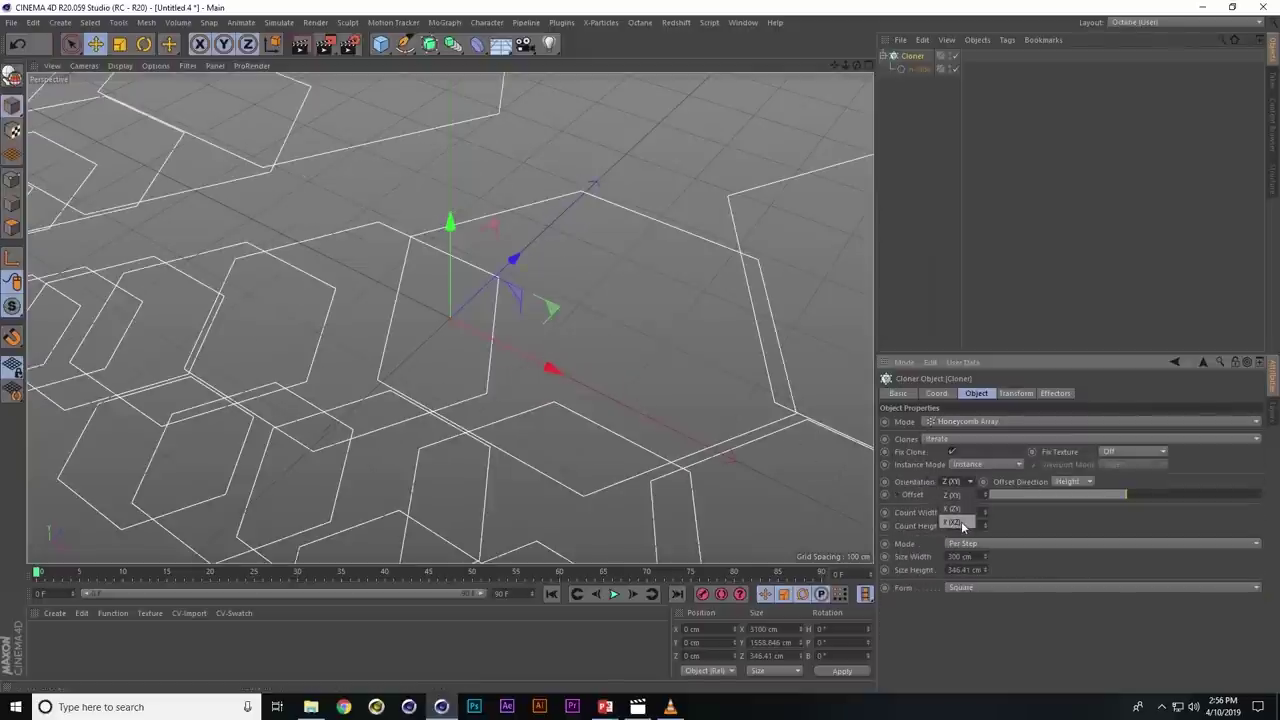
pyautogui.click(961, 521)
pyautogui.scroll(-5, 526, 420)
pyautogui.scroll(-3, 598, 390)
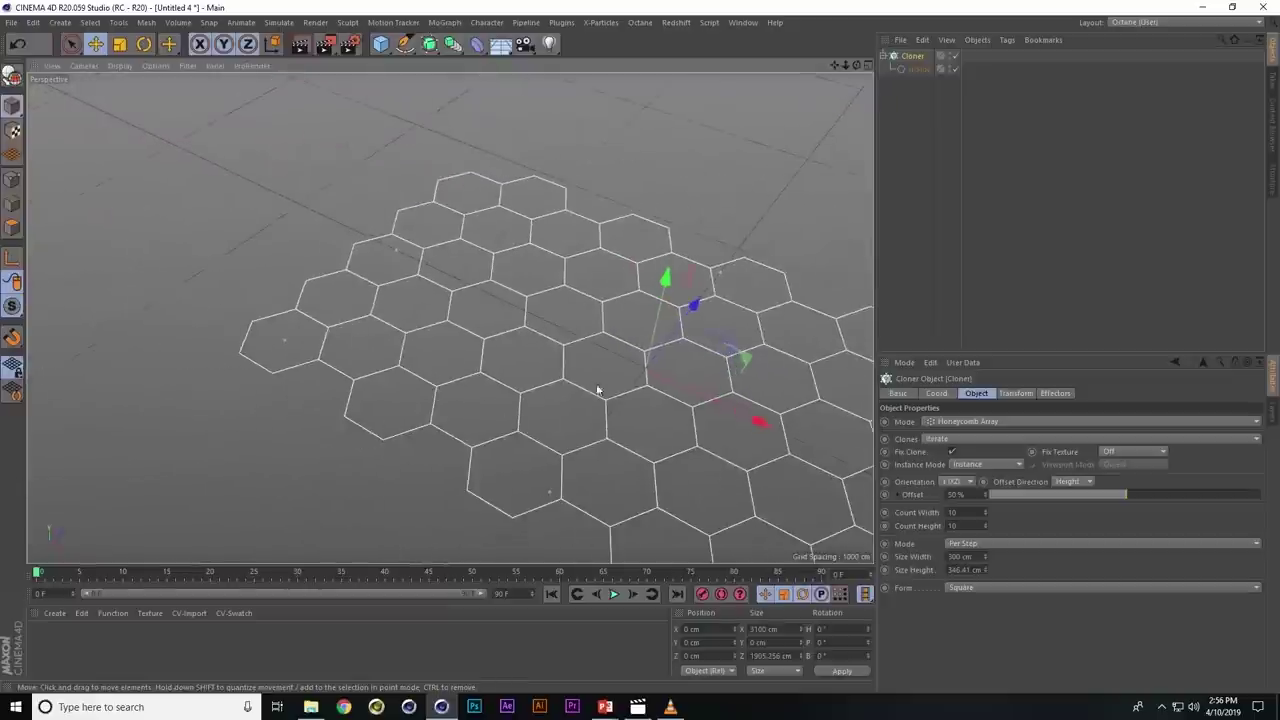
pyautogui.keyDown('alt'); pyautogui.moveTo(598, 390); pyautogui.dragTo(656, 340); pyautogui.keyUp('alt')
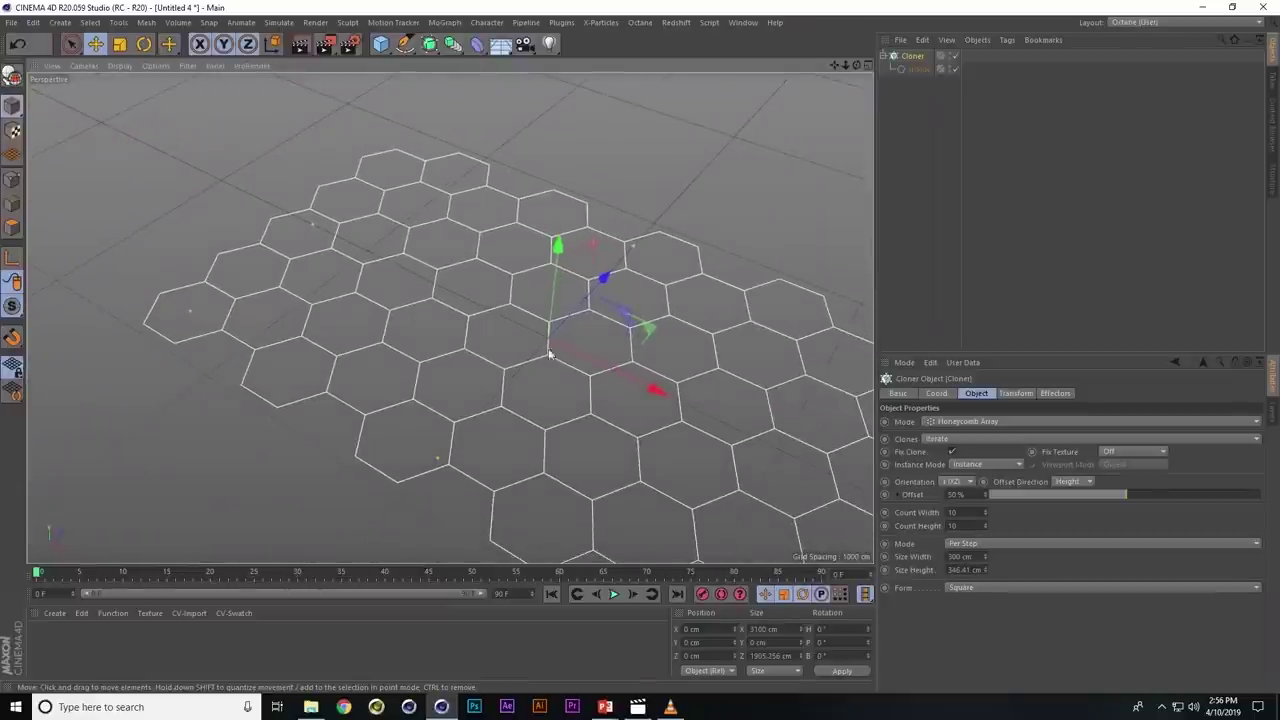
pyautogui.keyDown('alt'); pyautogui.moveTo(673, 425); pyautogui.dragTo(508, 352); pyautogui.keyUp('alt')
# - Check the PowerPoint slideshow, then frame the whole honeycomb in Cinema 4D
pyautogui.hotkey('alt', 'Tab')
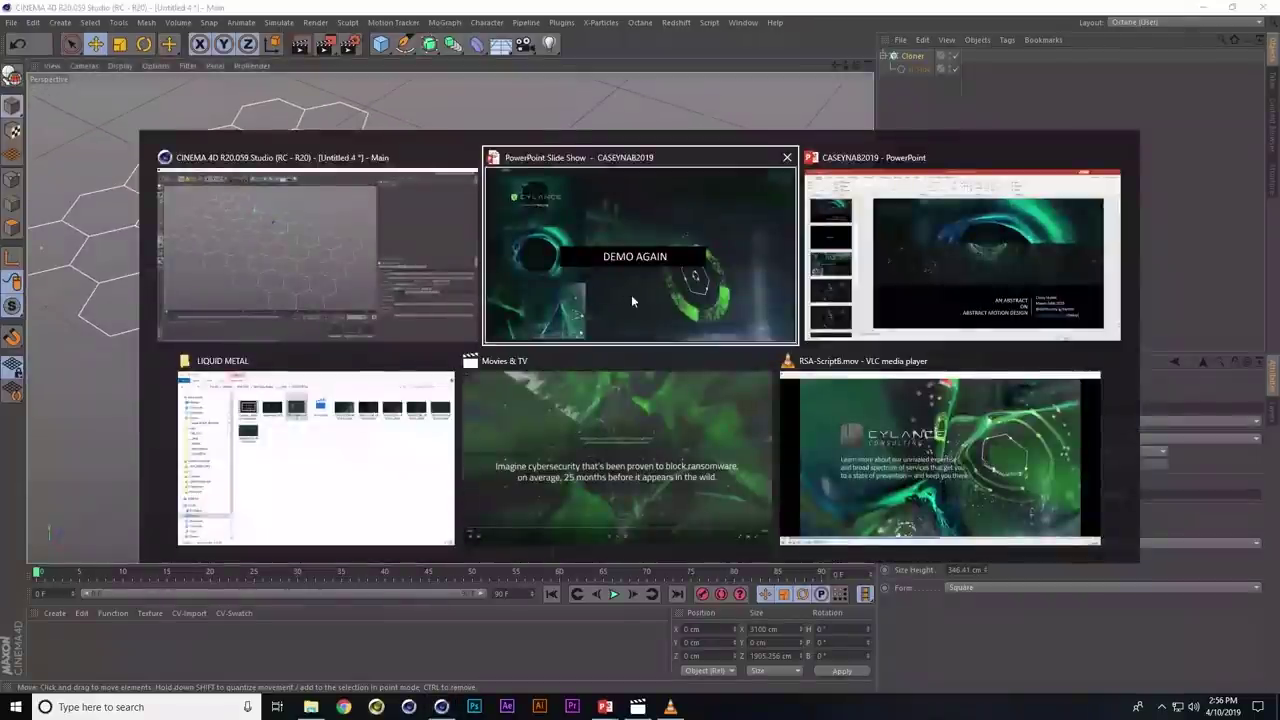
pyautogui.hotkey('alt', 'Tab')
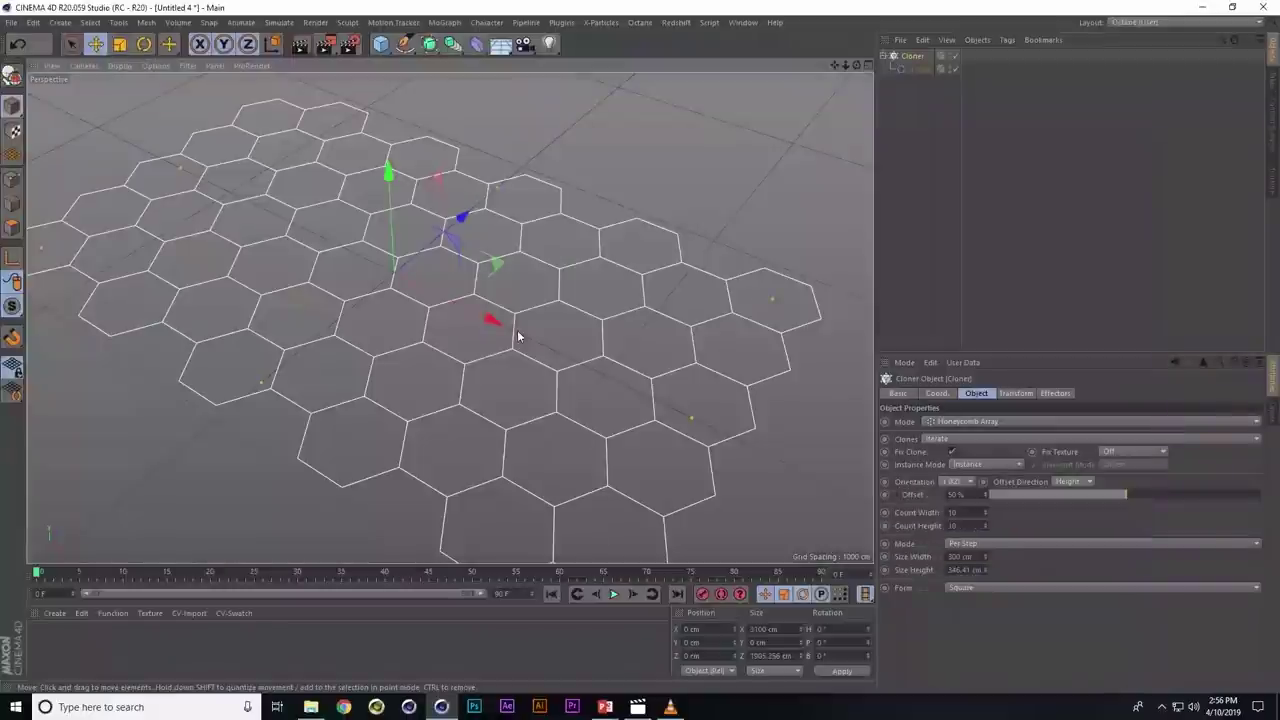
pyautogui.keyDown('alt'); pyautogui.moveTo(546, 305); pyautogui.dragTo(560, 319); pyautogui.keyUp('alt')
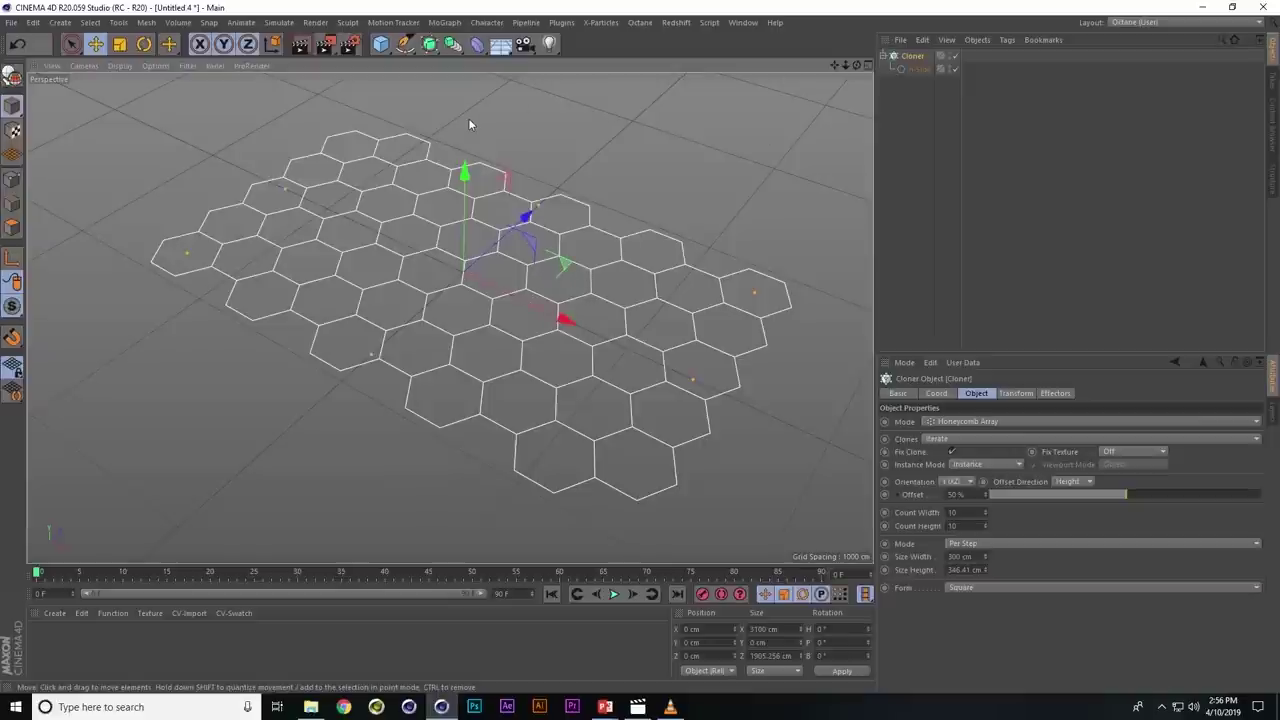
# - Add a Plain effector to the hexagon Cloner
pyautogui.hotkey('shift', 'c')
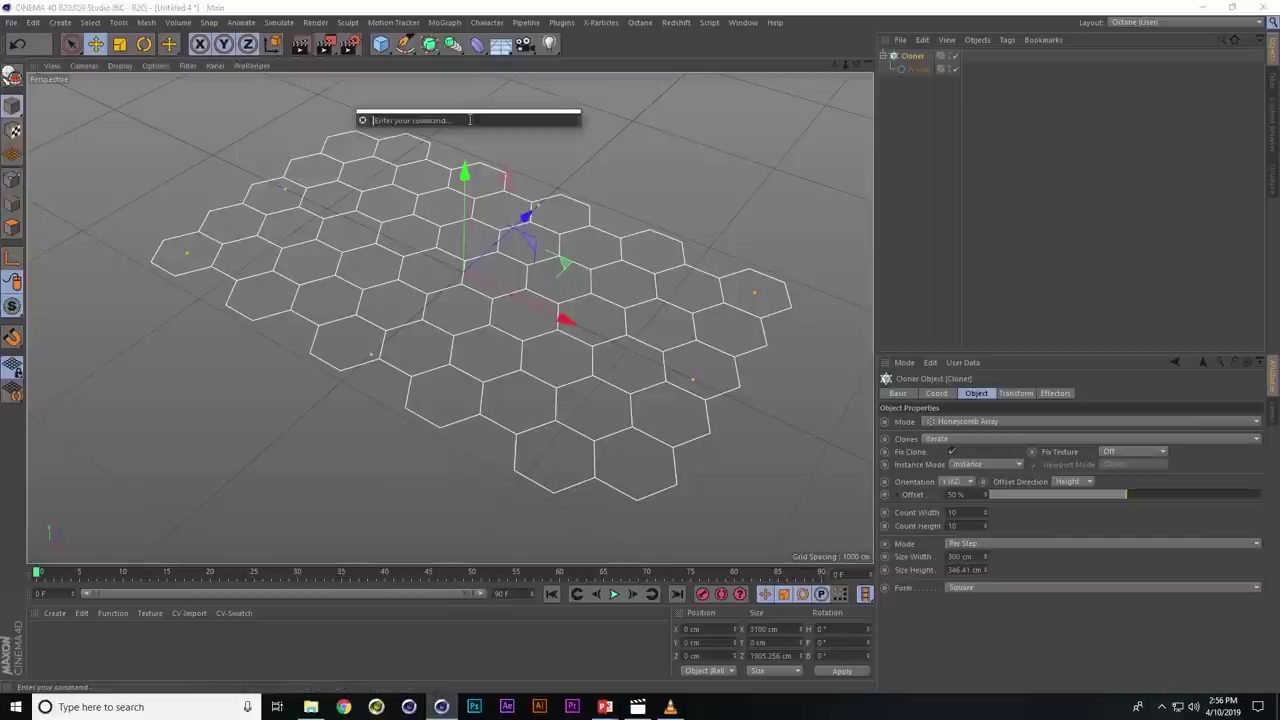
pyautogui.write('plin')
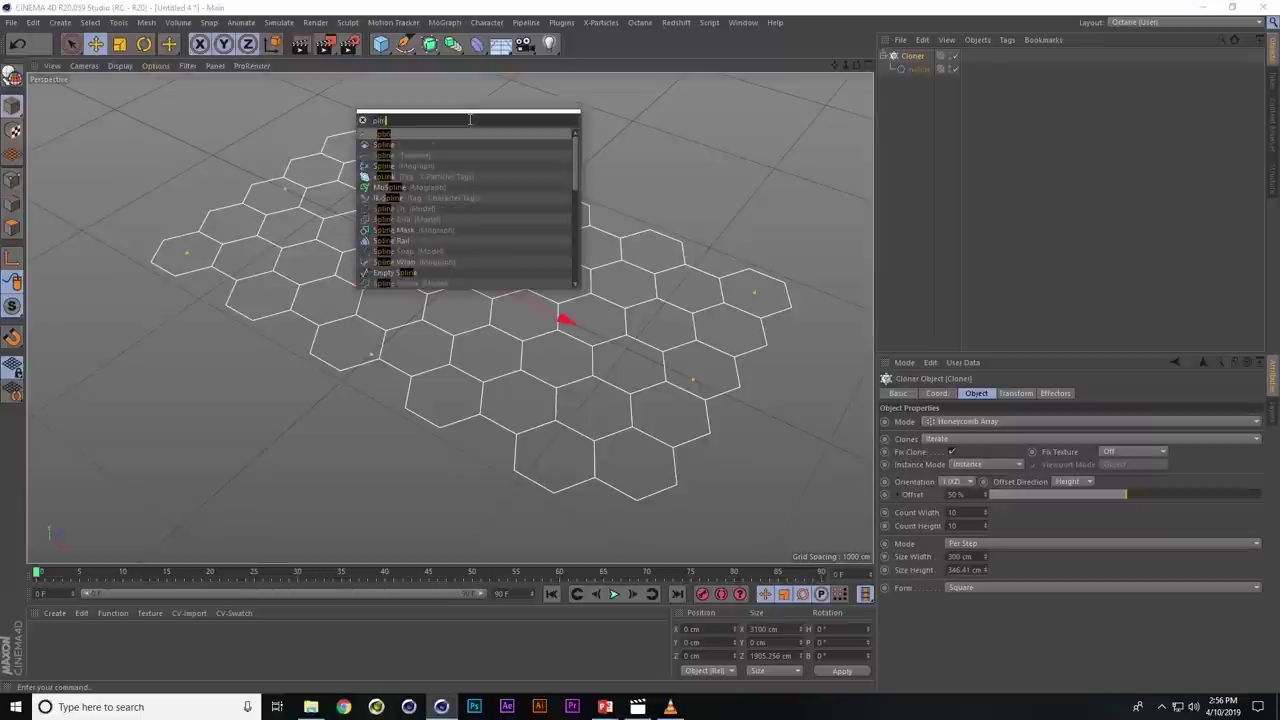
pyautogui.press('BackSpace')
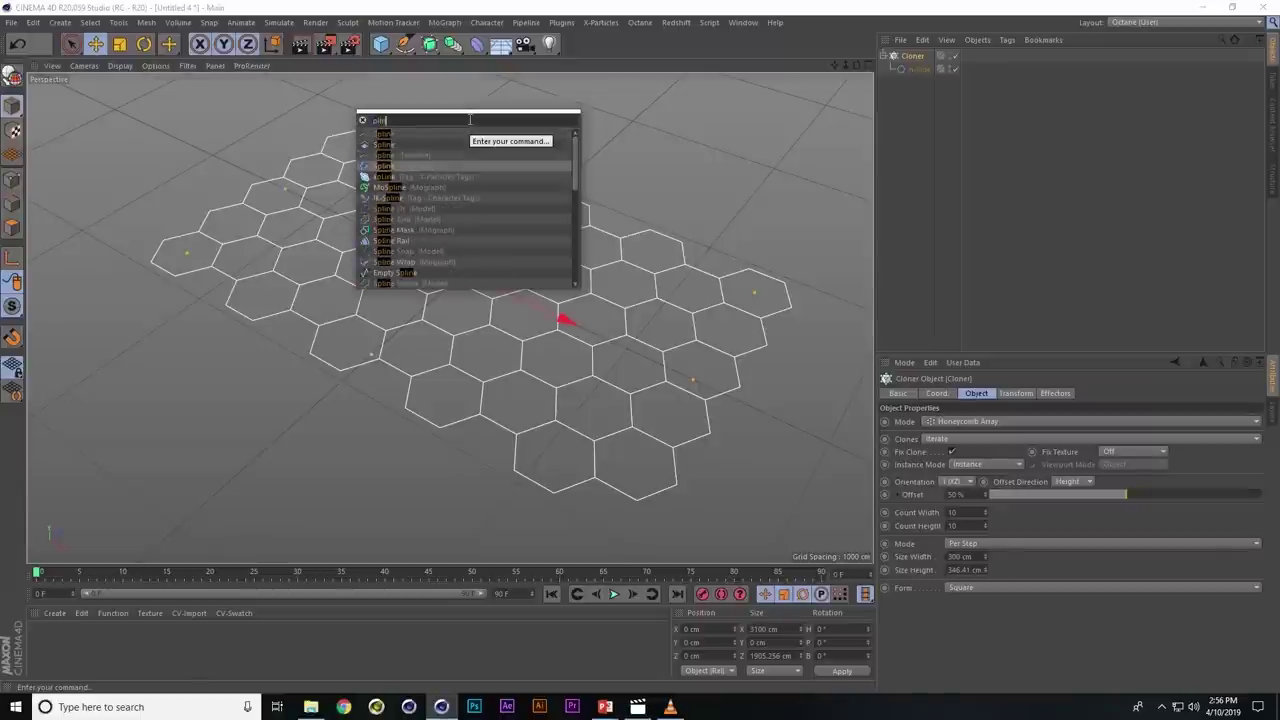
pyautogui.press('BackSpace')
pyautogui.write('ai')
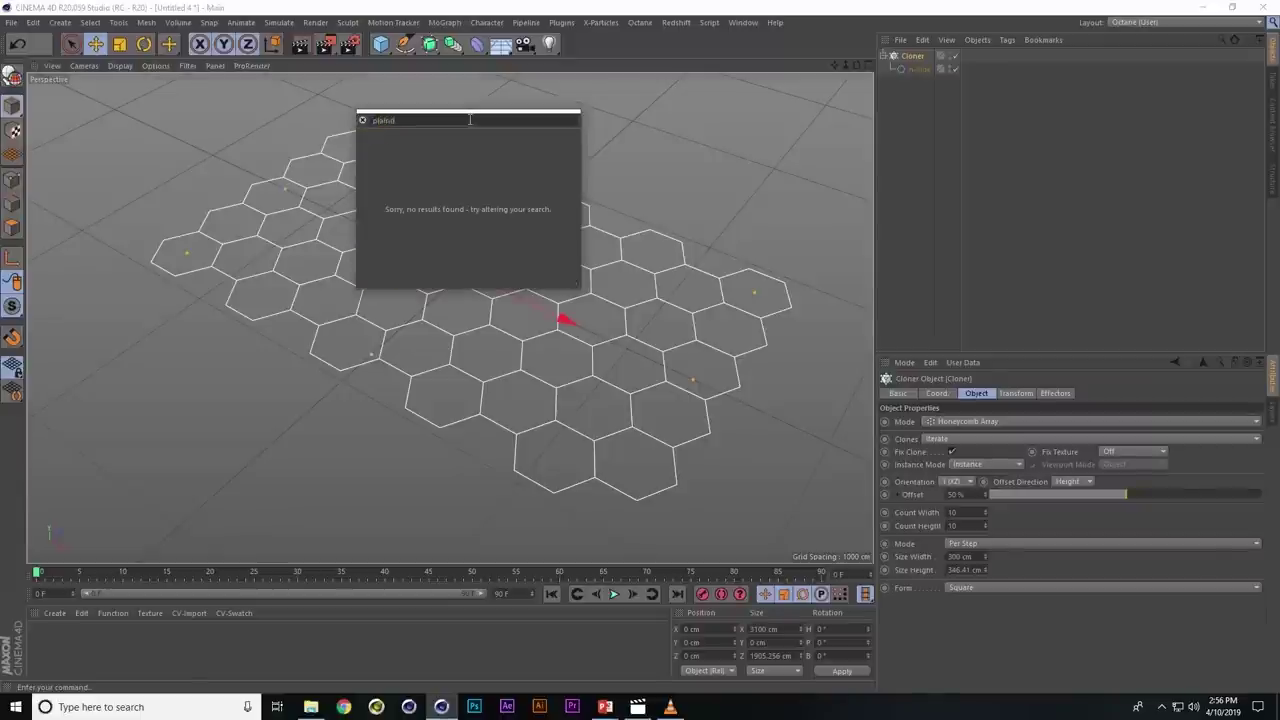
pyautogui.write('n')
pyautogui.press('Return')
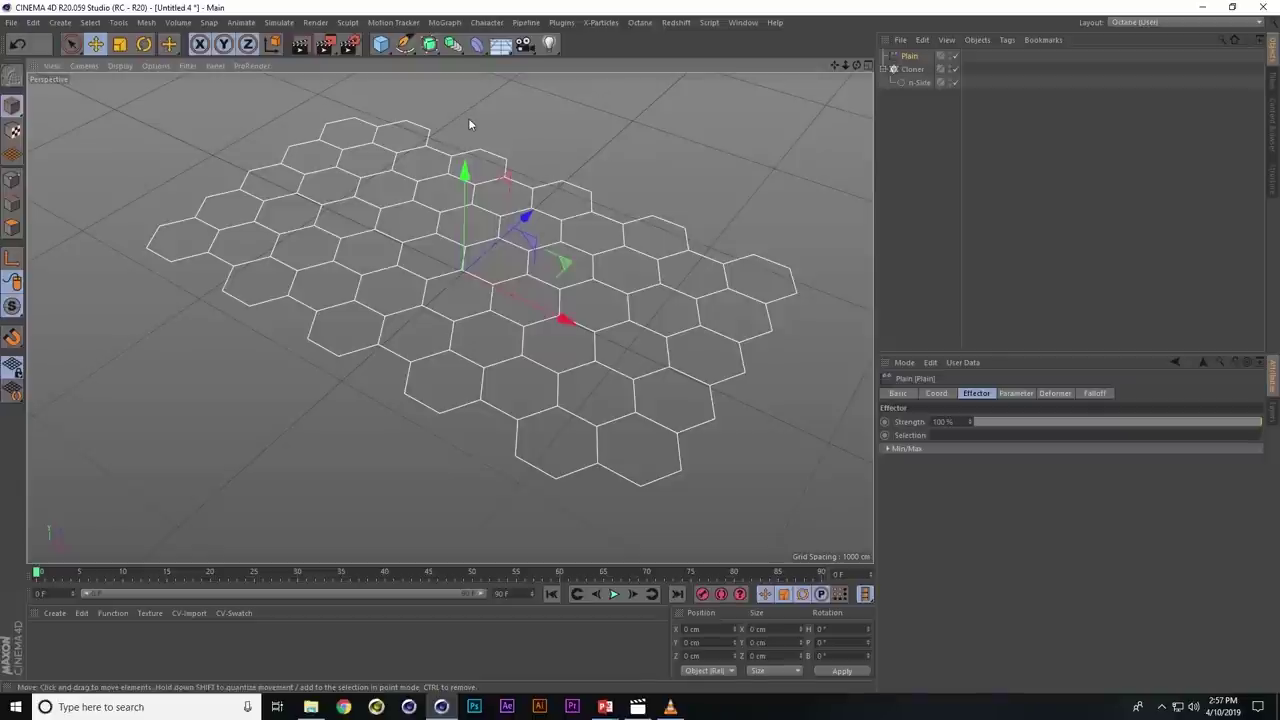
# - Set the Plain effector to Absolute mode with Position off and Scale on, shrinking clones to zero
pyautogui.click(912, 69)
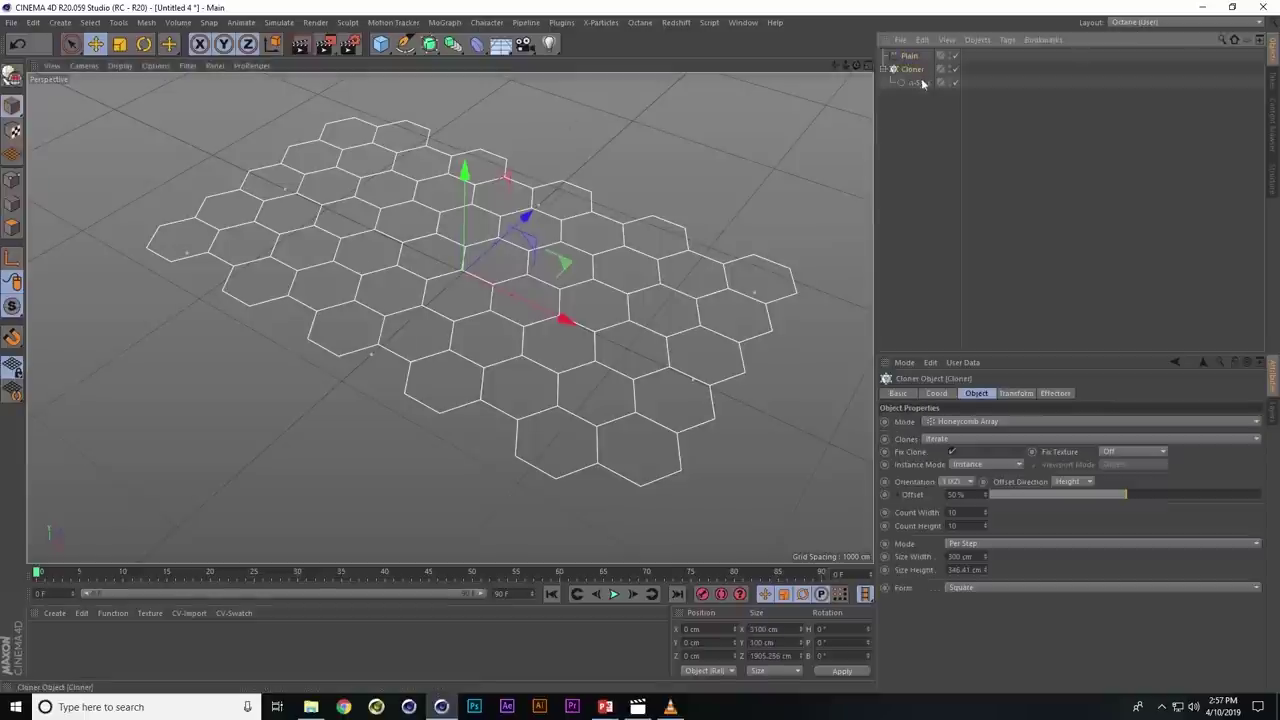
pyautogui.click(1051, 395)
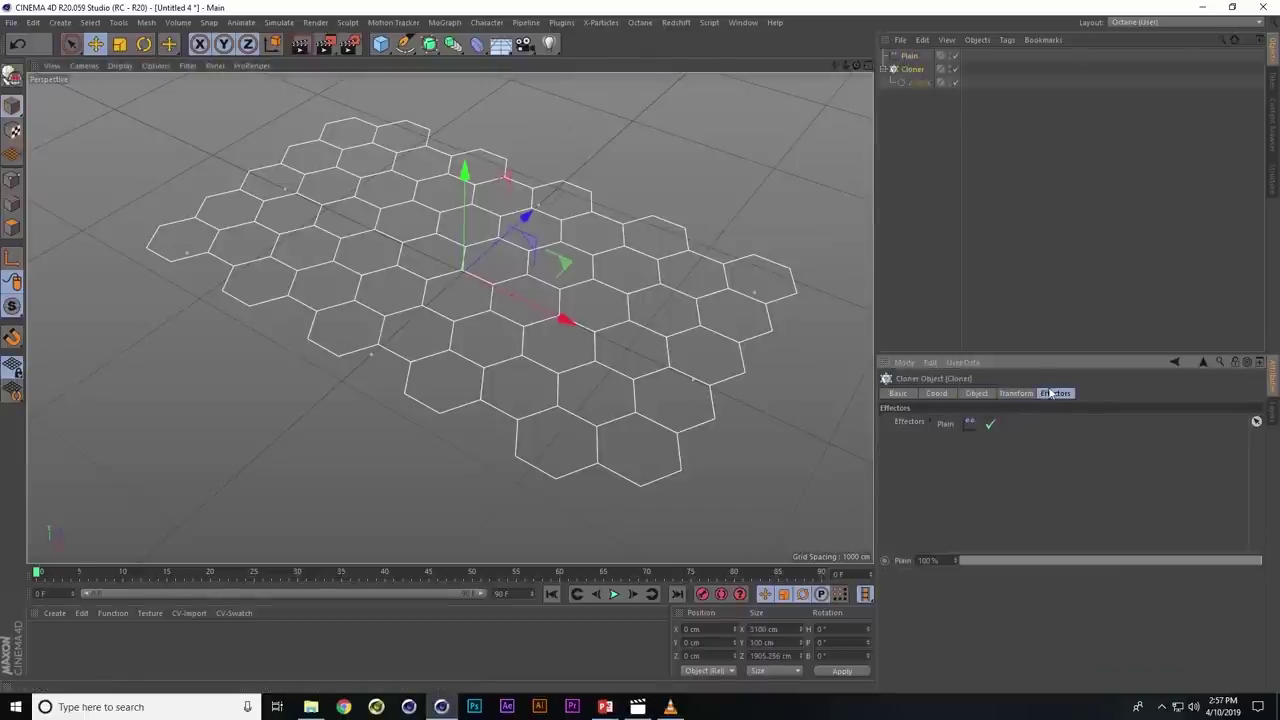
pyautogui.click(976, 393)
pyautogui.click(909, 56)
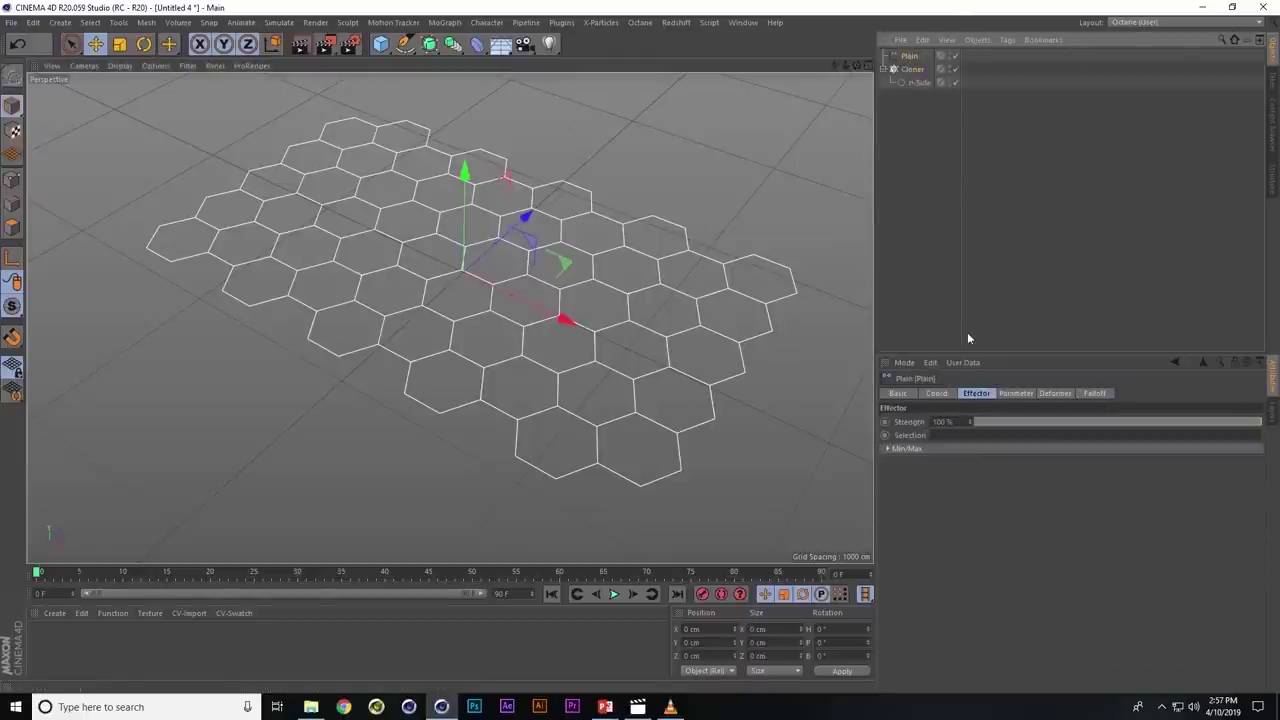
pyautogui.click(1013, 395)
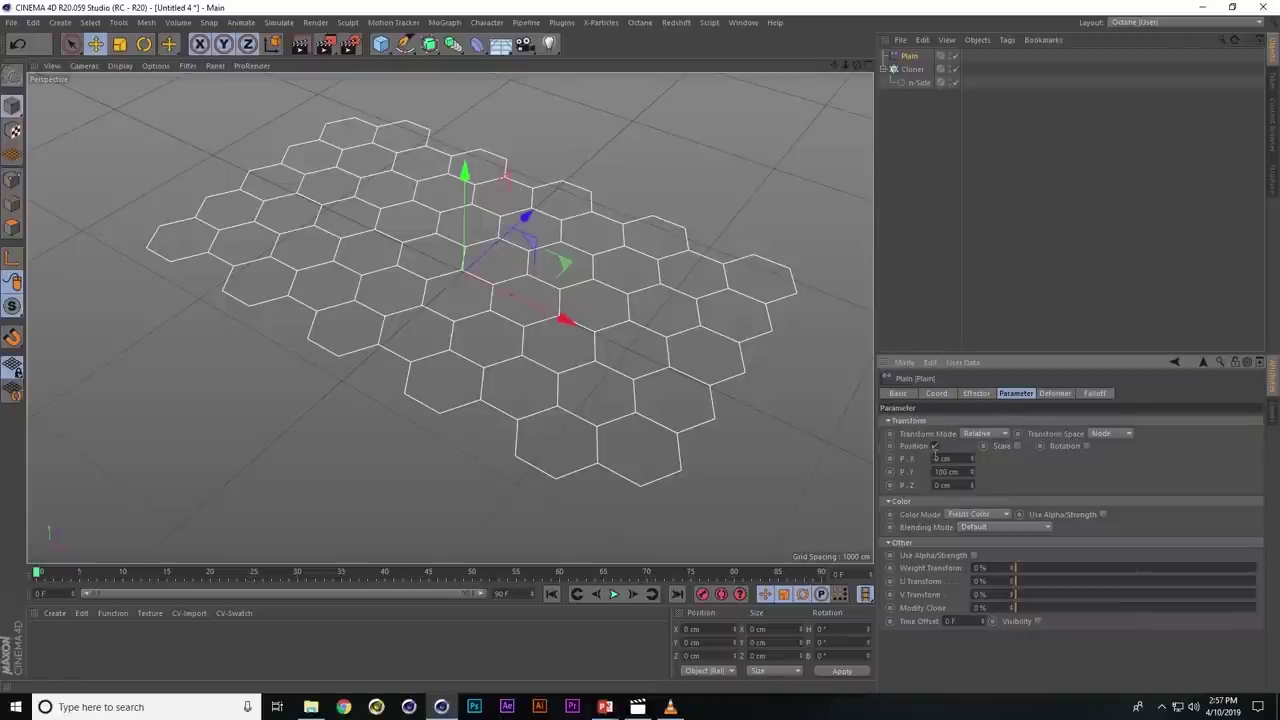
pyautogui.click(934, 446)
pyautogui.click(983, 433)
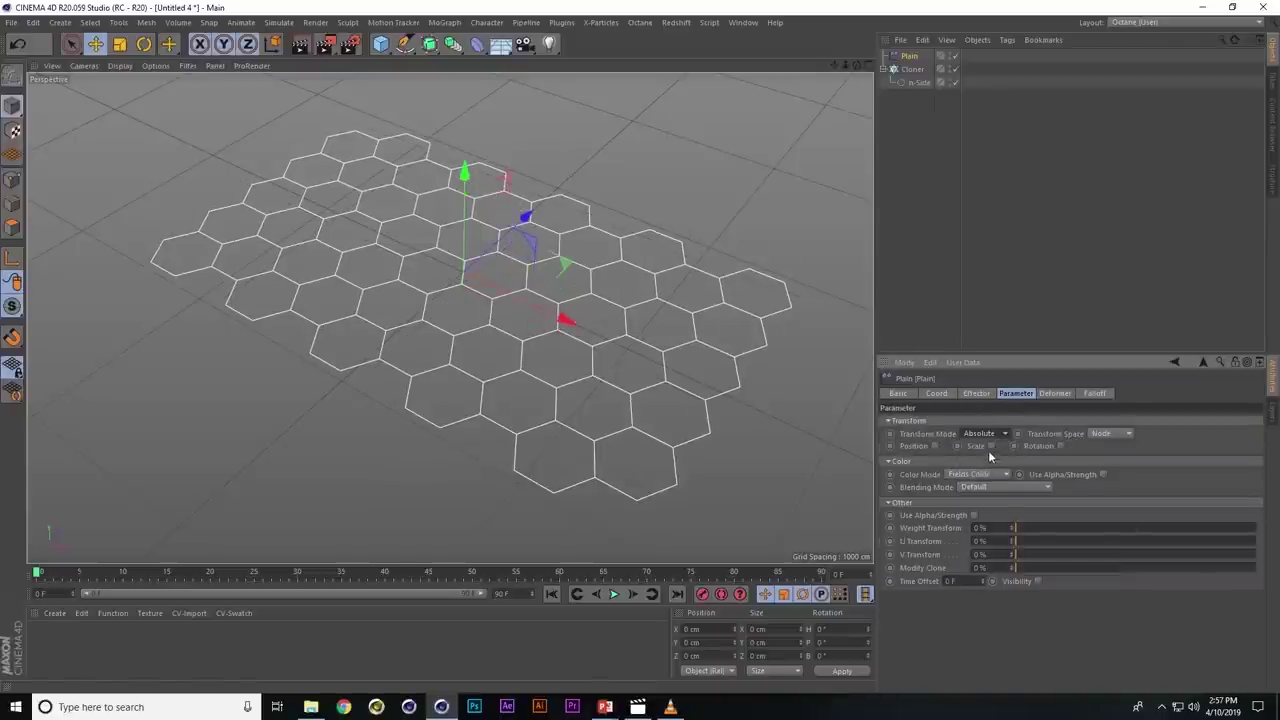
pyautogui.click(991, 446)
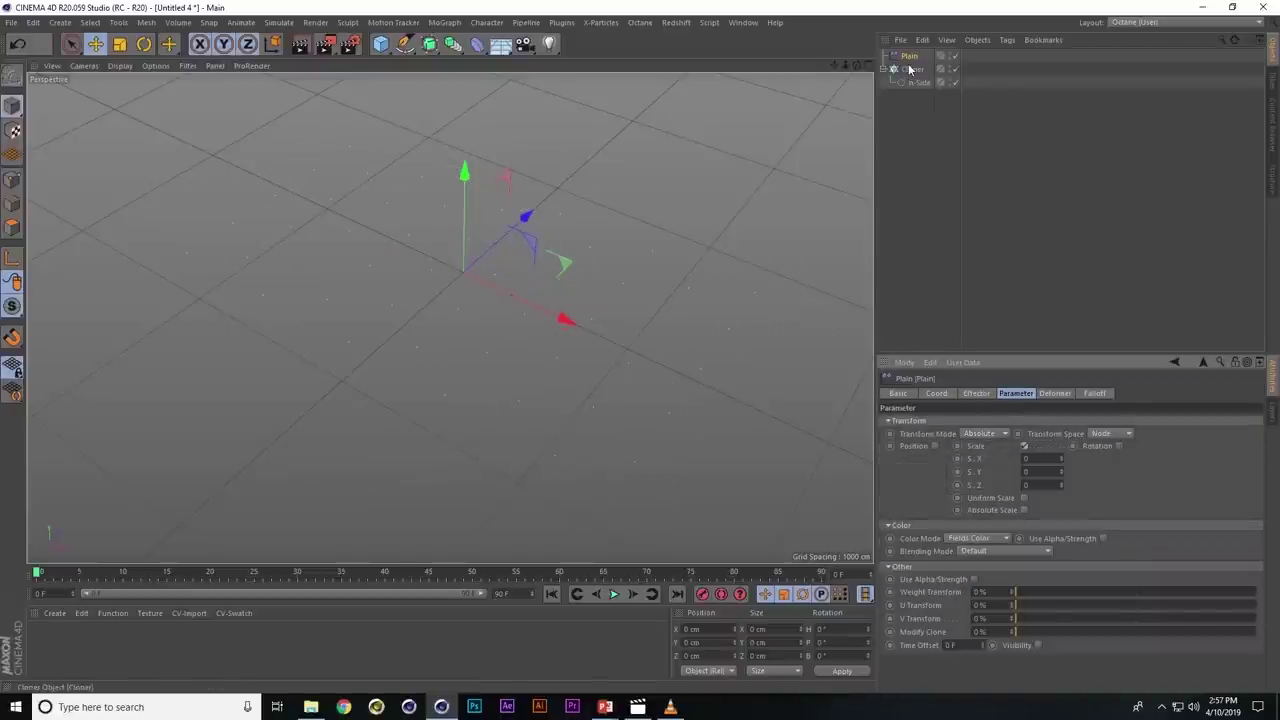
pyautogui.hotkey('shift', 'c')
# - Add a Disc and drop it into the Plain effector's Falloff field list
pyautogui.write('disc')
pyautogui.press('Return')
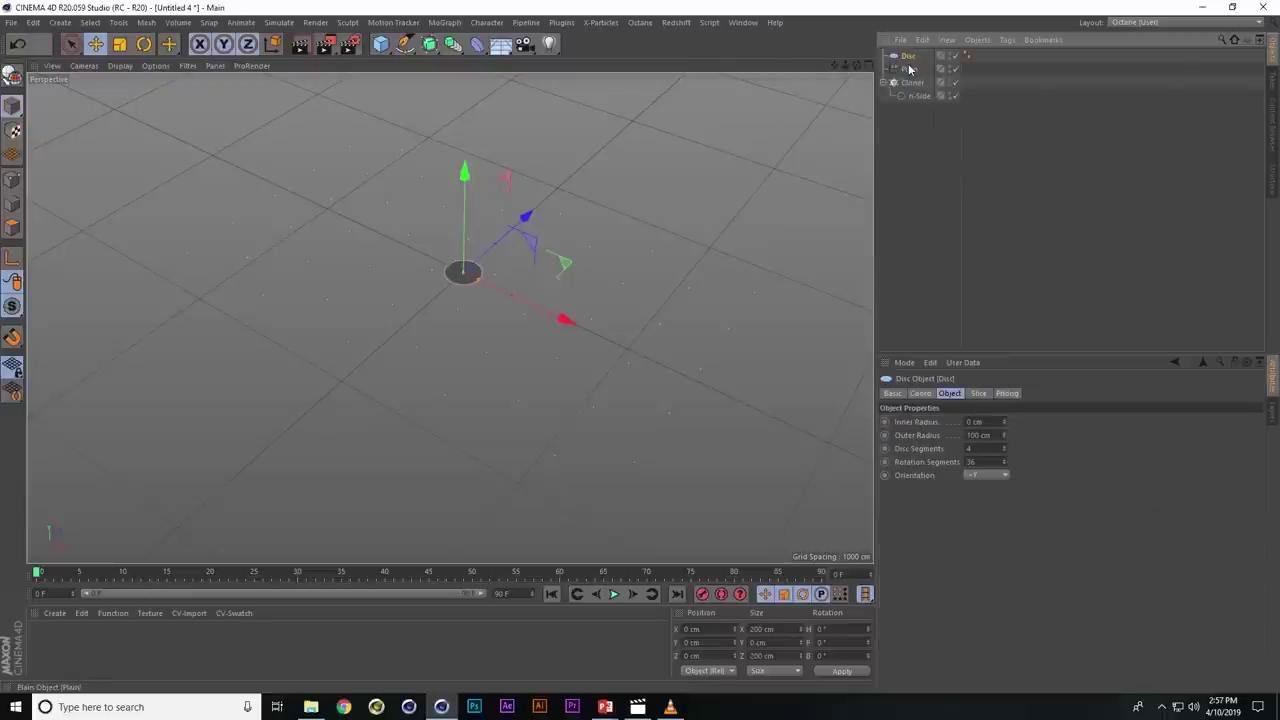
pyautogui.click(909, 68)
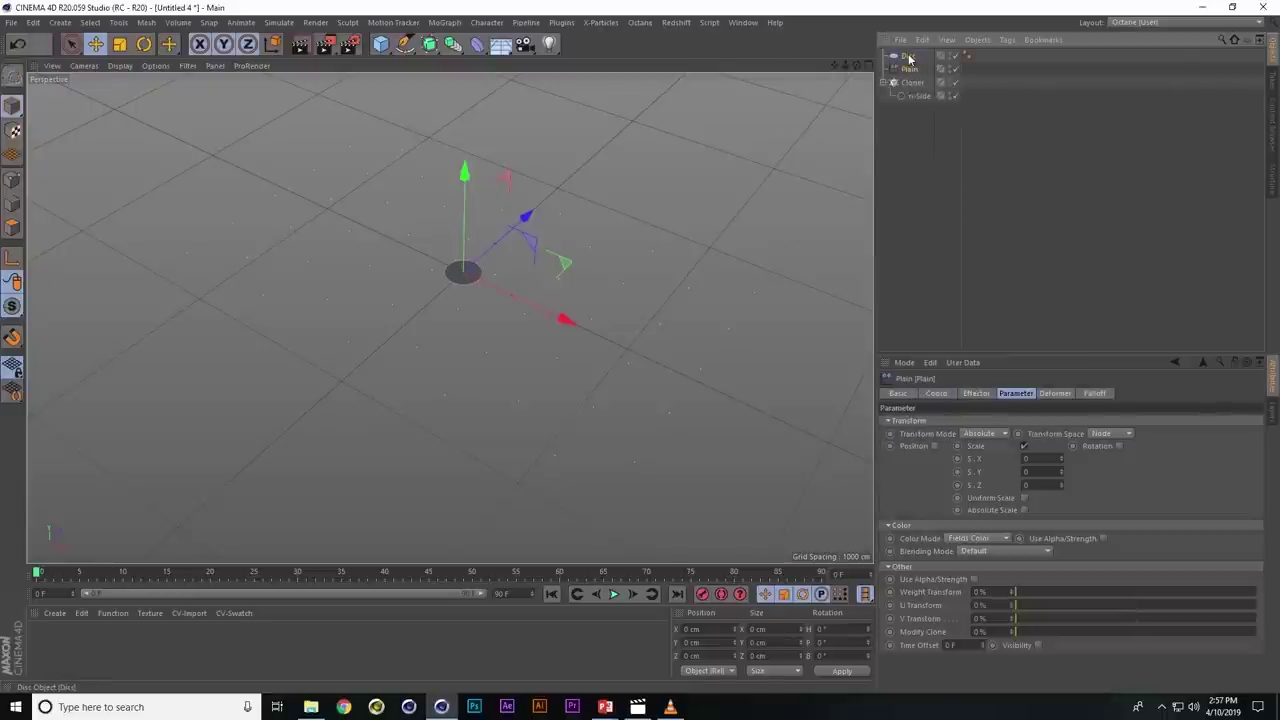
pyautogui.click(1095, 394)
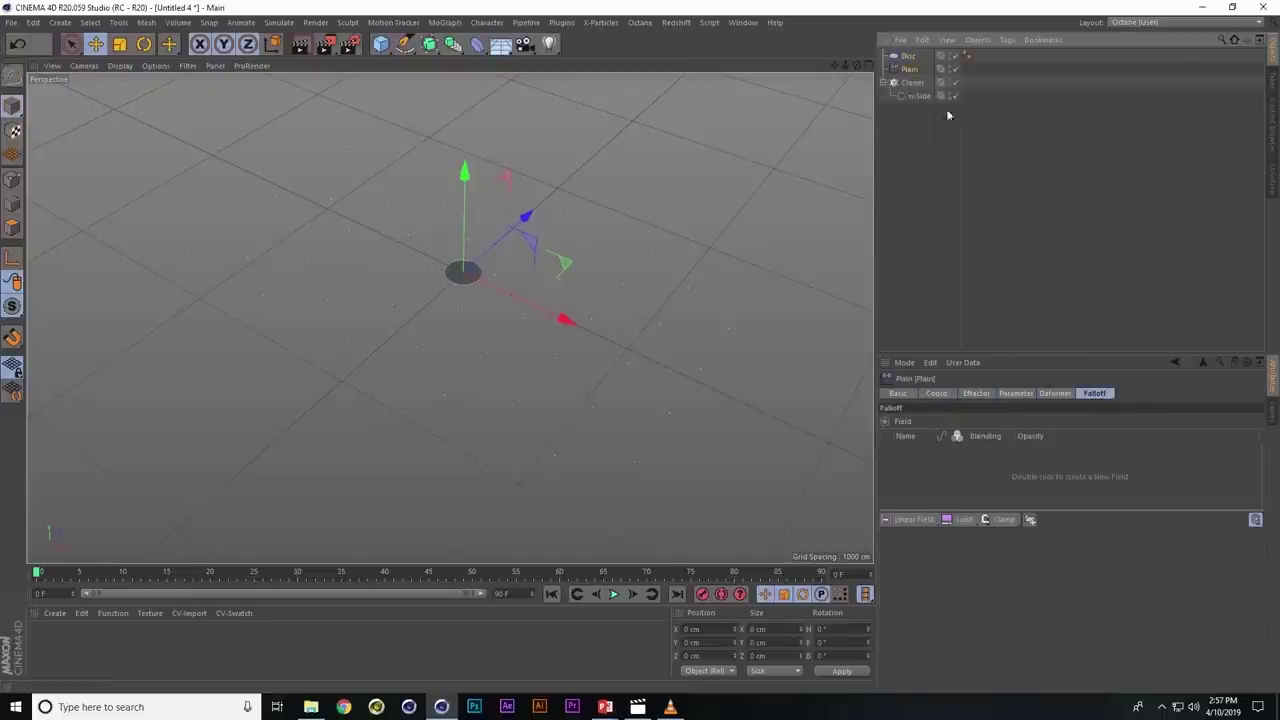
pyautogui.moveTo(908, 56); pyautogui.dragTo(980, 268)
pyautogui.moveTo(926, 475); pyautogui.dragTo(926, 470)
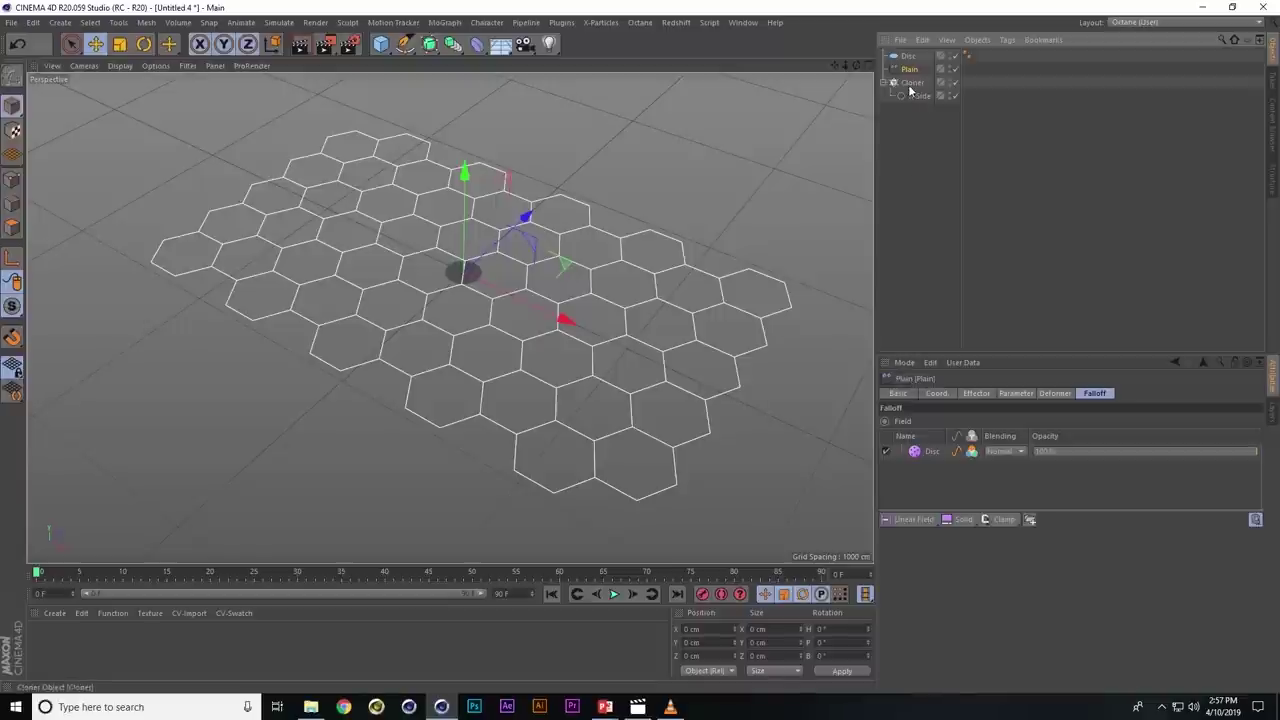
pyautogui.hotkey('shift', 'c')
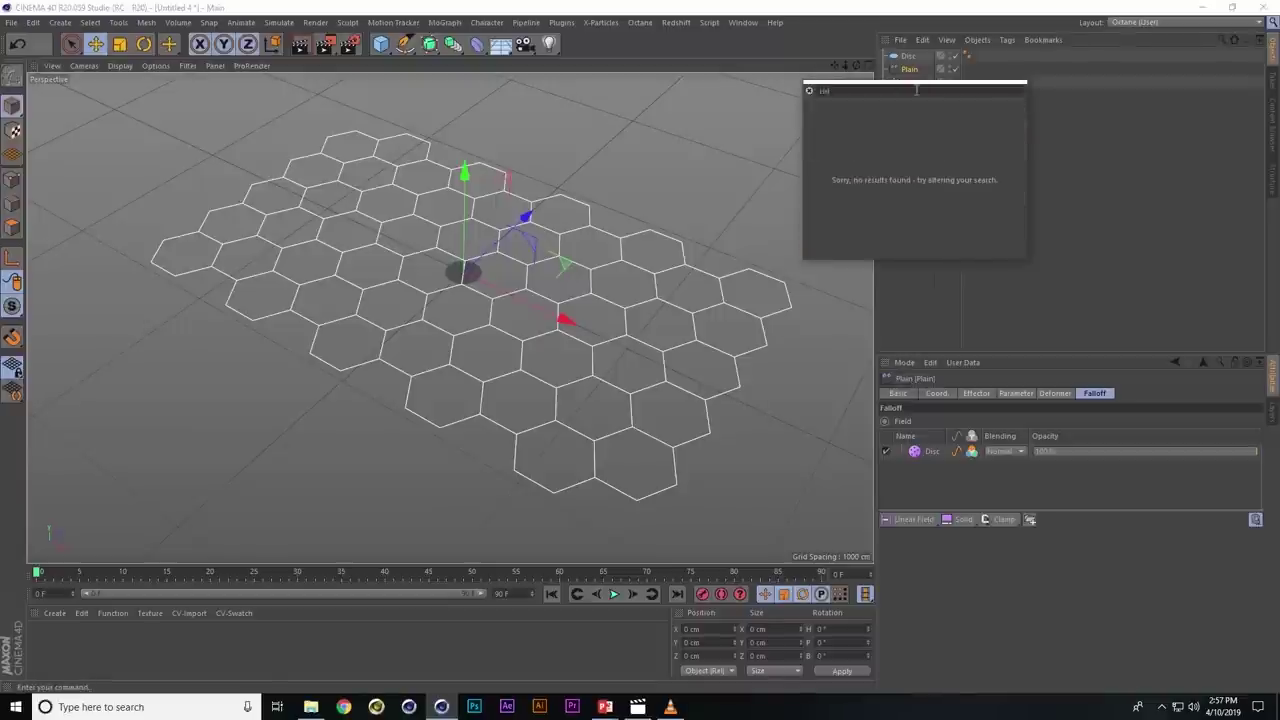
# - Add a Circle spline and give the Disc an Align to Spline tag using the Circle as path
pyautogui.write('circ')
pyautogui.press('Return')
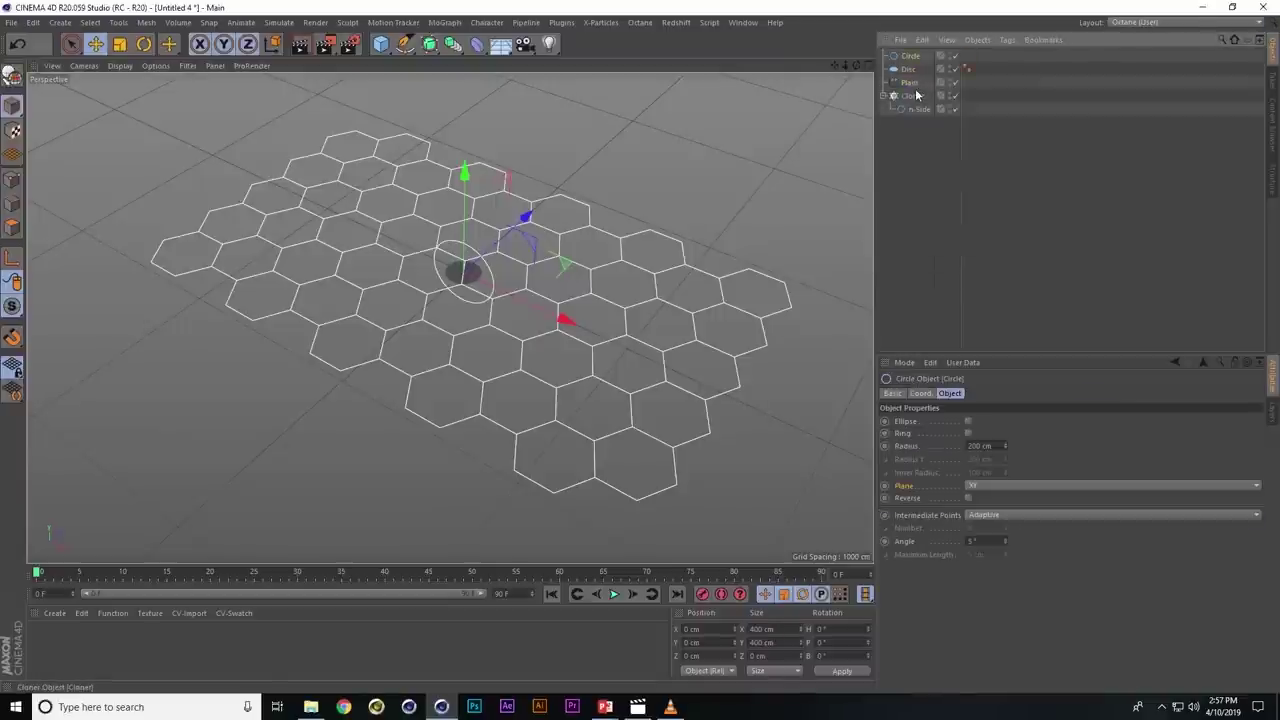
pyautogui.moveTo(918, 56)
pyautogui.mouseDown()
pyautogui.moveTo(913, 85)
pyautogui.moveTo(910, 70)
pyautogui.mouseUp()
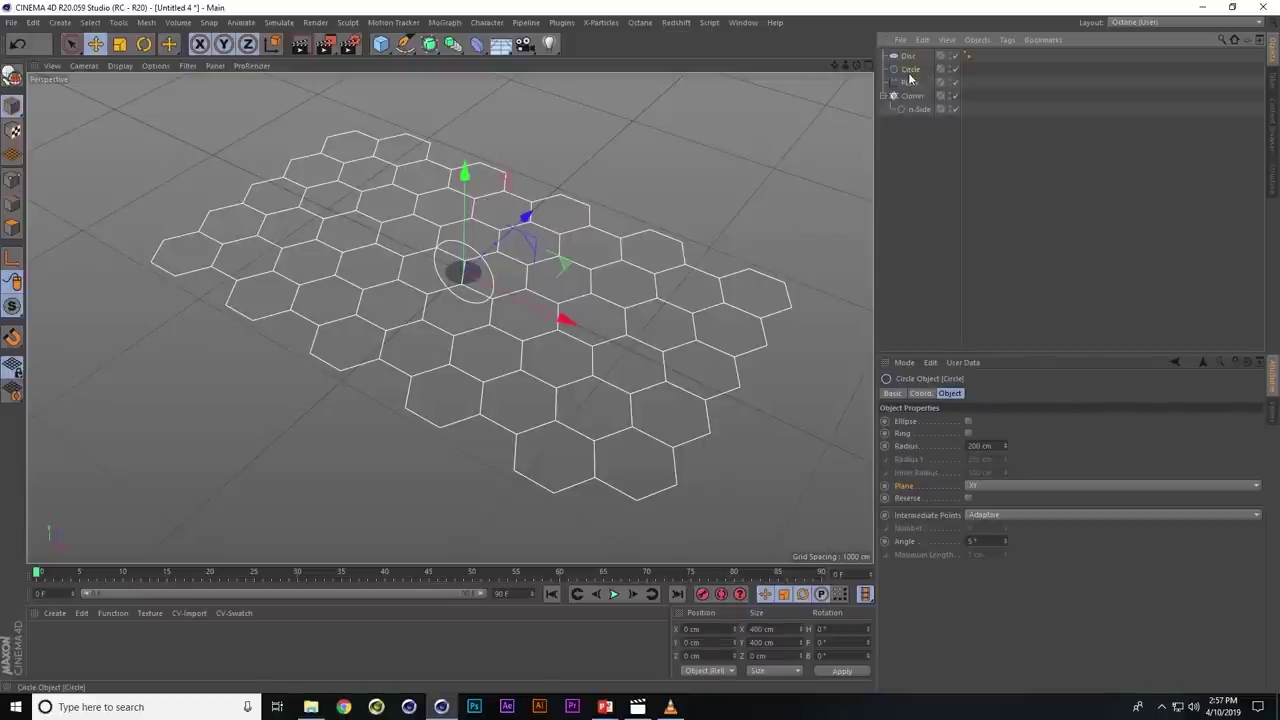
pyautogui.click(908, 56)
pyautogui.hotkey('shift', 'c')
pyautogui.write('ali')
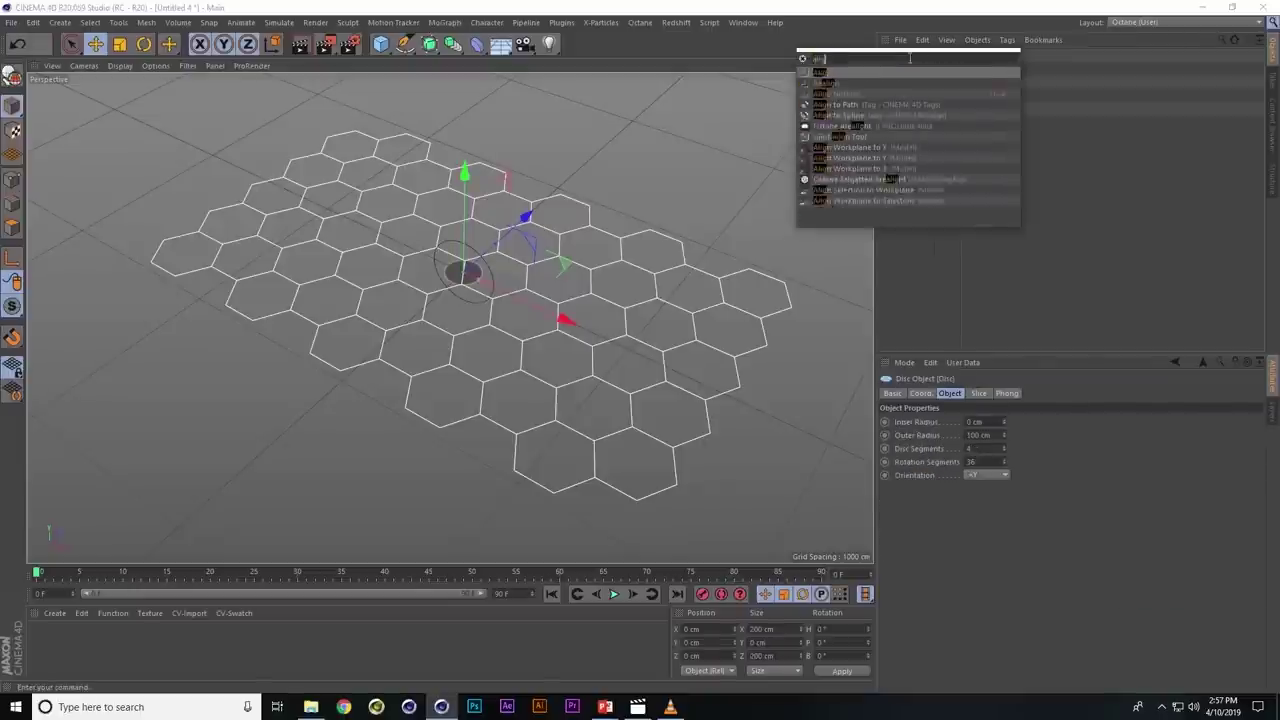
pyautogui.write('gn to')
pyautogui.press('Down')
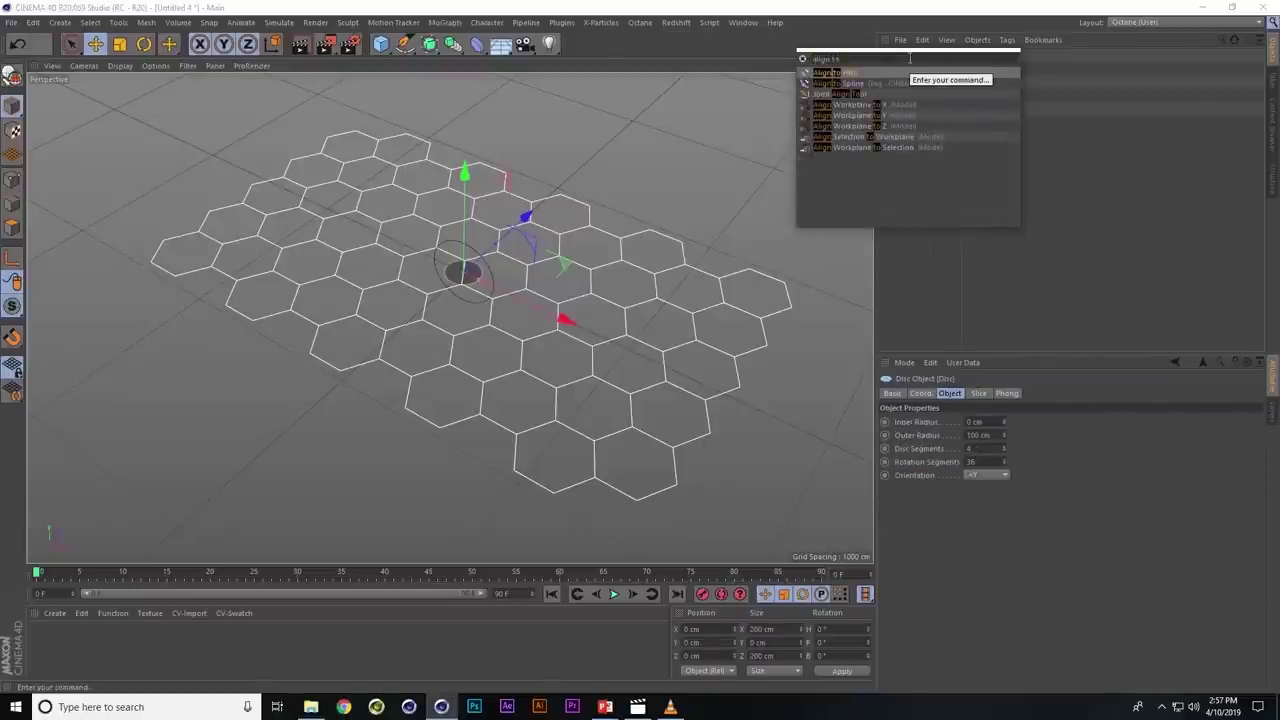
pyautogui.press('Return')
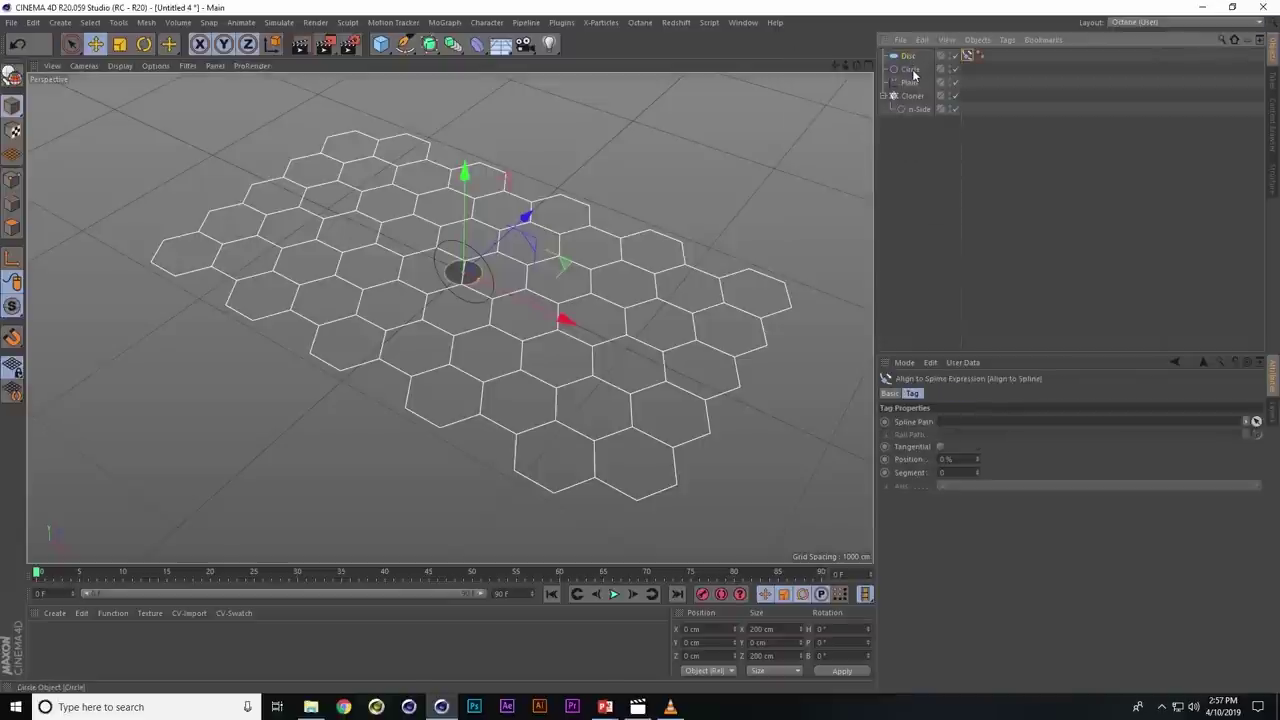
pyautogui.moveTo(969, 410); pyautogui.dragTo(969, 421)
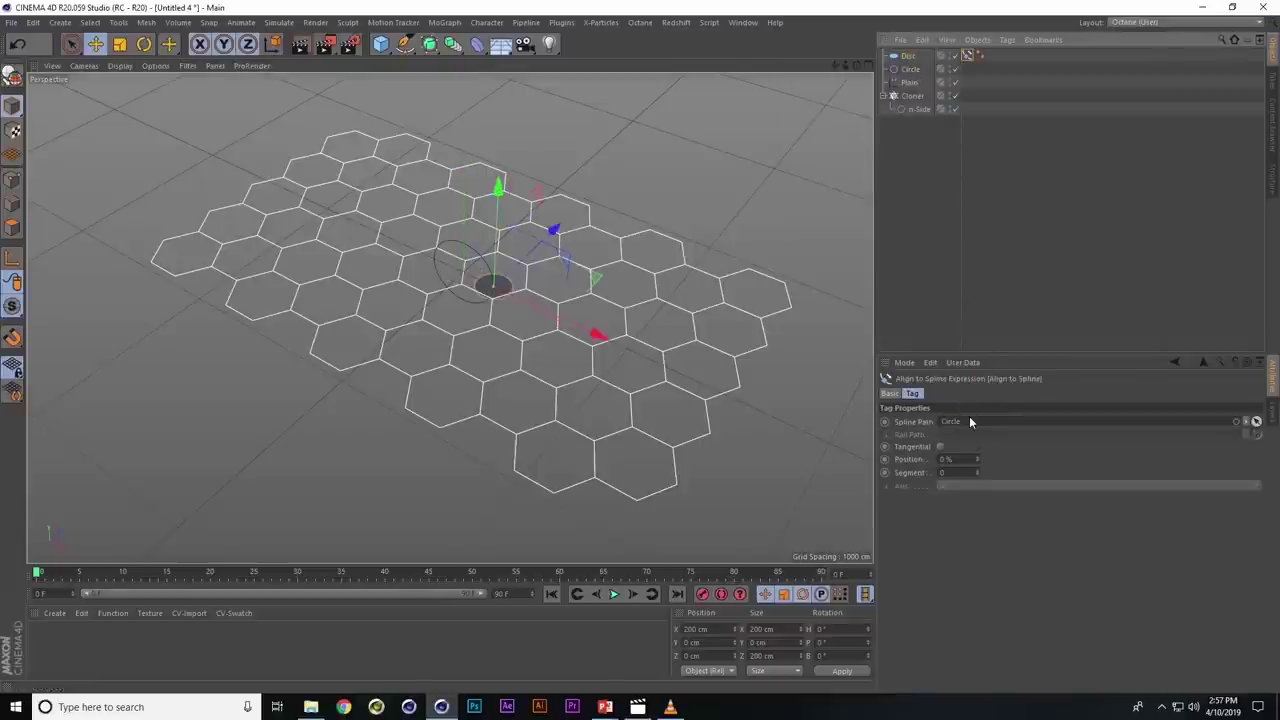
# - Lay the Circle flat on the XZ plane and scale it up to about 886 cm
pyautogui.click(910, 69)
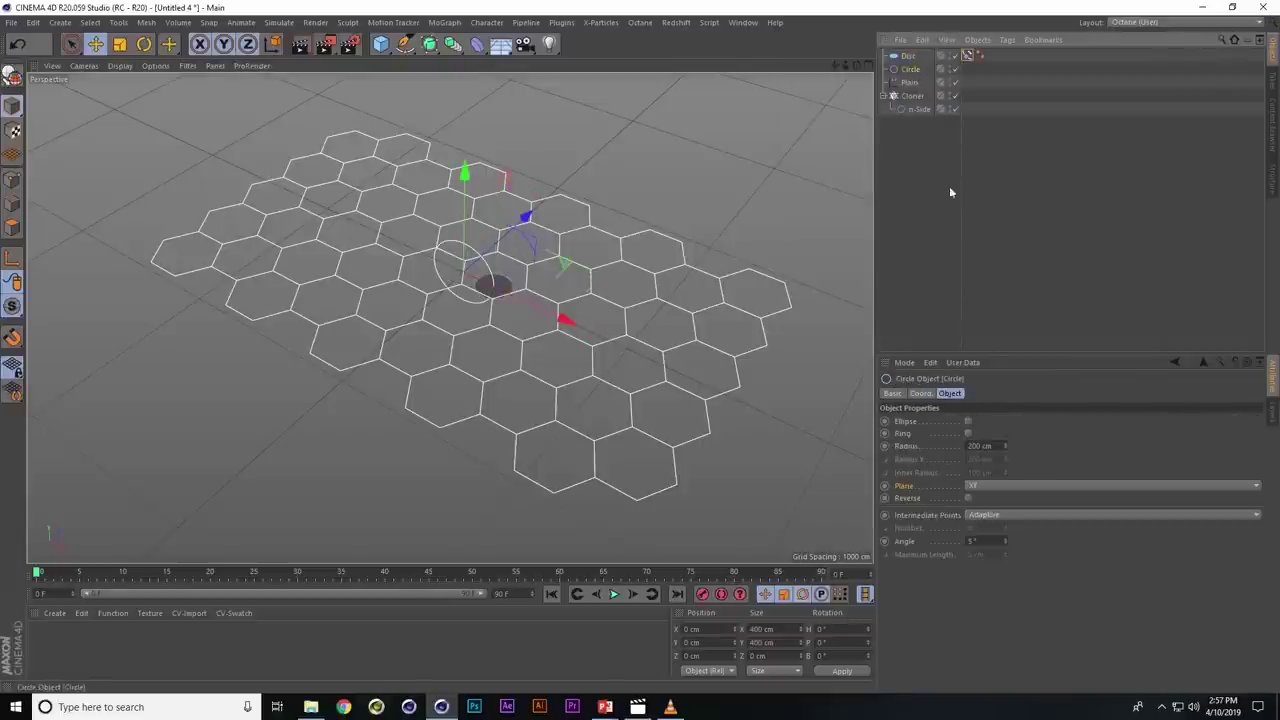
pyautogui.click(986, 486)
pyautogui.click(986, 525)
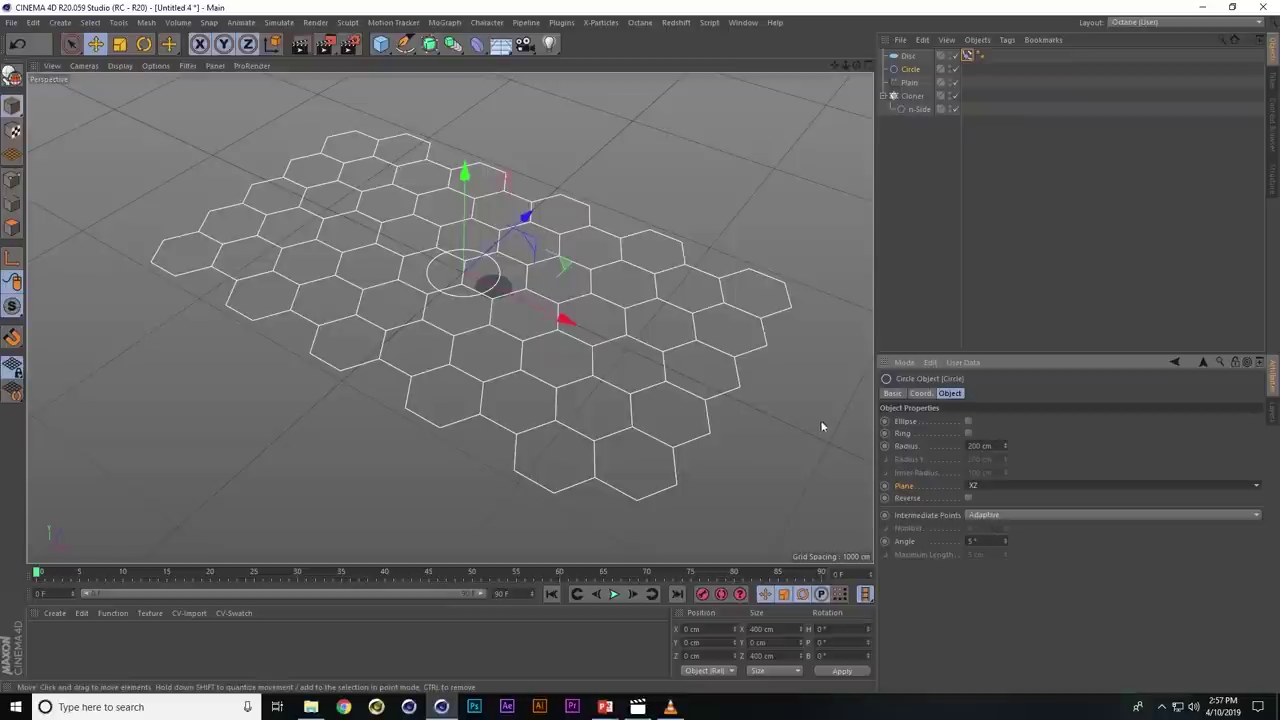
pyautogui.press('t')
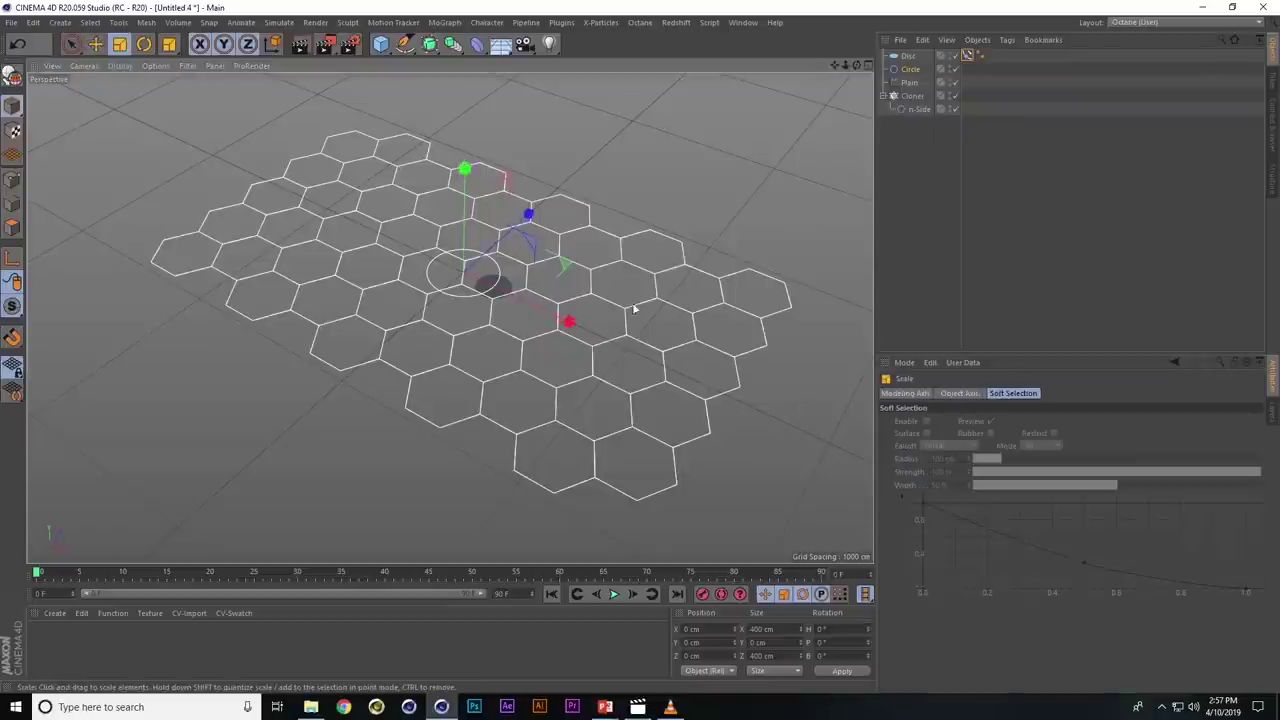
pyautogui.moveTo(634, 306)
pyautogui.mouseDown()
pyautogui.moveTo(911, 277)
pyautogui.moveTo(196, 274)
pyautogui.moveTo(1278, 264)
pyautogui.mouseUp()
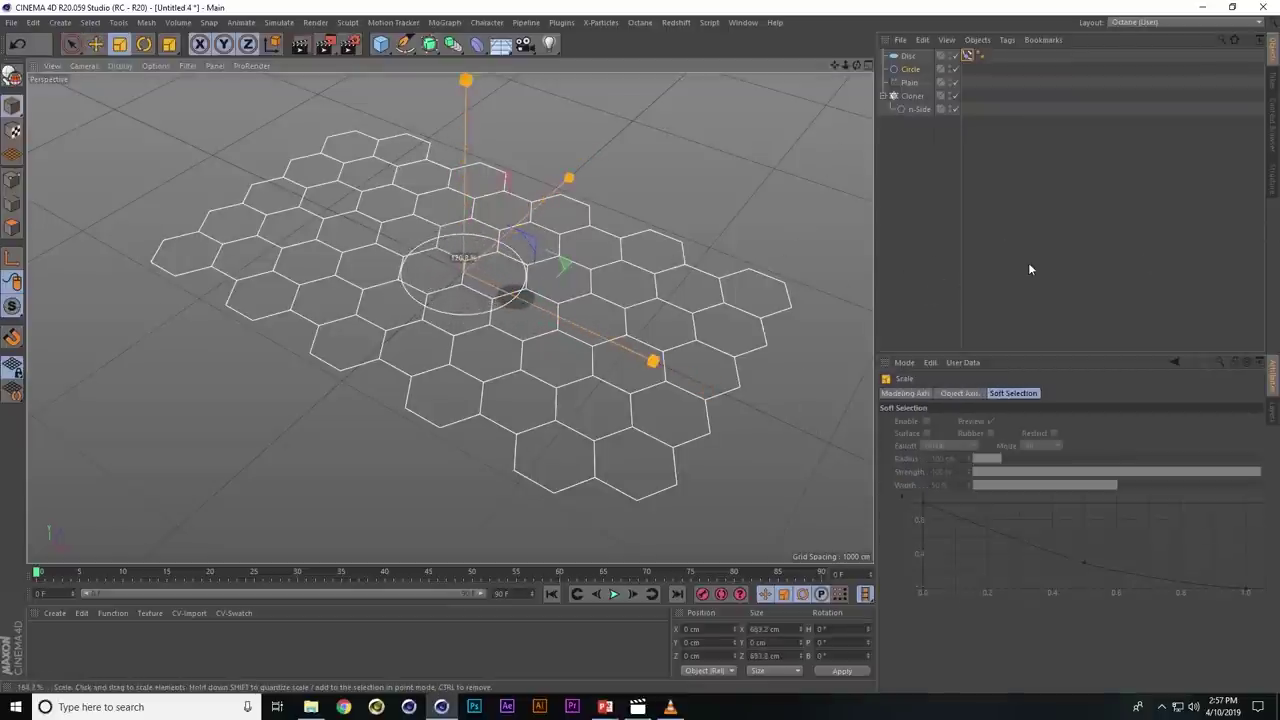
pyautogui.moveTo(1278, 264); pyautogui.dragTo(1020, 128)
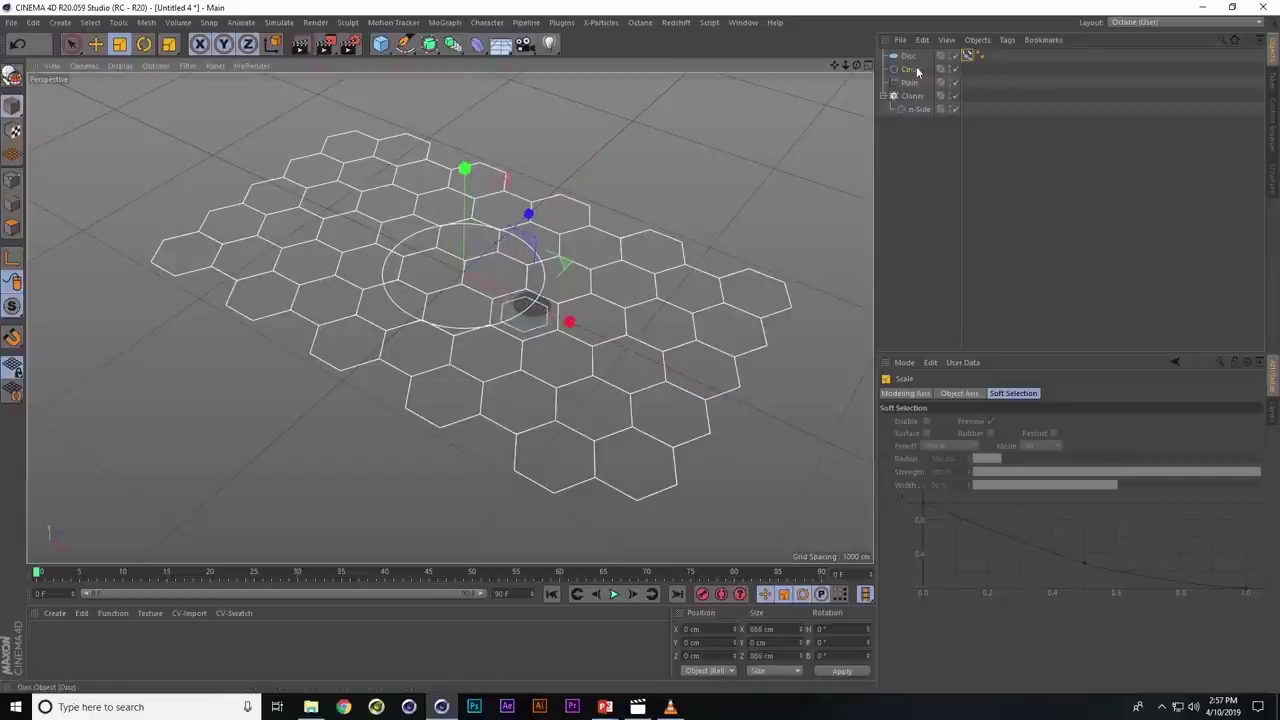
pyautogui.click(966, 55)
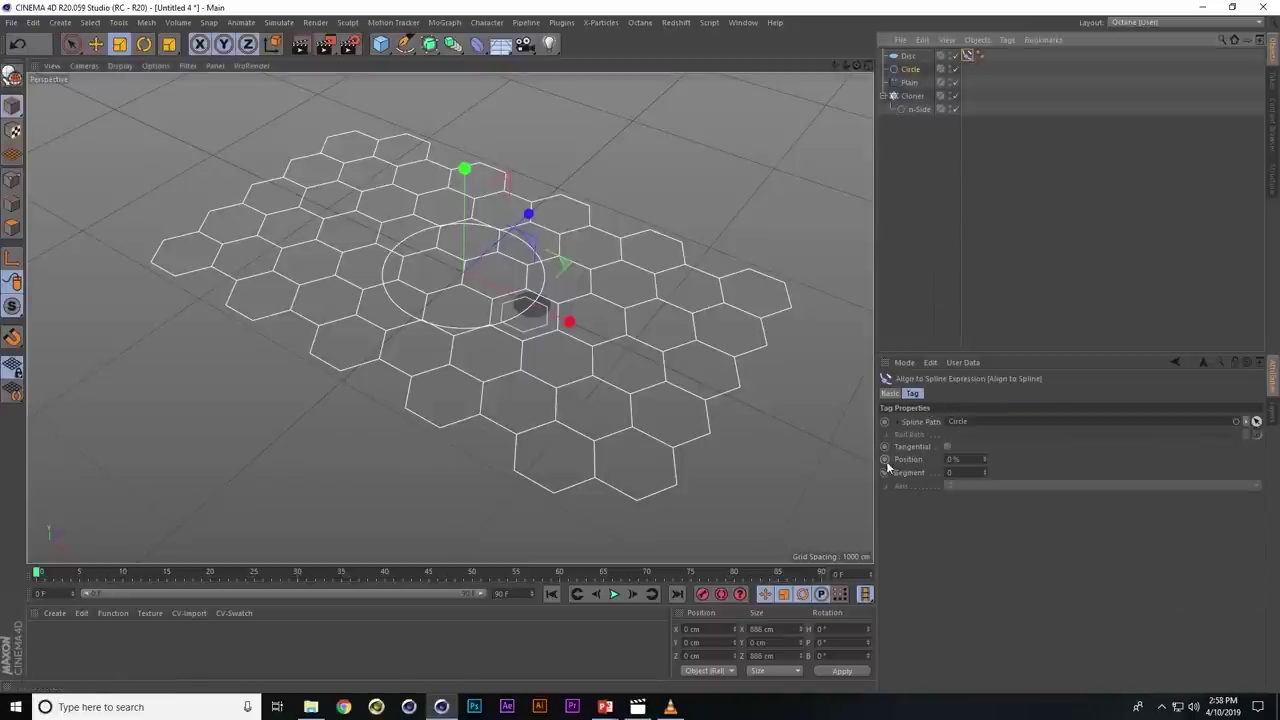
# - Keyframe the Align to Spline Position at 0% on frame 0 and 100% on frame 90
pyautogui.keyDown('ctrl'); pyautogui.click(884, 459); pyautogui.keyUp('ctrl')
pyautogui.click(677, 594)
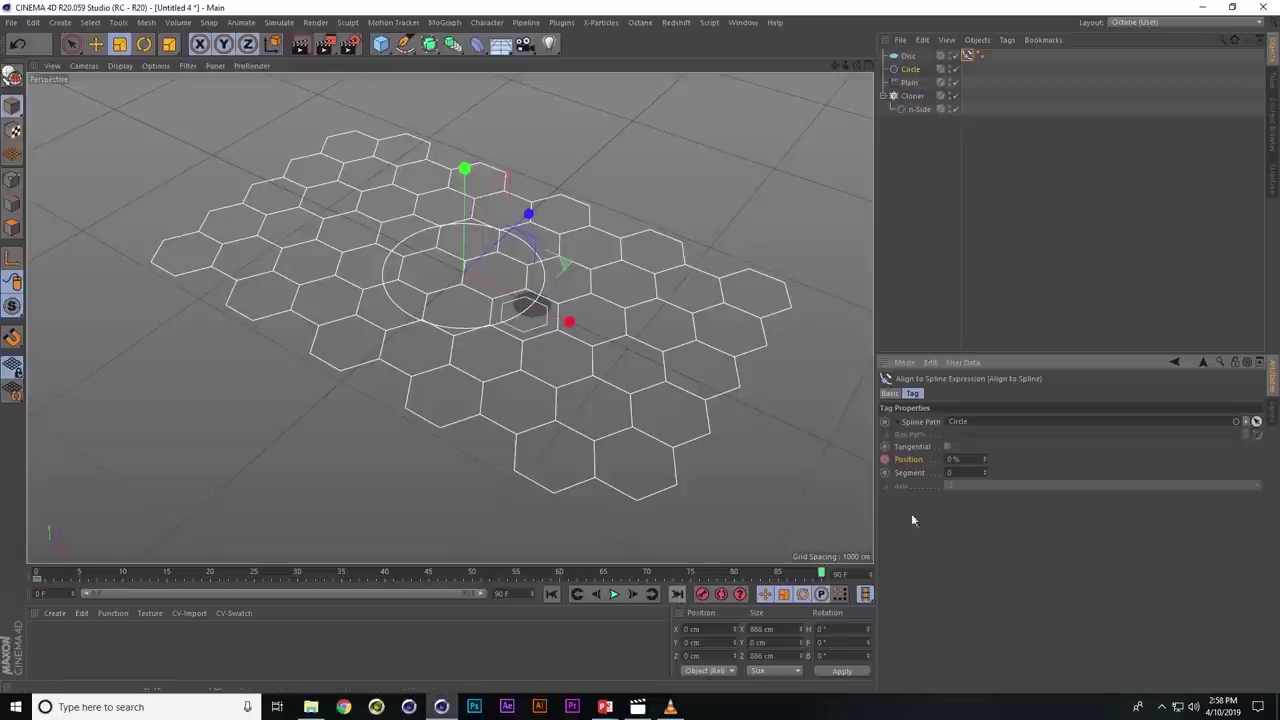
pyautogui.moveTo(986, 459); pyautogui.dragTo(977, 62)
# - Inspect the Position track's F-Curve in the Timeline, then play the animation
pyautogui.rightClick(908, 464)
pyautogui.moveTo(942, 456)
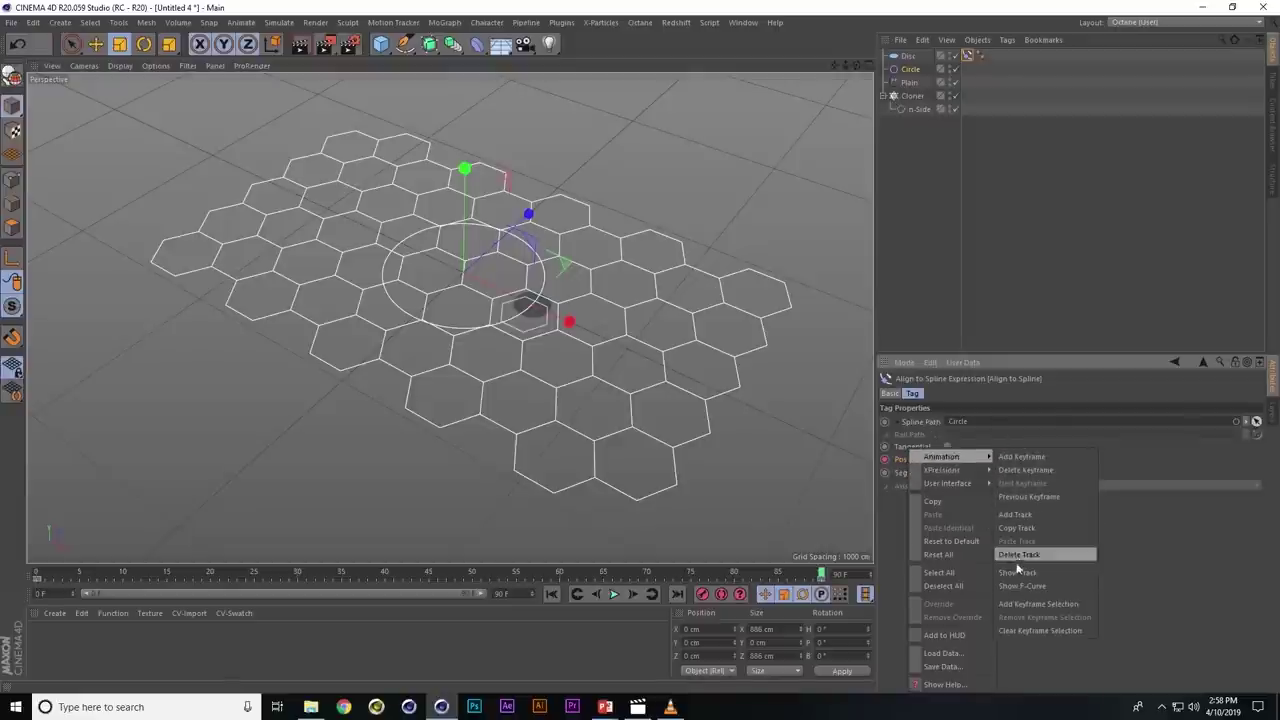
pyautogui.click(1014, 571)
pyautogui.moveTo(801, 316); pyautogui.dragTo(472, 152)
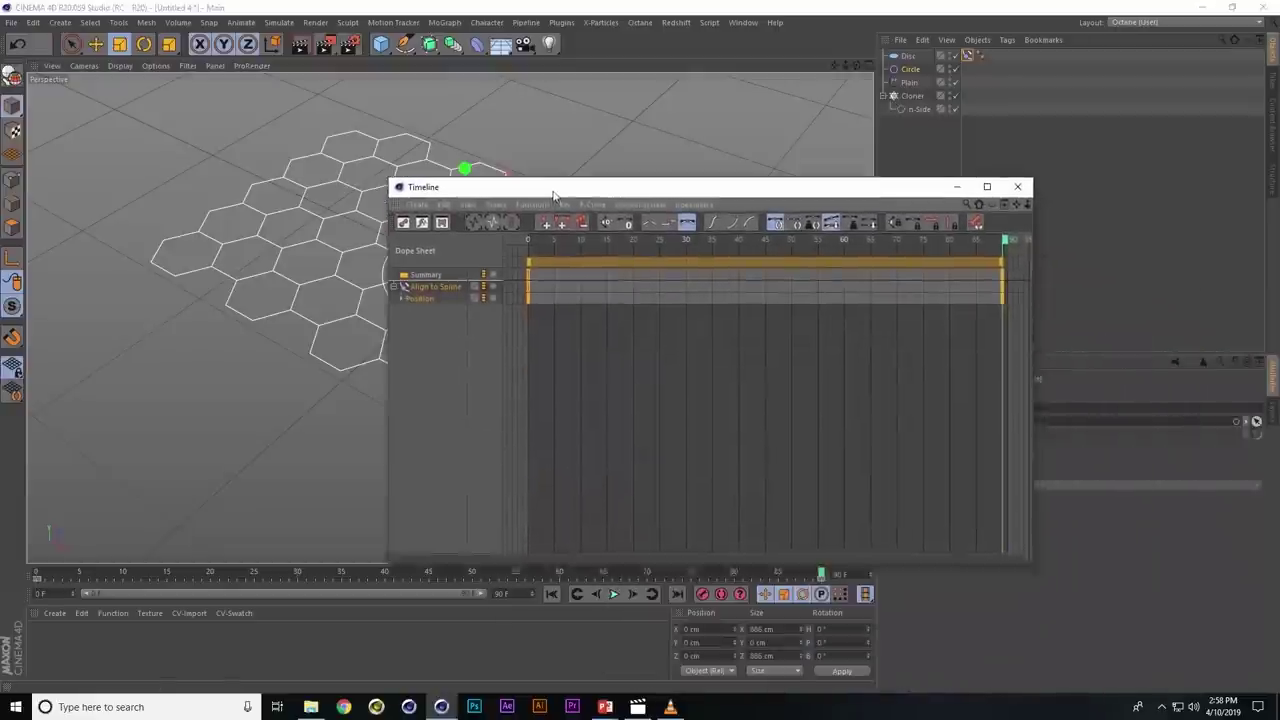
pyautogui.press('Tab')
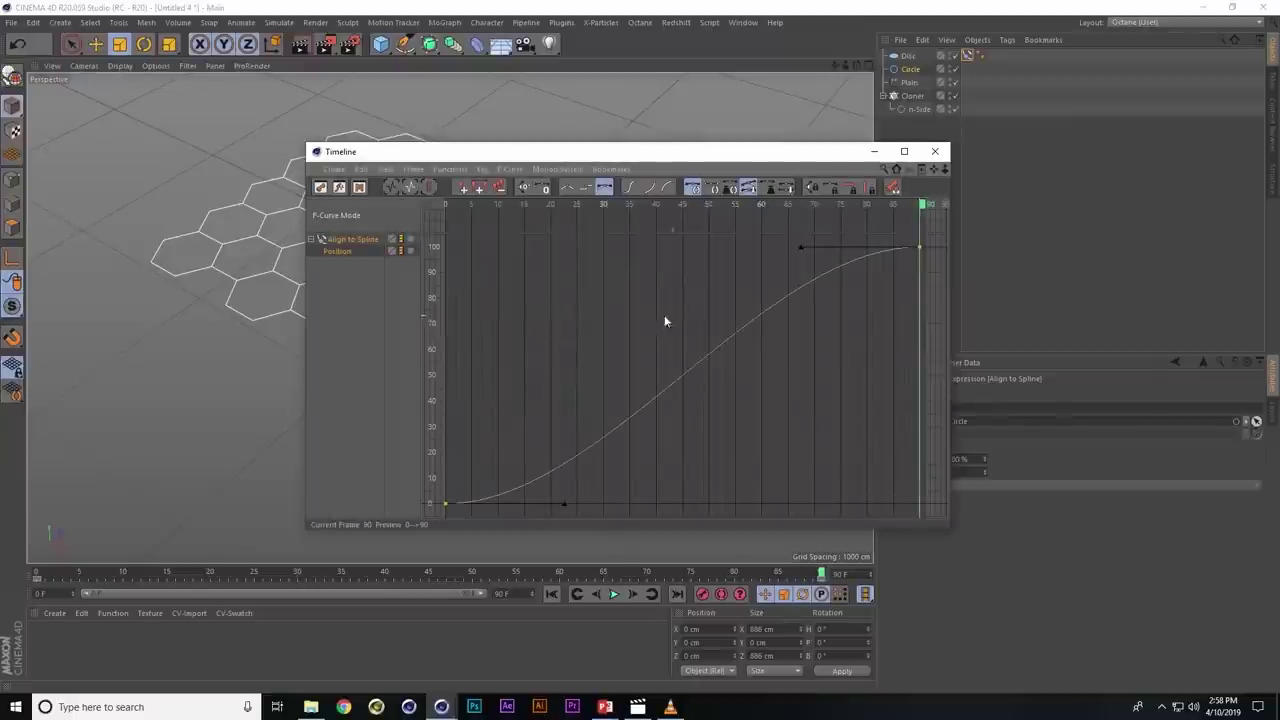
pyautogui.press('Tab')
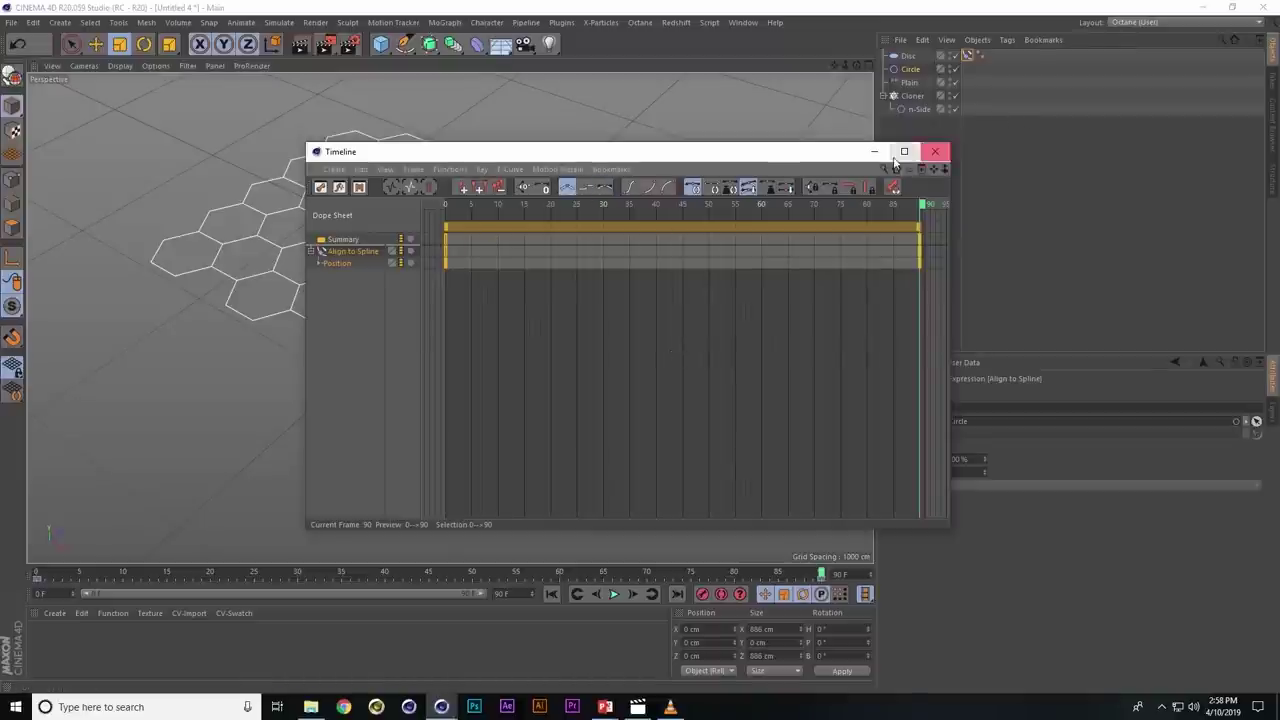
pyautogui.click(928, 152)
pyautogui.press('F8')
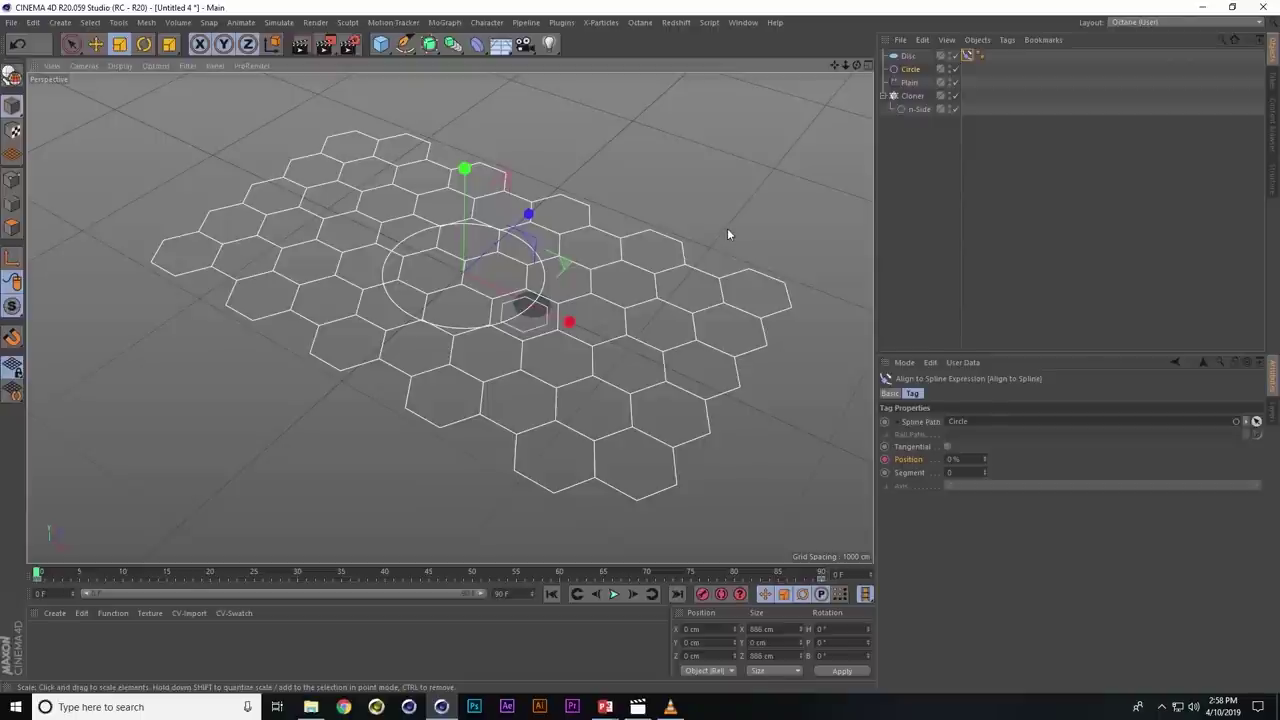
# - Scale the Disc up about threefold, raise its segments, and switch to Quick Shading (Lines)
pyautogui.click(908, 55)
pyautogui.press('t')
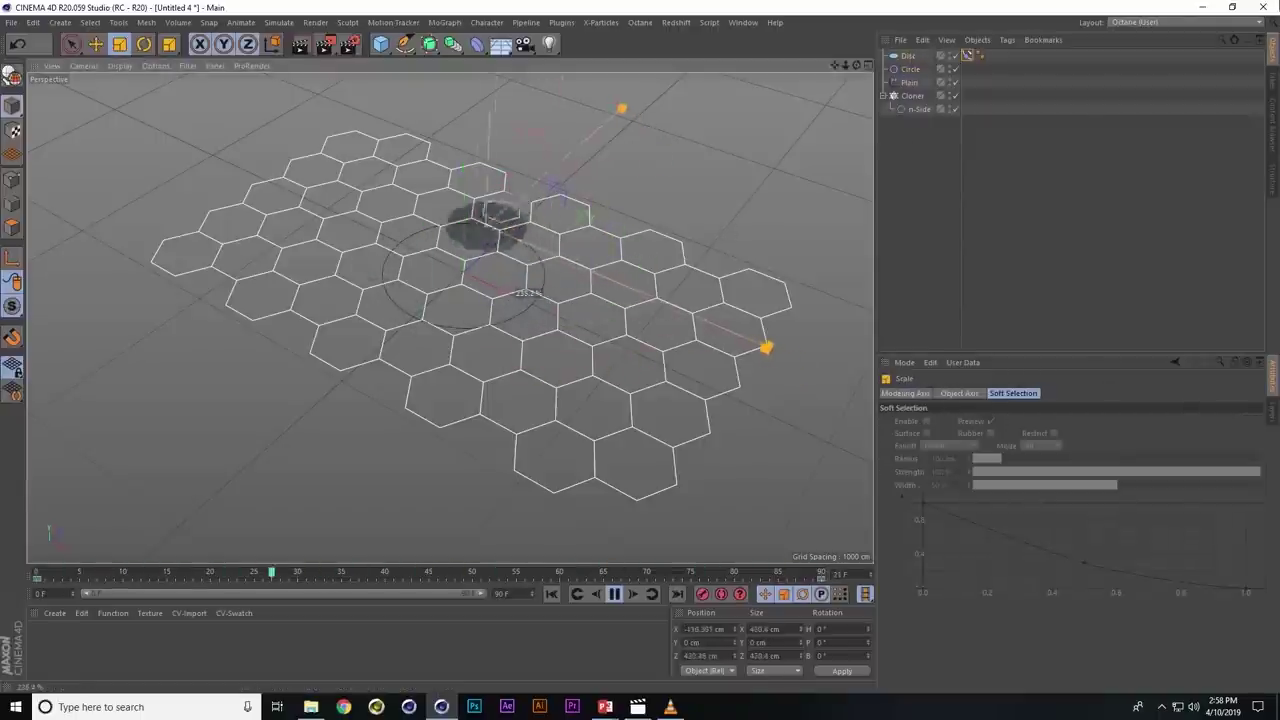
pyautogui.moveTo(434, 343); pyautogui.dragTo(690, 240)
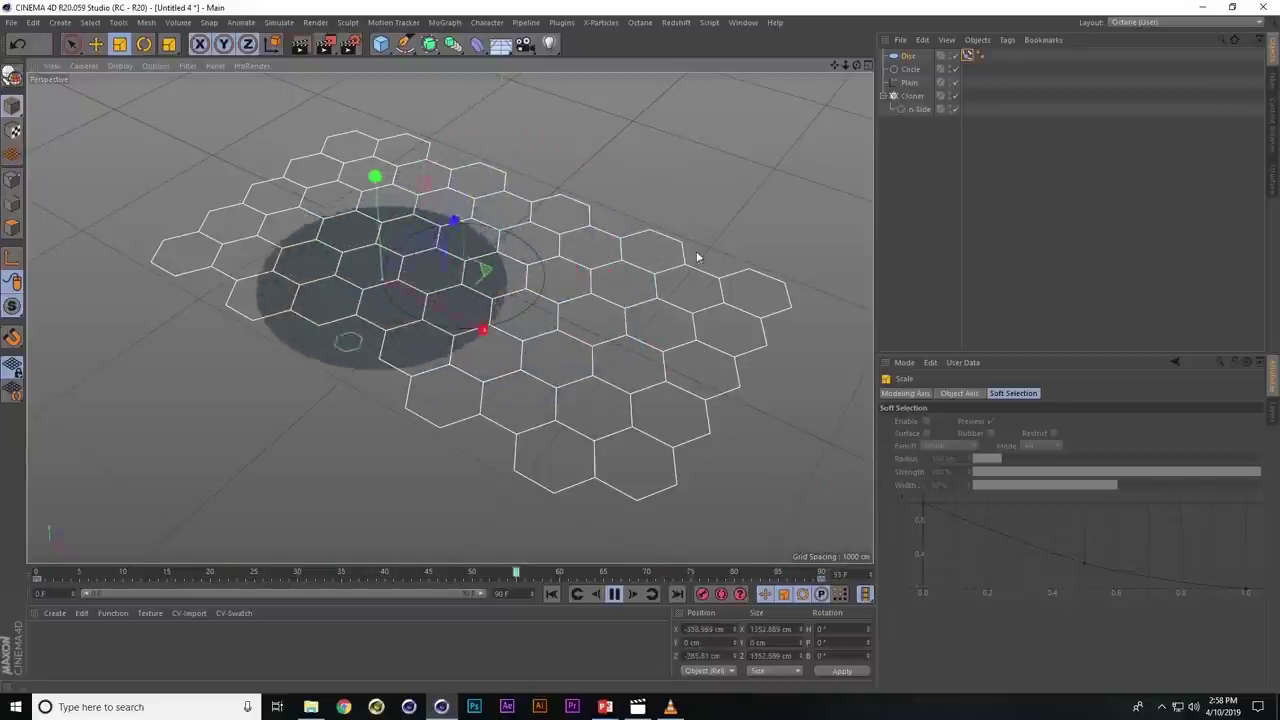
pyautogui.click(908, 57)
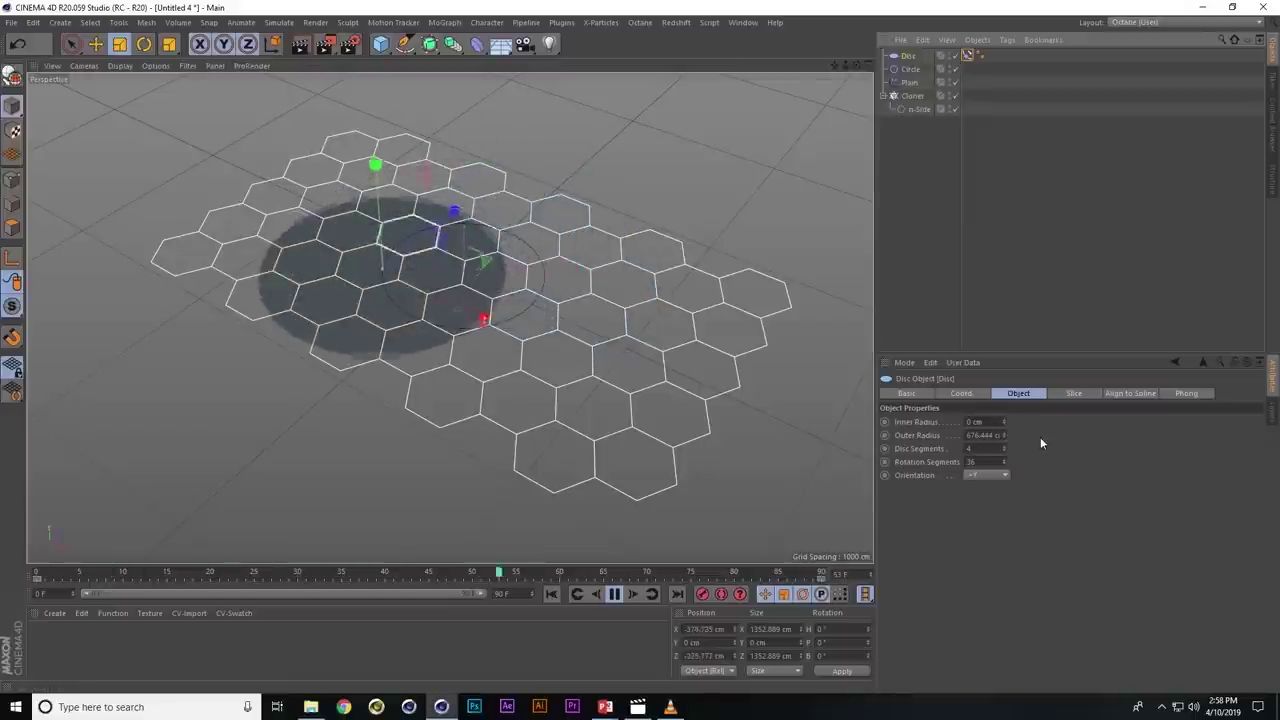
pyautogui.click(1005, 447)
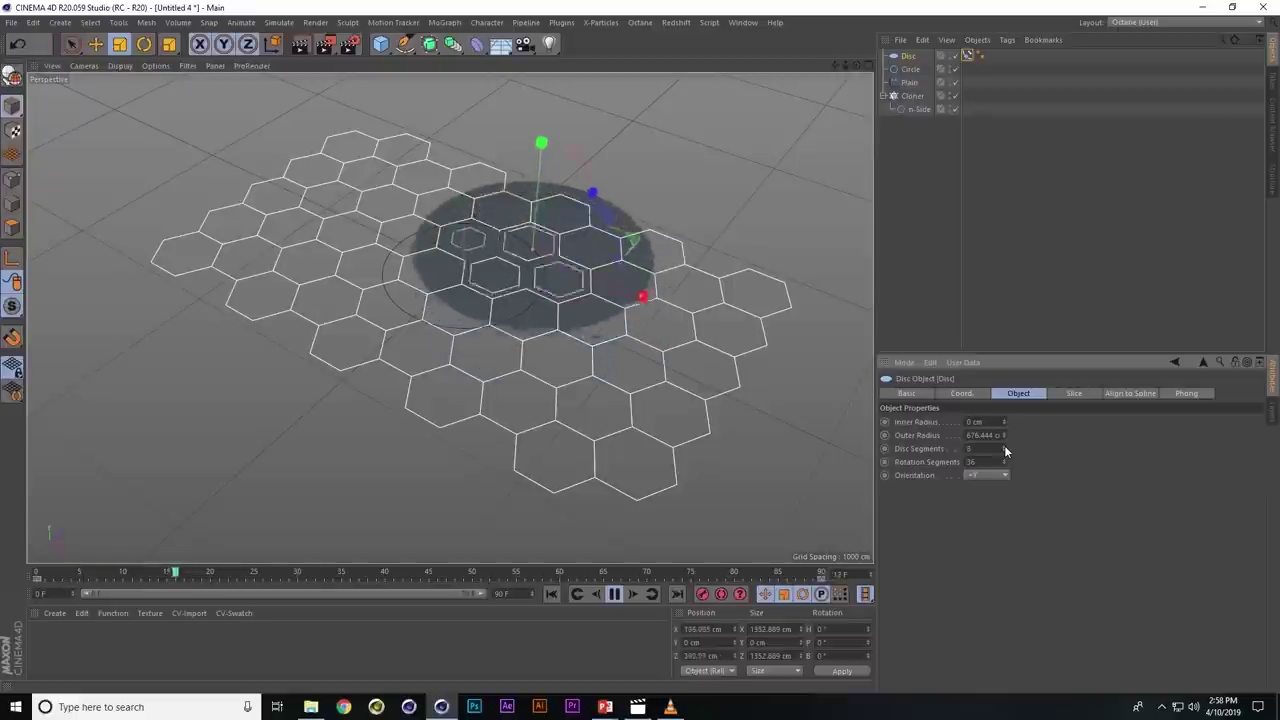
pyautogui.click(1005, 449)
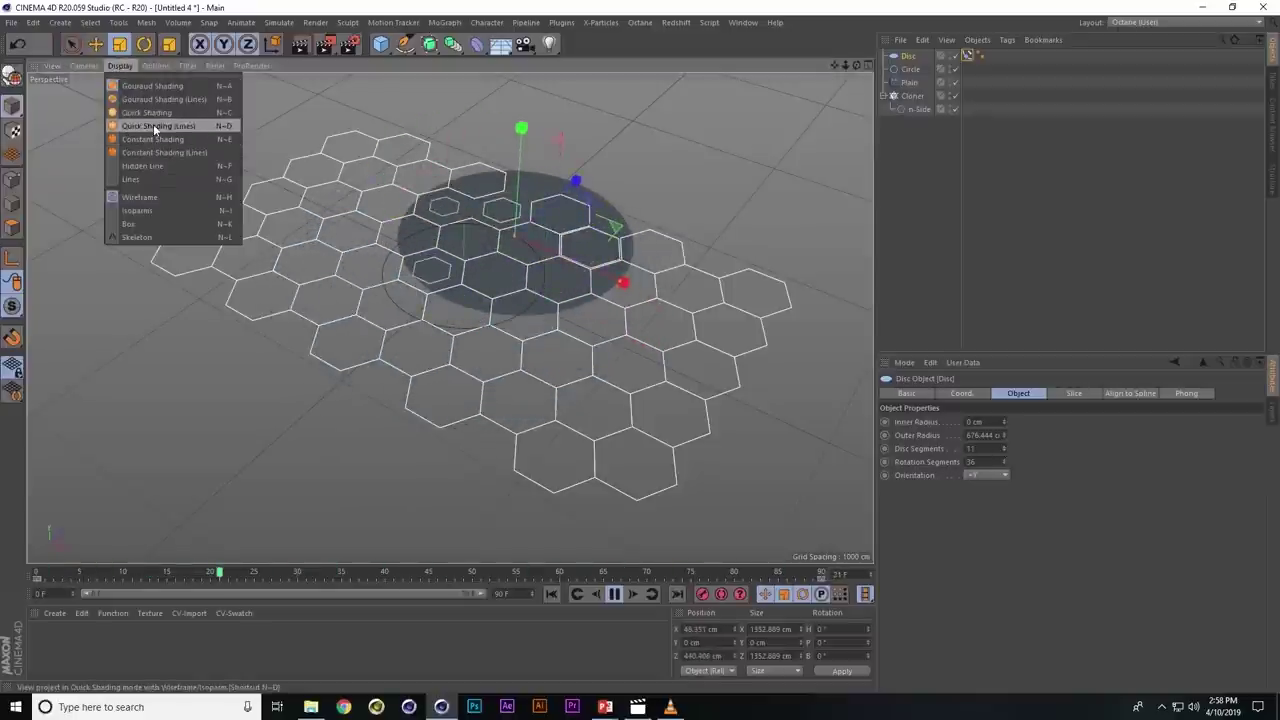
pyautogui.click(155, 126)
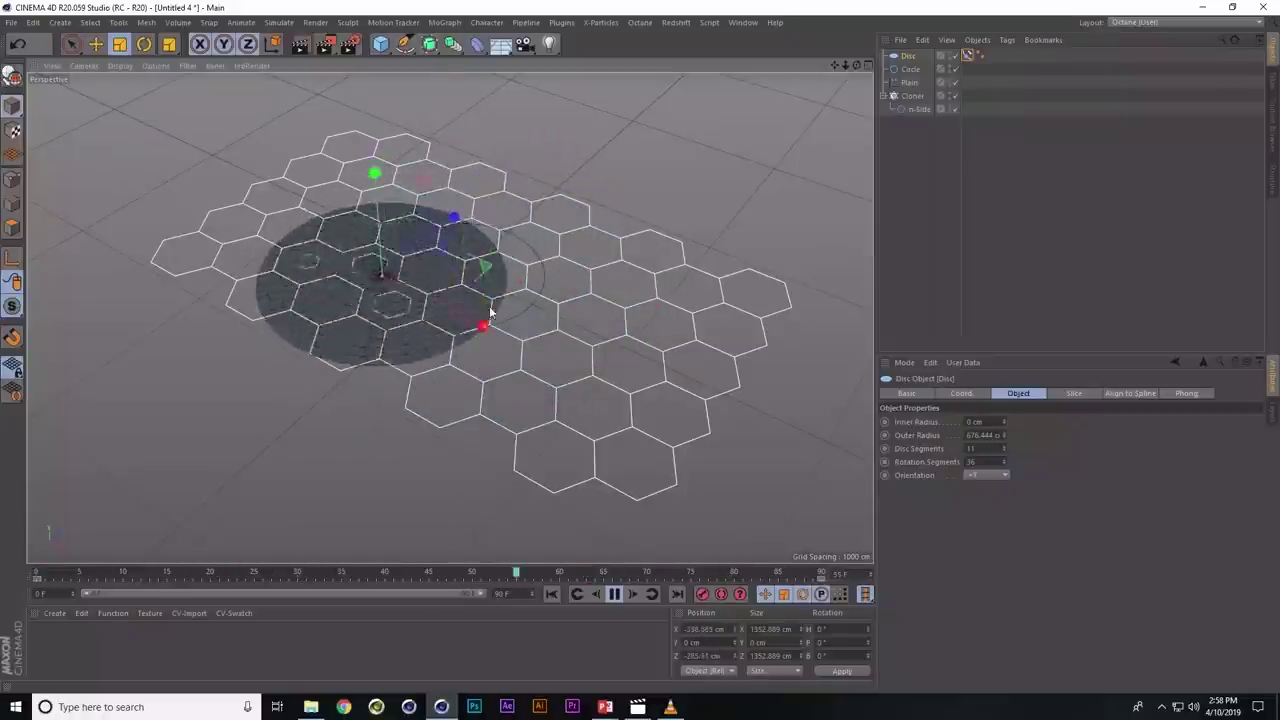
# - Reduce the Plain effector's Disc field point radius to 55 cm
pyautogui.click(909, 82)
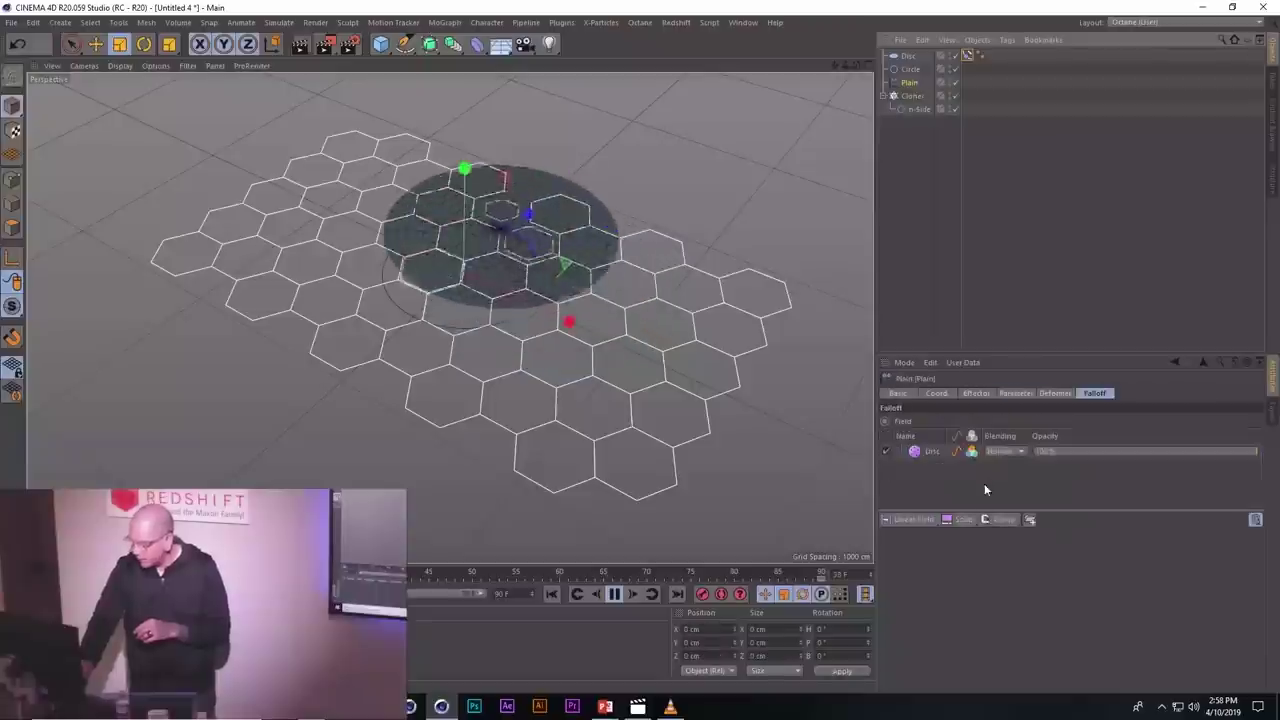
pyautogui.click(975, 393)
pyautogui.click(1094, 393)
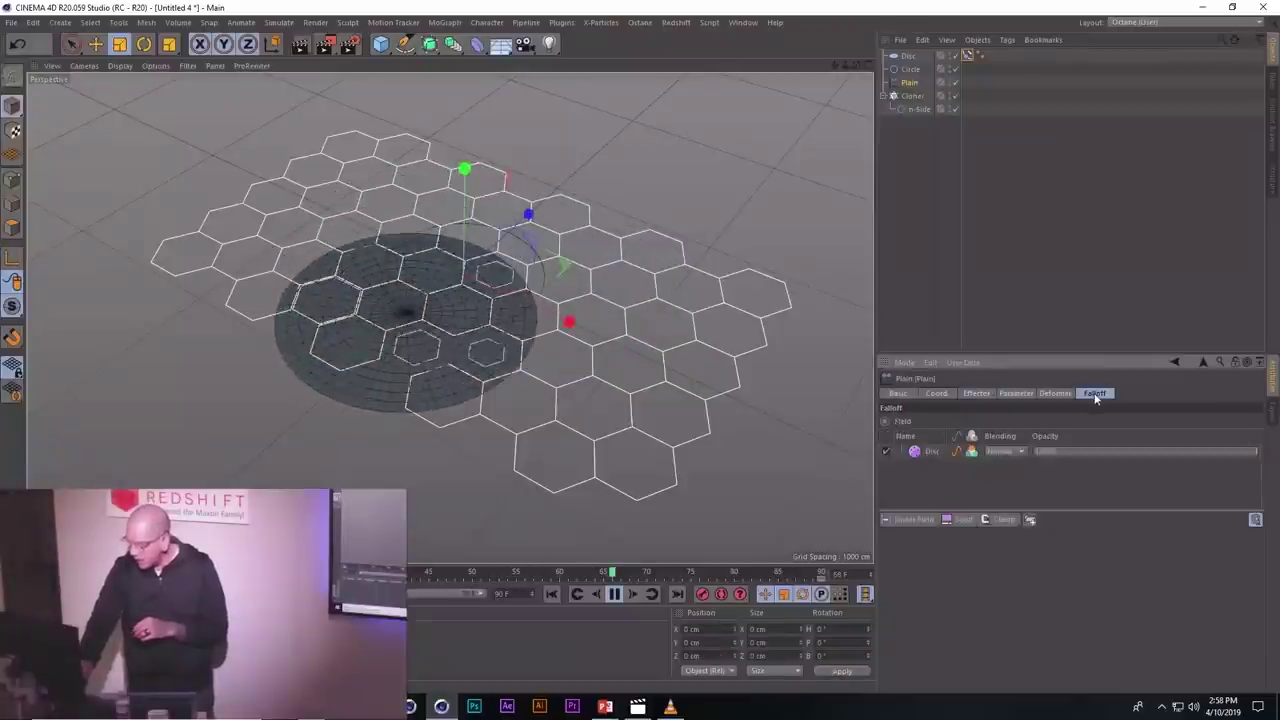
pyautogui.click(928, 452)
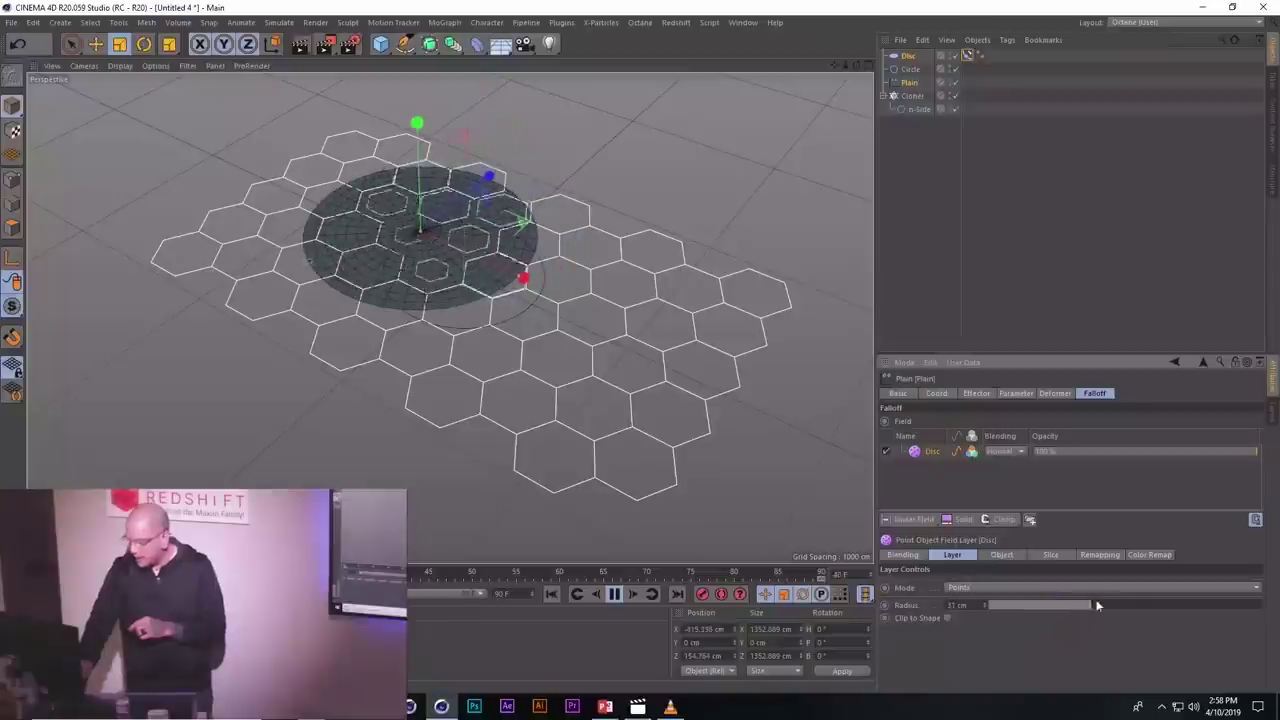
pyautogui.moveTo(1197, 604); pyautogui.dragTo(1079, 612)
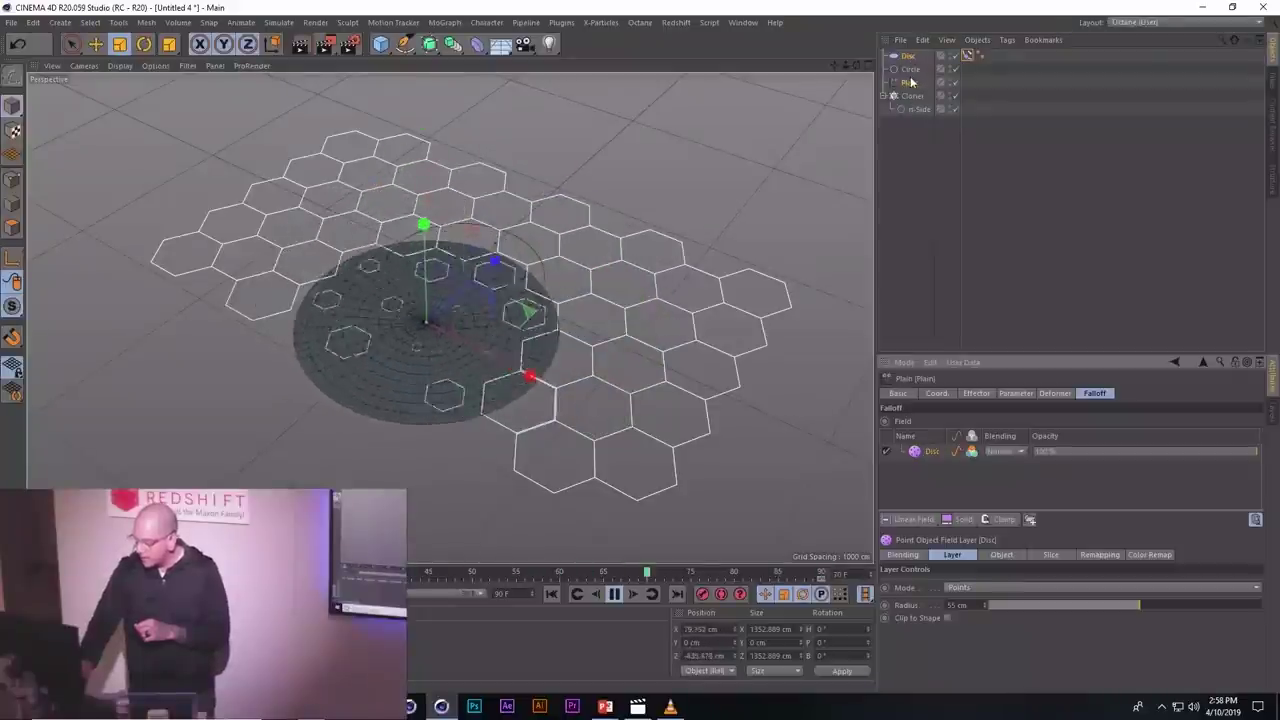
# - Set the Disc's segment count to 12
pyautogui.click(907, 56)
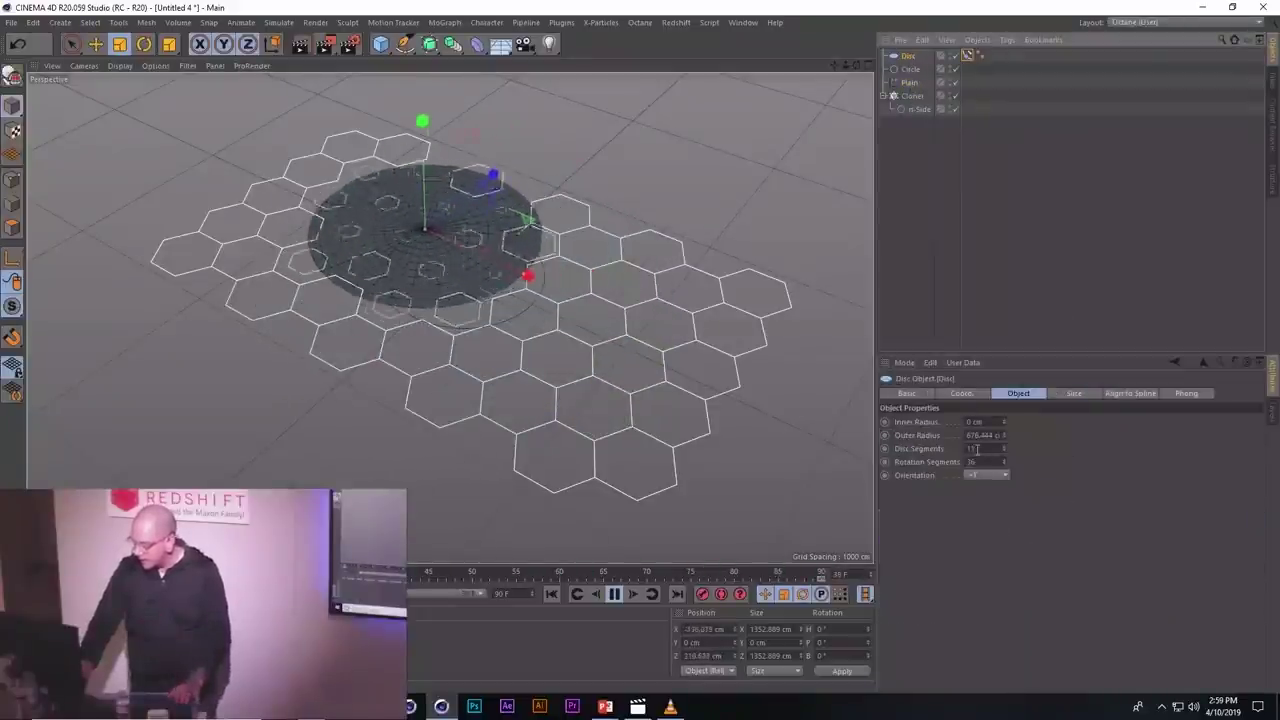
pyautogui.press('Return')
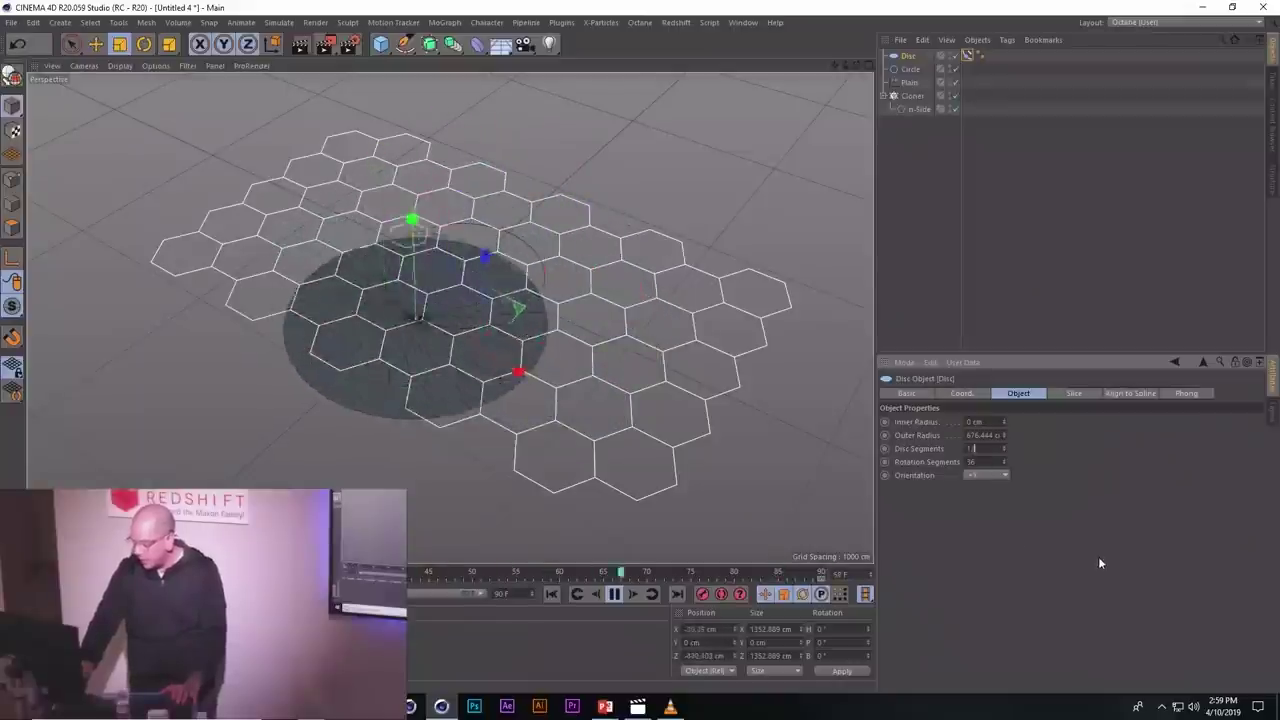
pyautogui.moveTo(1004, 449); pyautogui.dragTo(1004, 462)
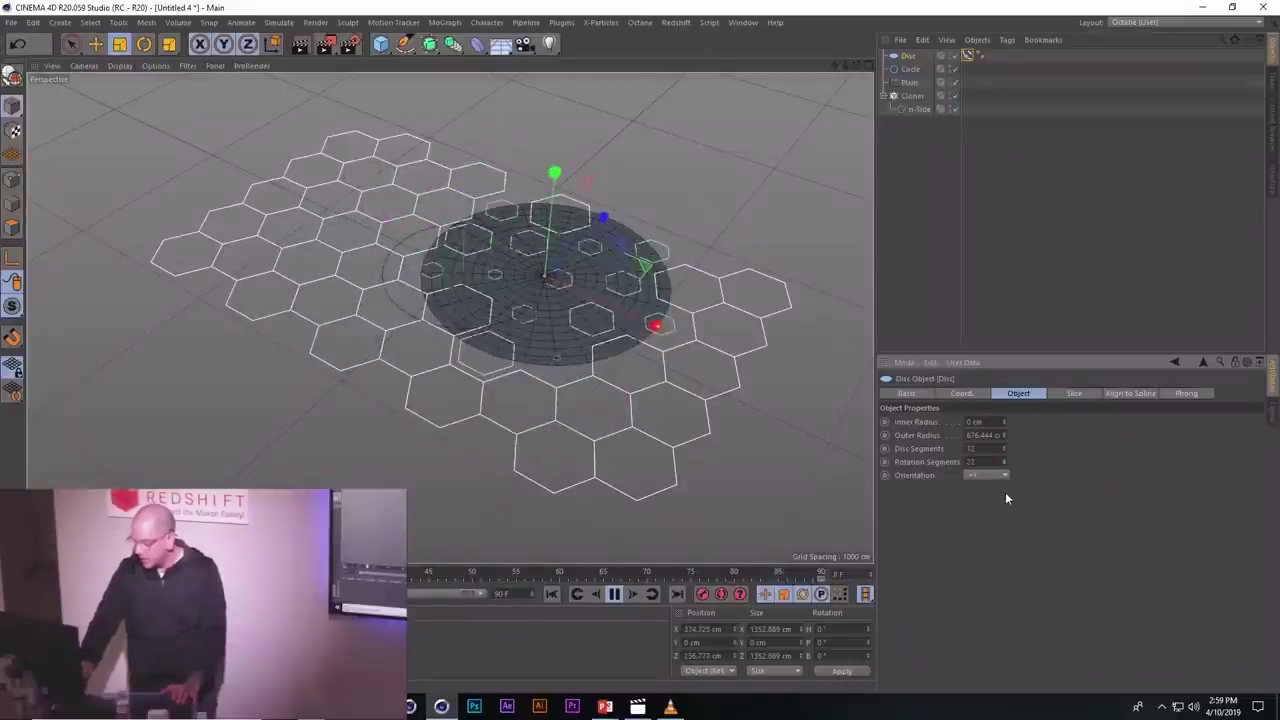
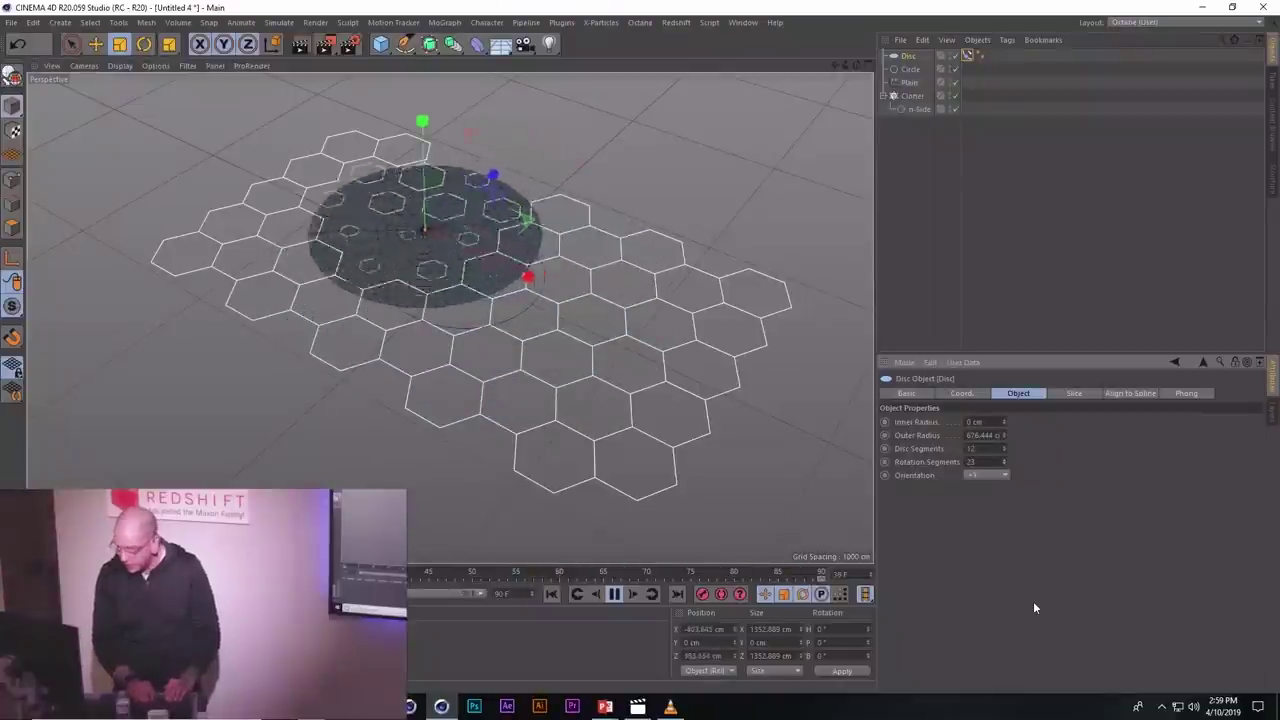
# - Add a Displacer under the Disc and assign it a Noise shader
pyautogui.hotkey('shift', 'c')
pyautogui.write('displacer')
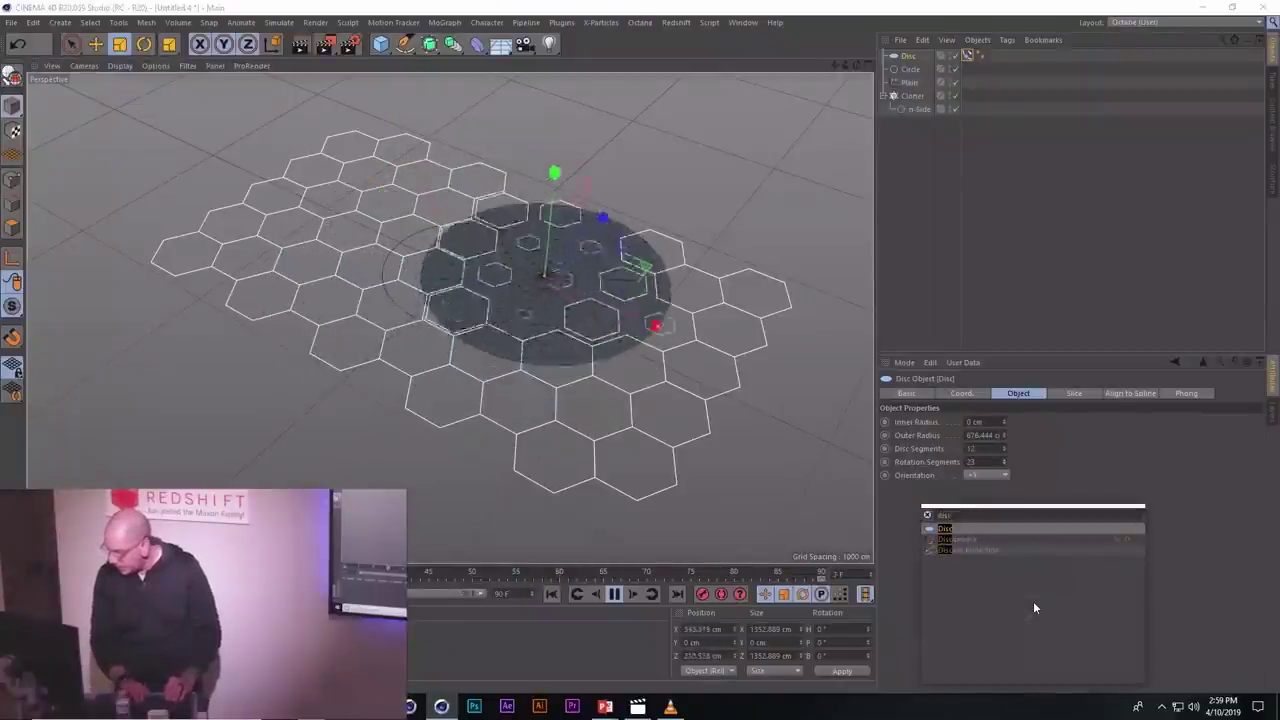
pyautogui.press('Return')
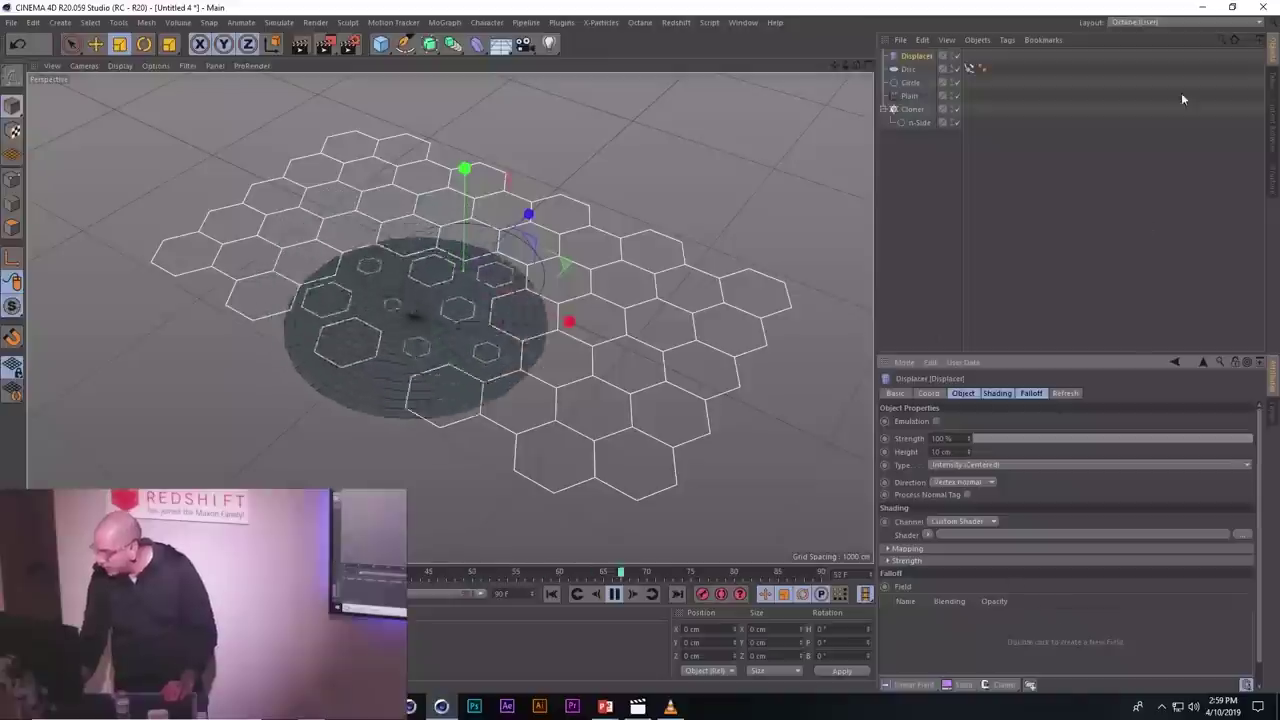
pyautogui.moveTo(913, 72); pyautogui.dragTo(914, 75)
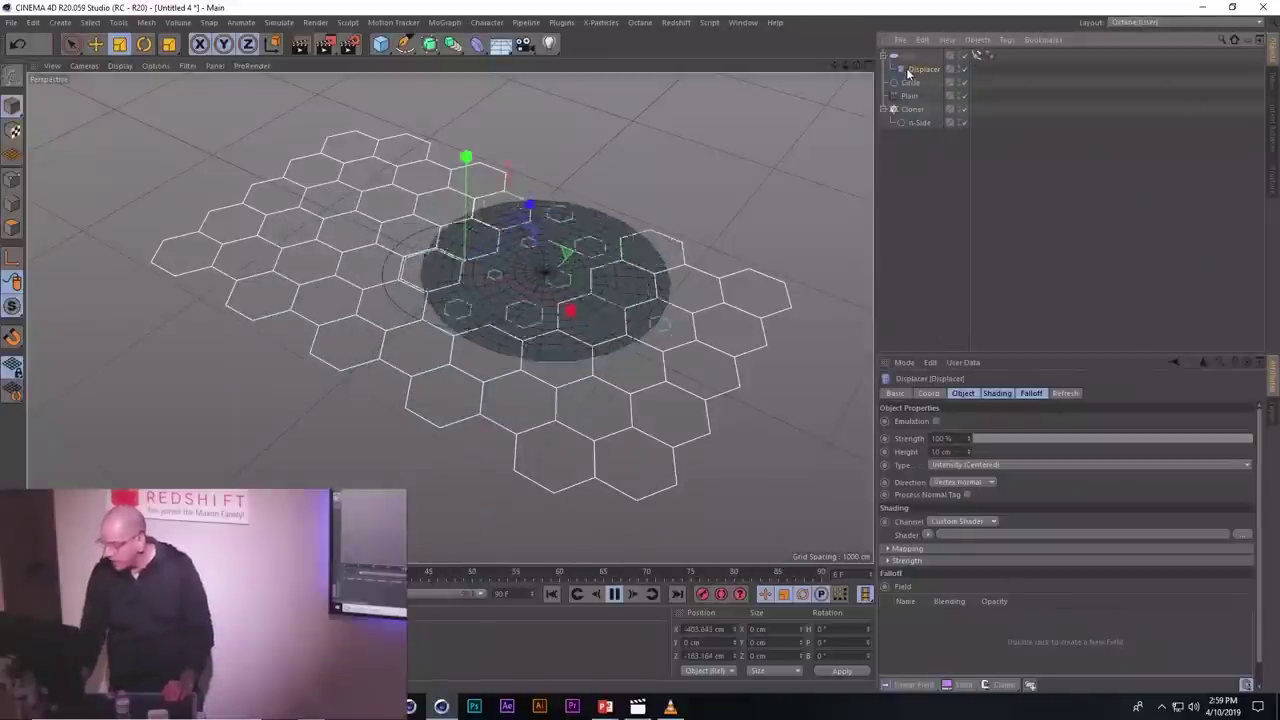
pyautogui.click(990, 395)
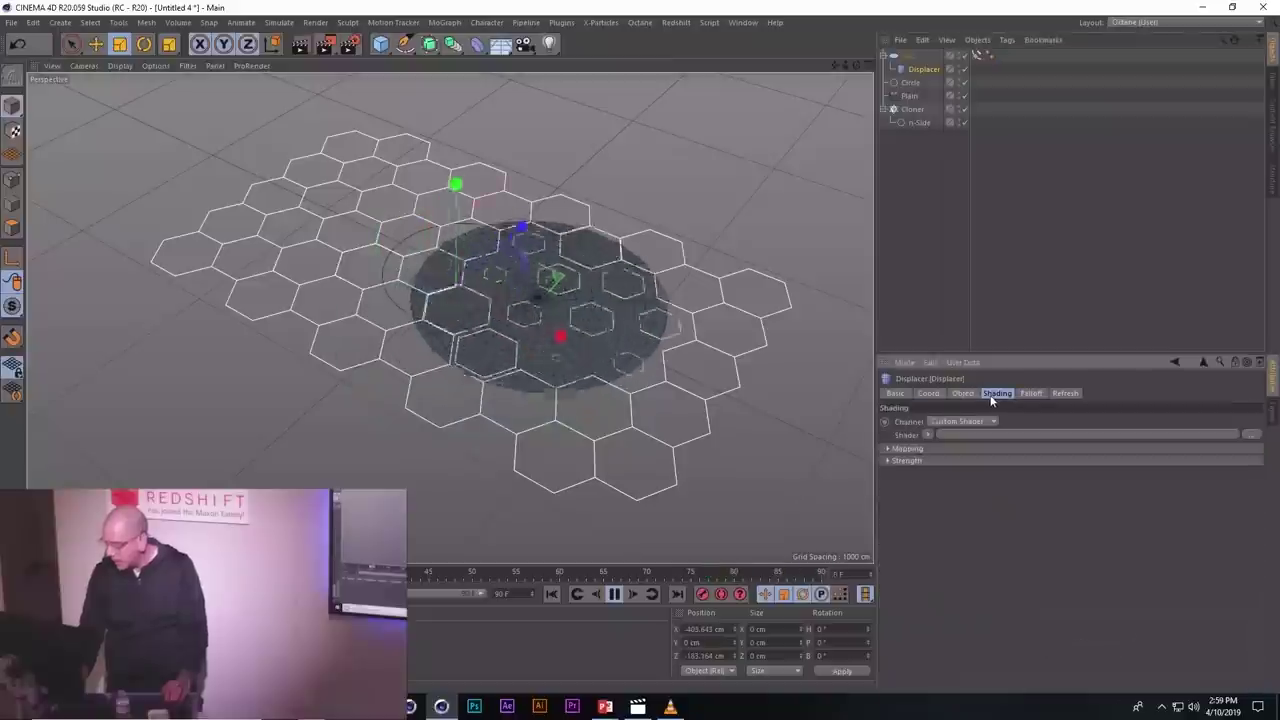
pyautogui.click(926, 433)
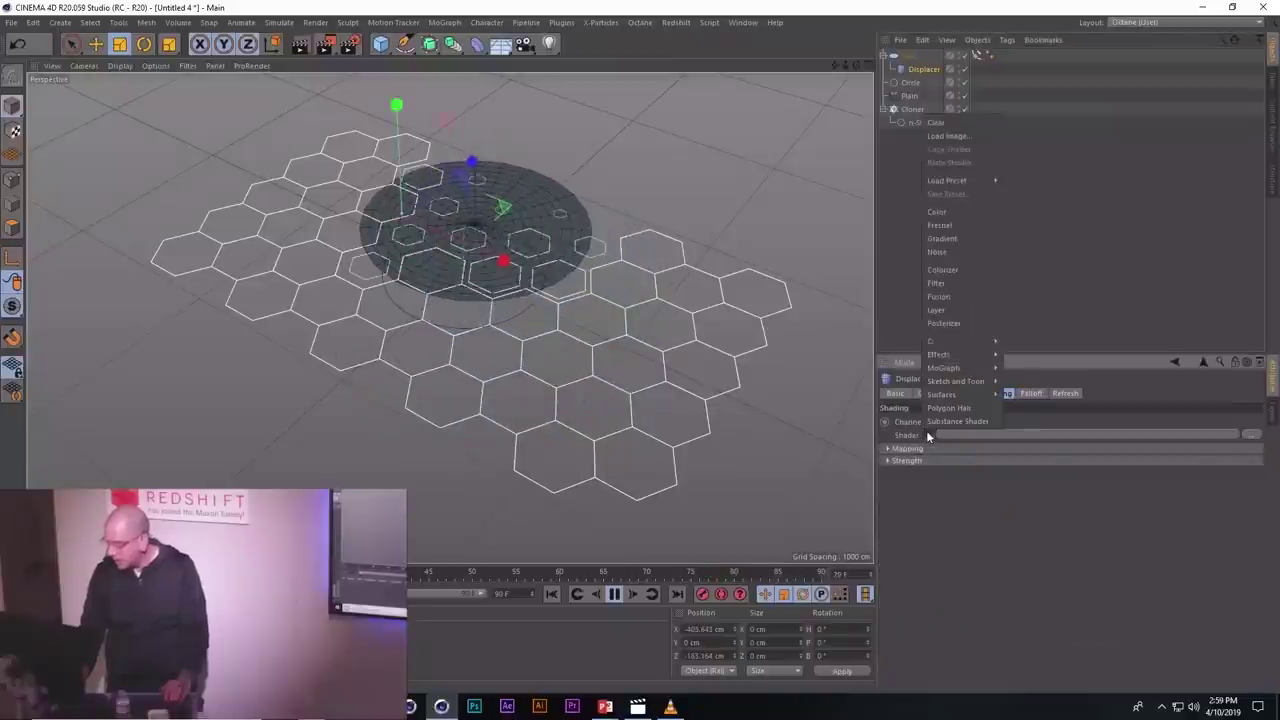
pyautogui.click(948, 245)
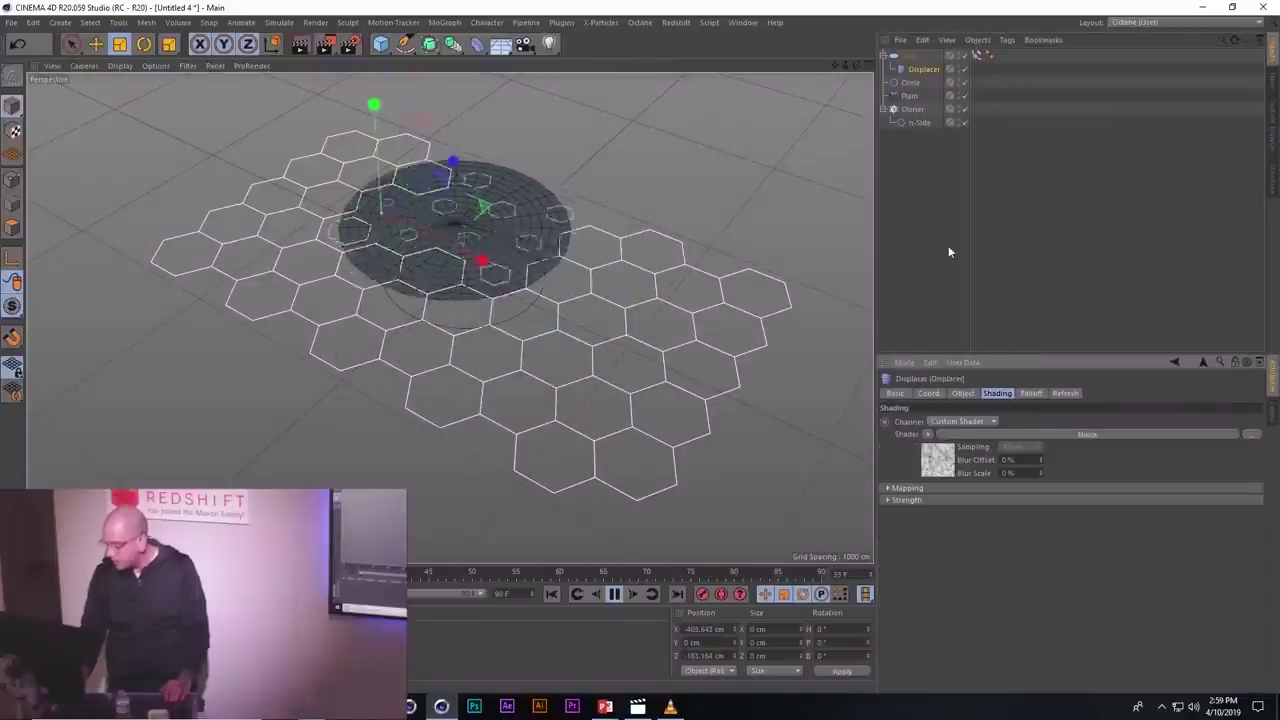
# - Raise the Displacer's Height to 525 cm
pyautogui.click(922, 56)
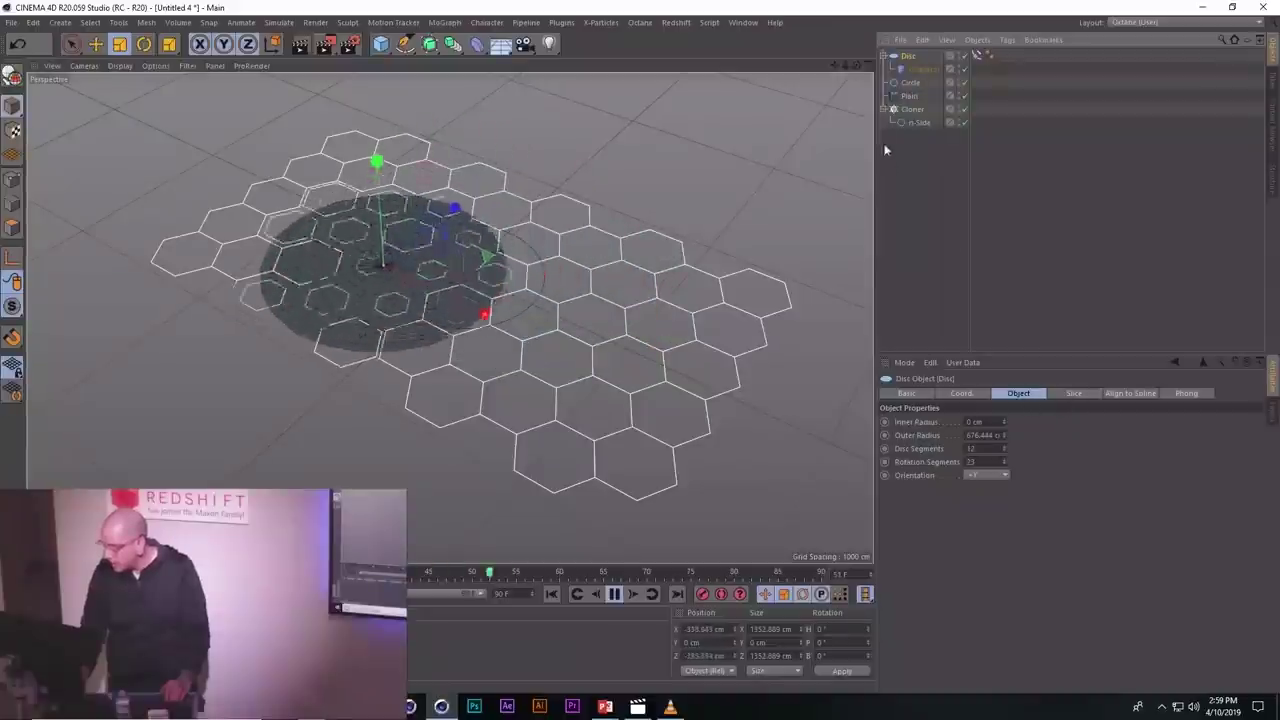
pyautogui.click(916, 70)
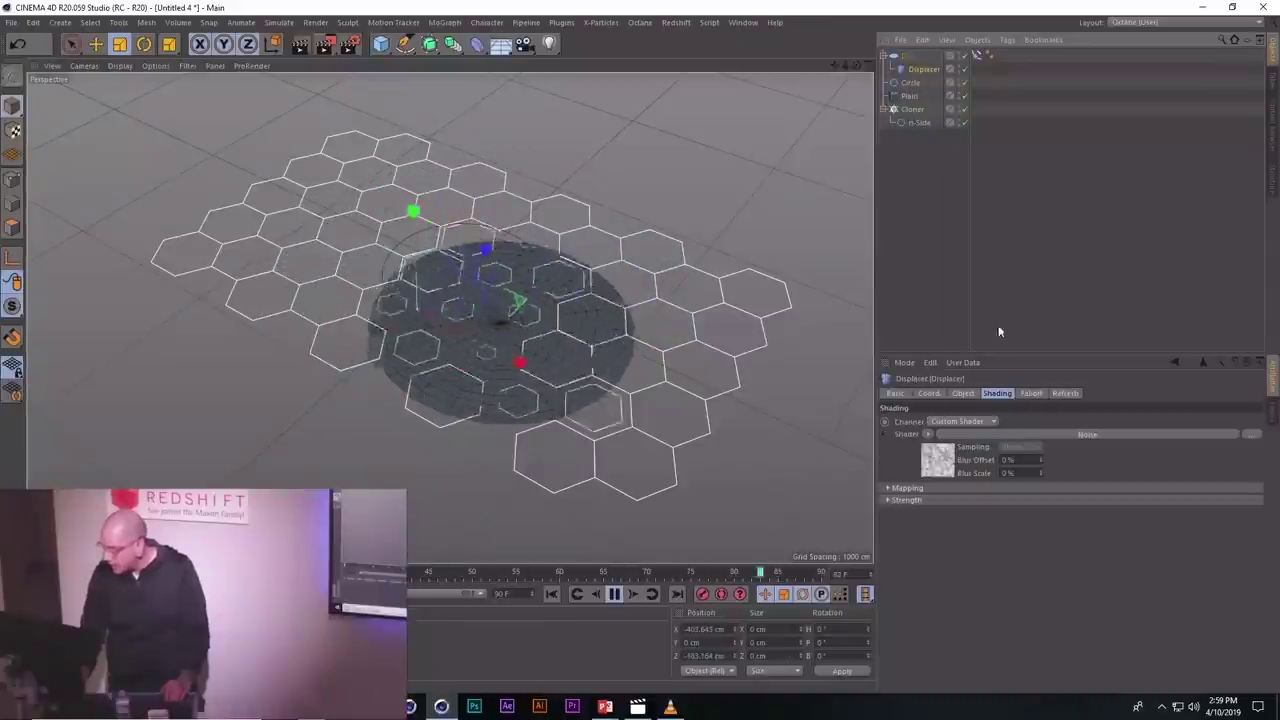
pyautogui.click(962, 393)
pyautogui.moveTo(968, 453); pyautogui.dragTo(900, 95)
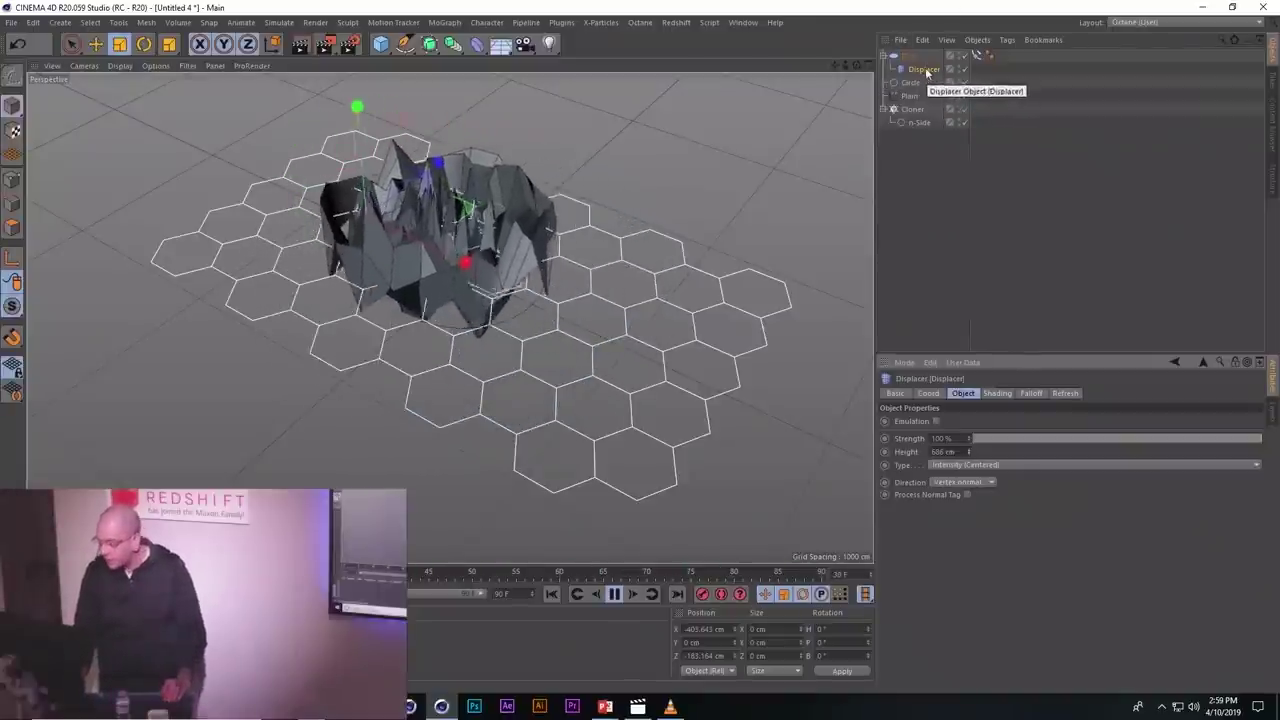
# - Set the Noise pattern type and raise its Animation Speed to about 2.5
pyautogui.click(1005, 393)
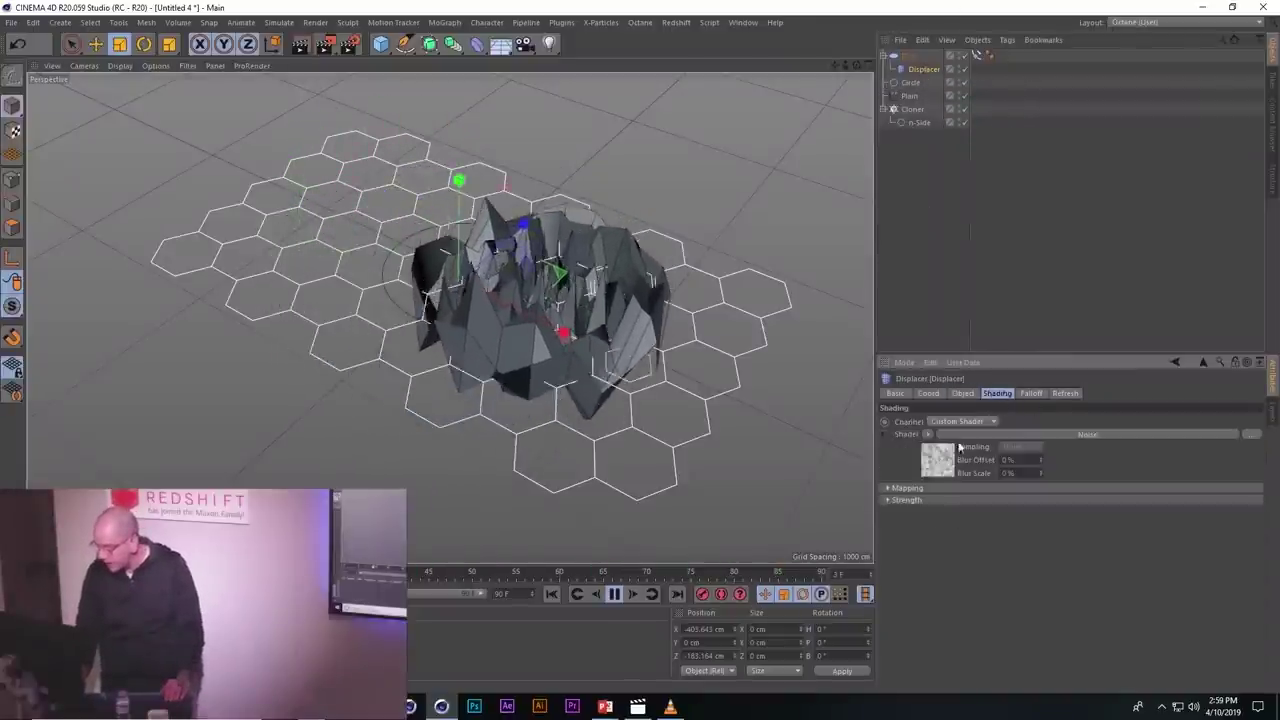
pyautogui.click(985, 425)
pyautogui.click(985, 540)
pyautogui.click(985, 528)
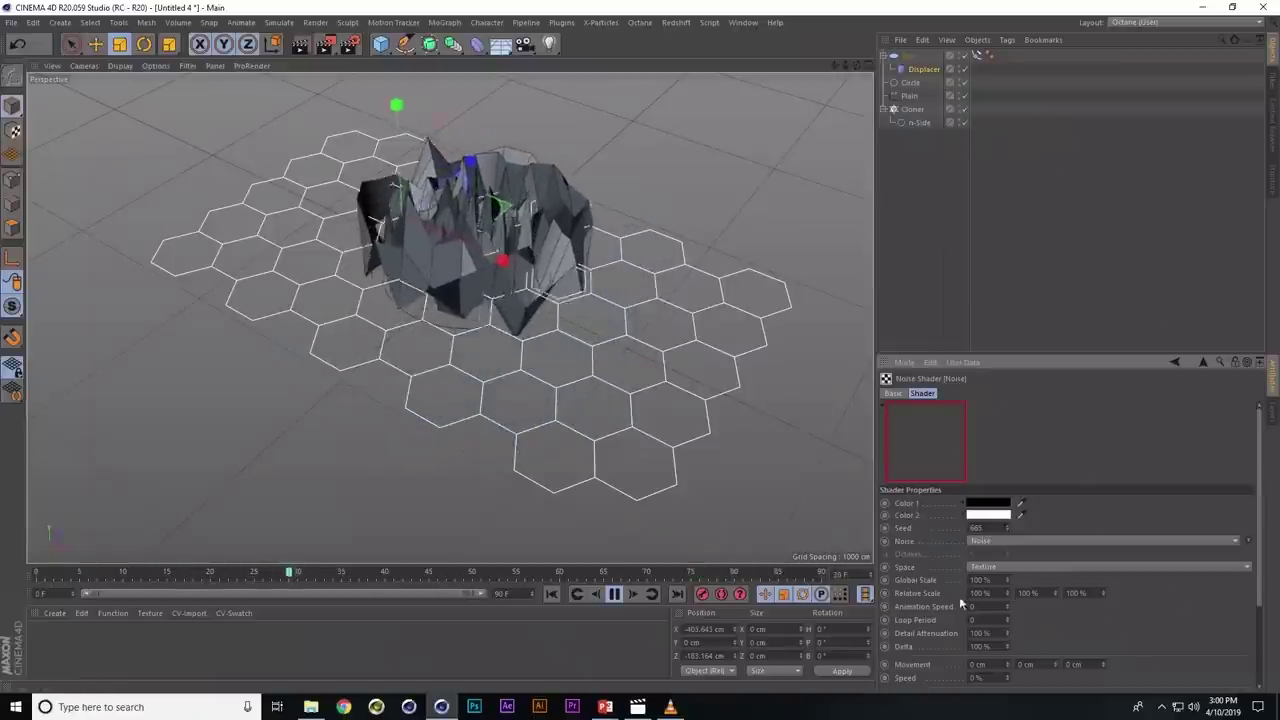
pyautogui.doubleClick(982, 608)
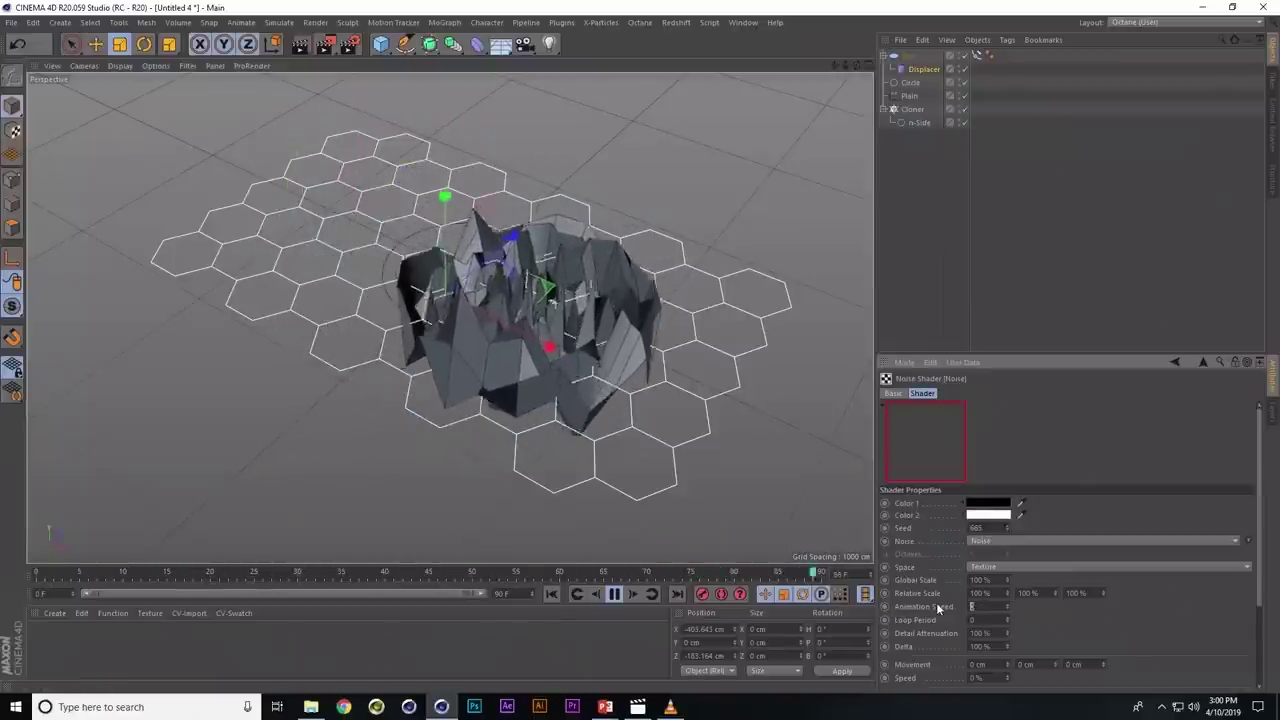
pyautogui.write('1')
pyautogui.press('Return')
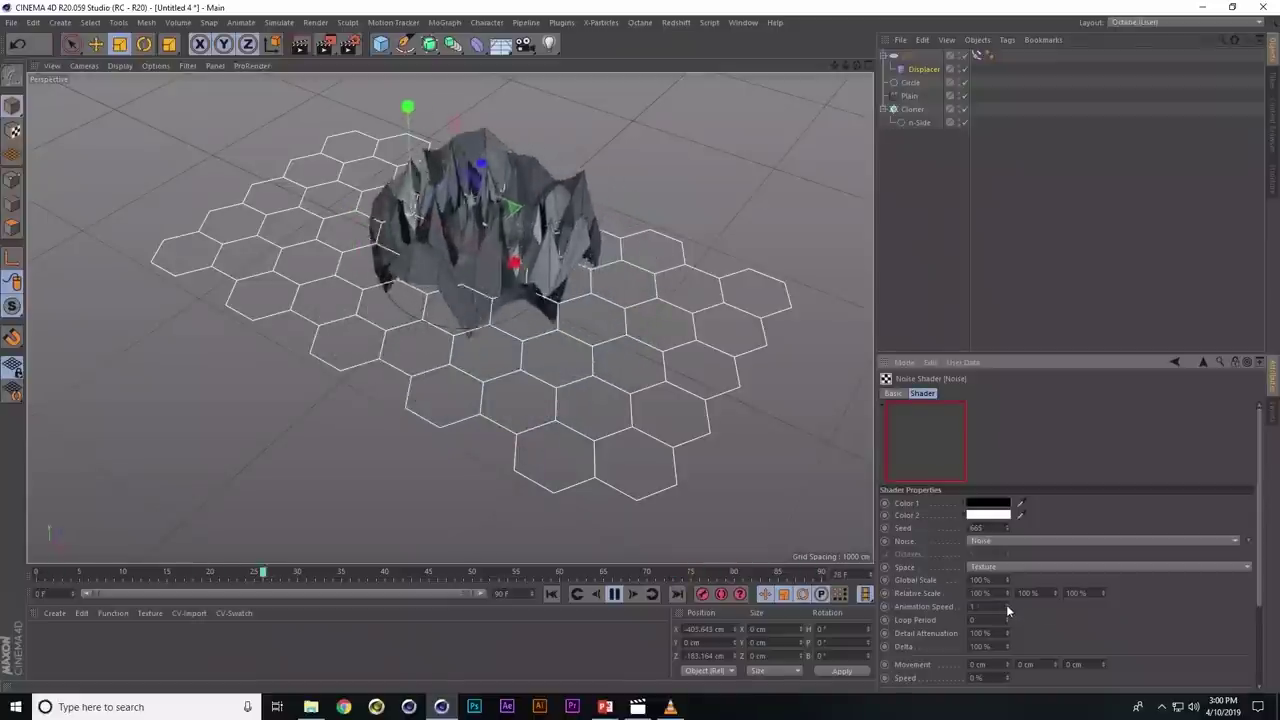
pyautogui.moveTo(1006, 605); pyautogui.dragTo(1004, 591)
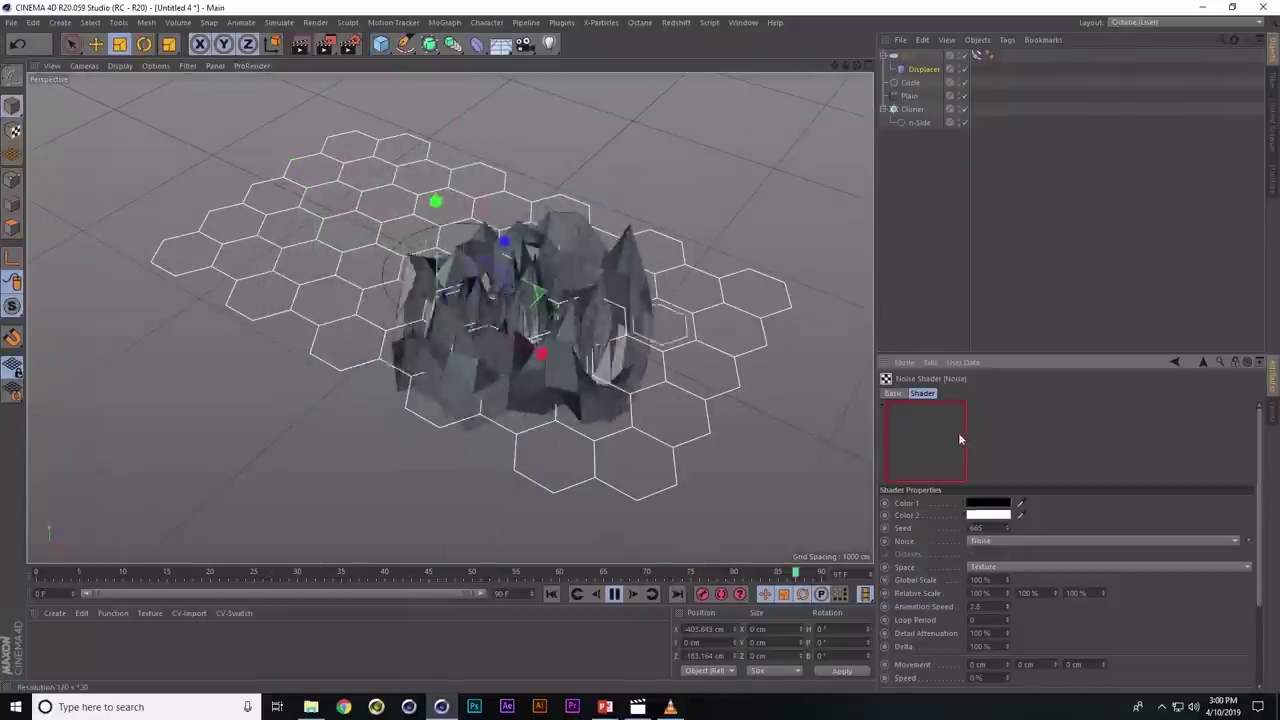
pyautogui.moveTo(897, 68); pyautogui.dragTo(906, 96)
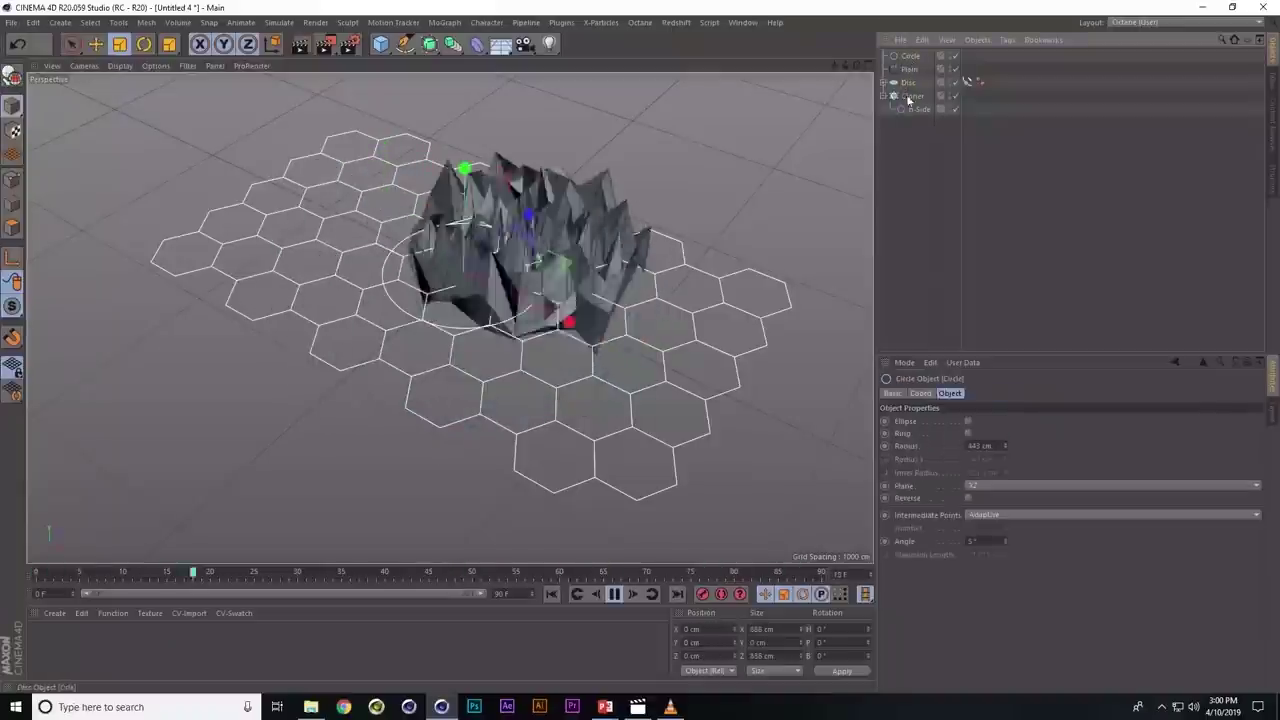
# - Group all objects into a Null with Alt+G, then show the Plain effector's Falloff fields
pyautogui.keyDown('shift'); pyautogui.click(919, 110); pyautogui.keyUp('shift')
pyautogui.hotkey('alt', 'g')
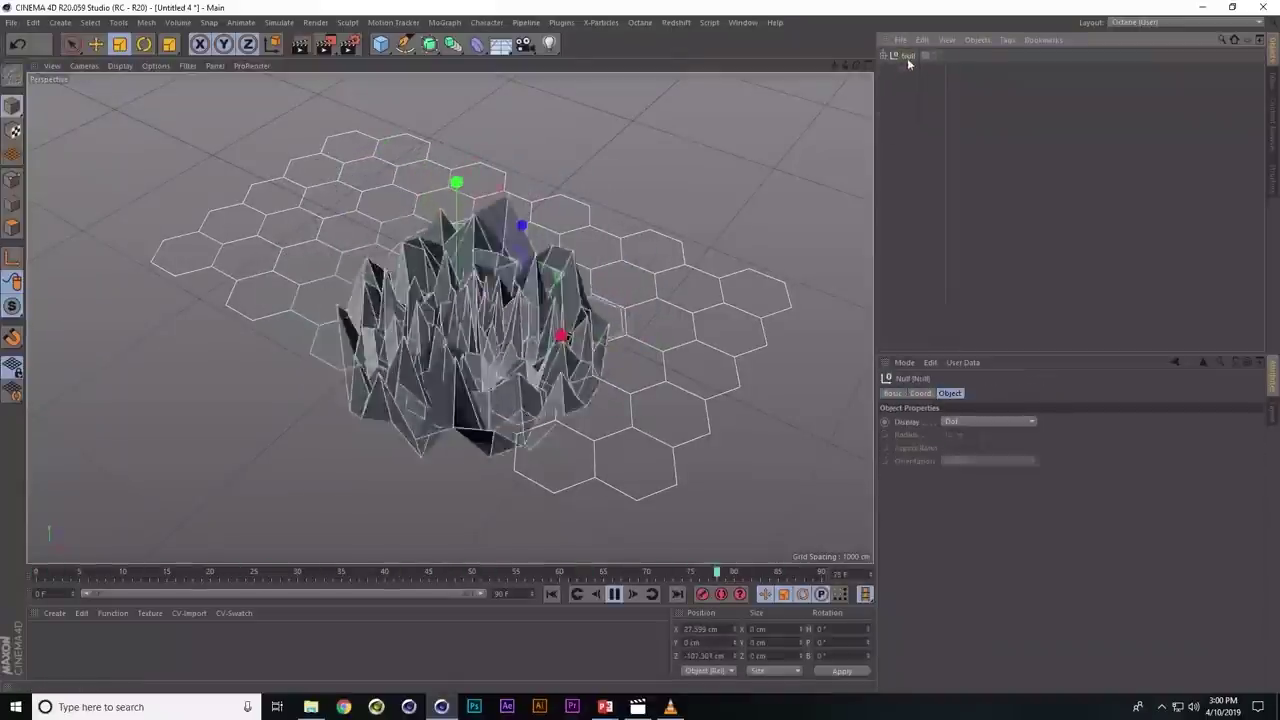
pyautogui.click(882, 55)
pyautogui.click(932, 170)
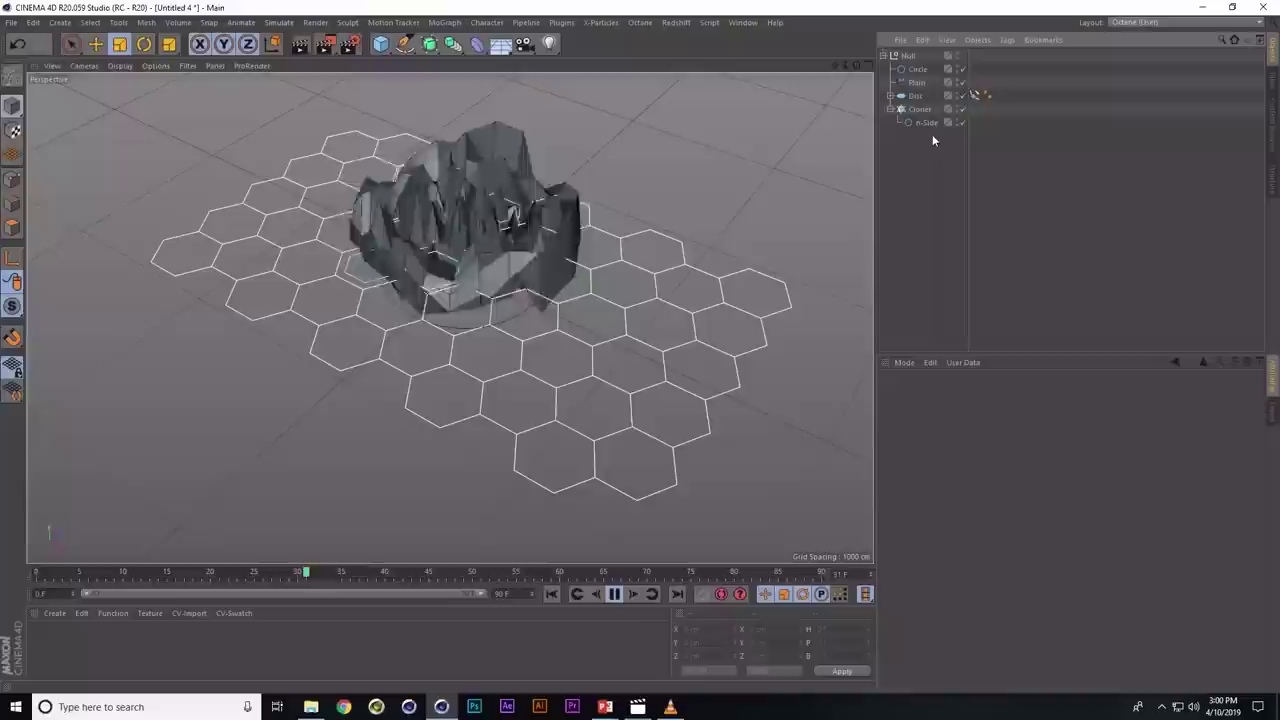
pyautogui.click(917, 84)
pyautogui.click(1094, 393)
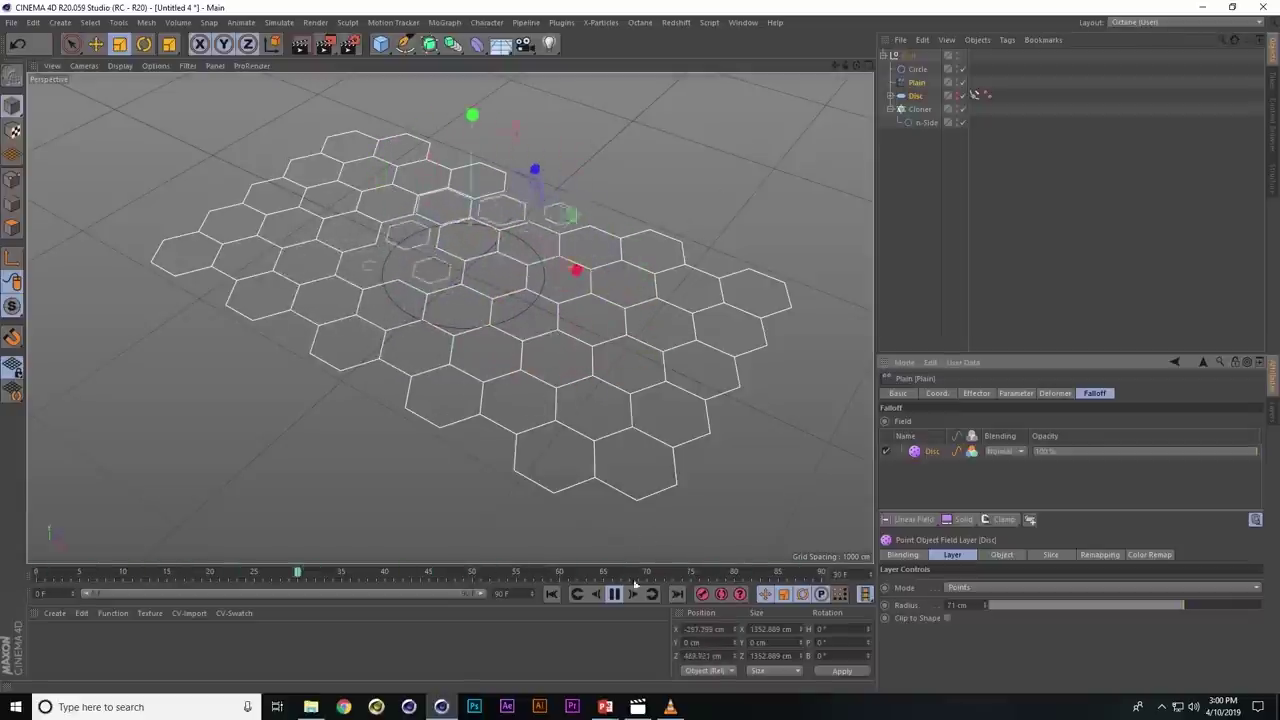
pyautogui.keyDown('alt'); pyautogui.moveTo(577, 332); pyautogui.dragTo(547, 270); pyautogui.keyUp('alt')
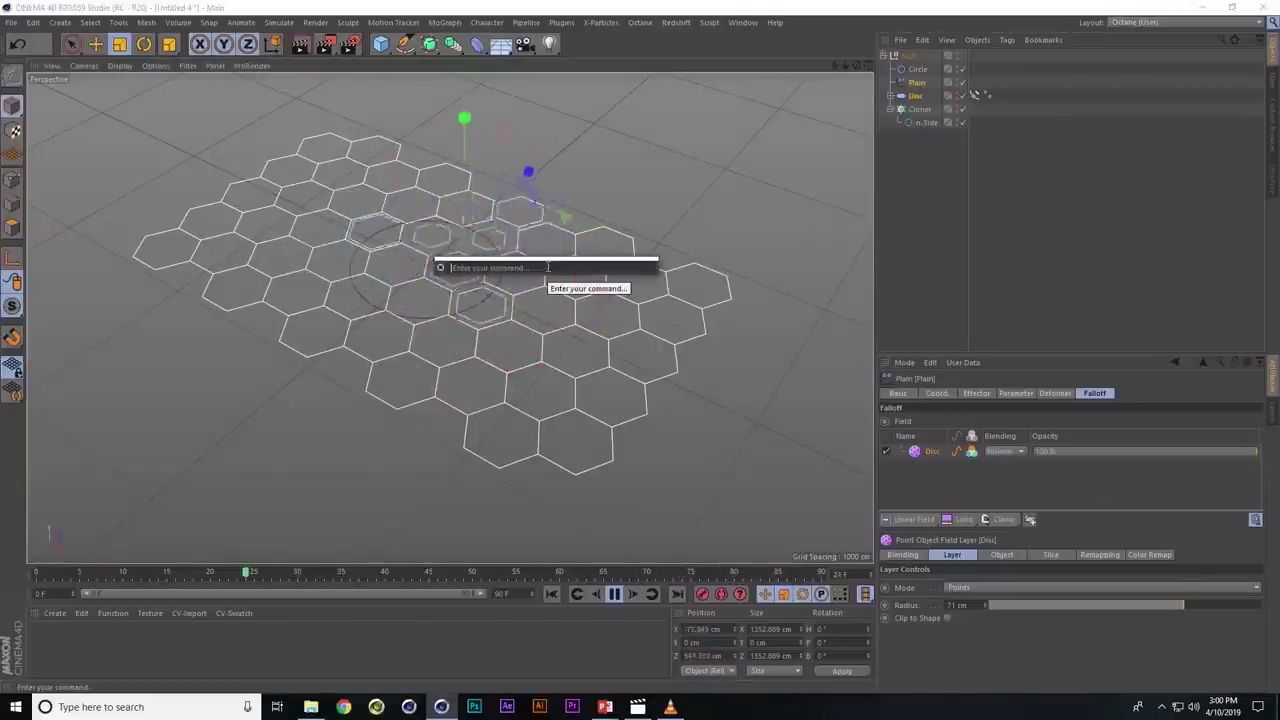
# - Add a Sweep under the Cloner with the n-Side hexagon nested inside it
pyautogui.write('sw')
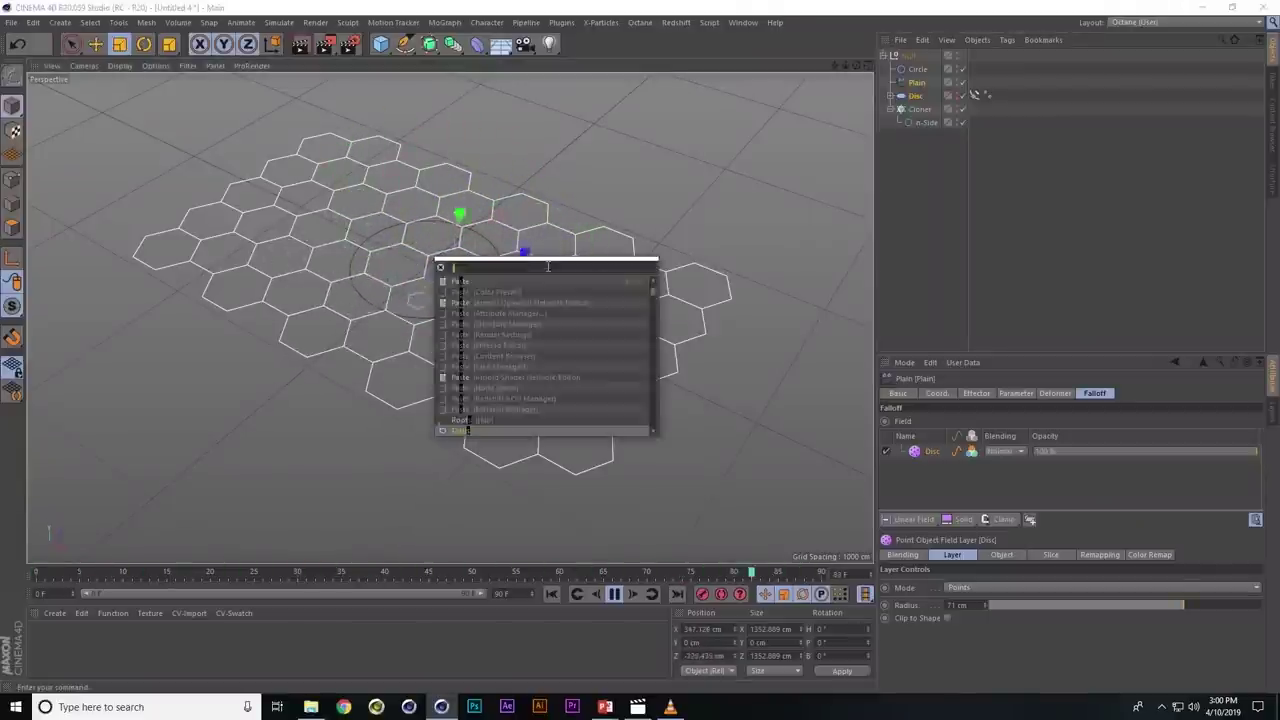
pyautogui.write('eep')
pyautogui.press('Return')
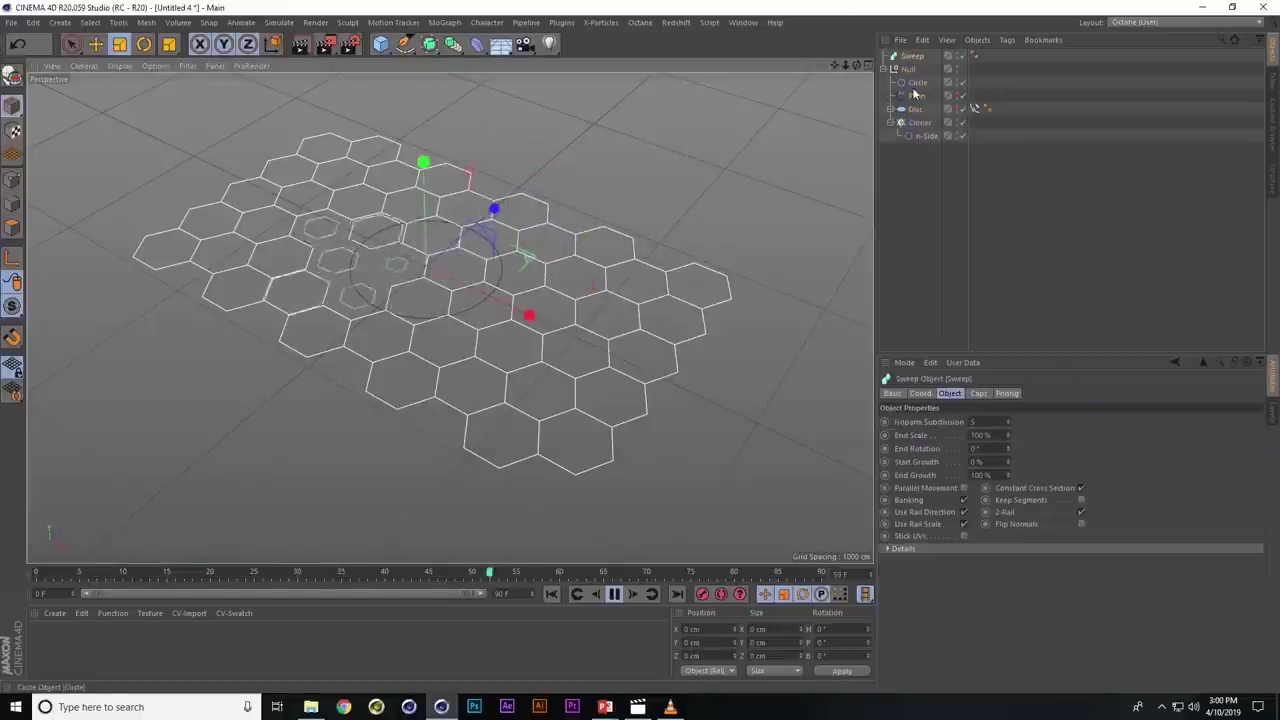
pyautogui.moveTo(919, 62); pyautogui.dragTo(927, 127)
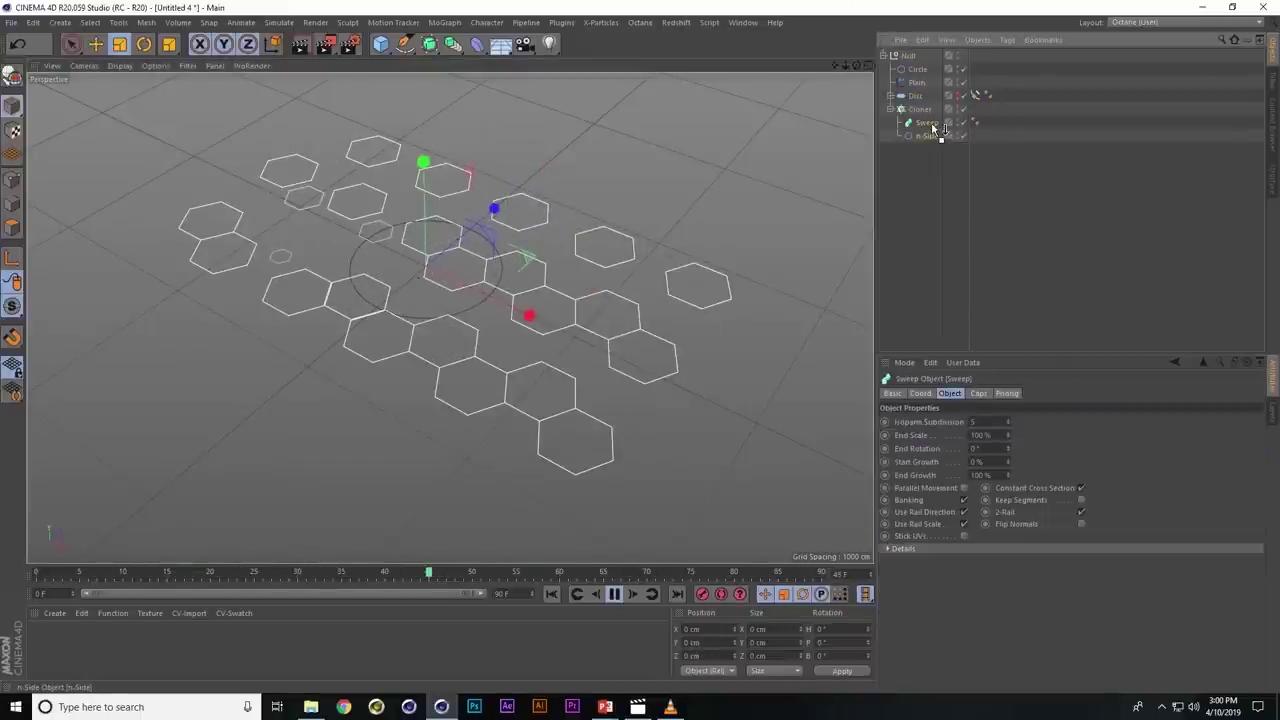
pyautogui.moveTo(934, 128); pyautogui.dragTo(931, 131)
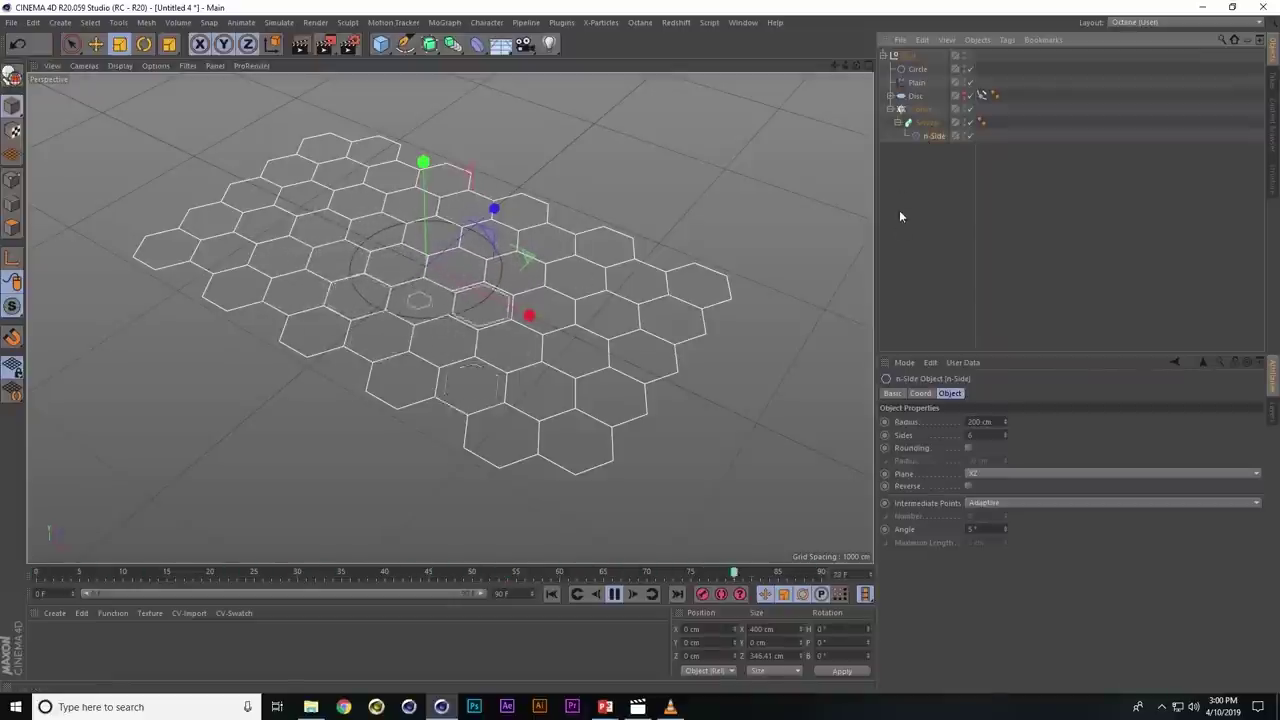
pyautogui.hotkey('shift', 'c')
pyautogui.write('cidc')
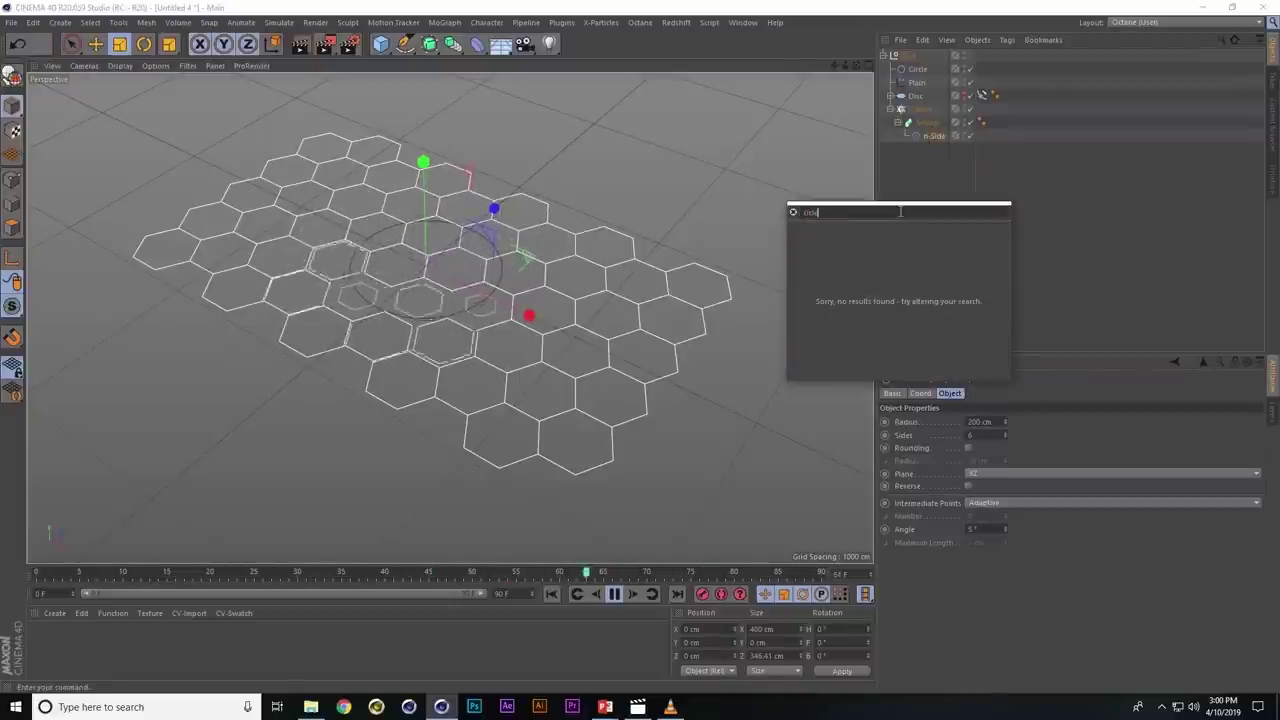
pyautogui.press('BackSpace')
pyautogui.write('rcl')
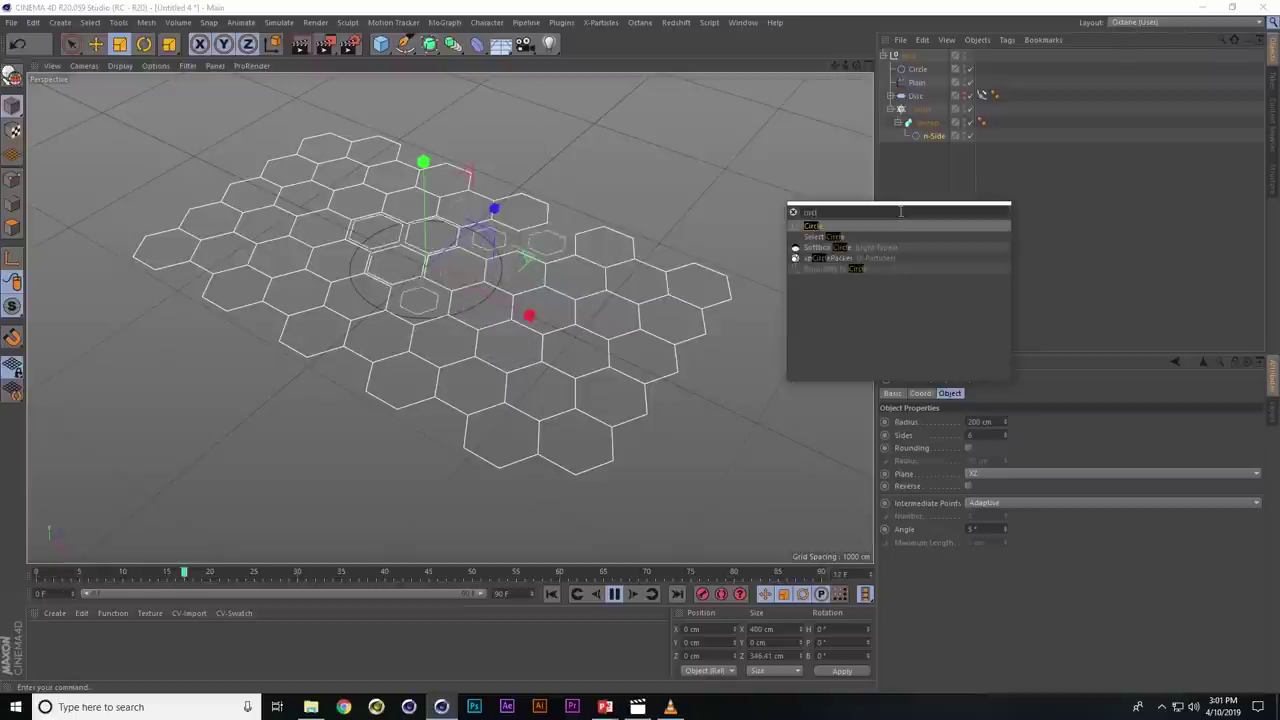
pyautogui.press('Return')
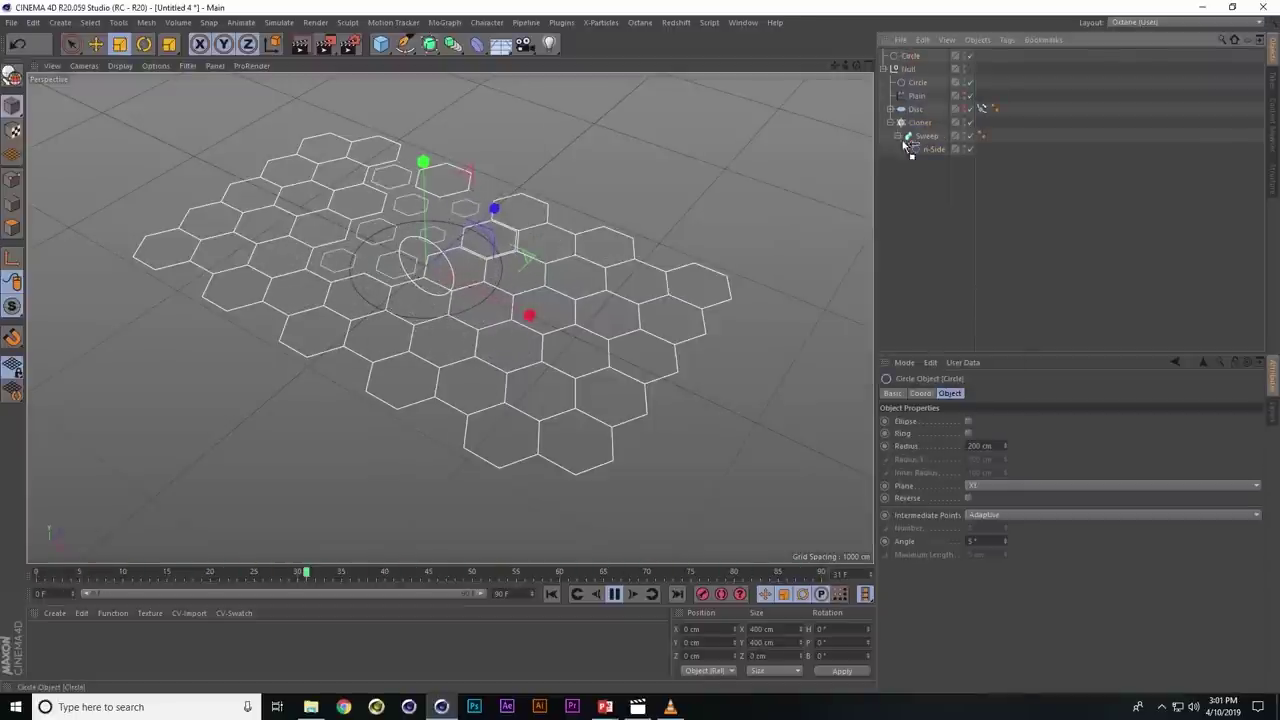
pyautogui.moveTo(927, 144); pyautogui.dragTo(926, 140)
# - Shrink the hexagon radius and the profile Circle to about 3 cm, then preview-render
pyautogui.click(932, 148)
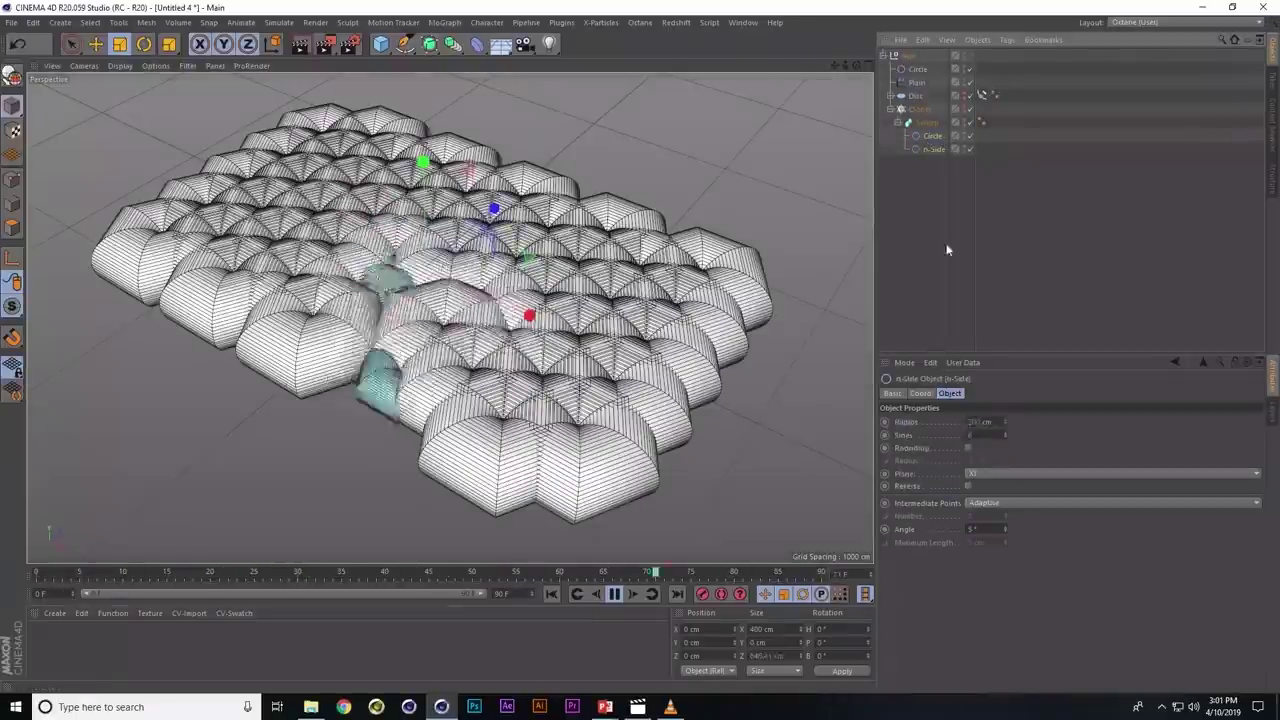
pyautogui.moveTo(1005, 421); pyautogui.dragTo(1033, 672)
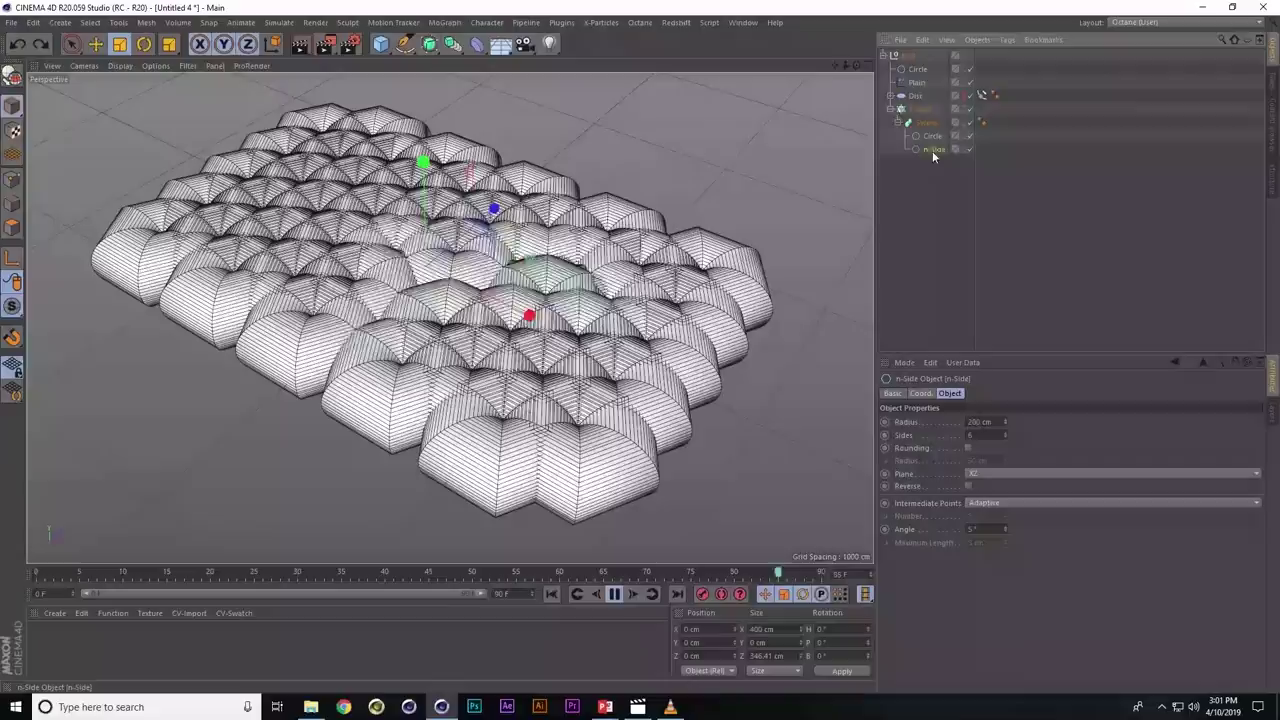
pyautogui.click(932, 136)
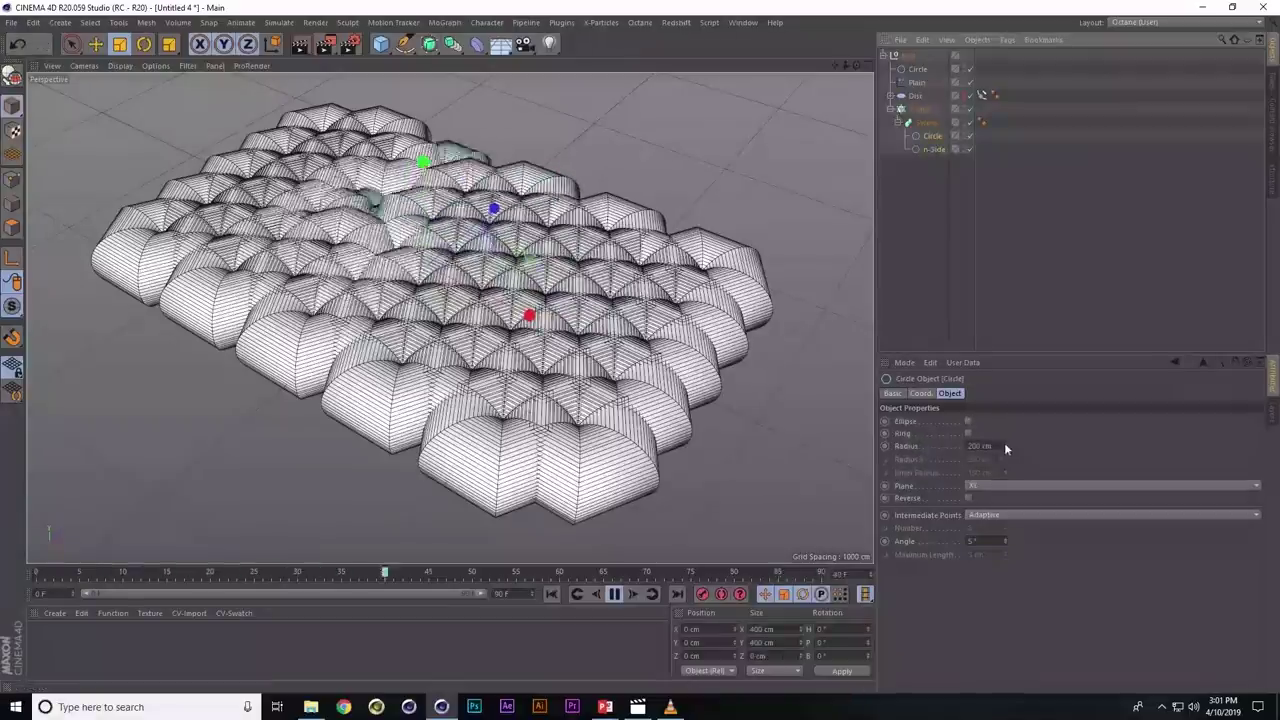
pyautogui.moveTo(1005, 487); pyautogui.dragTo(1005, 574)
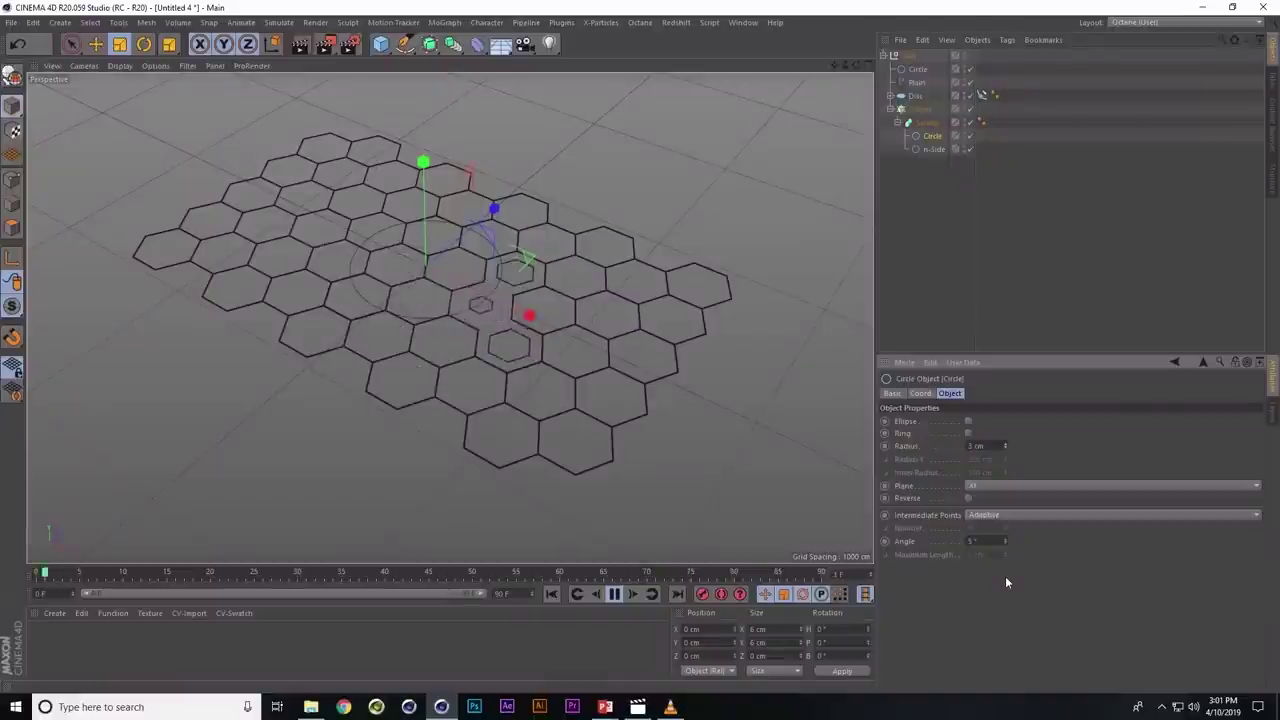
pyautogui.hotkey('ctrl', 'r')
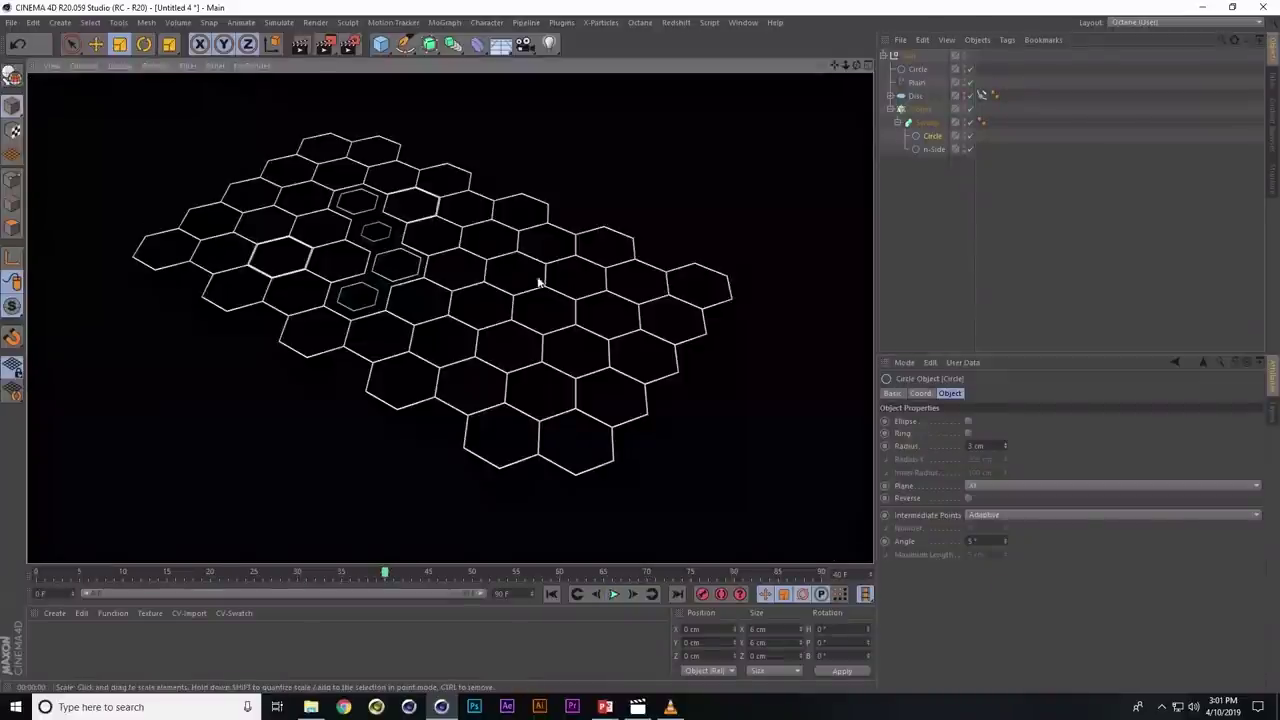
pyautogui.click(1025, 216)
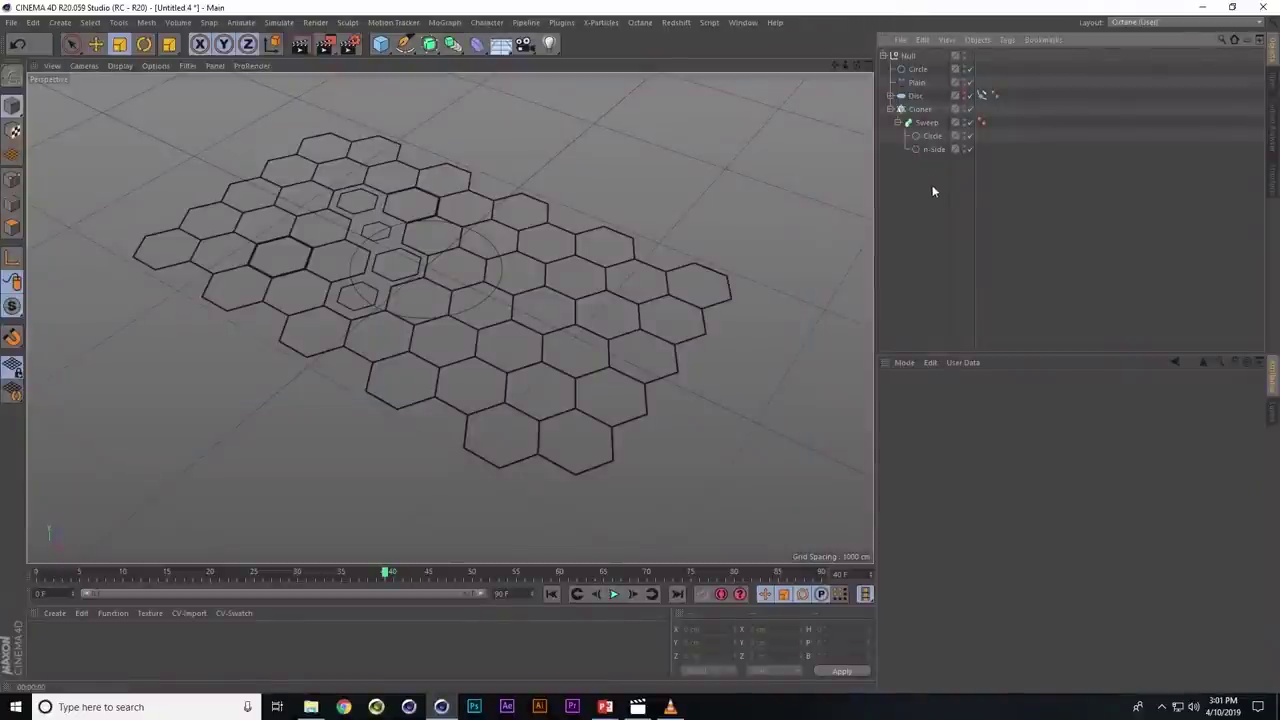
# - Add a Camera with zeroed position and heading, pitched -90° to look straight down
pyautogui.hotkey('shift', 'c')
pyautogui.write('cam')
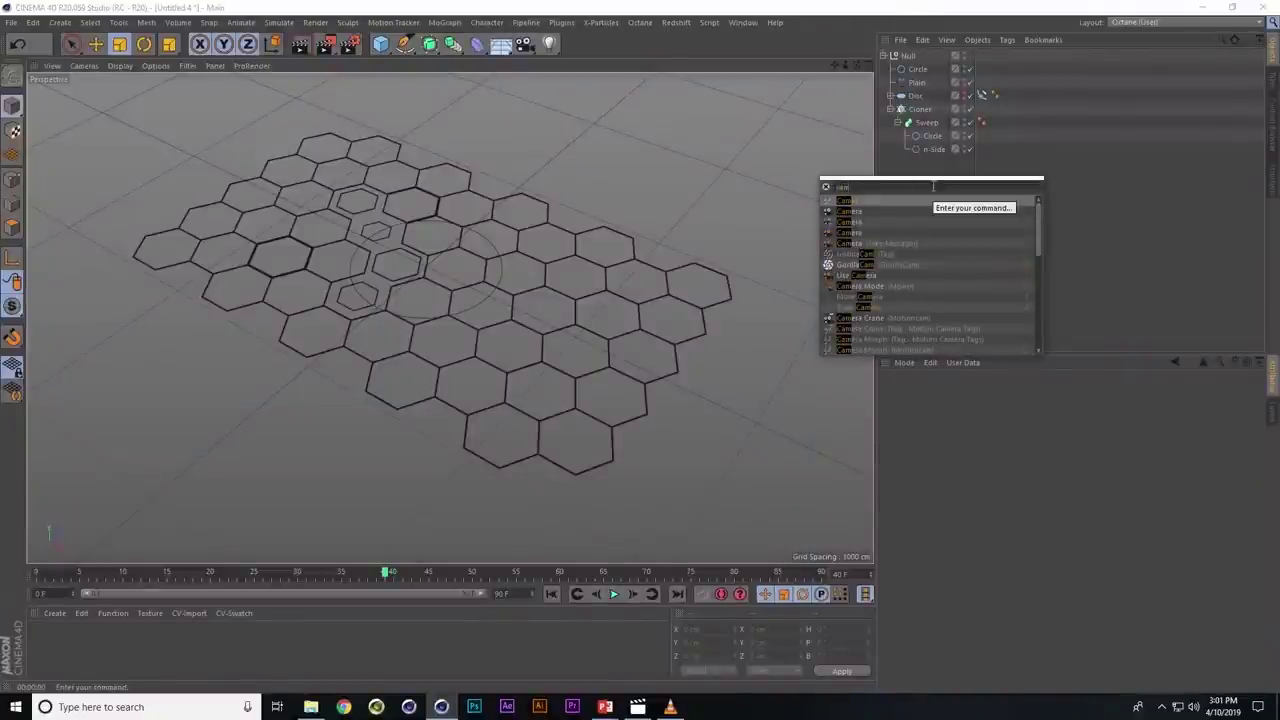
pyautogui.press('Return')
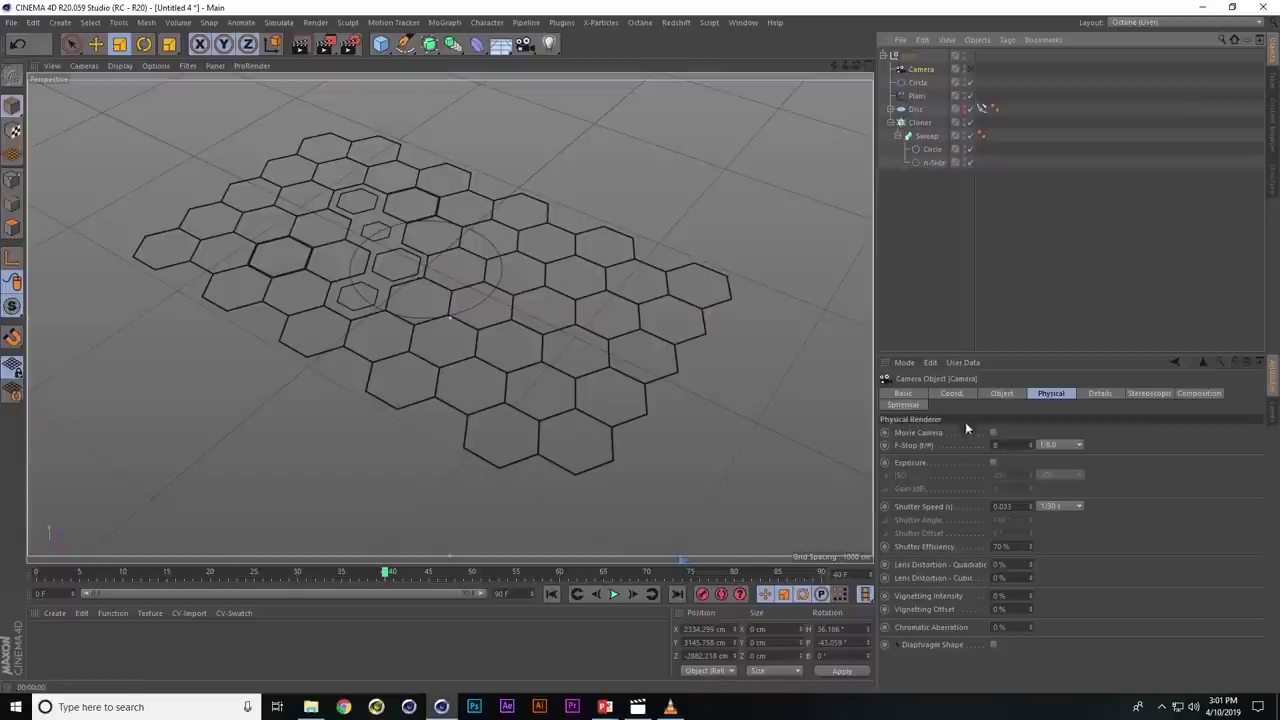
pyautogui.click(955, 394)
pyautogui.rightClick(952, 432)
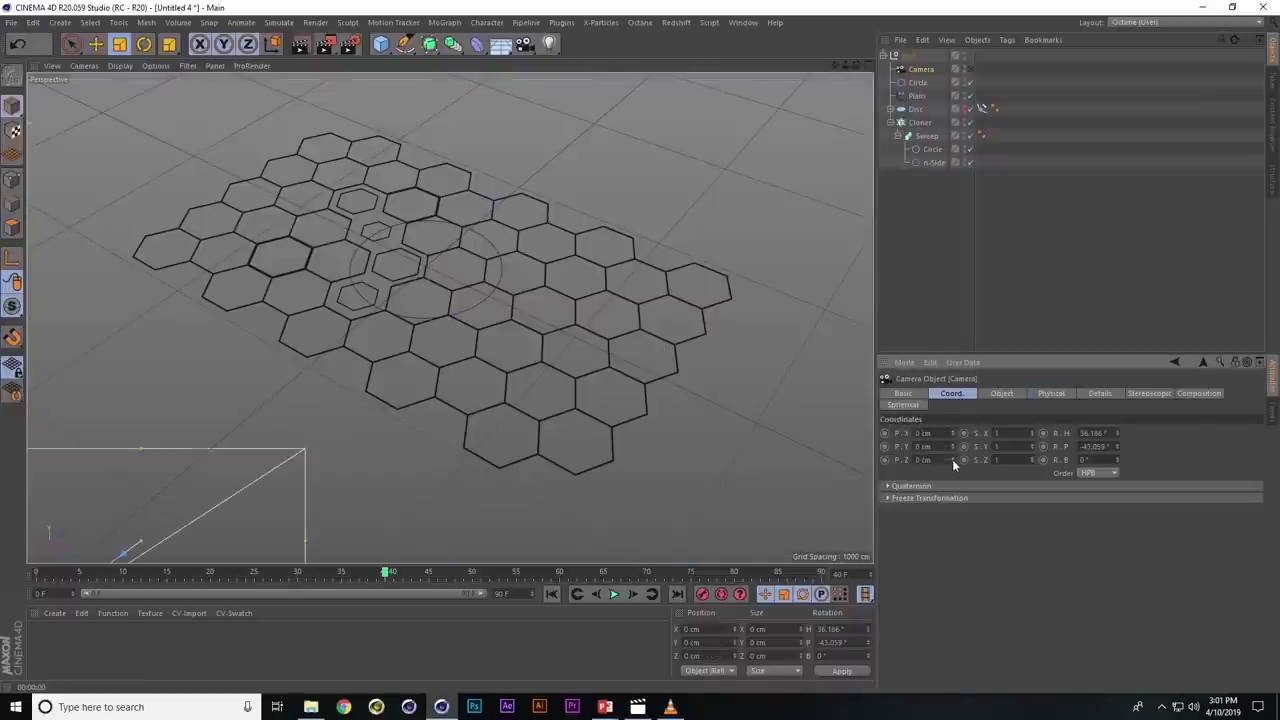
pyautogui.rightClick(1116, 431)
pyautogui.write('-90')
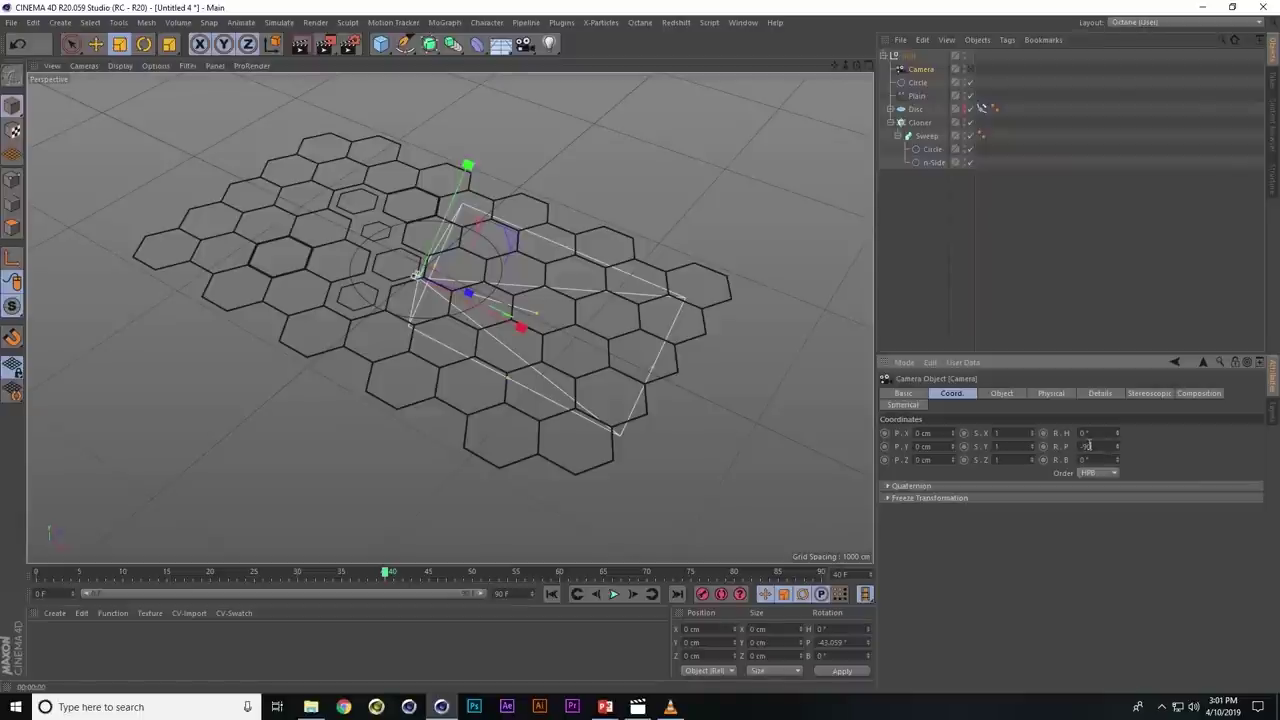
pyautogui.press('Return')
# - Look through the new camera and raise it on Y to frame the hexagon grid
pyautogui.press('e')
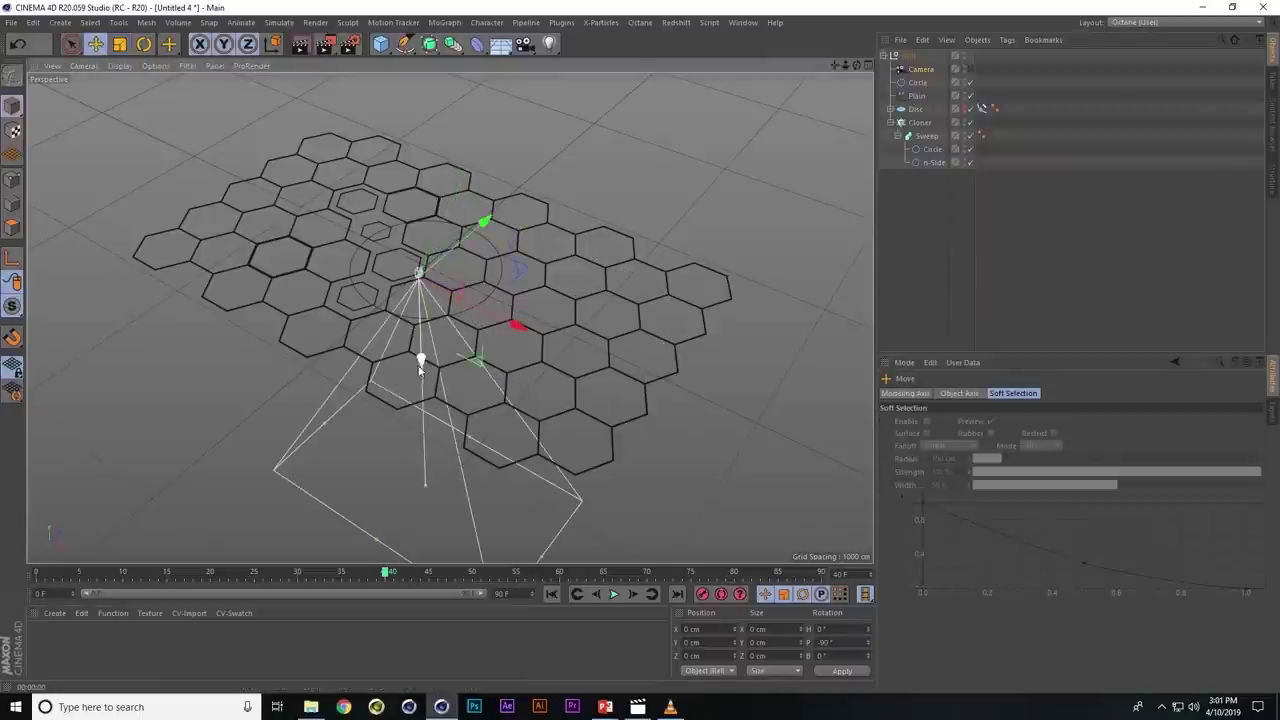
pyautogui.moveTo(420, 368); pyautogui.dragTo(450, 30)
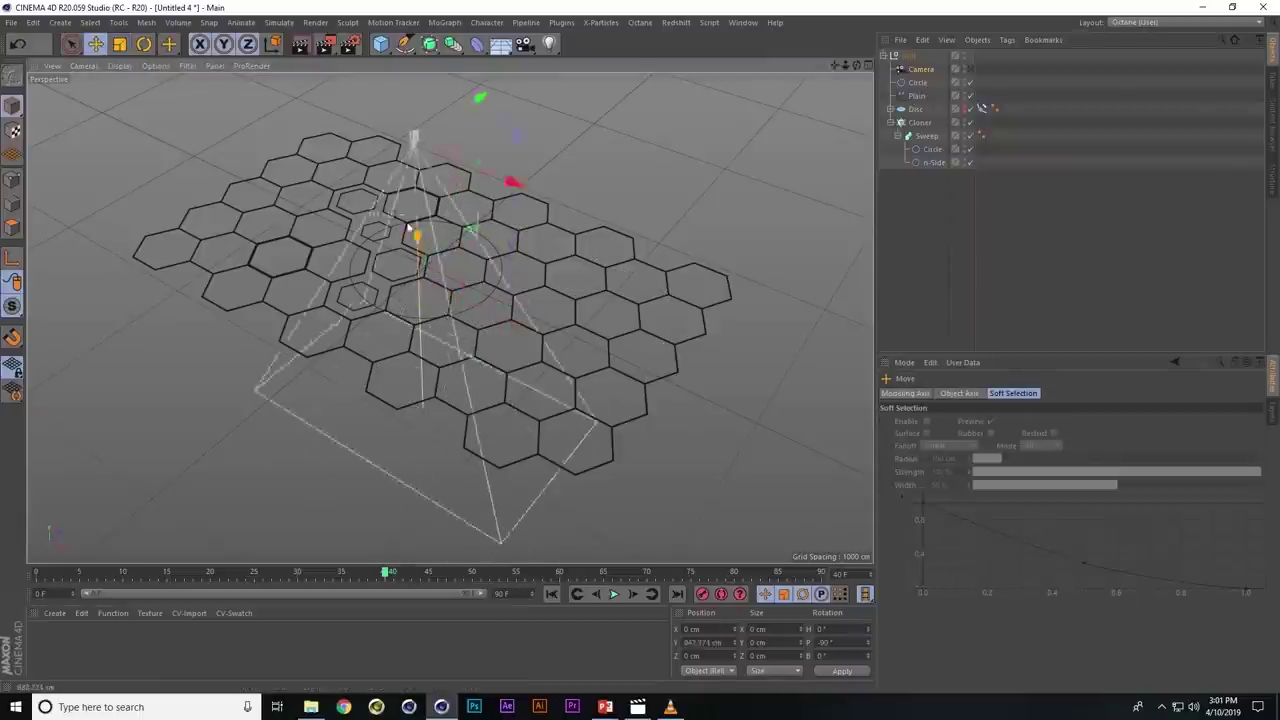
pyautogui.click(969, 69)
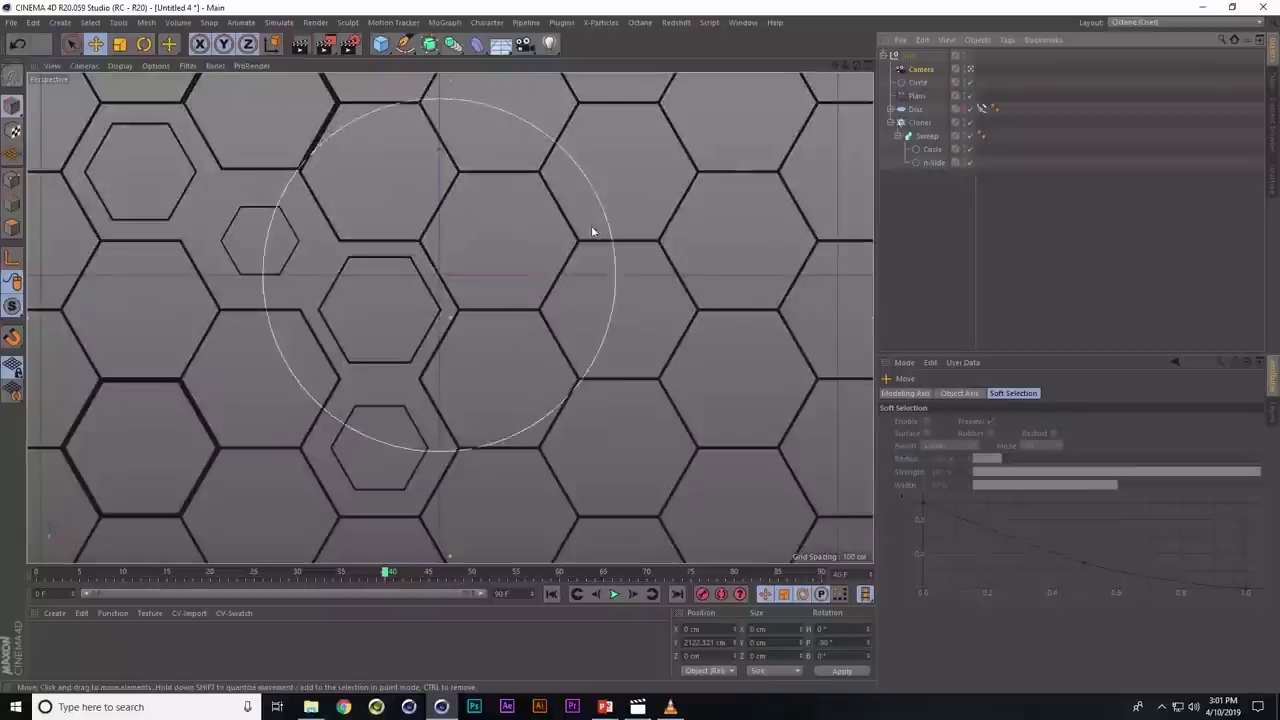
pyautogui.click(918, 82)
pyautogui.click(920, 69)
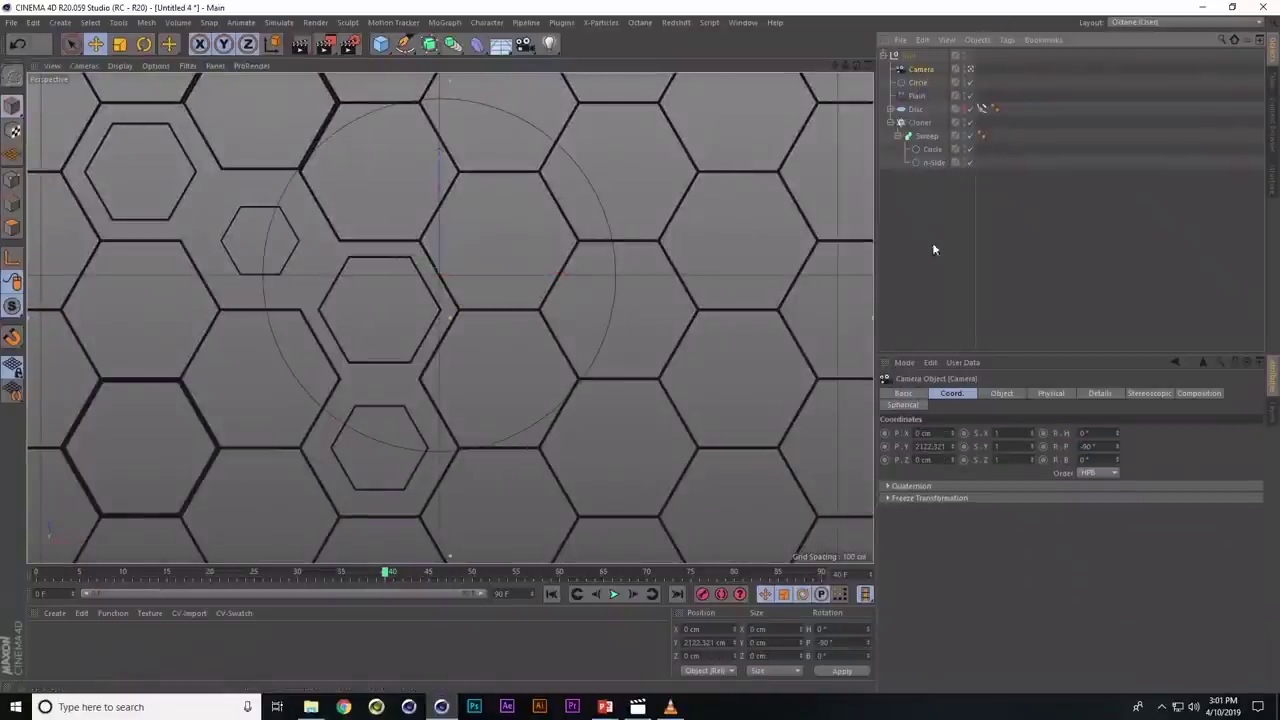
pyautogui.moveTo(952, 450); pyautogui.dragTo(952, 6)
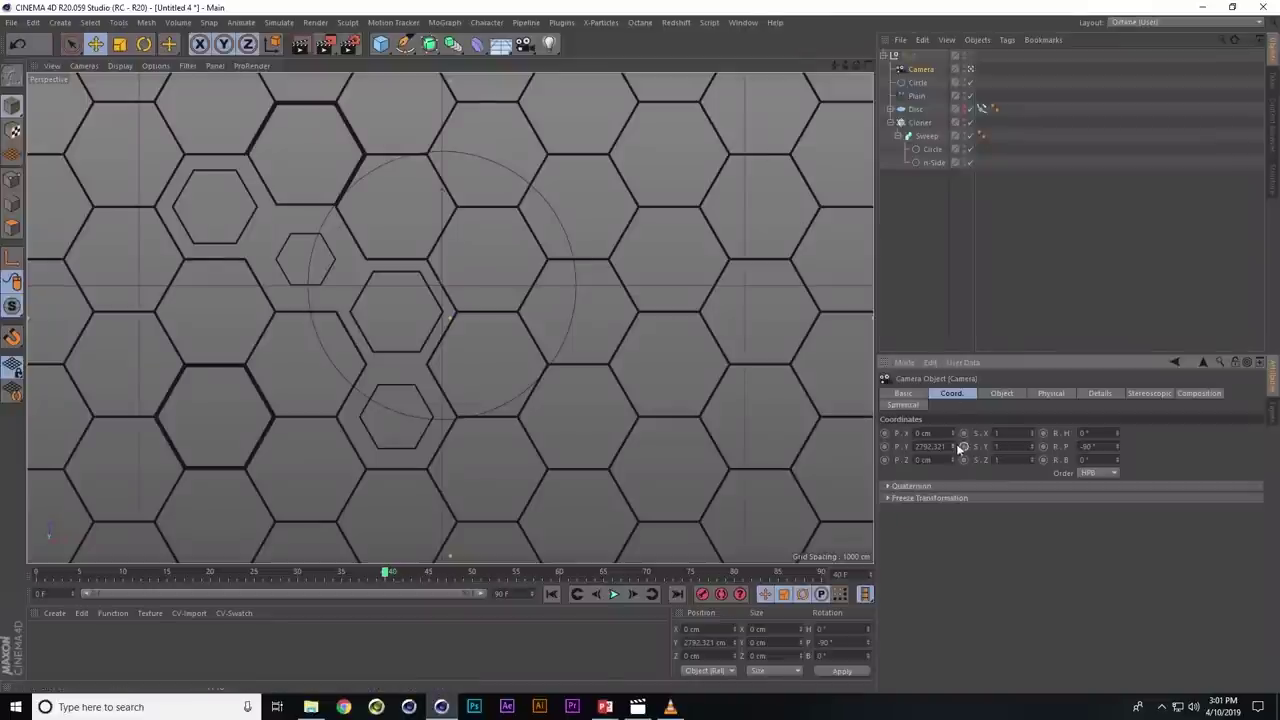
pyautogui.moveTo(960, 447); pyautogui.dragTo(872, 6)
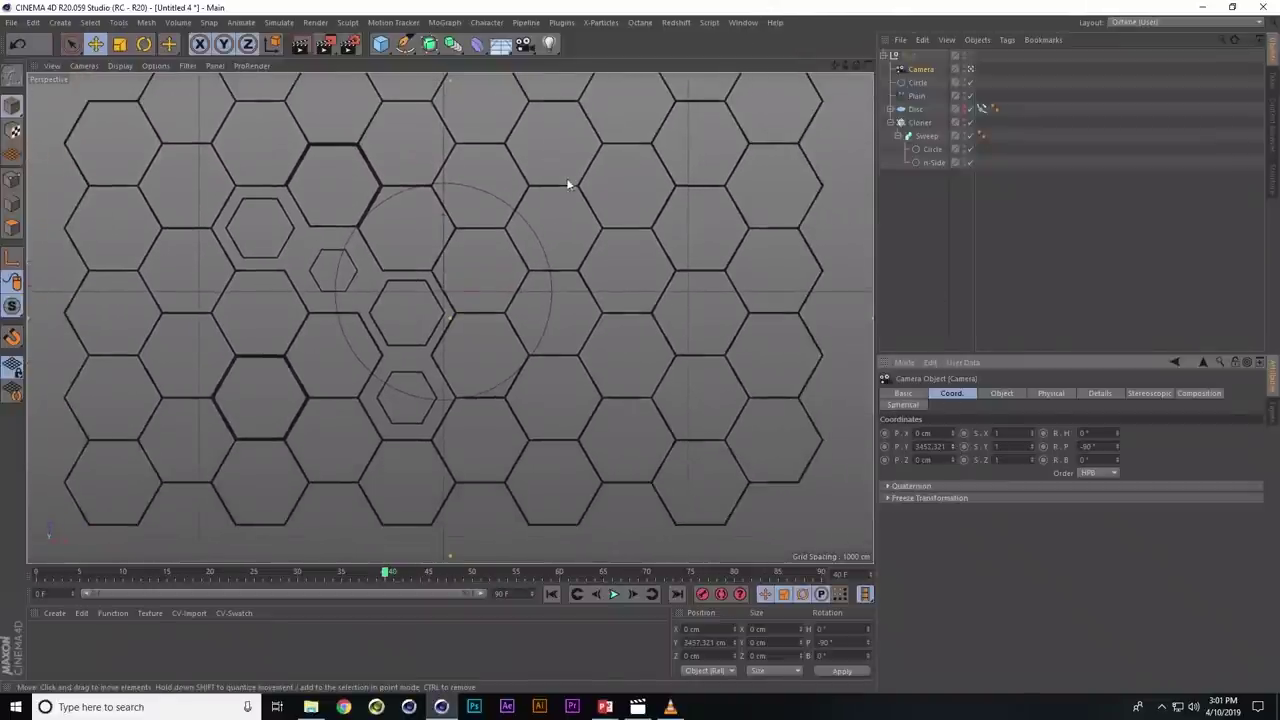
pyautogui.moveTo(571, 186); pyautogui.dragTo(568, 197)
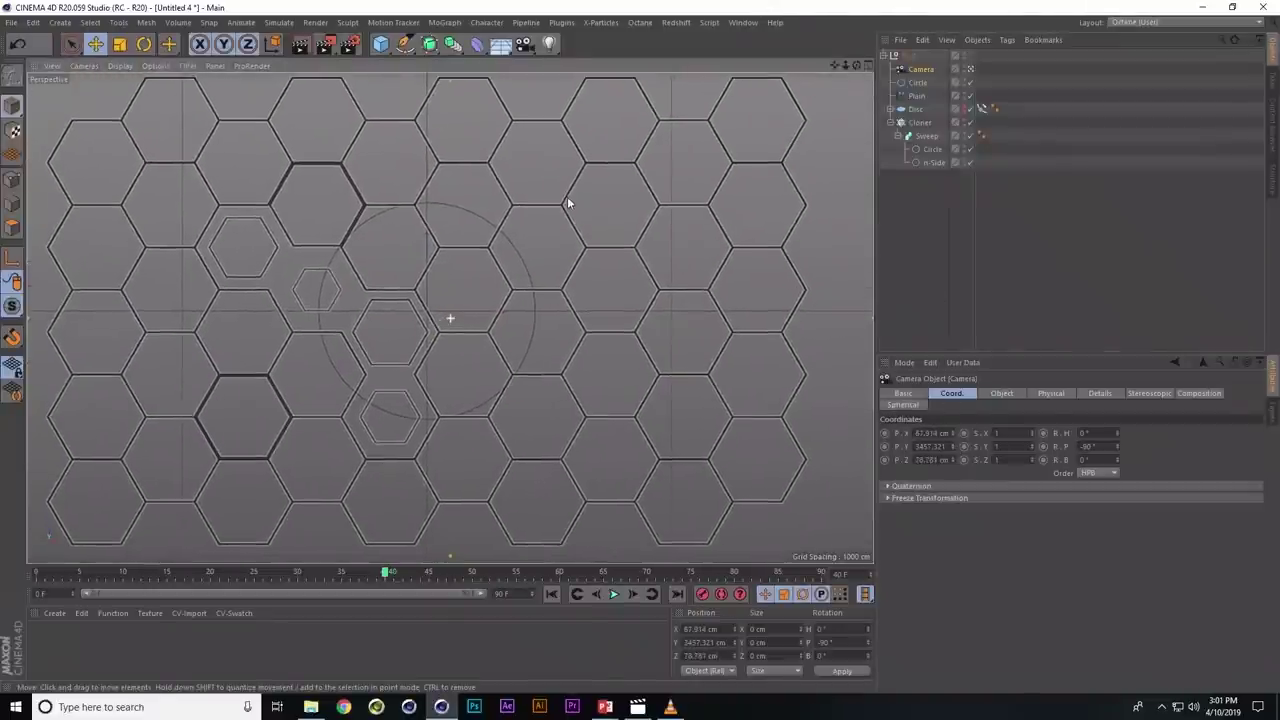
# - Group all objects under a Null named 'mograph camera shader'
pyautogui.hotkey('ctrl', 'a')
pyautogui.hotkey('alt', 'g')
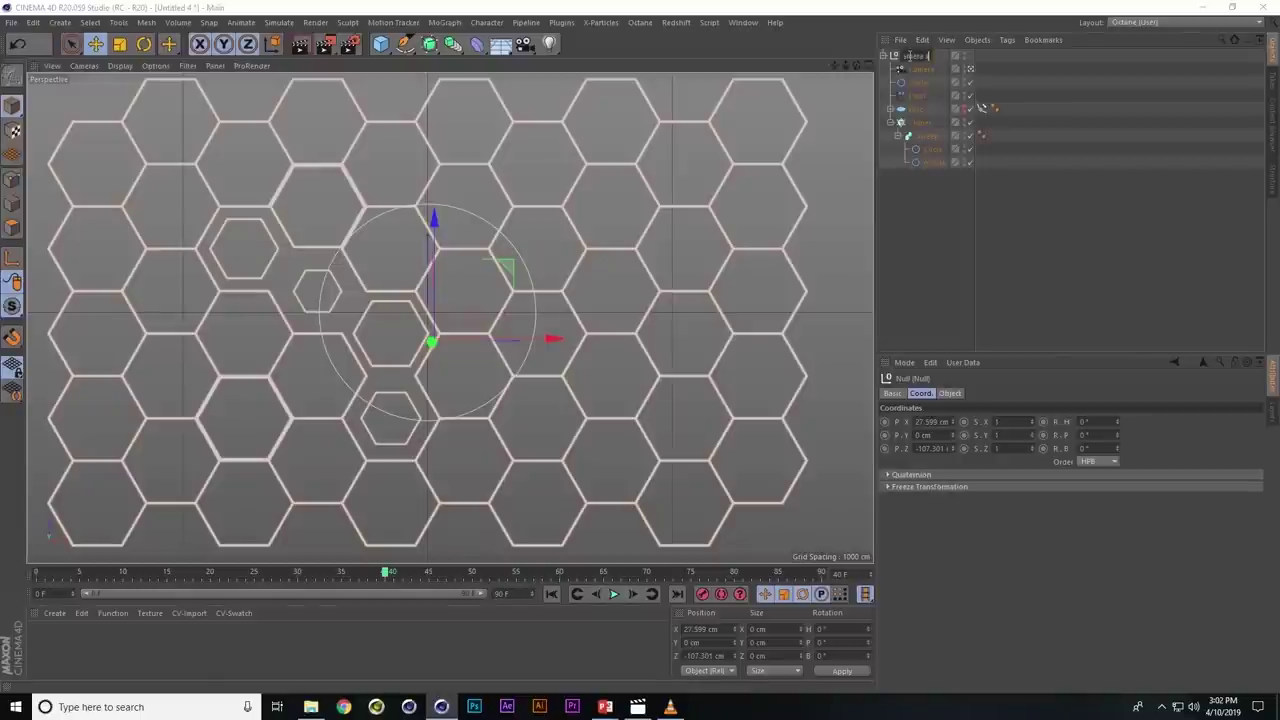
pyautogui.write('mograph camera shader')
pyautogui.press('Return')
pyautogui.hotkey('alt', 'Tab')
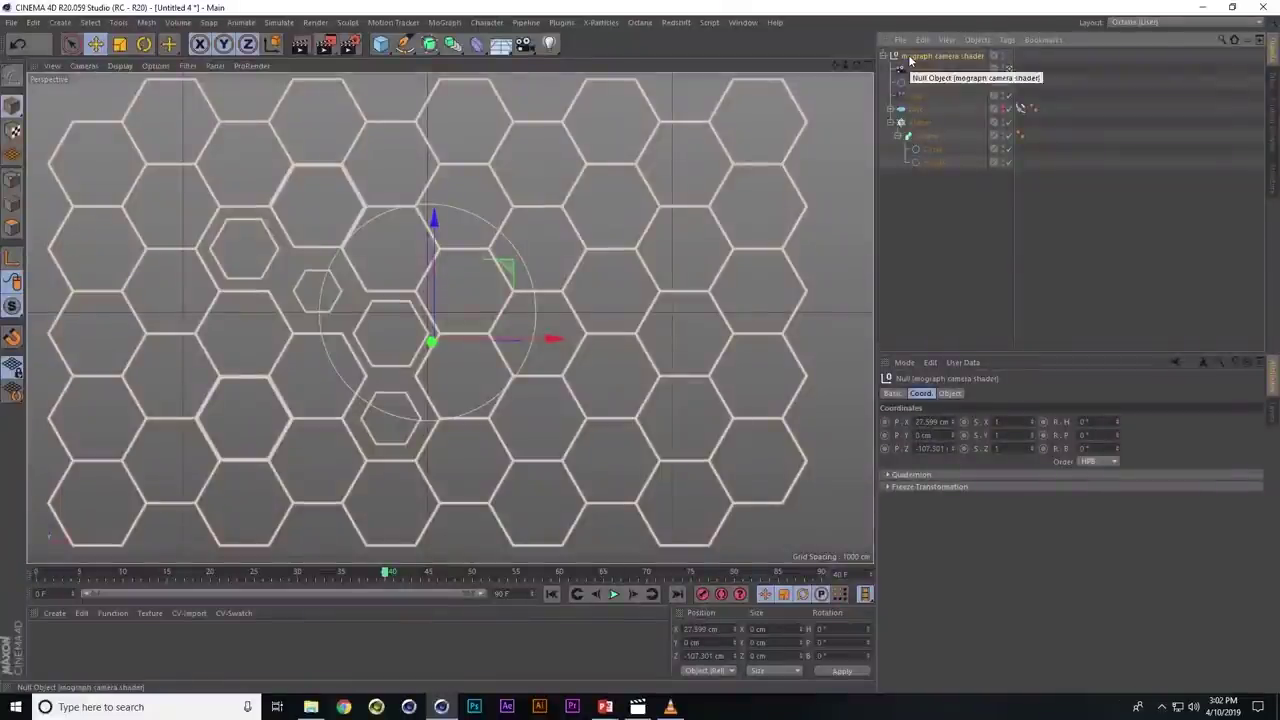
pyautogui.click(756, 22)
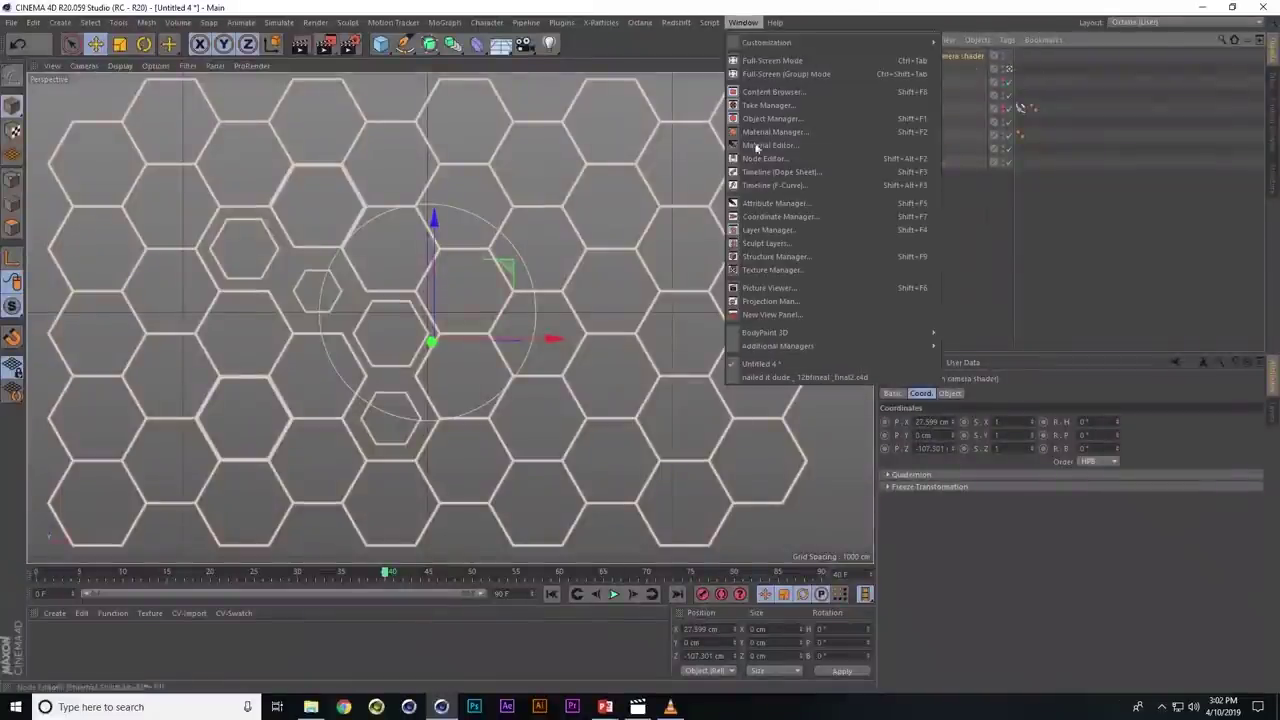
# - In the green-mesh project, offset the camera-shader group to X 3282.852 cm beside the Torus
pyautogui.click(810, 376)
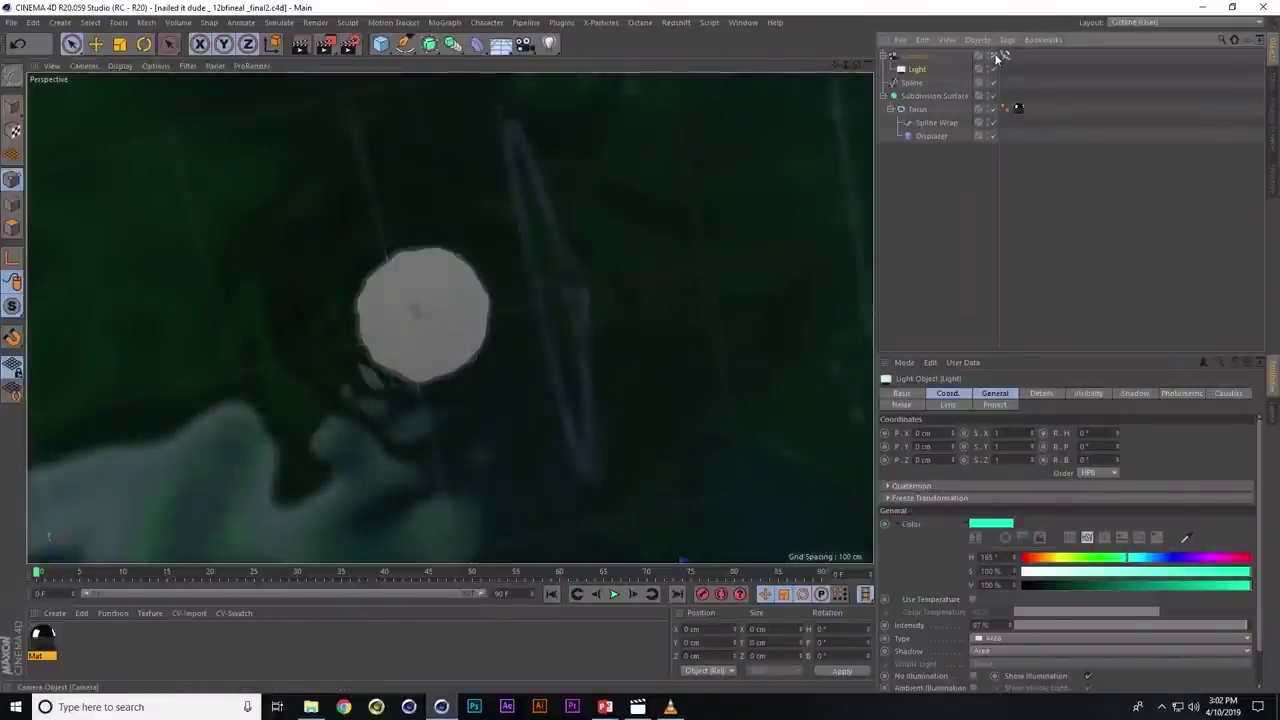
pyautogui.scroll(-3, 397, 405)
pyautogui.scroll(-5, 397, 405)
pyautogui.scroll(-3, 397, 405)
pyautogui.scroll(-3, 397, 405)
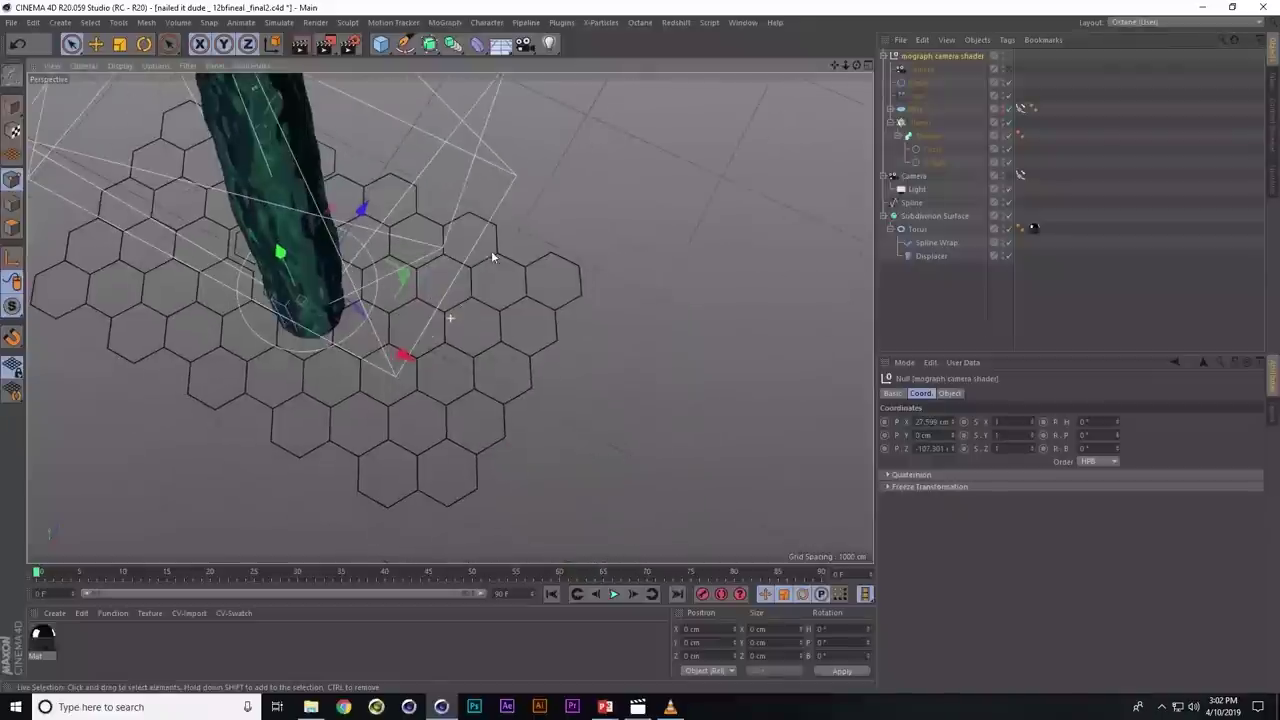
pyautogui.moveTo(403, 357)
pyautogui.mouseDown()
pyautogui.moveTo(686, 440)
pyautogui.moveTo(993, 463)
pyautogui.mouseUp()
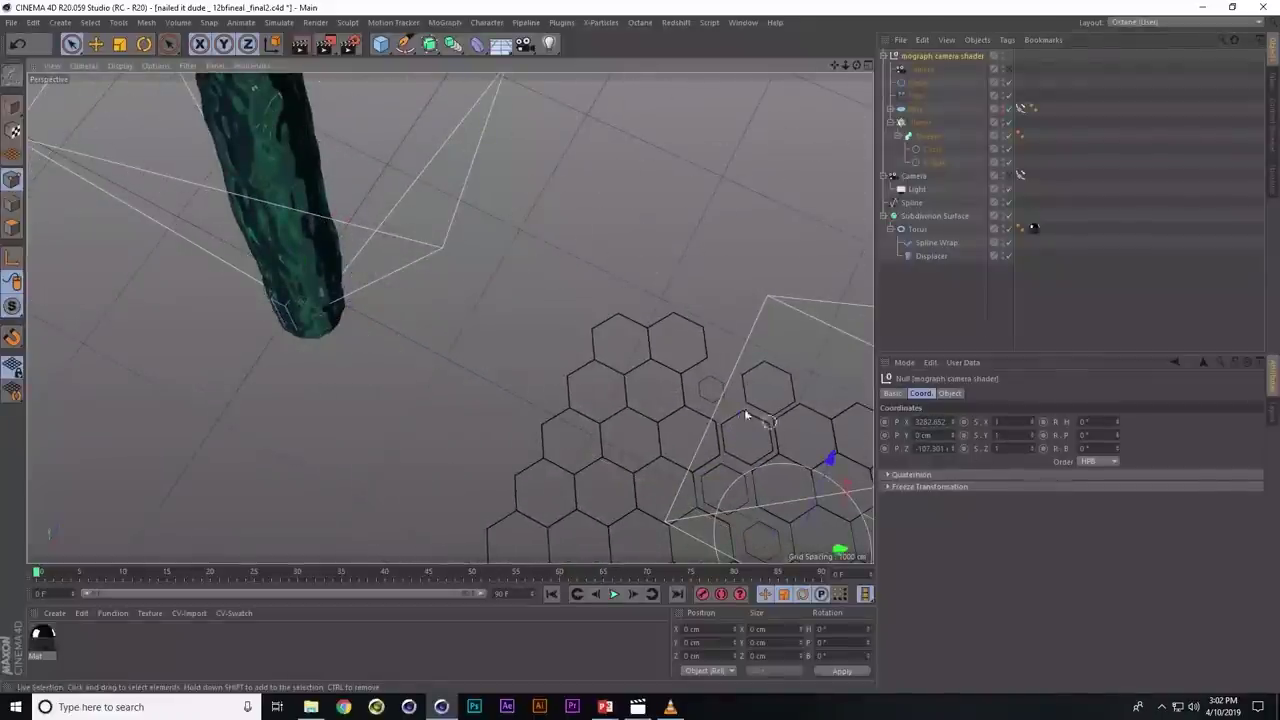
pyautogui.moveTo(746, 417)
pyautogui.keyDown('alt'); pyautogui.mouseDown()
pyautogui.moveTo(714, 286)
pyautogui.moveTo(681, 315)
pyautogui.moveTo(694, 300)
pyautogui.mouseUp(); pyautogui.keyUp('alt')
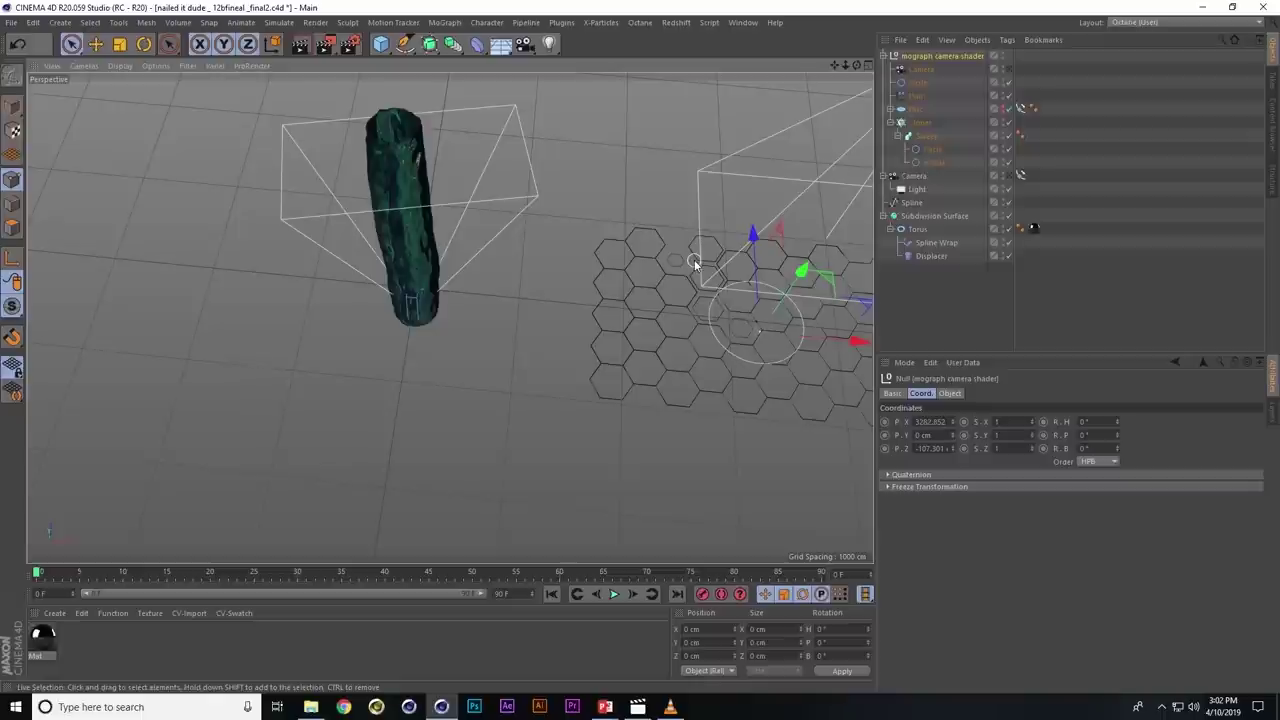
pyautogui.keyDown('alt'); pyautogui.moveTo(417, 249); pyautogui.dragTo(489, 305, button='right'); pyautogui.keyUp('alt')
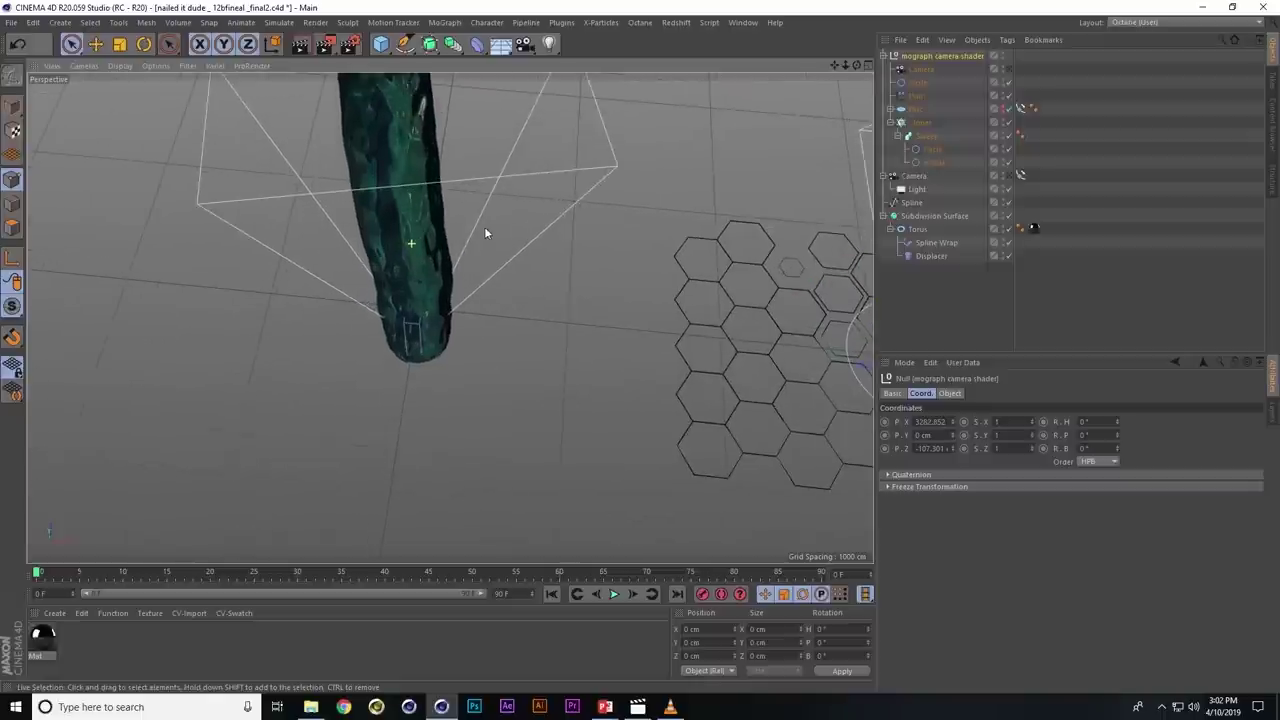
# - Load a MoGraph Camera Shader into Mat's Color channel and link it to the Camera object
pyautogui.doubleClick(44, 633)
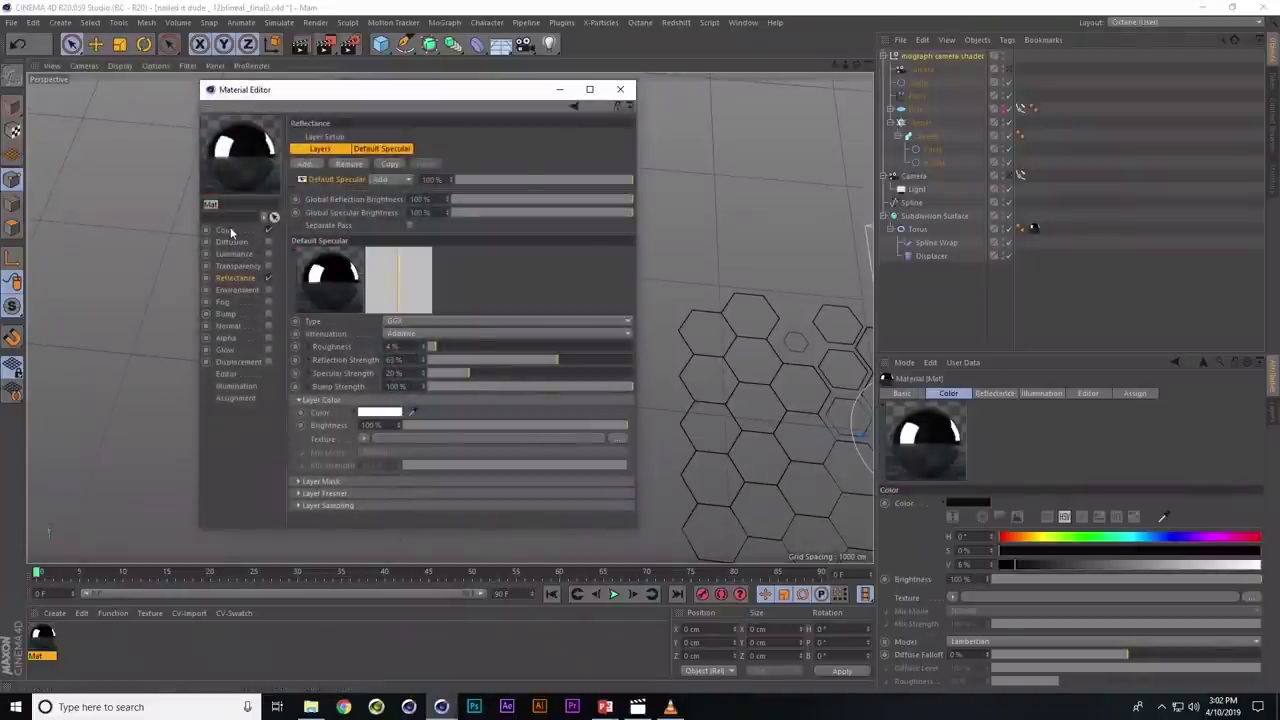
pyautogui.click(229, 230)
pyautogui.click(365, 229)
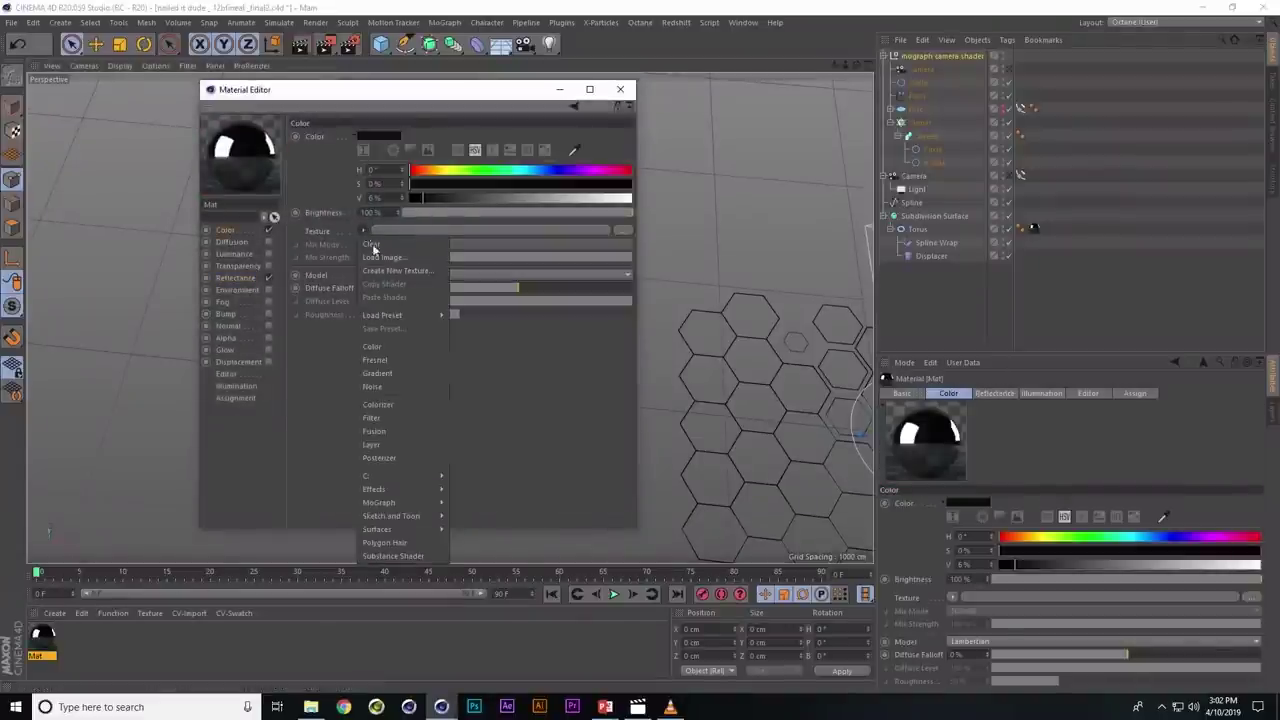
pyautogui.moveTo(380, 502)
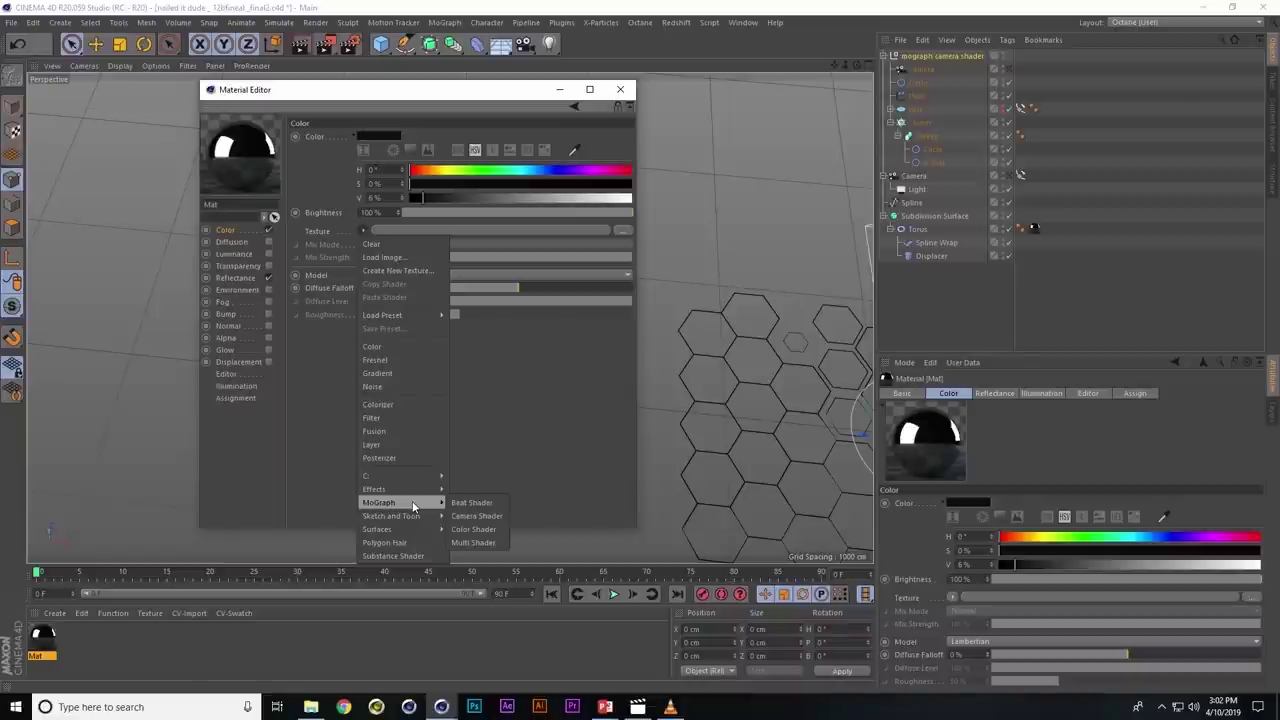
pyautogui.click(476, 516)
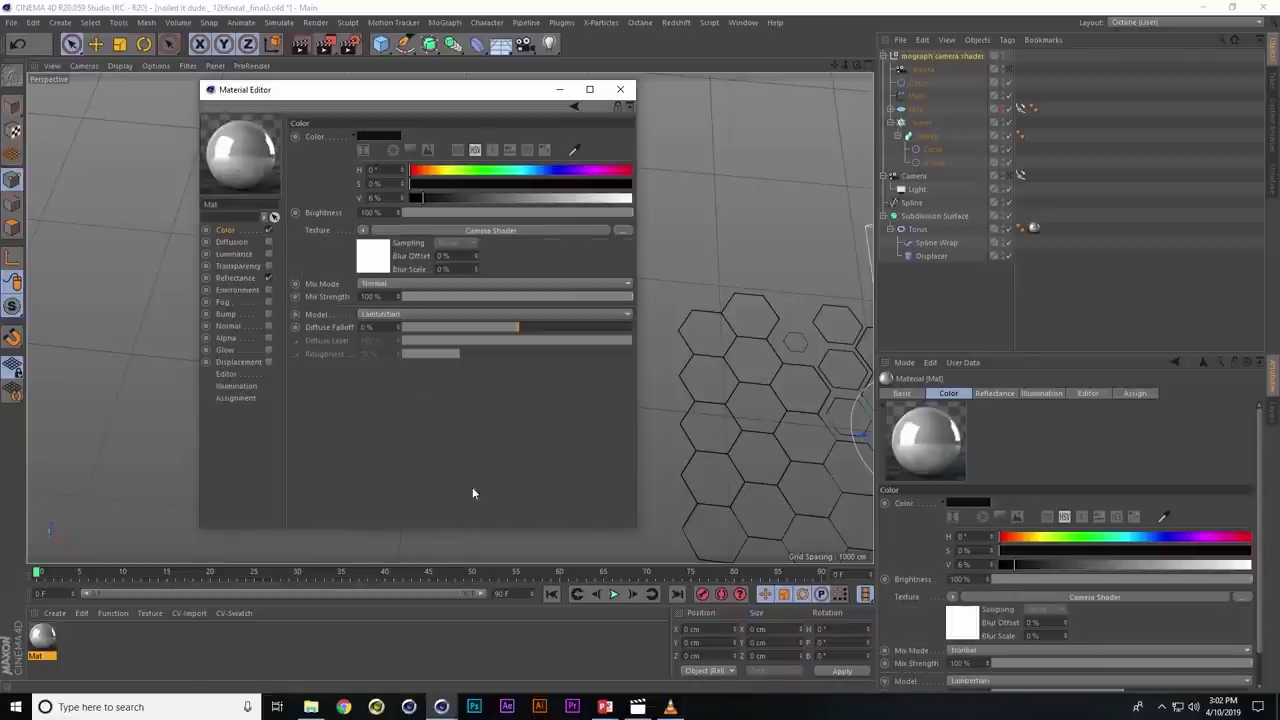
pyautogui.click(374, 266)
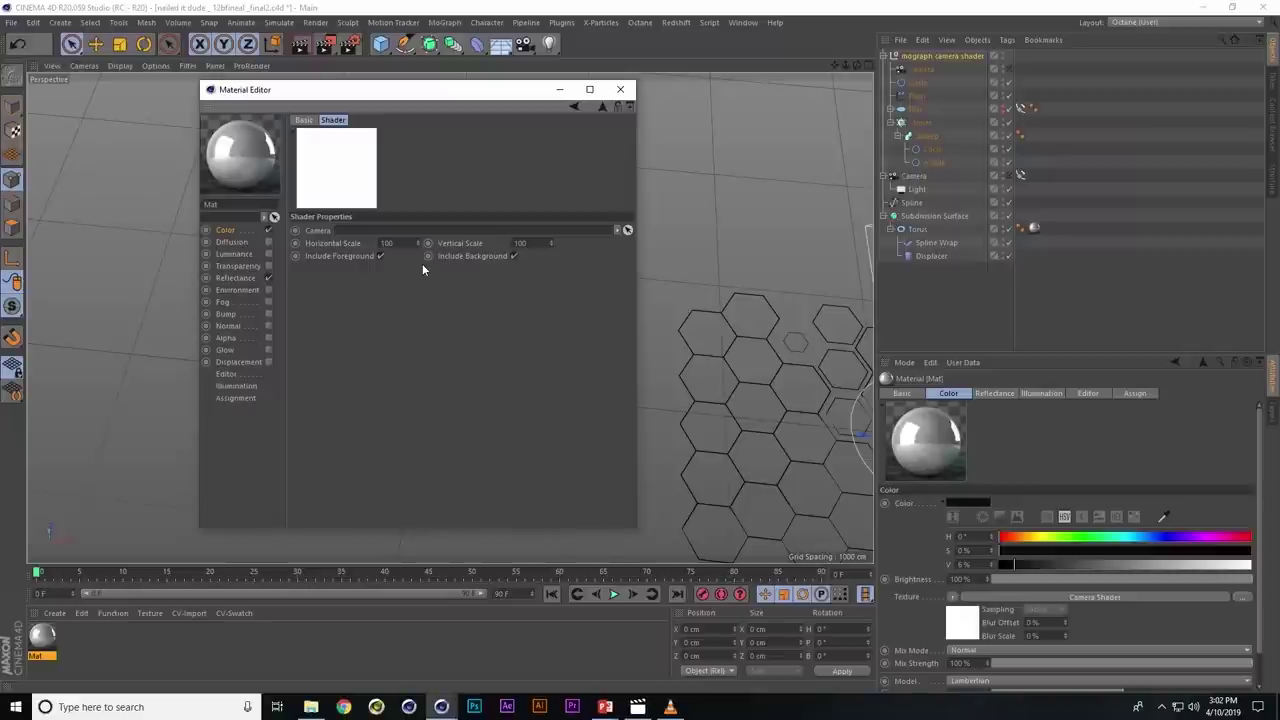
pyautogui.click(929, 72)
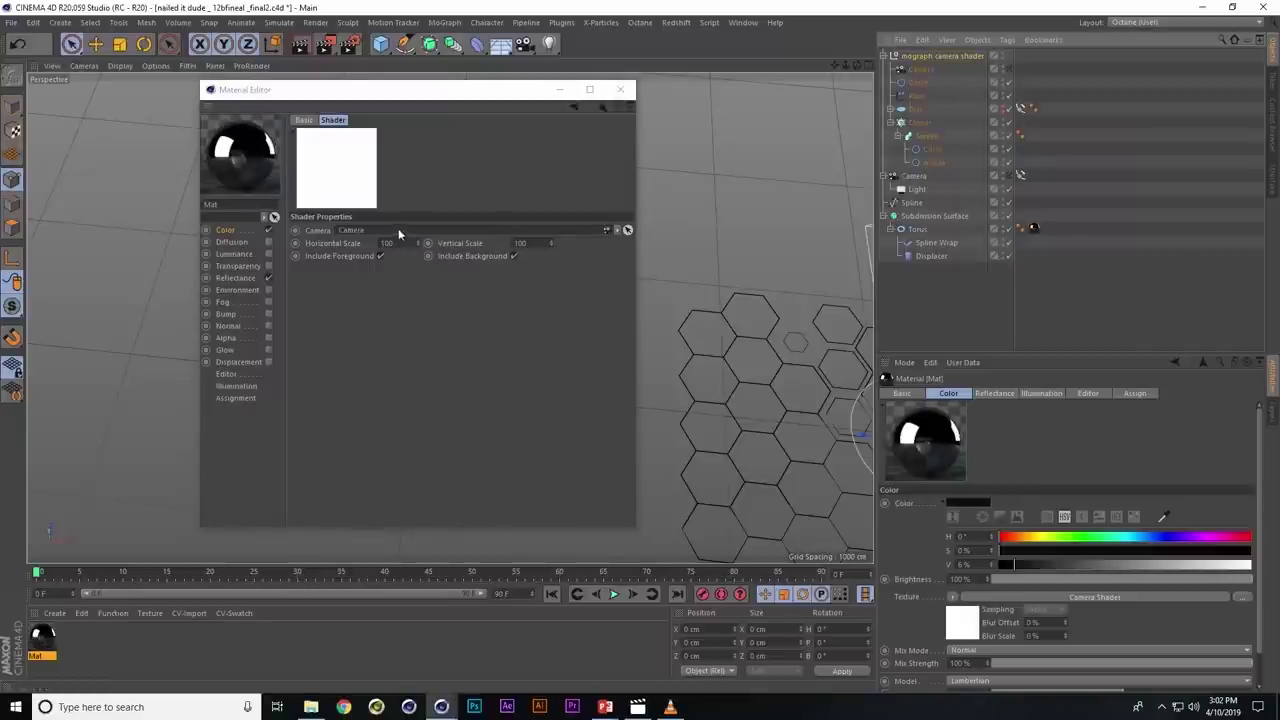
# - Close the material editor, orbit around the torus, and look through the scene camera
pyautogui.click(621, 92)
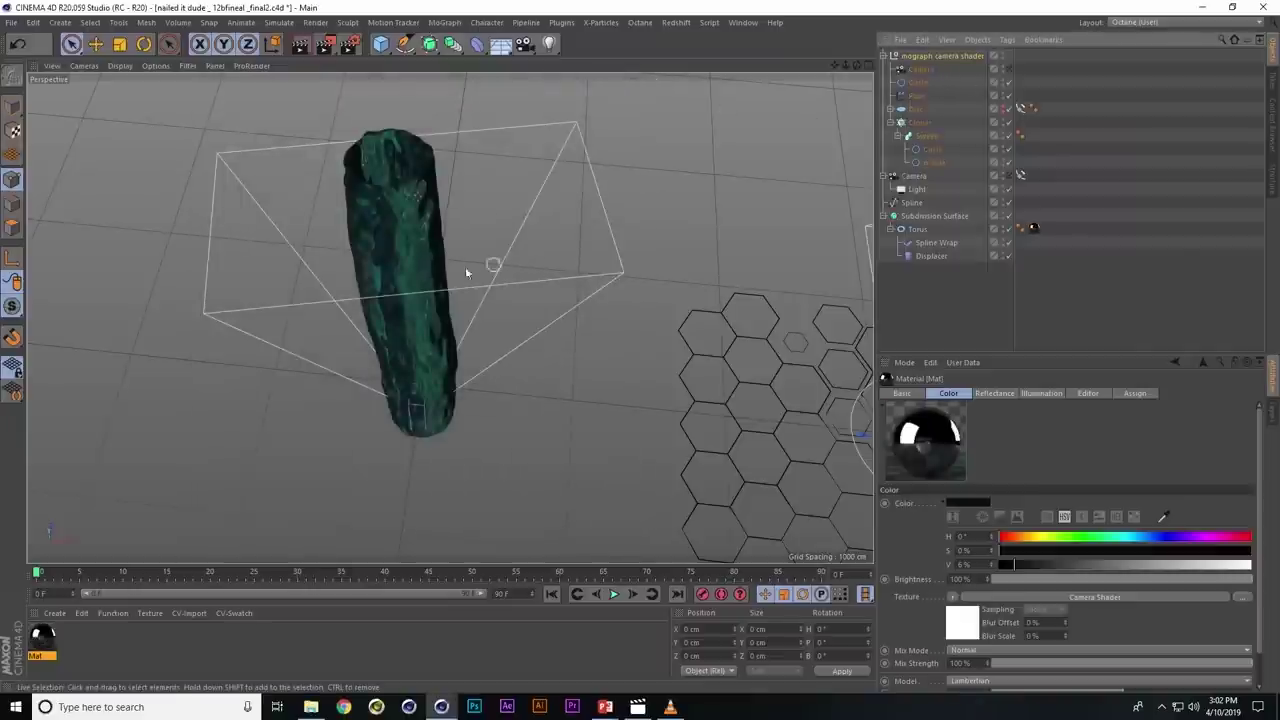
pyautogui.scroll(3, 465, 266)
pyautogui.scroll(3, 476, 230)
pyautogui.scroll(-5, 490, 290)
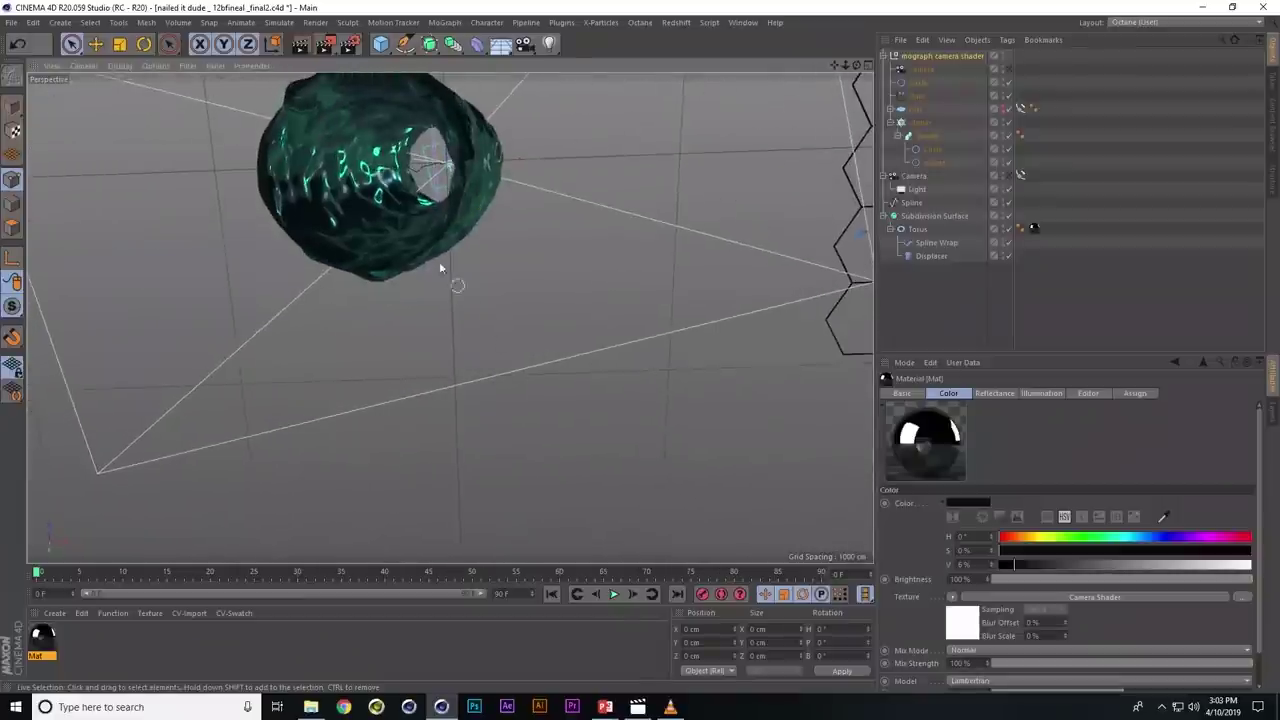
pyautogui.keyDown('alt'); pyautogui.moveTo(439, 261); pyautogui.dragTo(239, 138); pyautogui.keyUp('alt')
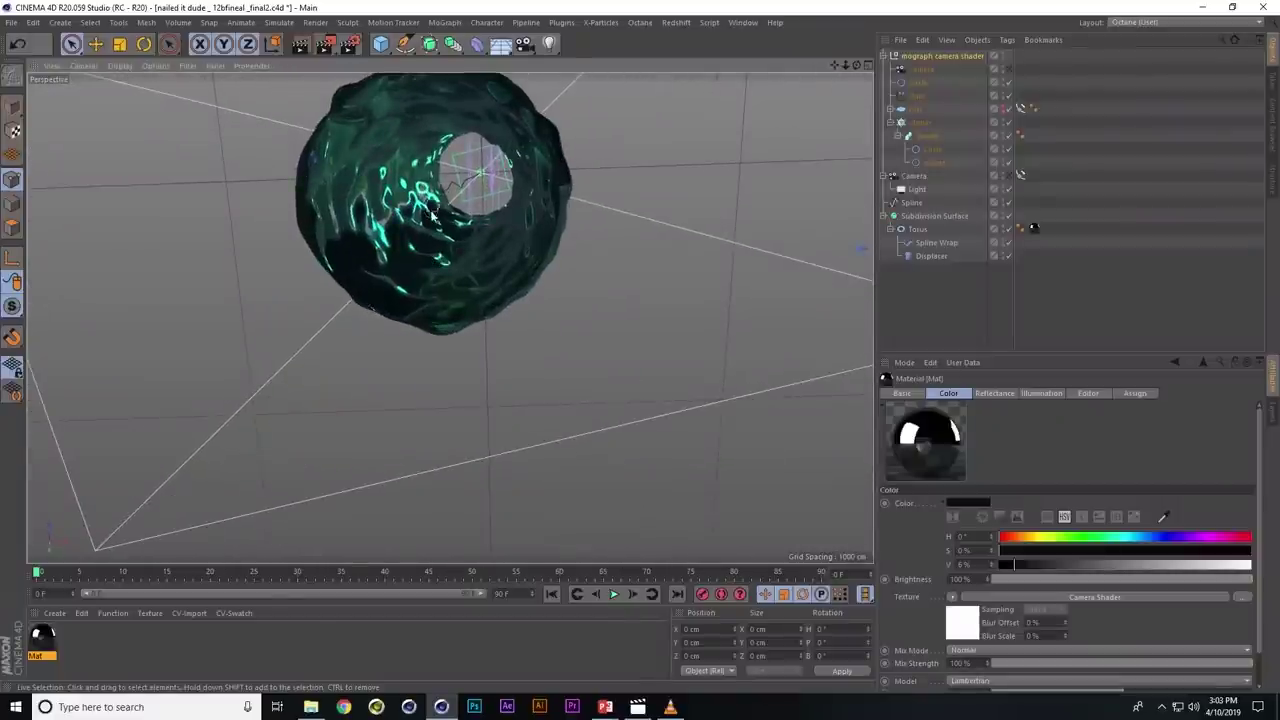
pyautogui.keyDown('alt'); pyautogui.moveTo(432, 215); pyautogui.dragTo(250, 150); pyautogui.keyUp('alt')
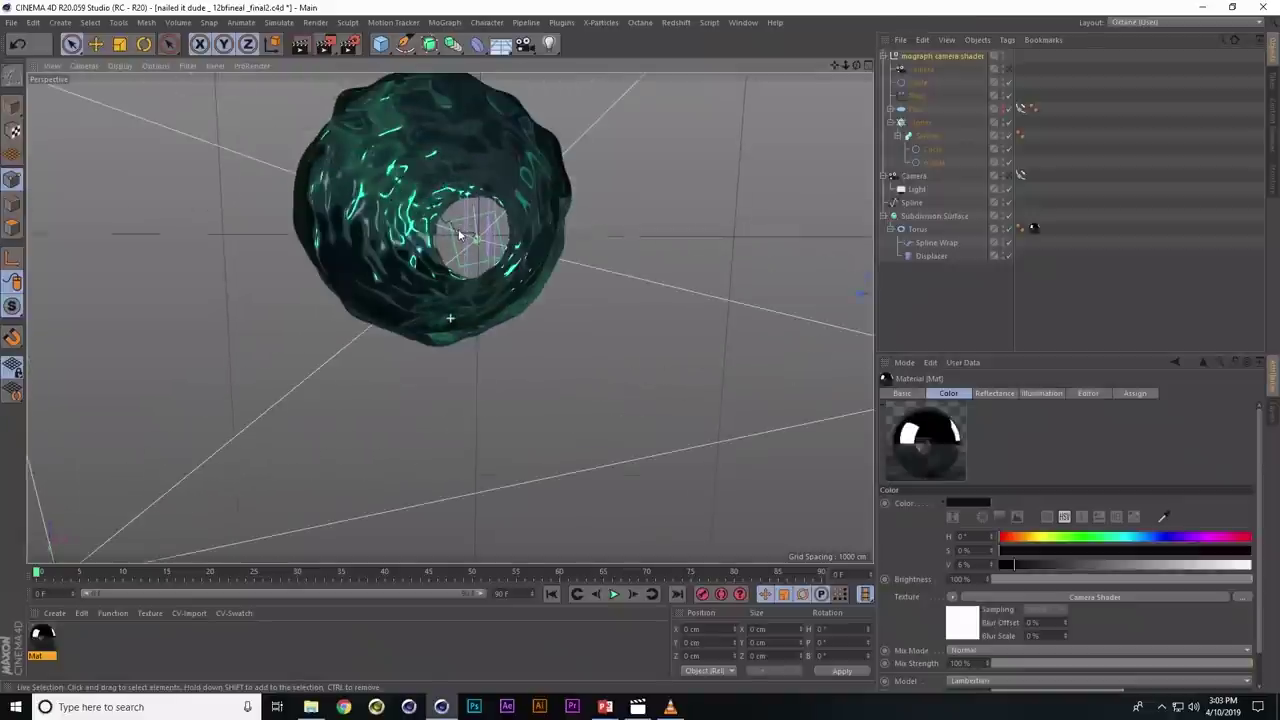
pyautogui.click(156, 66)
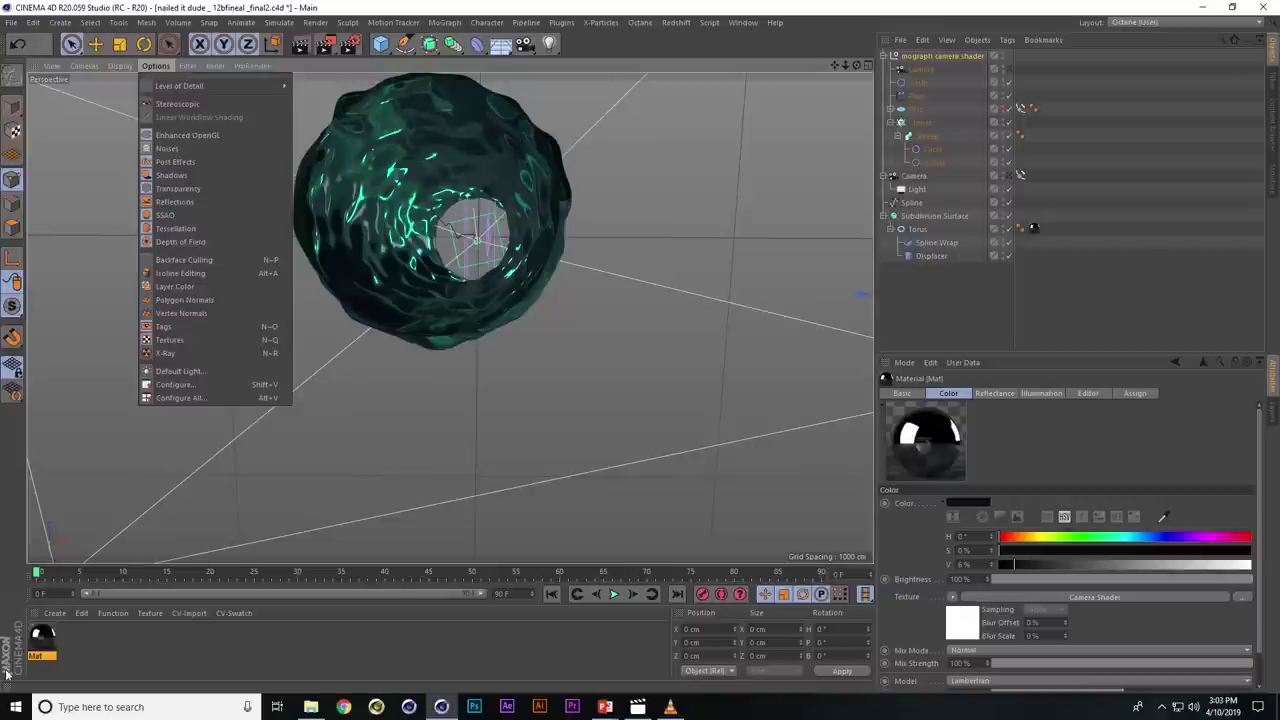
pyautogui.click(1011, 72)
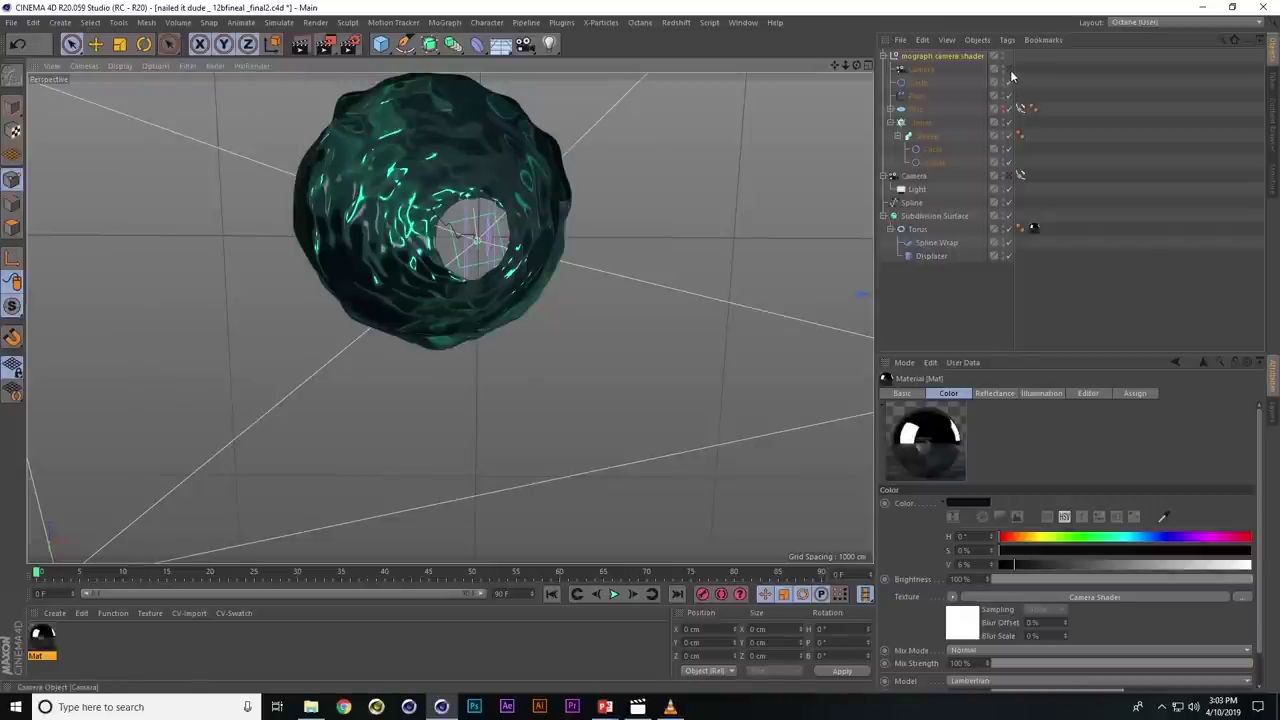
pyautogui.click(1011, 72)
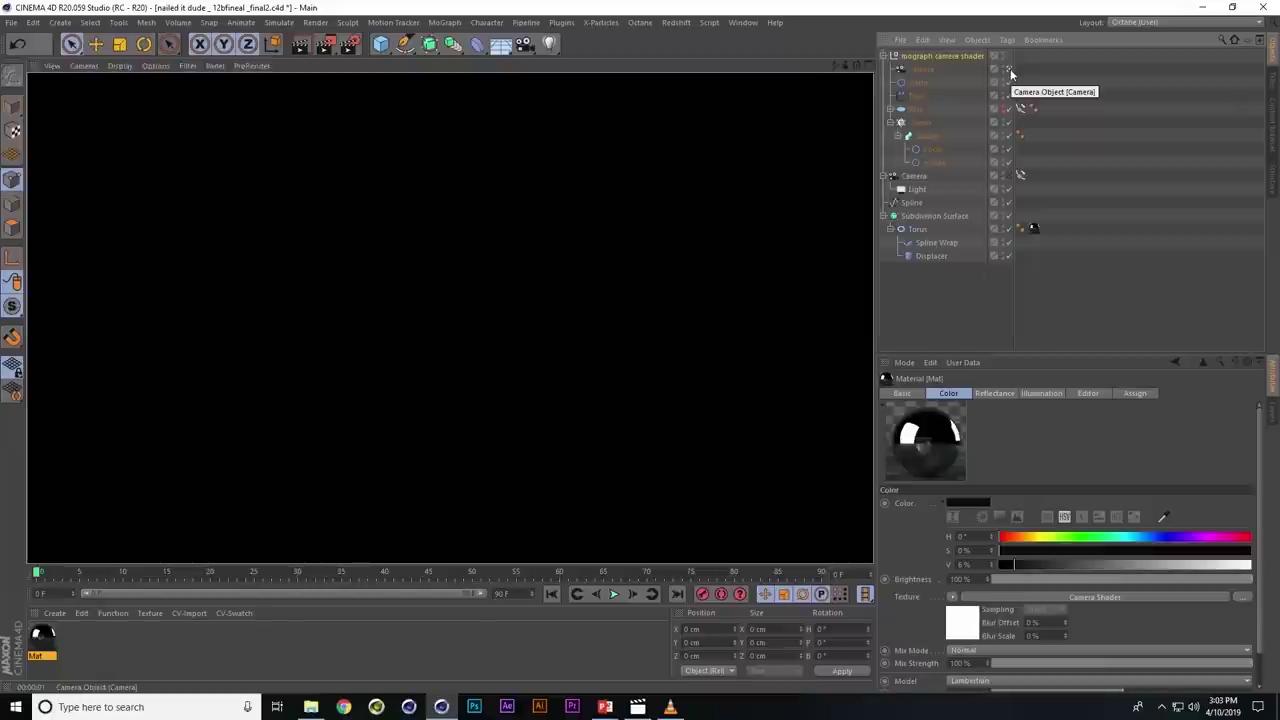
# - Check Render Settings, then render both camera views in the viewport and scrub ahead
pyautogui.hotkey('ctrl', 'b')
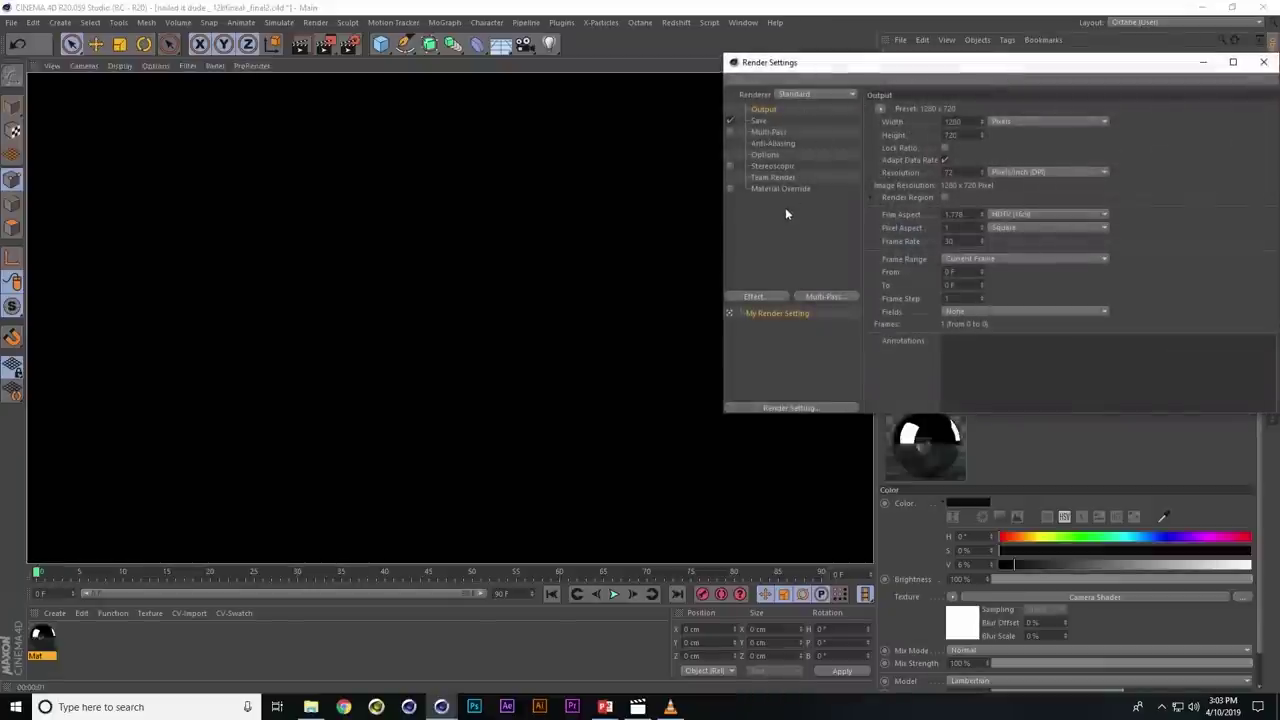
pyautogui.moveTo(1172, 55); pyautogui.dragTo(1079, 70)
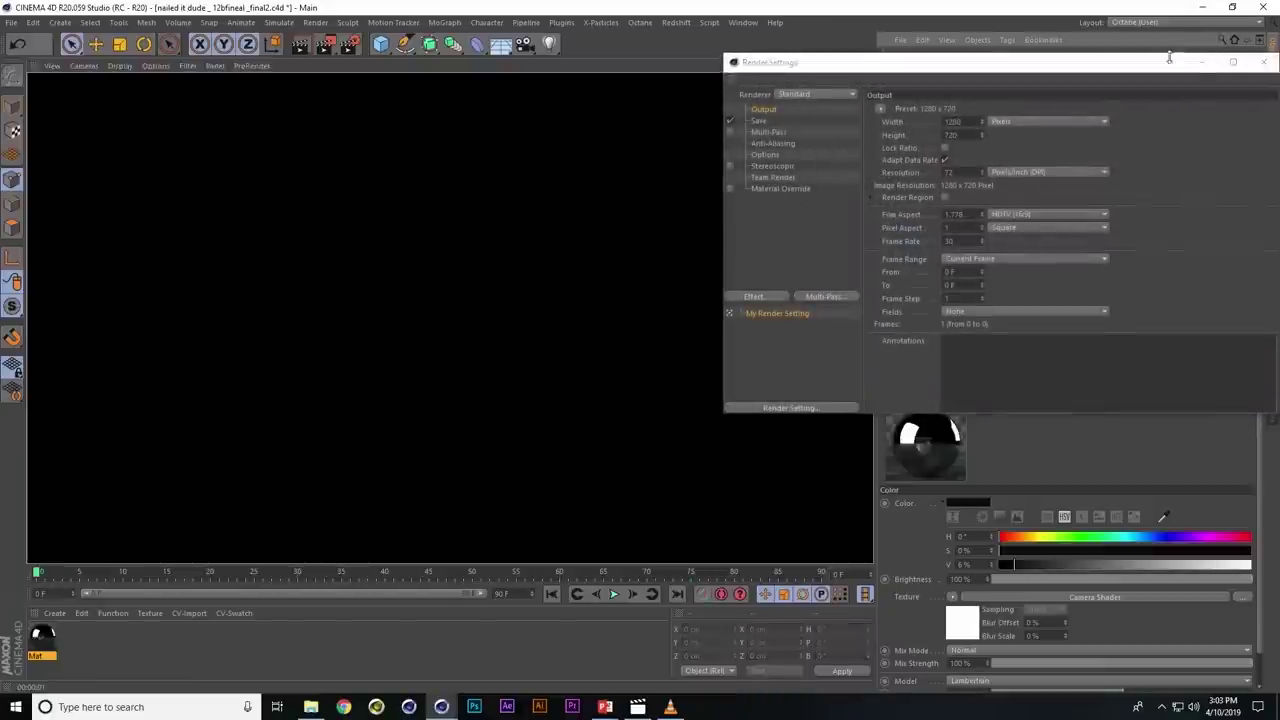
pyautogui.click(1272, 80)
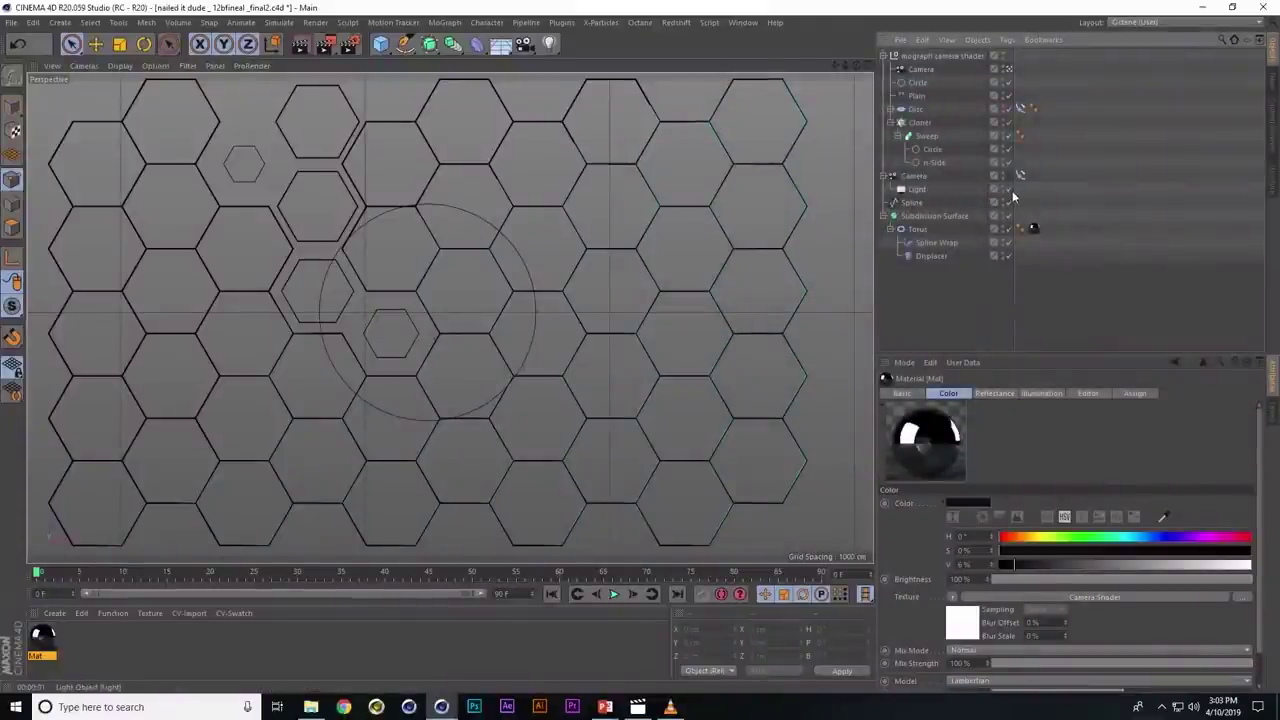
pyautogui.hotkey('ctrl', 'r')
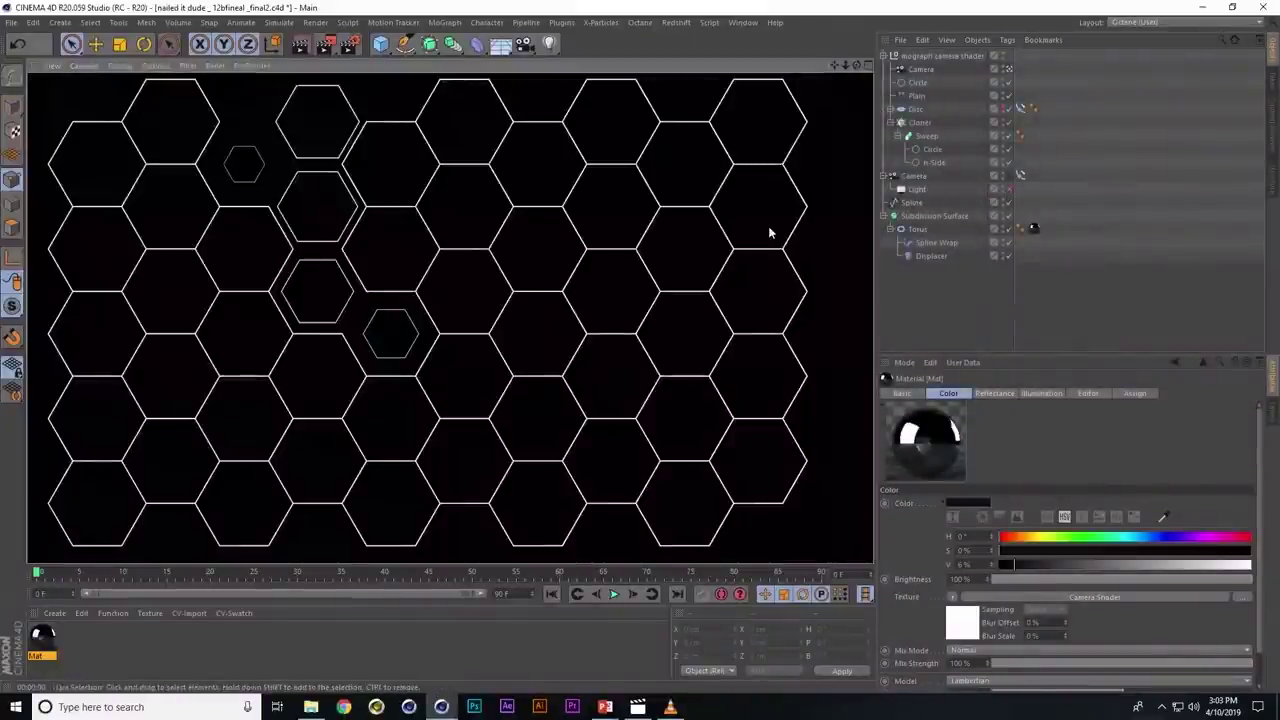
pyautogui.click(1020, 175)
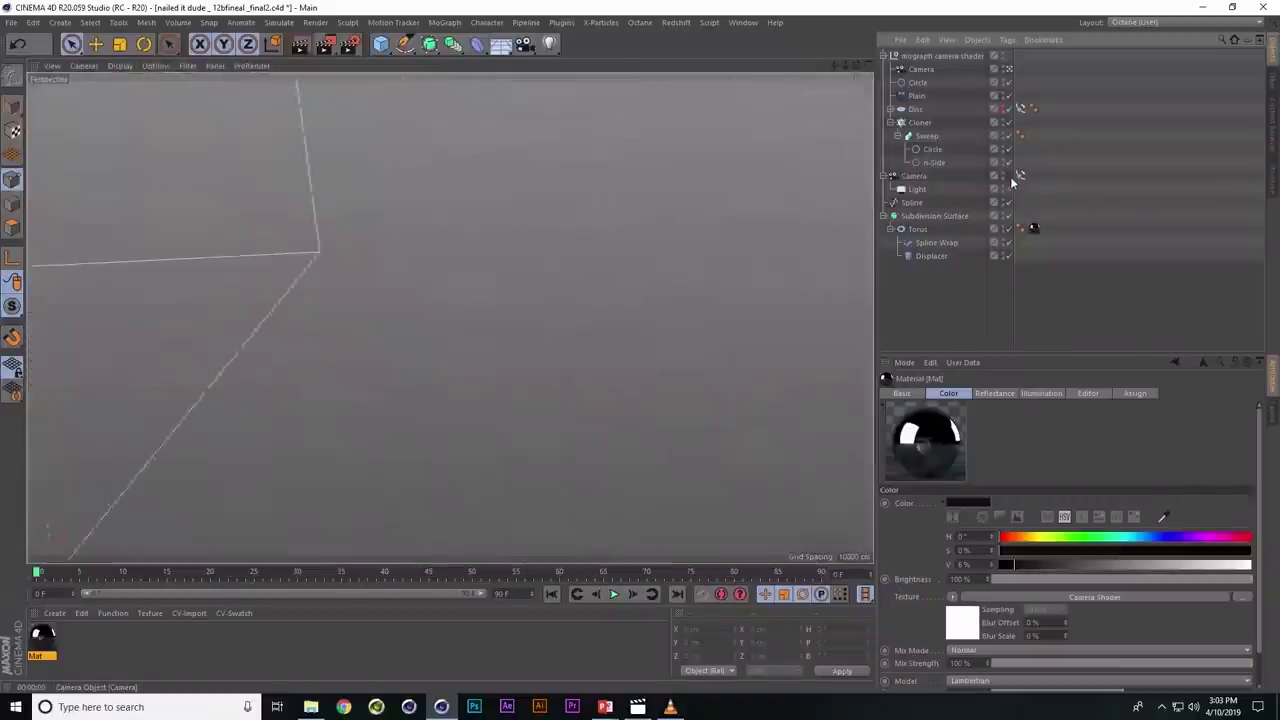
pyautogui.hotkey('ctrl', 'r')
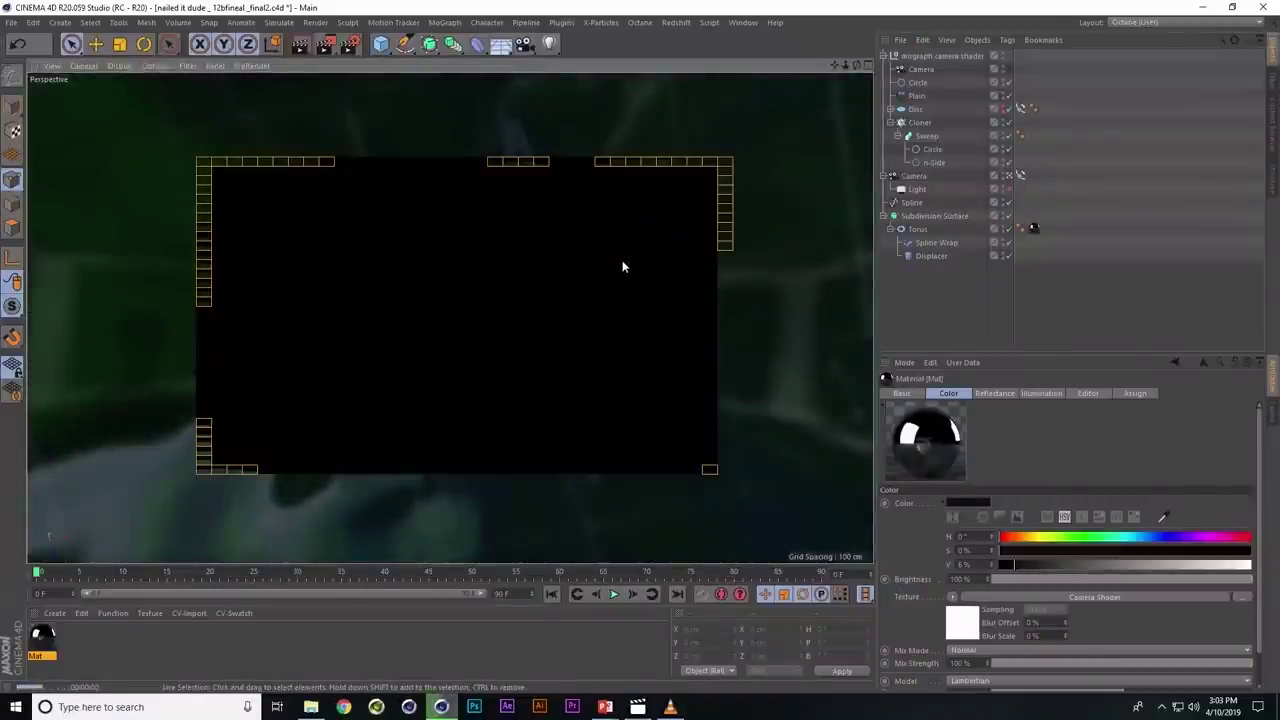
pyautogui.moveTo(608, 575); pyautogui.dragTo(405, 575)
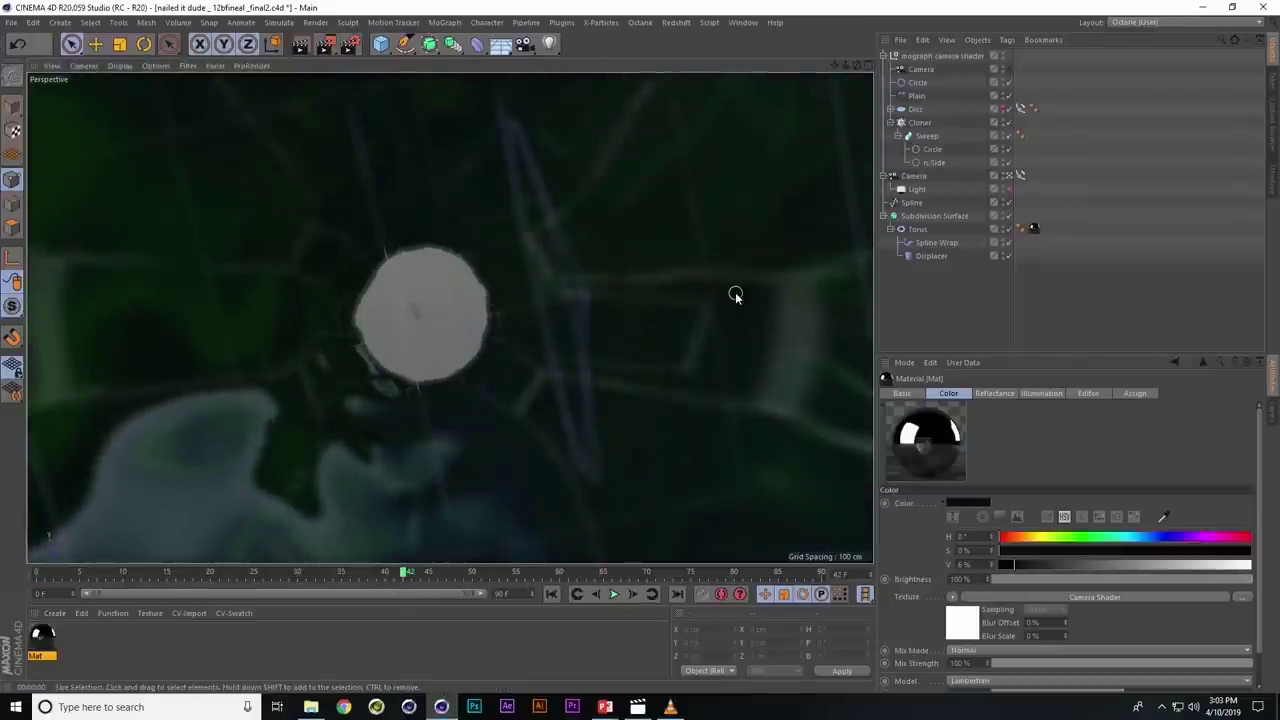
# - Return to the editor perspective view and start animation playback
pyautogui.click(1020, 176)
pyautogui.moveTo(473, 258)
pyautogui.keyDown('alt'); pyautogui.mouseDown()
pyautogui.moveTo(418, 207)
pyautogui.moveTo(428, 150)
pyautogui.moveTo(443, 165)
pyautogui.moveTo(448, 258)
pyautogui.mouseUp(); pyautogui.keyUp('alt')
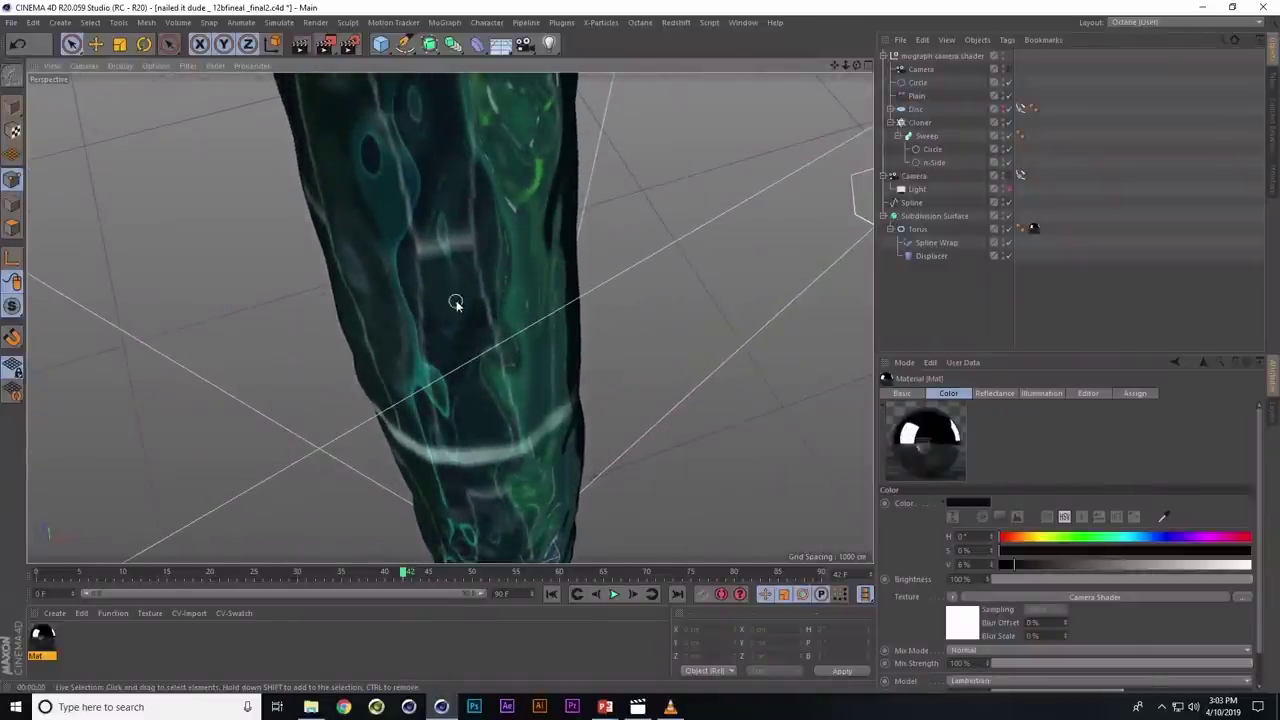
pyautogui.click(614, 594)
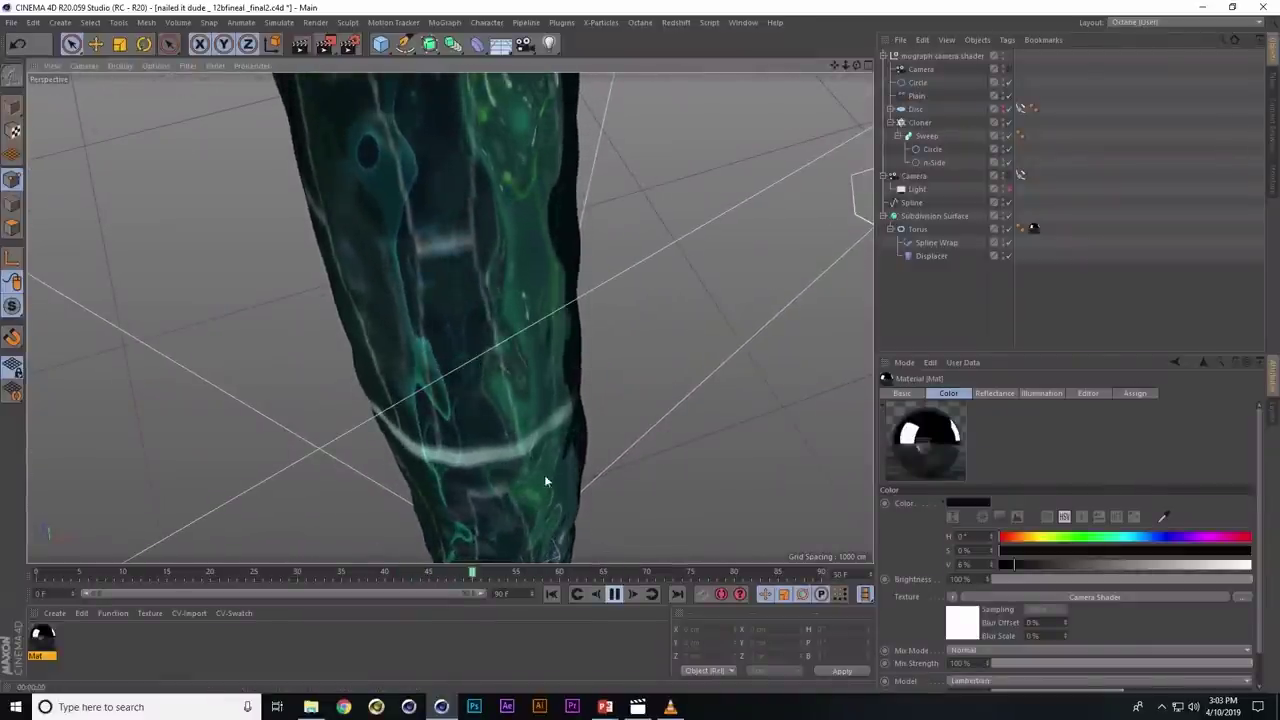
pyautogui.keyDown('alt'); pyautogui.moveTo(446, 310); pyautogui.dragTo(672, 231); pyautogui.keyUp('alt')
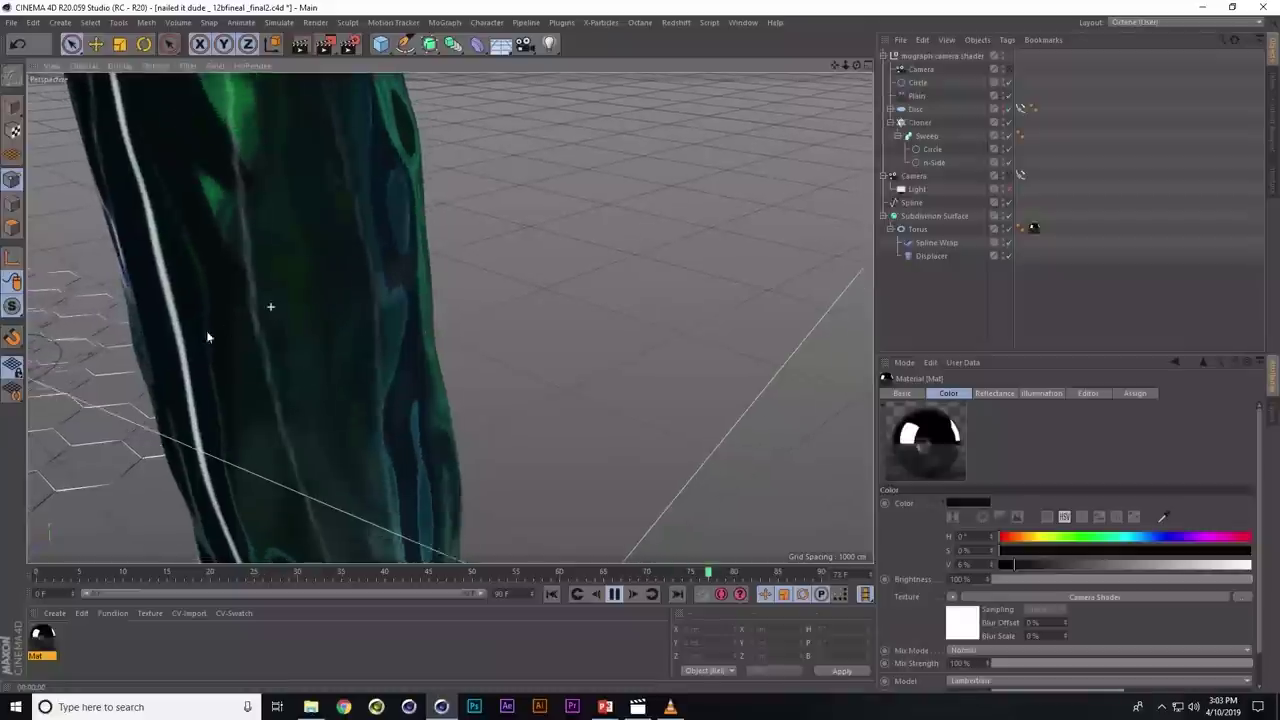
pyautogui.keyDown('alt'); pyautogui.moveTo(206, 330); pyautogui.dragTo(155, 358); pyautogui.keyUp('alt')
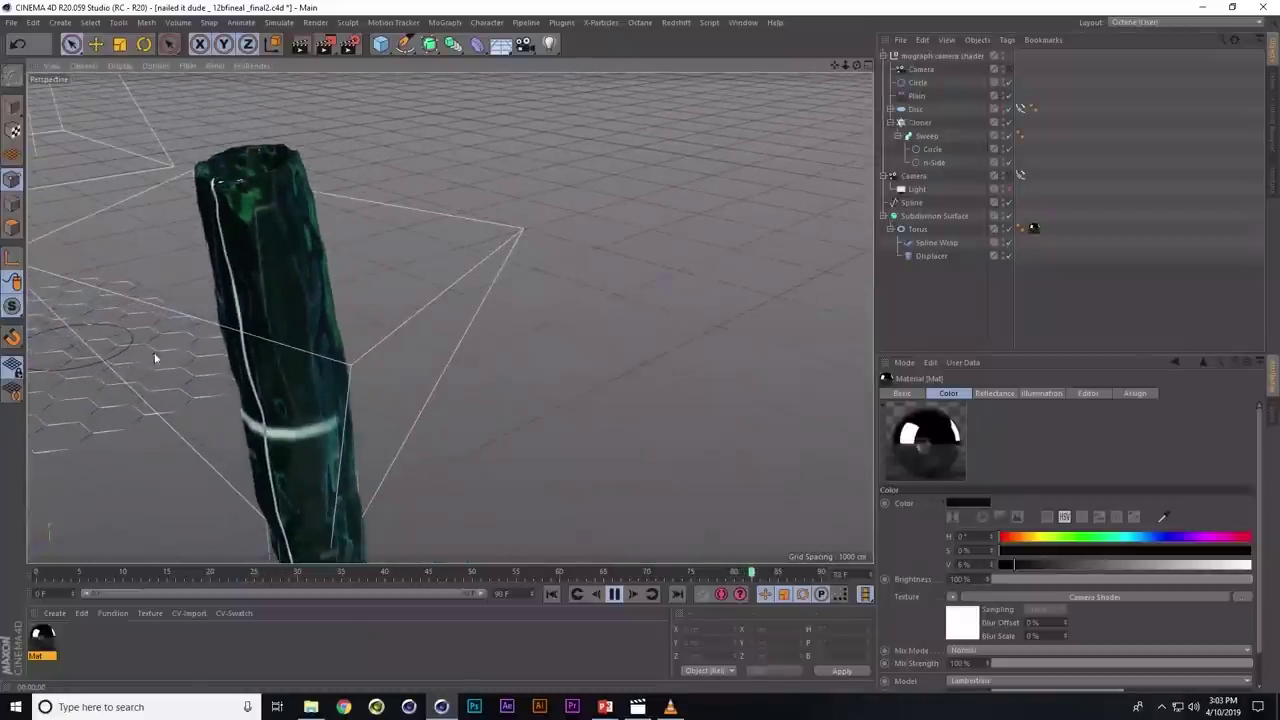
# - Disable Spline Wrap, frame the Subdivision Surface, stop playback and zoom onto the torus
pyautogui.click(1007, 242)
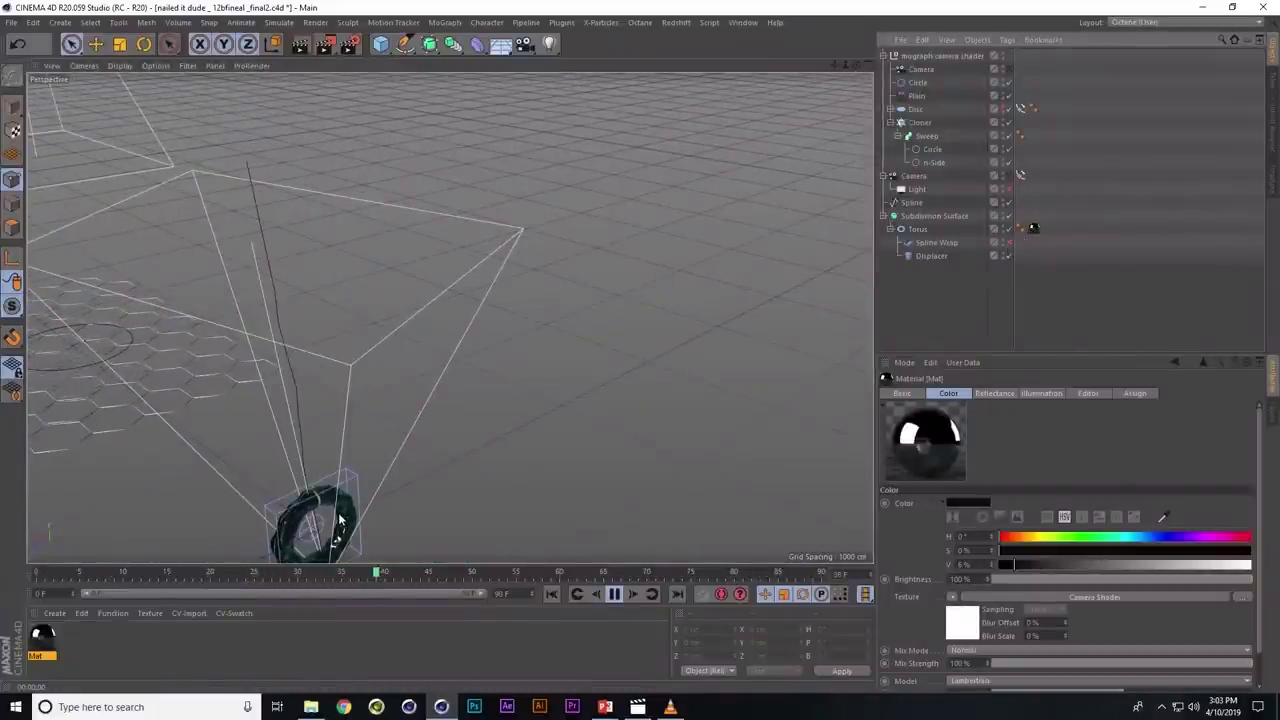
pyautogui.press('h')
pyautogui.scroll(3, 730, 468)
pyautogui.scroll(5, 624, 448)
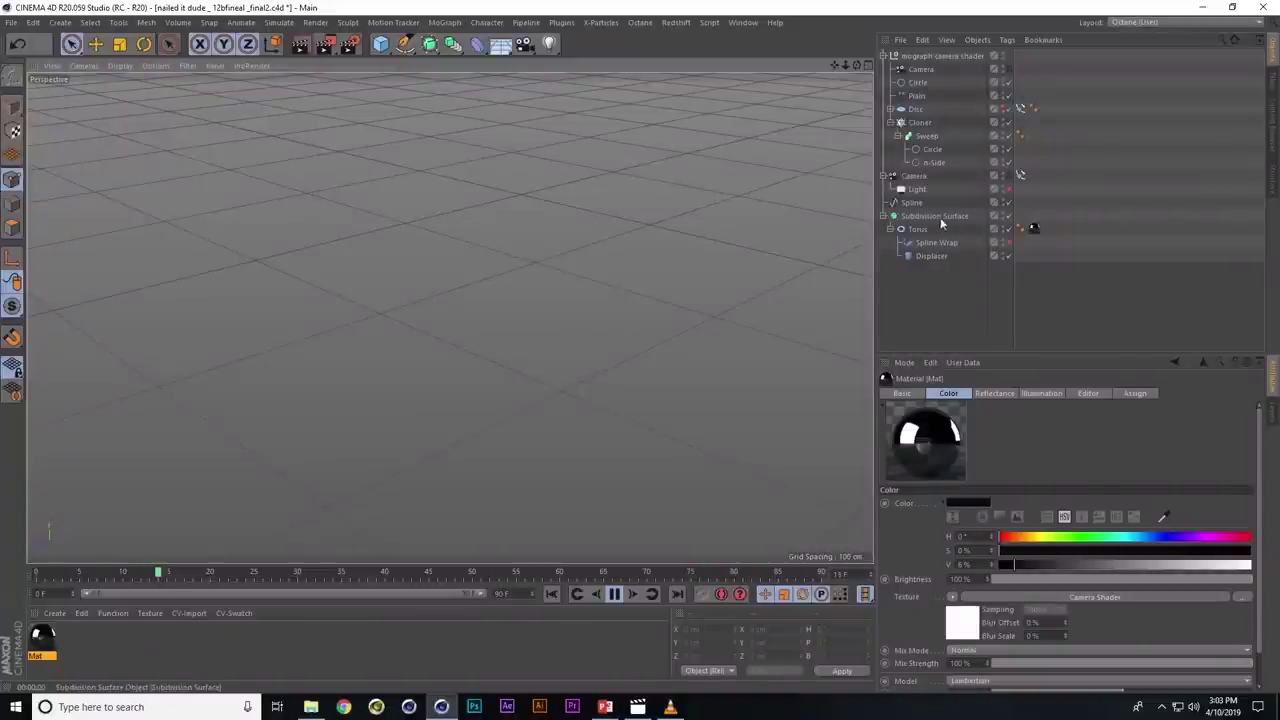
pyautogui.click(909, 222)
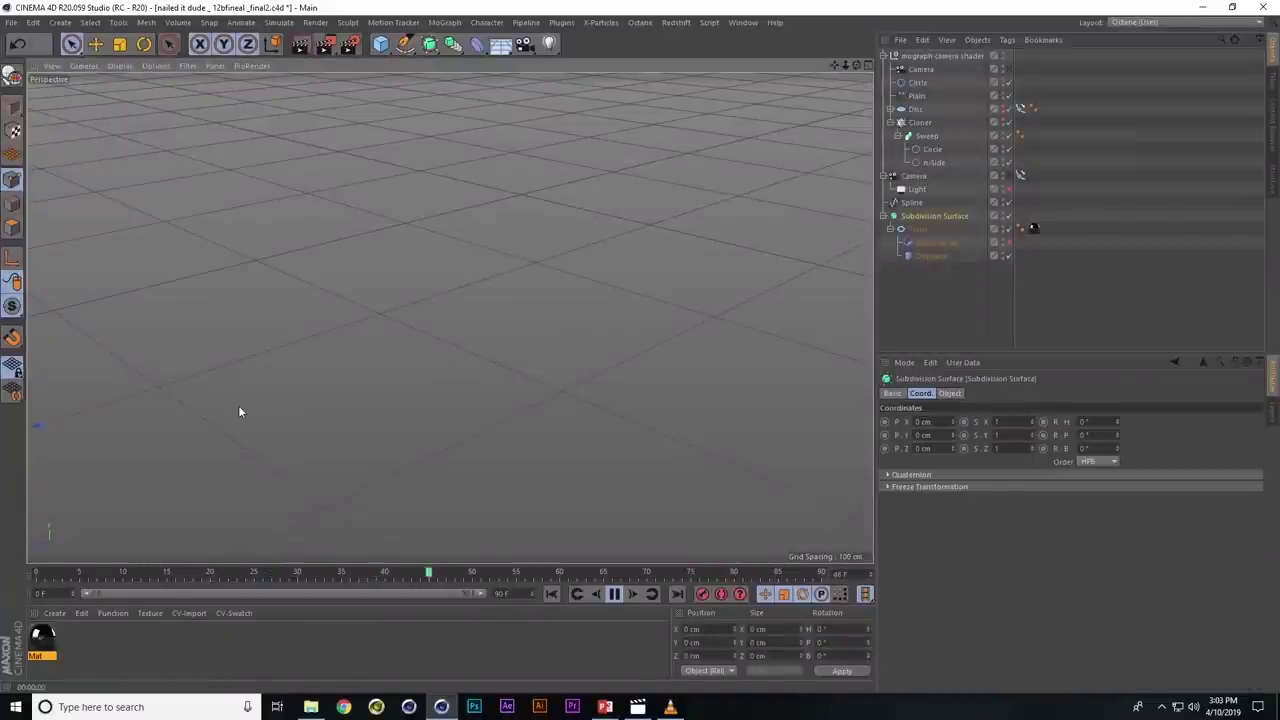
pyautogui.press('o')
pyautogui.press('h')
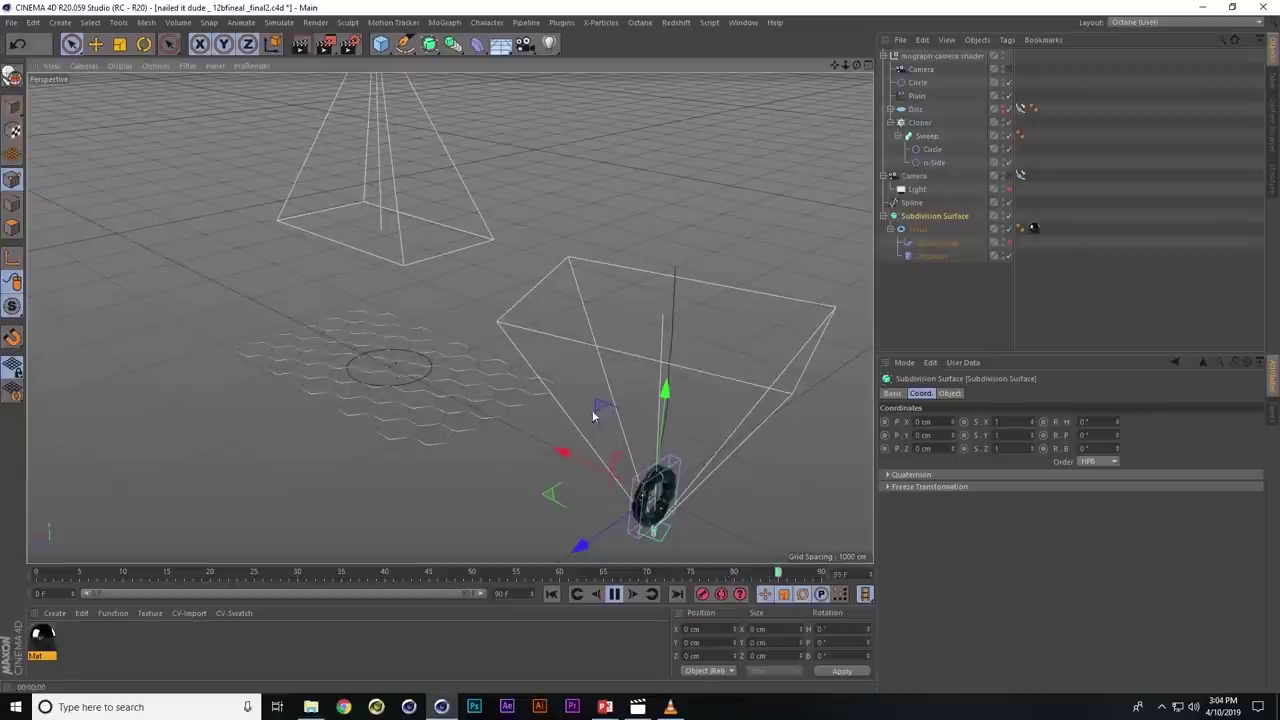
pyautogui.keyDown('alt'); pyautogui.moveTo(660, 510); pyautogui.dragTo(640, 552); pyautogui.keyUp('alt')
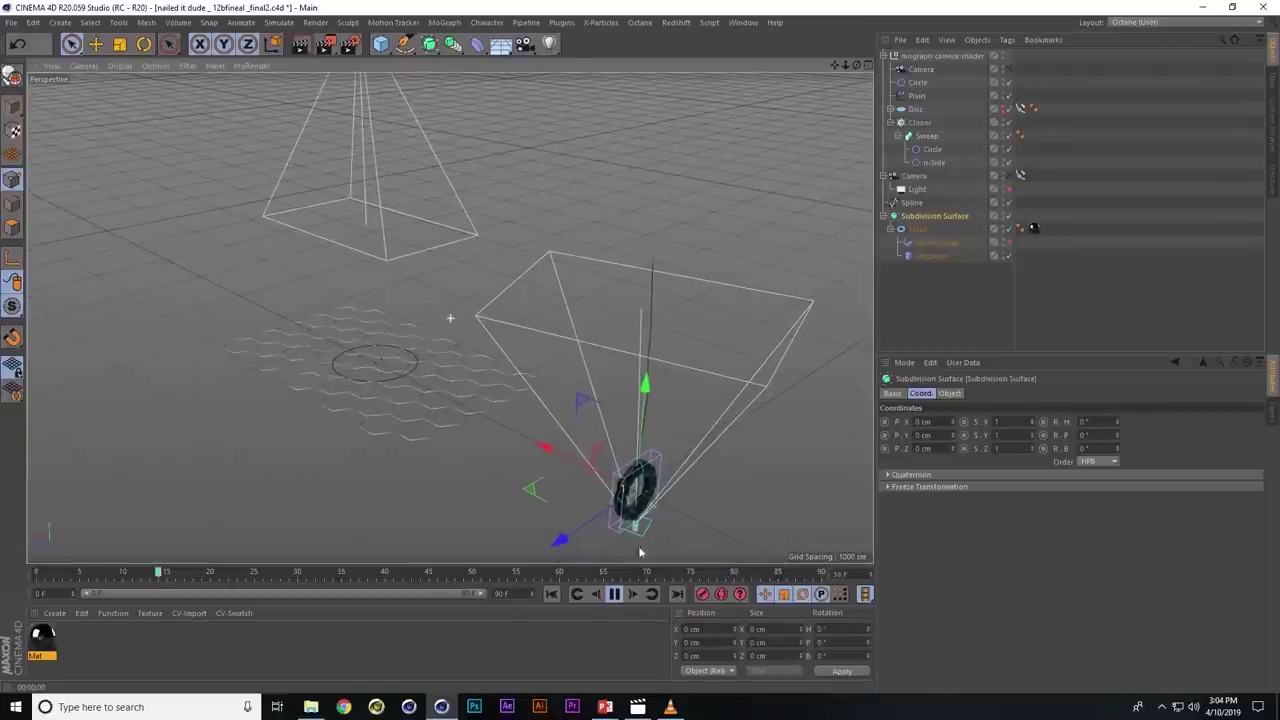
pyautogui.click(614, 594)
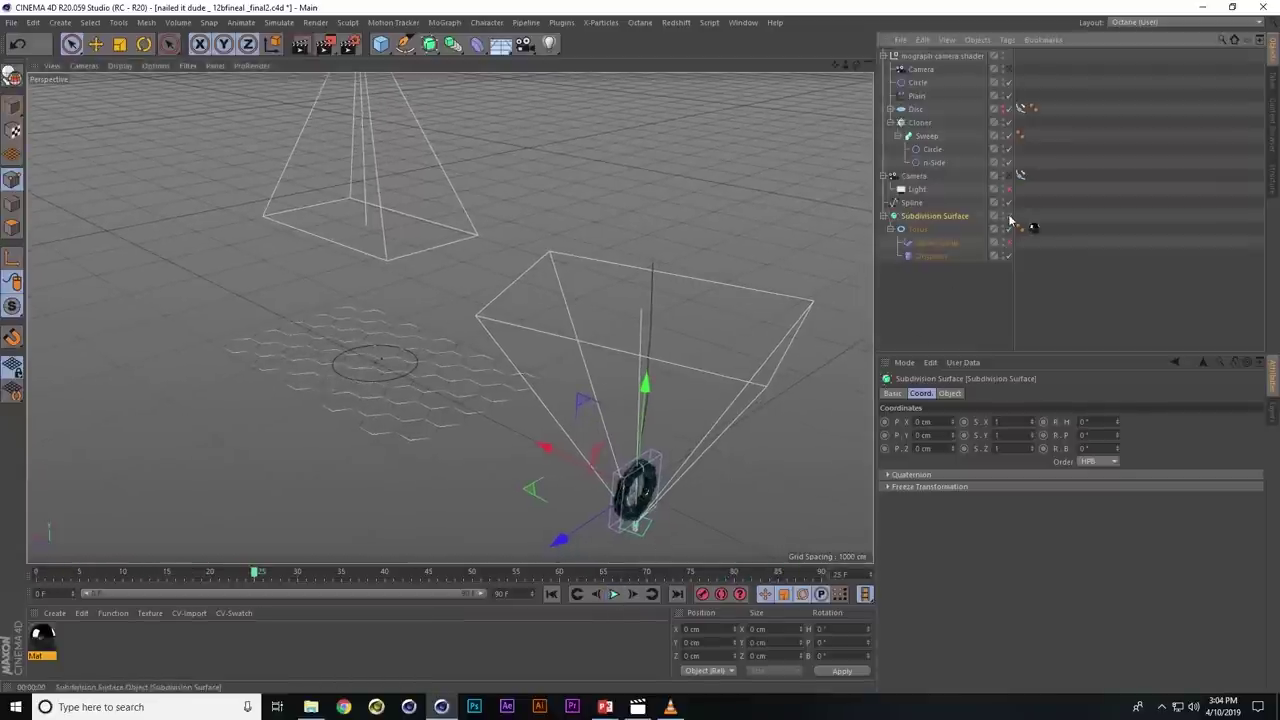
pyautogui.moveTo(716, 440)
pyautogui.keyDown('alt'); pyautogui.mouseDown(button='middle')
pyautogui.moveTo(622, 420)
pyautogui.moveTo(452, 230)
pyautogui.mouseUp(button='middle'); pyautogui.keyUp('alt')
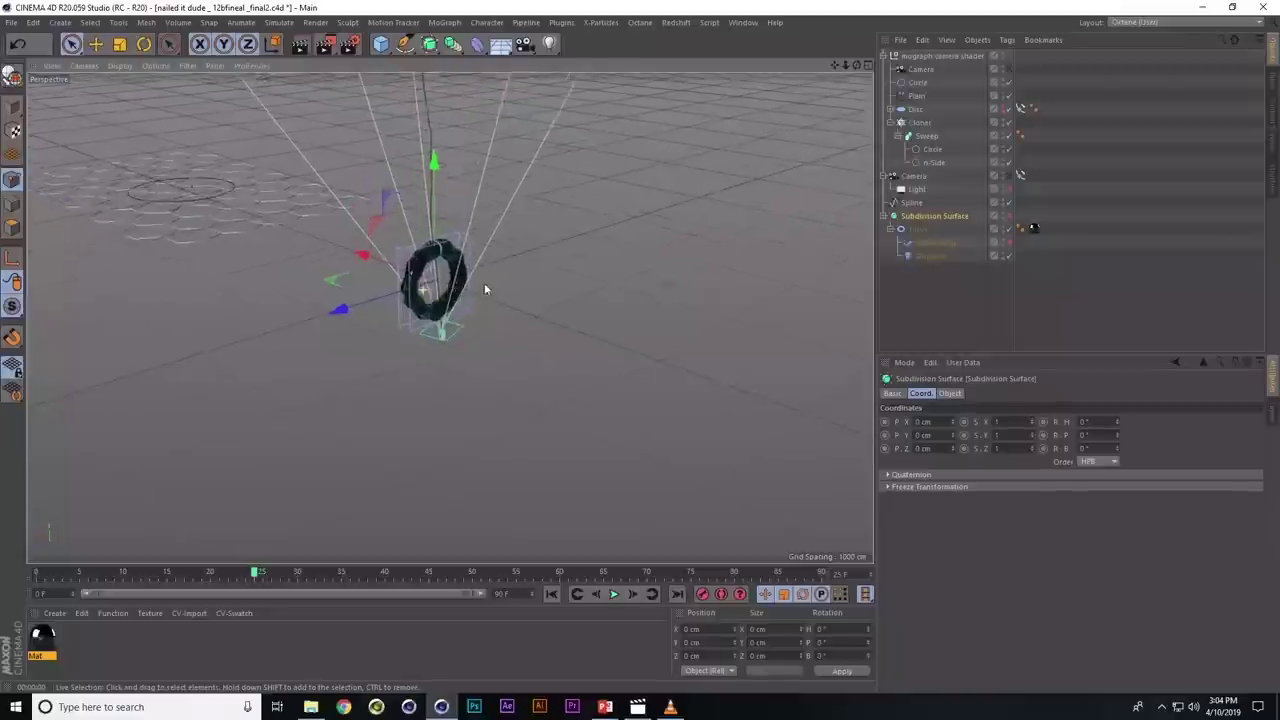
pyautogui.keyDown('alt'); pyautogui.moveTo(486, 286); pyautogui.dragTo(704, 250, button='right'); pyautogui.keyUp('alt')
pyautogui.moveTo(704, 257)
pyautogui.keyDown('alt'); pyautogui.mouseDown()
pyautogui.moveTo(739, 250)
pyautogui.moveTo(489, 273)
pyautogui.mouseUp(); pyautogui.keyUp('alt')
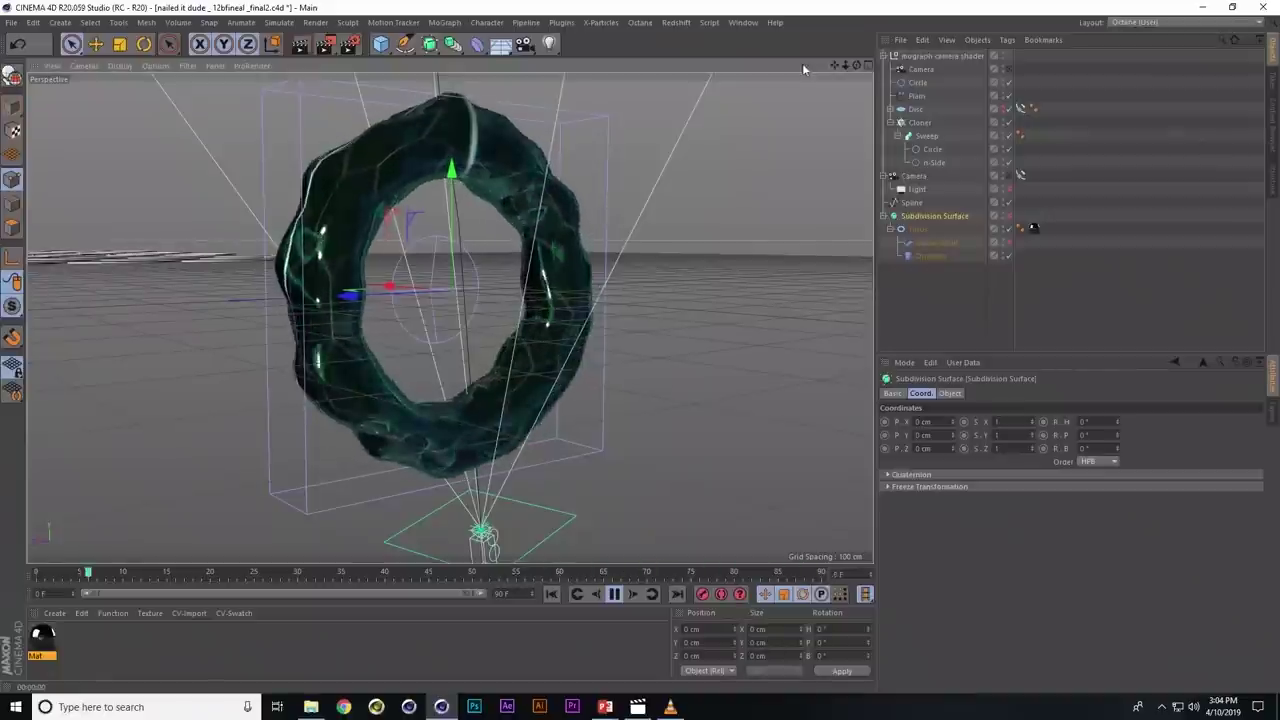
# - Select the second Camera and view its Object properties
pyautogui.click(920, 69)
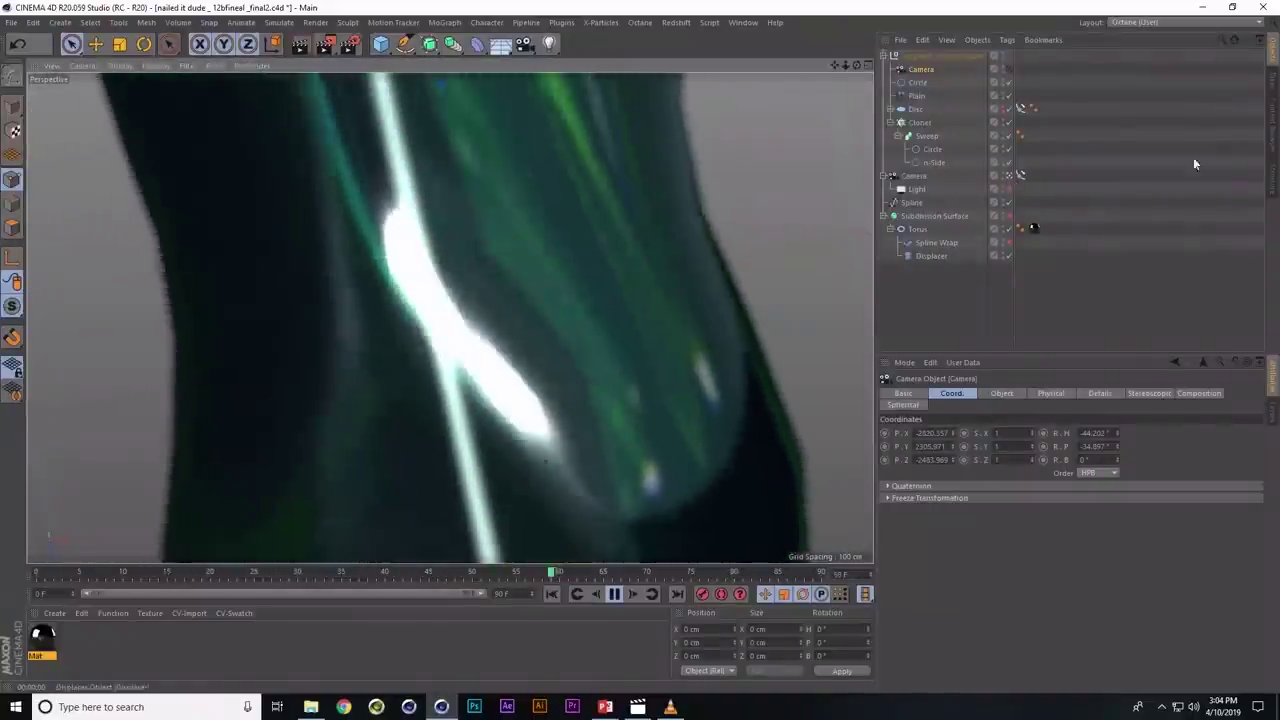
pyautogui.click(1060, 290)
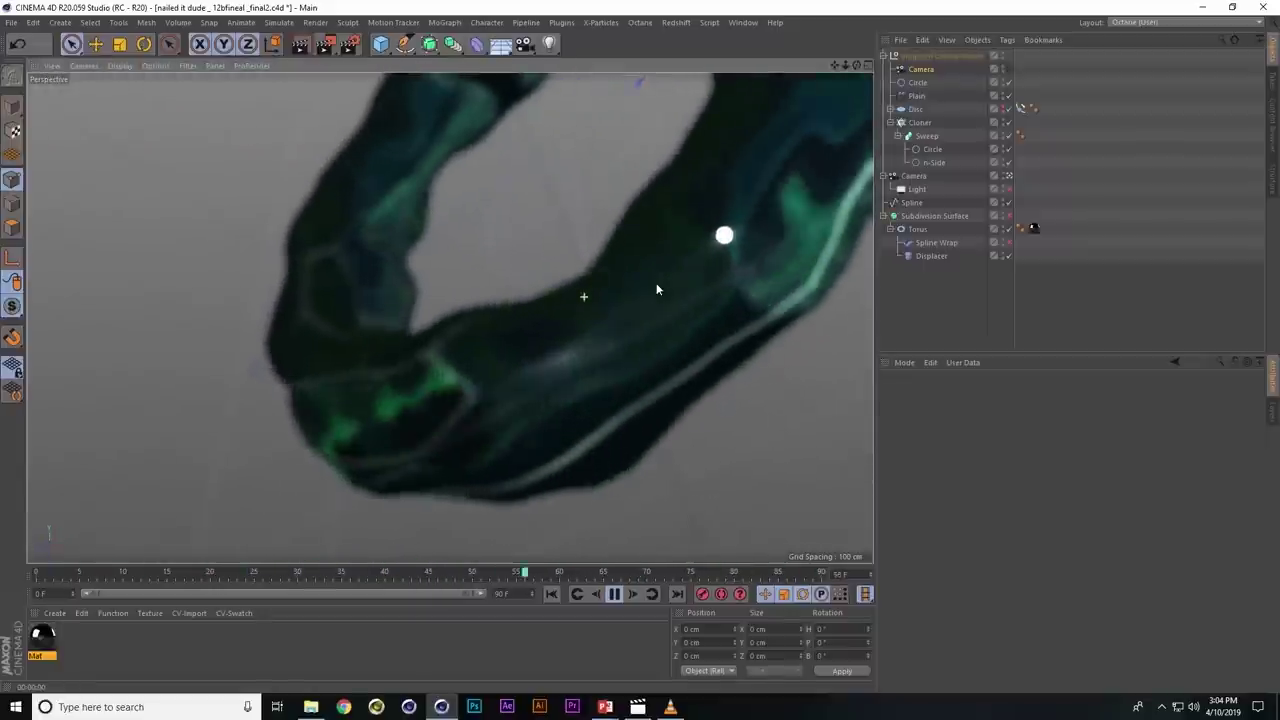
pyautogui.click(914, 176)
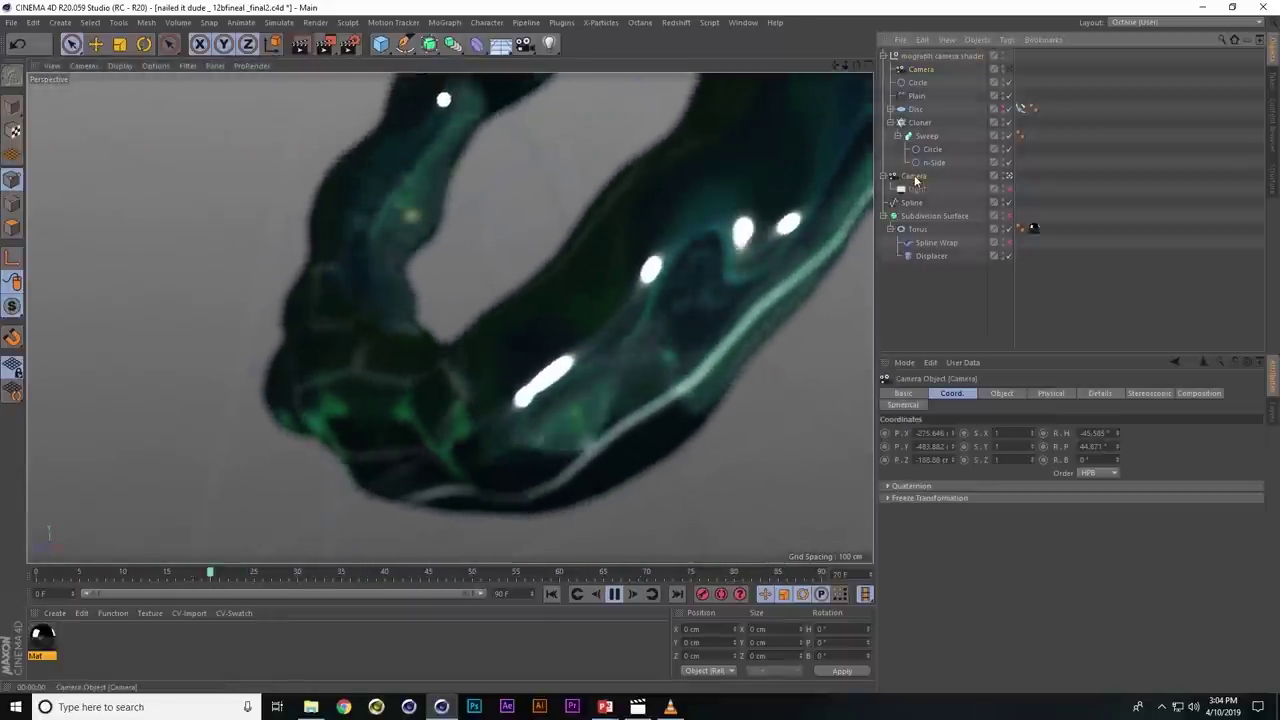
pyautogui.click(1002, 394)
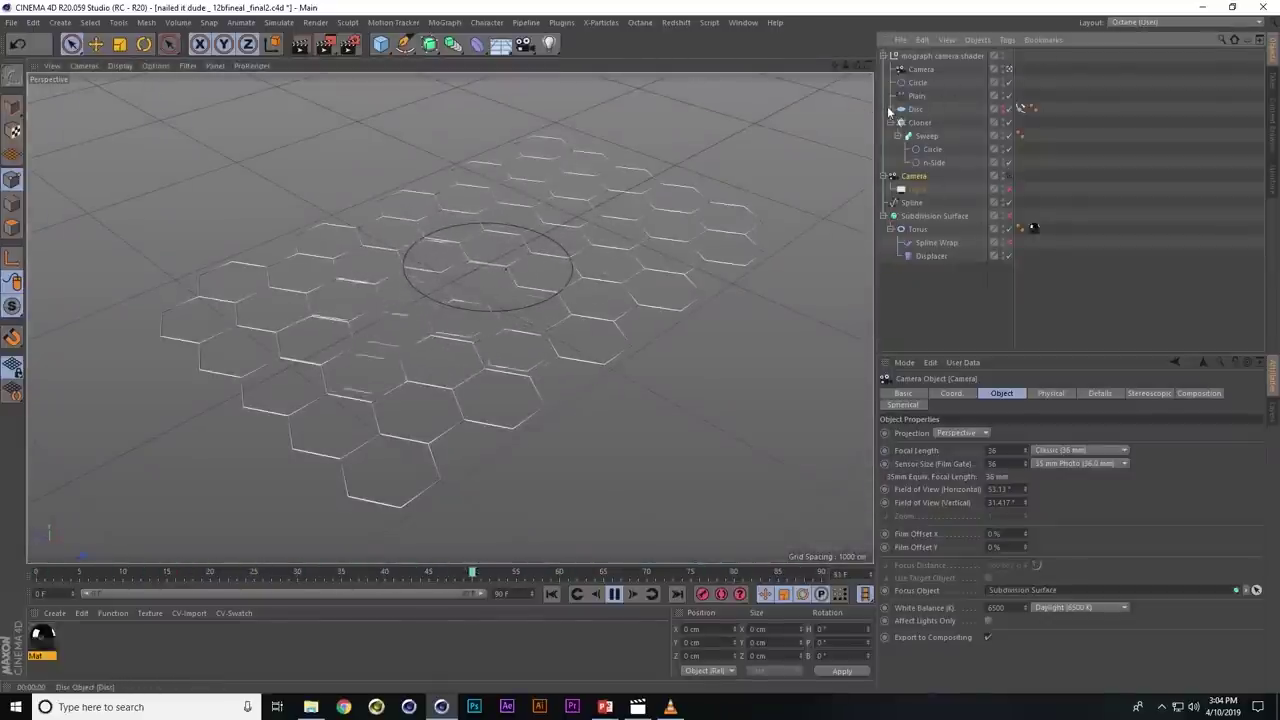
# - Copy the Displacer under the Disc and stop playback at frame 73
pyautogui.keyDown('ctrl'); pyautogui.moveTo(931, 255); pyautogui.dragTo(916, 109); pyautogui.keyUp('ctrl')
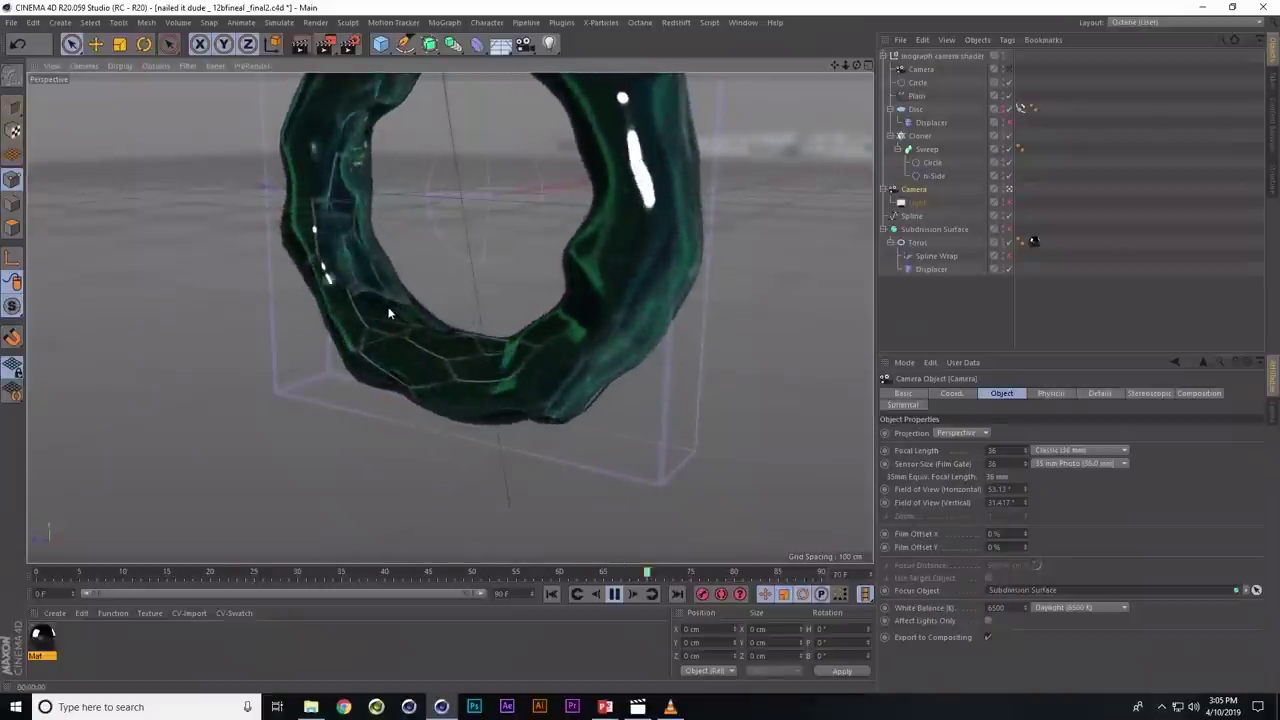
pyautogui.press('F8')
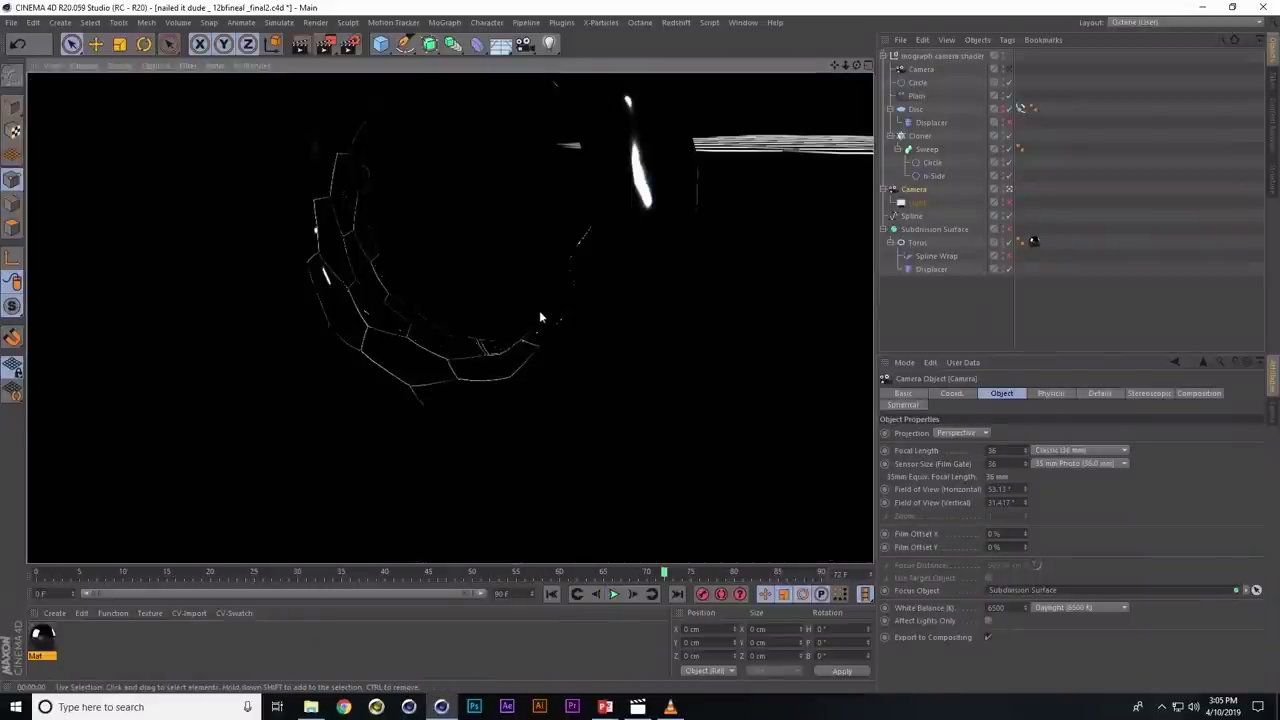
pyautogui.press('g')
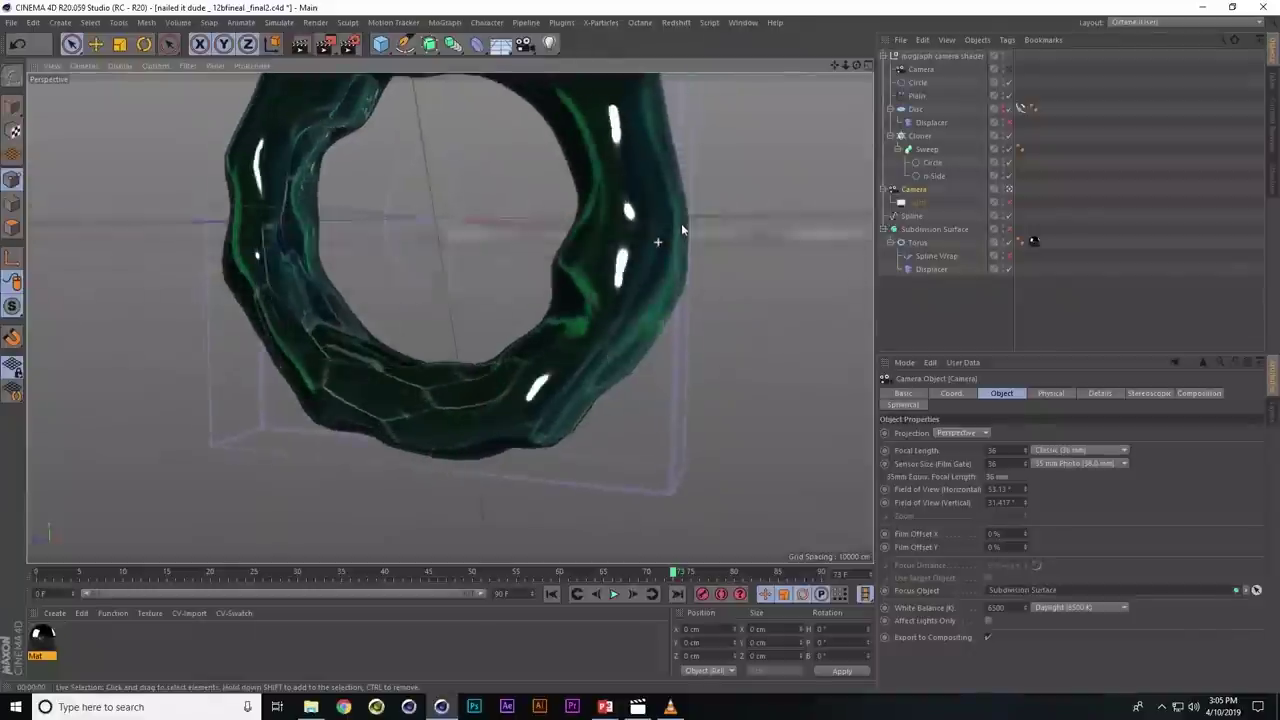
pyautogui.moveTo(629, 244)
pyautogui.keyDown('alt'); pyautogui.mouseDown()
pyautogui.moveTo(696, 288)
pyautogui.moveTo(648, 316)
pyautogui.moveTo(659, 294)
pyautogui.moveTo(635, 298)
pyautogui.moveTo(660, 296)
pyautogui.mouseUp(); pyautogui.keyUp('alt')
# - Set the viewport filter to None, then re-enable Subdivision Surface, Polygon and Generator
pyautogui.click(181, 67)
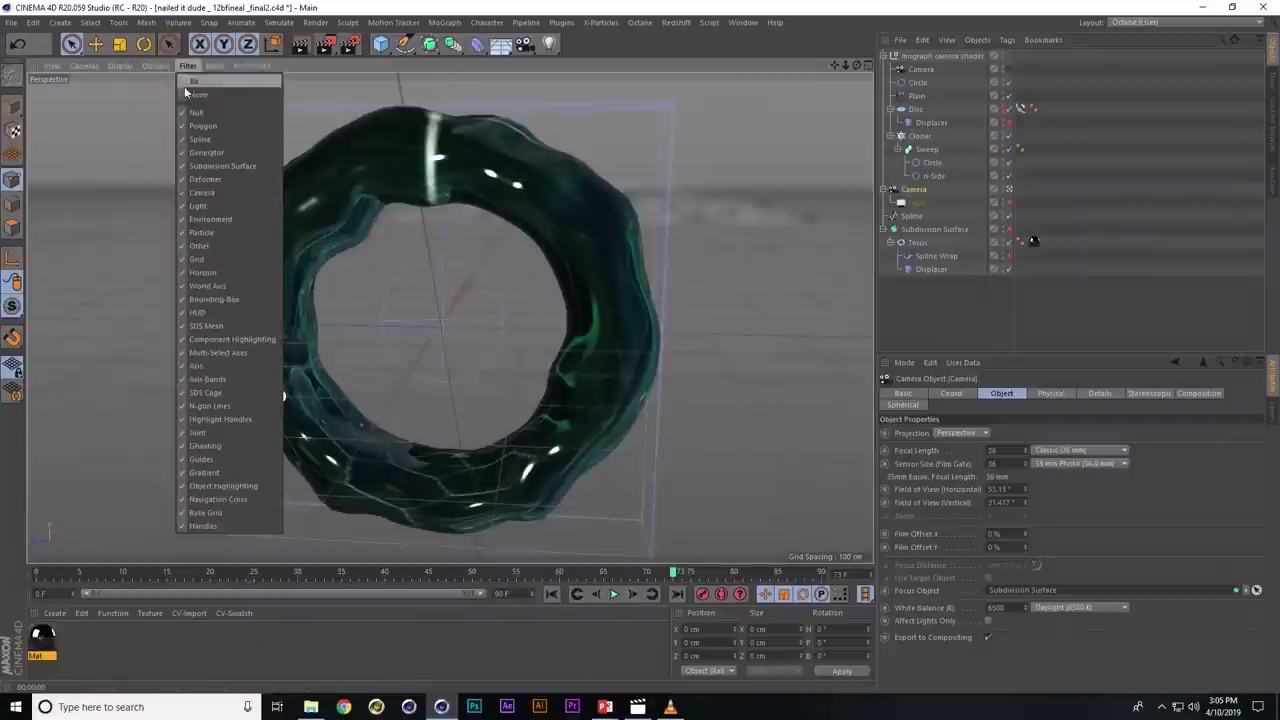
pyautogui.click(190, 94)
pyautogui.click(187, 66)
pyautogui.click(211, 259)
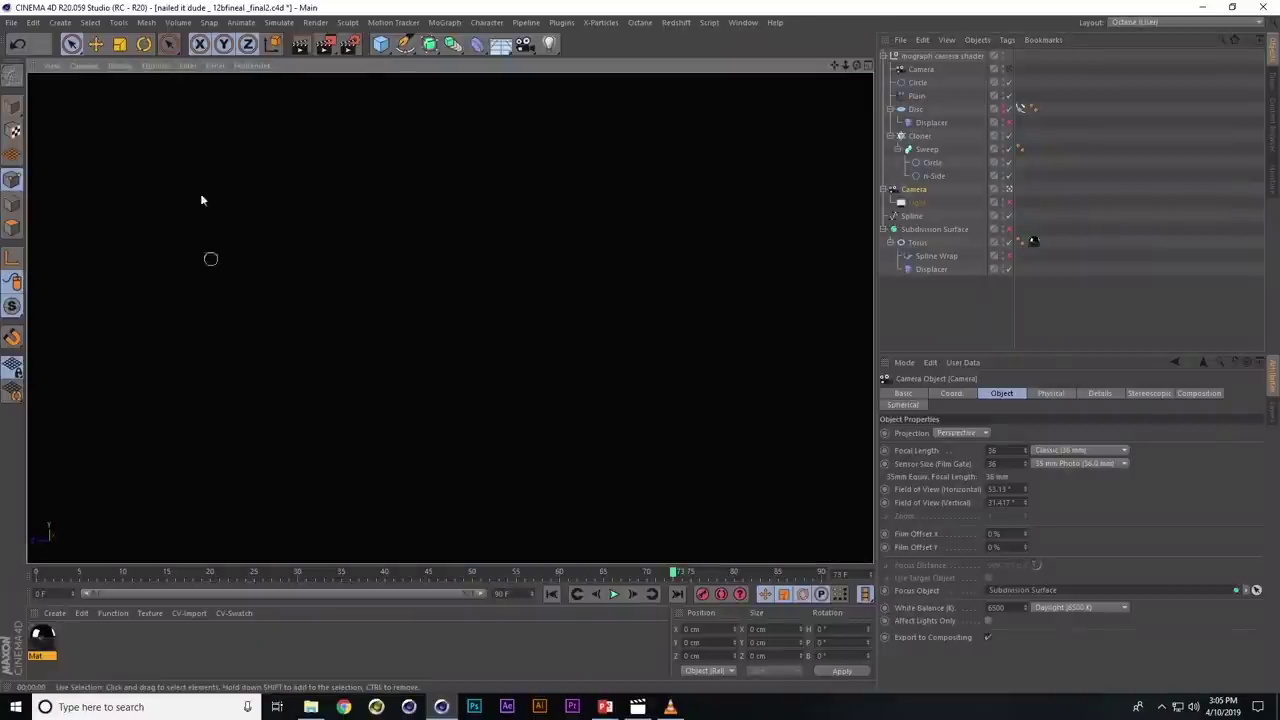
pyautogui.click(187, 66)
pyautogui.click(222, 165)
pyautogui.click(190, 67)
pyautogui.click(212, 127)
pyautogui.click(189, 69)
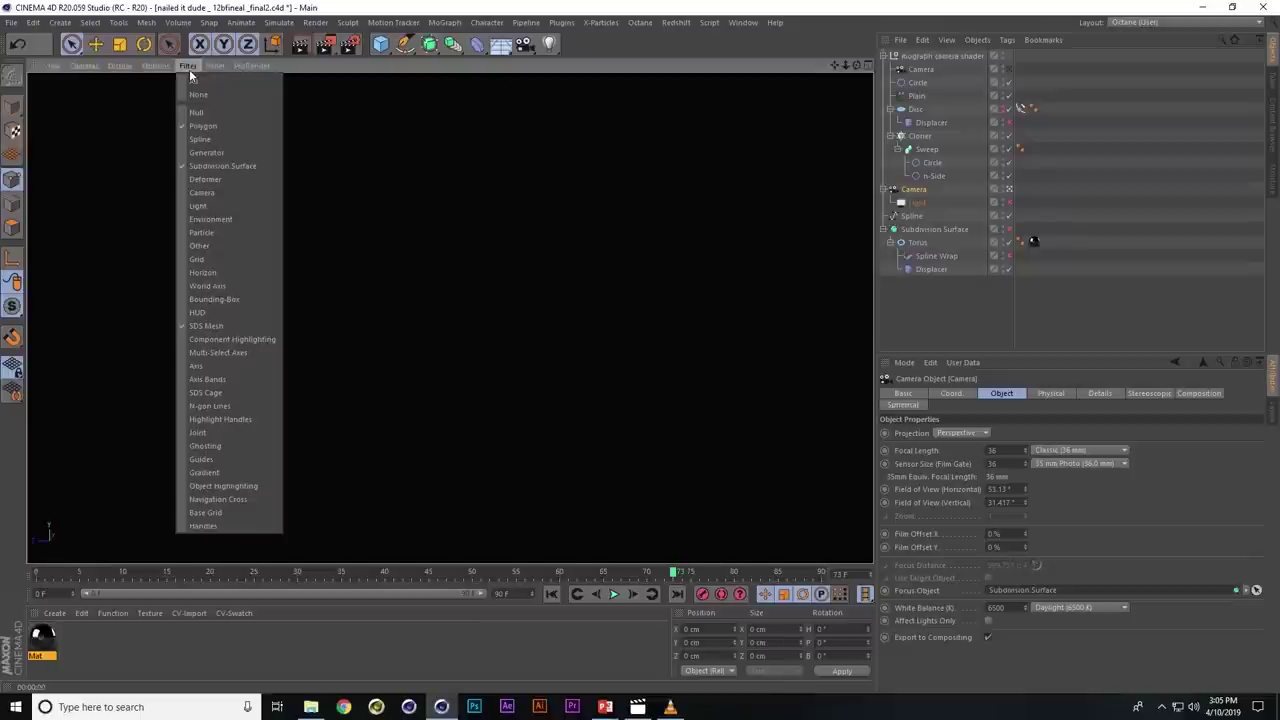
pyautogui.click(227, 153)
# - Orbit and zoom in for a close view of the green torus ring
pyautogui.keyDown('alt'); pyautogui.moveTo(509, 251); pyautogui.dragTo(223, 182); pyautogui.keyUp('alt')
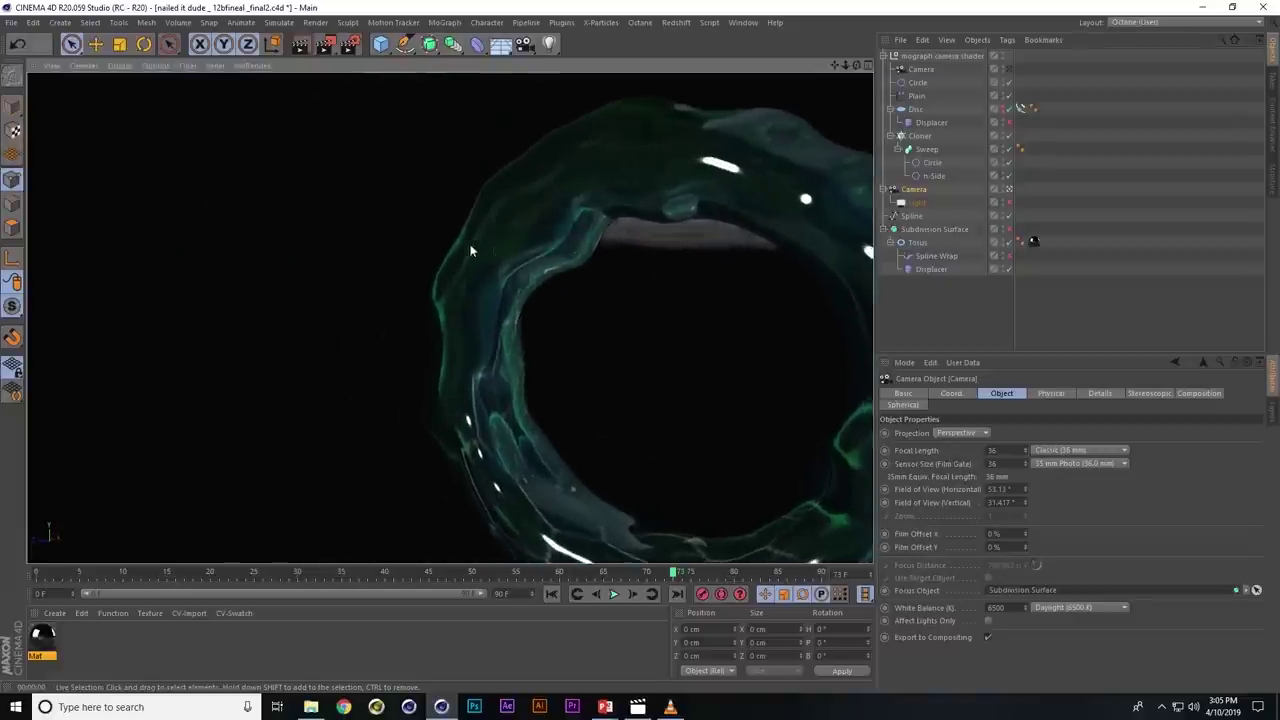
pyautogui.keyDown('alt'); pyautogui.moveTo(203, 258); pyautogui.dragTo(284, 237); pyautogui.keyUp('alt')
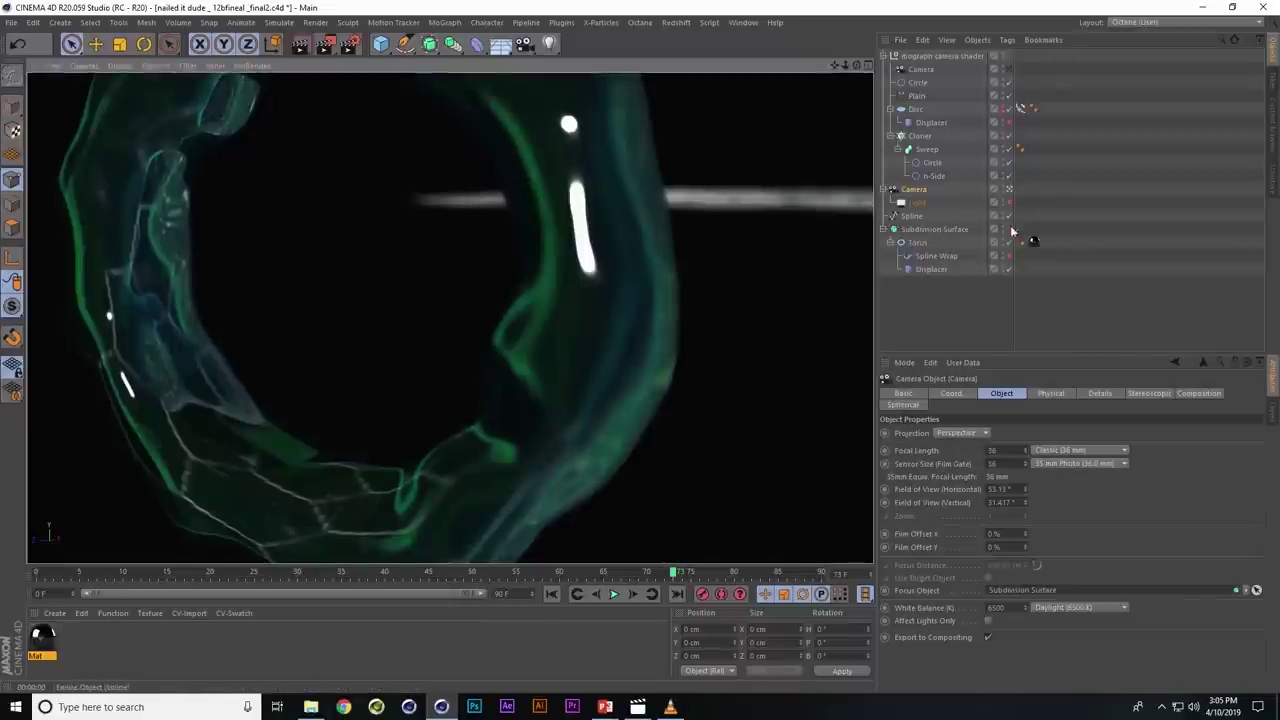
pyautogui.moveTo(697, 277)
pyautogui.keyDown('alt'); pyautogui.mouseDown()
pyautogui.moveTo(402, 296)
pyautogui.moveTo(231, 282)
pyautogui.mouseUp(); pyautogui.keyUp('alt')
pyautogui.keyDown('ctrl'); pyautogui.click(899, 230); pyautogui.keyUp('ctrl')
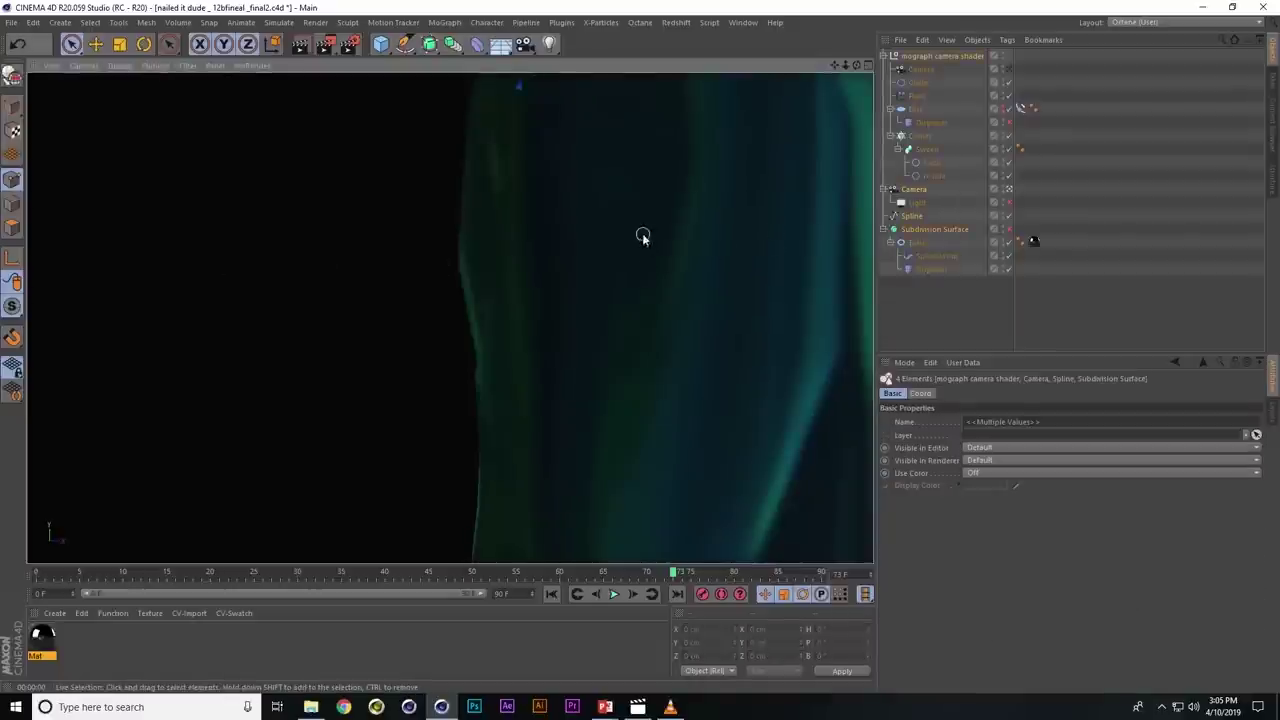
pyautogui.moveTo(642, 237)
pyautogui.keyDown('alt'); pyautogui.mouseDown()
pyautogui.moveTo(454, 288)
pyautogui.moveTo(643, 343)
pyautogui.moveTo(663, 143)
pyautogui.moveTo(607, 450)
pyautogui.mouseUp(); pyautogui.keyUp('alt')
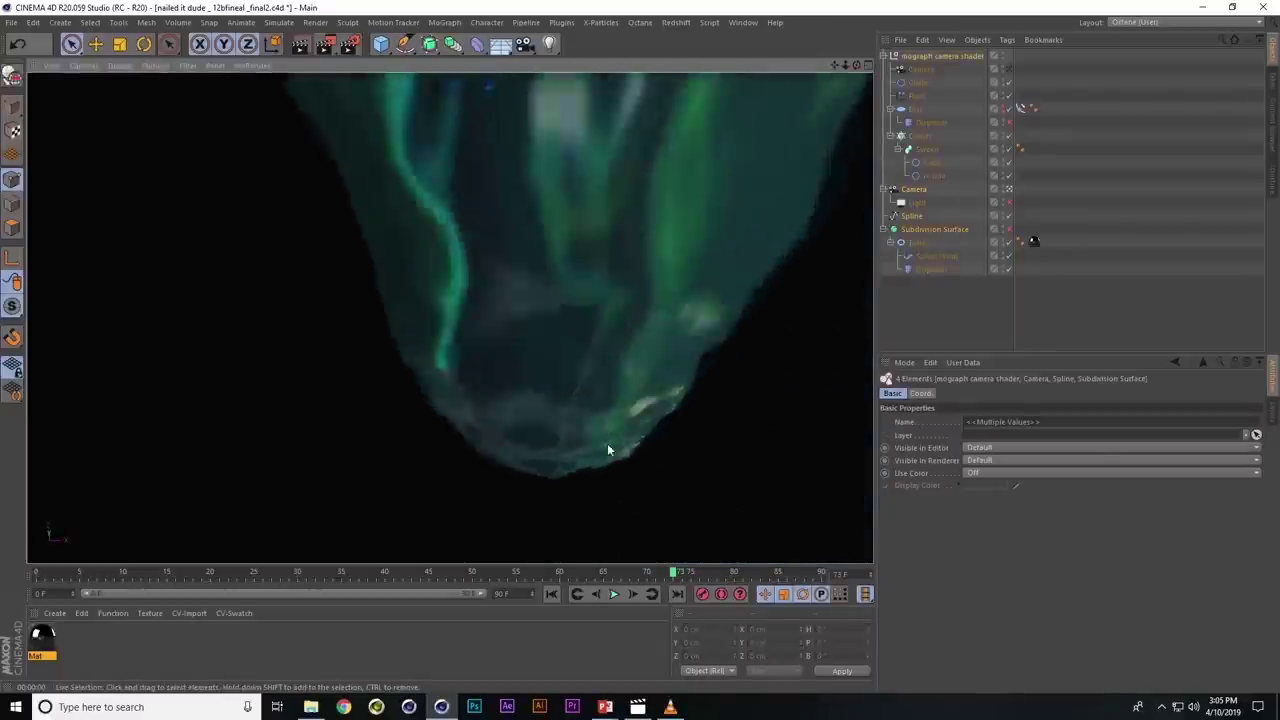
pyautogui.scroll(5, 607, 450)
pyautogui.moveTo(612, 383)
pyautogui.keyDown('alt'); pyautogui.mouseDown()
pyautogui.moveTo(480, 369)
pyautogui.moveTo(614, 297)
pyautogui.moveTo(572, 303)
pyautogui.mouseUp(); pyautogui.keyUp('alt')
pyautogui.scroll(-5, 470, 360)
pyautogui.scroll(5, 620, 296)
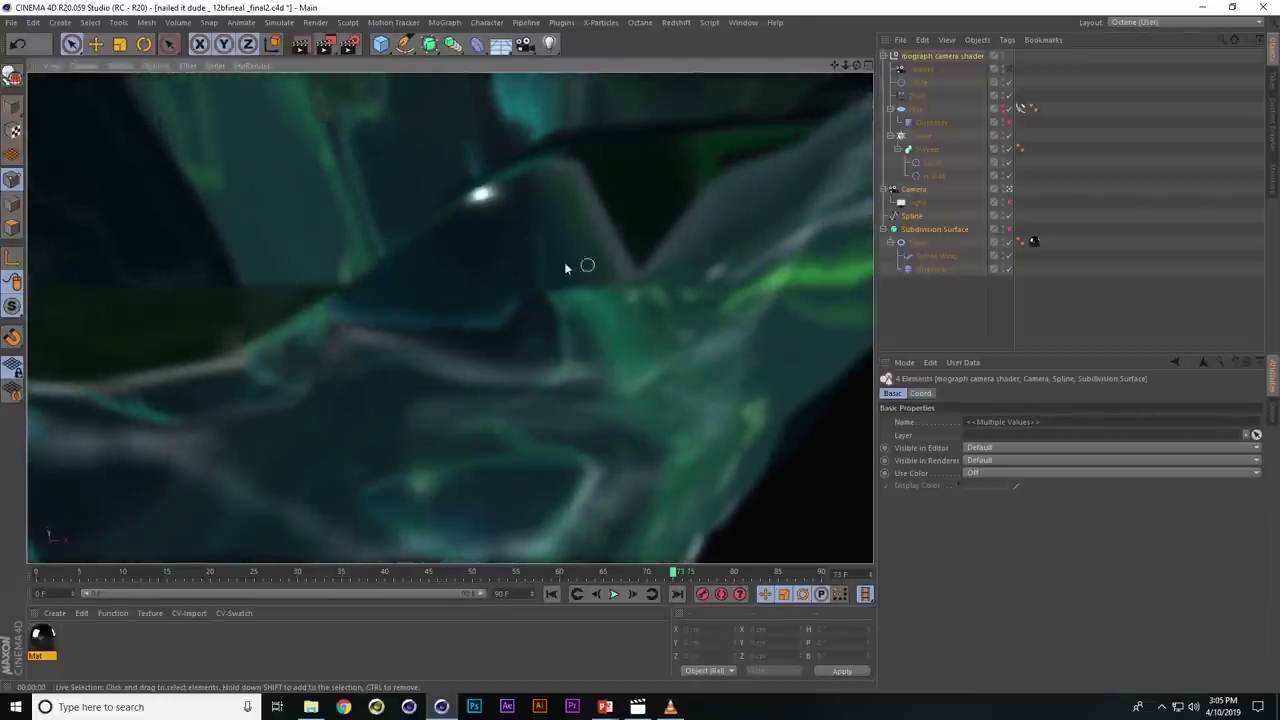
pyautogui.moveTo(564, 262)
pyautogui.keyDown('alt'); pyautogui.mouseDown()
pyautogui.moveTo(456, 297)
pyautogui.moveTo(612, 492)
pyautogui.moveTo(572, 471)
pyautogui.moveTo(574, 457)
pyautogui.moveTo(671, 289)
pyautogui.mouseUp(); pyautogui.keyUp('alt')
# - Copy the Light under the camera shader's Camera, set its P.X and P.Y to 0 cm, and return to the scene camera
pyautogui.click(920, 192)
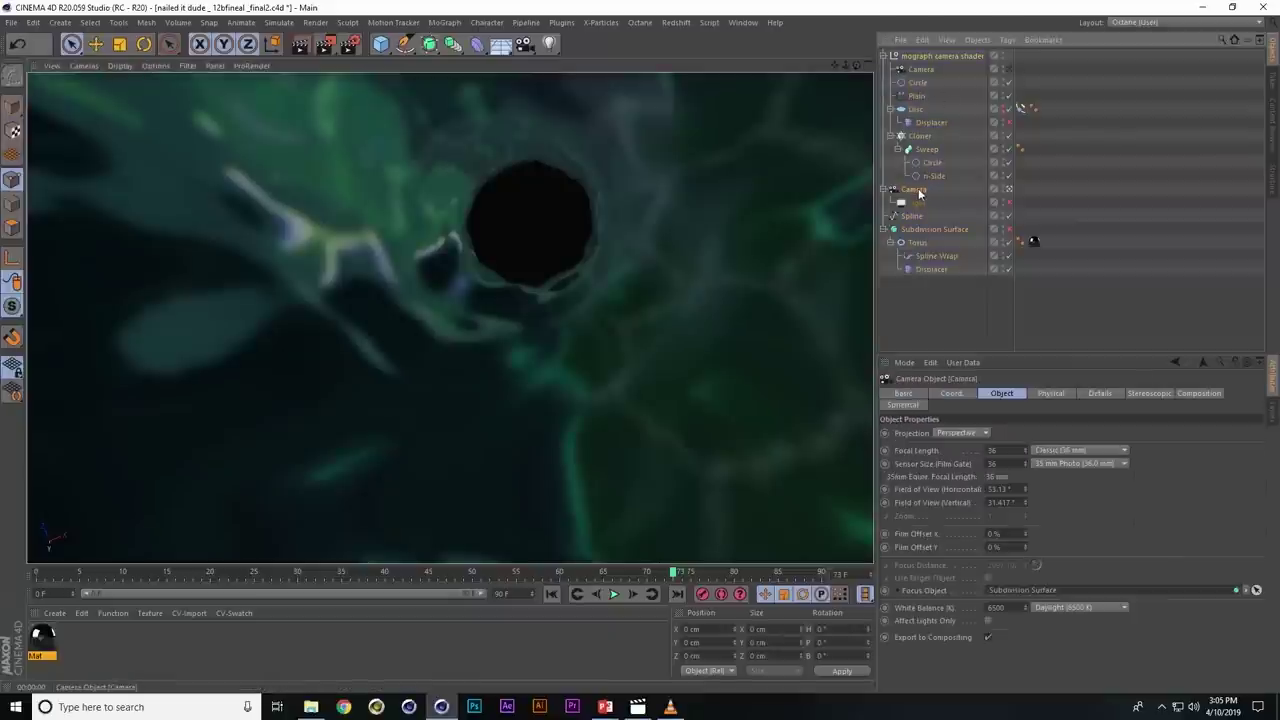
pyautogui.click(1050, 393)
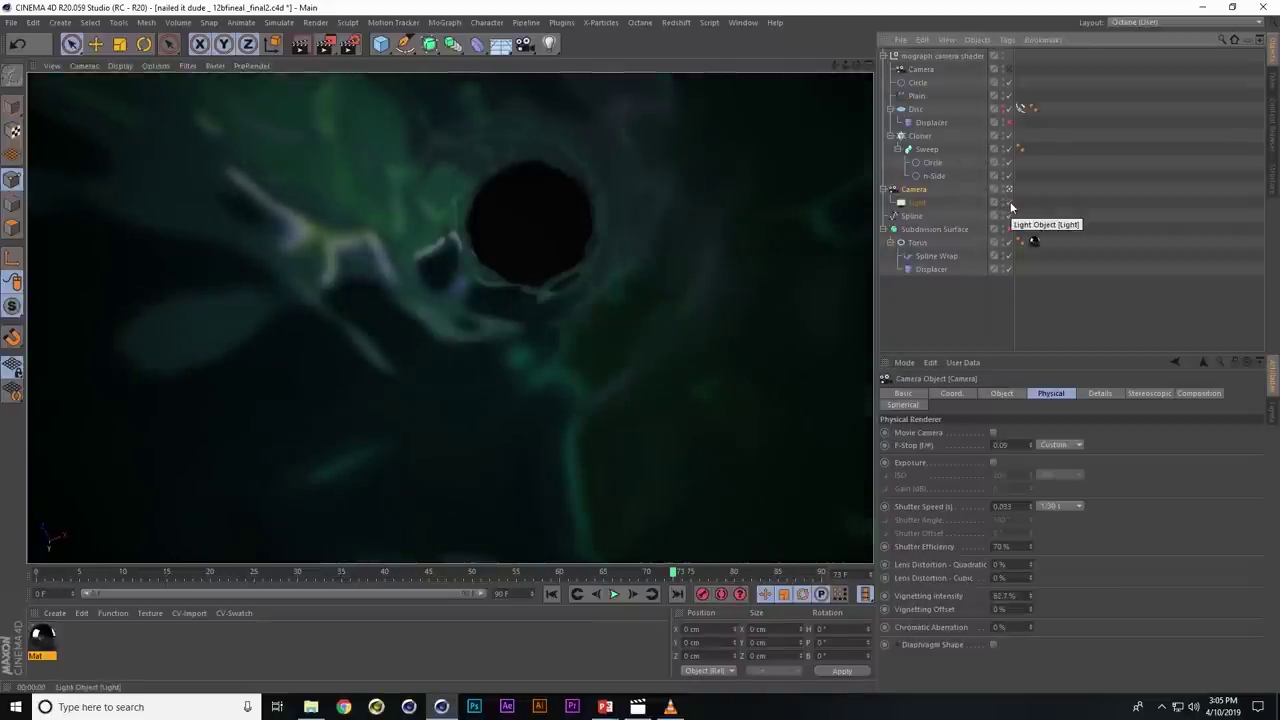
pyautogui.click(1009, 69)
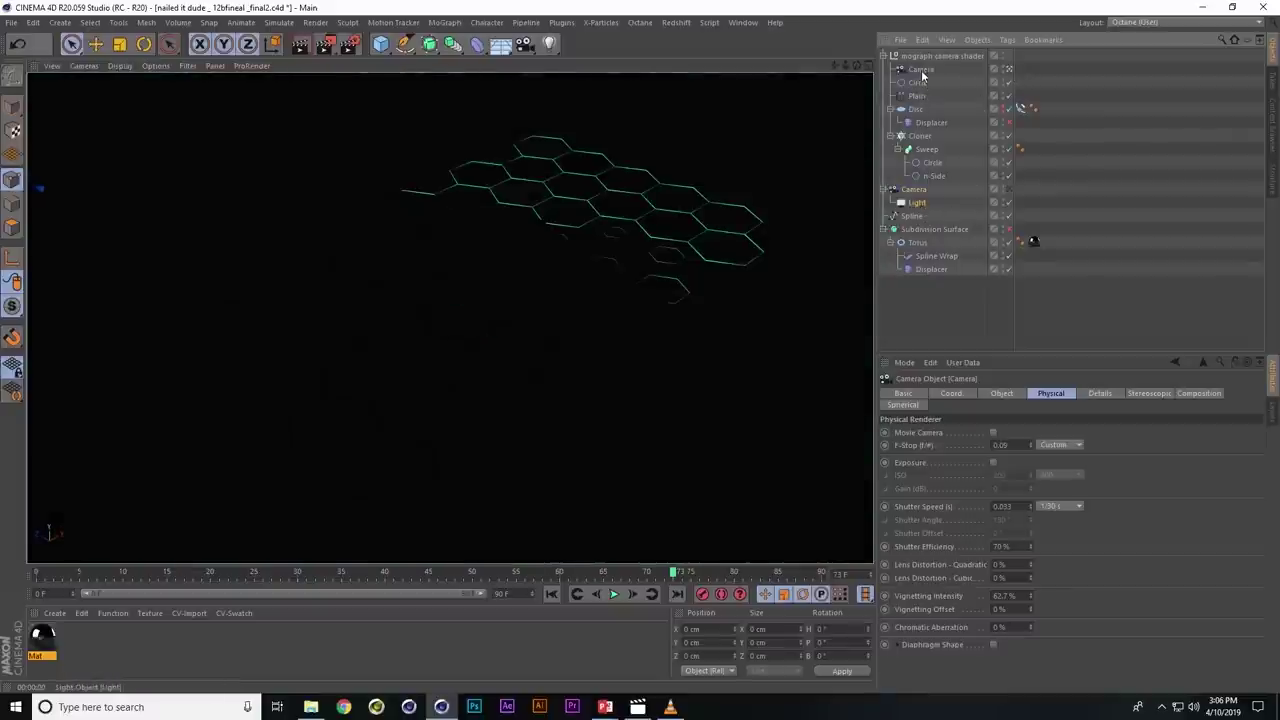
pyautogui.keyDown('ctrl'); pyautogui.moveTo(922, 74); pyautogui.dragTo(925, 83); pyautogui.keyUp('ctrl')
pyautogui.click(943, 394)
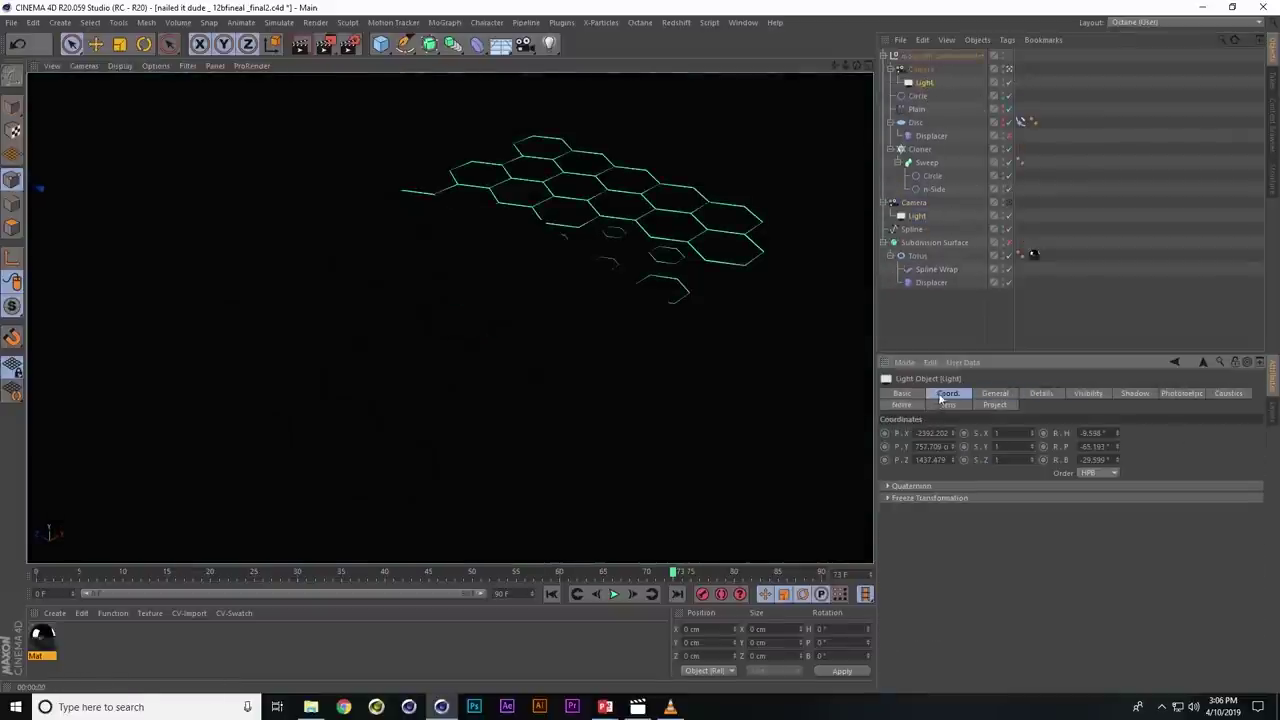
pyautogui.rightClick(951, 444)
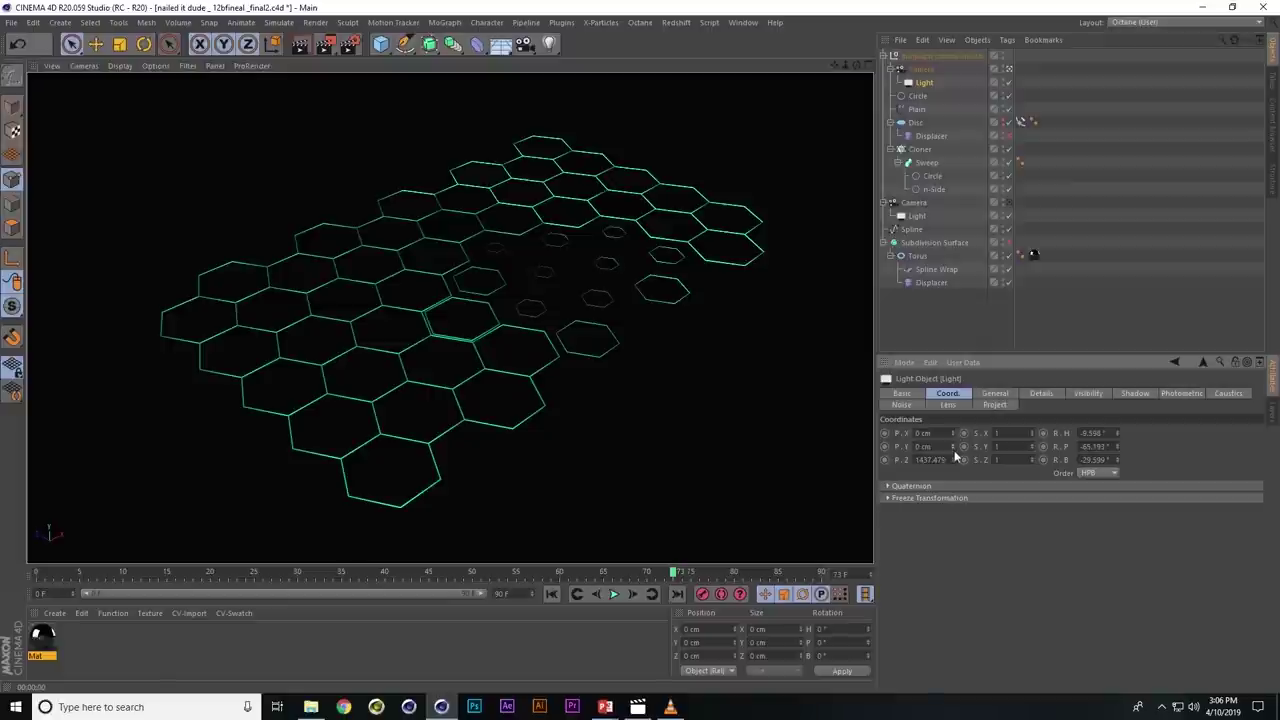
pyautogui.click(1009, 203)
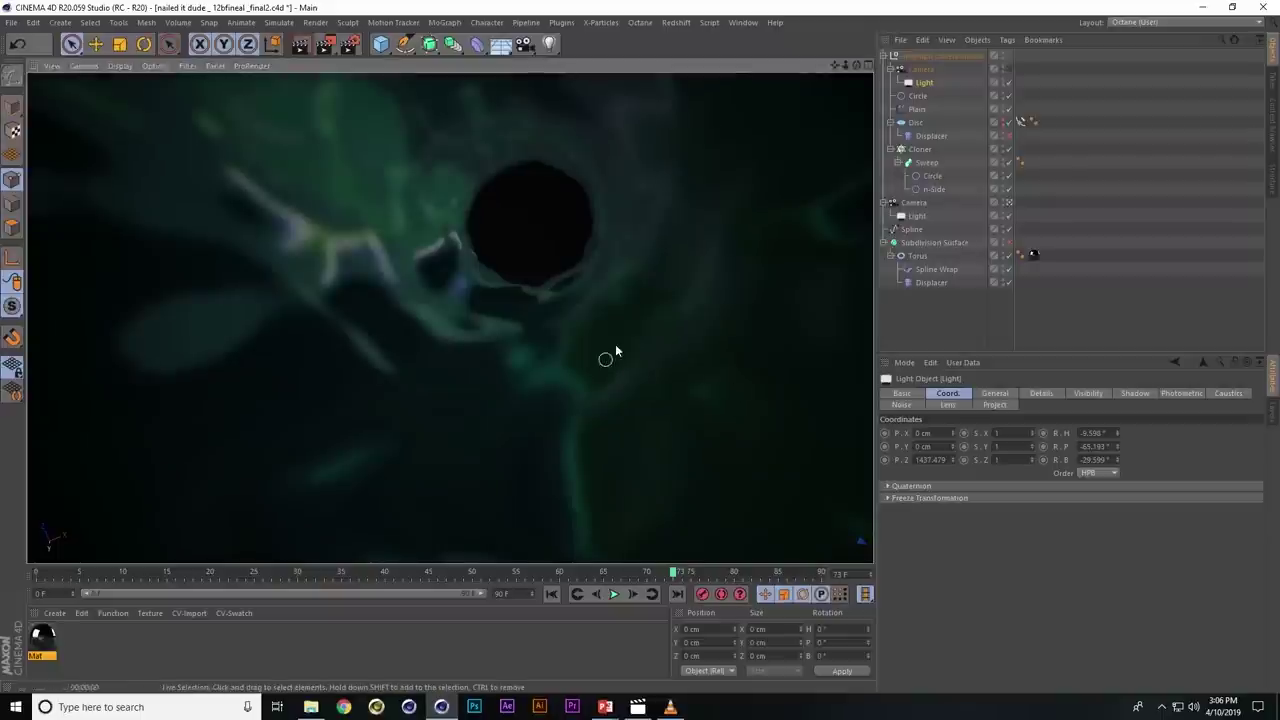
# - Render a preview, go to frame 65, and reposition the scene camera close to the green torus
pyautogui.hotkey('ctrl', 'r')
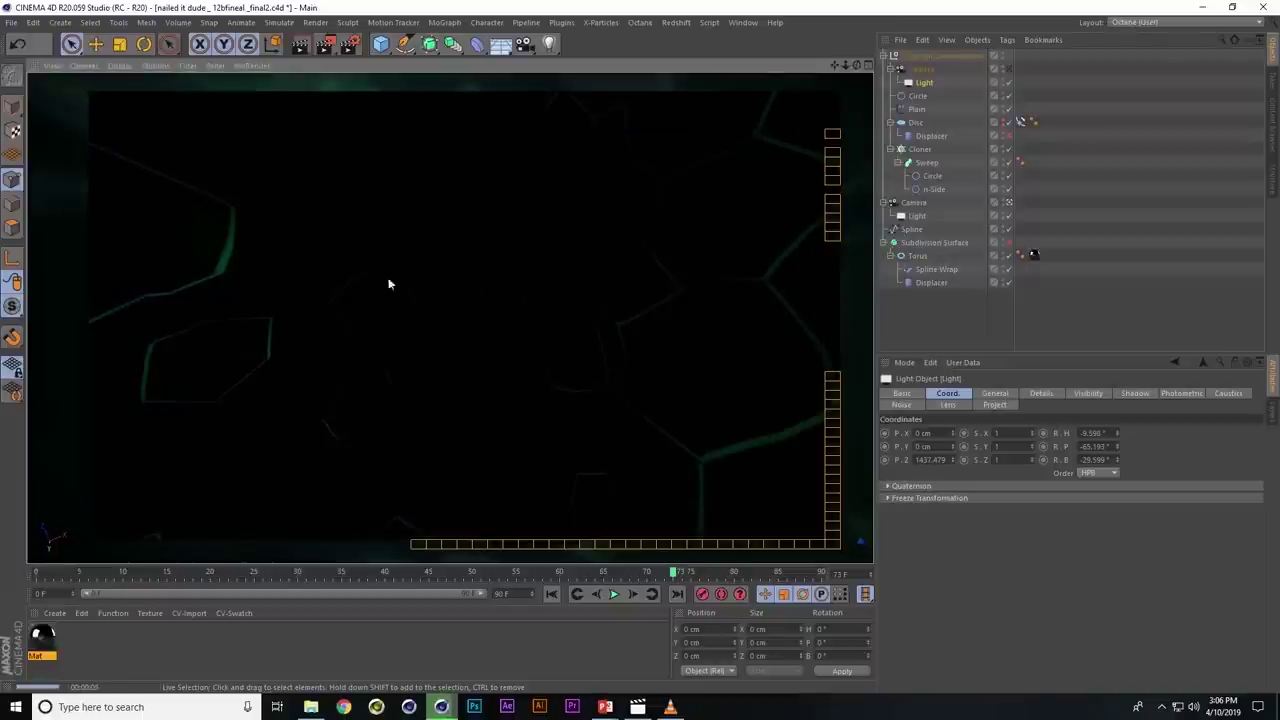
pyautogui.moveTo(652, 575)
pyautogui.mouseDown()
pyautogui.moveTo(543, 572)
pyautogui.moveTo(623, 572)
pyautogui.moveTo(606, 575)
pyautogui.mouseUp()
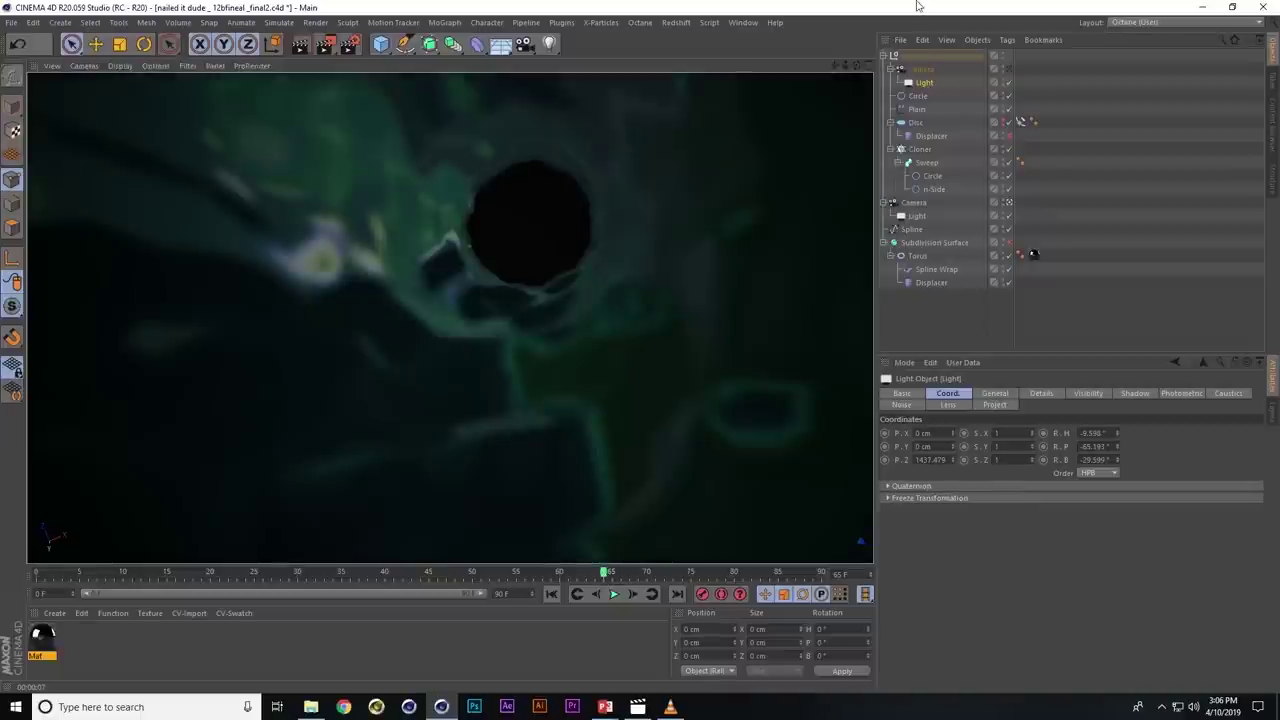
pyautogui.click(915, 204)
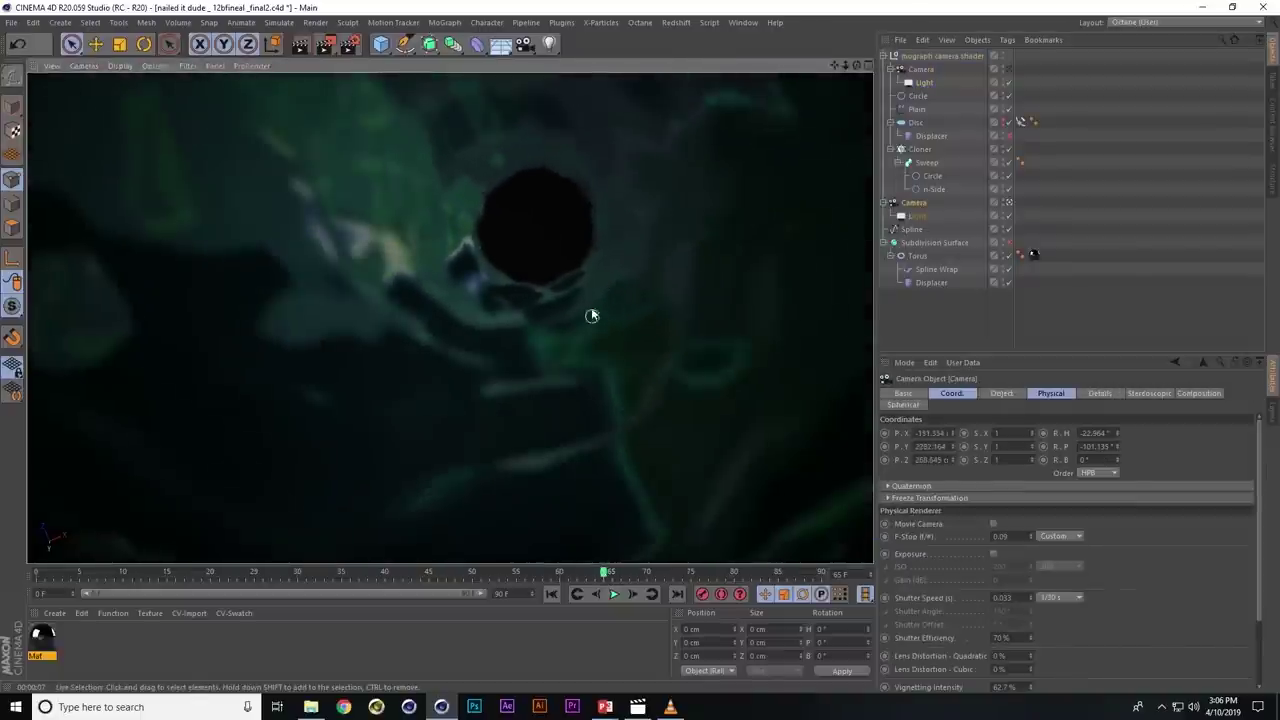
pyautogui.keyDown('alt'); pyautogui.moveTo(591, 307); pyautogui.dragTo(561, 193); pyautogui.keyUp('alt')
pyautogui.moveTo(561, 193)
pyautogui.keyDown('alt'); pyautogui.mouseDown(button='middle')
pyautogui.moveTo(604, 210)
pyautogui.moveTo(793, 208)
pyautogui.mouseUp(button='middle'); pyautogui.keyUp('alt')
pyautogui.moveTo(793, 208)
pyautogui.keyDown('alt'); pyautogui.mouseDown()
pyautogui.moveTo(626, 274)
pyautogui.moveTo(551, 234)
pyautogui.mouseUp(); pyautogui.keyUp('alt')
pyautogui.hotkey('alt', 'Tab')
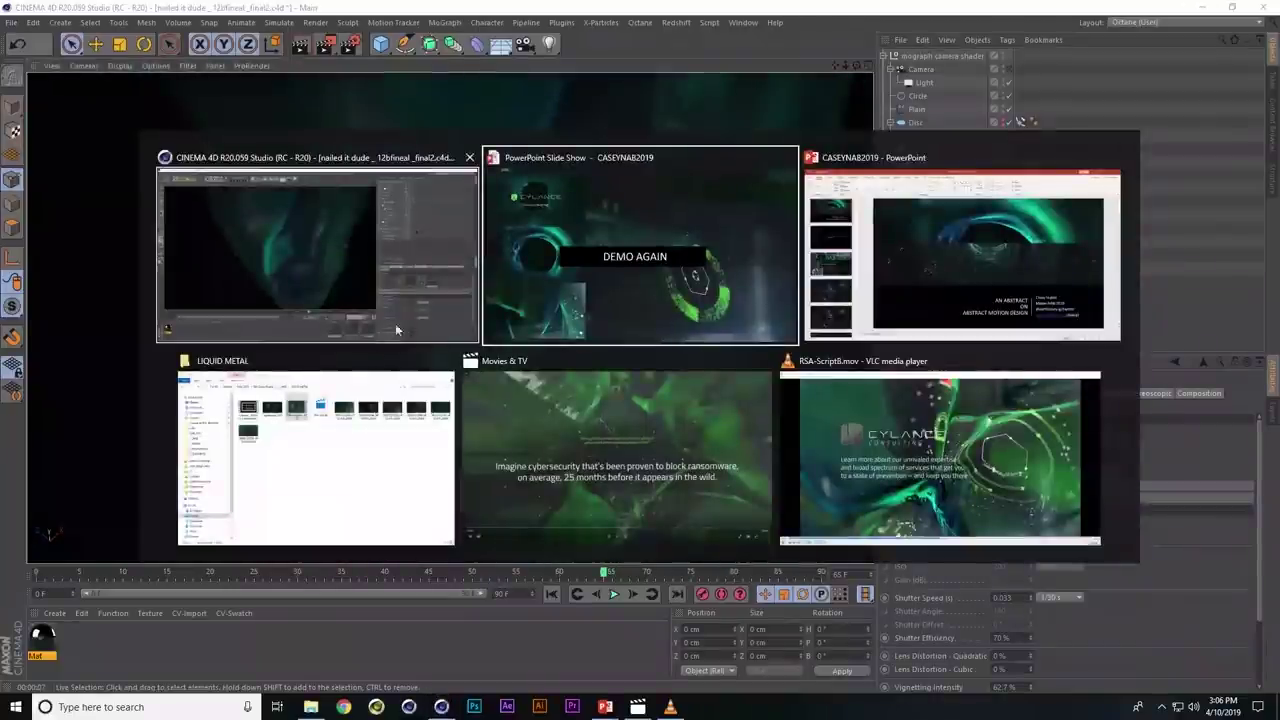
# - Play the Cylance video from the LIQUID METAL folder with the volume raised to 65
pyautogui.click(310, 443)
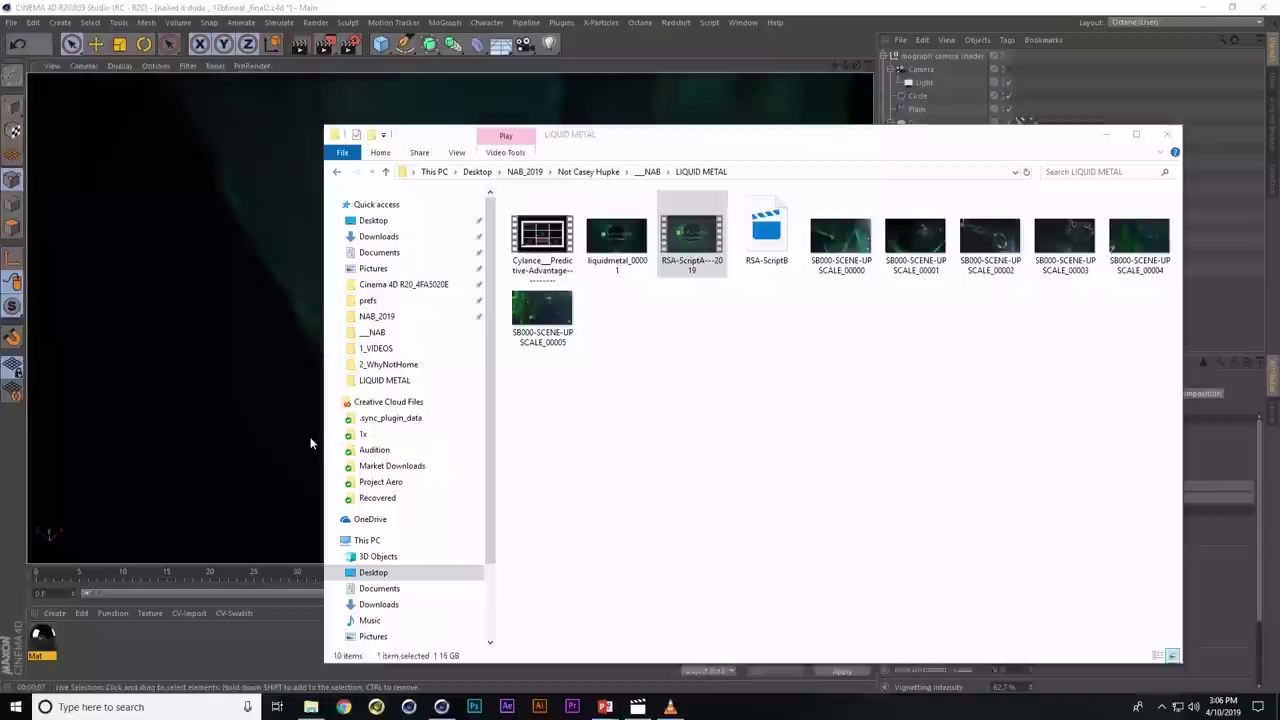
pyautogui.doubleClick(541, 243)
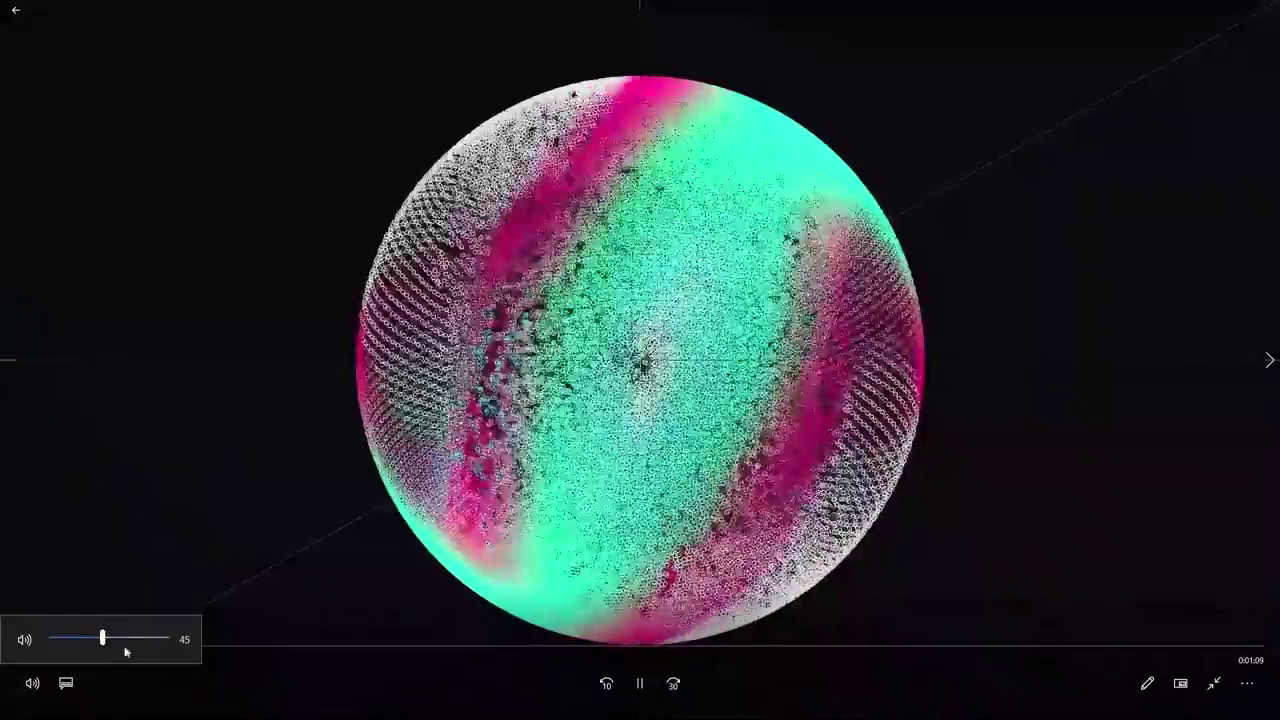
pyautogui.moveTo(131, 638); pyautogui.dragTo(125, 638)
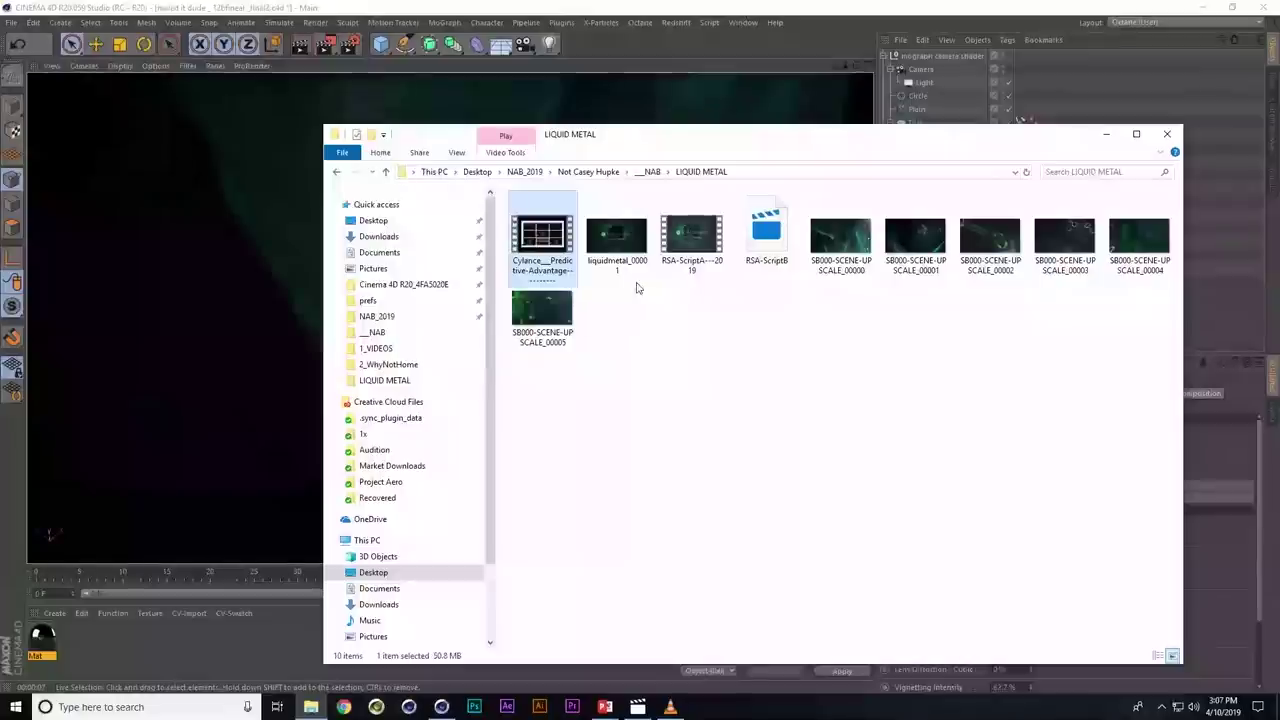
# - Go to __NAB > ENDPOINTS and play the CYLANCE DataViz video
pyautogui.click(652, 172)
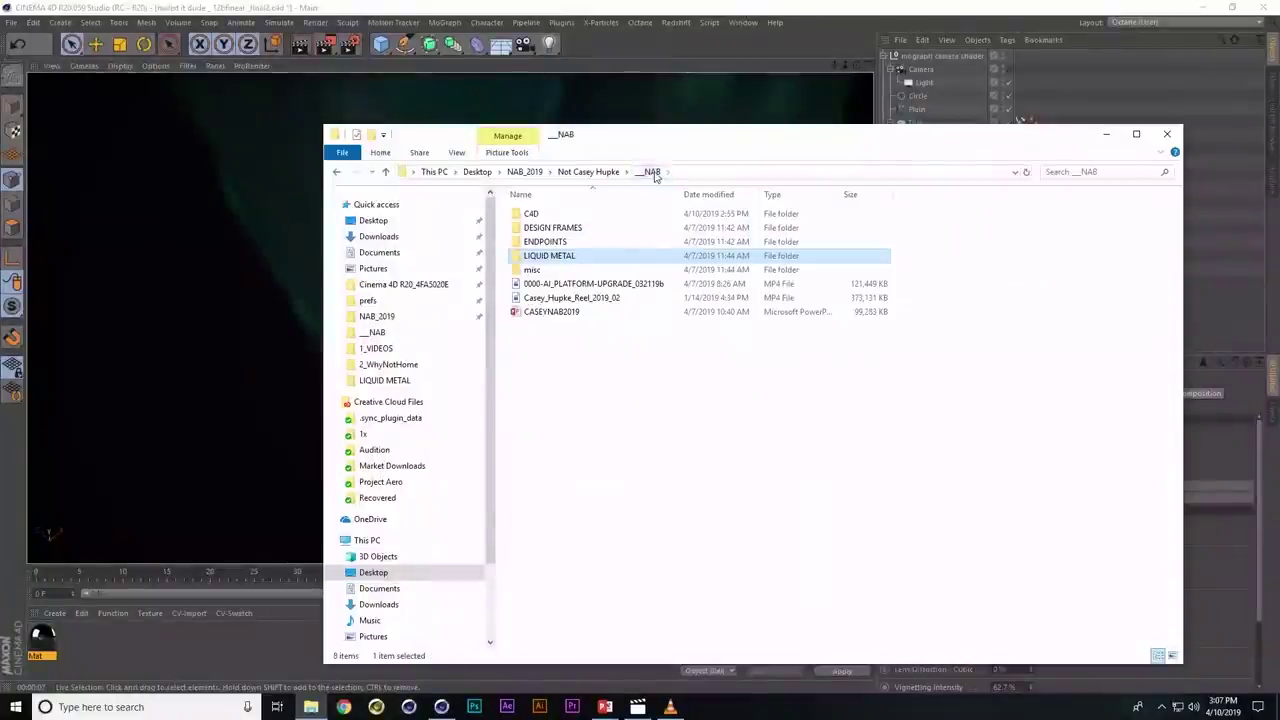
pyautogui.doubleClick(600, 243)
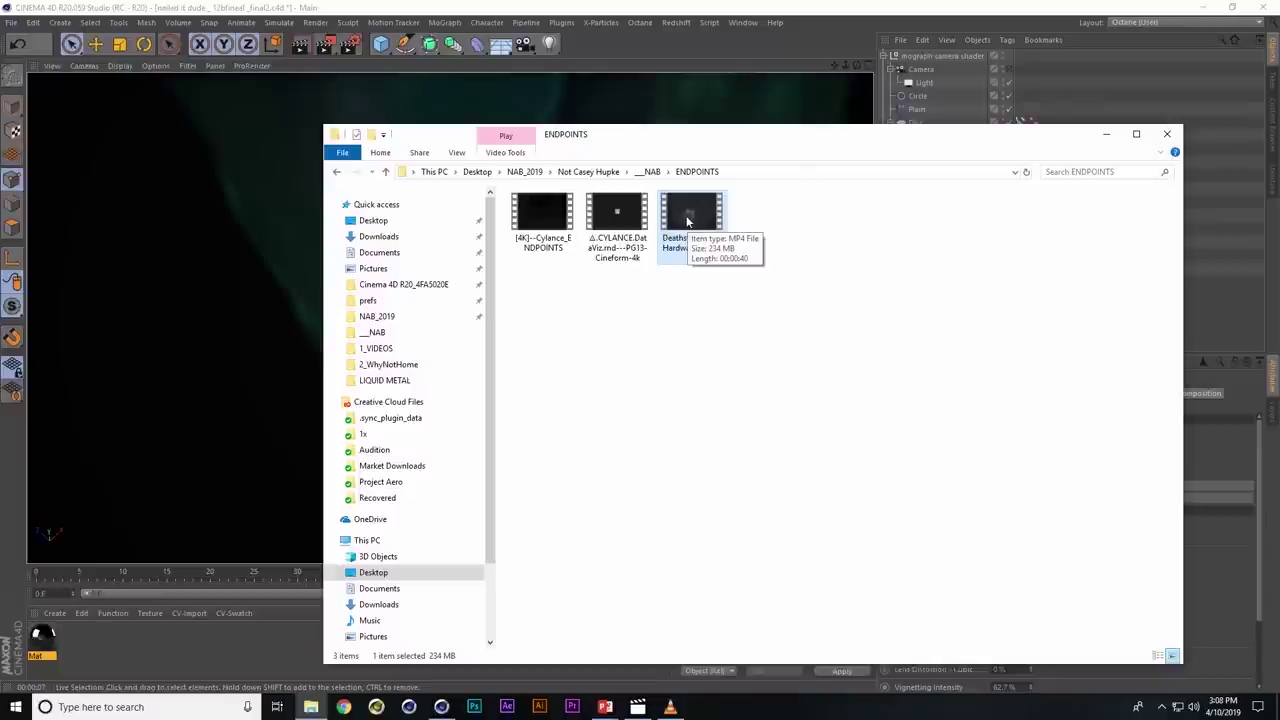
pyautogui.doubleClick(636, 215)
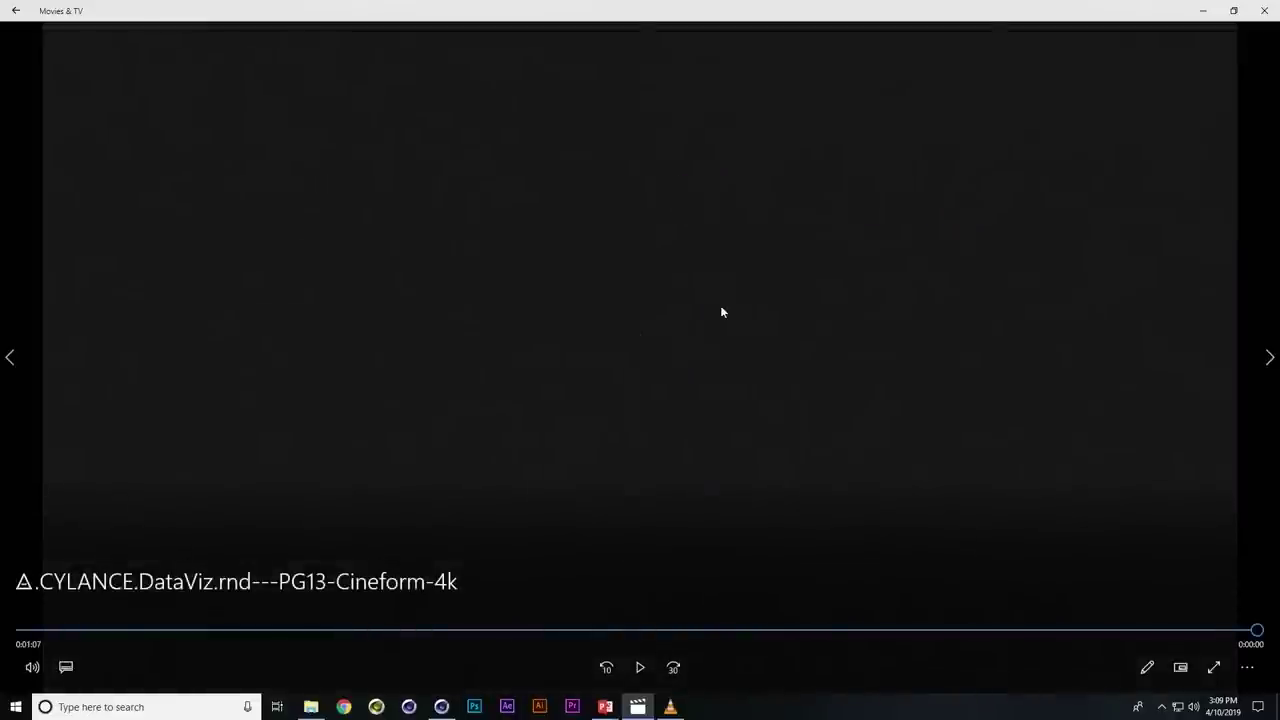
# - Start a new empty Cinema 4D scene with all viewport display filters turned back on
pyautogui.hotkey('alt', 'Tab')
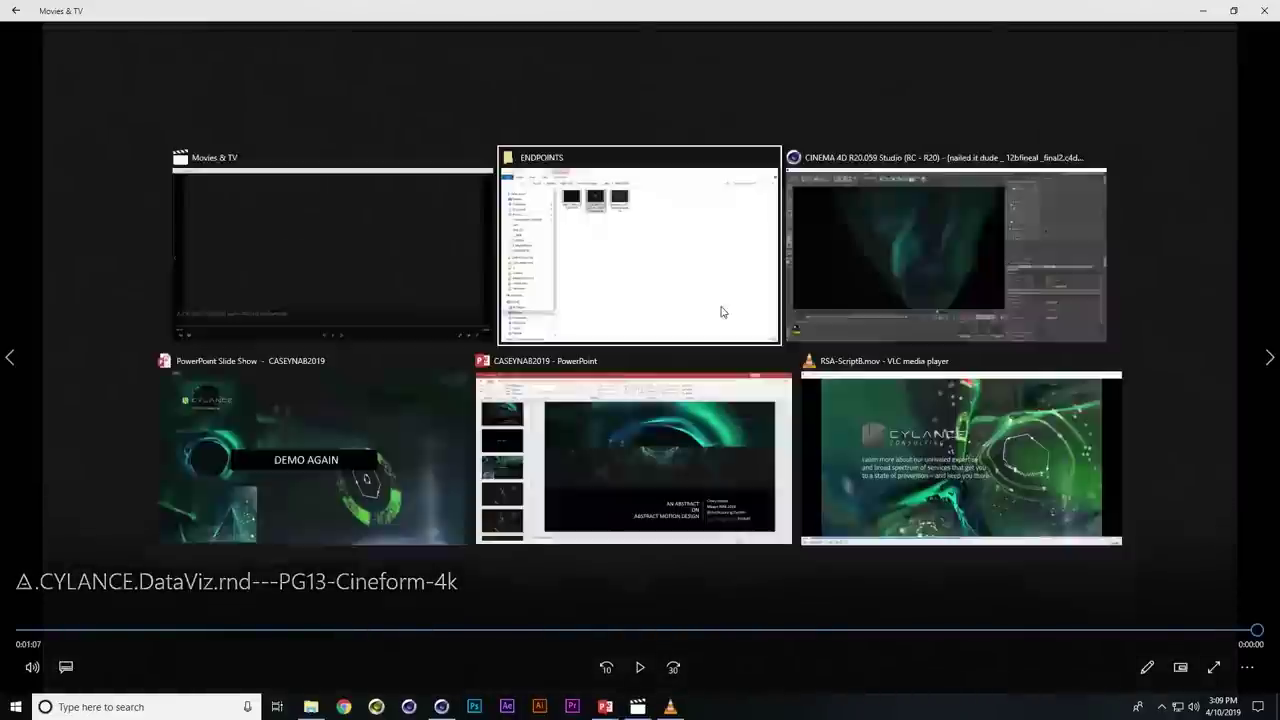
pyautogui.click(649, 268)
pyautogui.hotkey('alt', 'Tab')
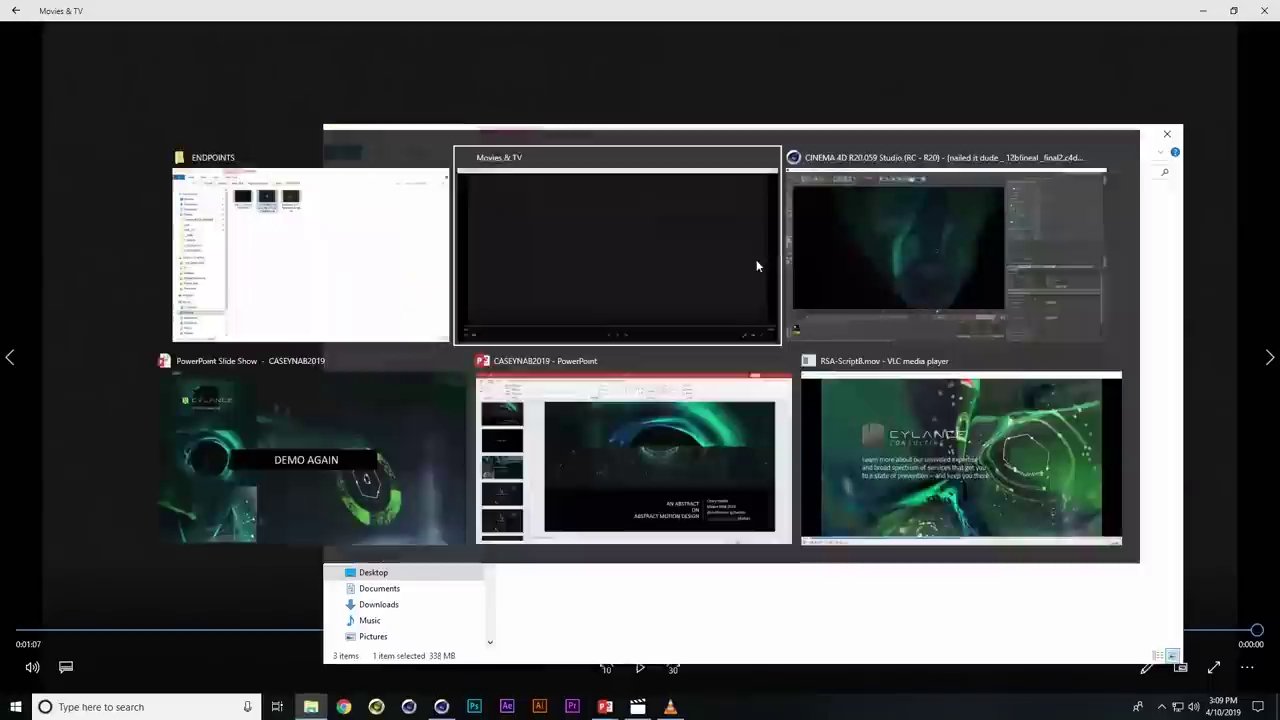
pyautogui.click(843, 226)
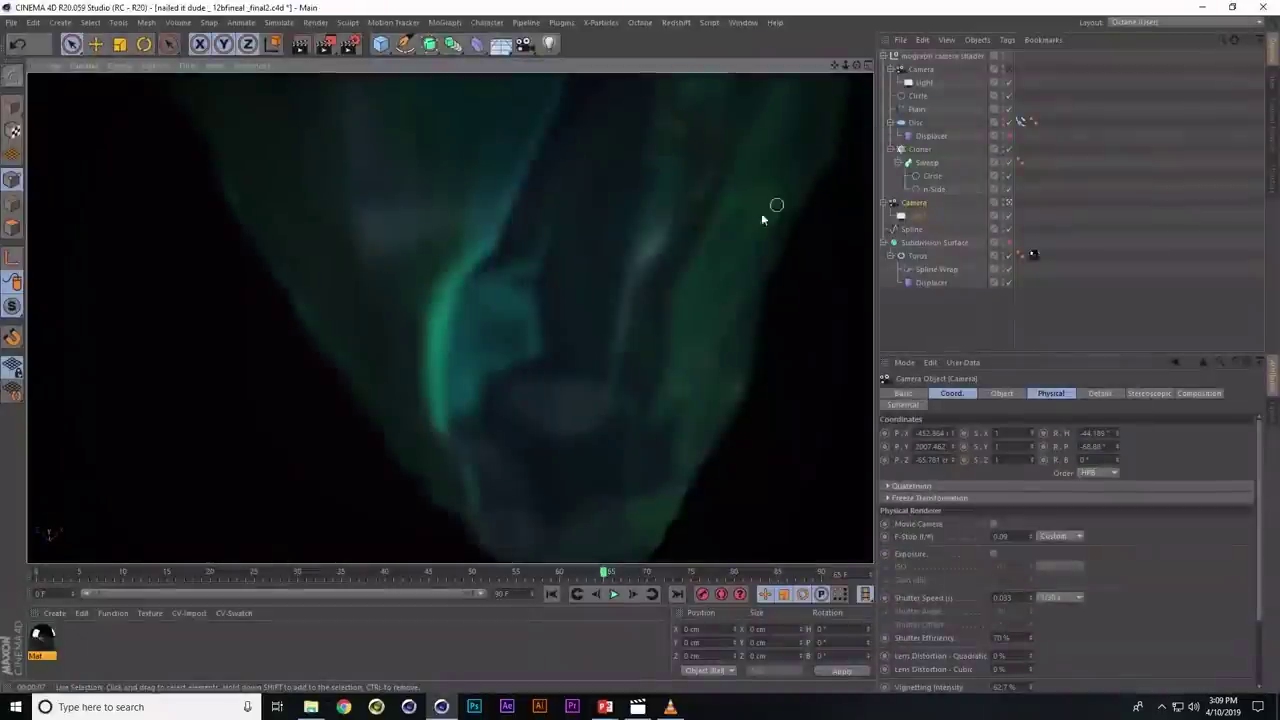
pyautogui.hotkey('ctrl', 'n')
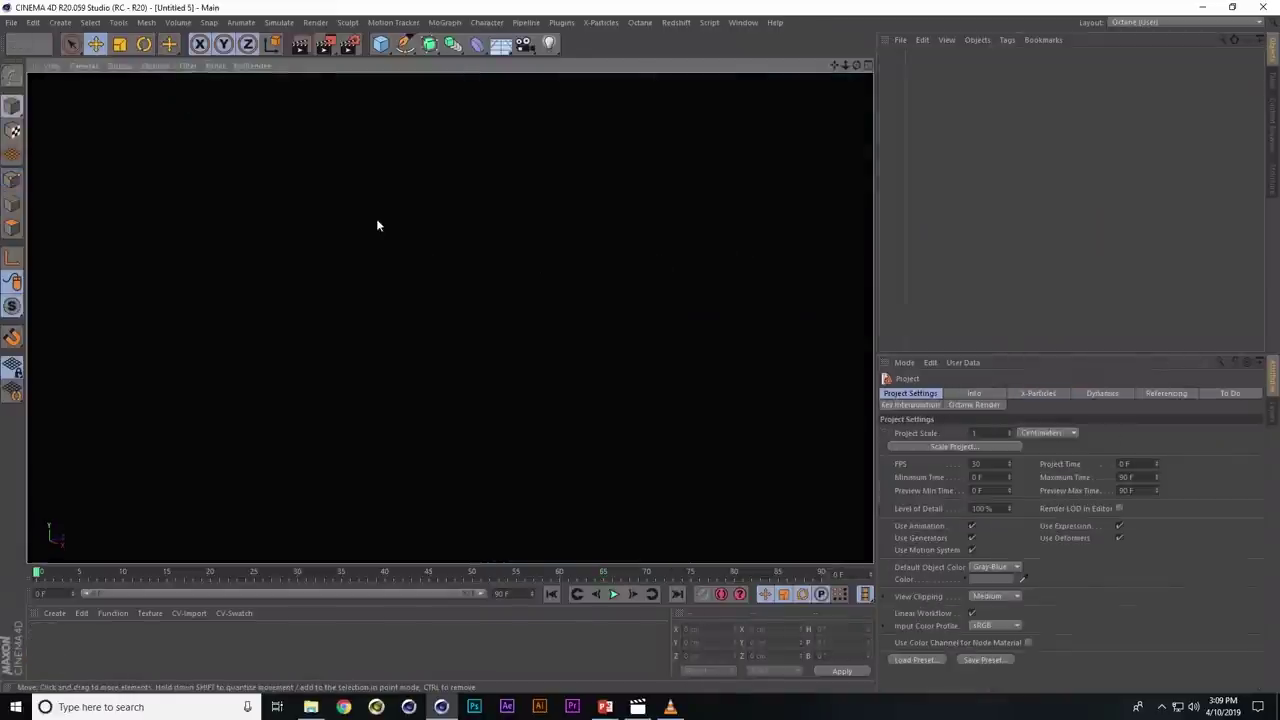
pyautogui.click(187, 65)
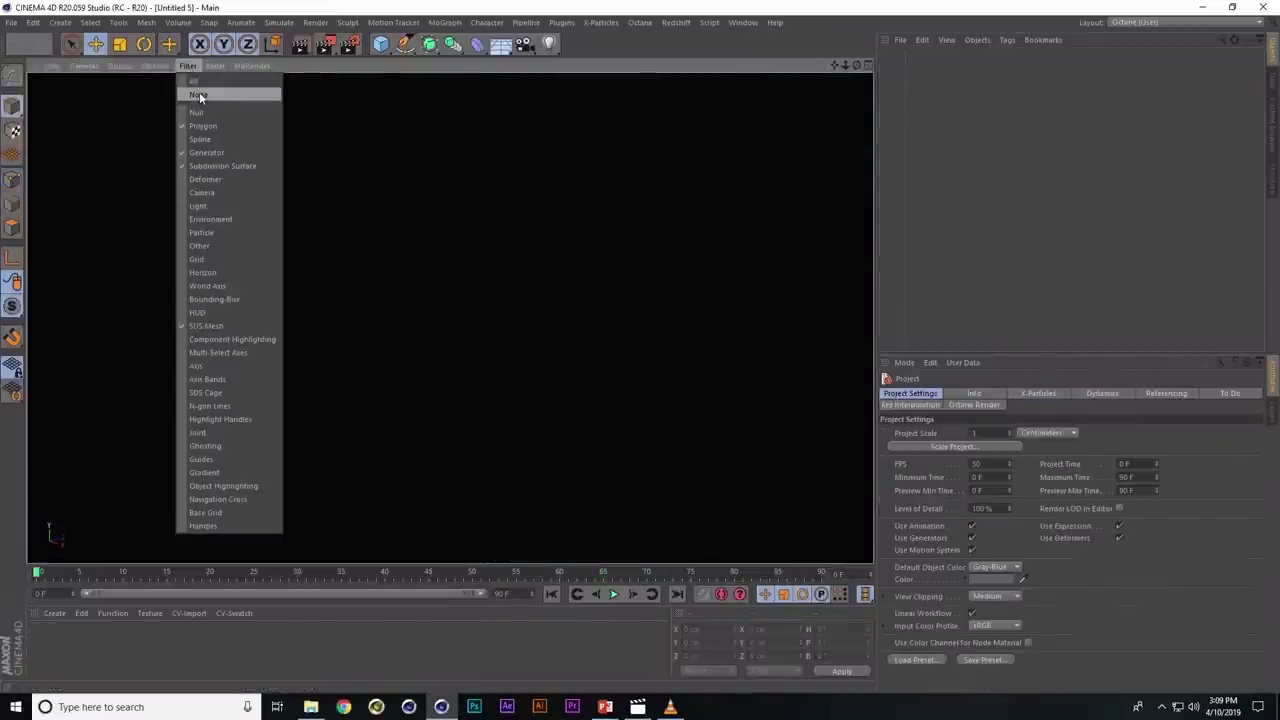
pyautogui.click(197, 82)
pyautogui.keyDown('alt'); pyautogui.moveTo(494, 326); pyautogui.dragTo(469, 328); pyautogui.keyUp('alt')
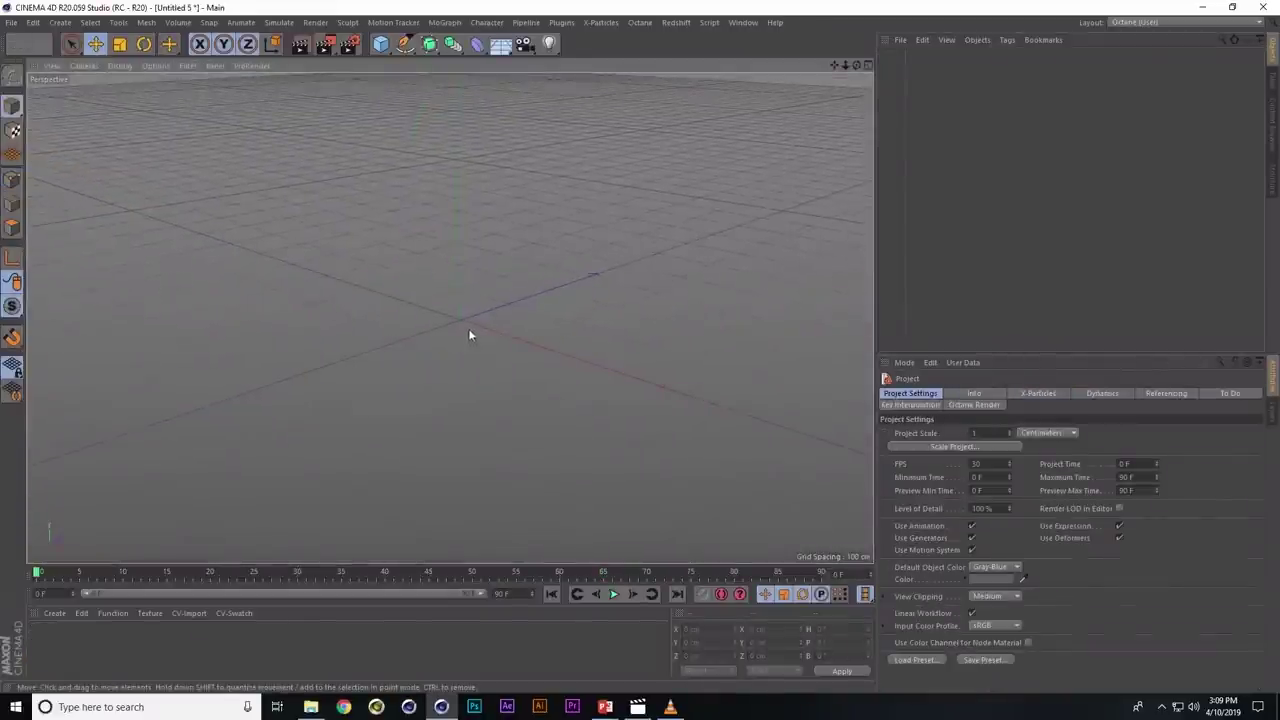
# - Browse NAB_2019 > project > __NAB > C4D and drag CV-ParametricSelectionTag_v1_0_0.c4d into Cinema 4D
pyautogui.hotkey('alt', 'Tab')
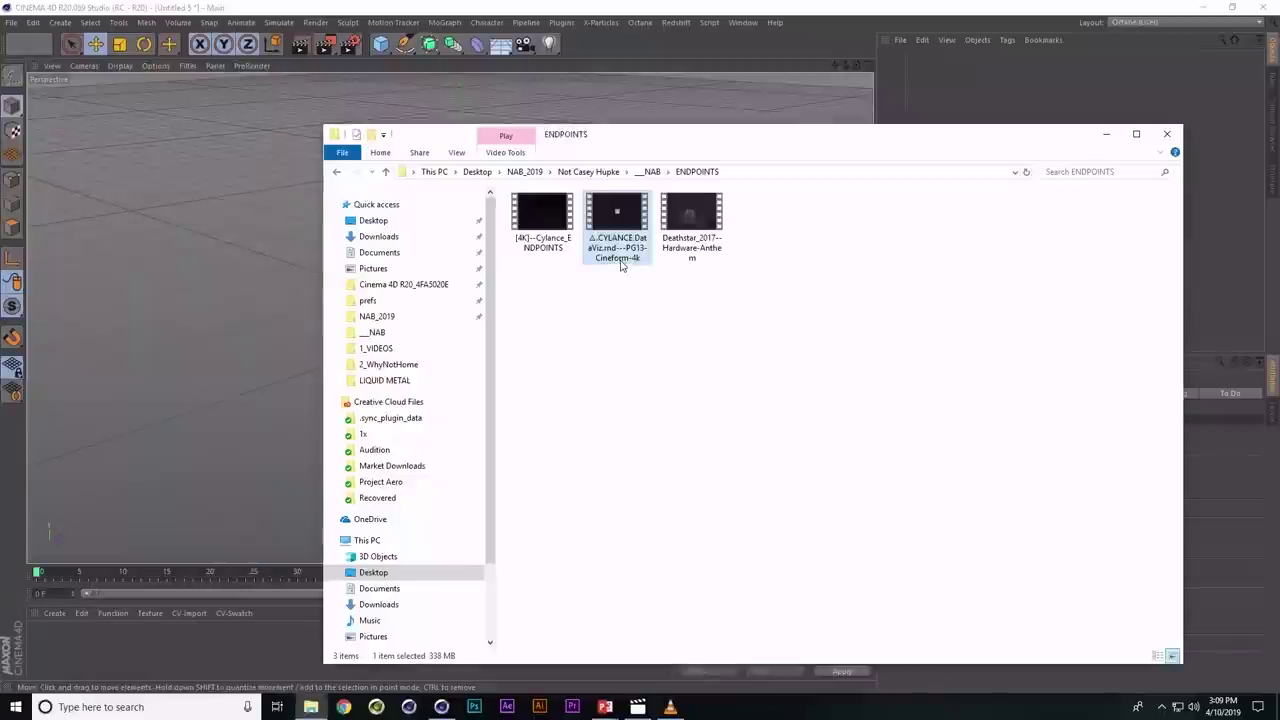
pyautogui.click(527, 172)
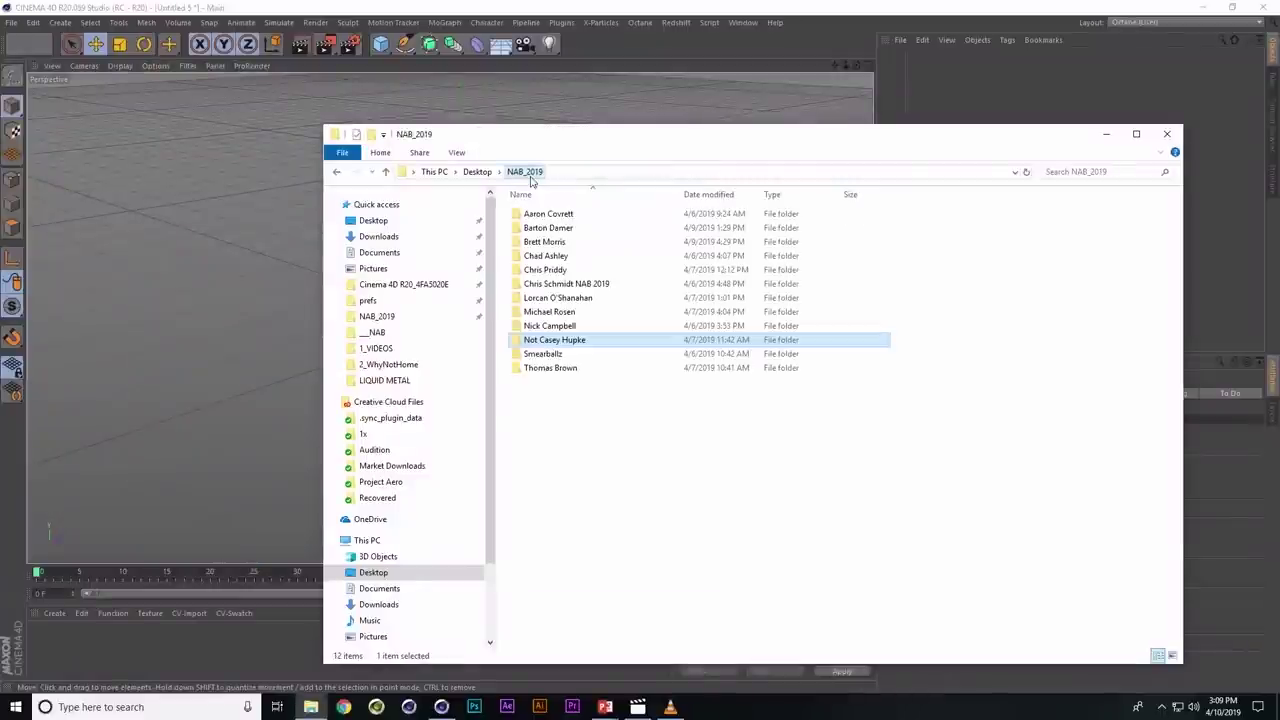
pyautogui.doubleClick(580, 340)
pyautogui.doubleClick(540, 214)
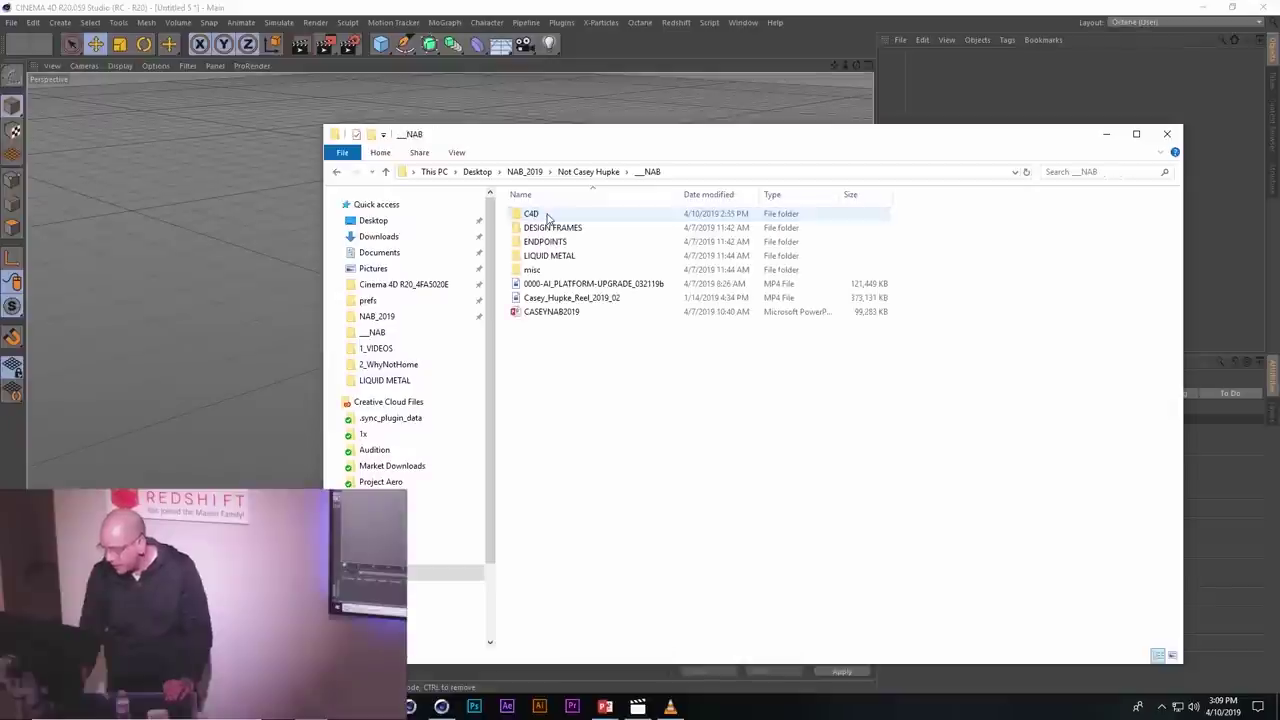
pyautogui.doubleClick(547, 215)
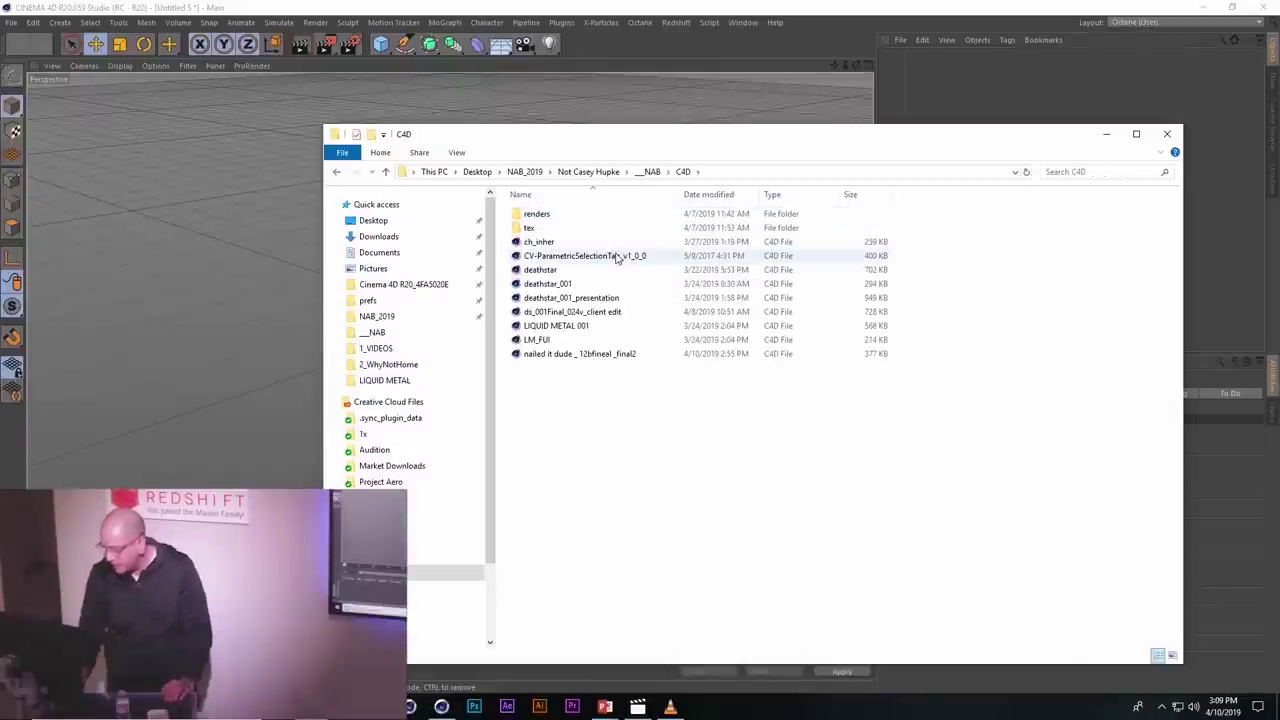
pyautogui.click(617, 257)
pyautogui.moveTo(665, 105); pyautogui.dragTo(656, 77)
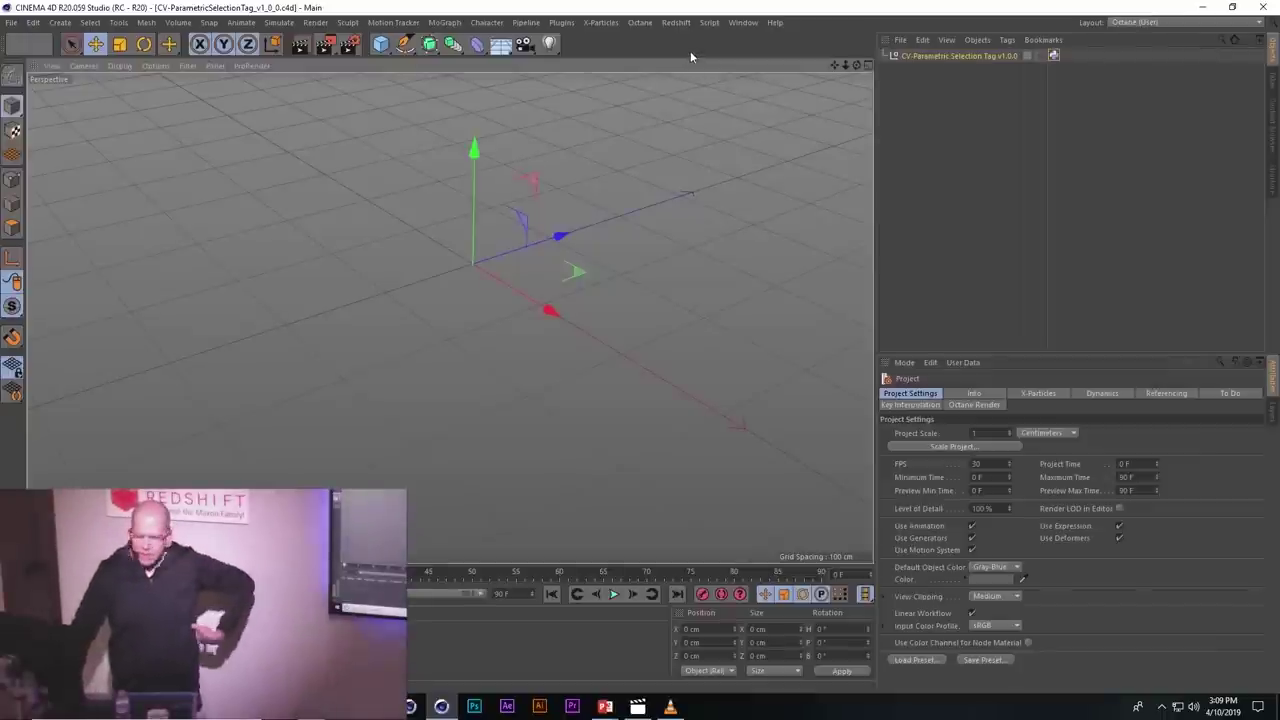
# - Inspect the CV-Parametric Selection tag, deselect it, and bring up Commander with Shift+C
pyautogui.click(1053, 55)
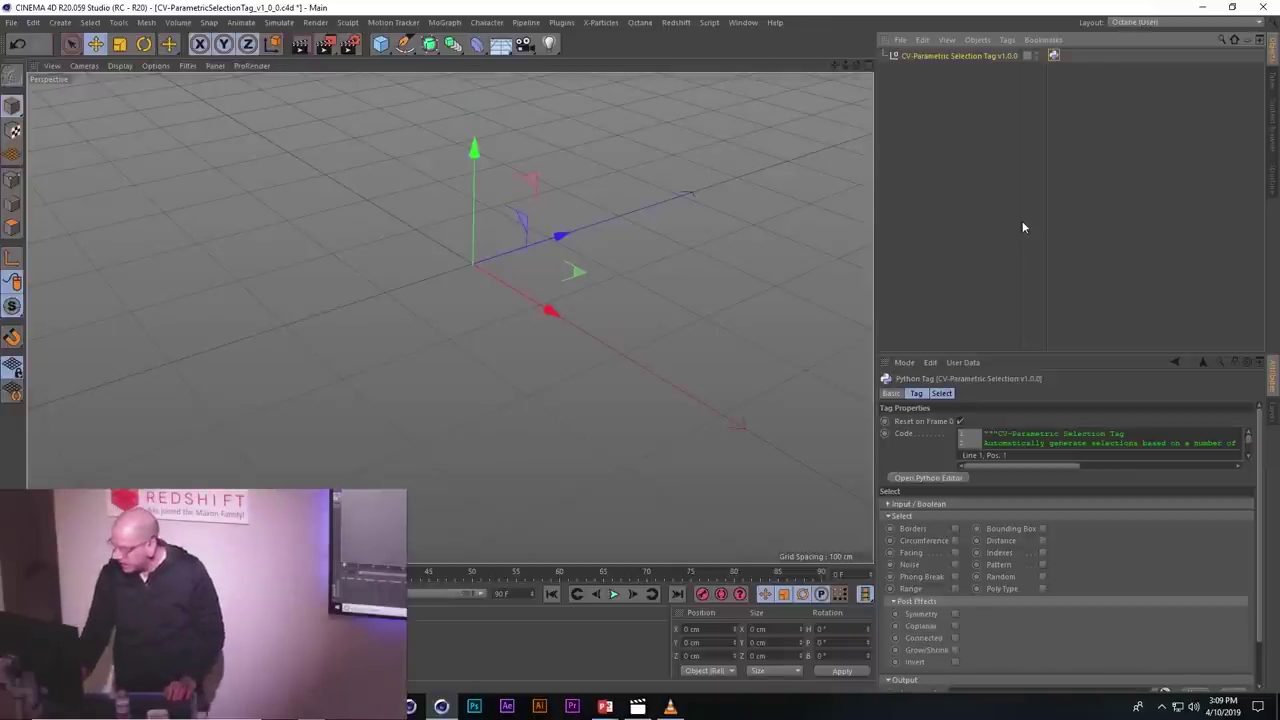
pyautogui.click(1056, 191)
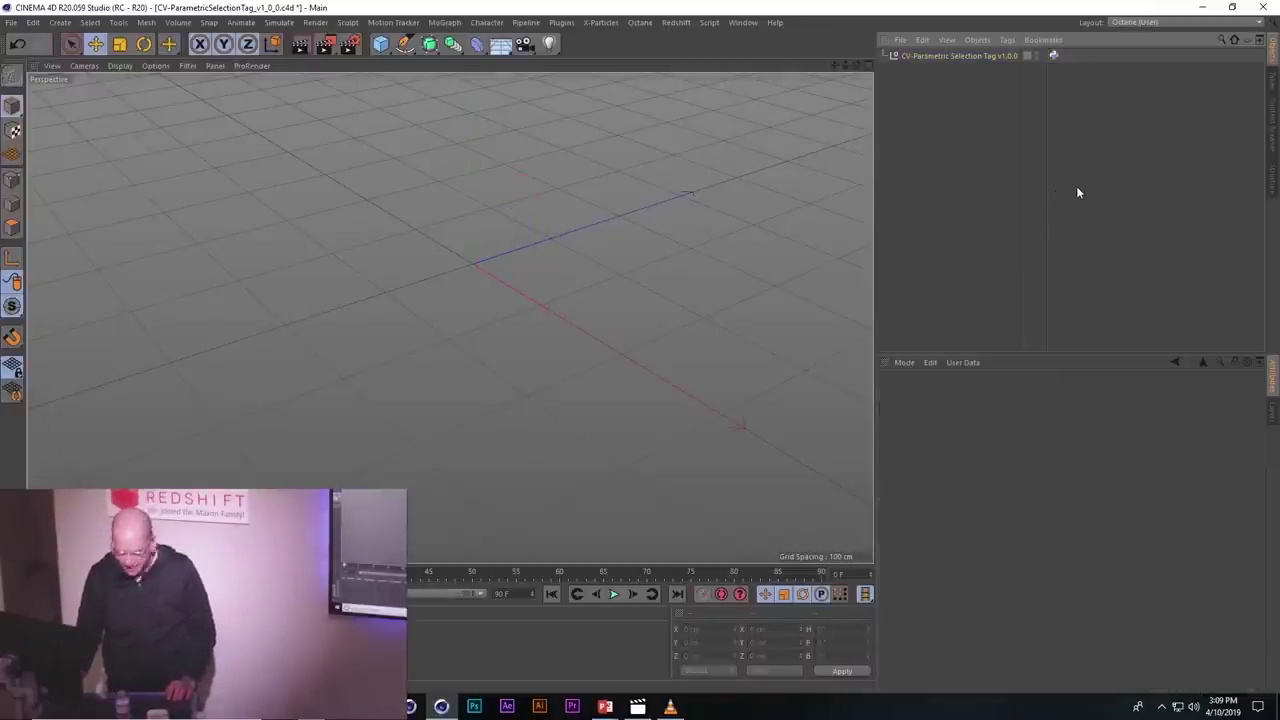
pyautogui.hotkey('shift', 'c')
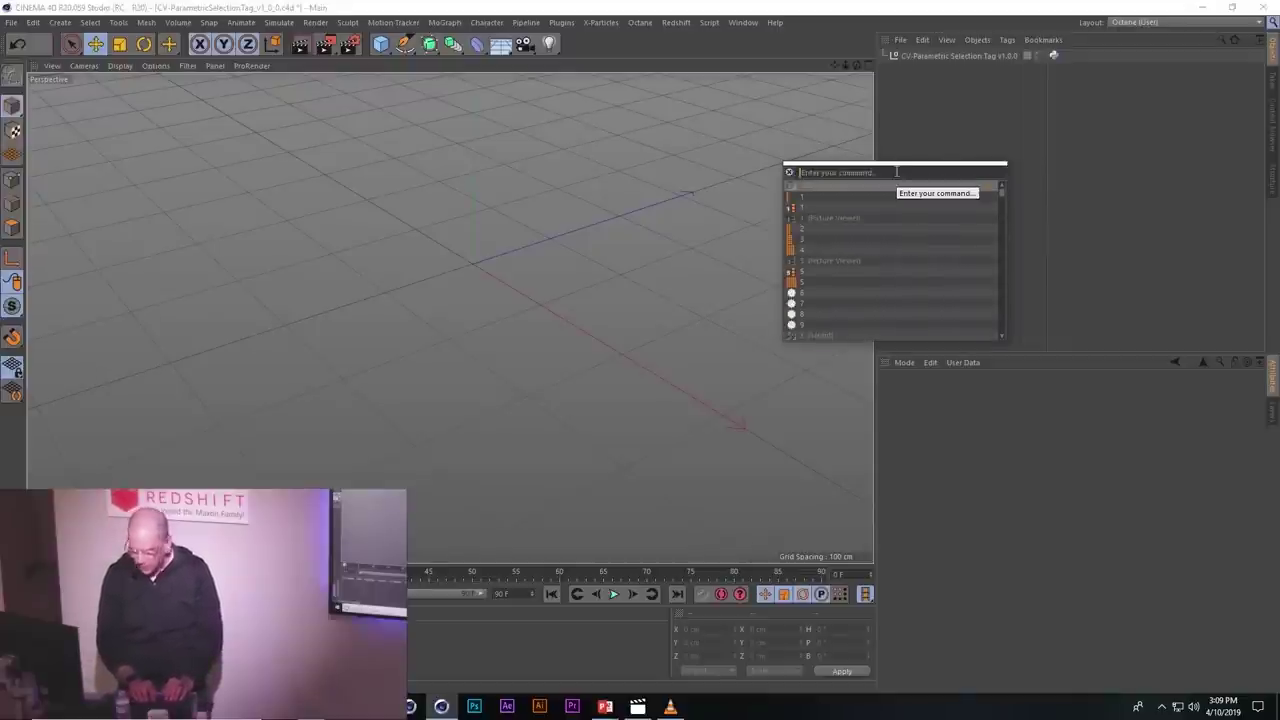
# - Add a Sphere via Commander and make it an editable polygon object
pyautogui.write('sphere')
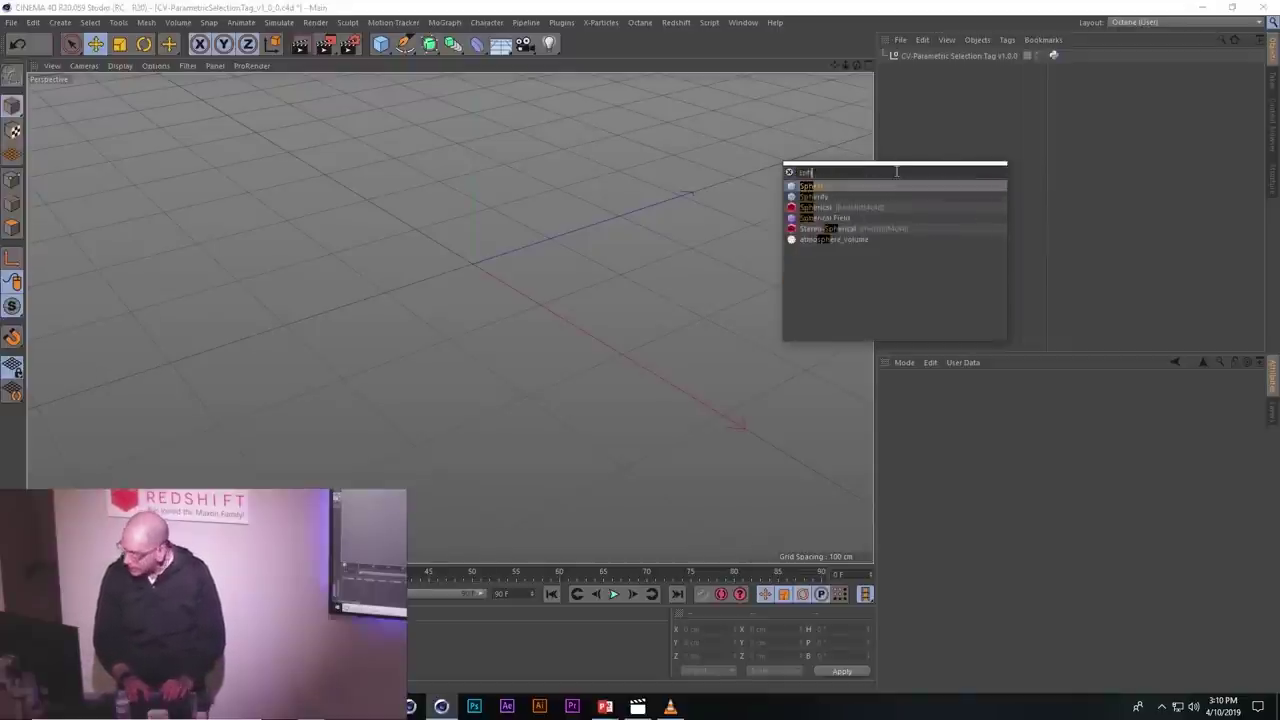
pyautogui.press('Return')
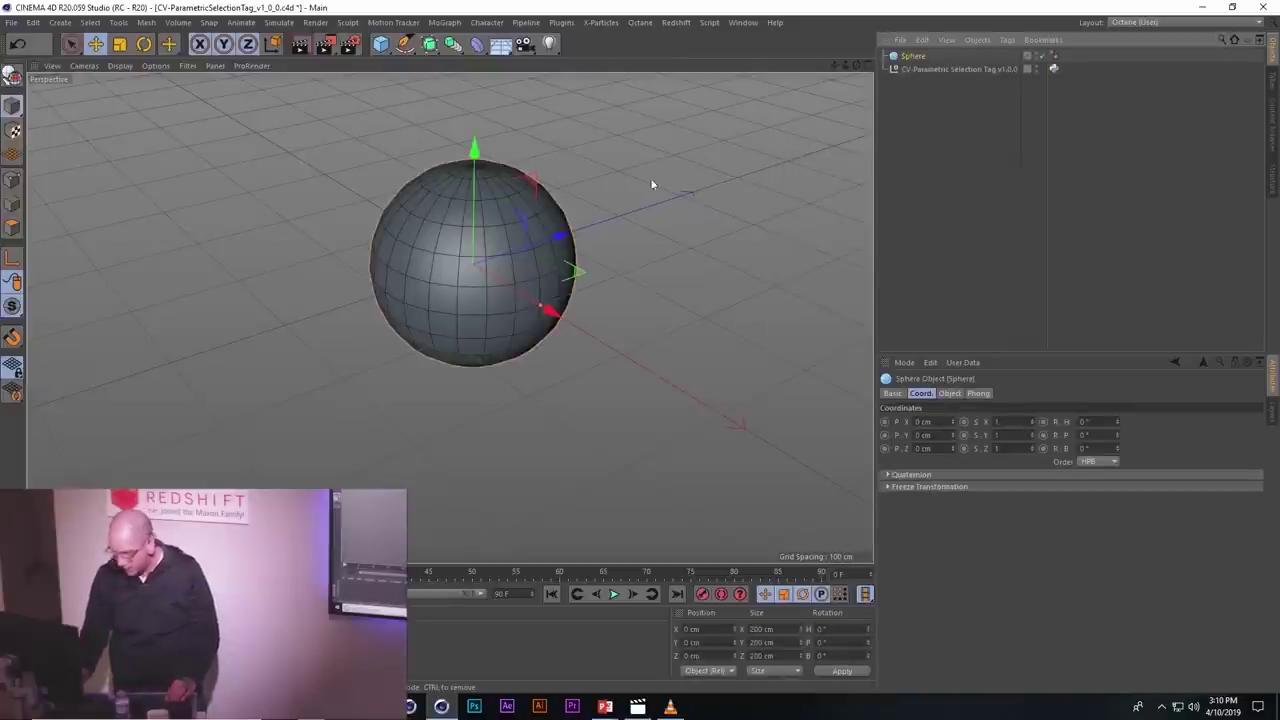
pyautogui.keyDown('alt'); pyautogui.moveTo(498, 238); pyautogui.dragTo(484, 243); pyautogui.keyUp('alt')
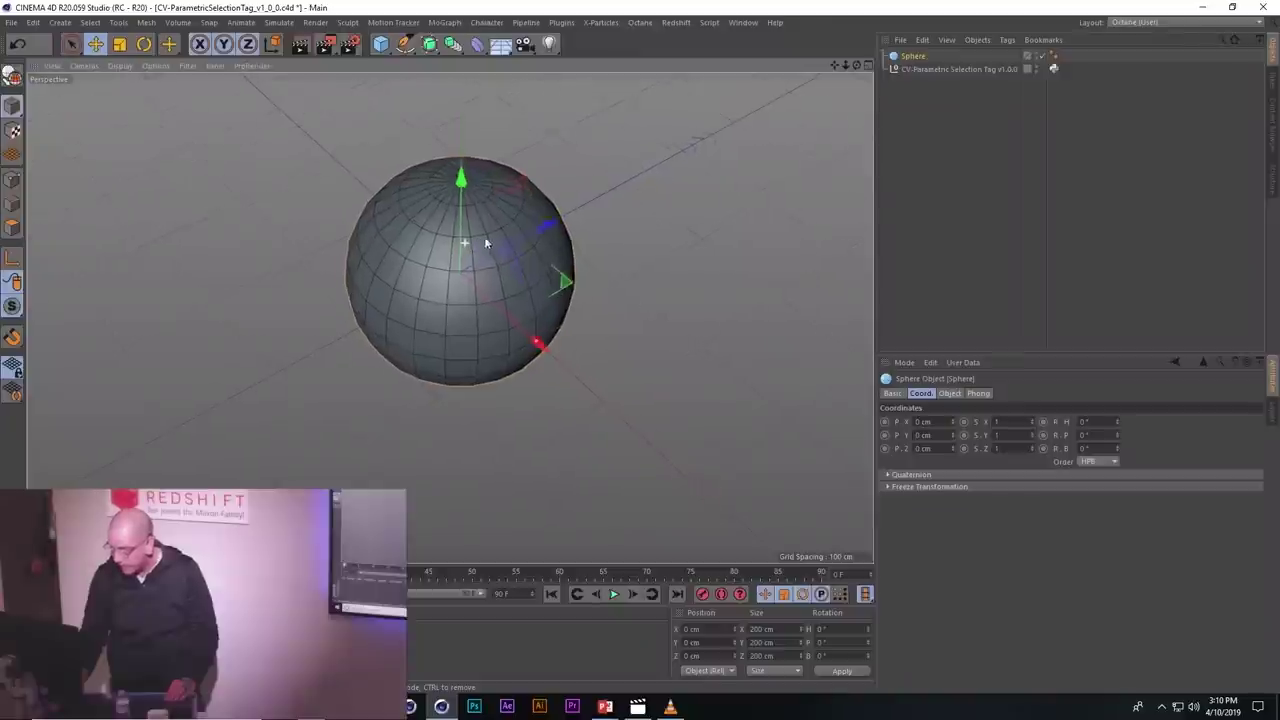
pyautogui.scroll(2, 490, 240)
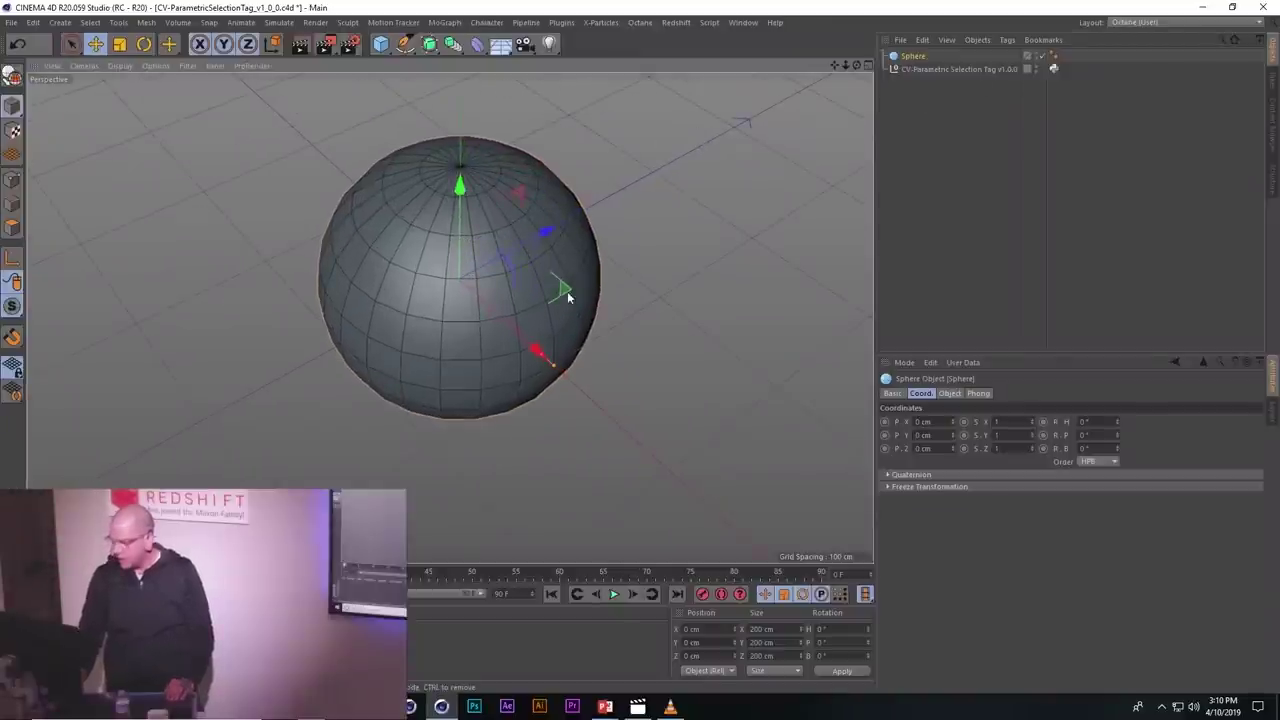
pyautogui.press('c')
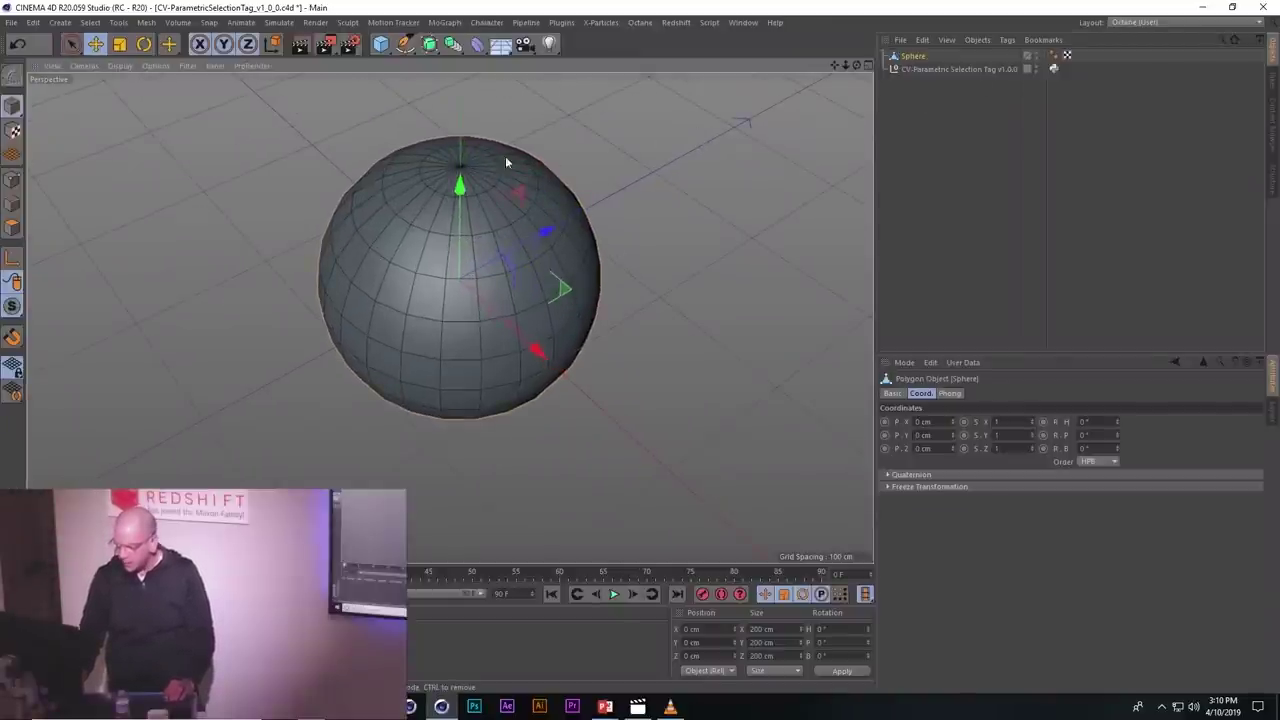
# - After glancing at the slides, switch to Live Selection in Polygons mode
pyautogui.hotkey('alt', 'Tab')
pyautogui.hotkey('alt', 'Tab')
pyautogui.hotkey('alt', 'Tab')
pyautogui.hotkey('alt', 'Tab')
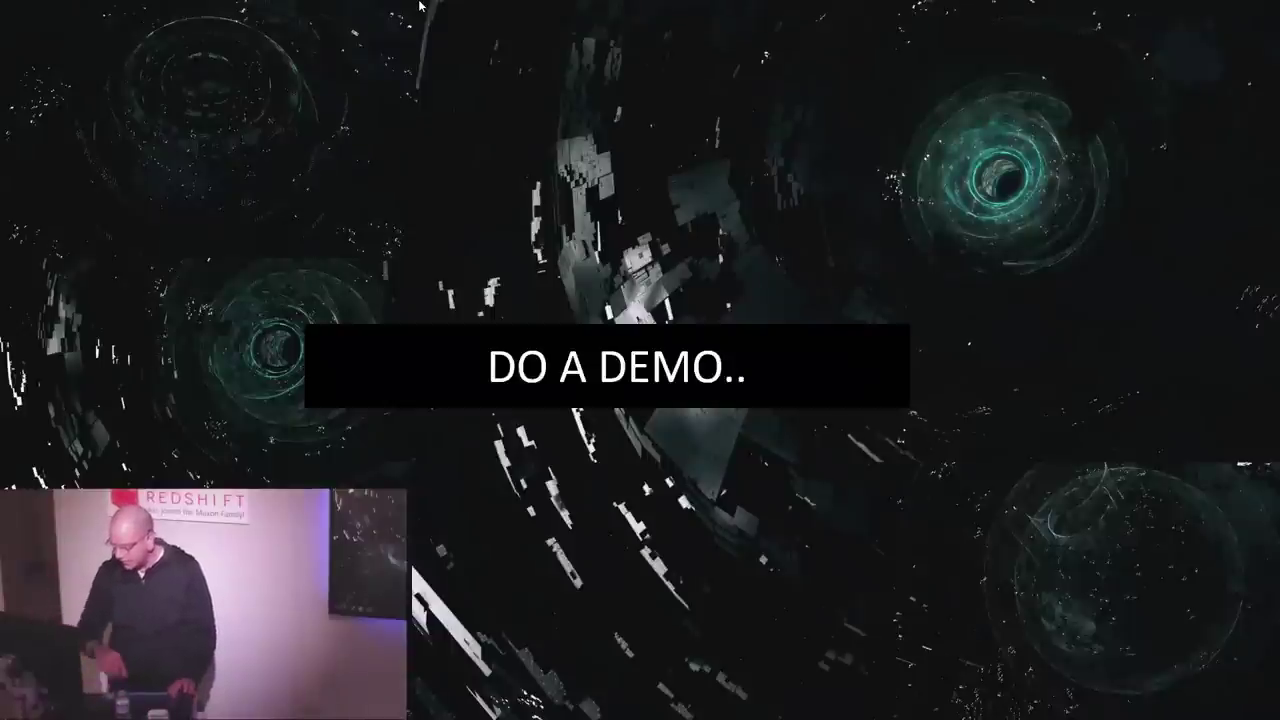
pyautogui.hotkey('alt', 'Tab')
pyautogui.hotkey('alt', 'Tab')
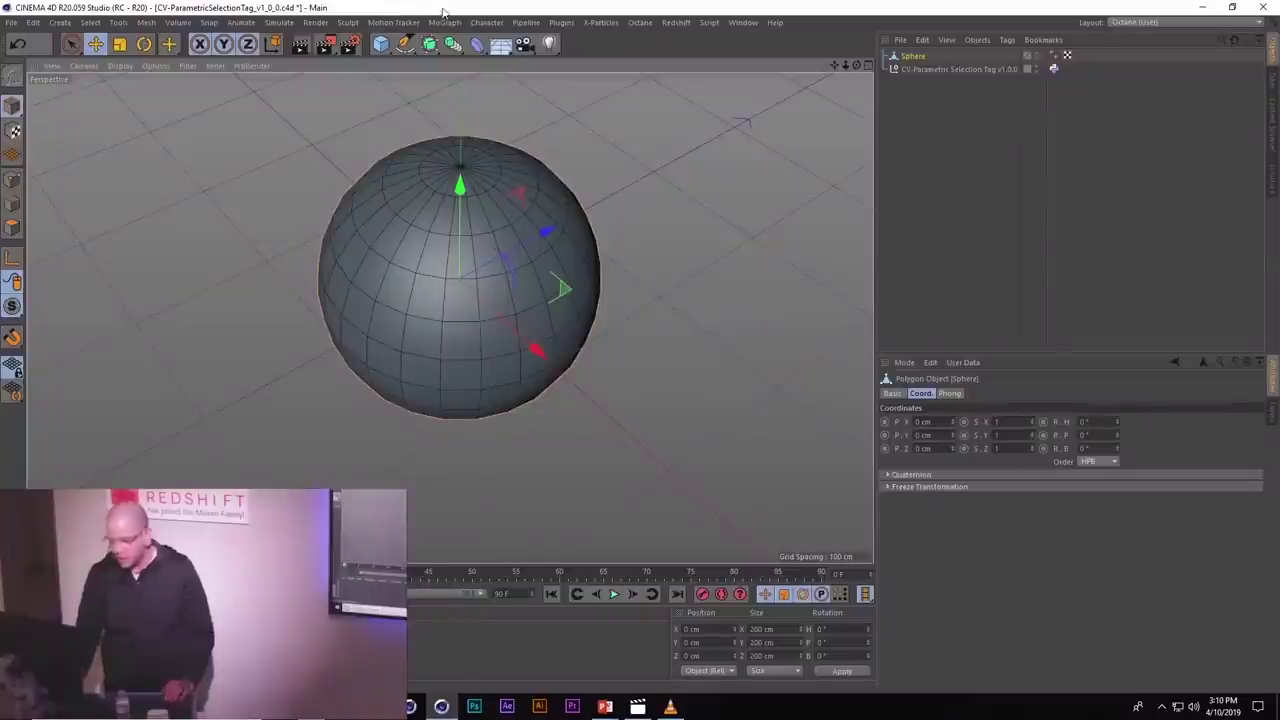
pyautogui.moveTo(386, 52); pyautogui.dragTo(288, 135)
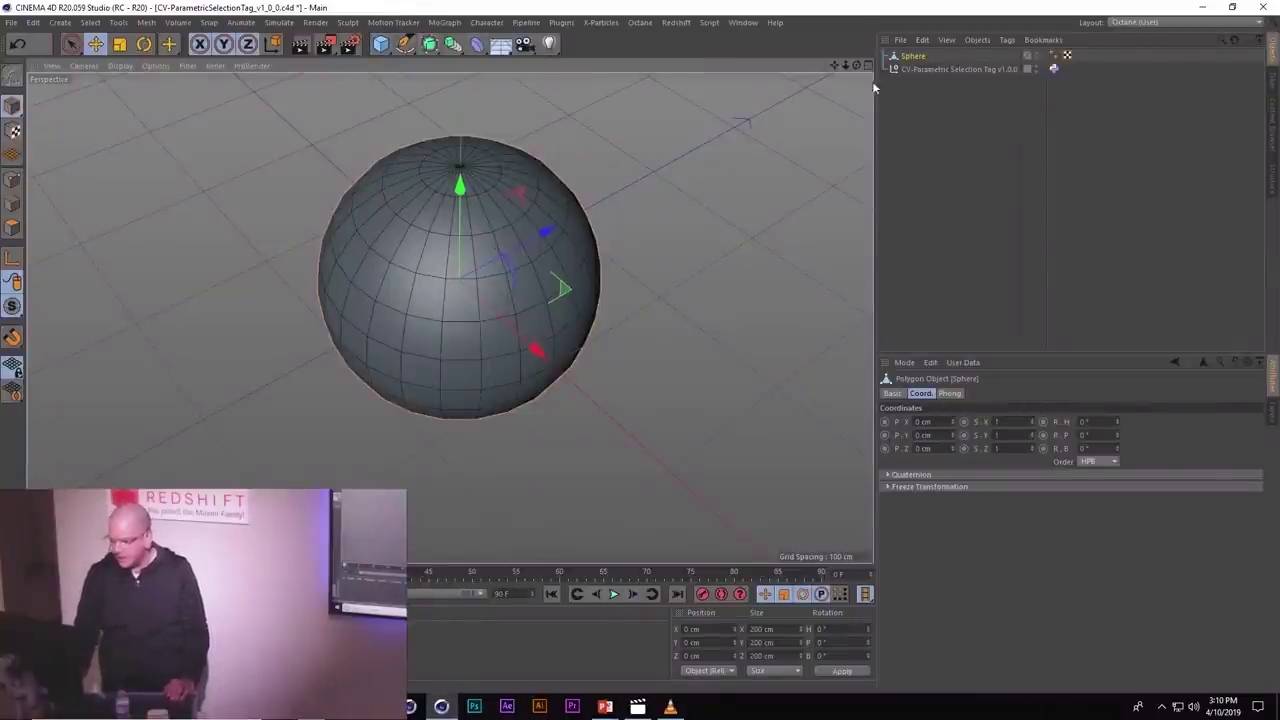
pyautogui.press('9')
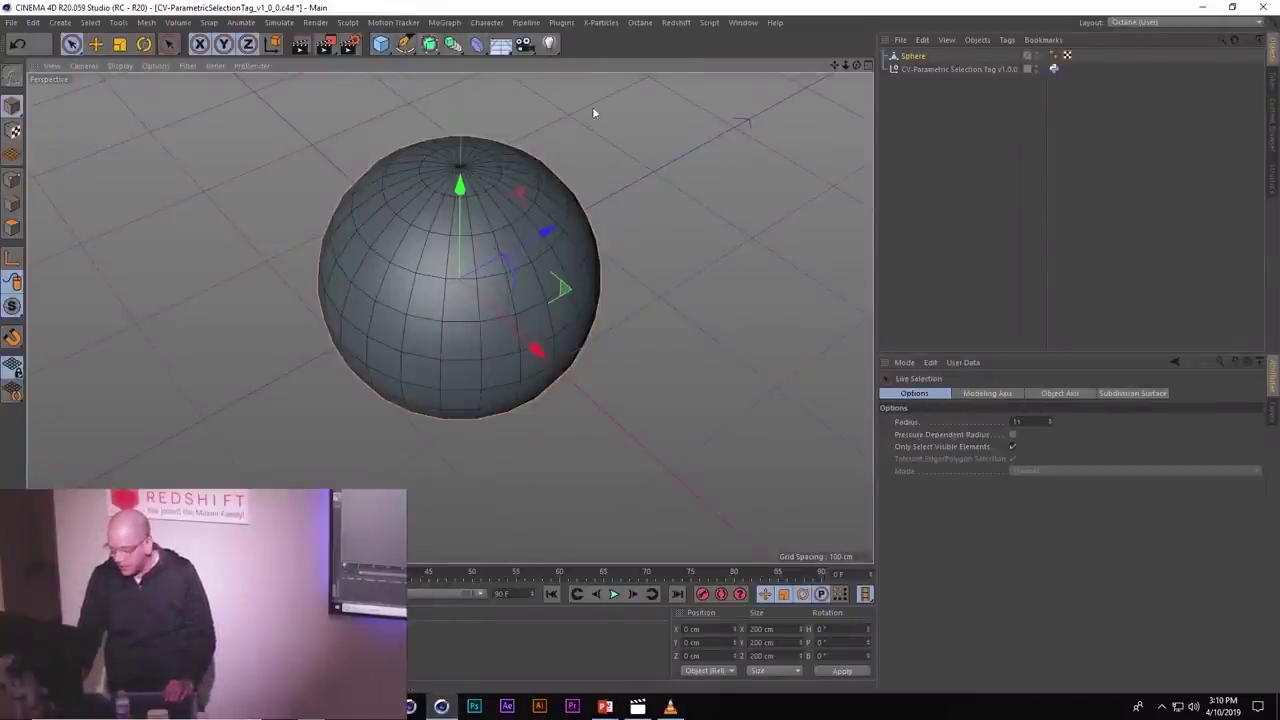
pyautogui.click(165, 65)
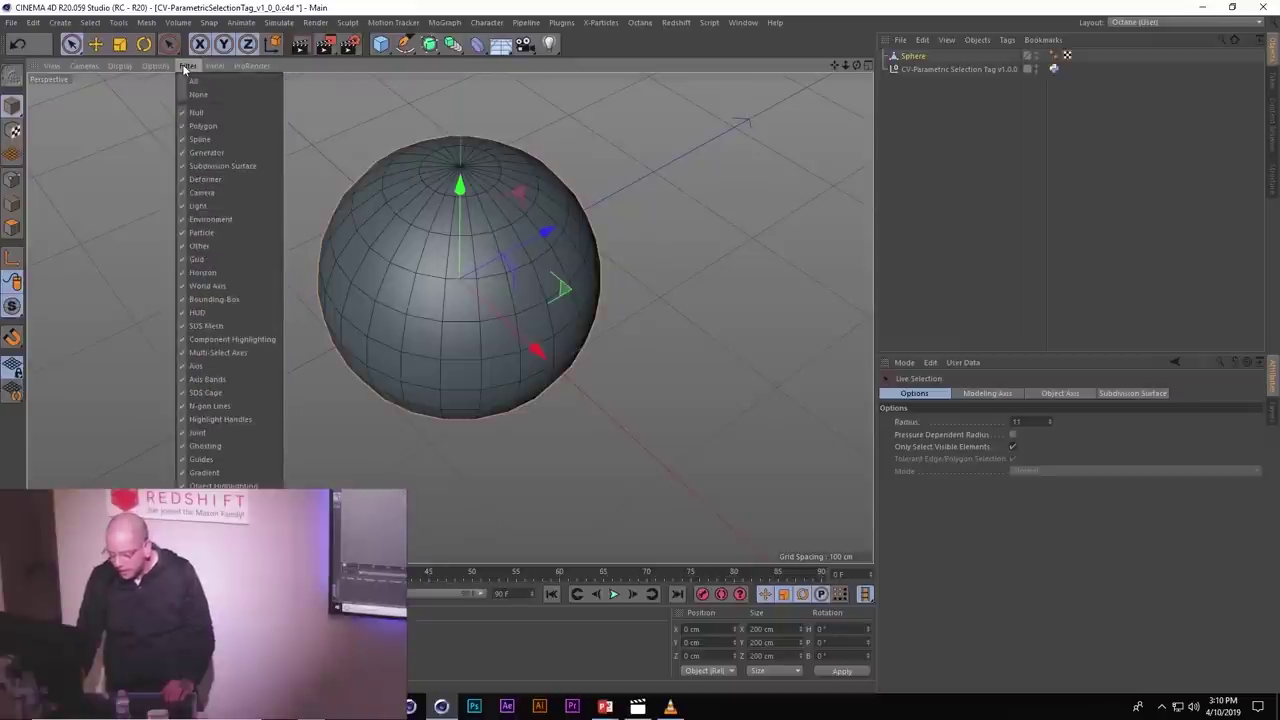
pyautogui.click(12, 228)
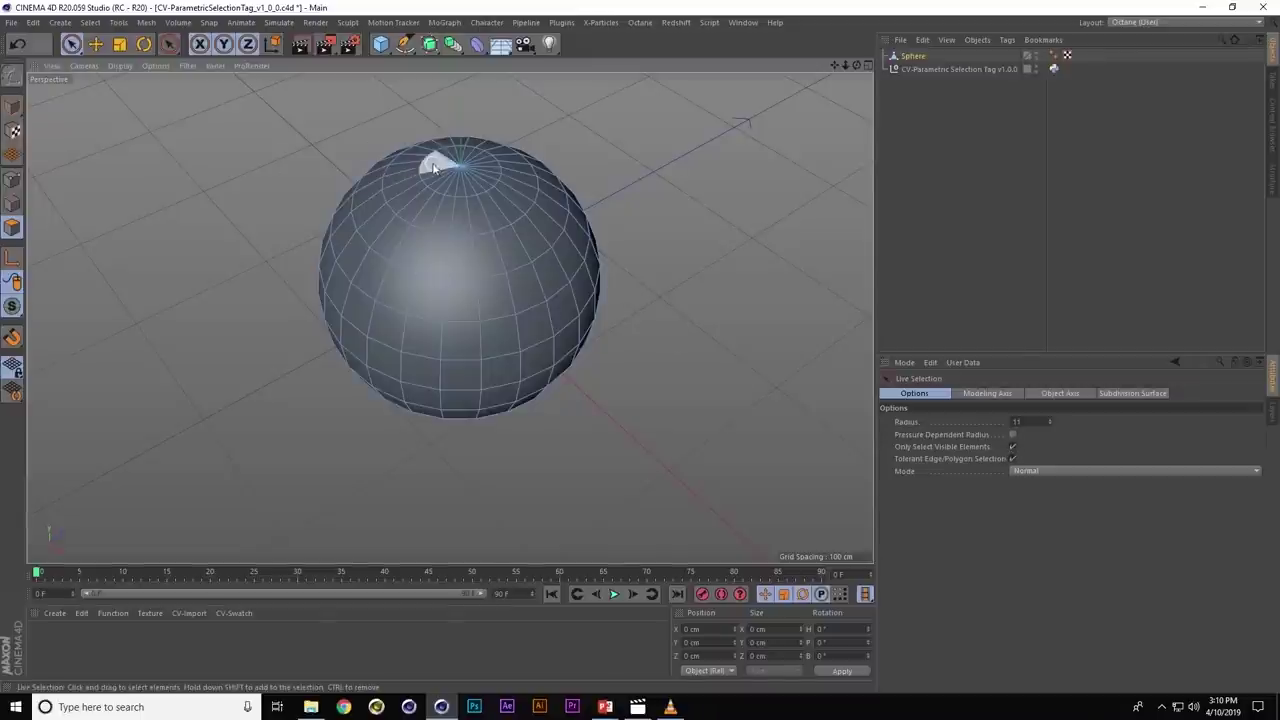
# - Paint test polygon selections on the sphere's poles and sides, then clear the selection
pyautogui.moveTo(452, 164)
pyautogui.mouseDown()
pyautogui.moveTo(578, 275)
pyautogui.moveTo(729, 194)
pyautogui.moveTo(696, 224)
pyautogui.moveTo(485, 205)
pyautogui.moveTo(486, 228)
pyautogui.moveTo(492, 176)
pyautogui.moveTo(500, 350)
pyautogui.moveTo(480, 428)
pyautogui.moveTo(474, 286)
pyautogui.moveTo(463, 289)
pyautogui.mouseUp()
pyautogui.moveTo(486, 372); pyautogui.dragTo(468, 386)
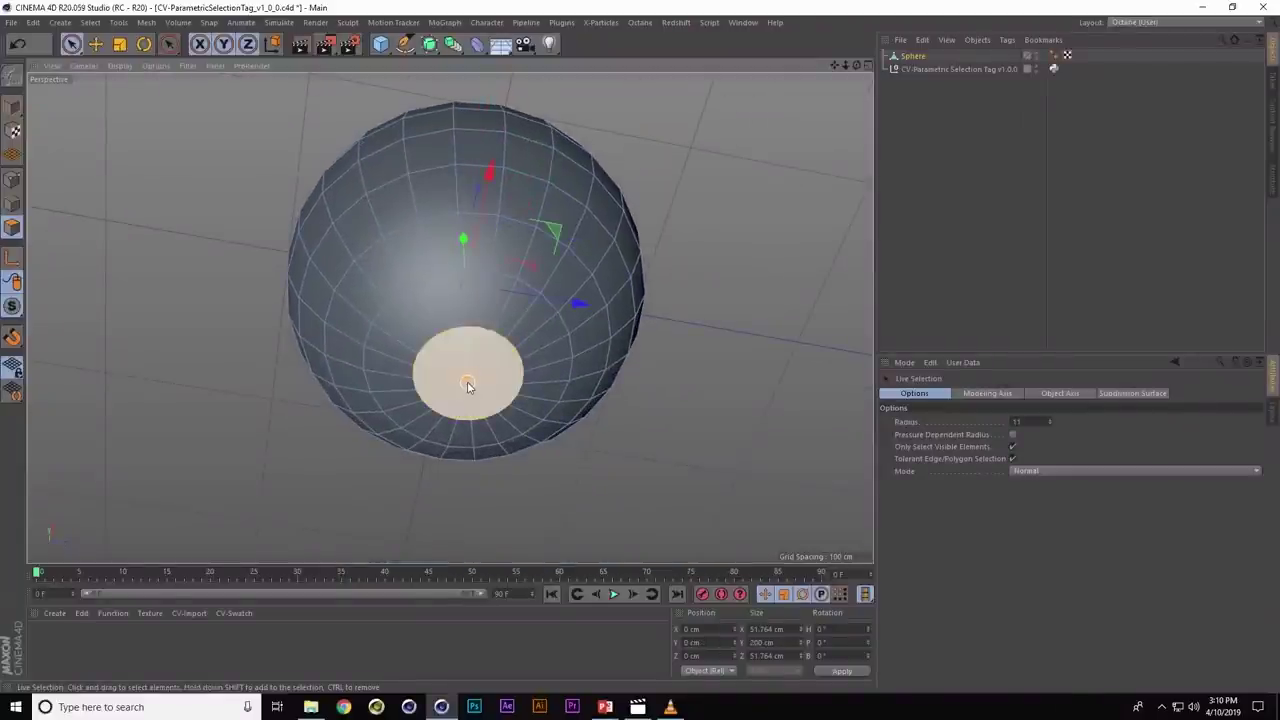
pyautogui.moveTo(481, 307)
pyautogui.mouseDown()
pyautogui.moveTo(480, 214)
pyautogui.moveTo(531, 357)
pyautogui.moveTo(492, 207)
pyautogui.moveTo(514, 300)
pyautogui.moveTo(480, 294)
pyautogui.moveTo(517, 360)
pyautogui.moveTo(493, 288)
pyautogui.moveTo(540, 357)
pyautogui.mouseUp()
pyautogui.scroll(3, 540, 357)
pyautogui.click(588, 354)
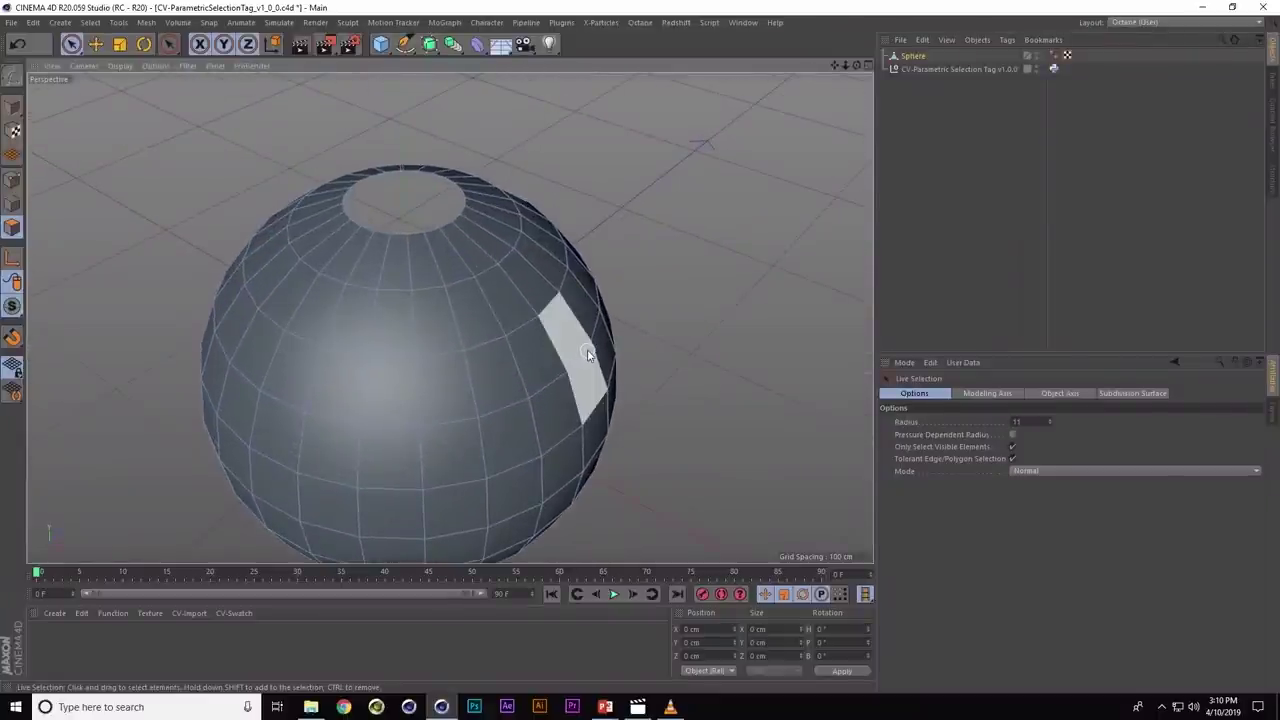
pyautogui.moveTo(588, 354)
pyautogui.keyDown('alt'); pyautogui.mouseDown()
pyautogui.moveTo(594, 277)
pyautogui.moveTo(603, 331)
pyautogui.moveTo(520, 348)
pyautogui.moveTo(555, 309)
pyautogui.mouseUp(); pyautogui.keyUp('alt')
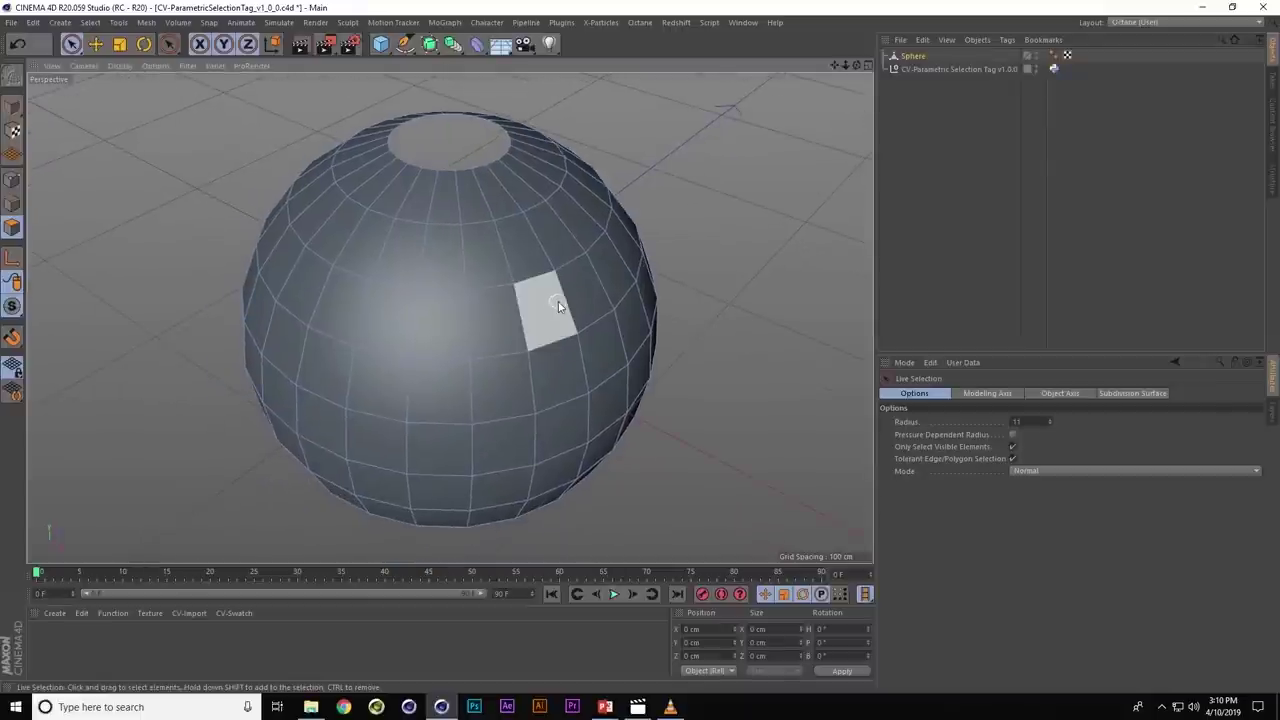
pyautogui.click(808, 260)
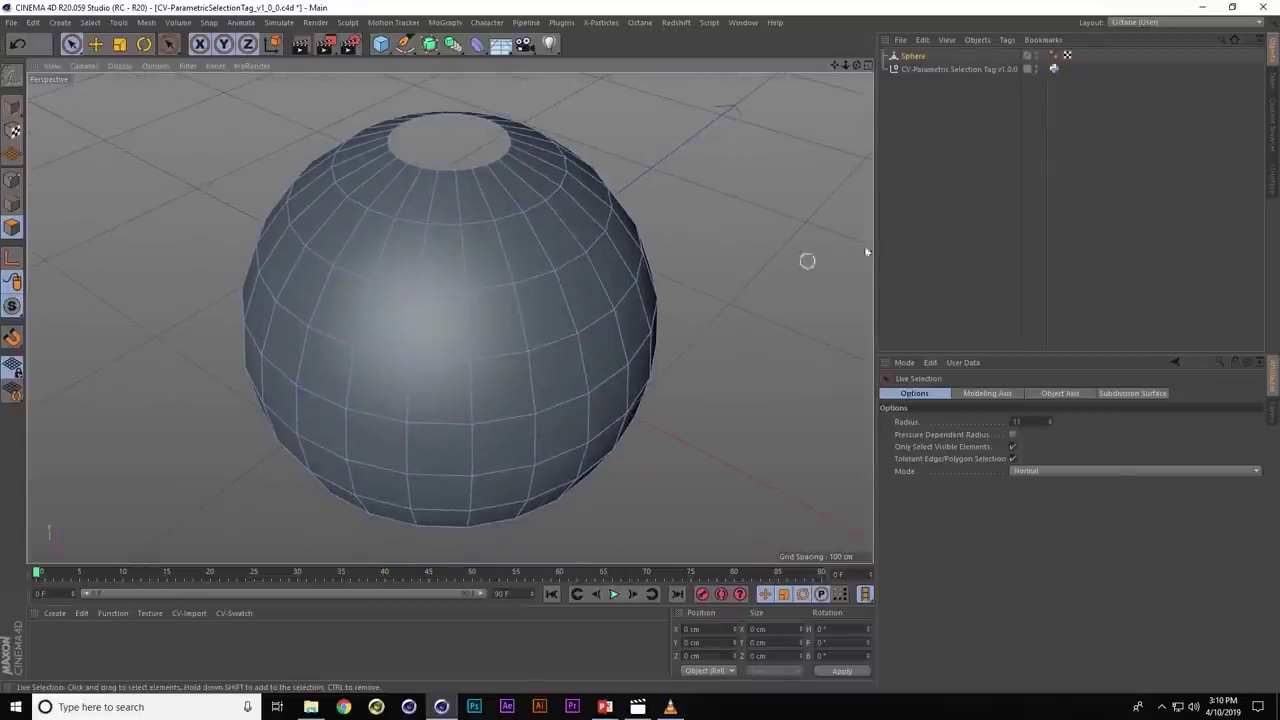
pyautogui.click(1053, 70)
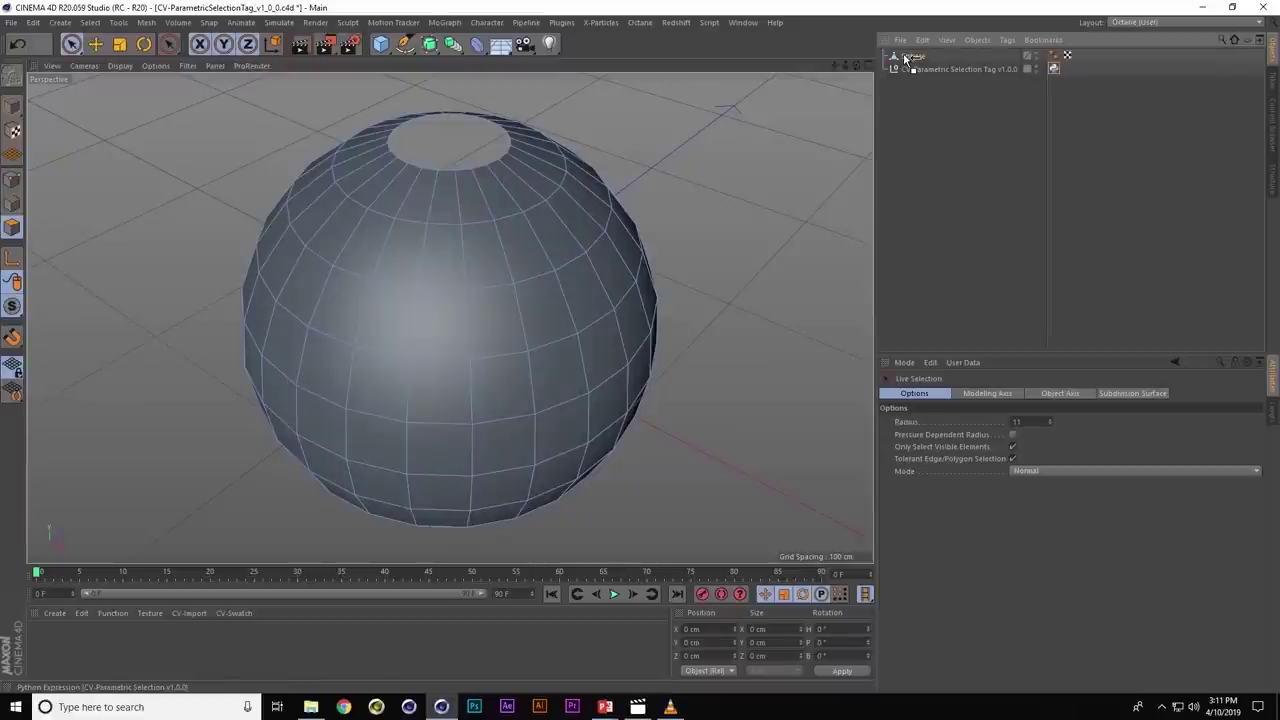
# - Attach the parametric selection tag to the Sphere, enable backface culling, and delete the leftover CV-Parametric object
pyautogui.moveTo(903, 55); pyautogui.dragTo(903, 57)
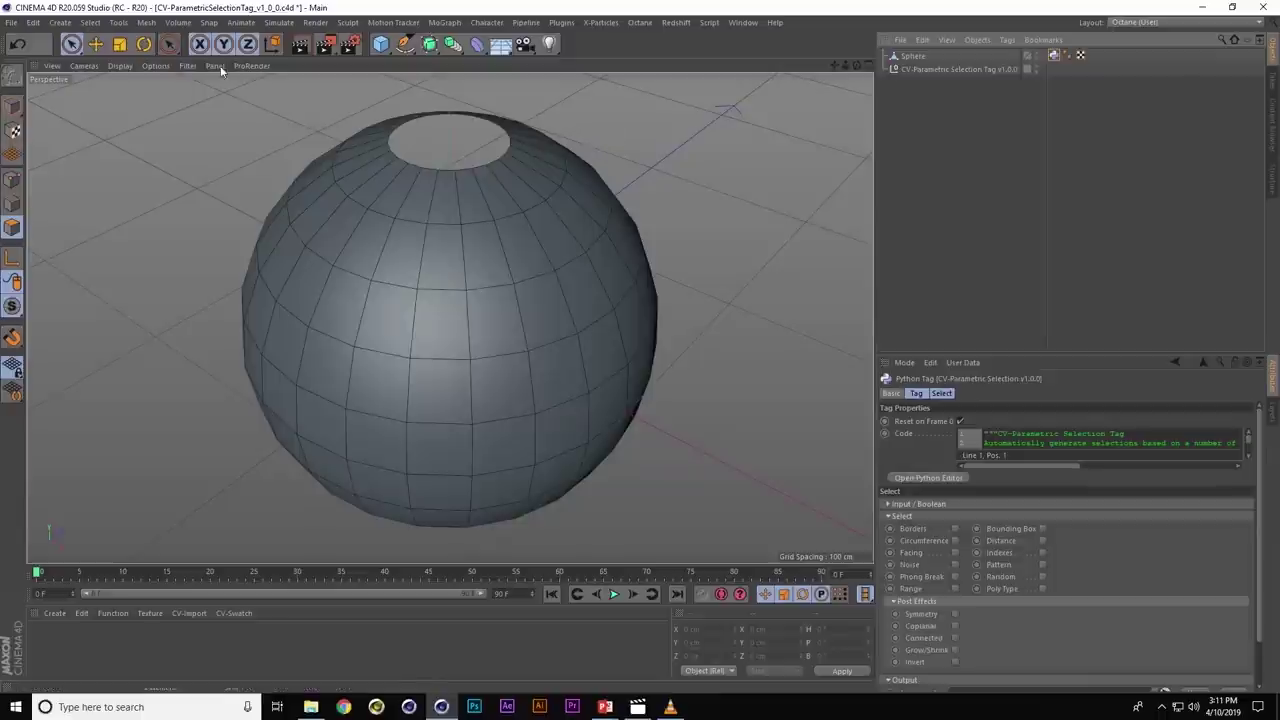
pyautogui.click(170, 66)
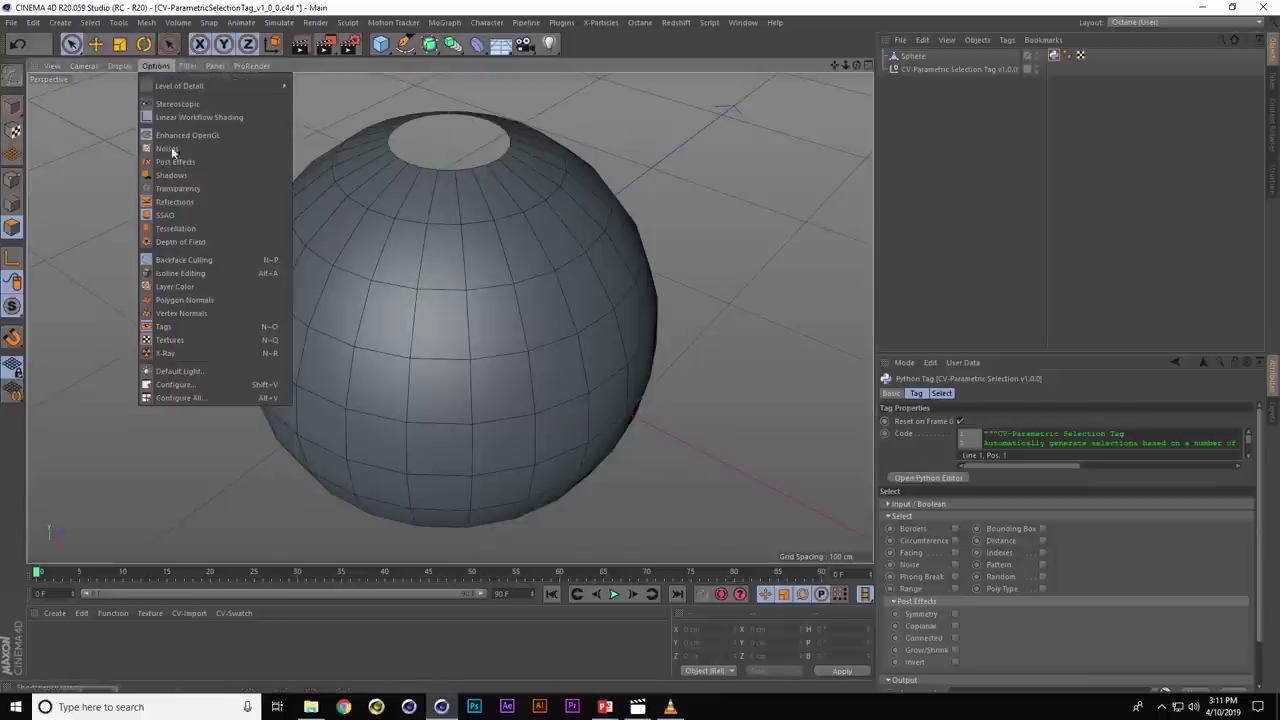
pyautogui.click(206, 262)
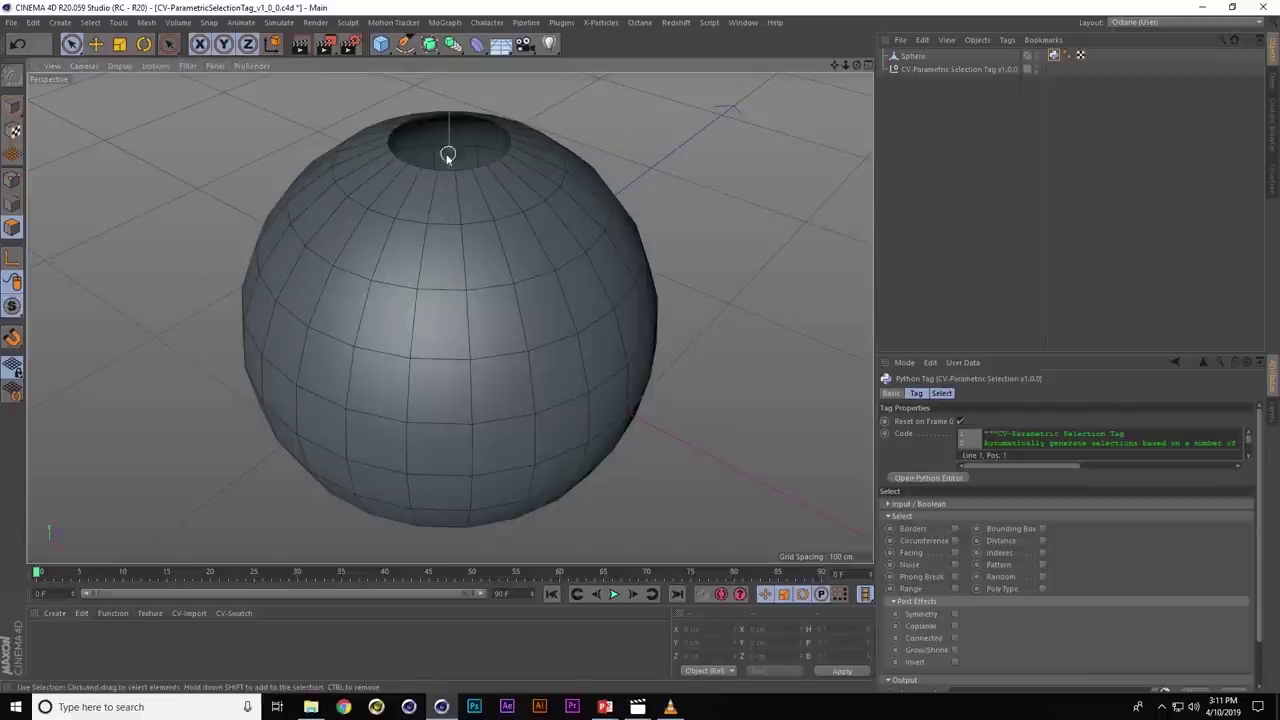
pyautogui.click(918, 69)
pyautogui.press('Delete')
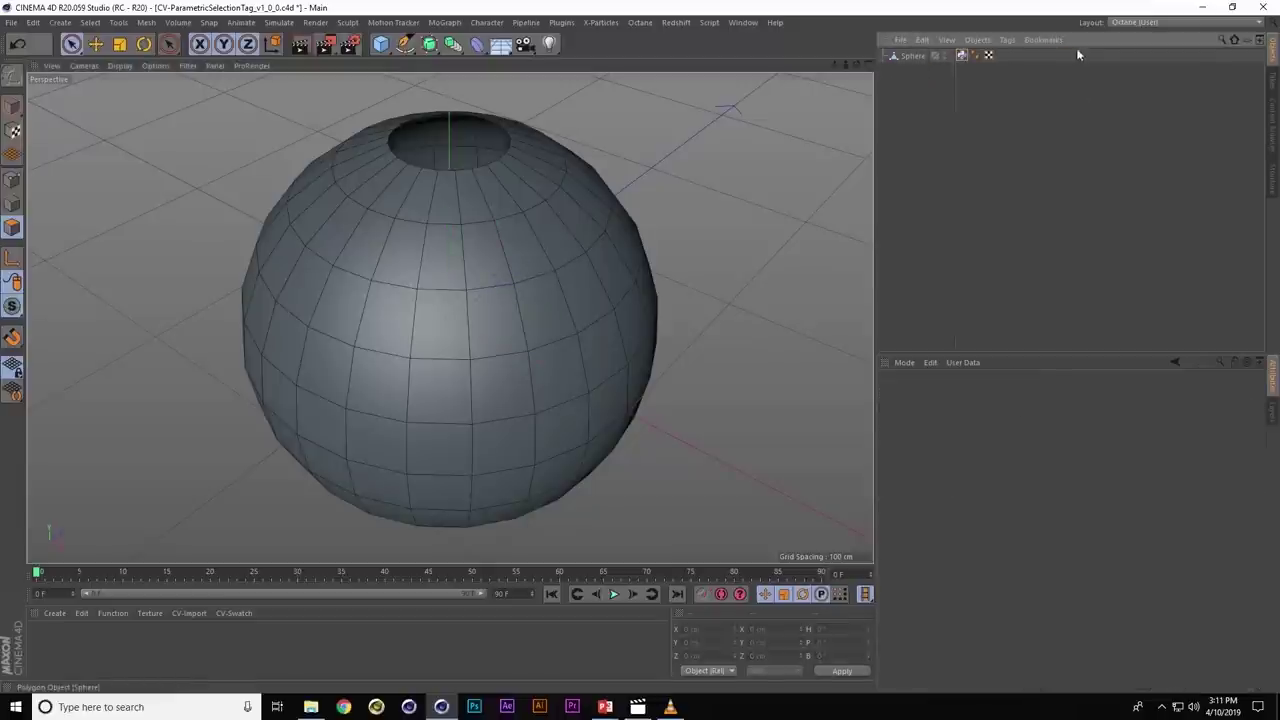
# - Output the tag's selection to a new Parametric polygon selection tag
pyautogui.click(962, 55)
pyautogui.scroll(-2, 988, 613)
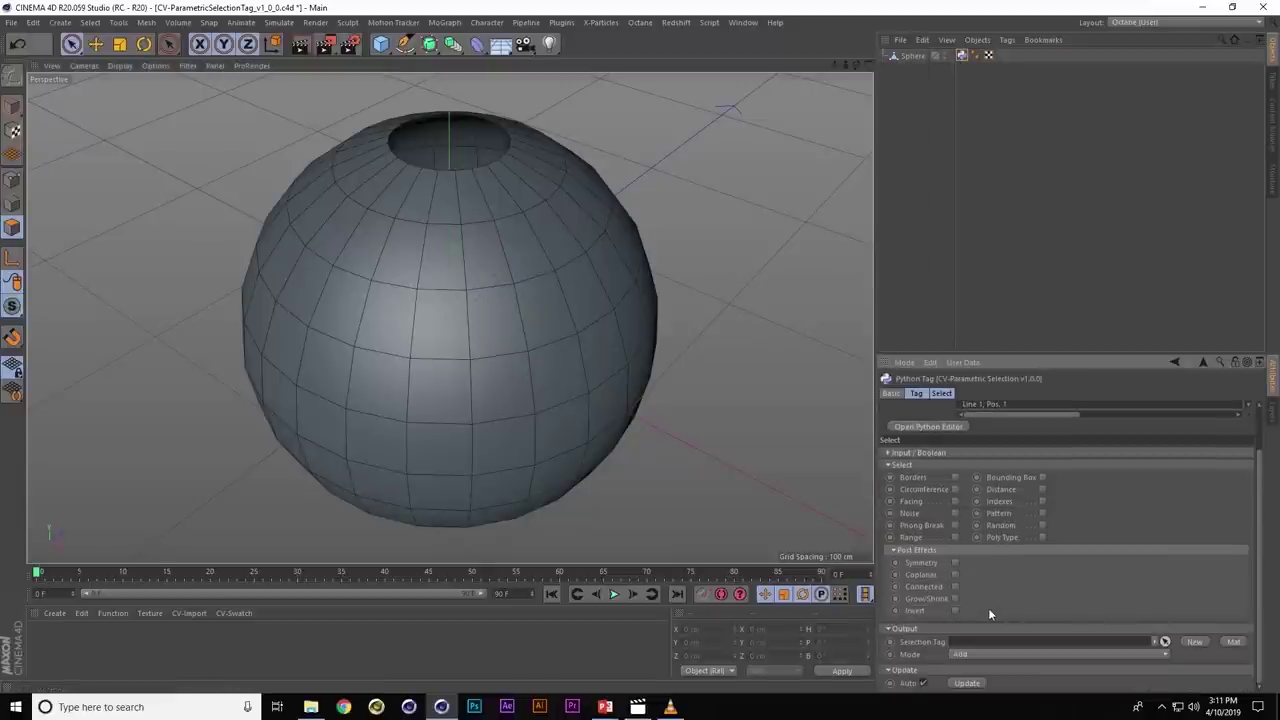
pyautogui.click(1199, 642)
pyautogui.click(976, 56)
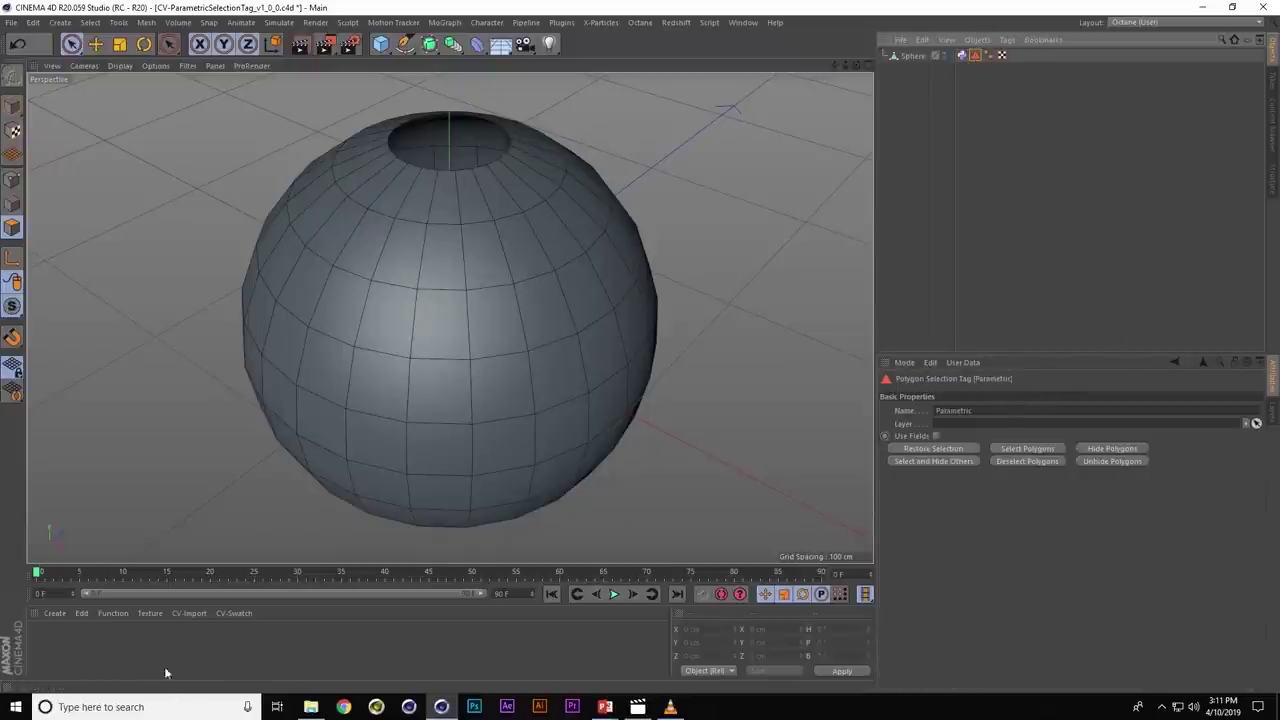
# - Create material Mat and apply it to the Sphere, restricted to the Parametric selection
pyautogui.doubleClick(50, 635)
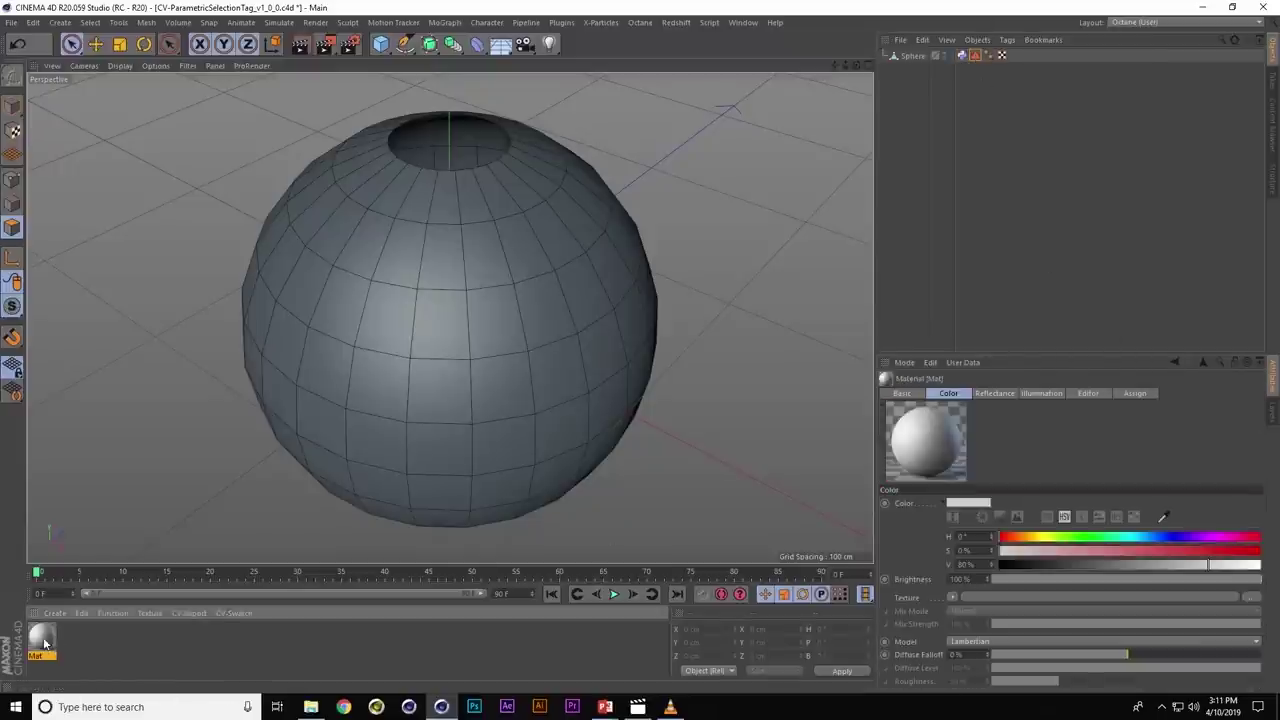
pyautogui.moveTo(910, 62); pyautogui.dragTo(906, 55)
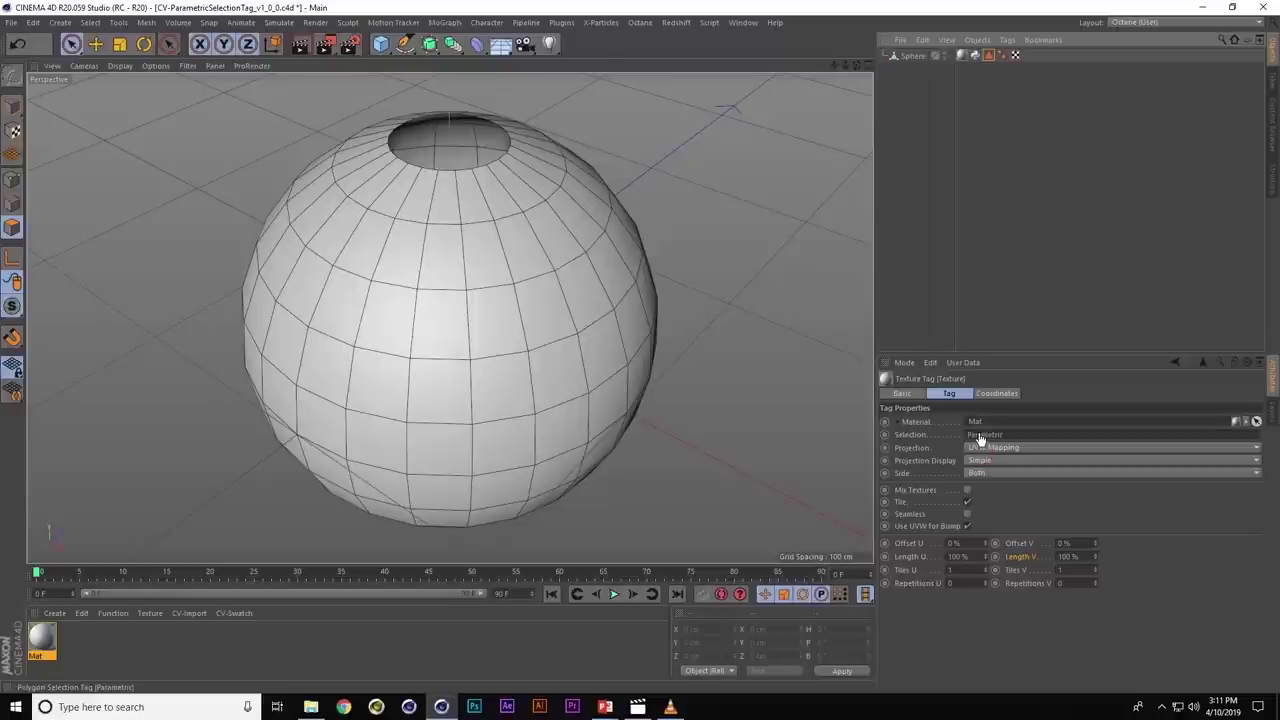
pyautogui.moveTo(980, 438); pyautogui.dragTo(980, 437)
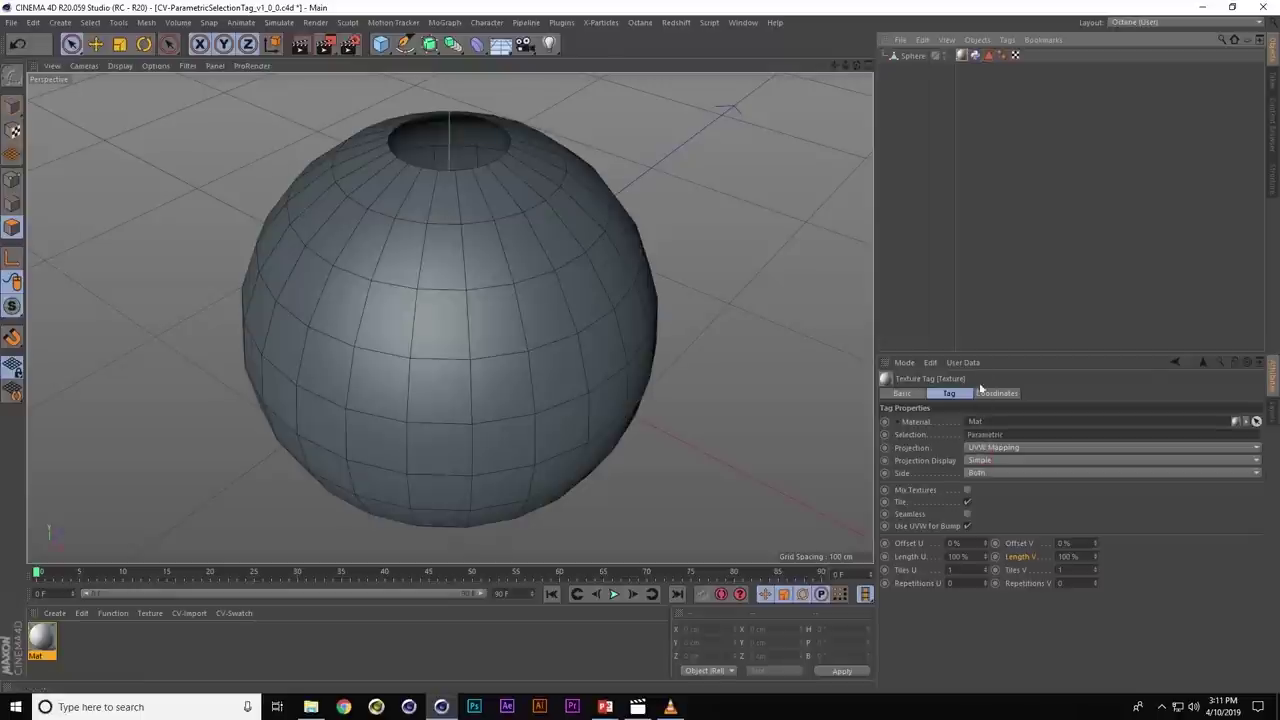
pyautogui.click(973, 55)
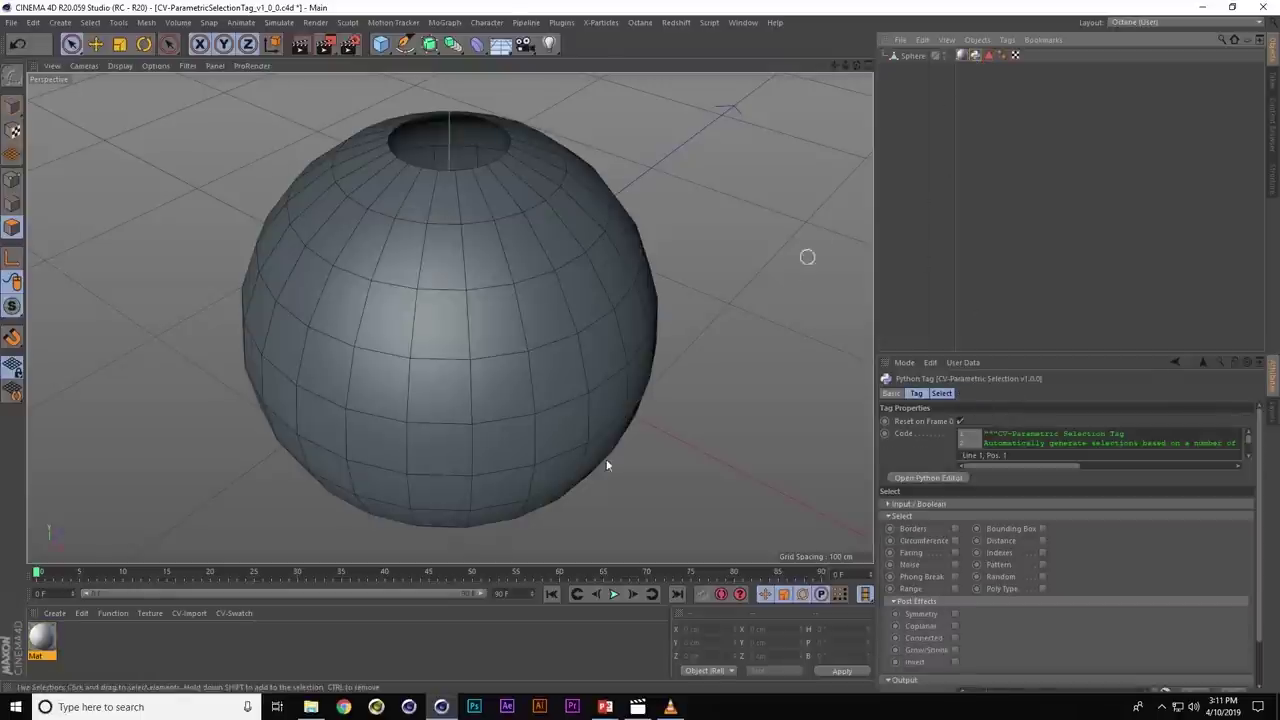
# - Disable Color and Reflectance on Mat and enable a light-blue Luminance
pyautogui.doubleClick(42, 637)
pyautogui.click(268, 230)
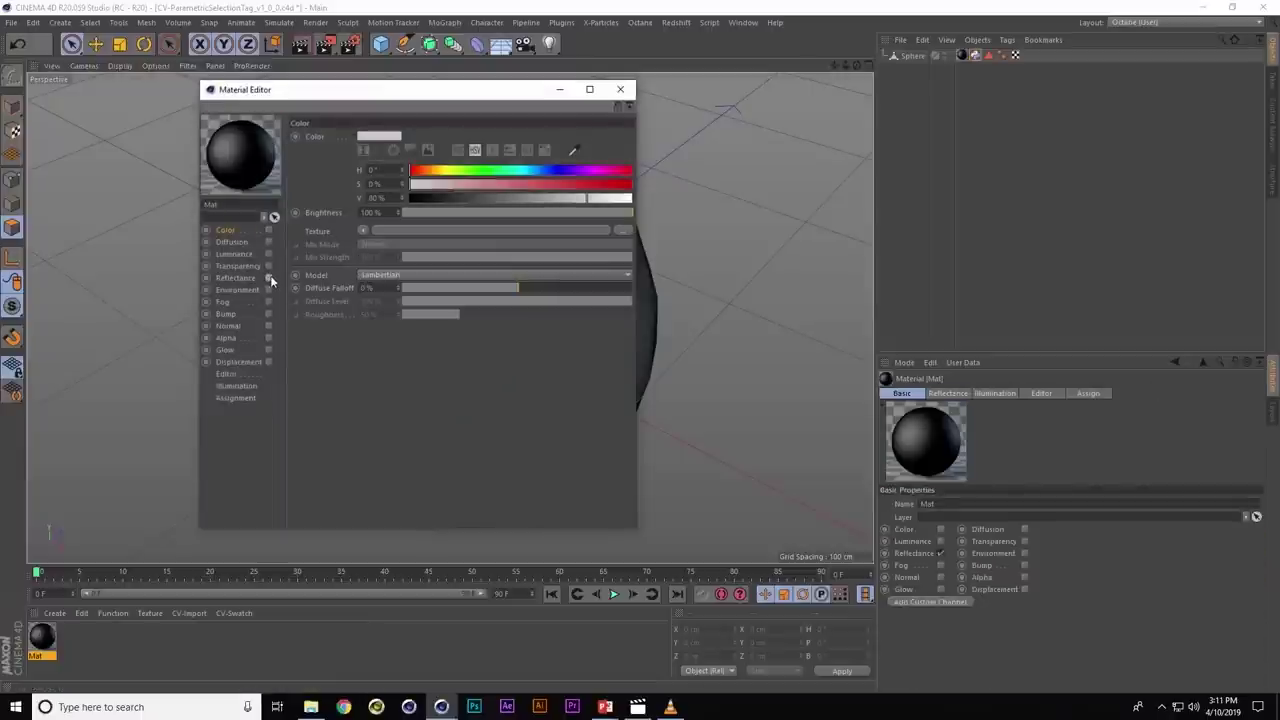
pyautogui.click(270, 276)
pyautogui.click(268, 253)
pyautogui.moveTo(517, 172); pyautogui.dragTo(531, 171)
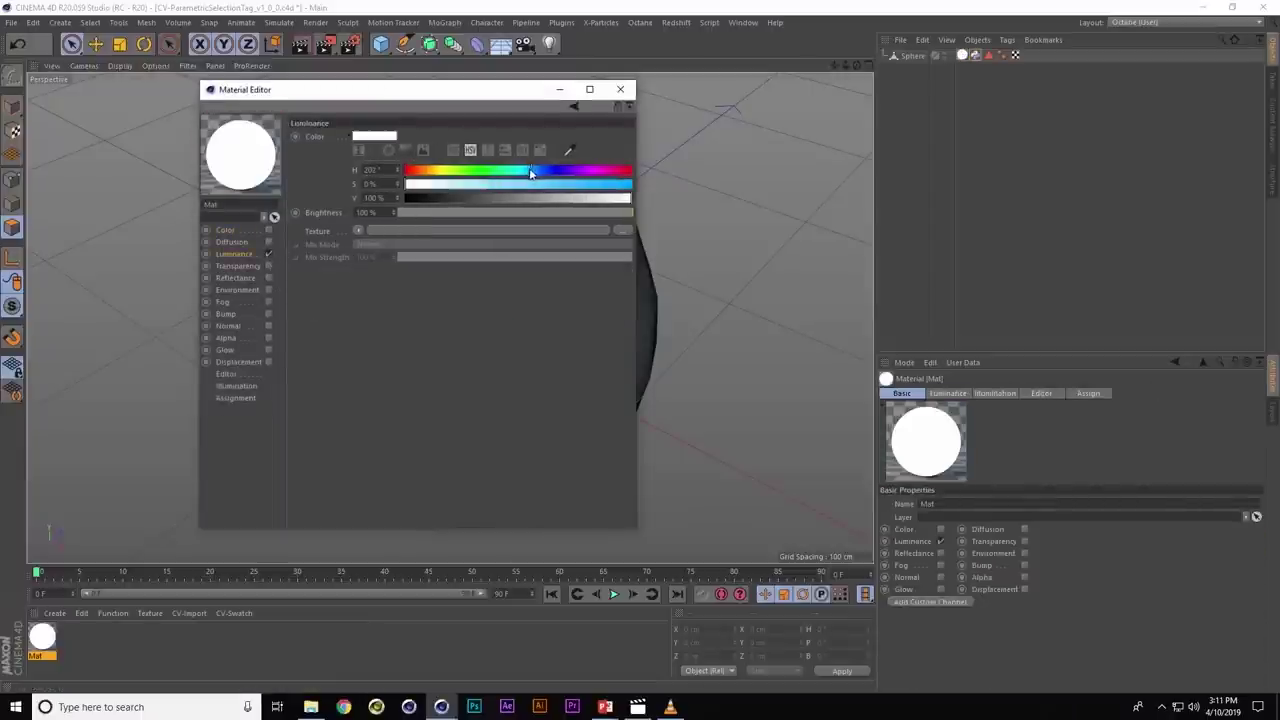
pyautogui.click(548, 185)
pyautogui.click(620, 89)
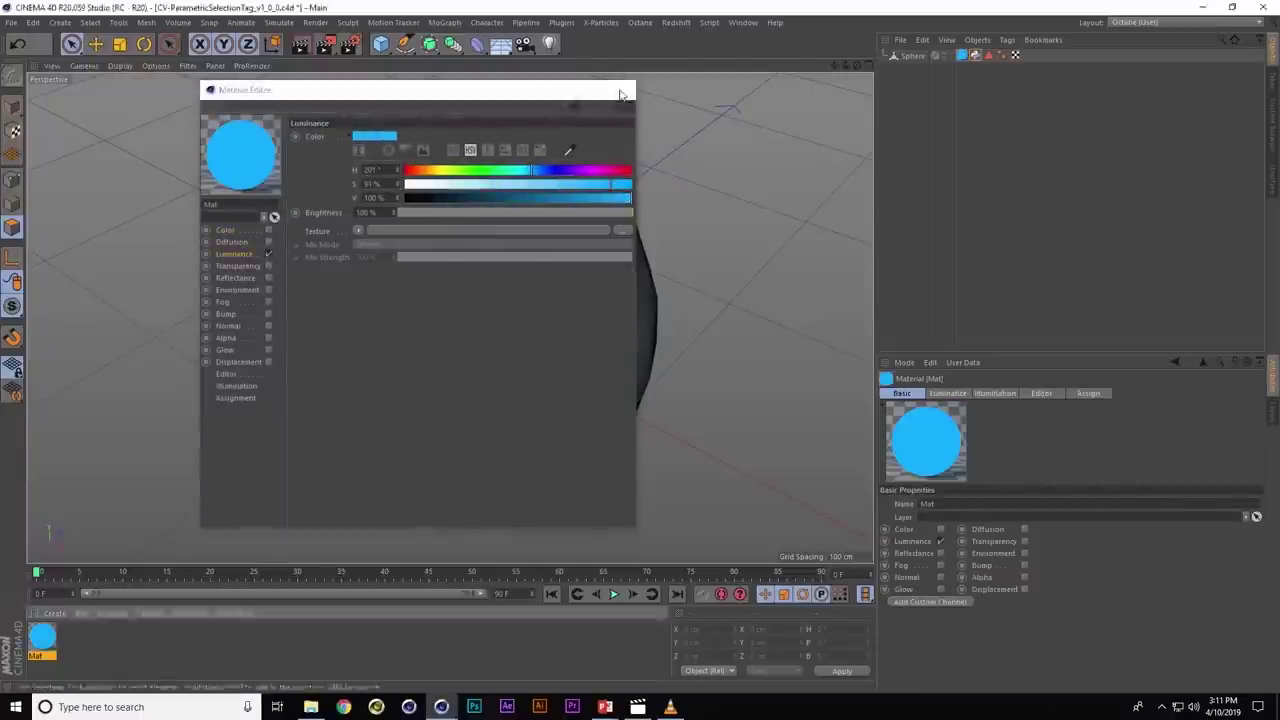
# - Review the Sphere's texture tag and parametric selection tag settings
pyautogui.click(961, 55)
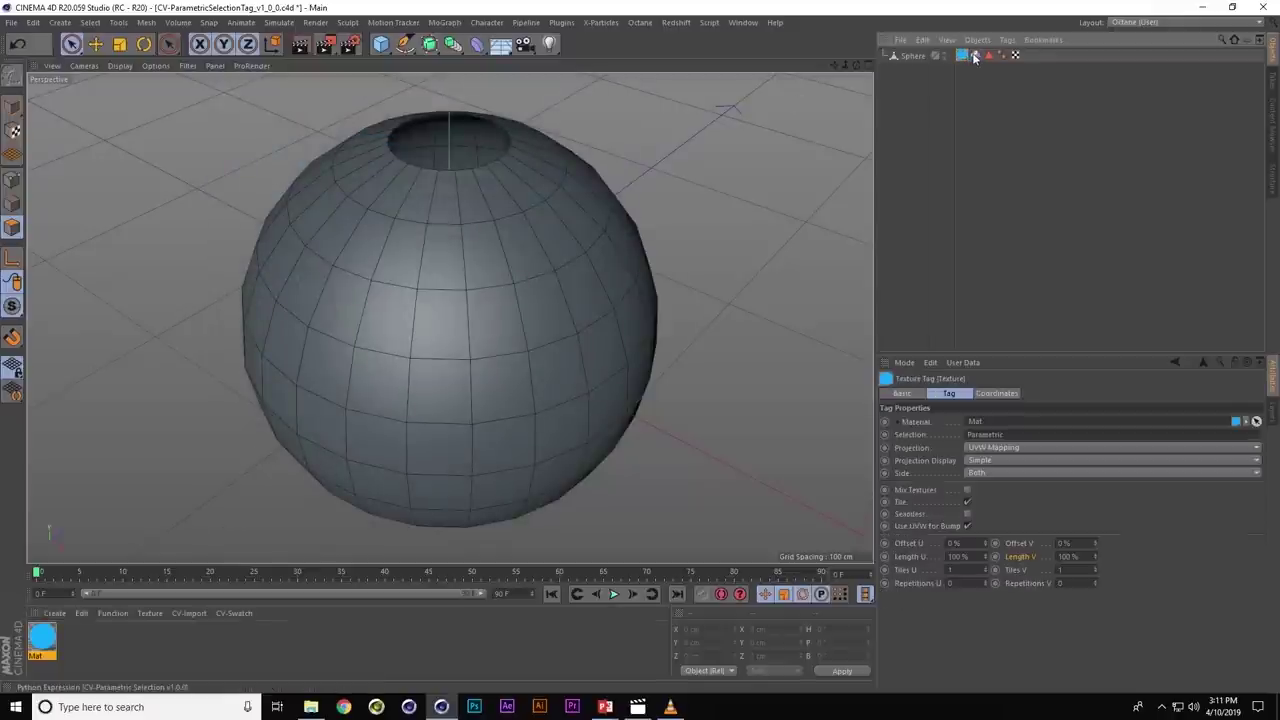
pyautogui.click(975, 55)
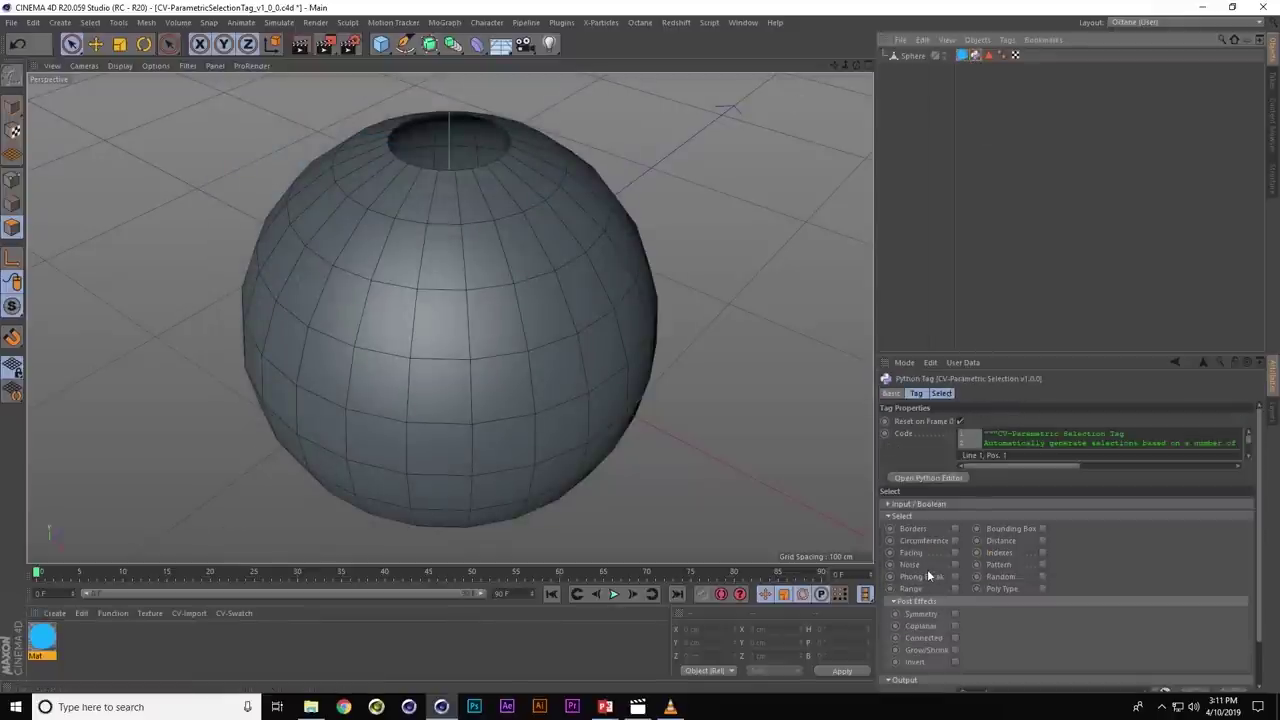
pyautogui.scroll(-1, 927, 569)
pyautogui.scroll(1, 940, 570)
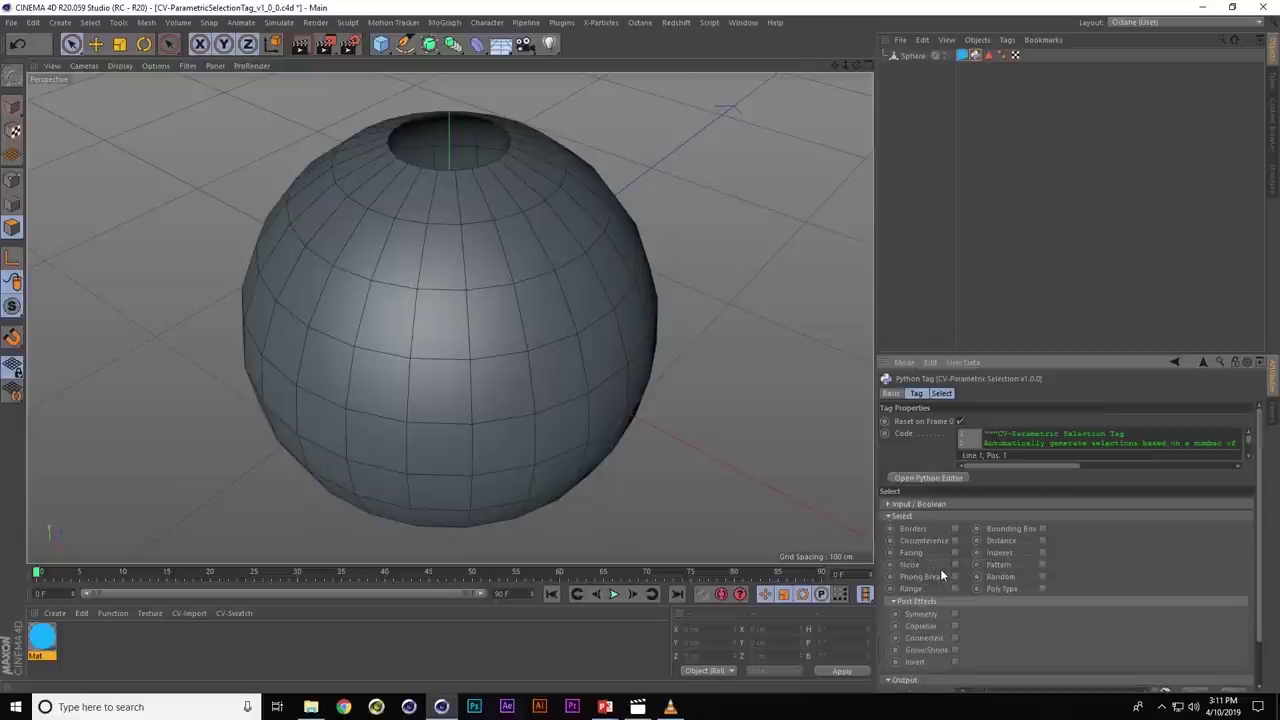
pyautogui.scroll(-1, 940, 568)
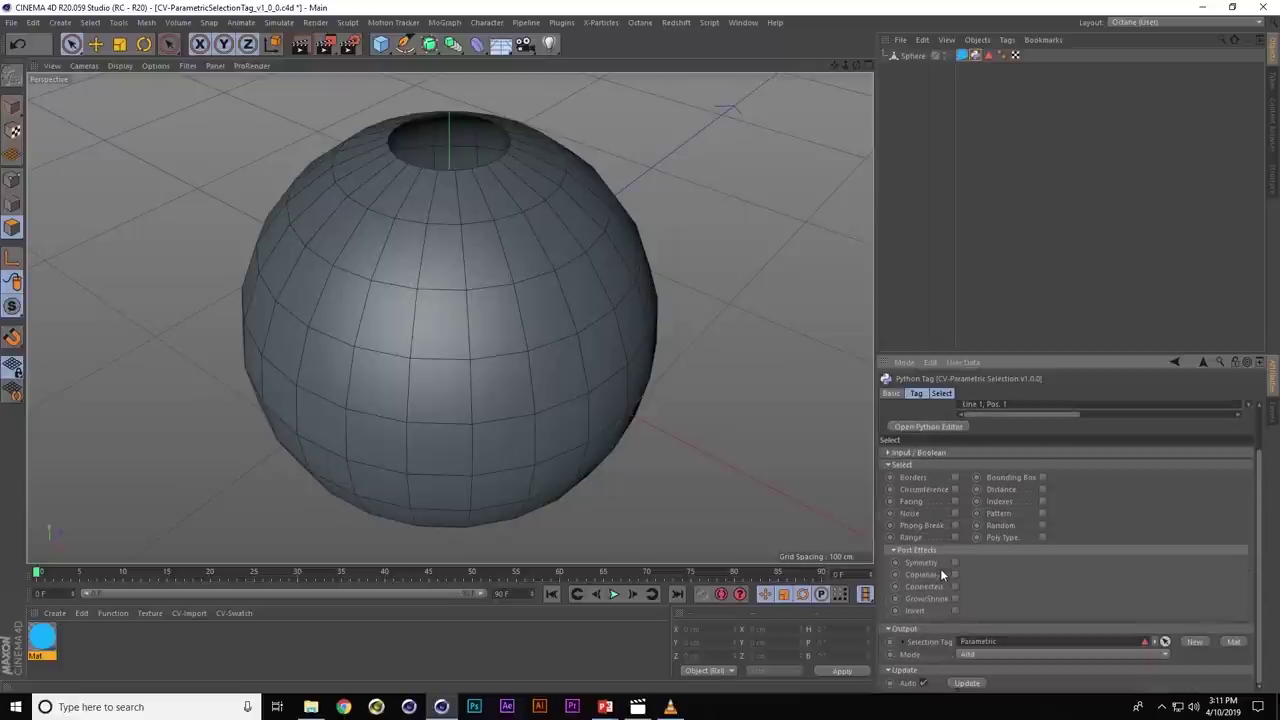
# - Enable Noise selection on the sphere's parametric tag and drag the Noise Bias to 45%
pyautogui.click(955, 513)
pyautogui.moveTo(640, 350)
pyautogui.keyDown('alt'); pyautogui.mouseDown()
pyautogui.moveTo(563, 322)
pyautogui.moveTo(571, 337)
pyautogui.moveTo(566, 306)
pyautogui.mouseUp(); pyautogui.keyUp('alt')
pyautogui.scroll(-3, 531, 329)
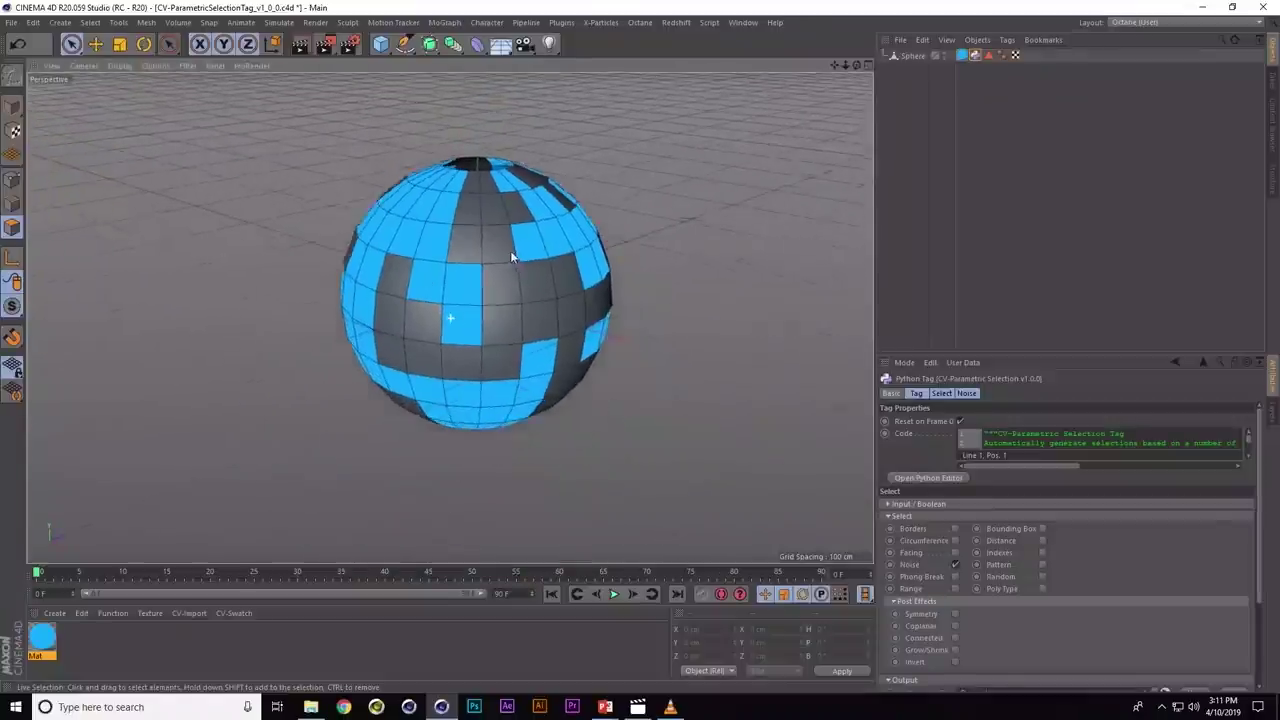
pyautogui.keyDown('alt'); pyautogui.moveTo(511, 258); pyautogui.dragTo(670, 265); pyautogui.keyUp('alt')
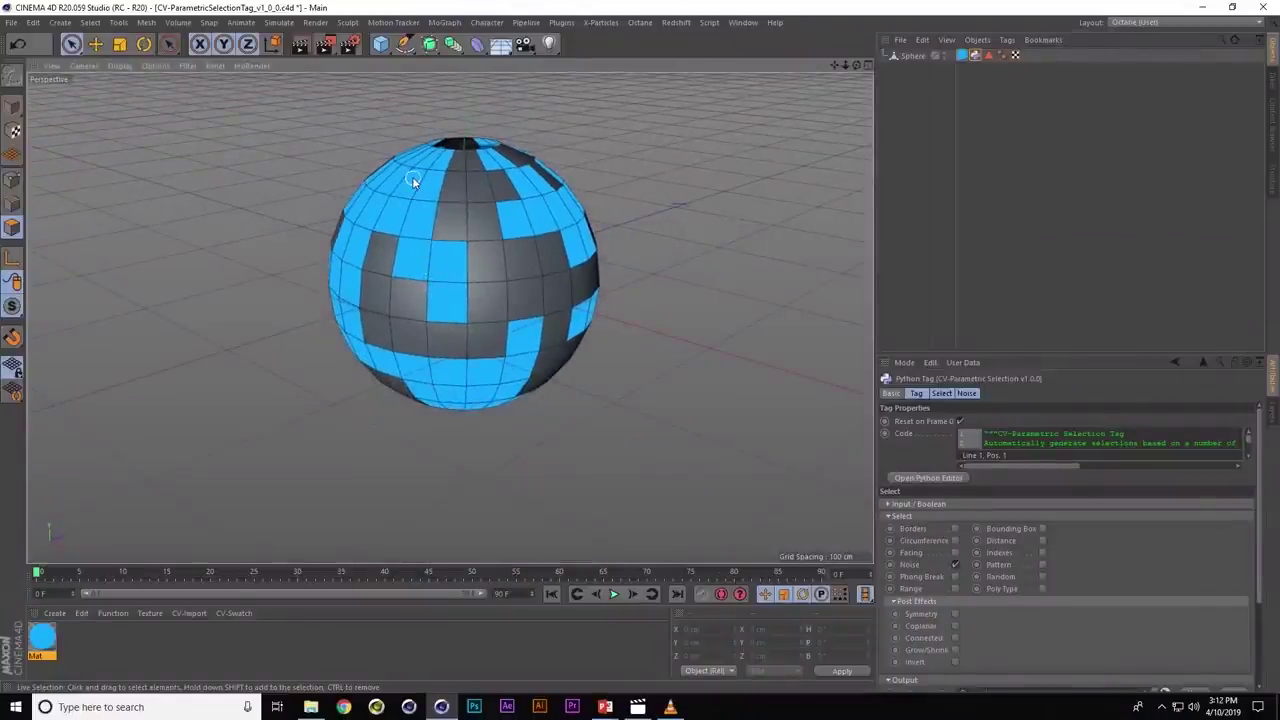
pyautogui.scroll(-3, 1012, 615)
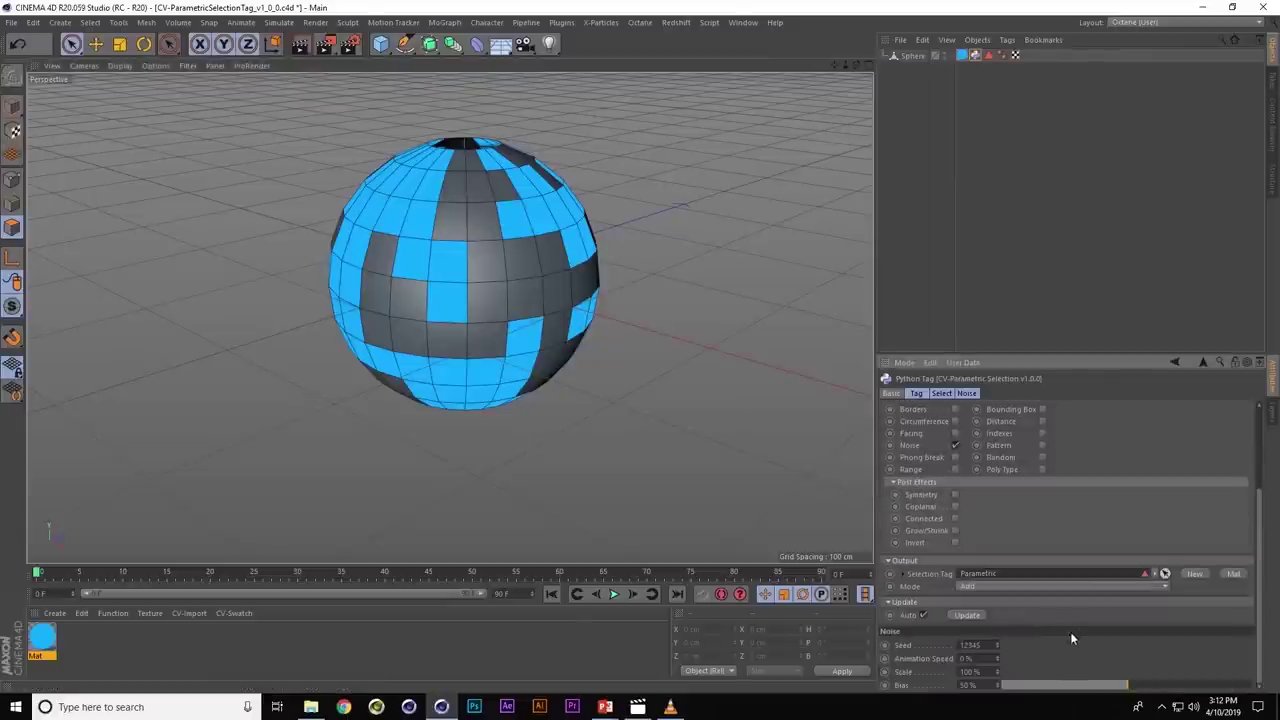
pyautogui.moveTo(1126, 686)
pyautogui.mouseDown()
pyautogui.moveTo(1143, 688)
pyautogui.moveTo(1109, 702)
pyautogui.moveTo(1126, 704)
pyautogui.mouseUp()
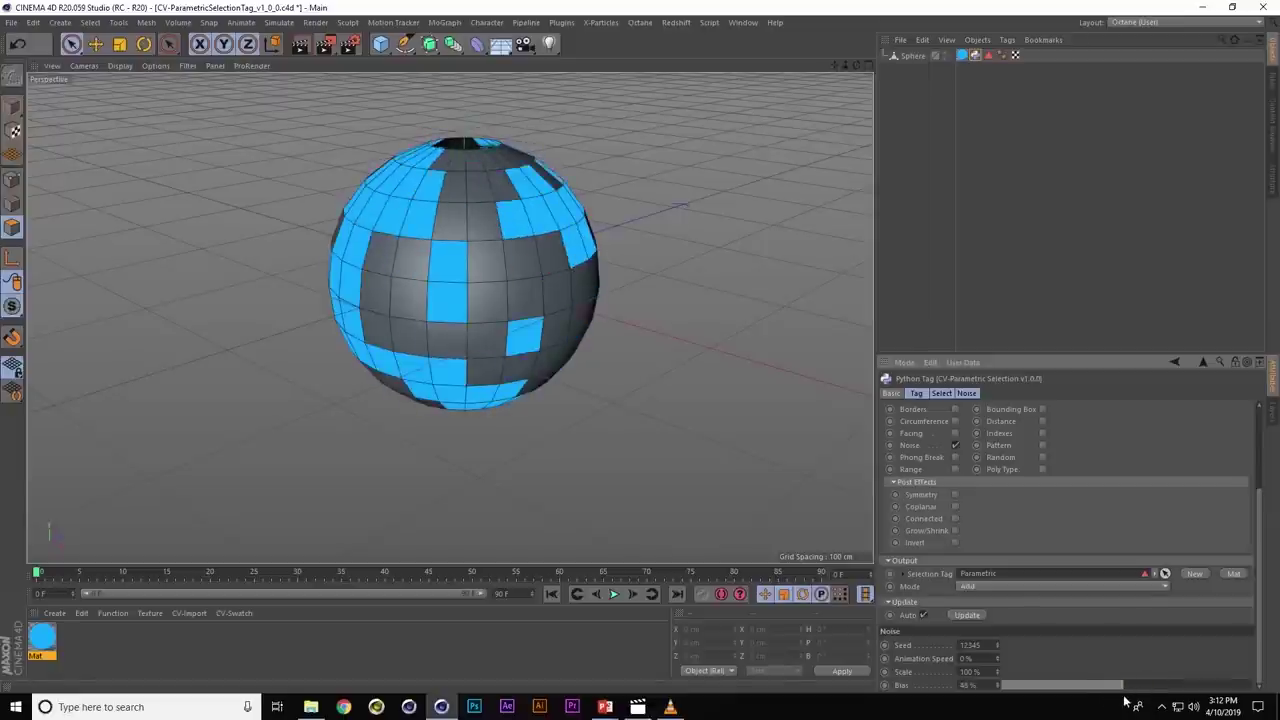
# - Turn on Invert under Post Effects so the opposite scattered panels are selected
pyautogui.click(965, 389)
pyautogui.click(941, 393)
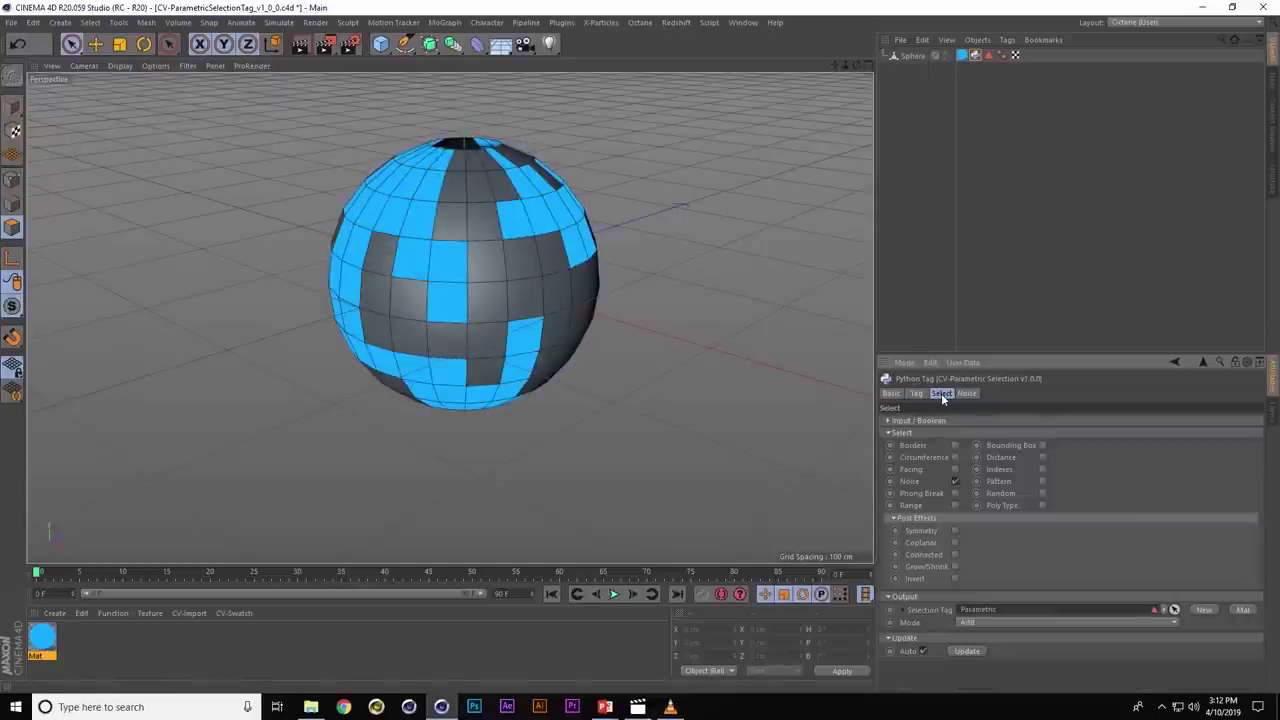
pyautogui.click(925, 421)
pyautogui.click(917, 420)
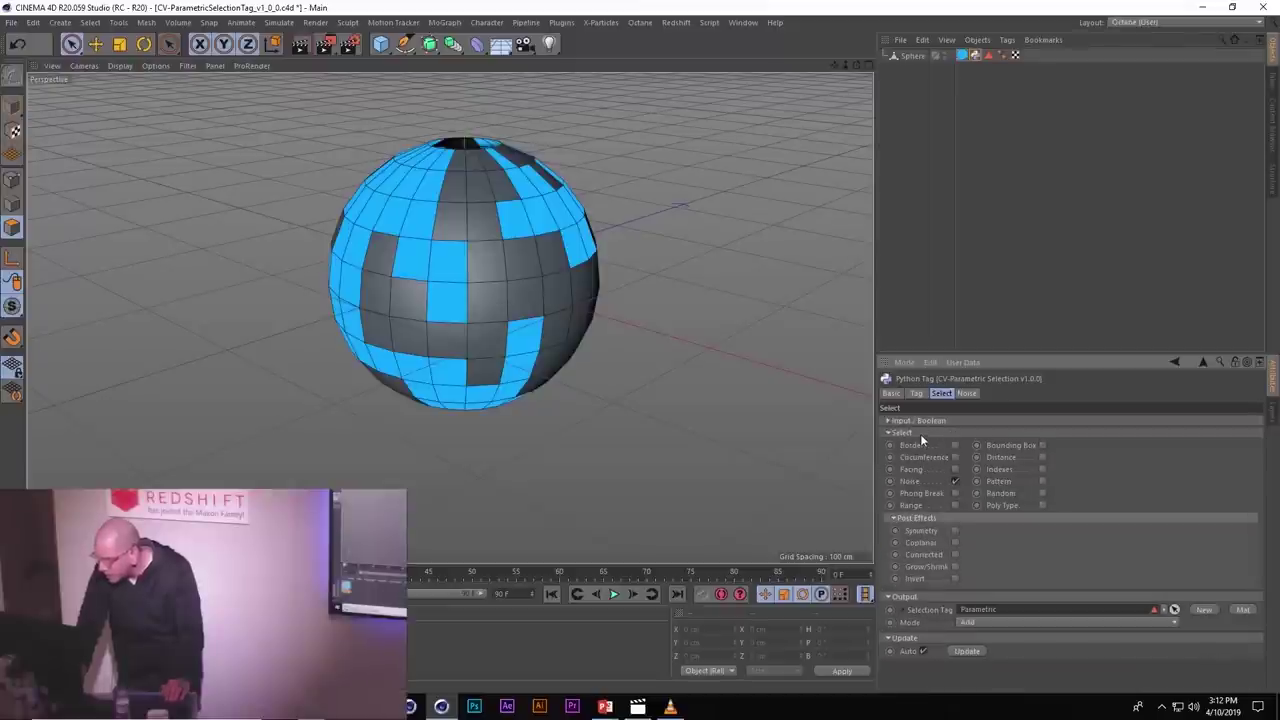
pyautogui.click(954, 578)
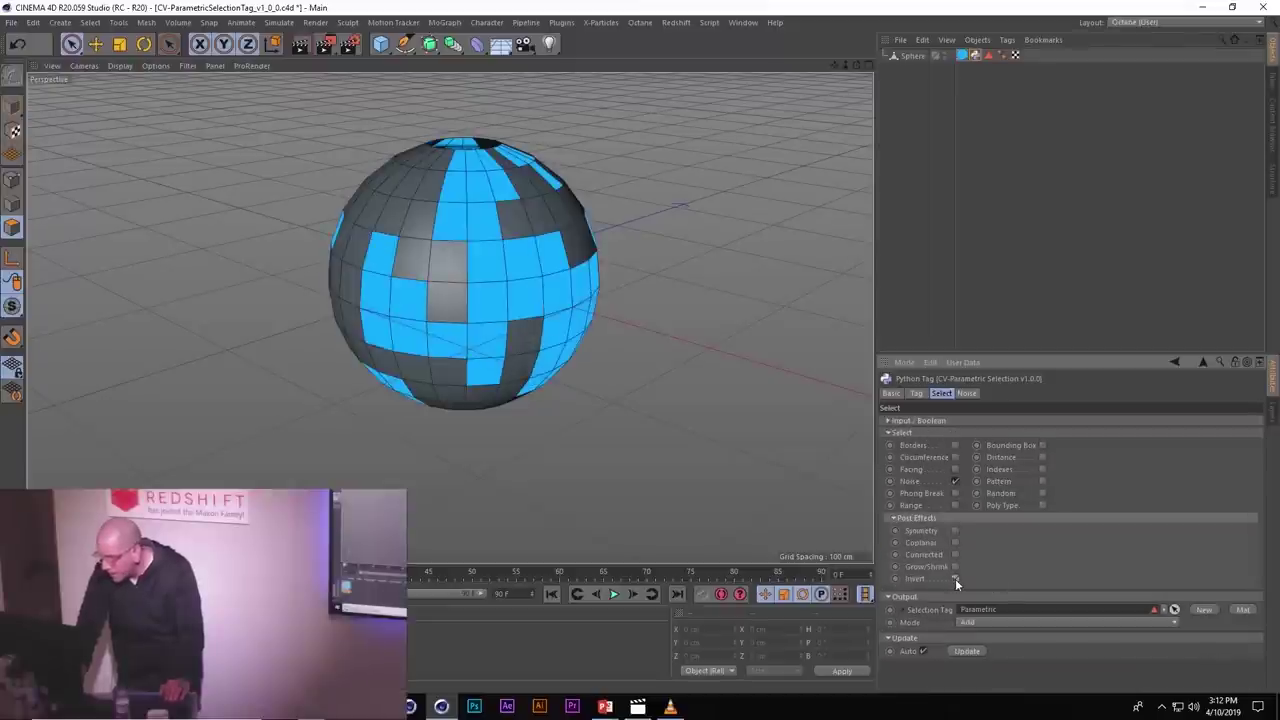
pyautogui.moveTo(573, 340)
pyautogui.keyDown('alt'); pyautogui.mouseDown()
pyautogui.moveTo(695, 321)
pyautogui.moveTo(716, 358)
pyautogui.mouseUp(); pyautogui.keyUp('alt')
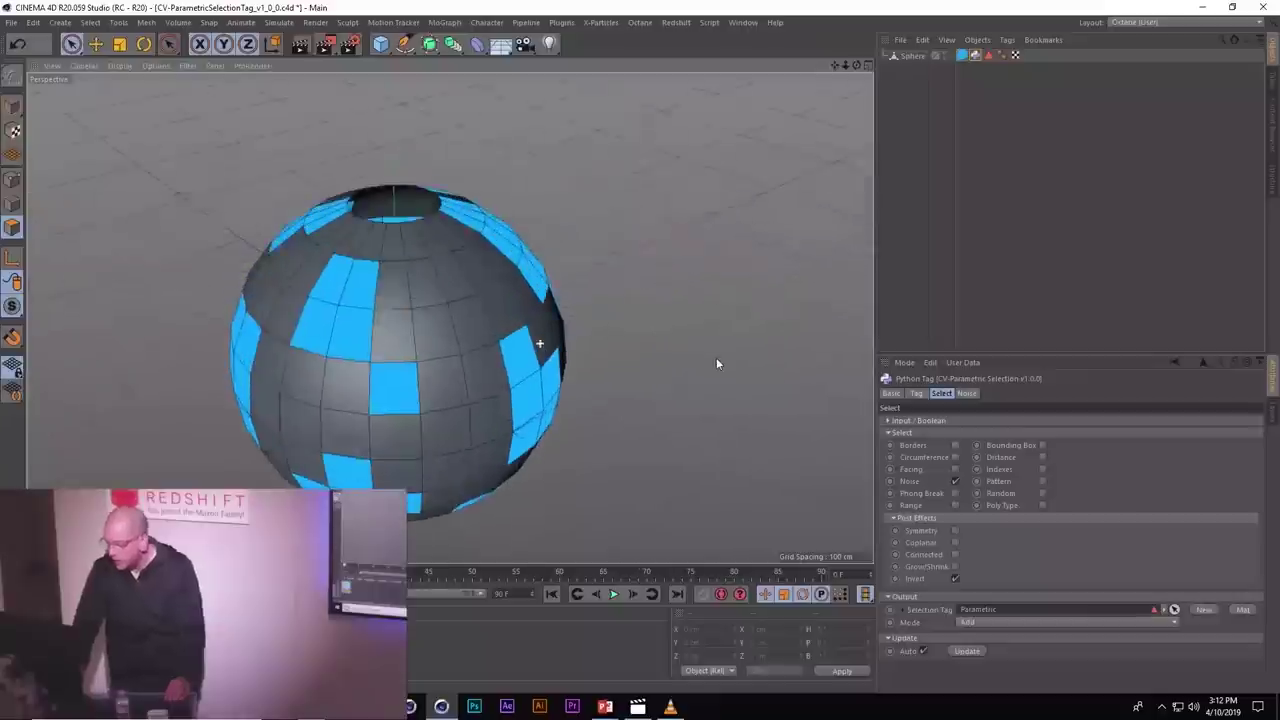
# - Add a PolyFX object and a Plain effector, then parent PolyFX under the Sphere
pyautogui.hotkey('shift', 'c')
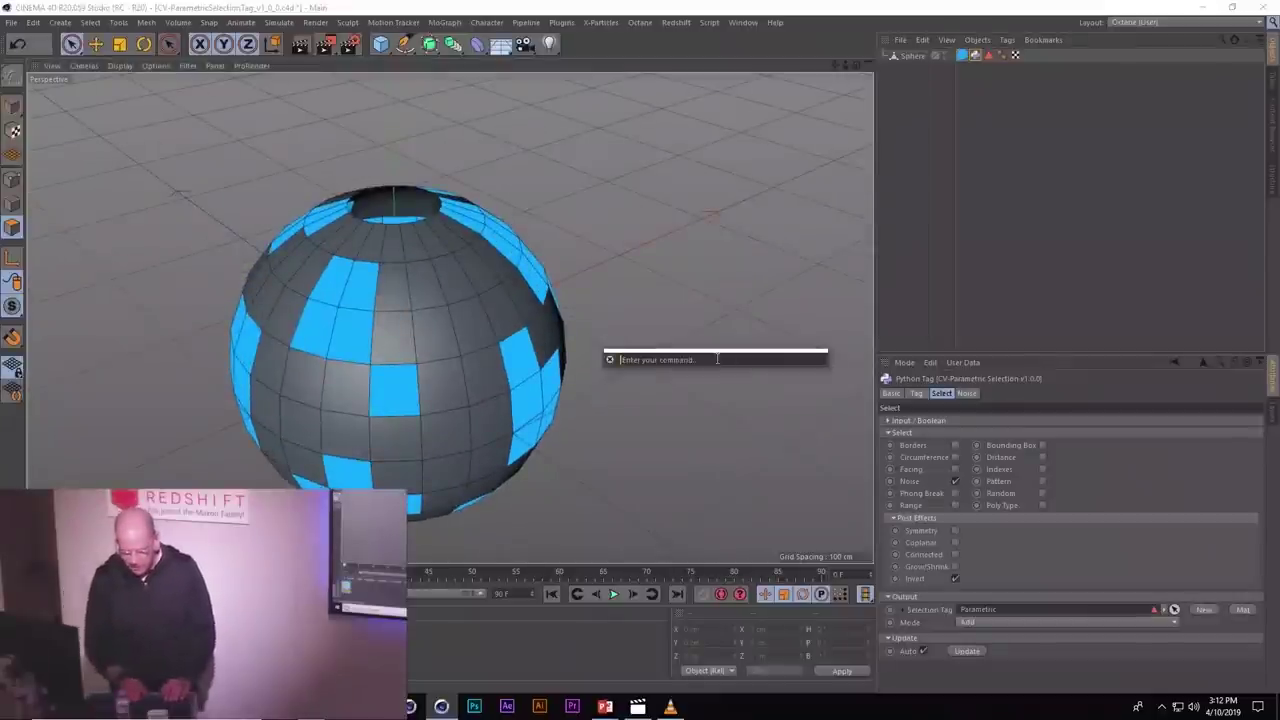
pyautogui.write('poly')
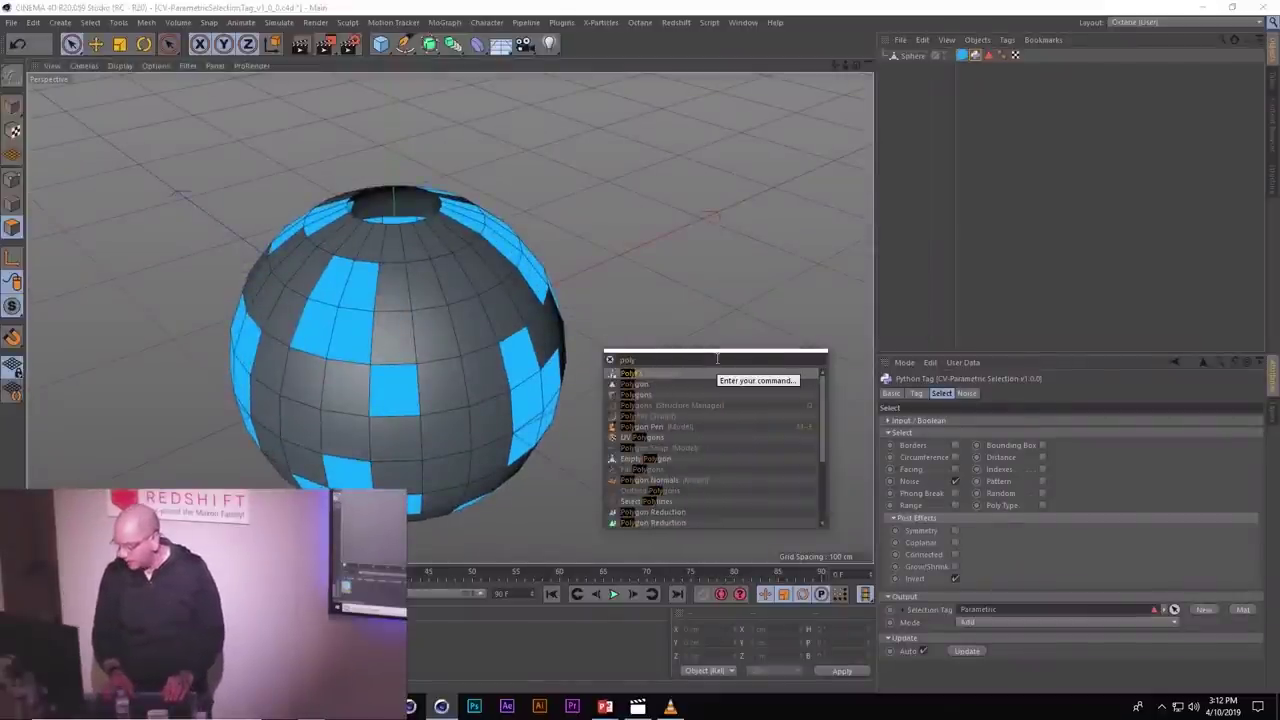
pyautogui.press('Return')
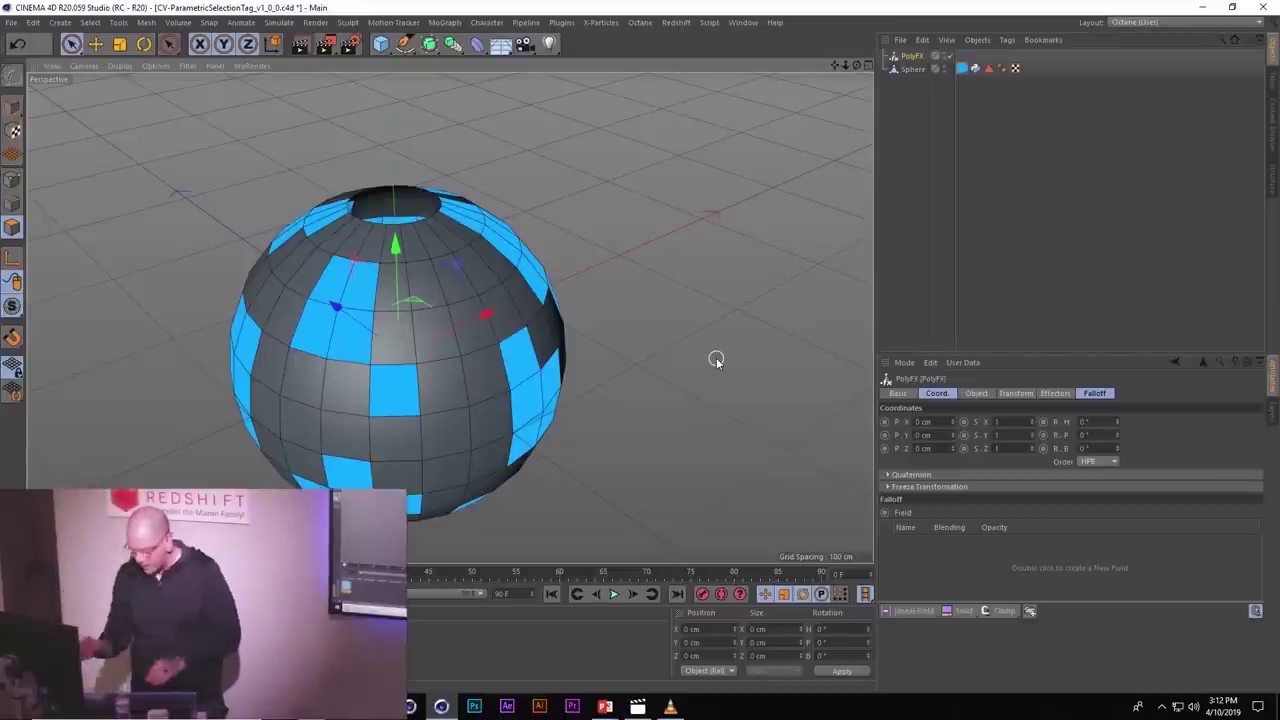
pyautogui.hotkey('shift', 'c')
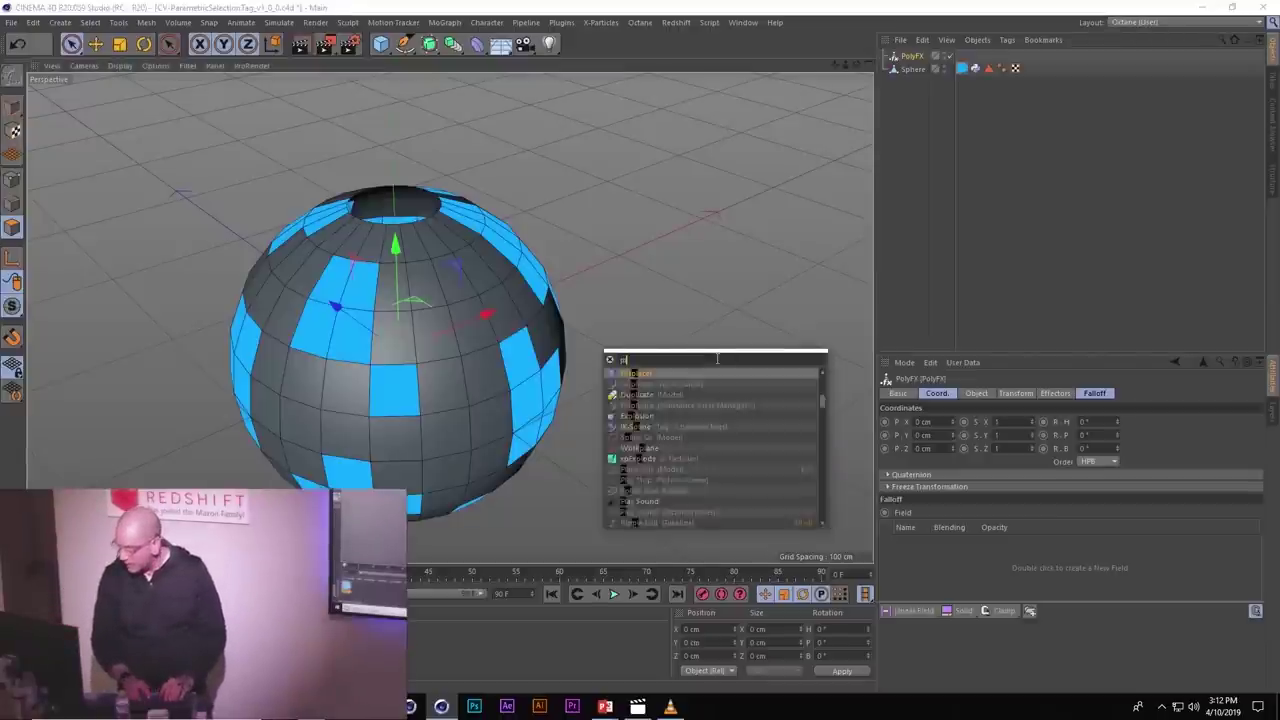
pyautogui.write('plain')
pyautogui.press('Return')
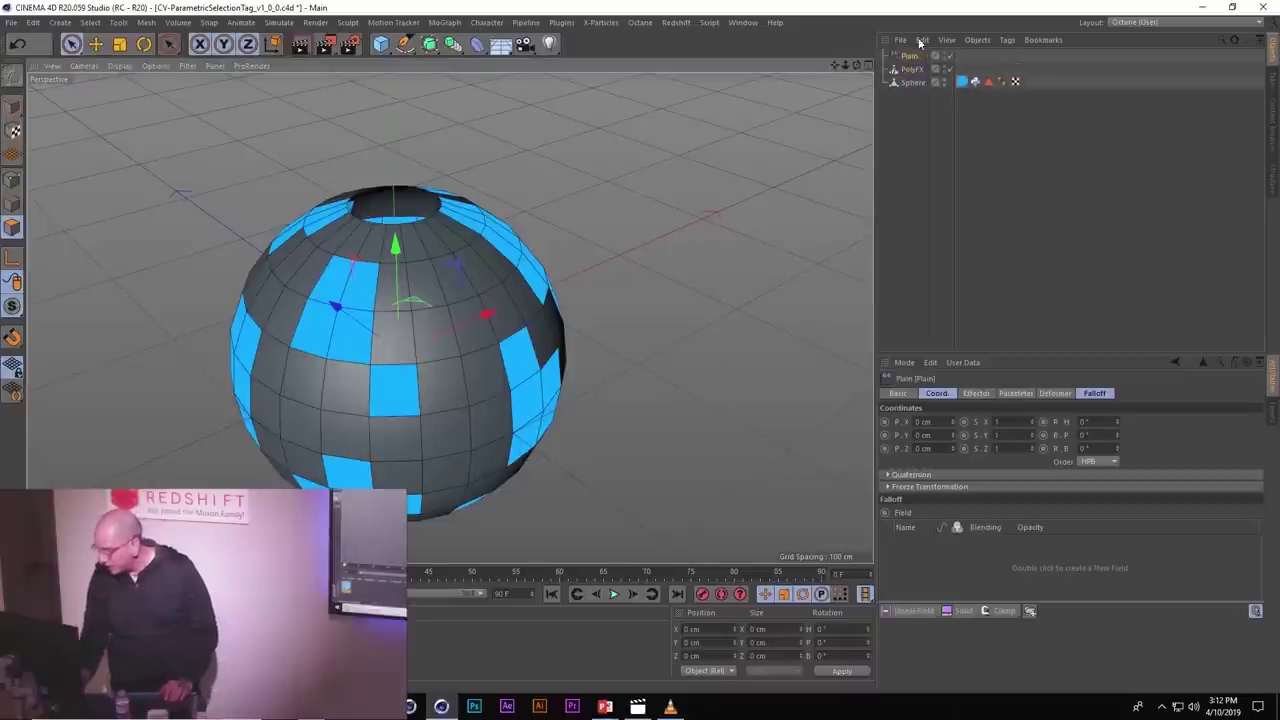
pyautogui.moveTo(911, 72); pyautogui.dragTo(925, 88)
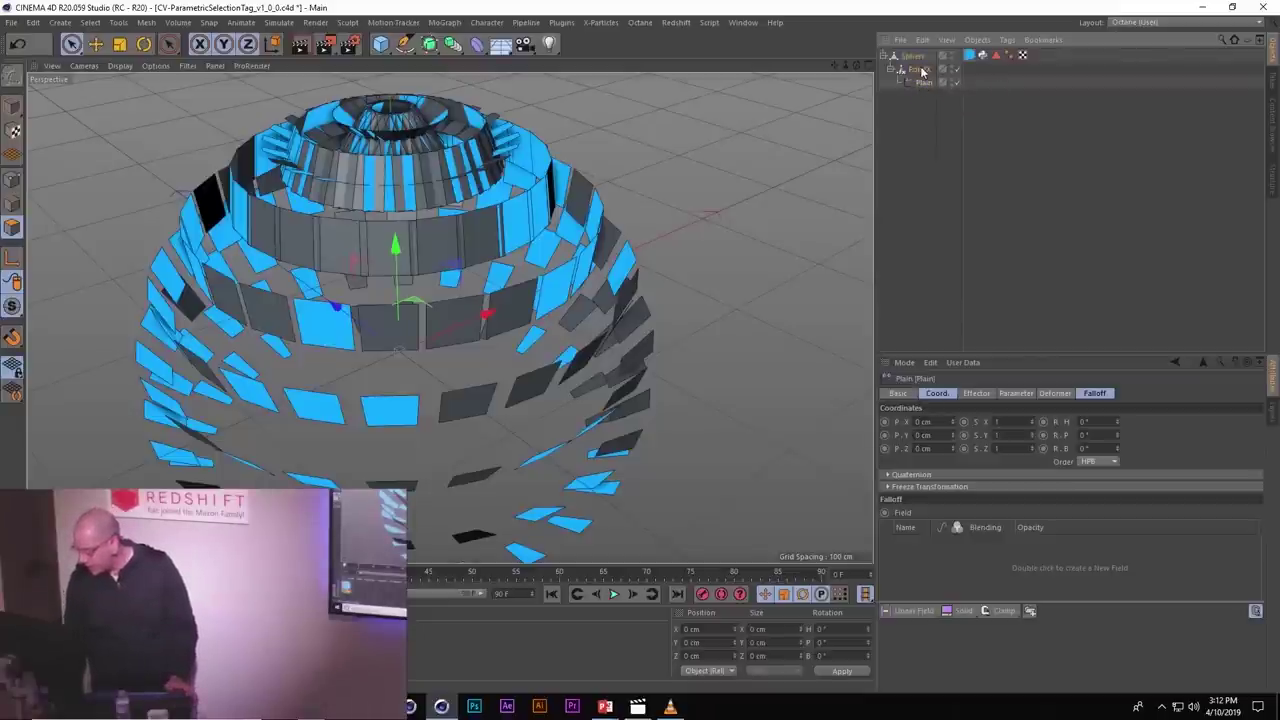
# - Set the Plain effector to Uniform Scale in Absolute mode, with Position off and Scale on
pyautogui.click(920, 69)
pyautogui.click(918, 83)
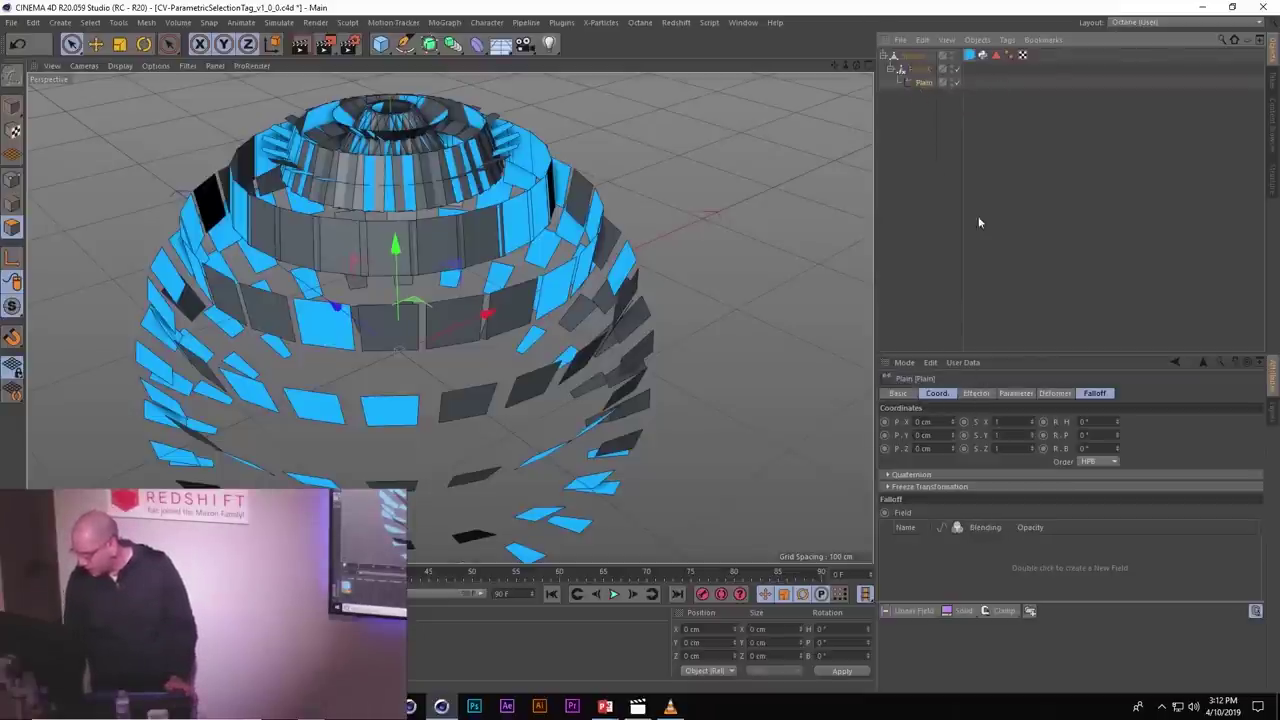
pyautogui.click(1010, 393)
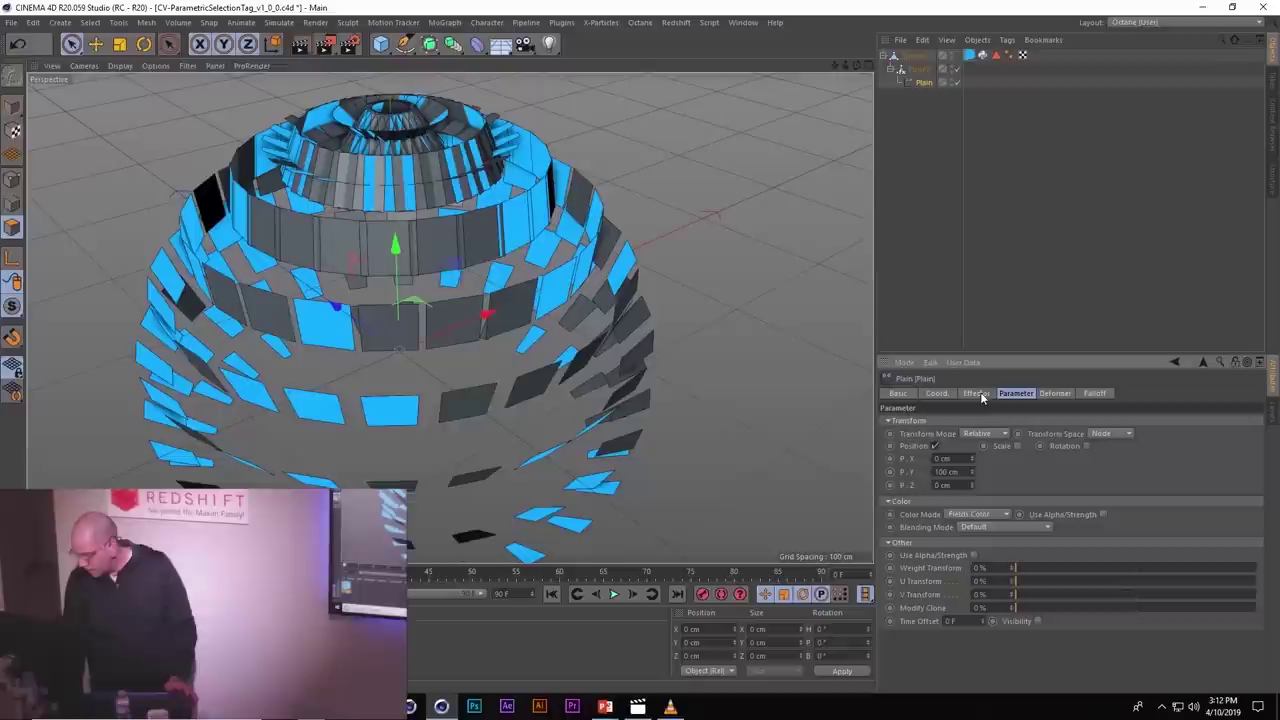
pyautogui.click(934, 446)
pyautogui.click(984, 446)
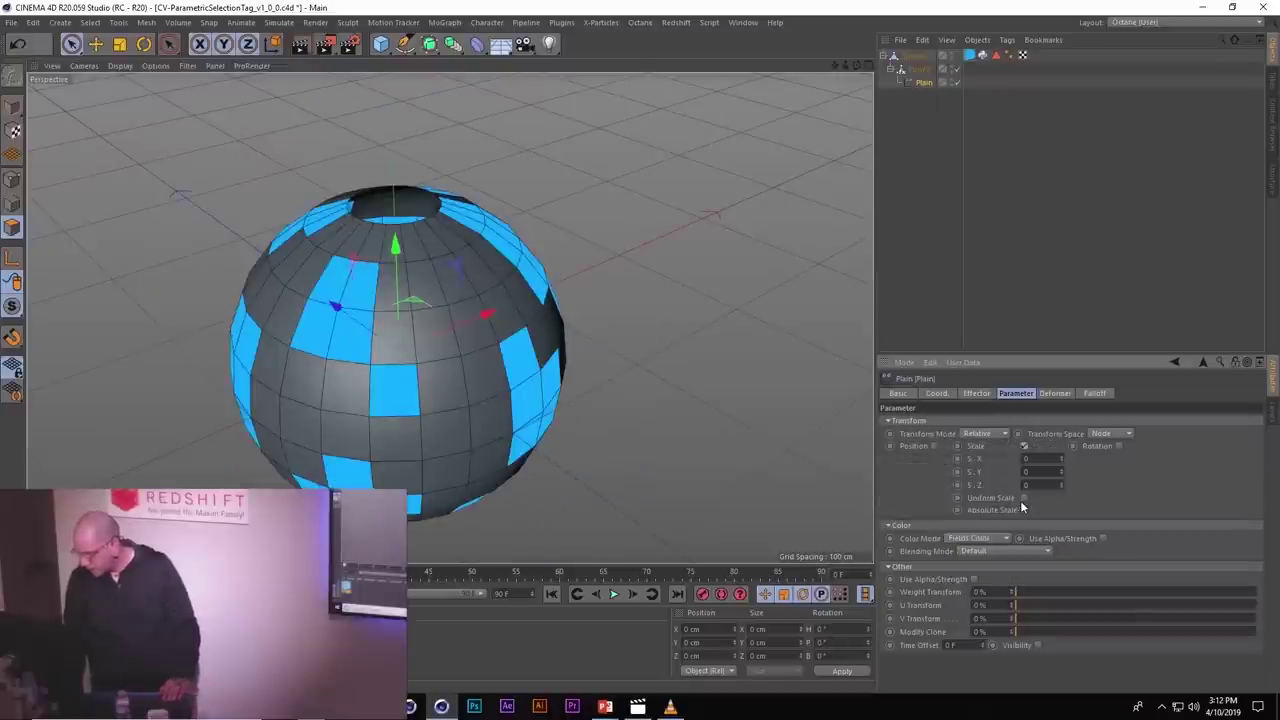
pyautogui.click(1023, 498)
pyautogui.click(991, 460)
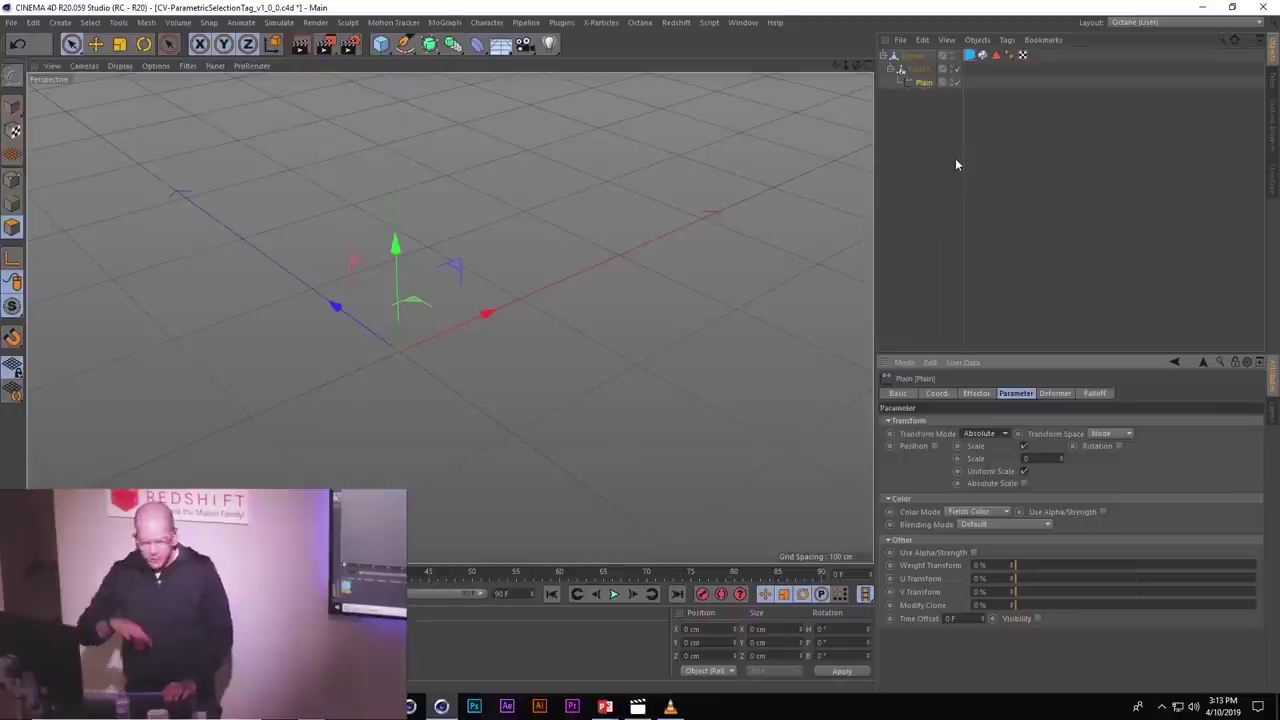
# - Add a Matrix object in Grid Array mode that generates Thinking Particles
pyautogui.hotkey('shift', 'c')
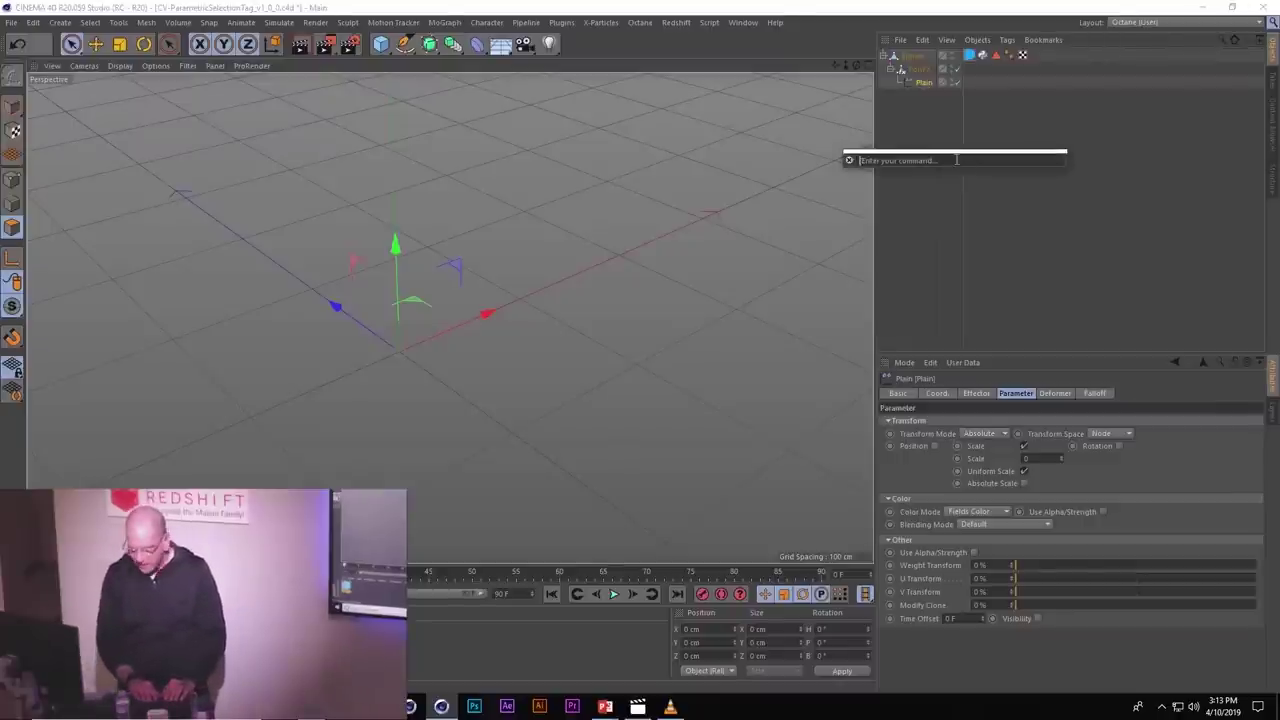
pyautogui.write('matrix')
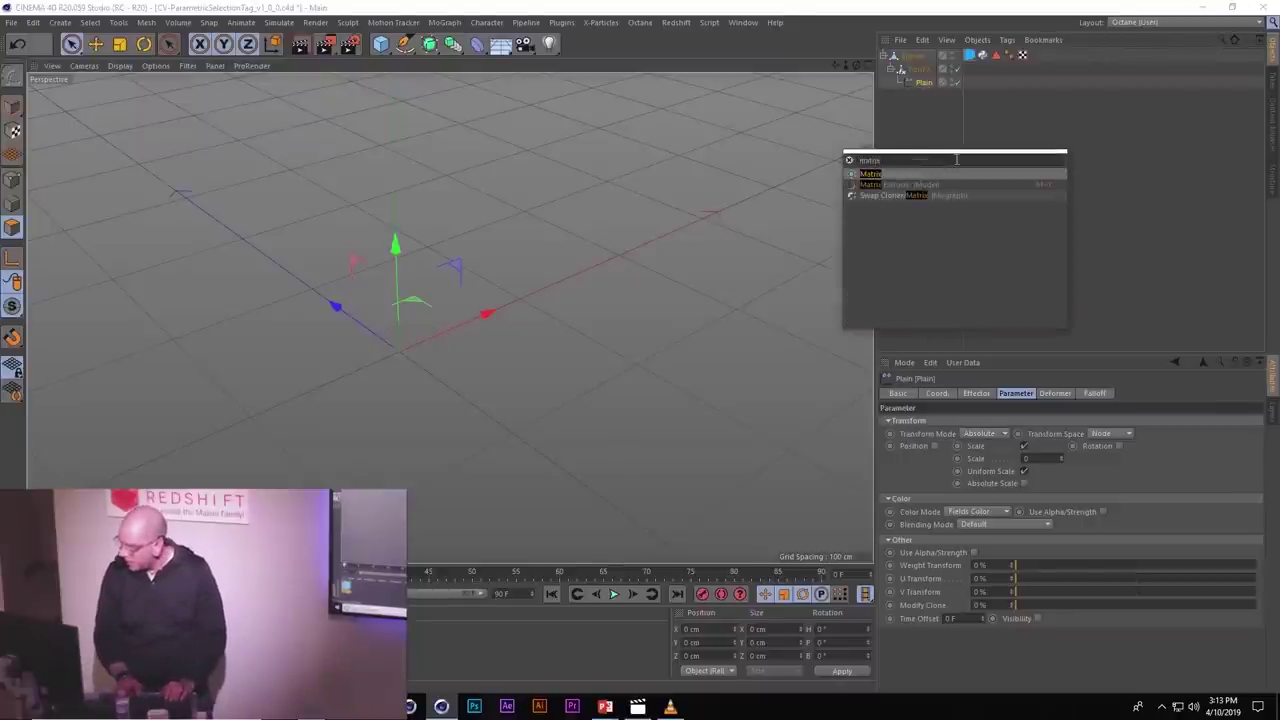
pyautogui.press('Return')
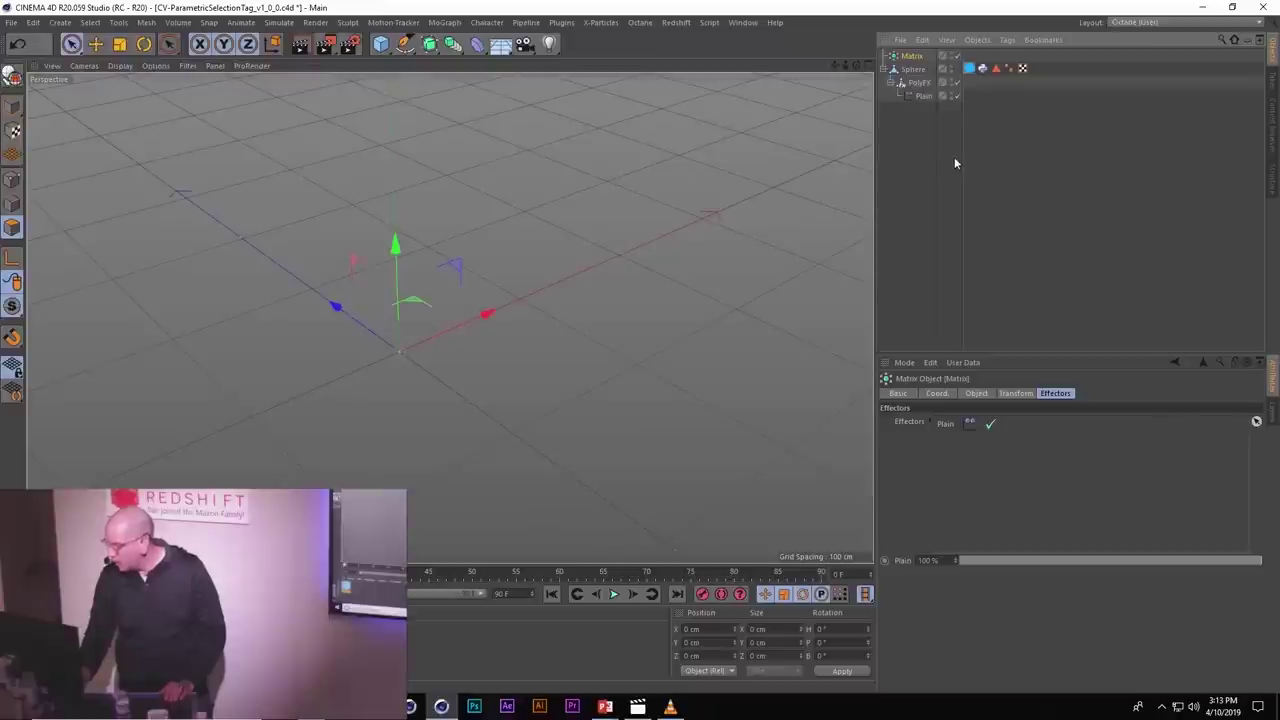
pyautogui.click(976, 393)
pyautogui.click(965, 422)
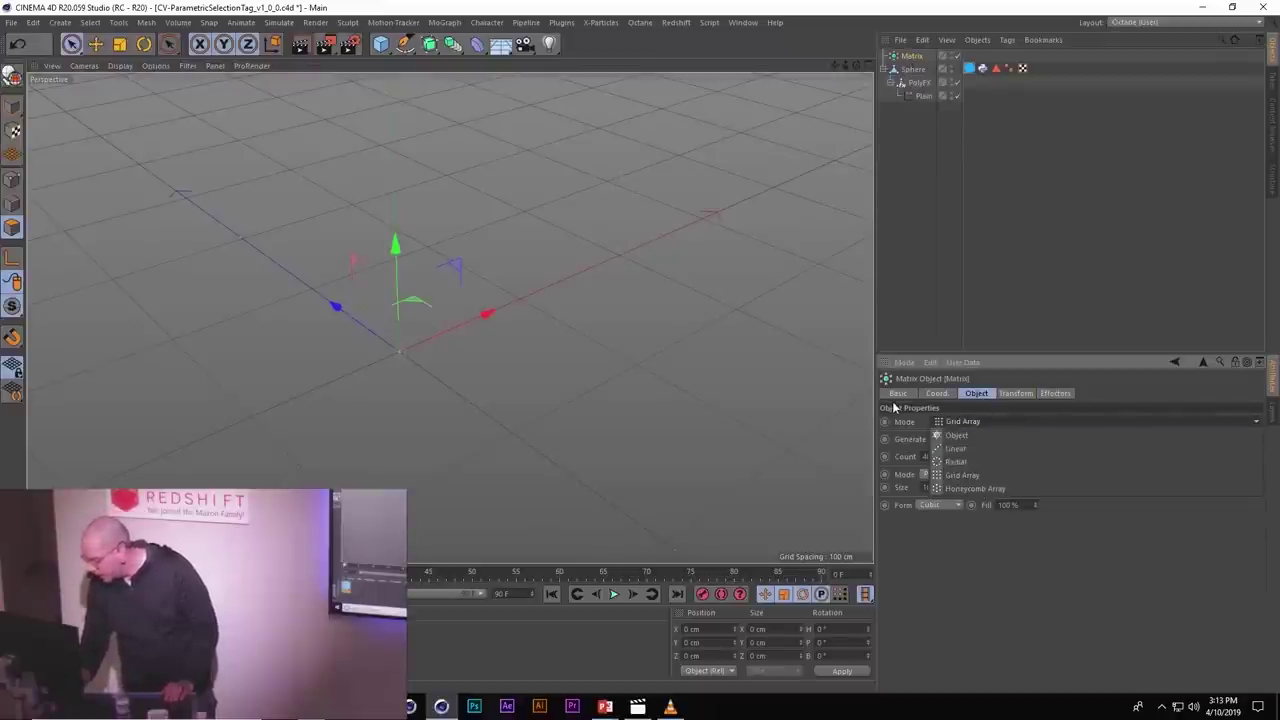
pyautogui.click(895, 408)
pyautogui.click(957, 440)
pyautogui.click(957, 452)
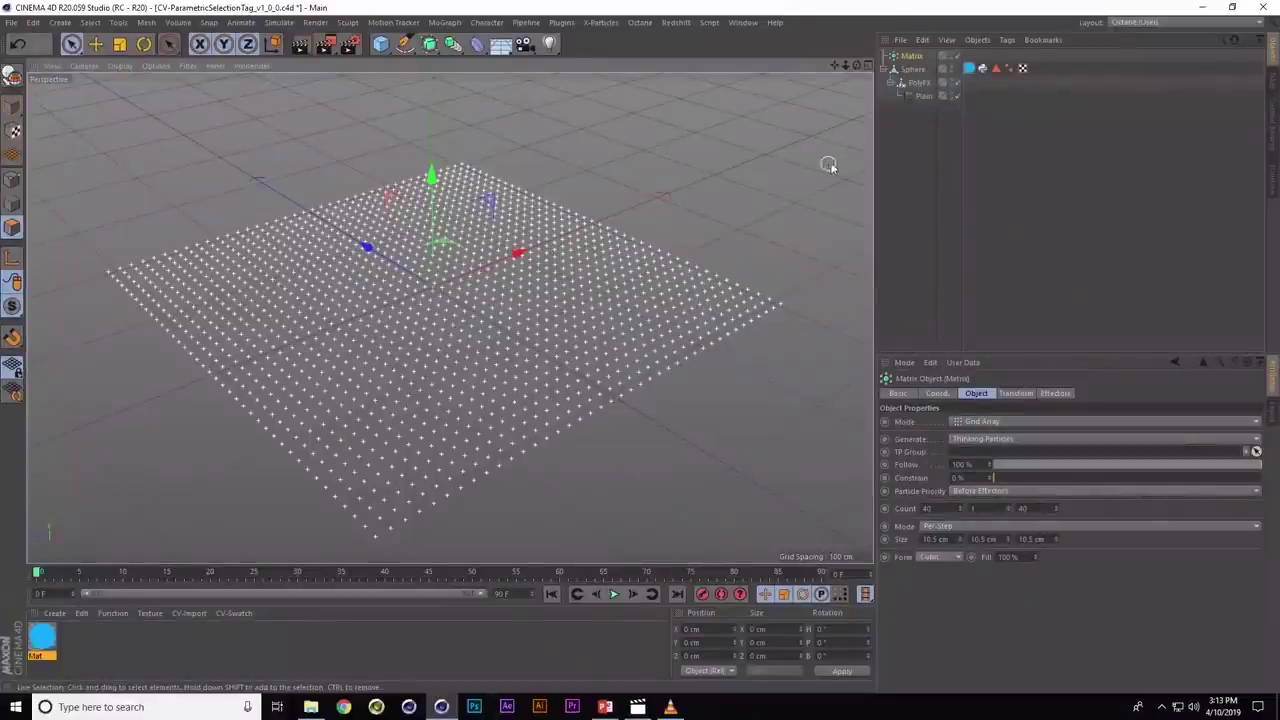
# - Switch the Matrix mode to Object and load the Parametric selection tag into it
pyautogui.moveTo(996, 68); pyautogui.dragTo(959, 457)
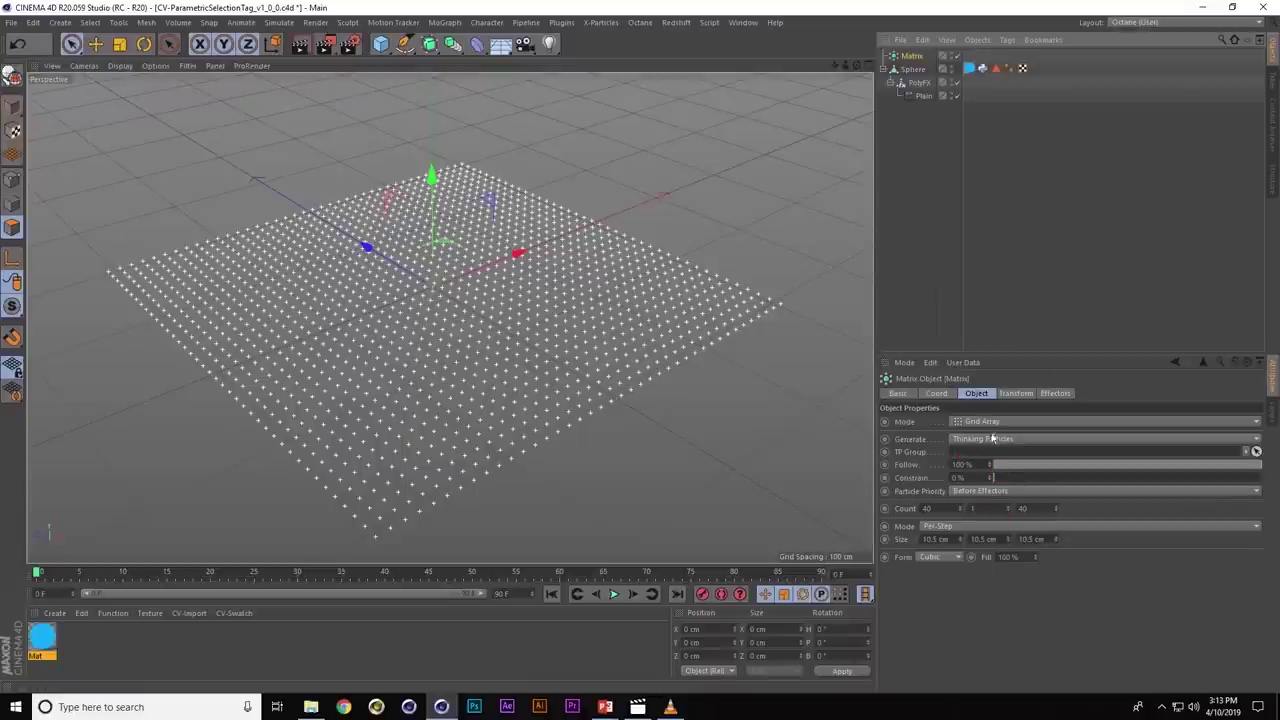
pyautogui.click(1100, 421)
pyautogui.click(980, 426)
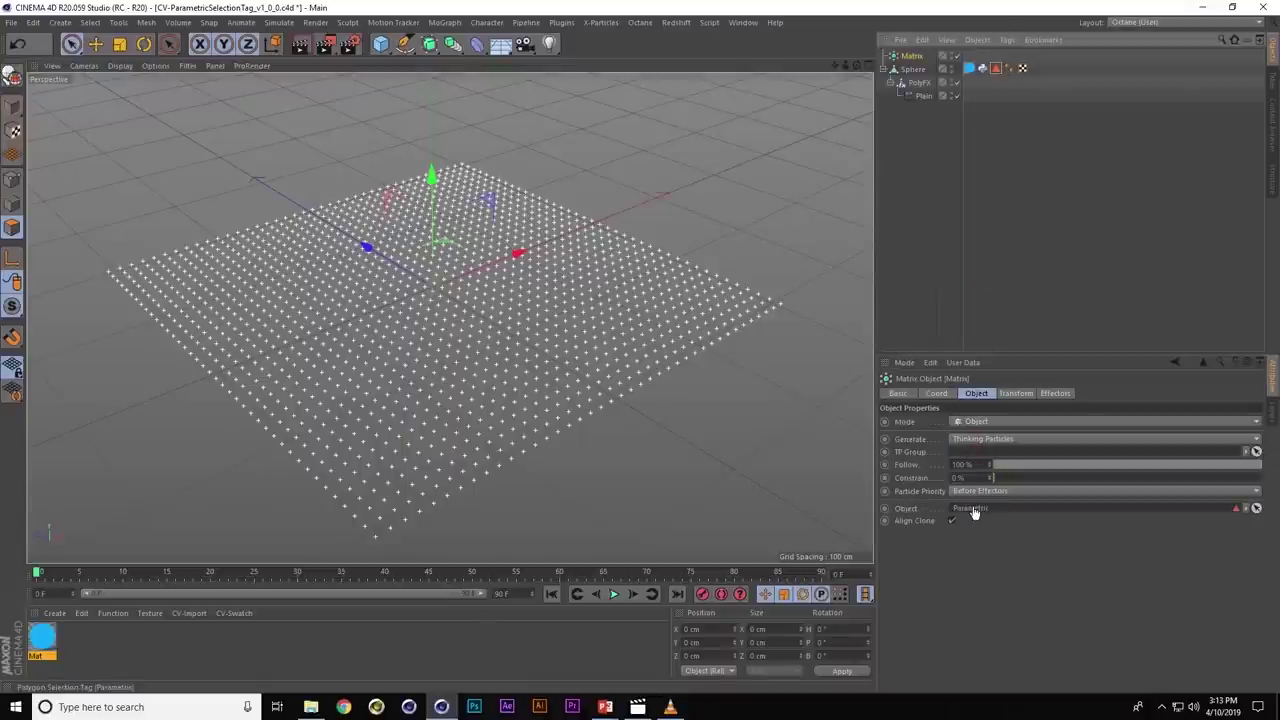
pyautogui.moveTo(975, 512); pyautogui.dragTo(975, 512)
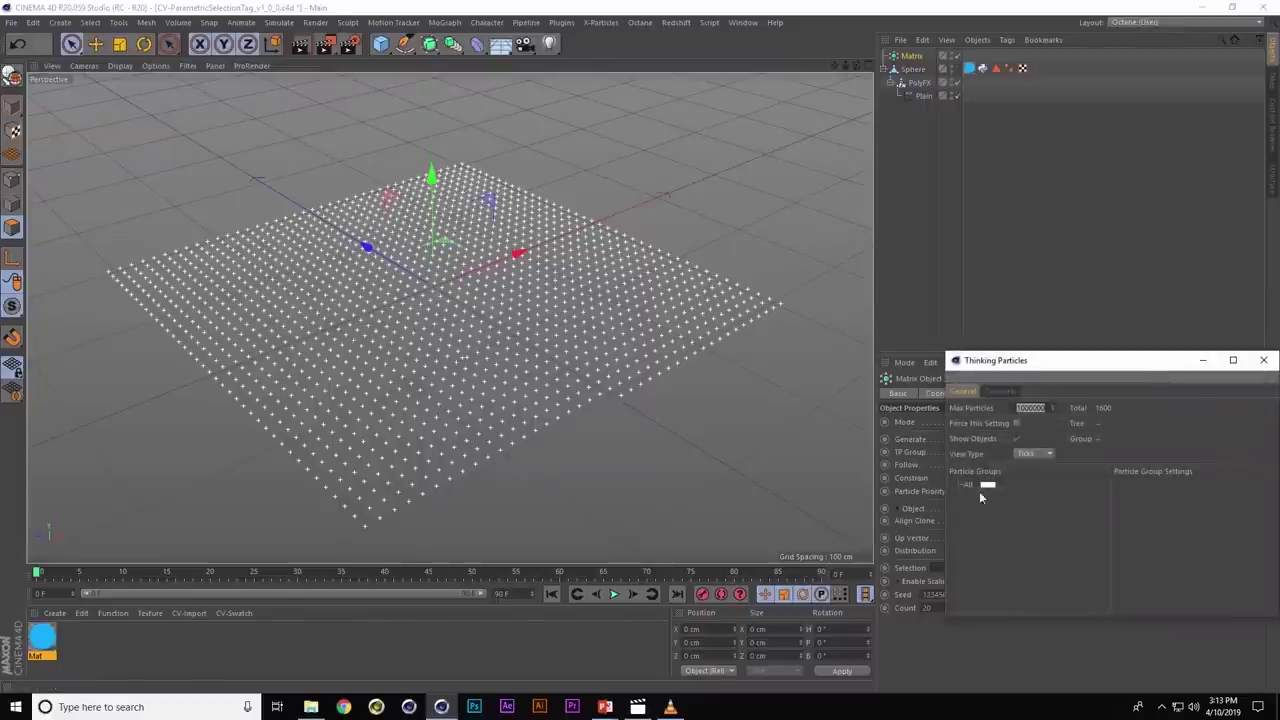
# - Create a new Thinking Particles group named Group.1 in the particle settings
pyautogui.rightClick(980, 497)
pyautogui.click(970, 502)
pyautogui.click(972, 496)
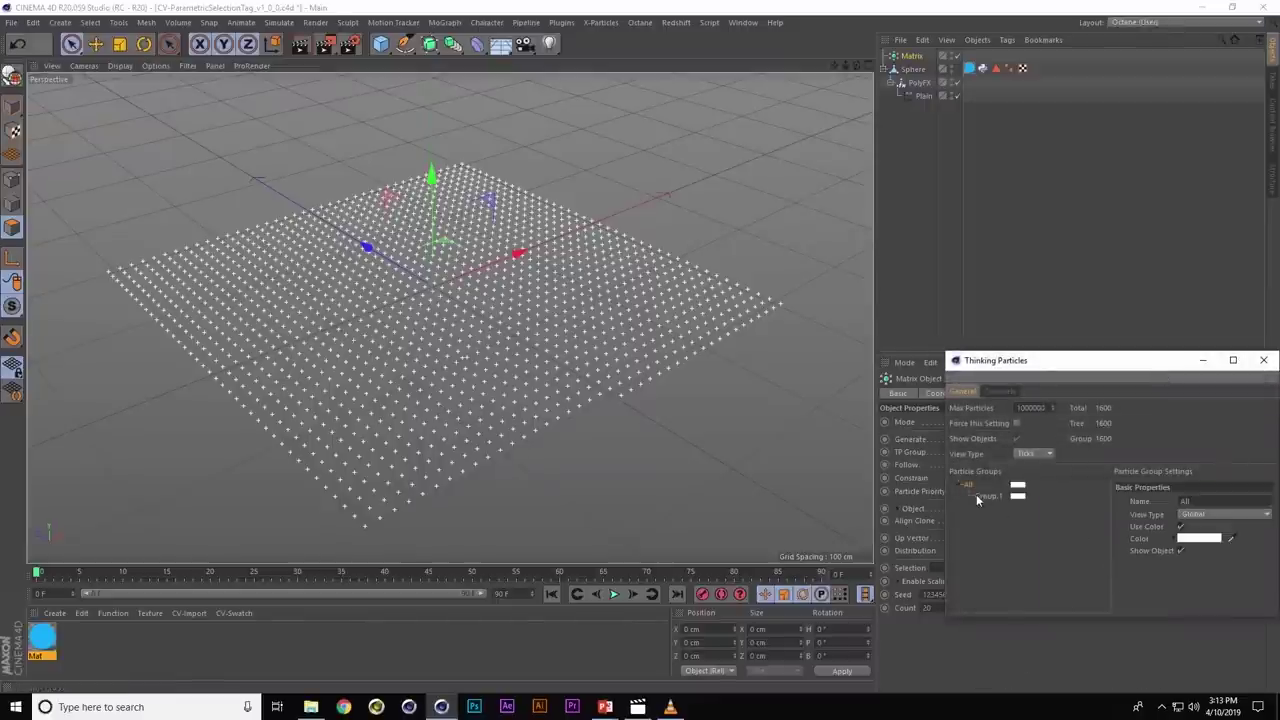
pyautogui.moveTo(1097, 362); pyautogui.dragTo(539, 359)
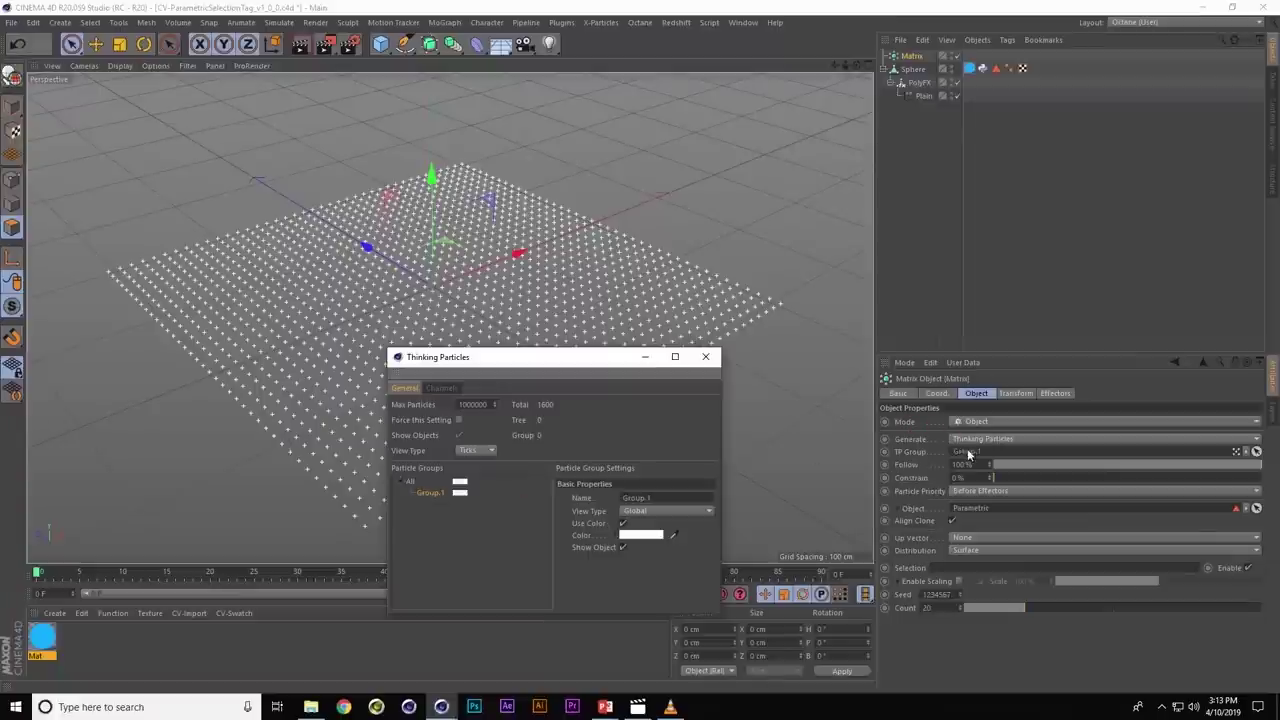
pyautogui.click(705, 356)
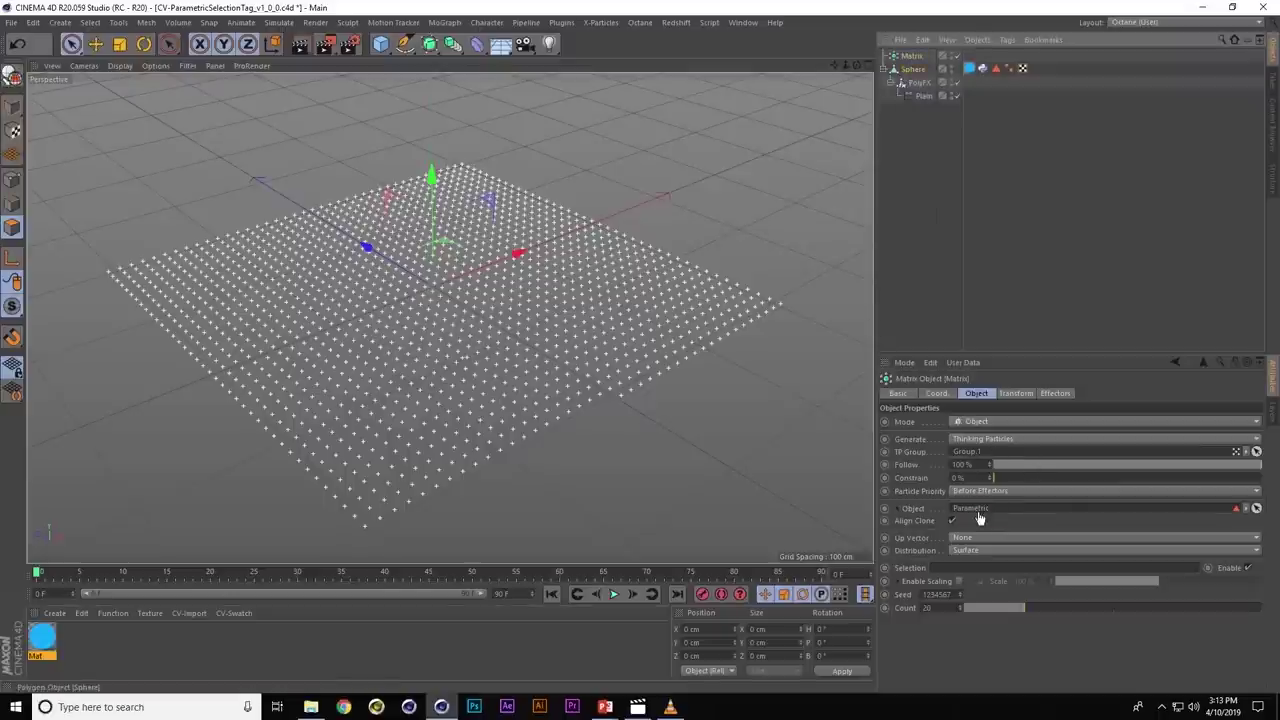
# - Set Sphere as the Matrix object, limit it to the Parametric selection, and use Polygon Center distribution
pyautogui.moveTo(980, 518); pyautogui.dragTo(978, 514)
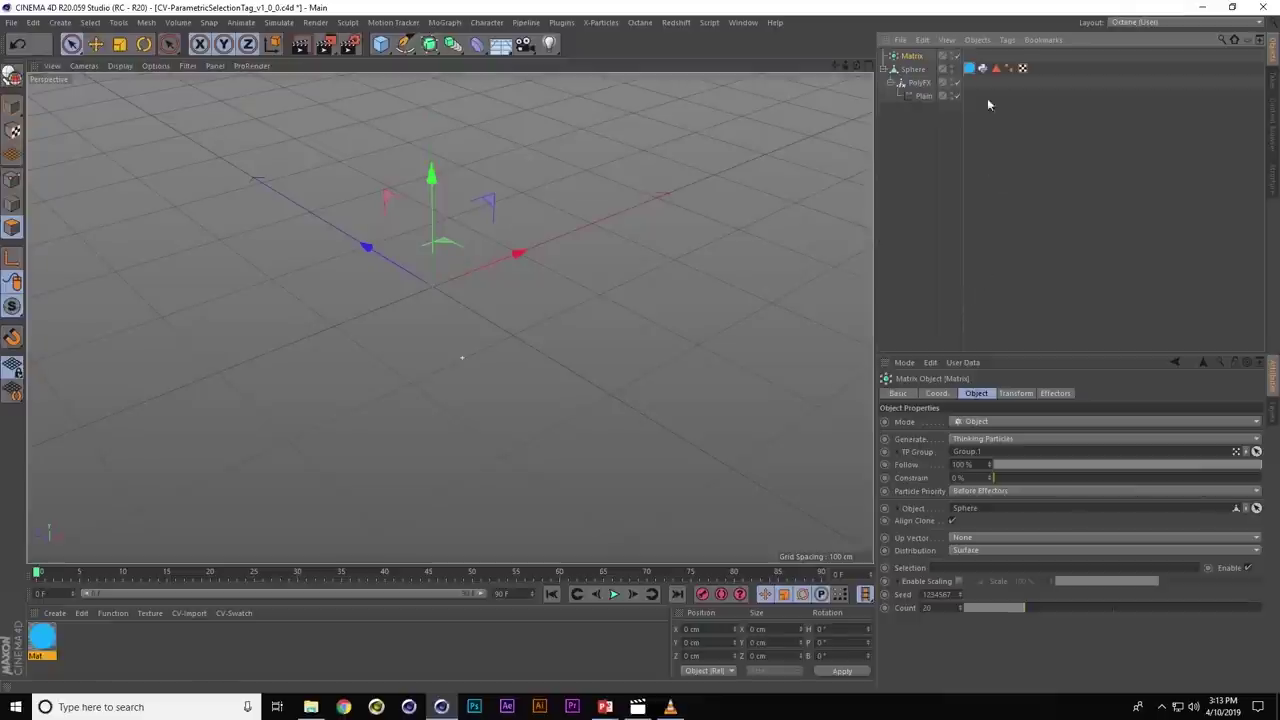
pyautogui.moveTo(967, 570); pyautogui.dragTo(966, 569)
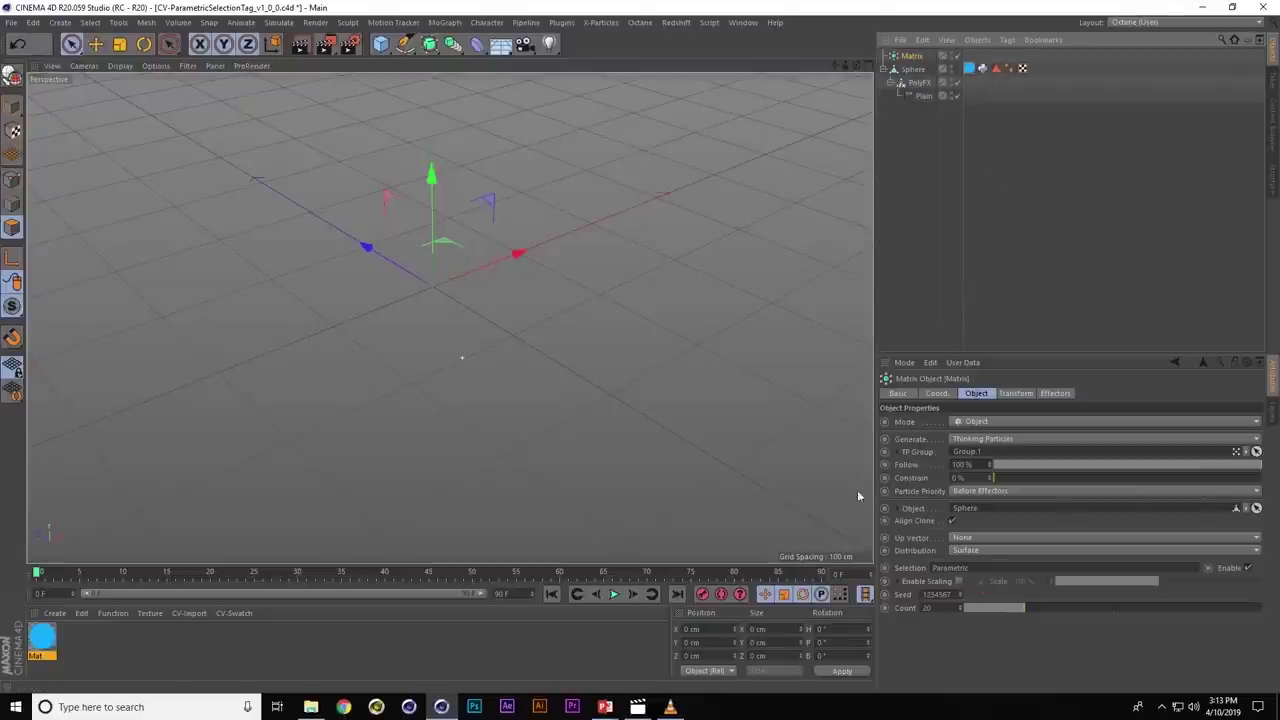
pyautogui.click(961, 552)
pyautogui.click(1000, 591)
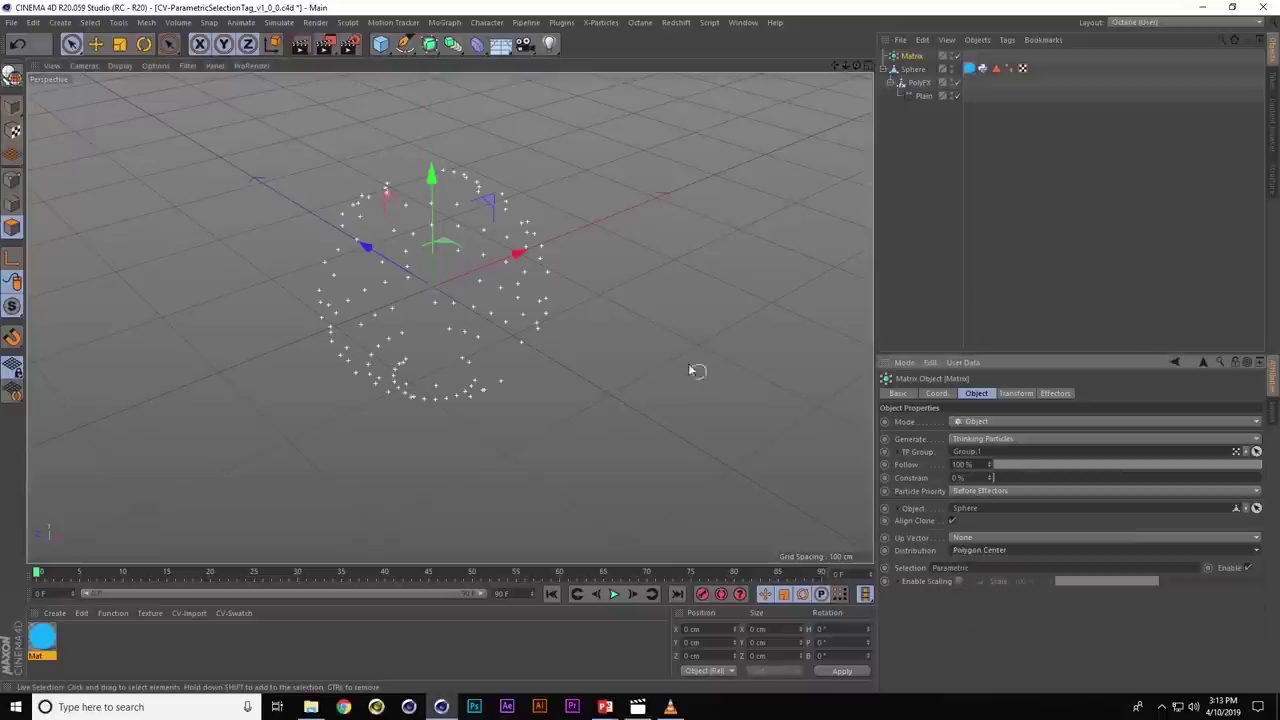
pyautogui.moveTo(657, 351)
pyautogui.keyDown('alt'); pyautogui.mouseDown()
pyautogui.moveTo(497, 308)
pyautogui.moveTo(536, 236)
pyautogui.moveTo(504, 287)
pyautogui.mouseUp(); pyautogui.keyUp('alt')
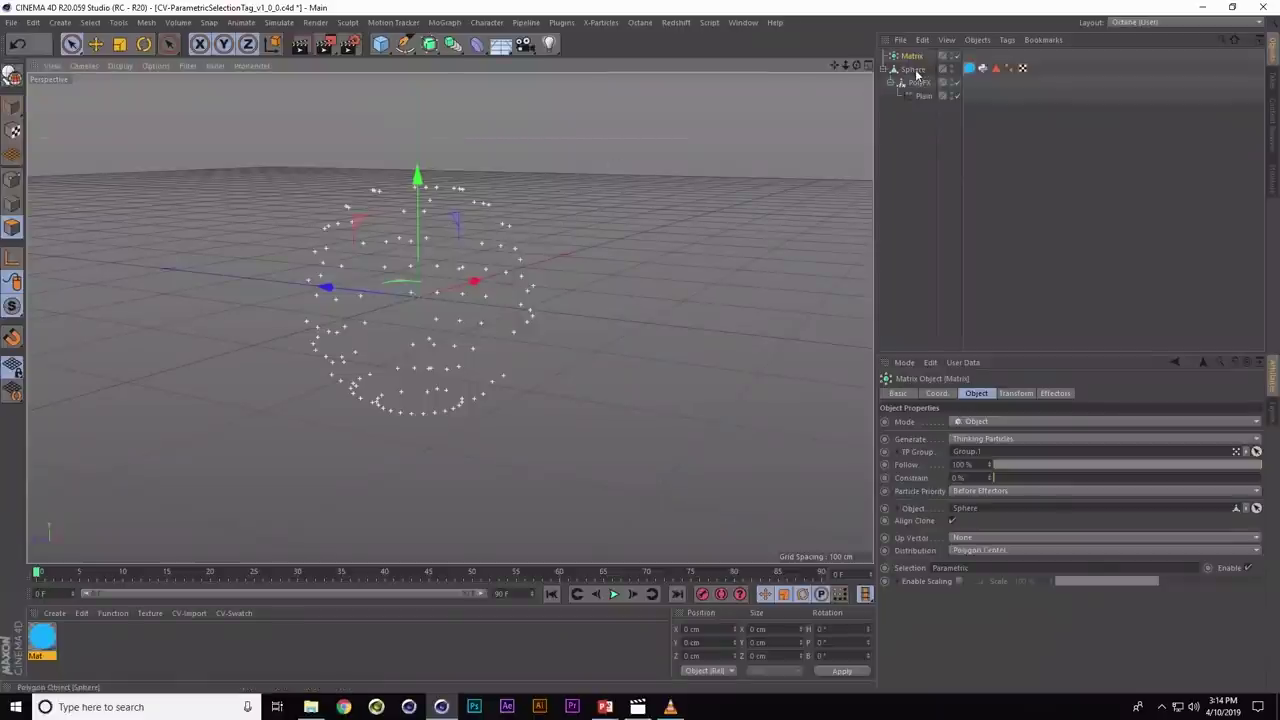
pyautogui.keyDown('alt'); pyautogui.moveTo(621, 156); pyautogui.dragTo(660, 150); pyautogui.keyUp('alt')
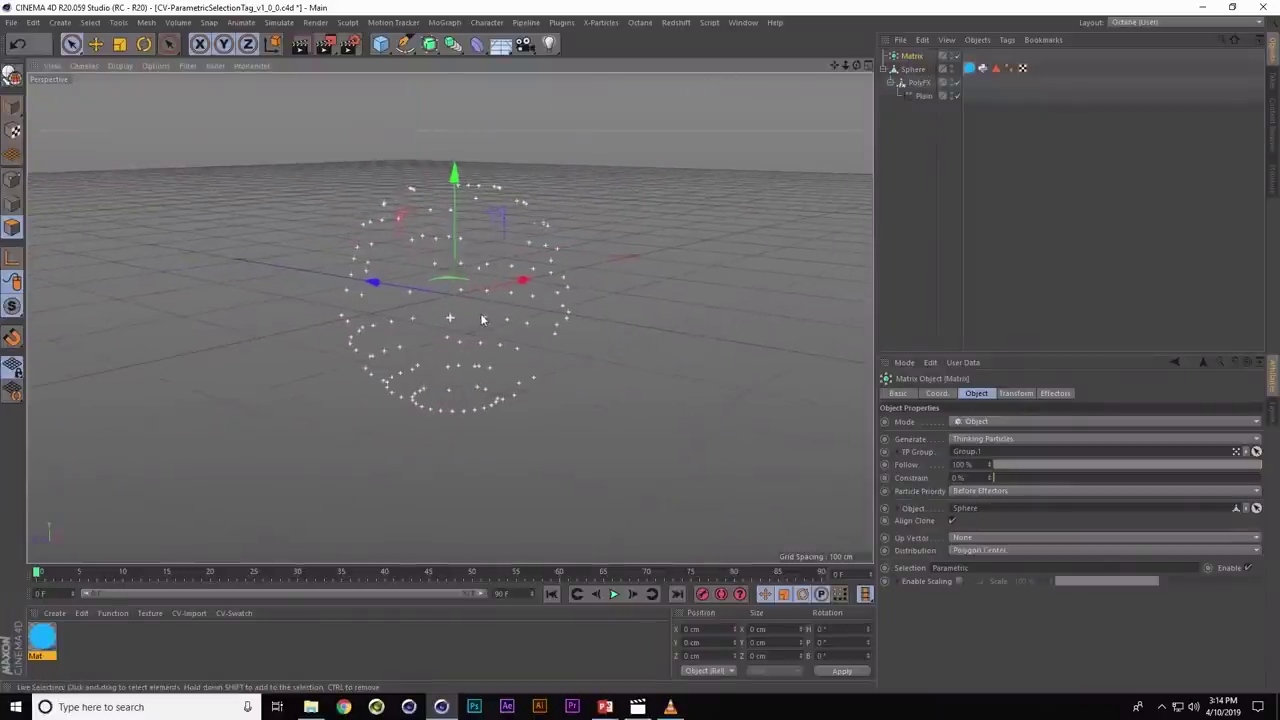
# - Add Group.1 as a particle field in the Plain effector's falloff with a 2 cm radius
pyautogui.click(922, 96)
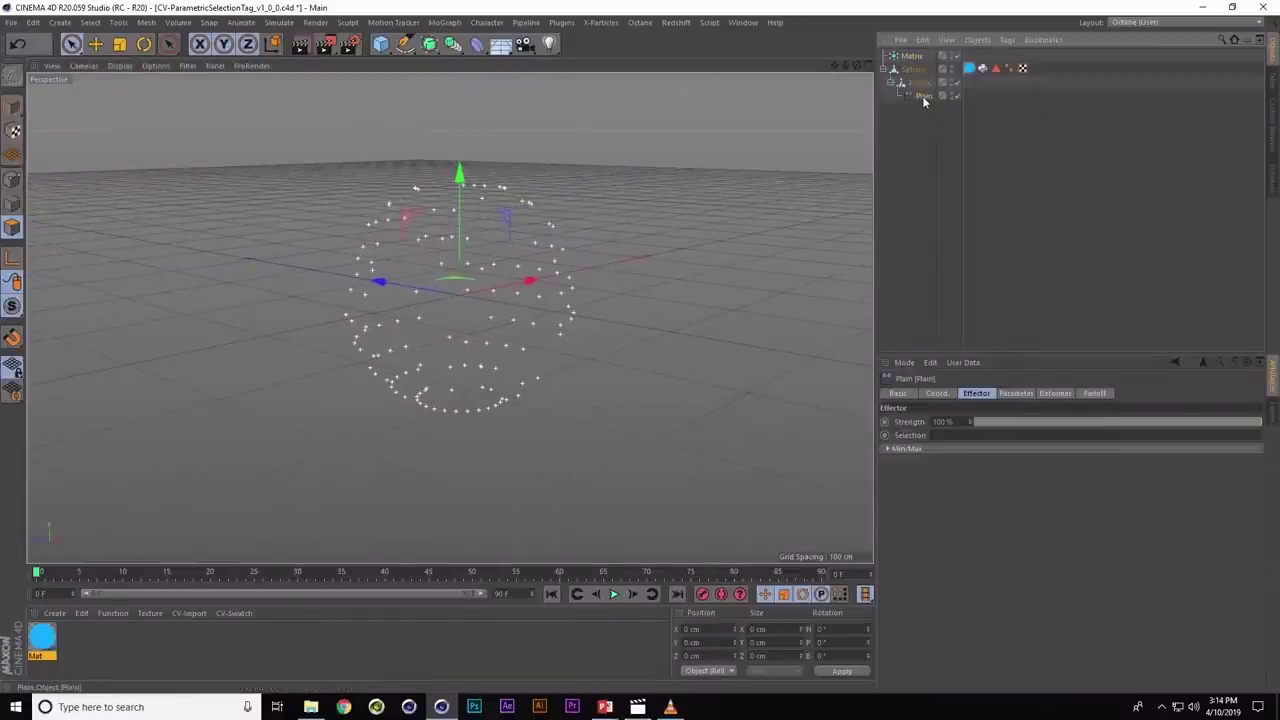
pyautogui.hotkey('shift', 'c')
pyautogui.write('thinking')
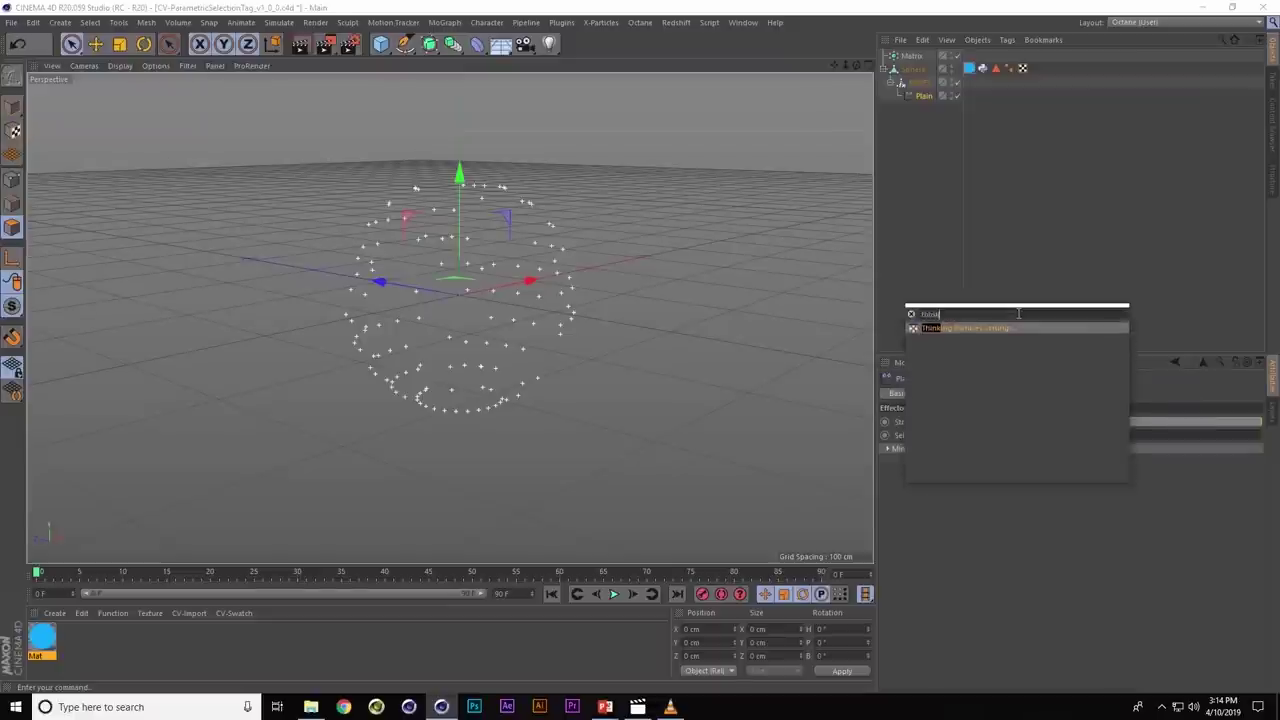
pyautogui.press('Return')
pyautogui.moveTo(1028, 306); pyautogui.dragTo(528, 343)
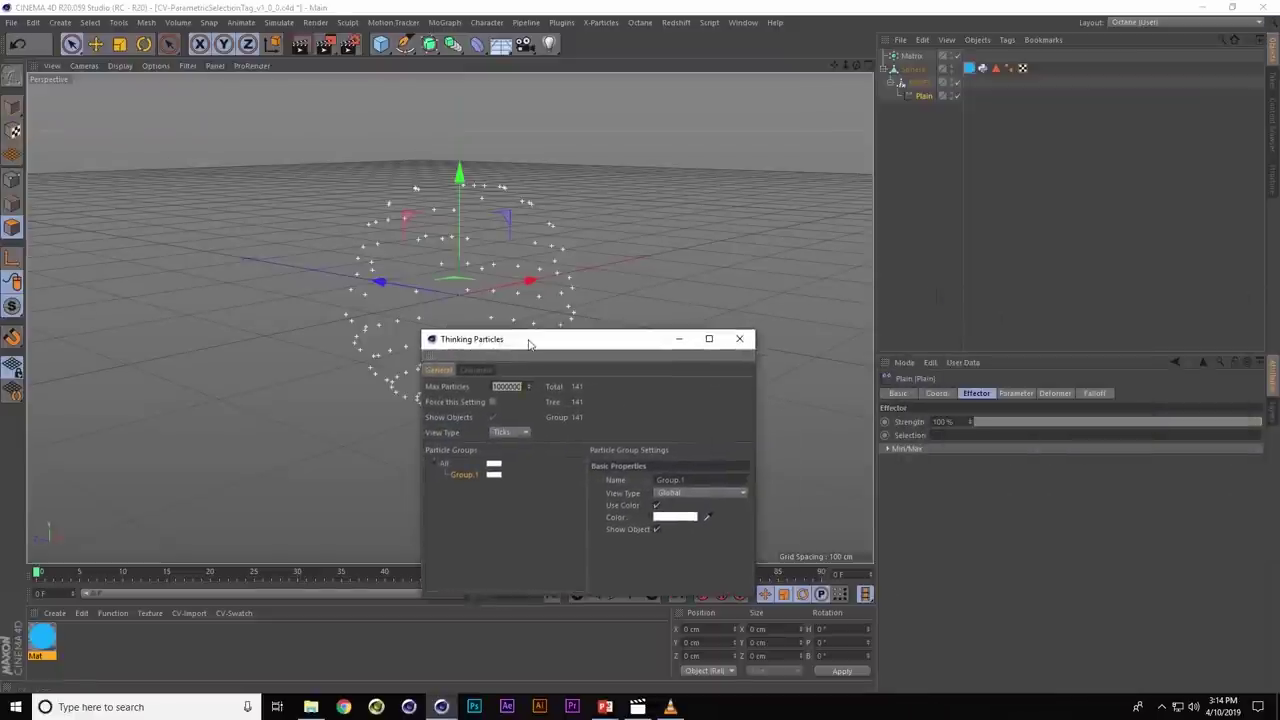
pyautogui.click(1094, 393)
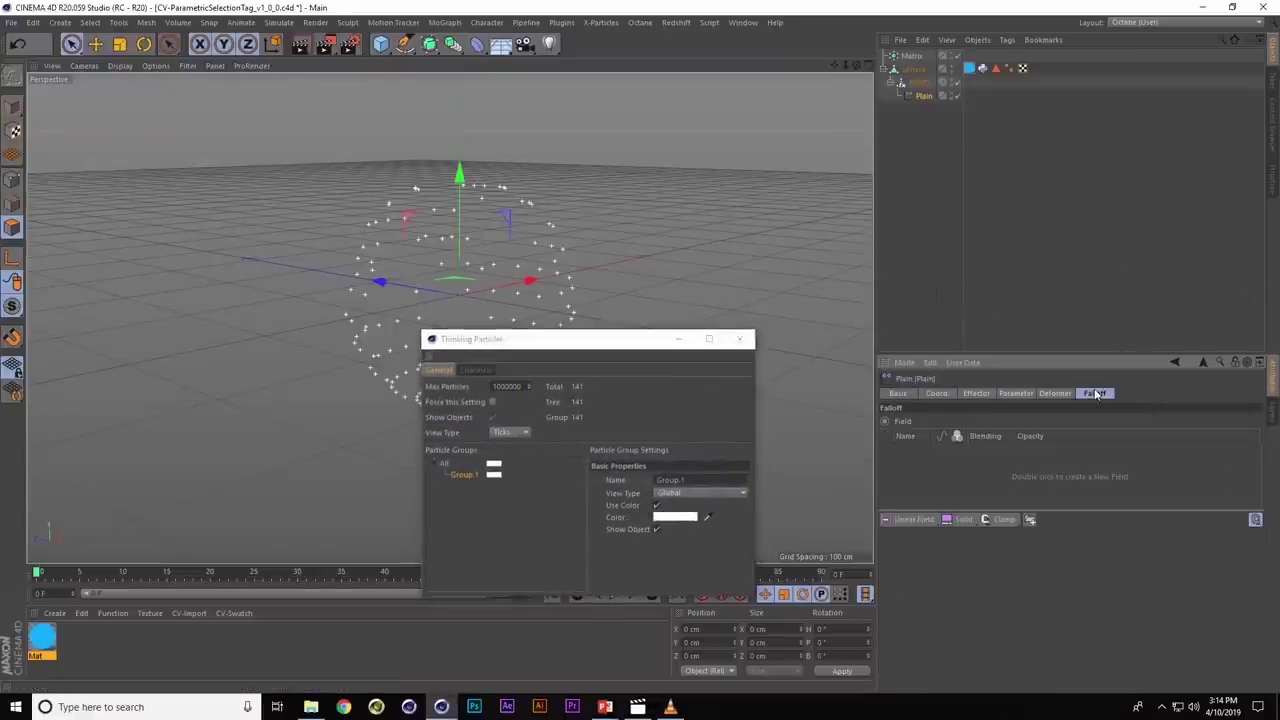
pyautogui.moveTo(887, 466); pyautogui.dragTo(985, 476)
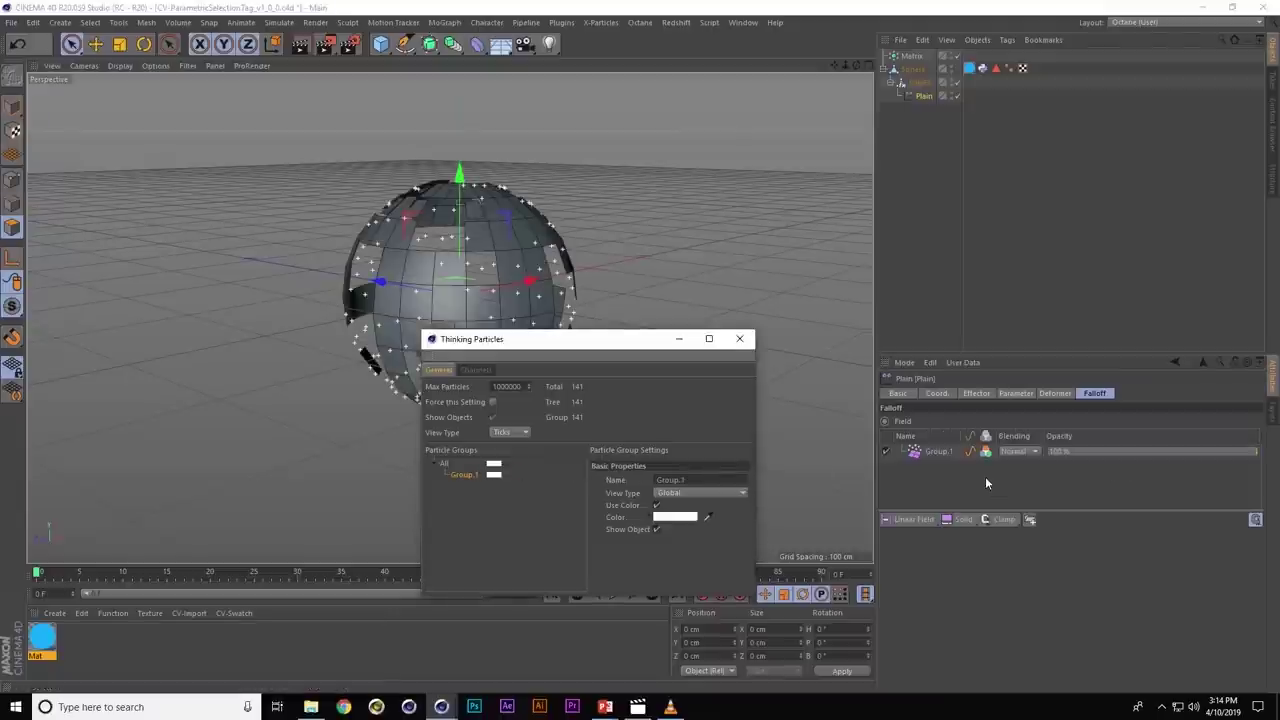
pyautogui.click(739, 338)
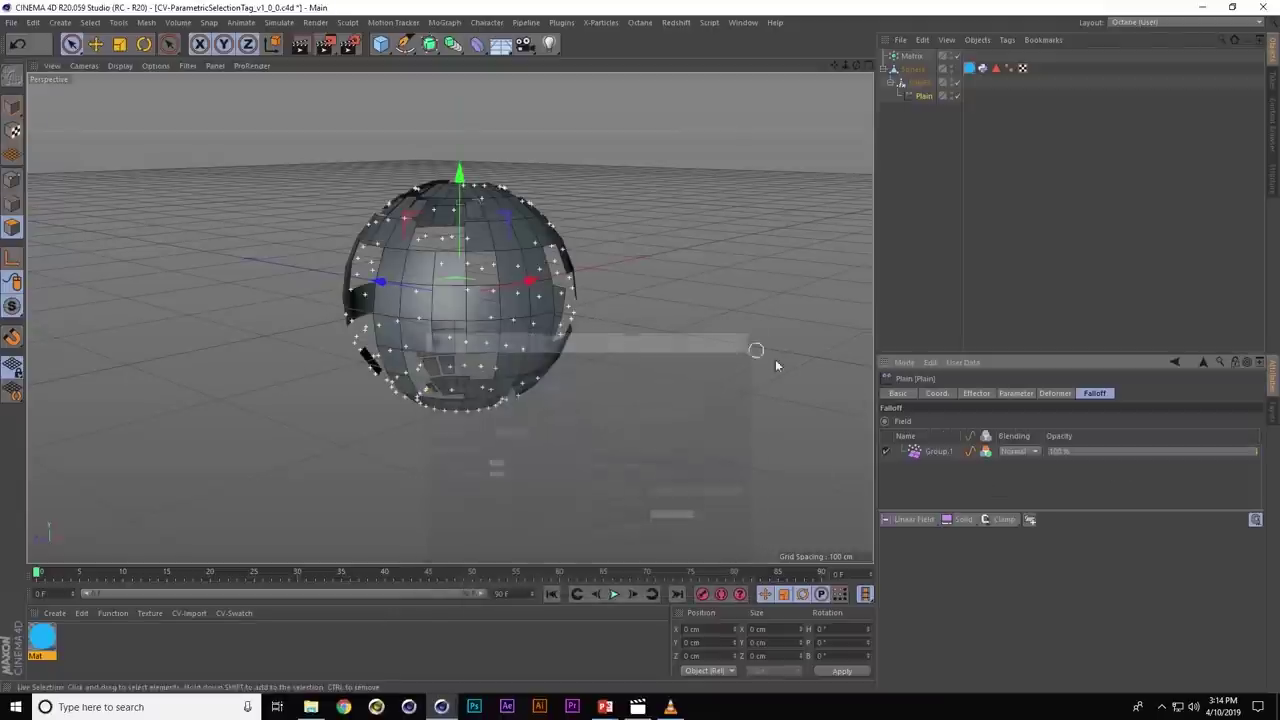
pyautogui.click(937, 454)
pyautogui.moveTo(1010, 587); pyautogui.dragTo(995, 589)
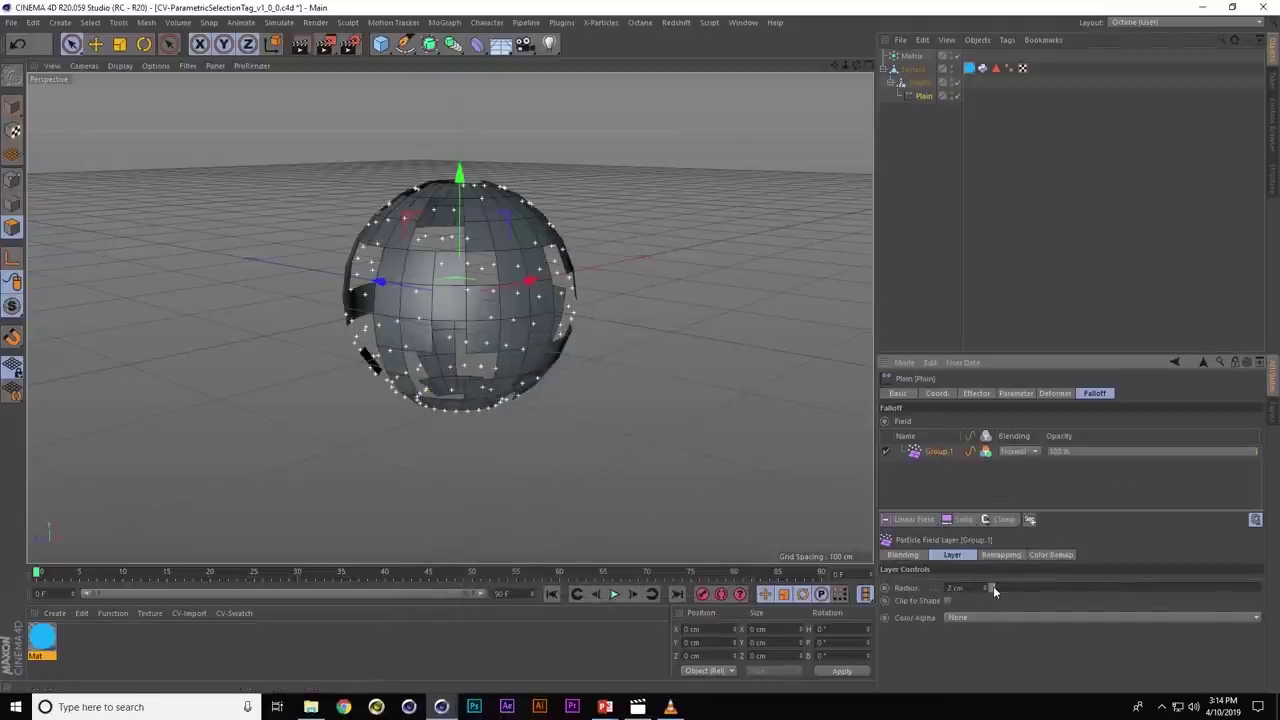
pyautogui.keyDown('alt'); pyautogui.moveTo(571, 414); pyautogui.dragTo(580, 279); pyautogui.keyUp('alt')
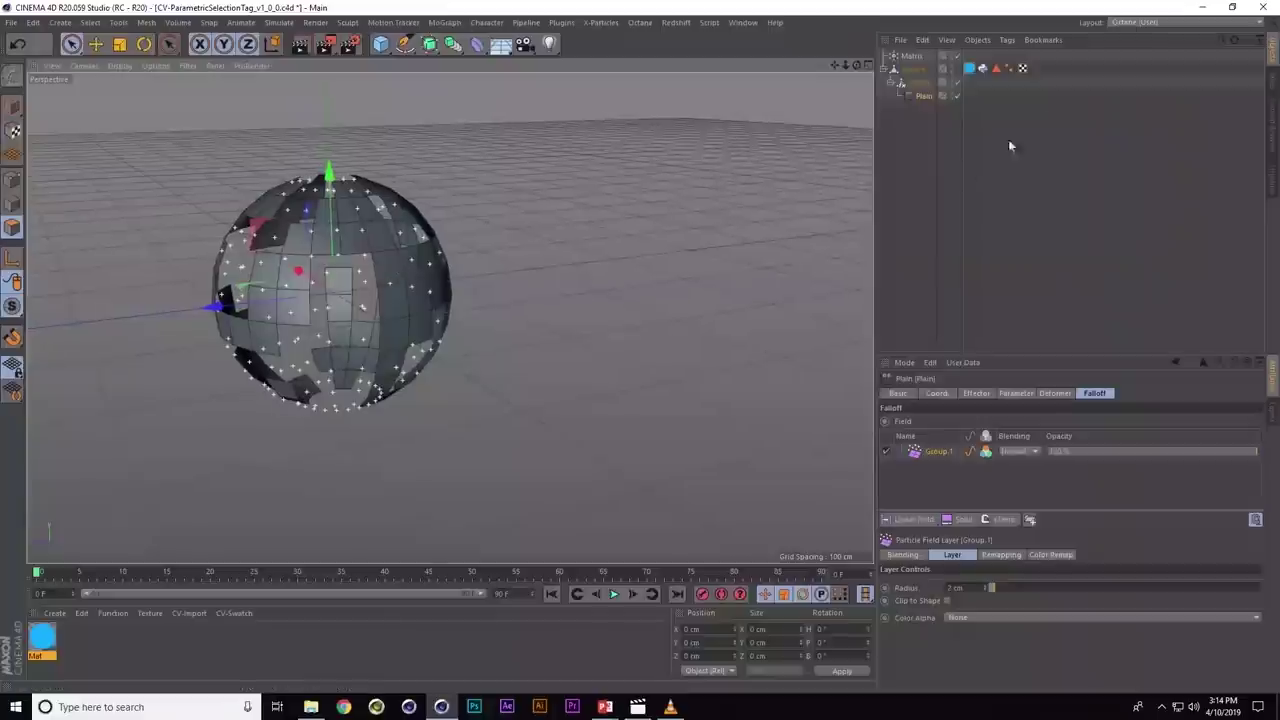
# - Select the parametric selection tag, switch to Model mode, and dismiss the out-of-bounds error
pyautogui.click(982, 68)
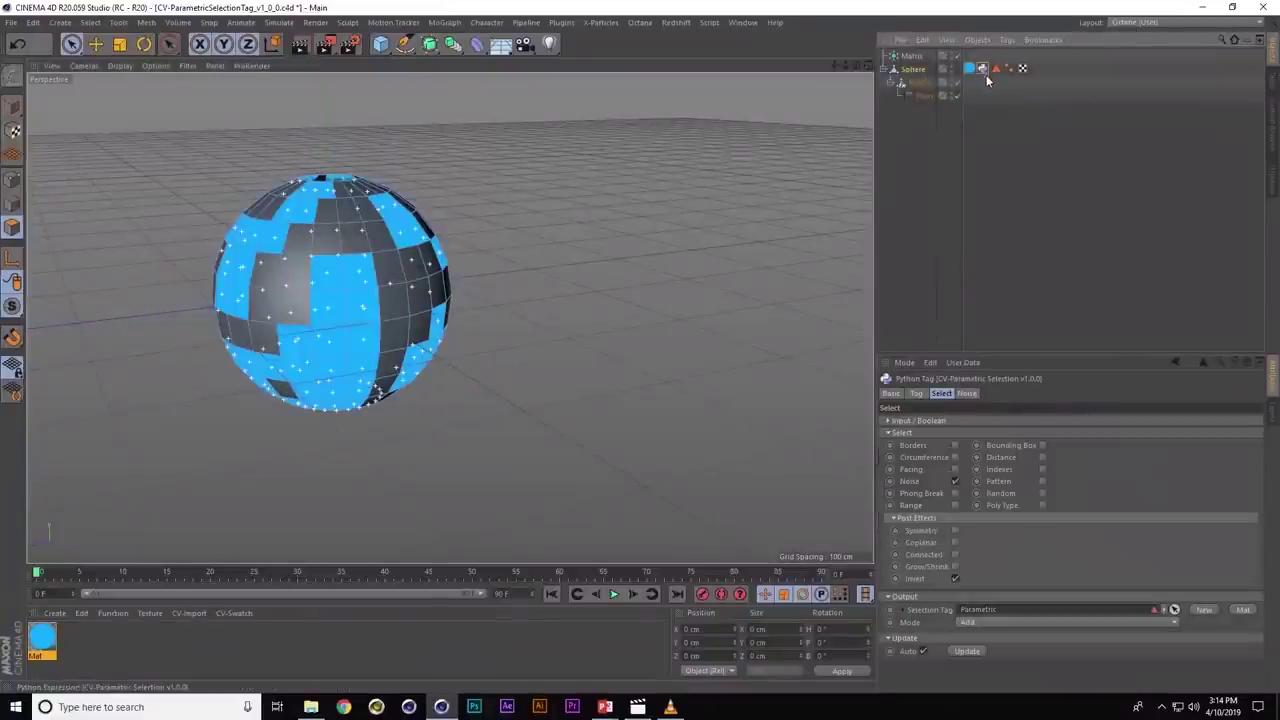
pyautogui.click(12, 106)
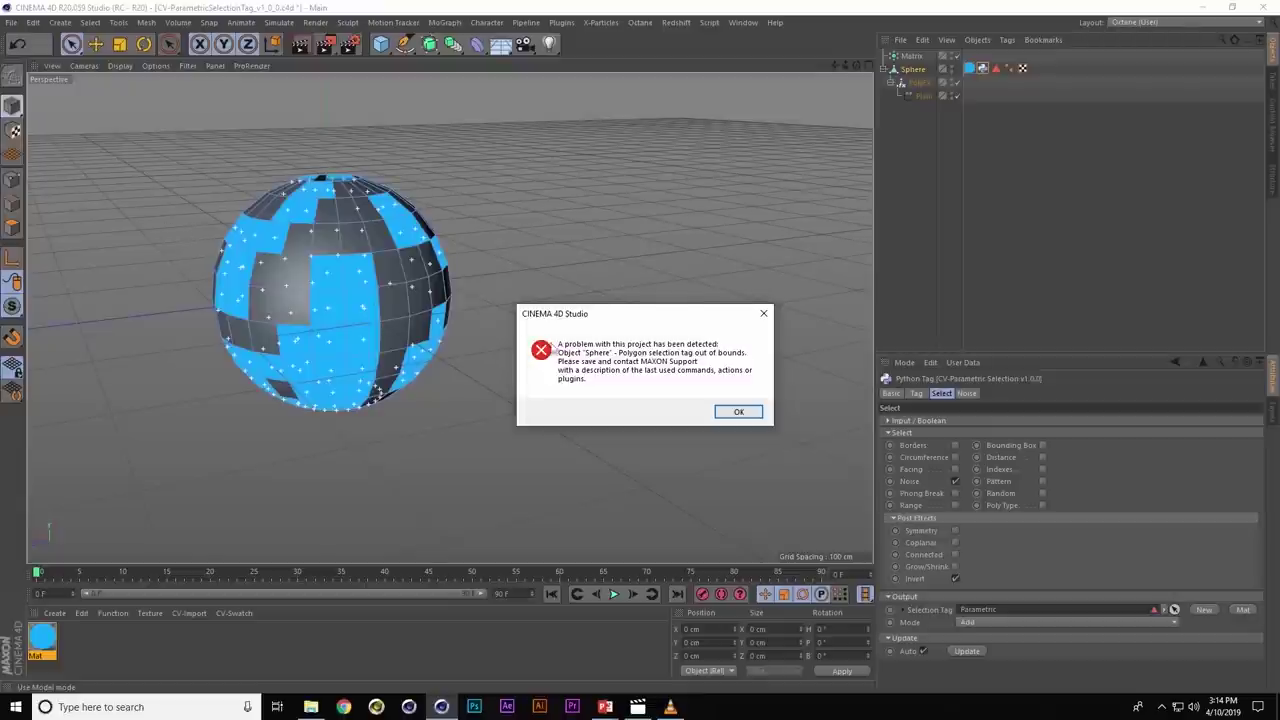
pyautogui.click(730, 418)
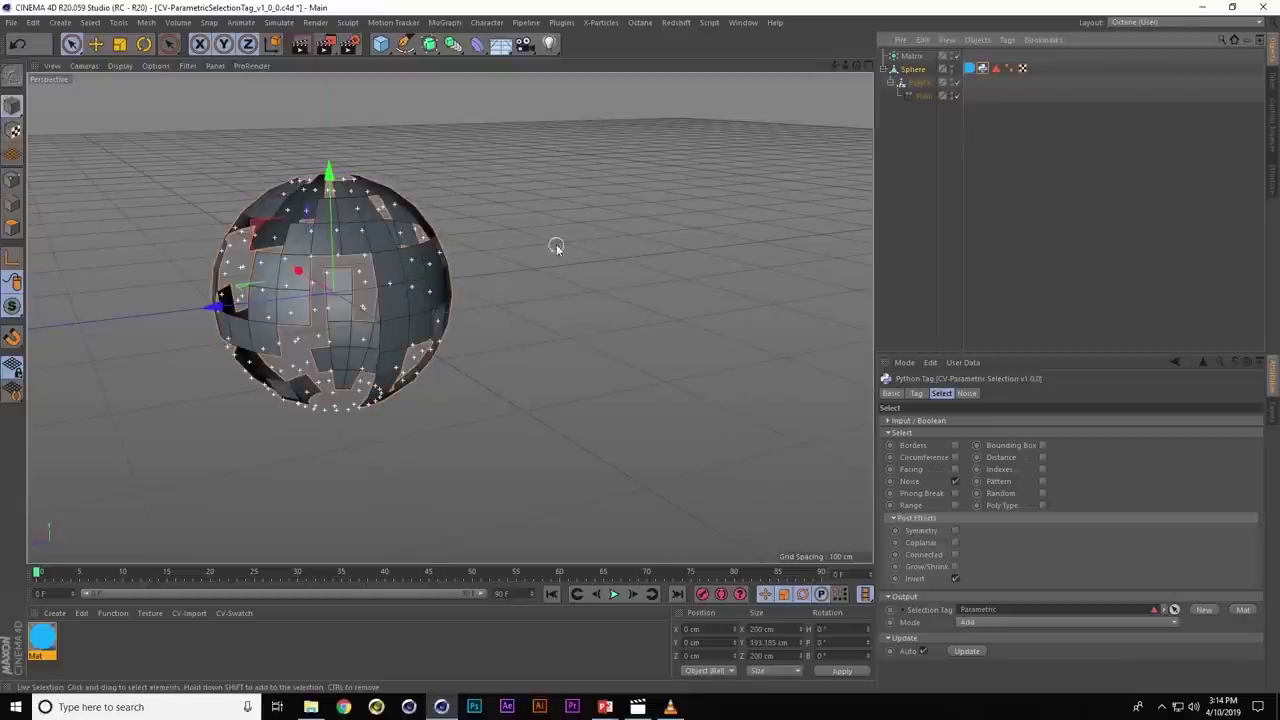
pyautogui.keyDown('alt'); pyautogui.moveTo(556, 244); pyautogui.dragTo(505, 239); pyautogui.keyUp('alt')
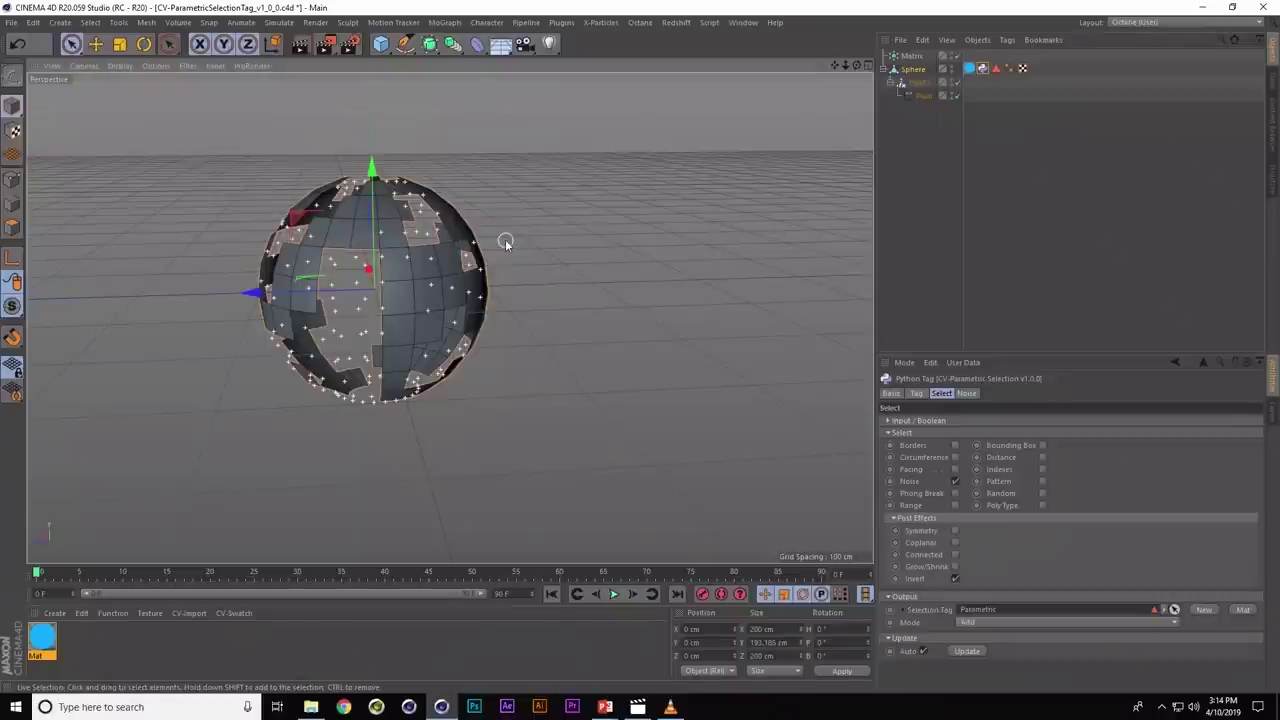
# - Save the project as dsdemo.c4d, then uncheck Invert on the parametric selection tag
pyautogui.hotkey('ctrl', 'shift', 's')
pyautogui.write('ds')
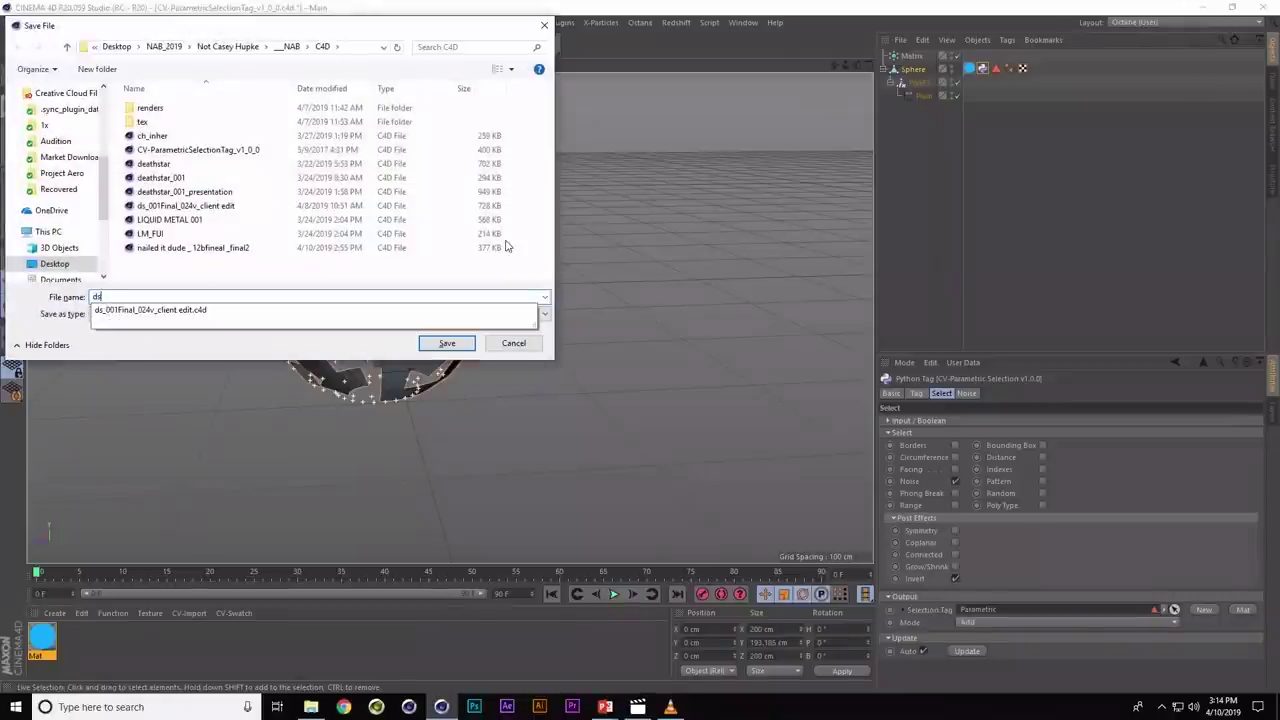
pyautogui.write('demo')
pyautogui.press('Return')
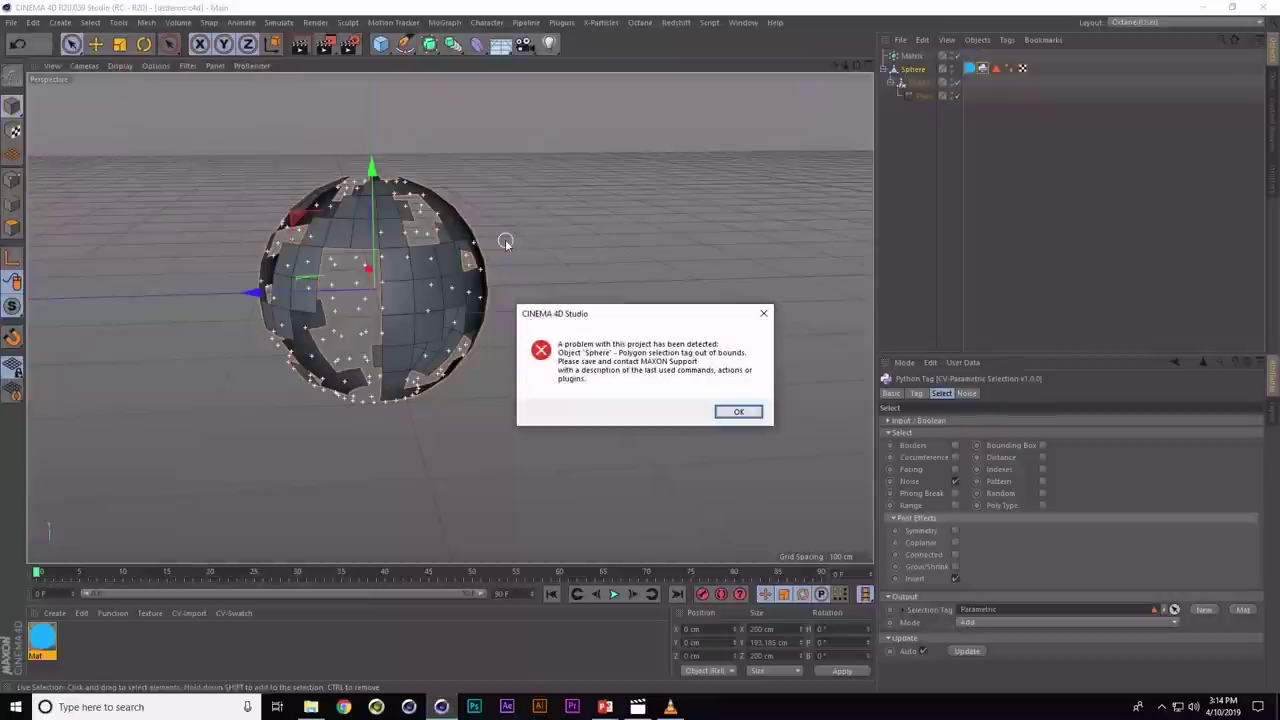
pyautogui.press('Return')
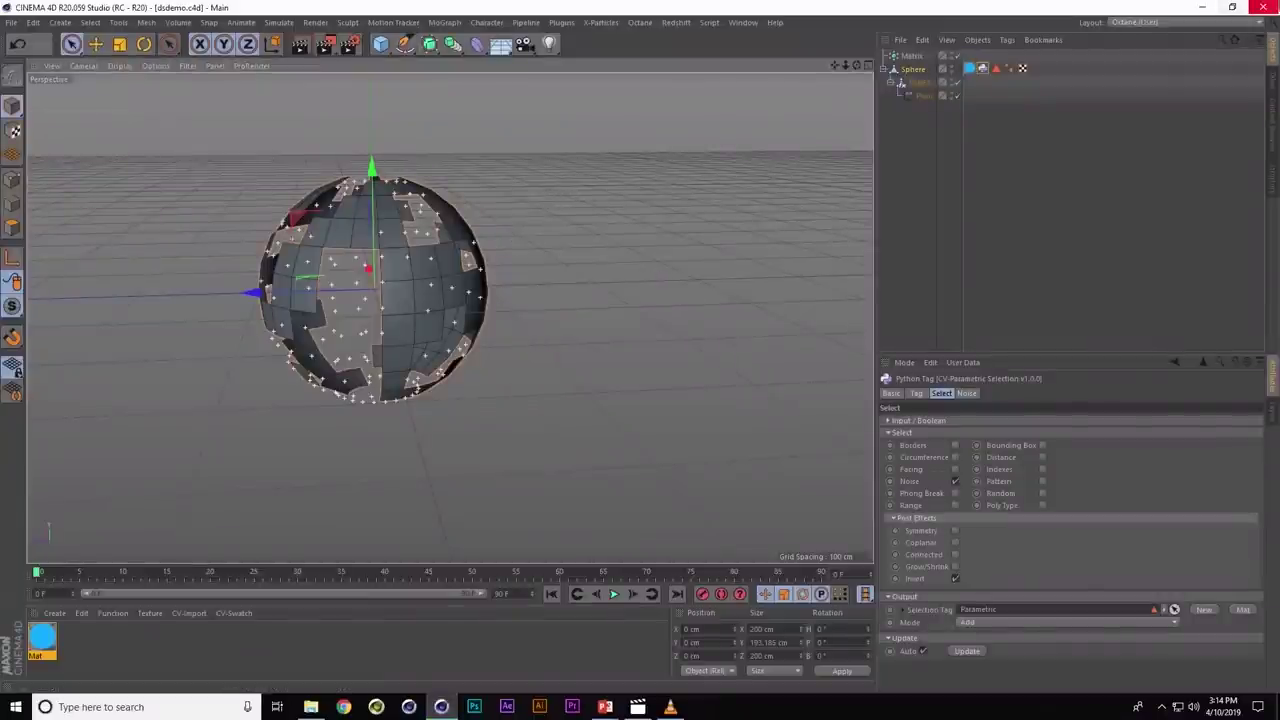
pyautogui.click(986, 76)
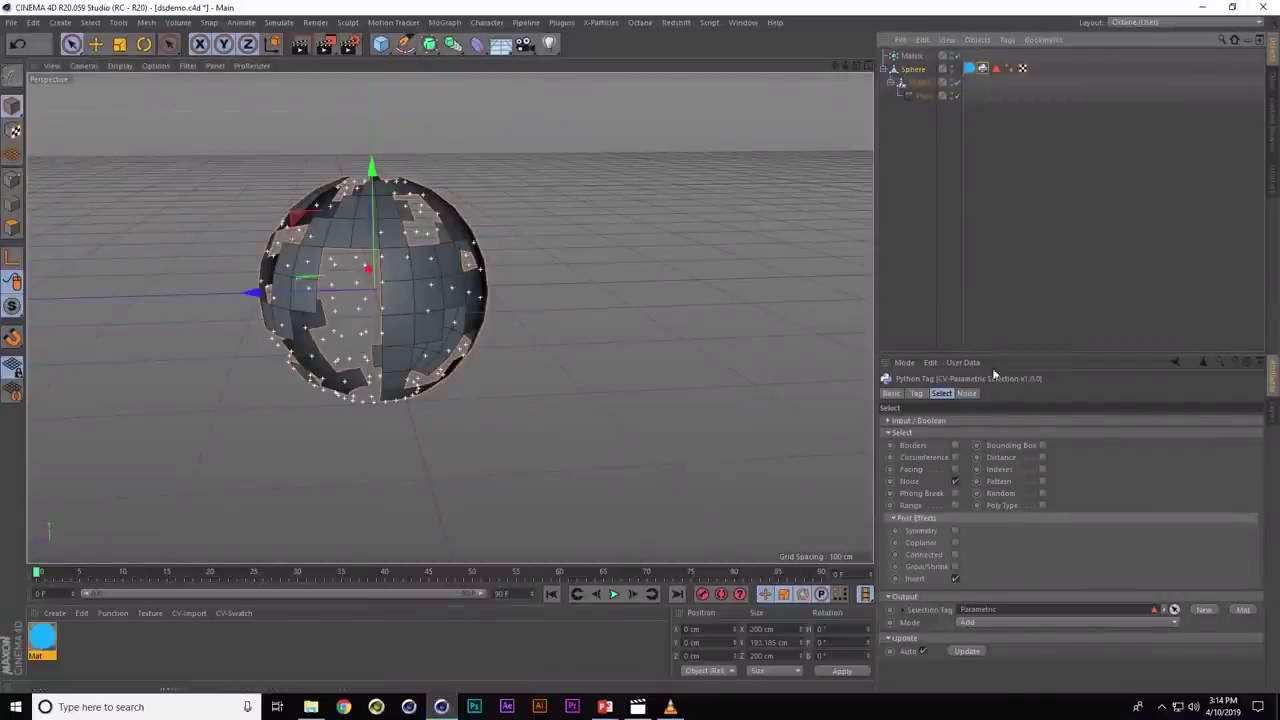
pyautogui.click(955, 578)
# - Raise the parametric tag's noise Bias to change which sphere panels are selected
pyautogui.press('g')
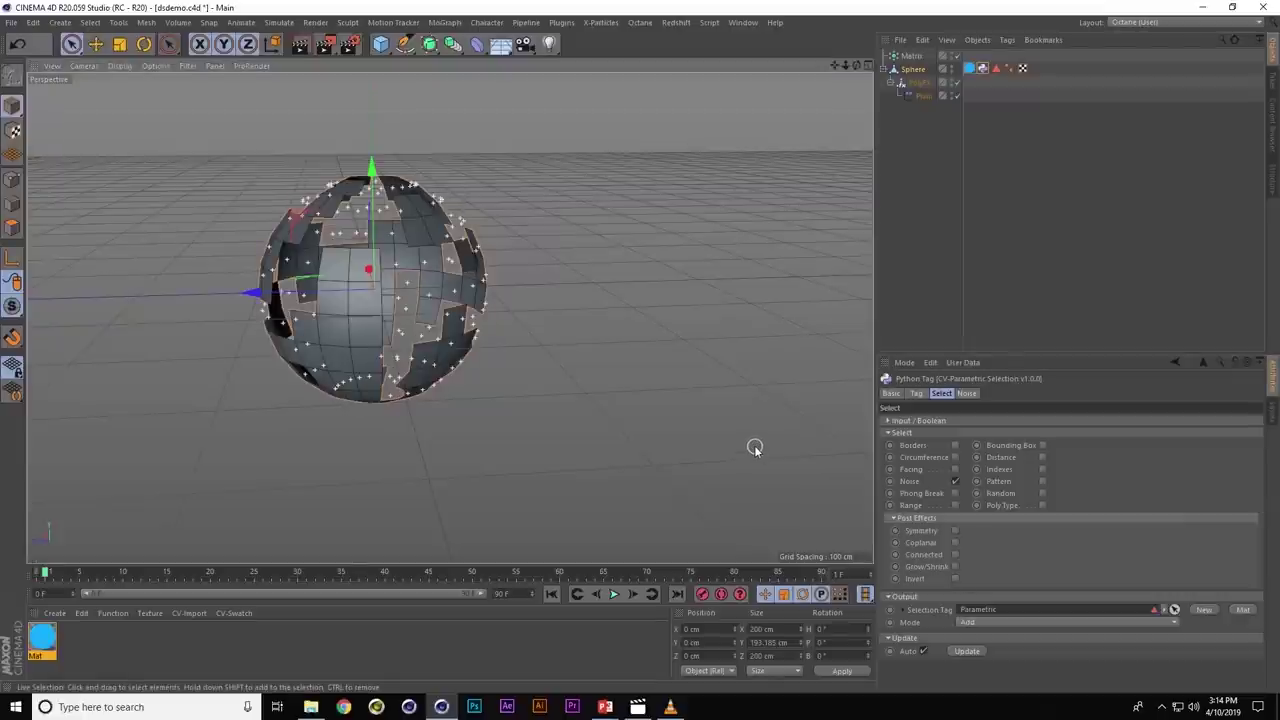
pyautogui.keyDown('alt'); pyautogui.moveTo(545, 330); pyautogui.dragTo(505, 328); pyautogui.keyUp('alt')
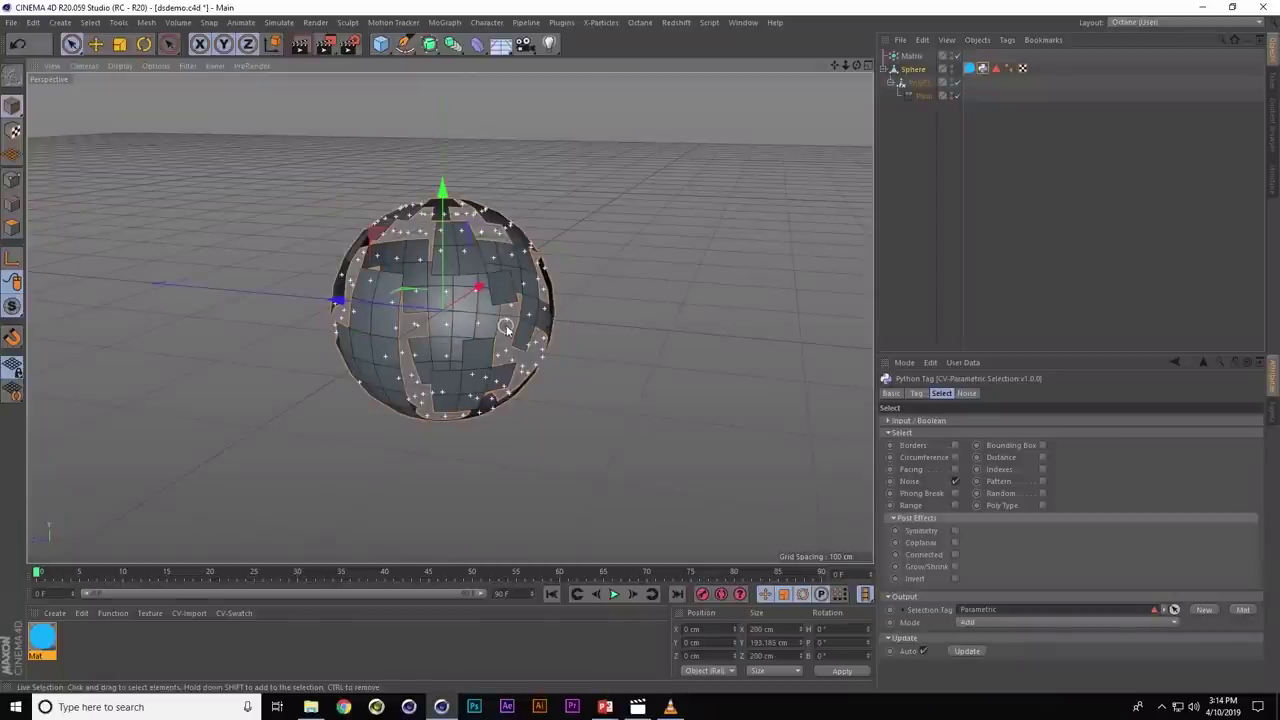
pyautogui.keyDown('alt'); pyautogui.moveTo(505, 328); pyautogui.dragTo(513, 360); pyautogui.keyUp('alt')
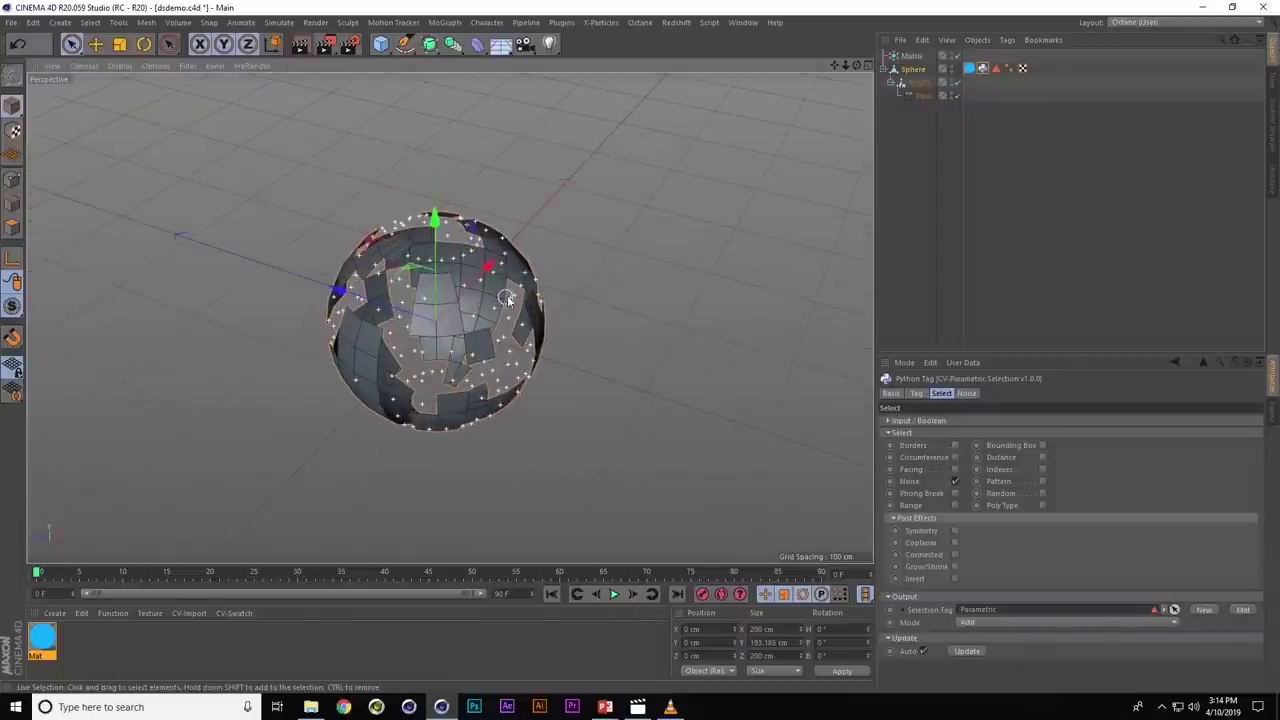
pyautogui.keyDown('alt'); pyautogui.moveTo(573, 268); pyautogui.dragTo(459, 293); pyautogui.keyUp('alt')
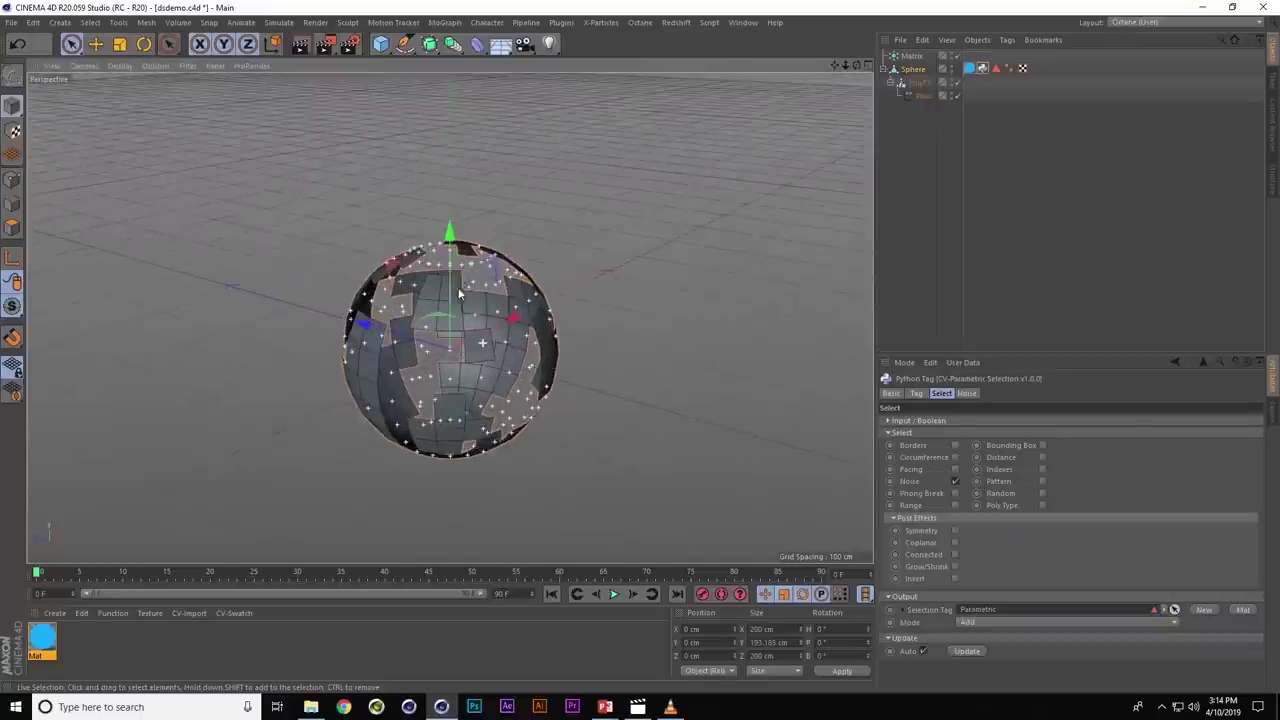
pyautogui.click(967, 393)
pyautogui.moveTo(1115, 465)
pyautogui.mouseDown()
pyautogui.moveTo(1147, 470)
pyautogui.moveTo(1130, 465)
pyautogui.mouseUp()
# - Add a MoExtrude and group it with the Sphere under a Null
pyautogui.click(1043, 170)
pyautogui.hotkey('shift', 'c')
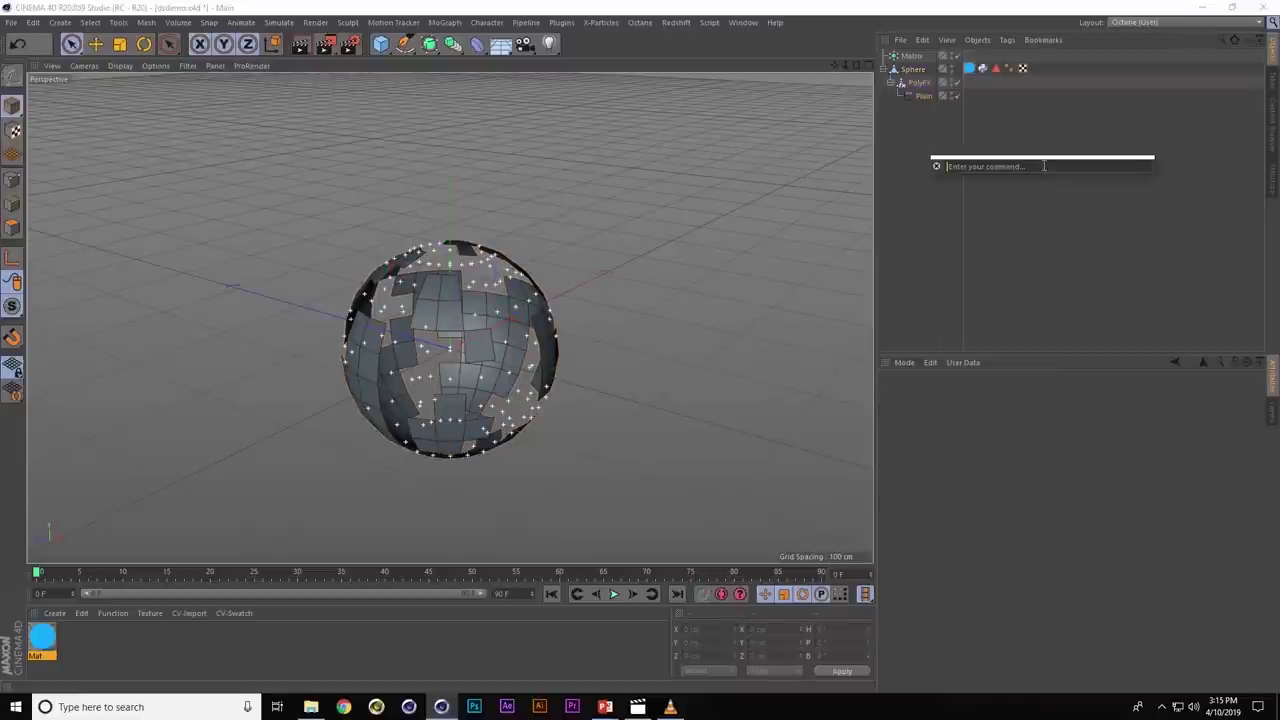
pyautogui.write('extr')
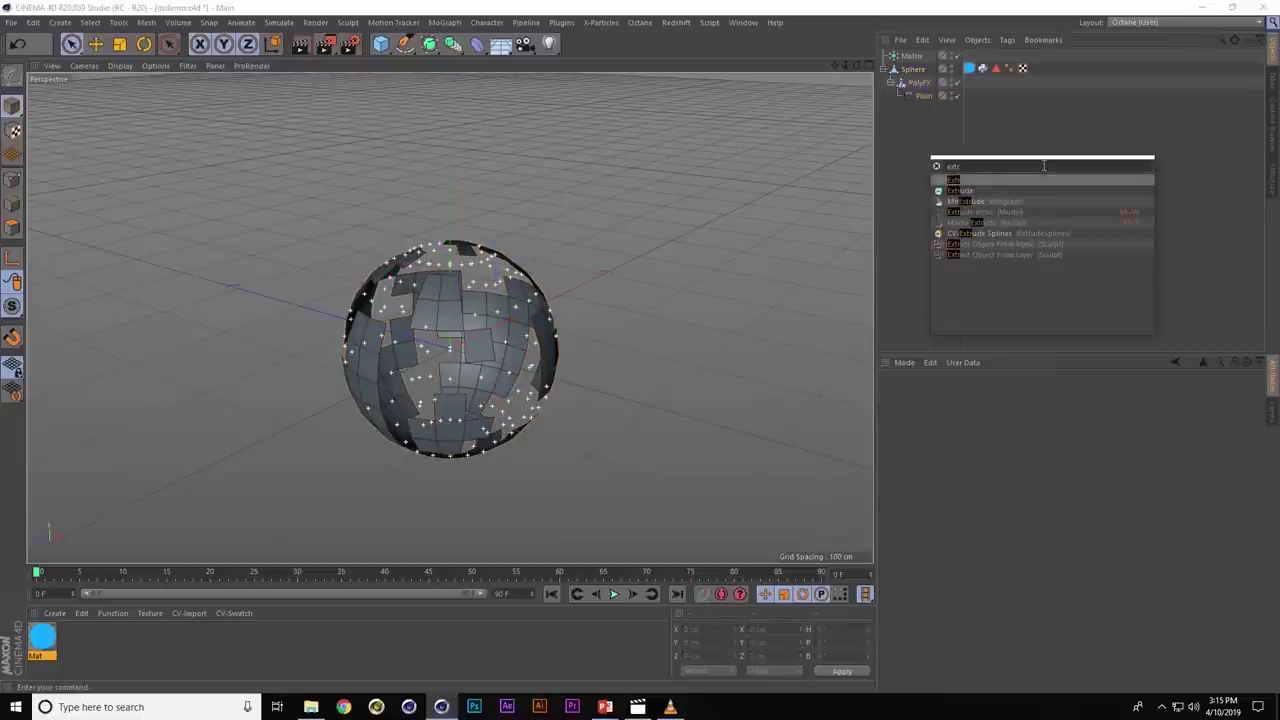
pyautogui.press('Down')
pyautogui.press('Down')
pyautogui.press('Return')
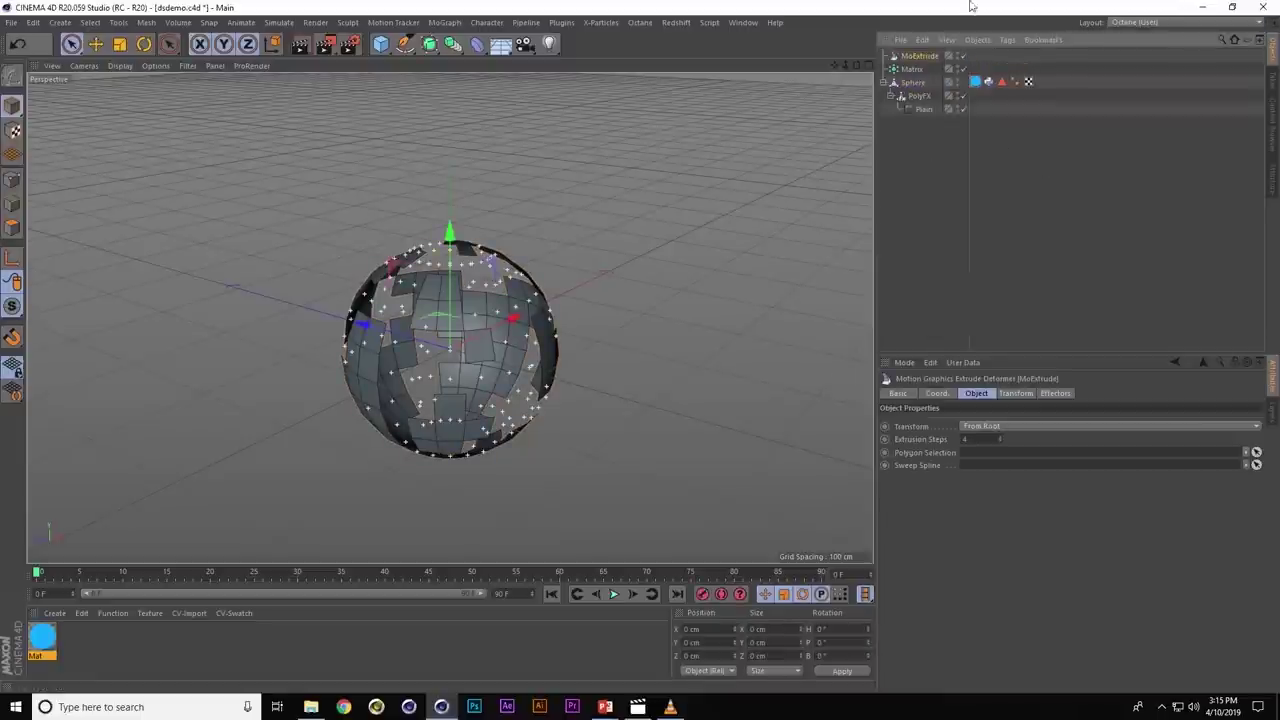
pyautogui.moveTo(926, 58)
pyautogui.mouseDown()
pyautogui.moveTo(905, 76)
pyautogui.moveTo(916, 84)
pyautogui.mouseUp()
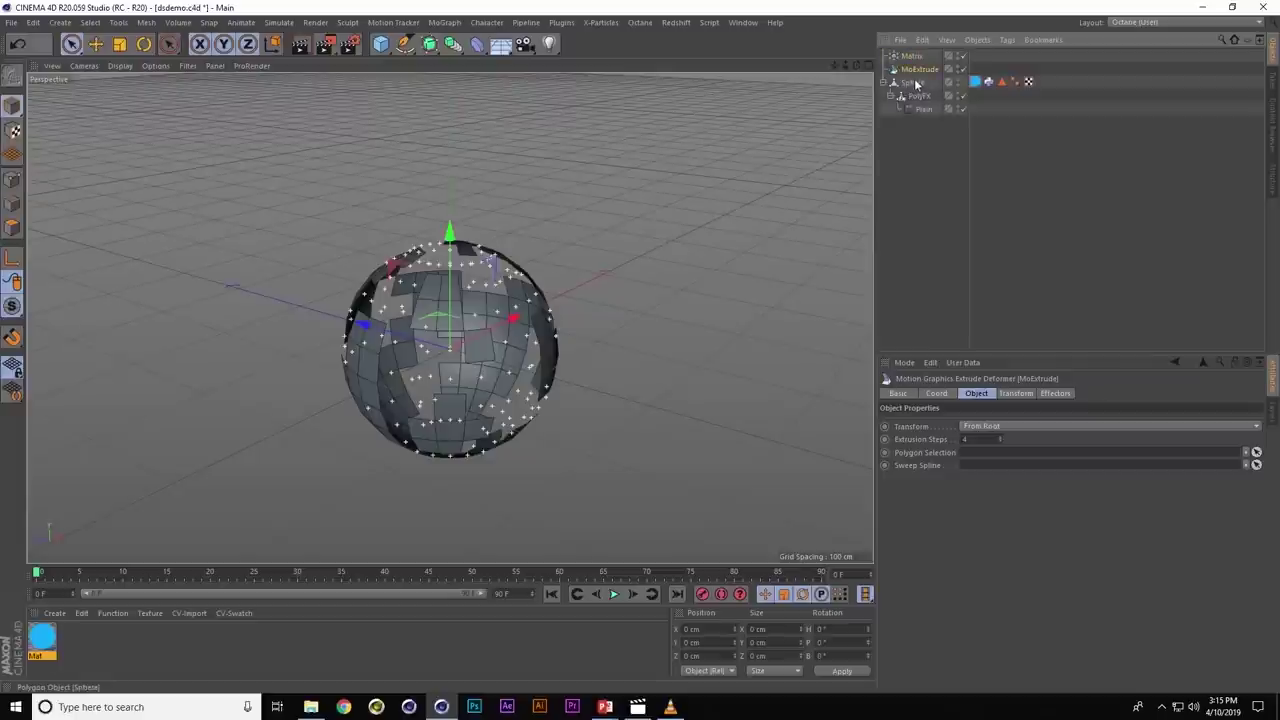
pyautogui.keyDown('ctrl'); pyautogui.click(916, 84); pyautogui.keyUp('ctrl')
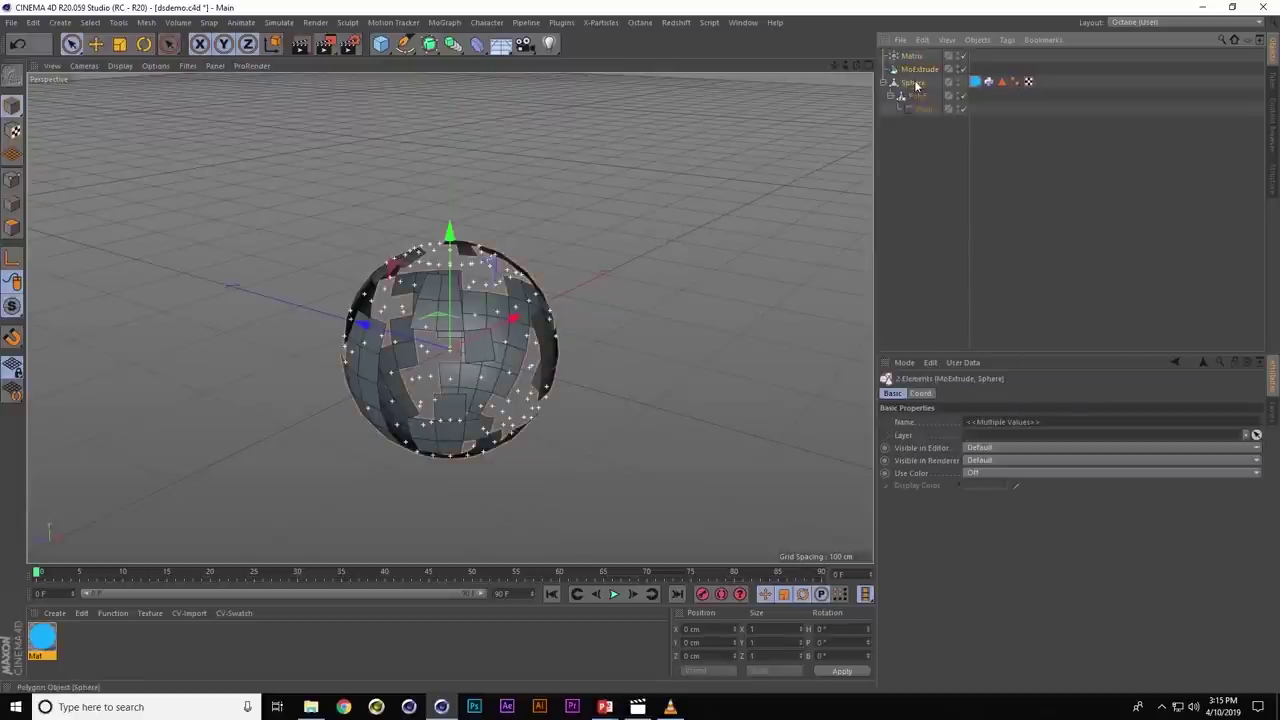
pyautogui.hotkey('alt', 'g')
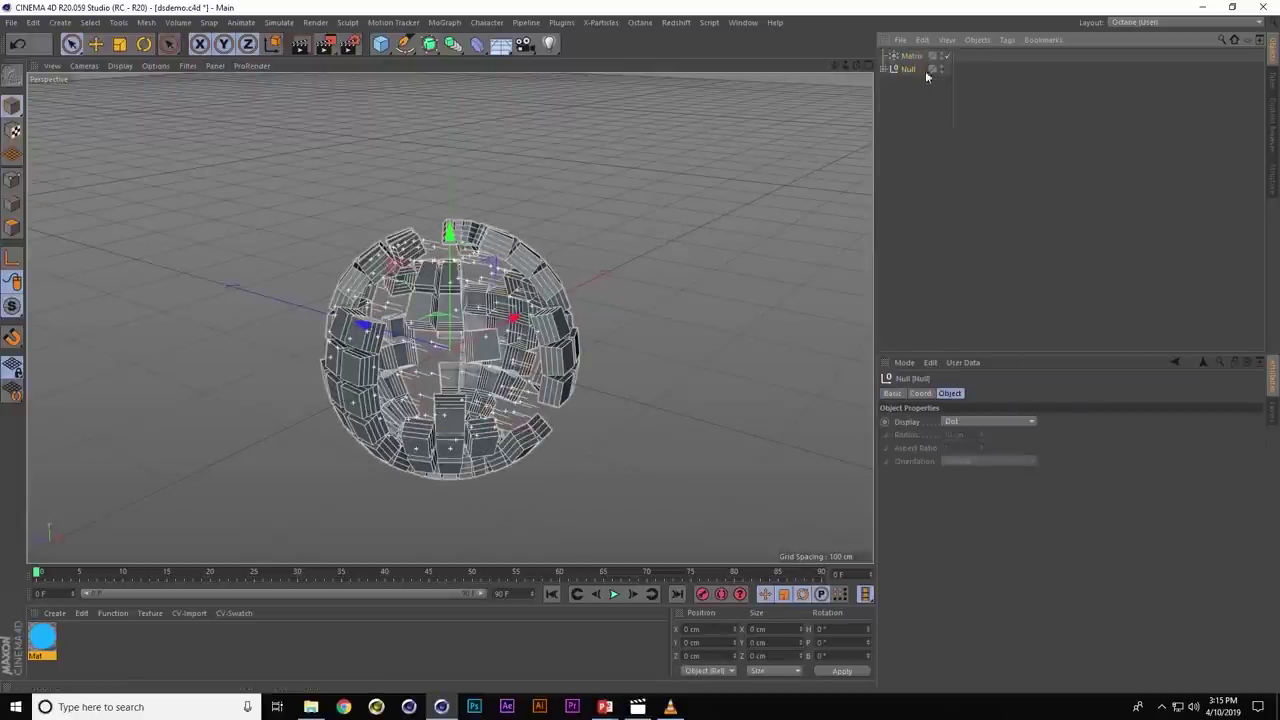
# - Set the MoExtrude's Extrusion Steps to 1
pyautogui.click(884, 69)
pyautogui.click(926, 82)
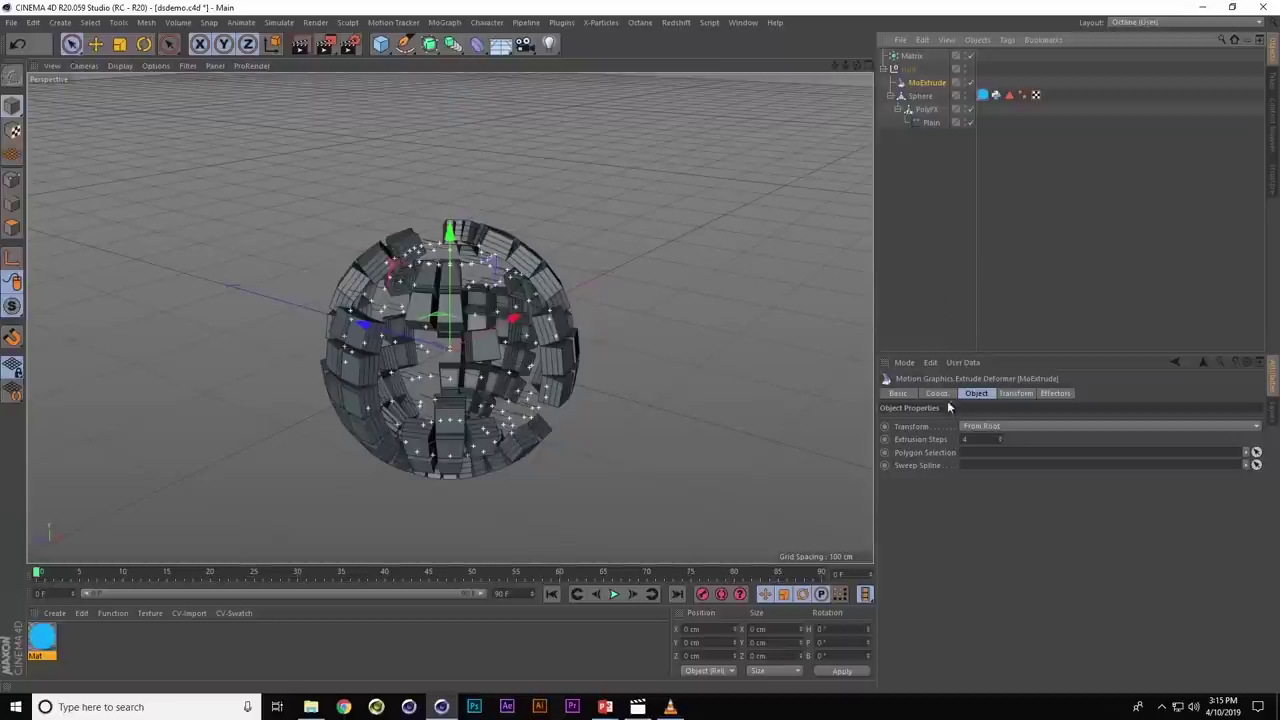
pyautogui.write('1')
pyautogui.press('Return')
pyautogui.scroll(2, 620, 360)
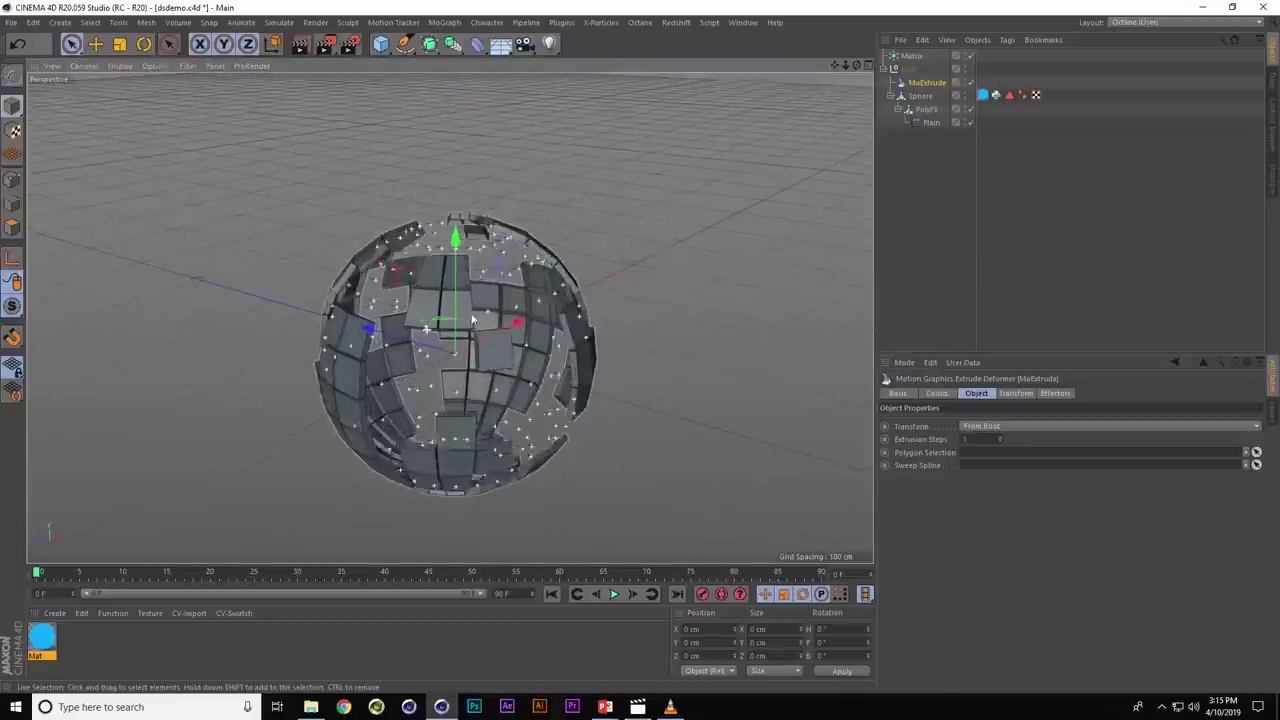
pyautogui.scroll(2, 492, 304)
pyautogui.keyDown('alt'); pyautogui.moveTo(492, 304); pyautogui.dragTo(562, 320); pyautogui.keyUp('alt')
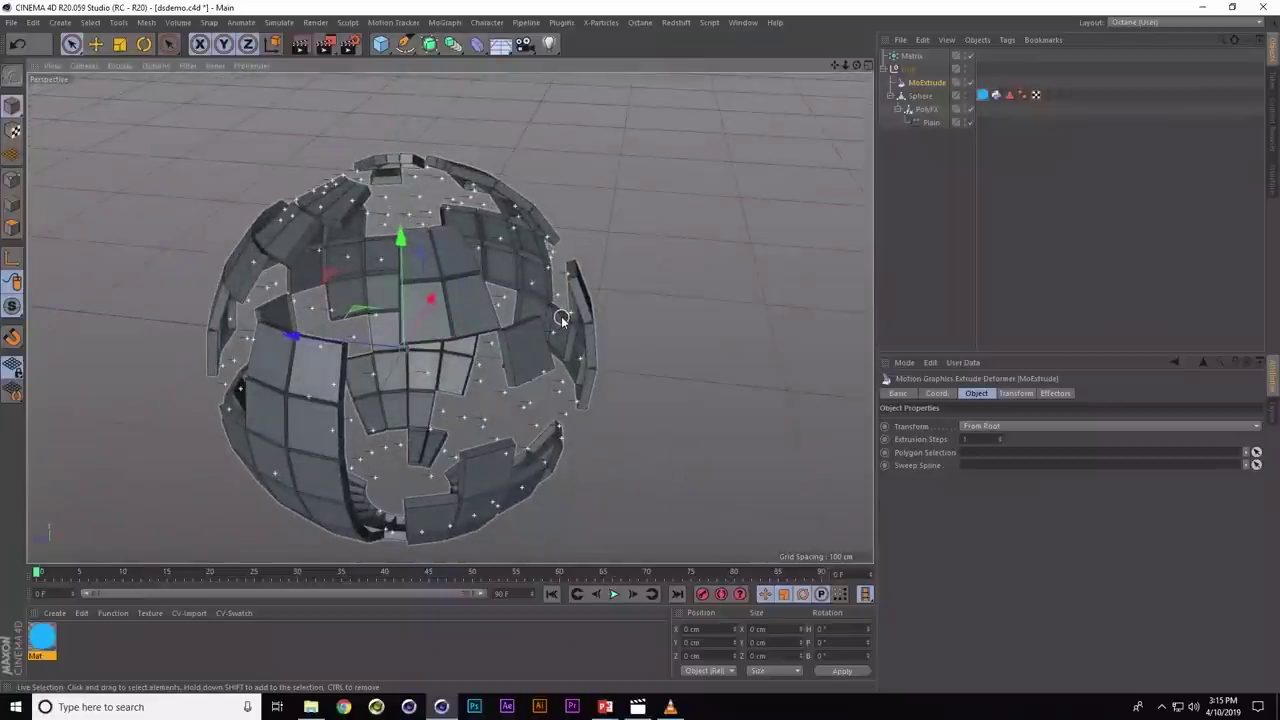
# - Add a Connect object using the command search
pyautogui.hotkey('shift', 'c')
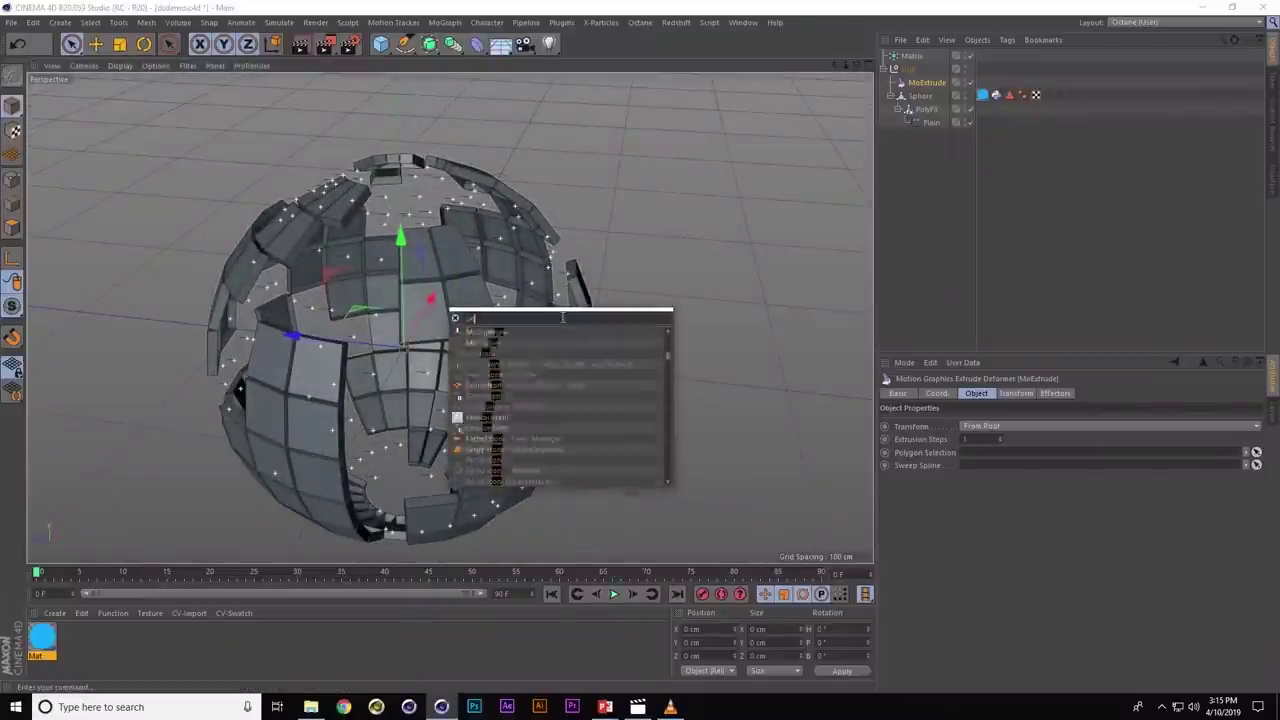
pyautogui.write('connect')
pyautogui.press('Return')
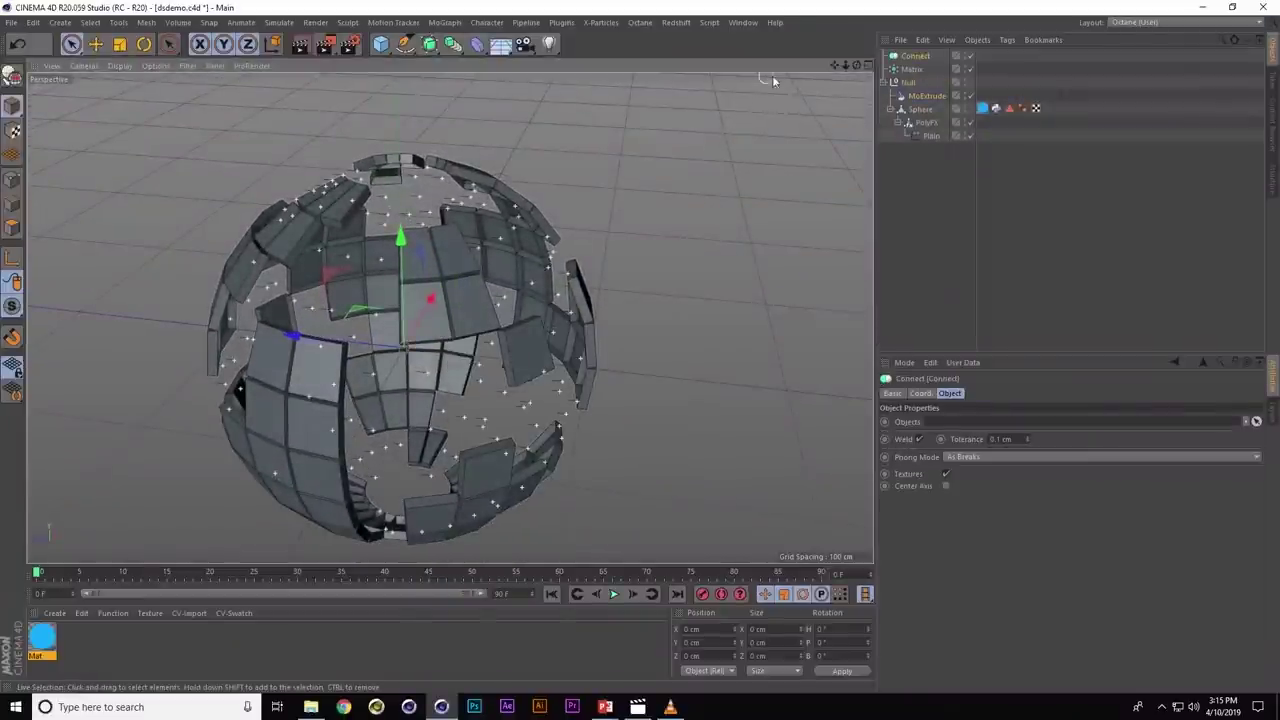
# - Parent the Sphere under the Connect object and set its Phong Mode to Highest
pyautogui.moveTo(910, 69)
pyautogui.mouseDown()
pyautogui.moveTo(910, 108)
pyautogui.moveTo(918, 98)
pyautogui.mouseUp()
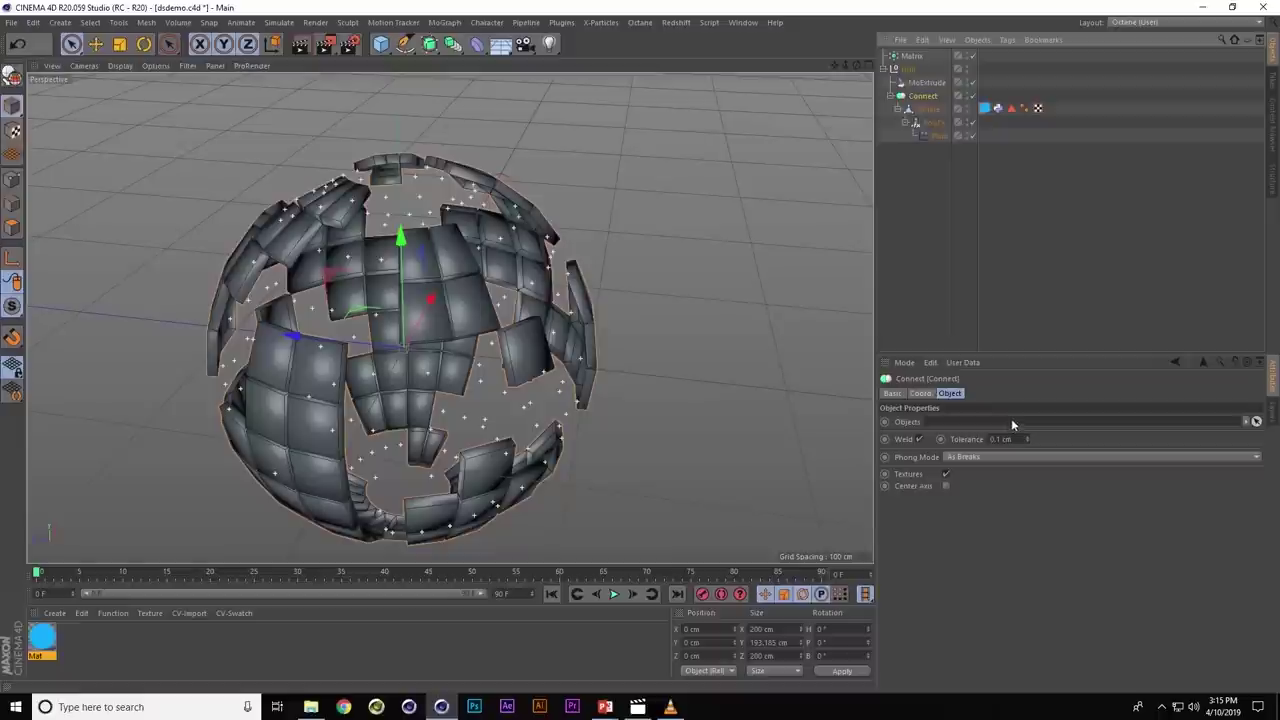
pyautogui.click(993, 458)
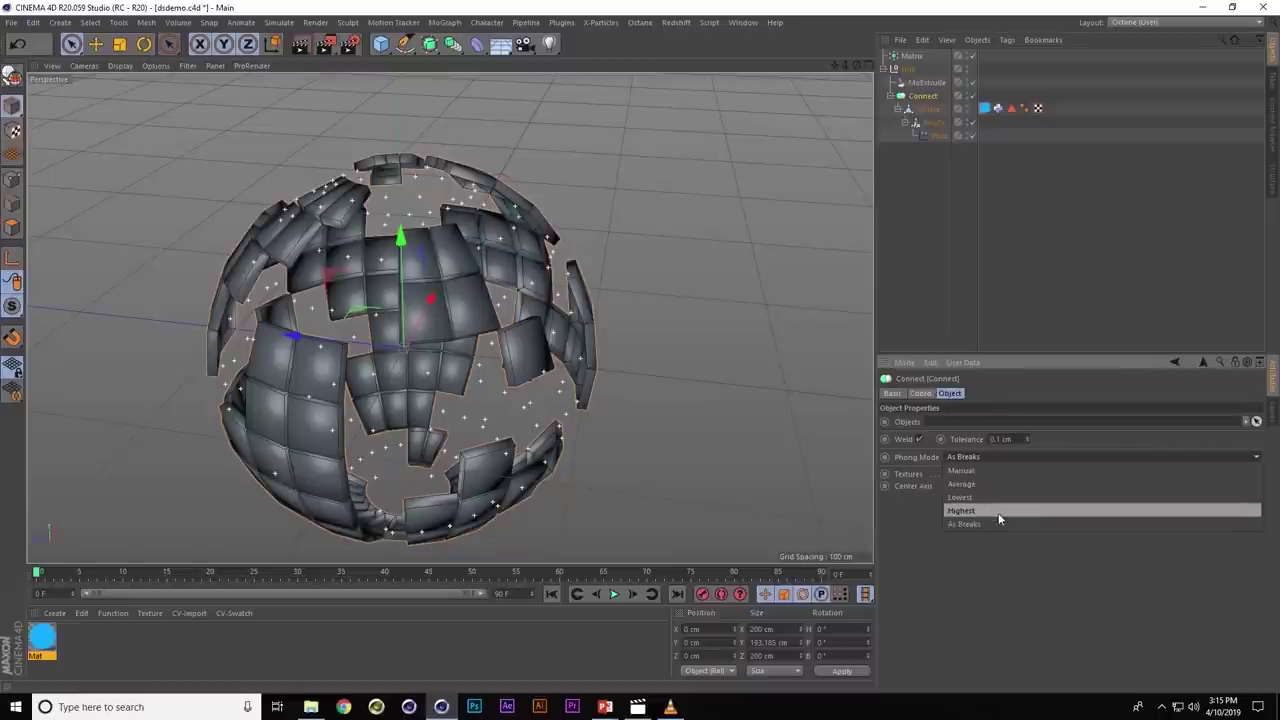
pyautogui.click(998, 511)
pyautogui.moveTo(392, 384)
pyautogui.keyDown('alt'); pyautogui.mouseDown()
pyautogui.moveTo(304, 268)
pyautogui.moveTo(366, 306)
pyautogui.mouseUp(); pyautogui.keyUp('alt')
pyautogui.keyDown('alt'); pyautogui.moveTo(366, 305); pyautogui.dragTo(432, 230, button='right'); pyautogui.keyUp('alt')
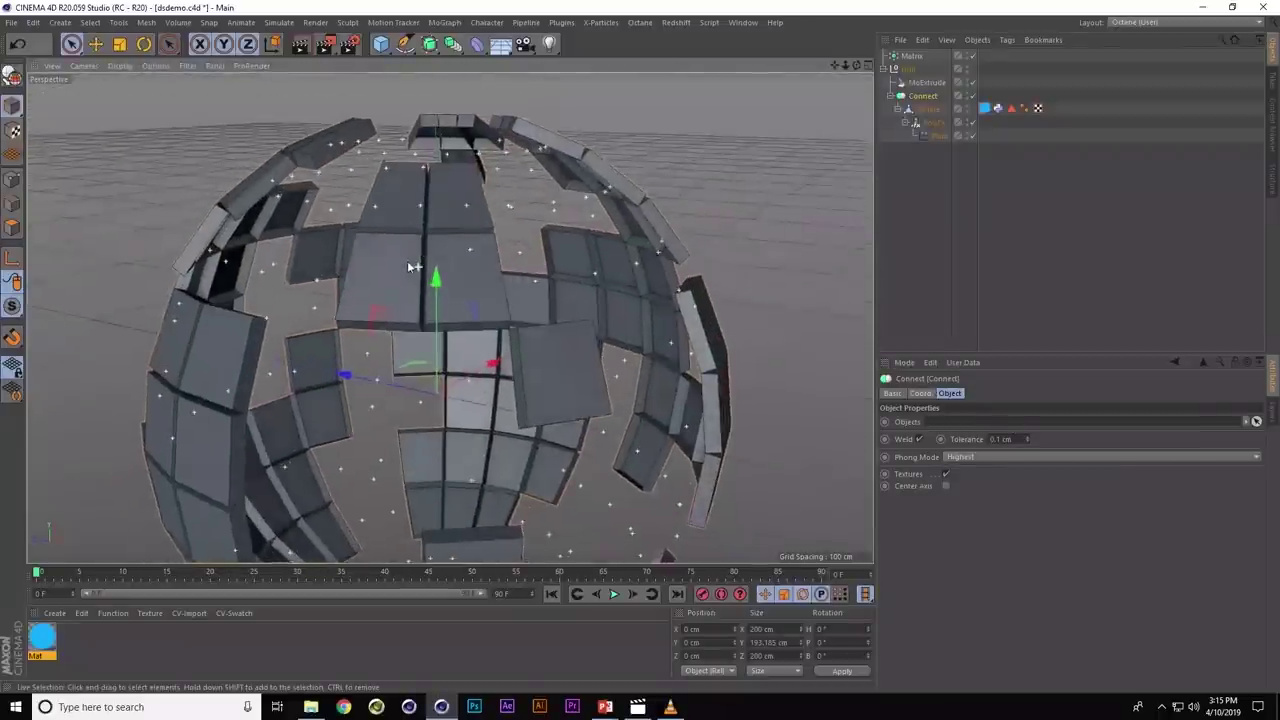
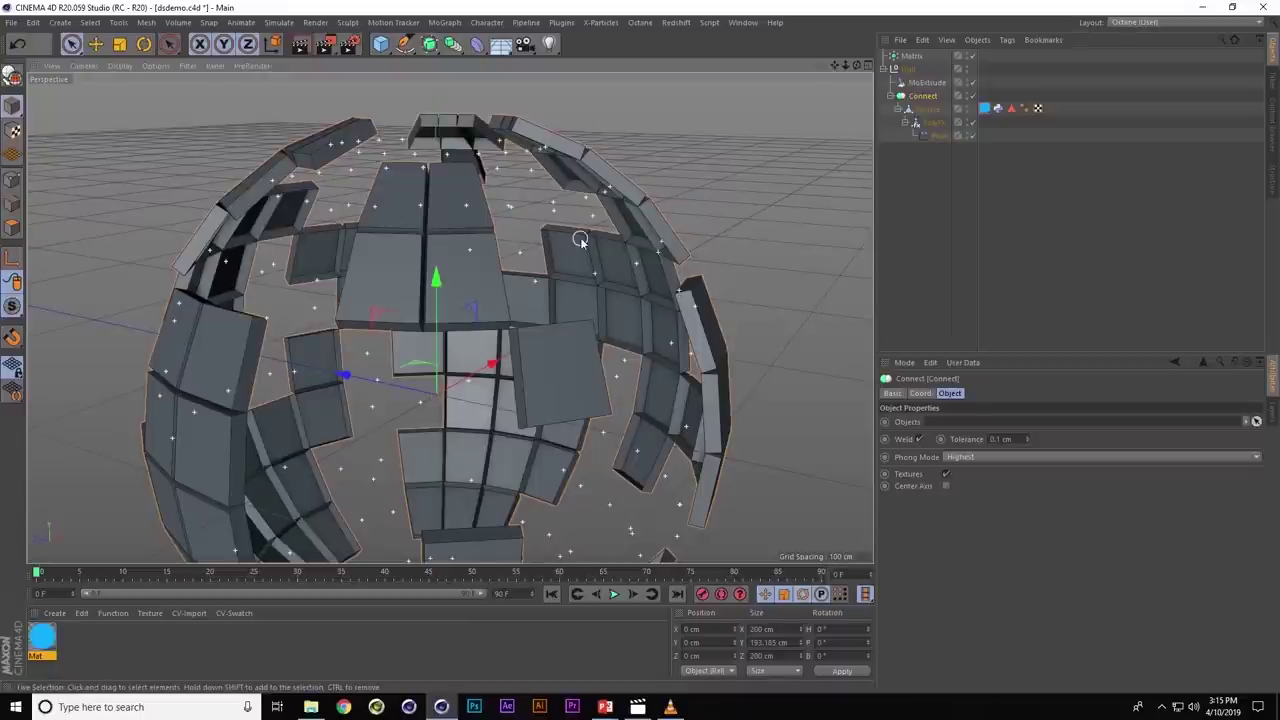
# - Add a Connect Instance and move it to the bottom of the hierarchy
pyautogui.scroll(2, 580, 238)
pyautogui.scroll(-5, 600, 250)
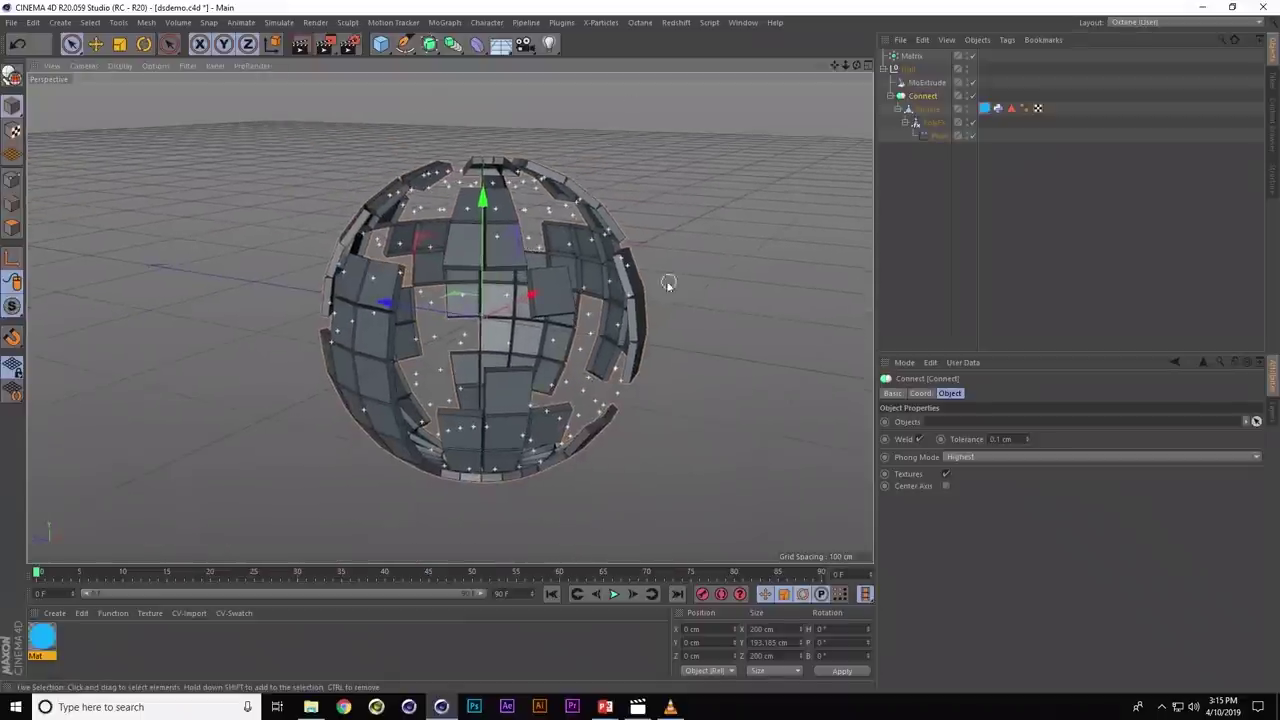
pyautogui.scroll(5, 666, 280)
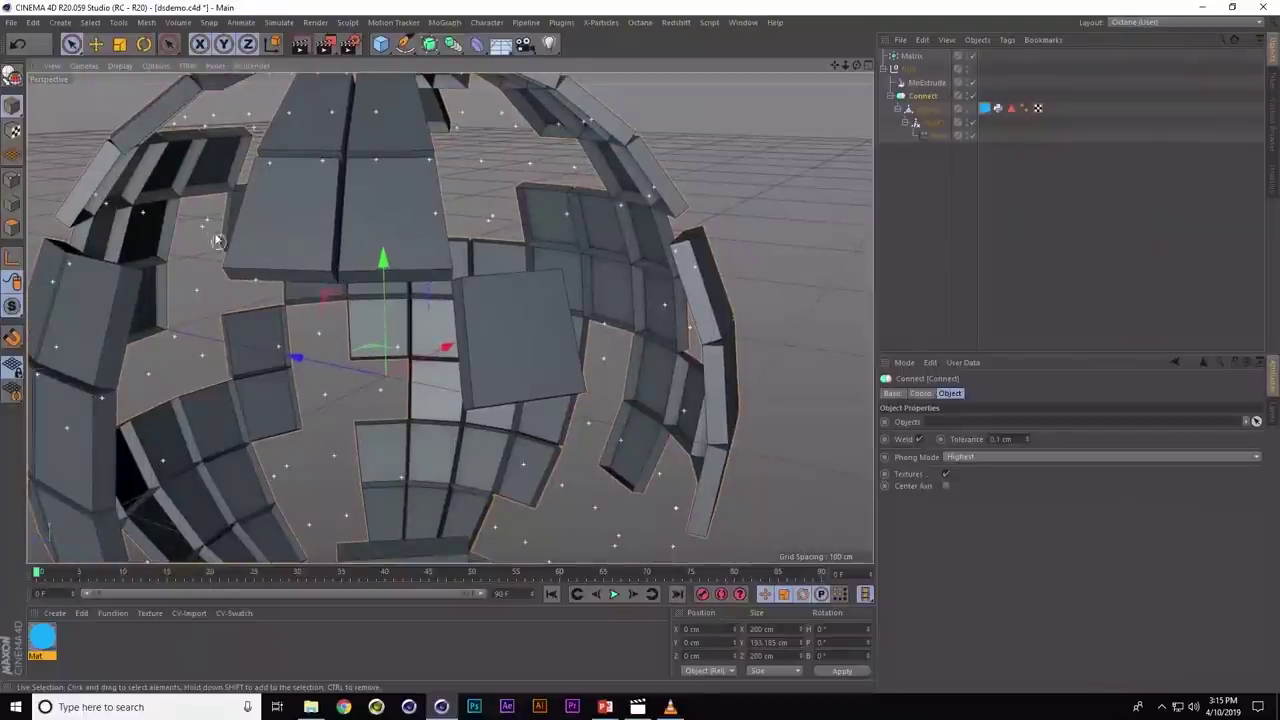
pyautogui.scroll(1, 200, 236)
pyautogui.moveTo(186, 237)
pyautogui.keyDown('alt'); pyautogui.mouseDown()
pyautogui.moveTo(159, 214)
pyautogui.moveTo(176, 277)
pyautogui.moveTo(388, 322)
pyautogui.mouseUp(); pyautogui.keyUp('alt')
pyautogui.moveTo(390, 414)
pyautogui.keyDown('alt'); pyautogui.mouseDown()
pyautogui.moveTo(372, 330)
pyautogui.moveTo(411, 228)
pyautogui.moveTo(421, 366)
pyautogui.moveTo(414, 318)
pyautogui.moveTo(454, 340)
pyautogui.moveTo(438, 285)
pyautogui.moveTo(416, 296)
pyautogui.mouseUp(); pyautogui.keyUp('alt')
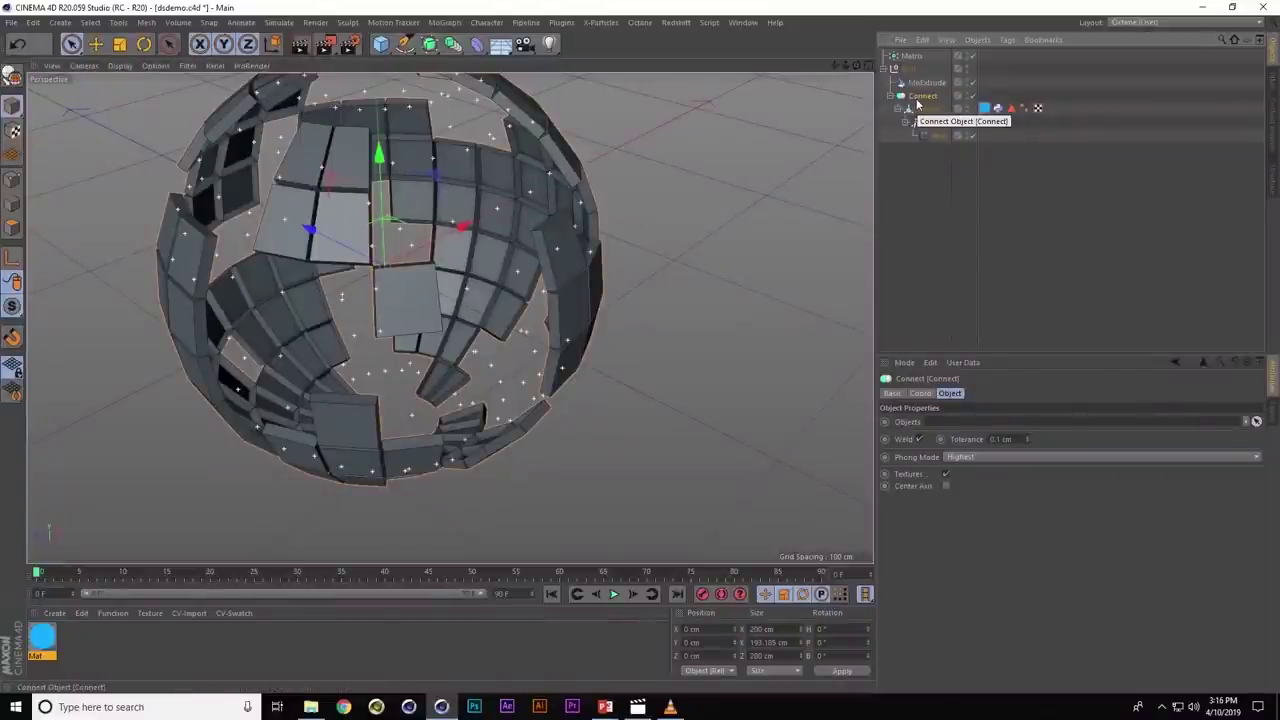
pyautogui.hotkey('shift', 'c')
pyautogui.write('insta')
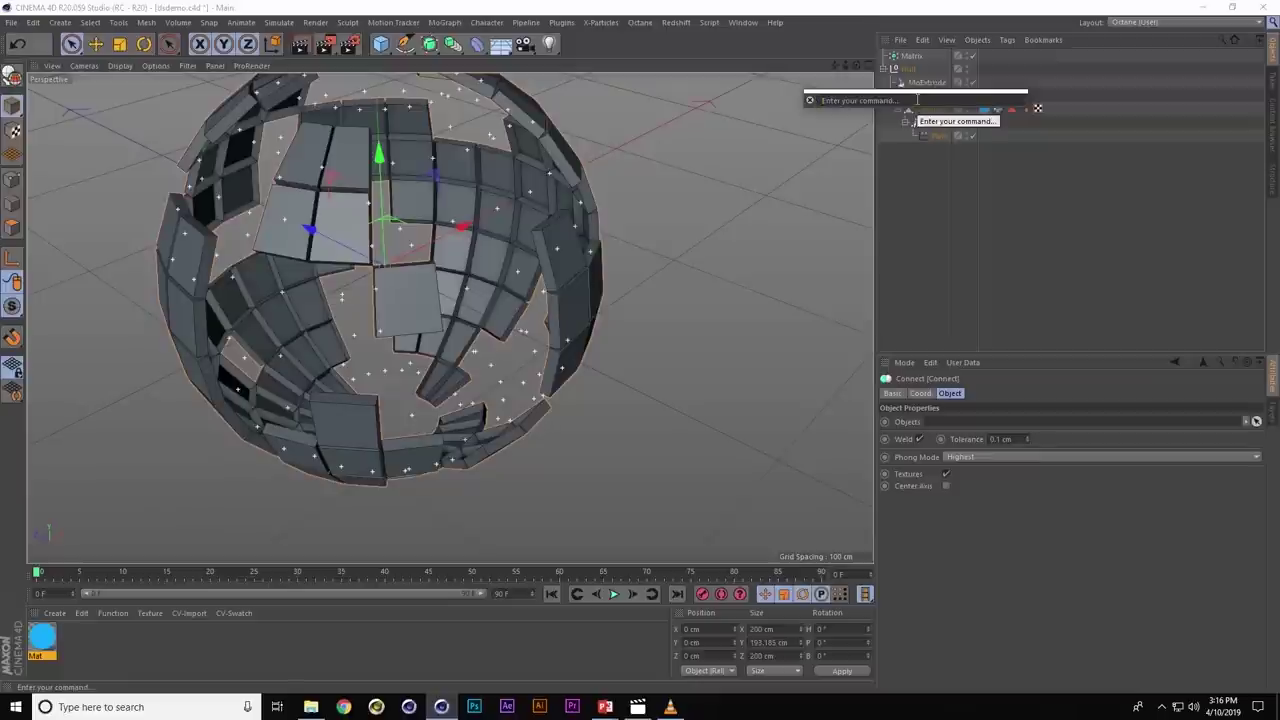
pyautogui.press('Return')
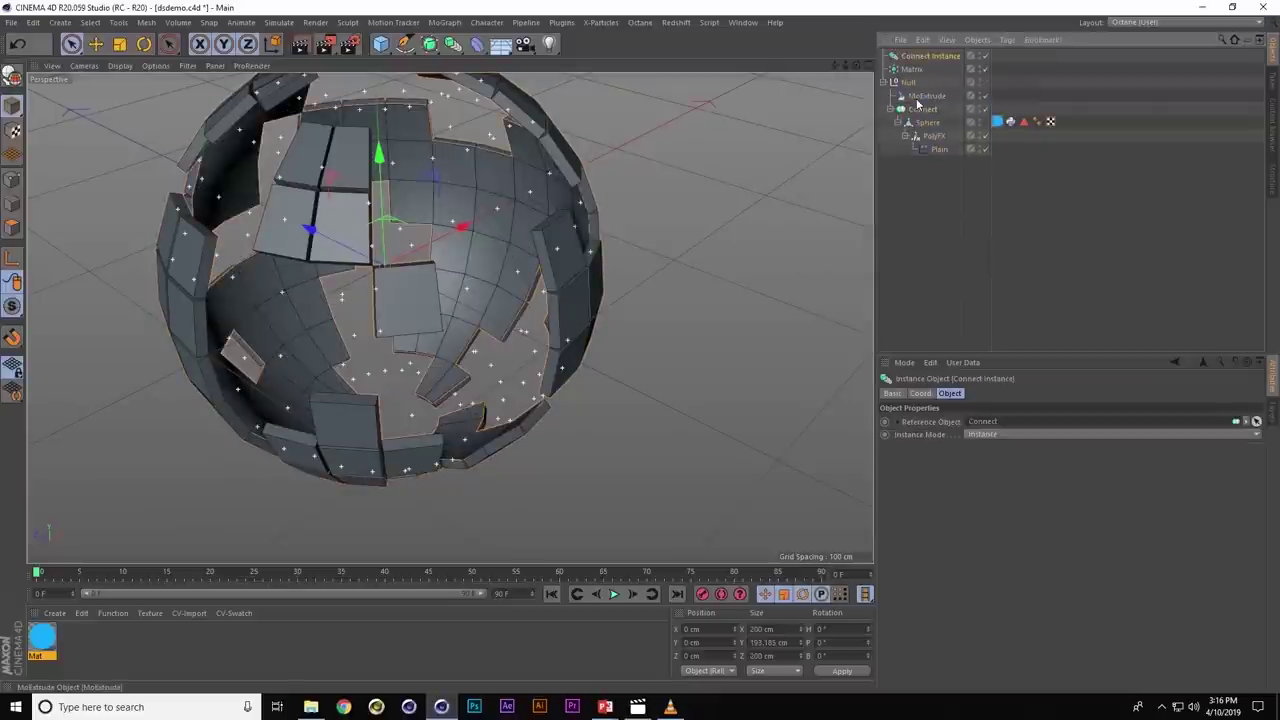
pyautogui.moveTo(242, 231)
pyautogui.keyDown('alt'); pyautogui.mouseDown()
pyautogui.moveTo(422, 182)
pyautogui.moveTo(360, 200)
pyautogui.mouseUp(); pyautogui.keyUp('alt')
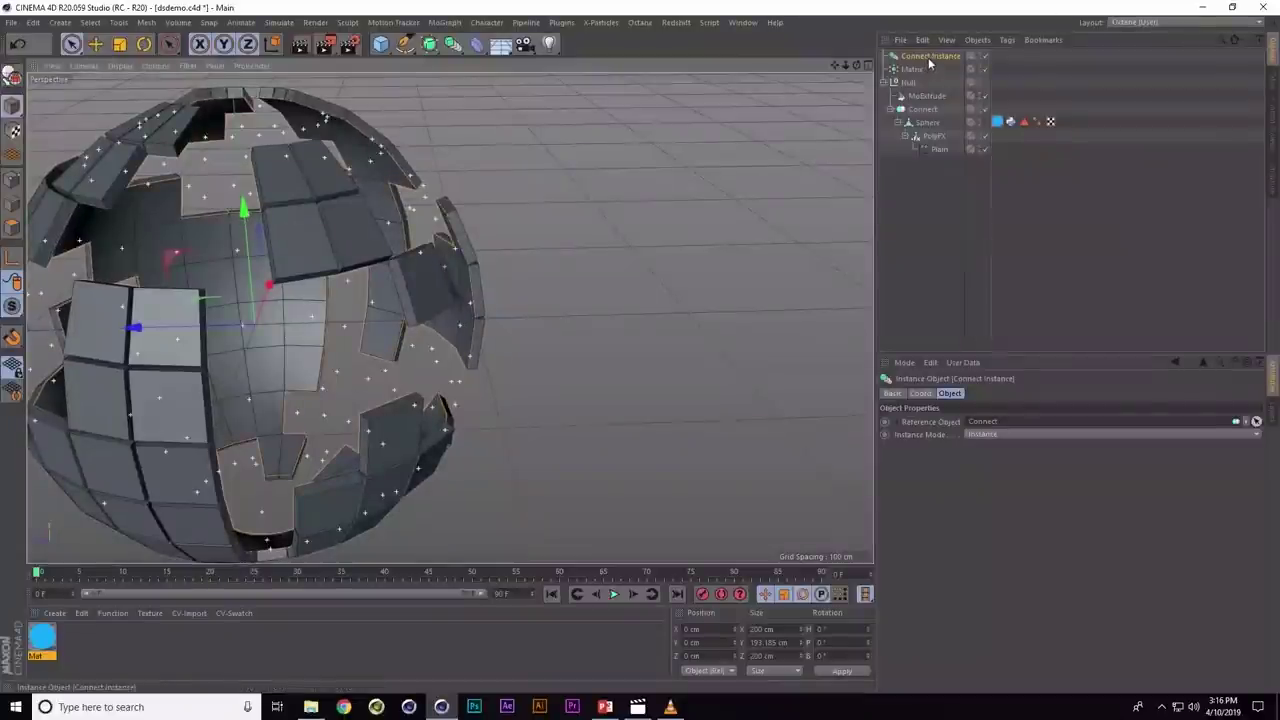
pyautogui.moveTo(928, 57); pyautogui.dragTo(932, 155)
# - Create a Connect object and parent the Null and Connect Instance under it
pyautogui.click(907, 69)
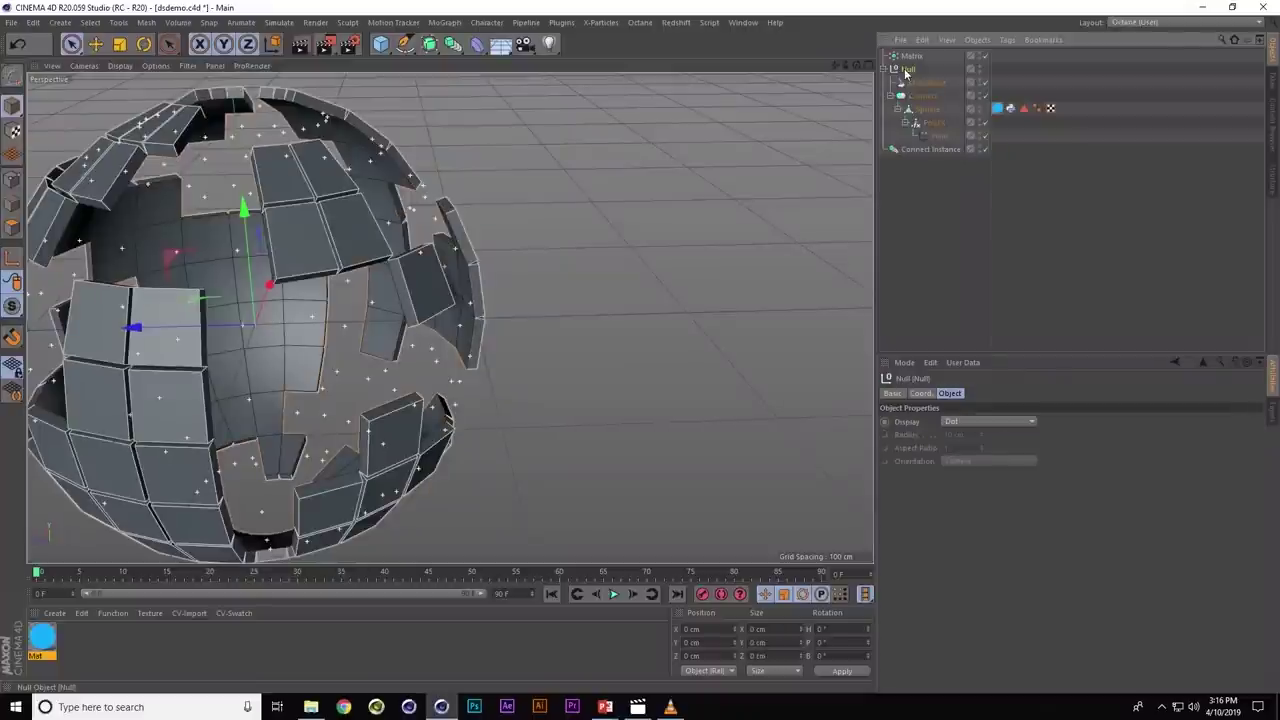
pyautogui.hotkey('shift', 'c')
pyautogui.write('con')
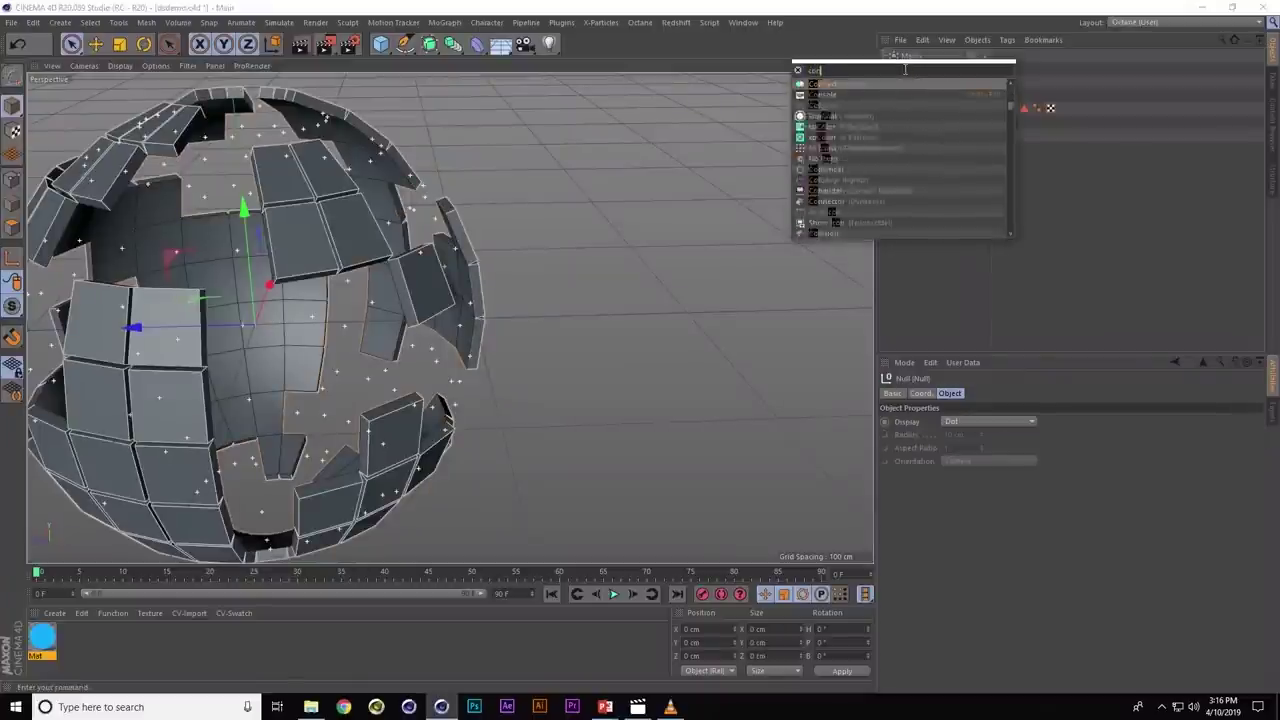
pyautogui.press('Escape')
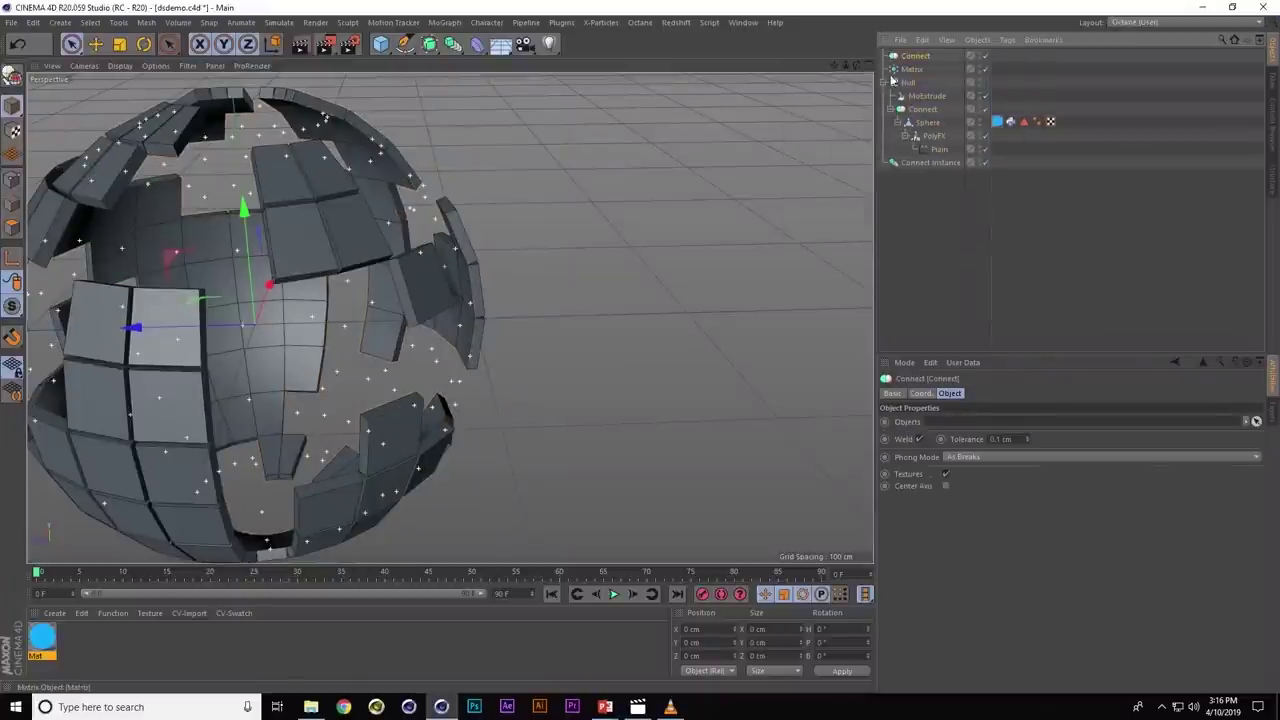
pyautogui.click(884, 82)
pyautogui.click(930, 96)
pyautogui.keyDown('ctrl'); pyautogui.click(908, 82); pyautogui.keyUp('ctrl')
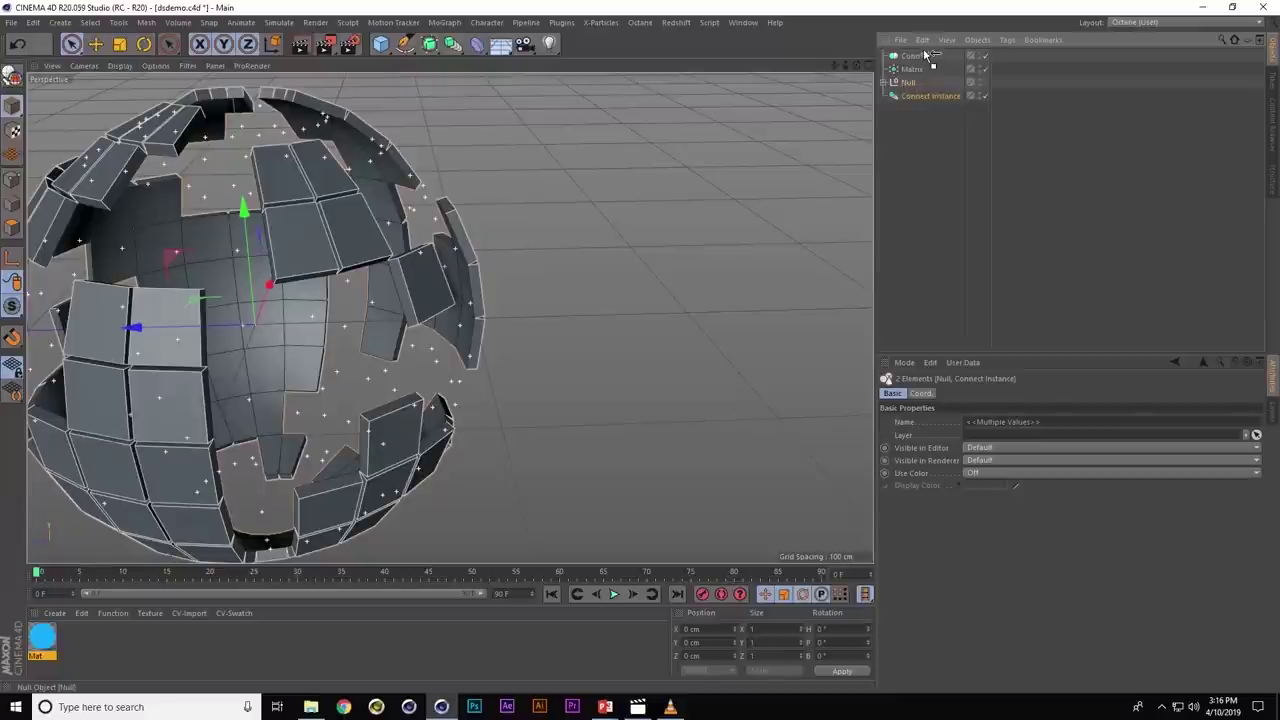
pyautogui.moveTo(928, 57); pyautogui.dragTo(930, 60)
pyautogui.click(931, 108)
pyautogui.moveTo(450, 260)
pyautogui.keyDown('alt'); pyautogui.mouseDown()
pyautogui.moveTo(221, 261)
pyautogui.moveTo(325, 267)
pyautogui.moveTo(316, 228)
pyautogui.moveTo(456, 241)
pyautogui.mouseUp(); pyautogui.keyUp('alt')
pyautogui.scroll(3, 460, 242)
pyautogui.scroll(-5, 476, 240)
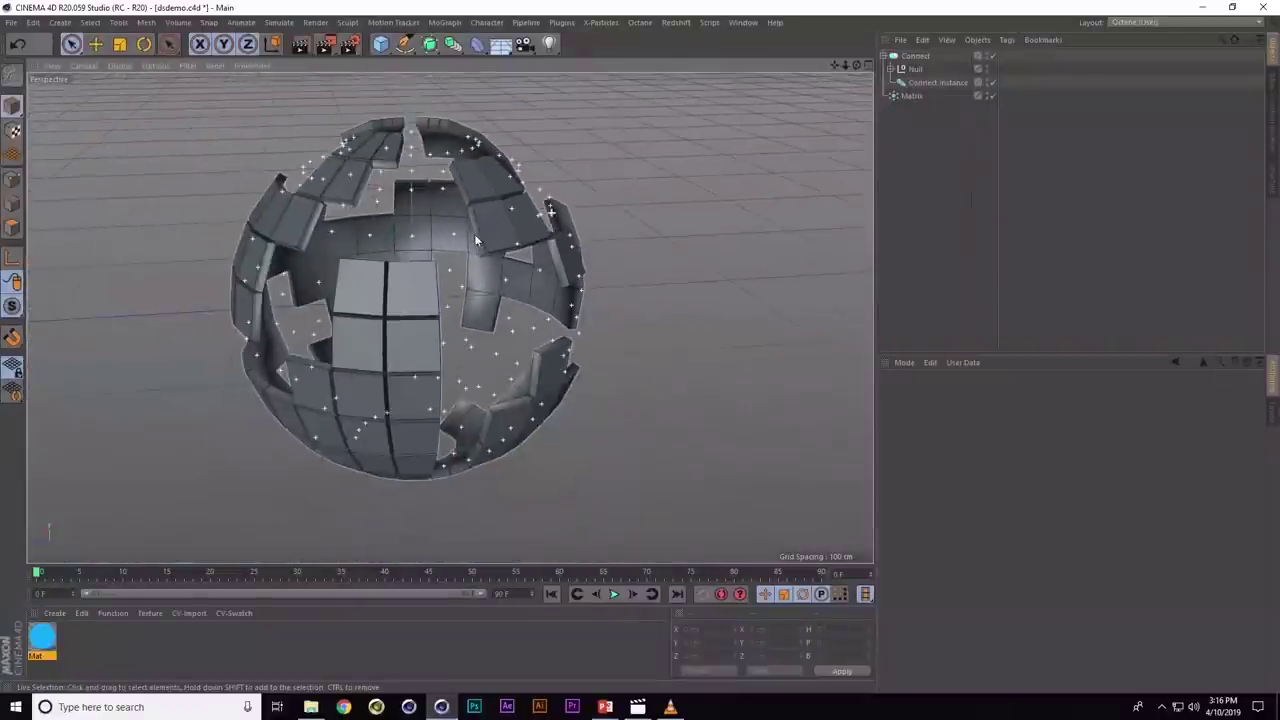
pyautogui.click(891, 69)
# - Reset MoExtrude's transform scale to 1 and adjust its Z push
pyautogui.click(912, 68)
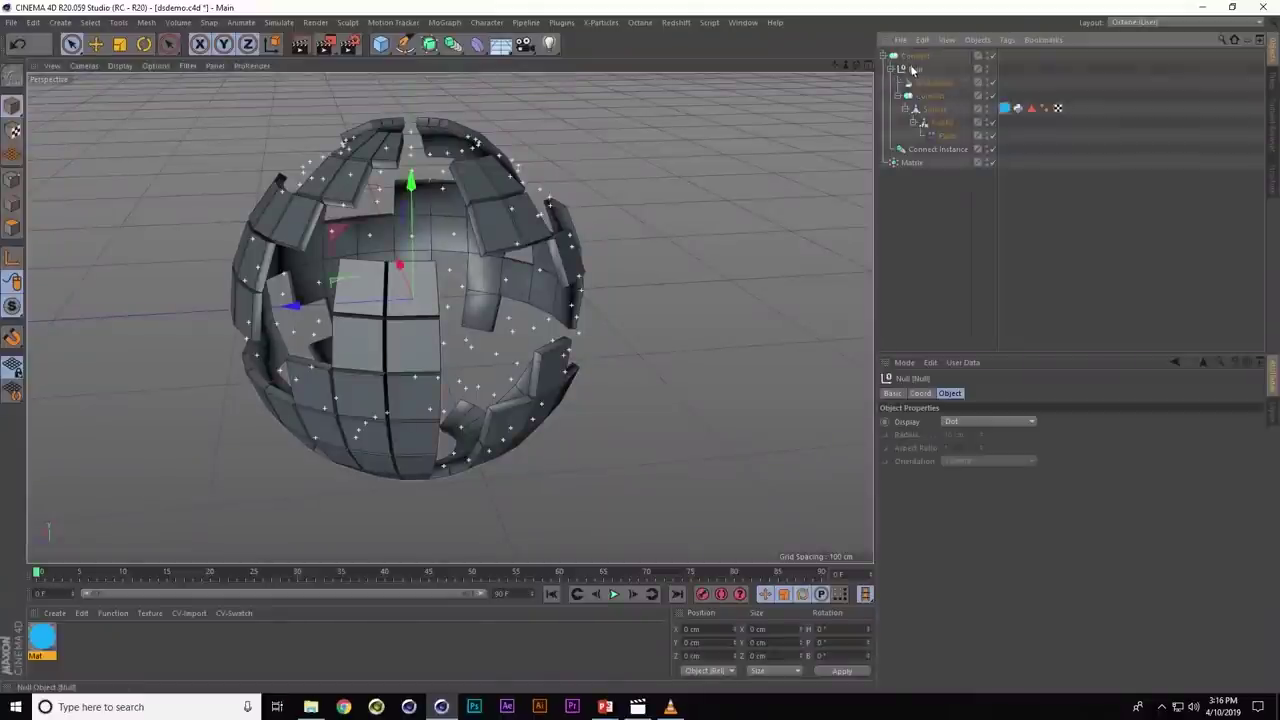
pyautogui.doubleClick(912, 68)
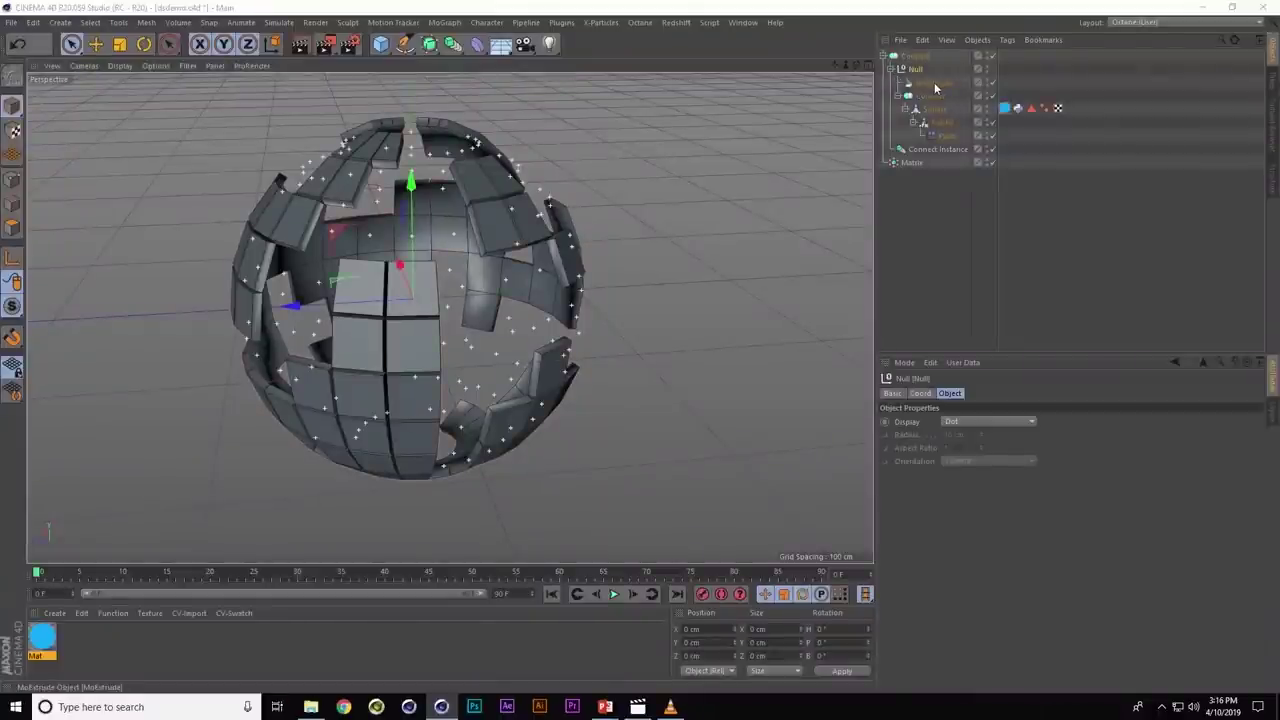
pyautogui.click(934, 82)
pyautogui.click(1014, 394)
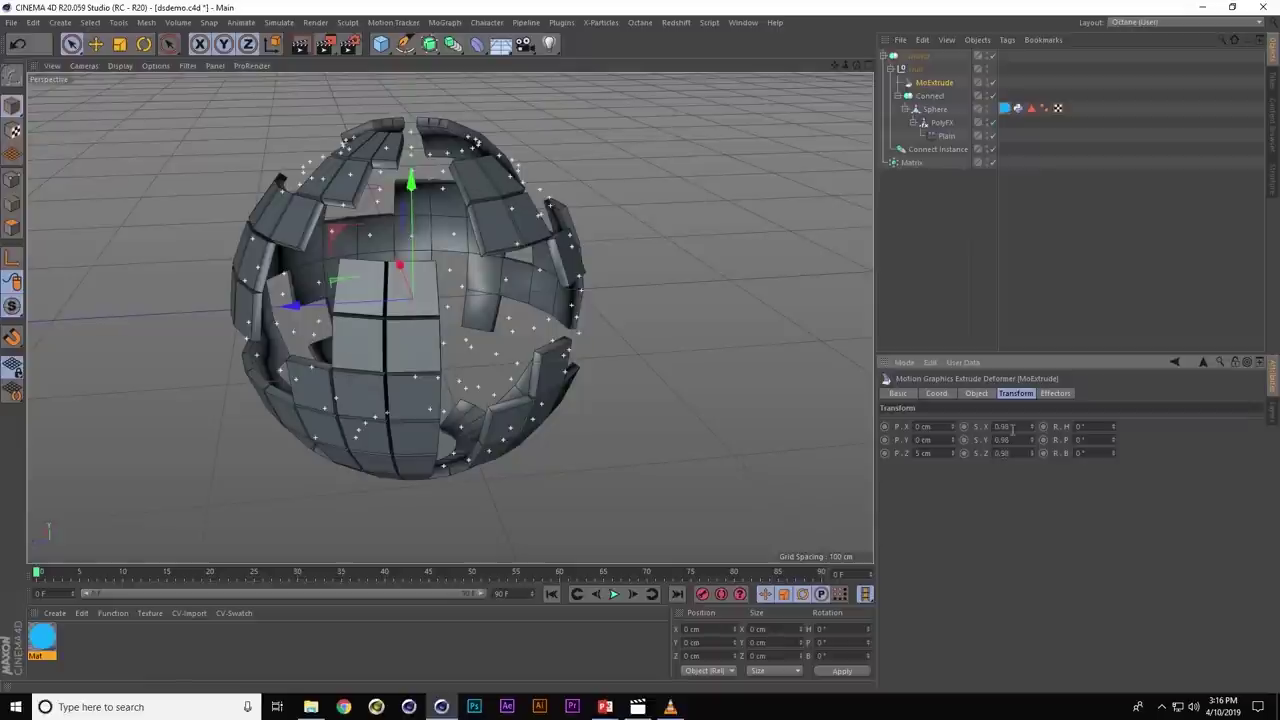
pyautogui.press('Tab')
pyautogui.write('1')
pyautogui.press('Tab')
pyautogui.write('1')
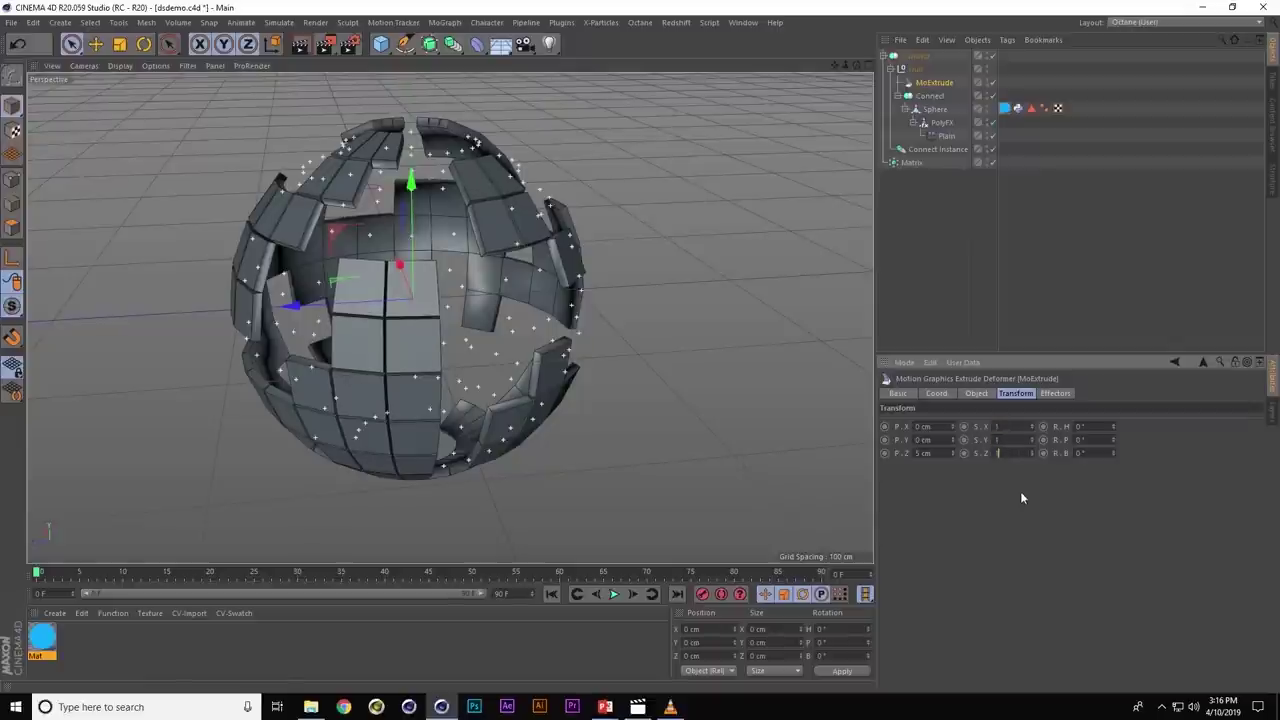
pyautogui.moveTo(954, 451); pyautogui.dragTo(938, 444)
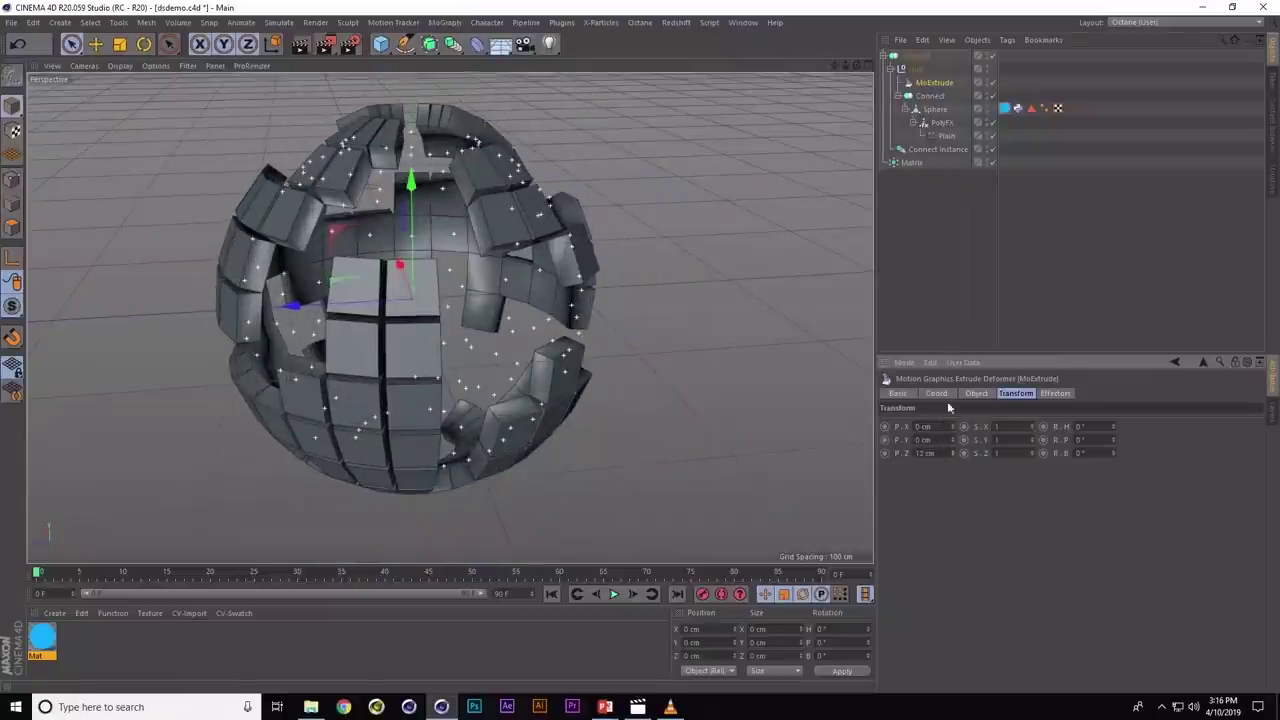
# - Add a Shader effector above MoExtrude that affects position along Z instead of scale
pyautogui.hotkey('shift', 'c')
pyautogui.write('shader')
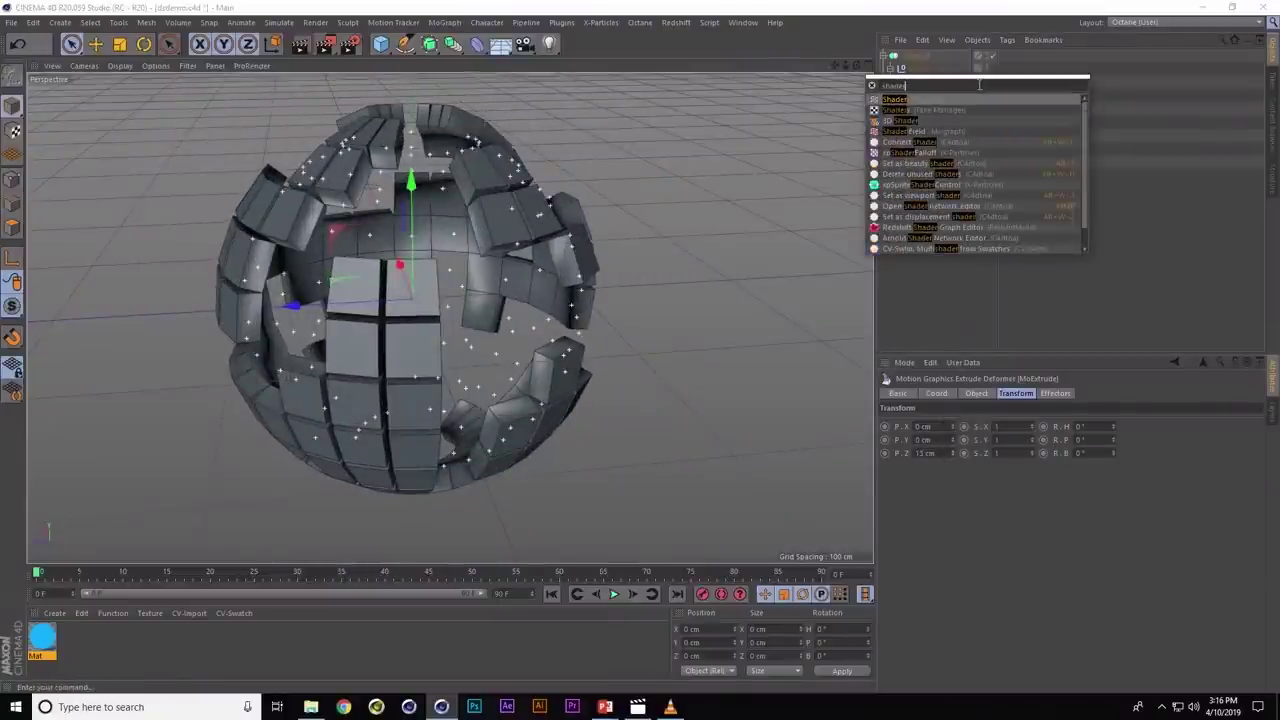
pyautogui.press('Return')
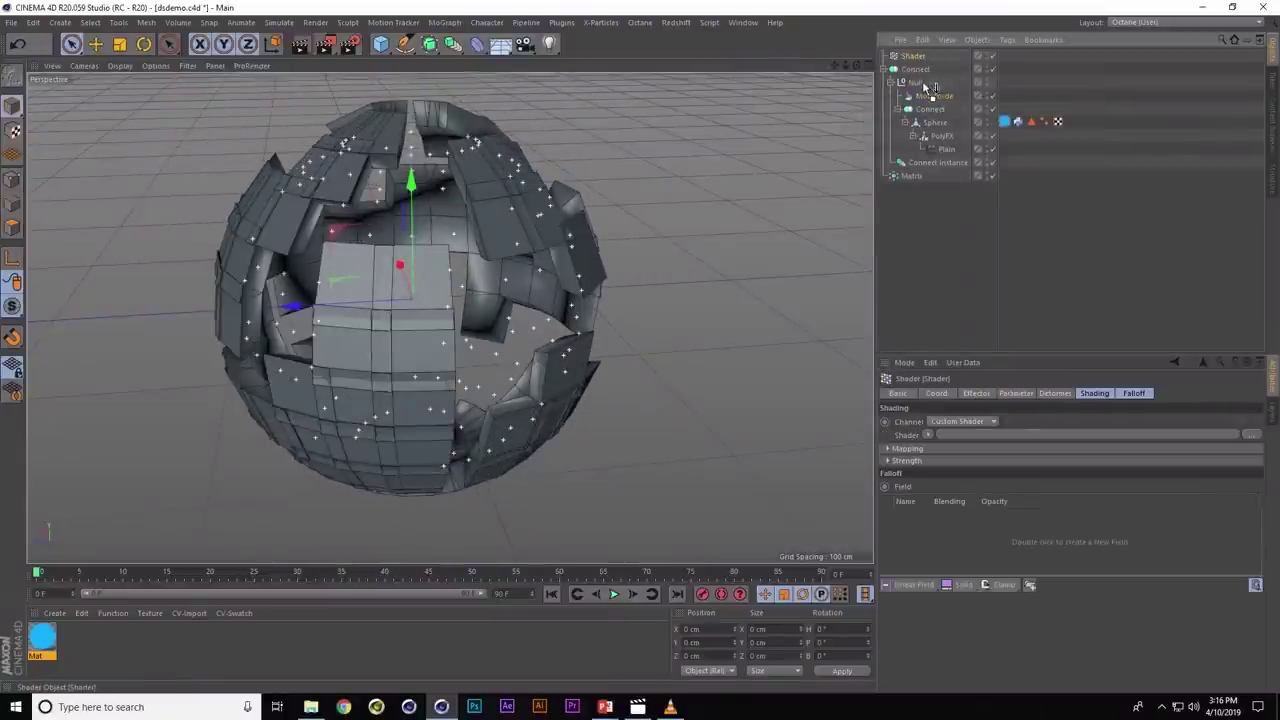
pyautogui.moveTo(928, 87); pyautogui.dragTo(930, 85)
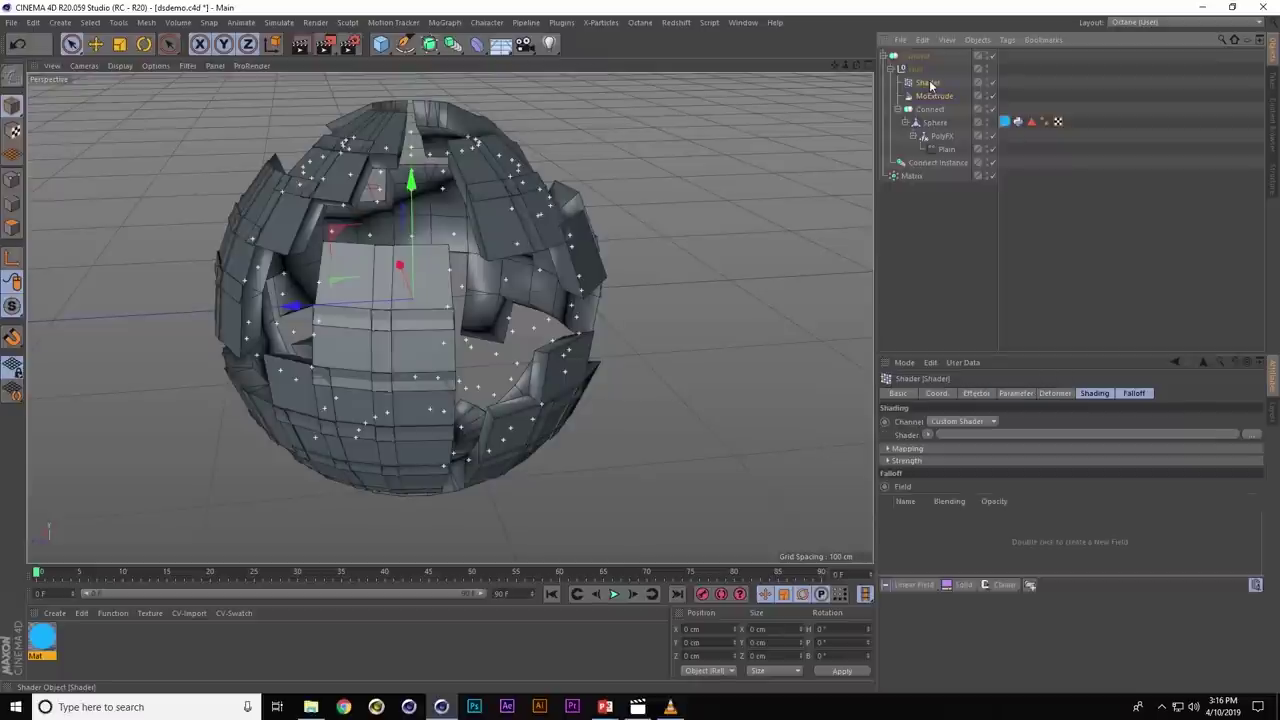
pyautogui.click(1016, 394)
pyautogui.click(1023, 447)
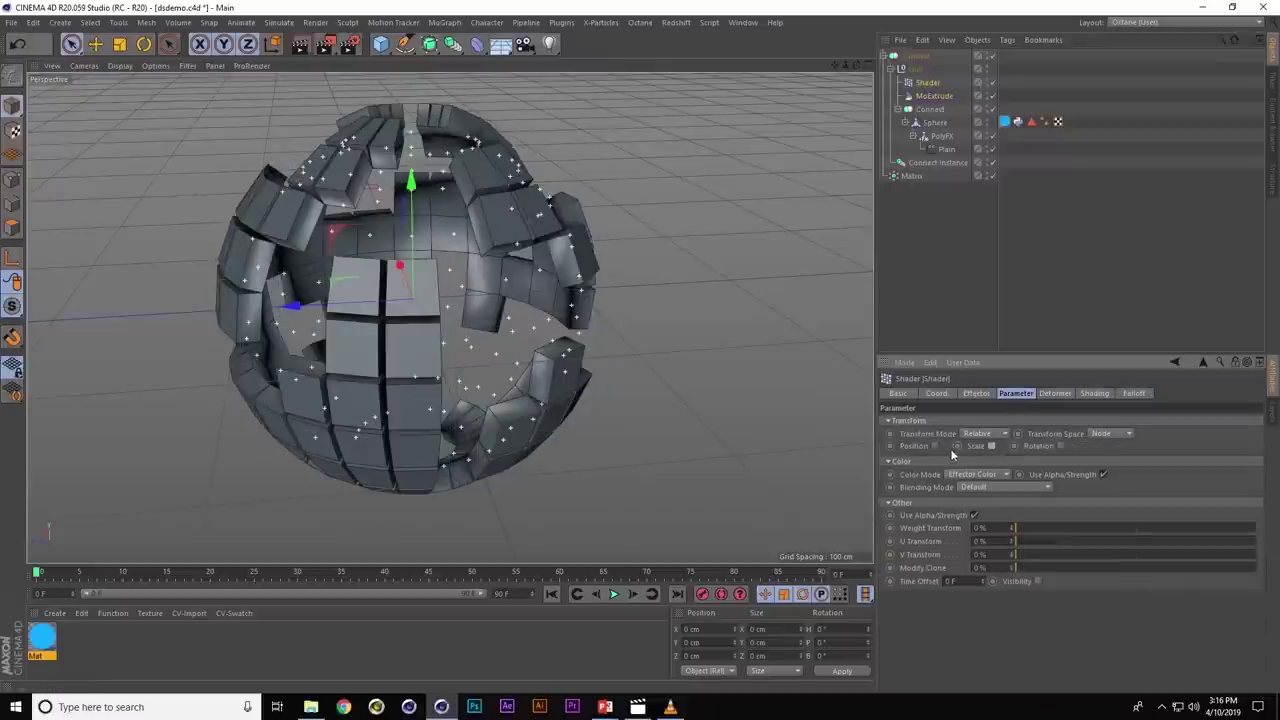
pyautogui.click(936, 445)
pyautogui.moveTo(971, 485); pyautogui.dragTo(971, 476)
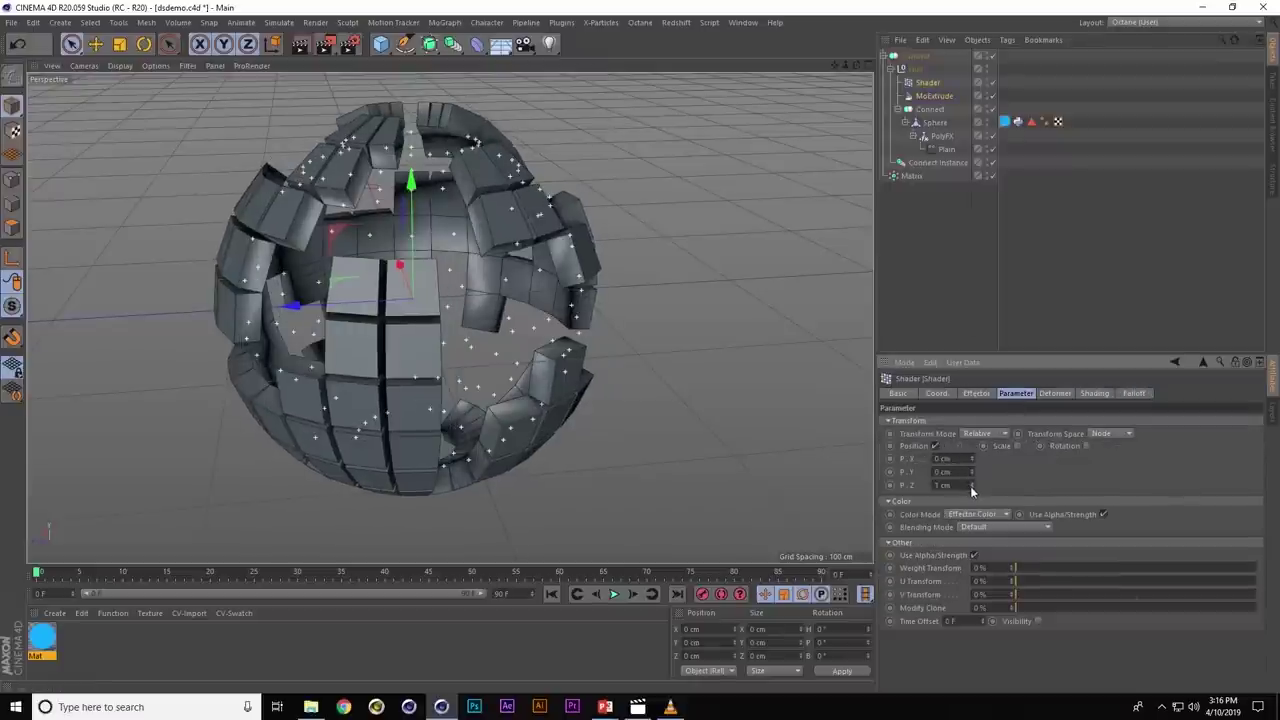
# - Drive the Shader effector with a Noise shader
pyautogui.click(1084, 392)
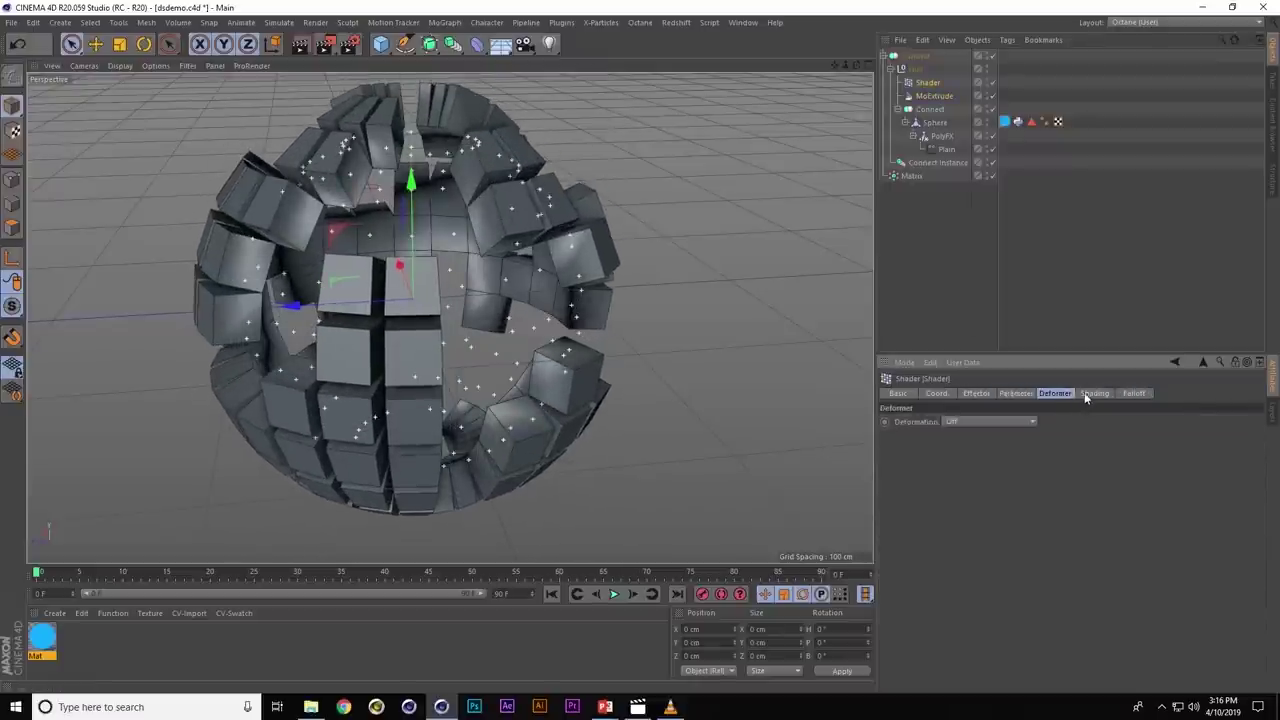
pyautogui.click(926, 436)
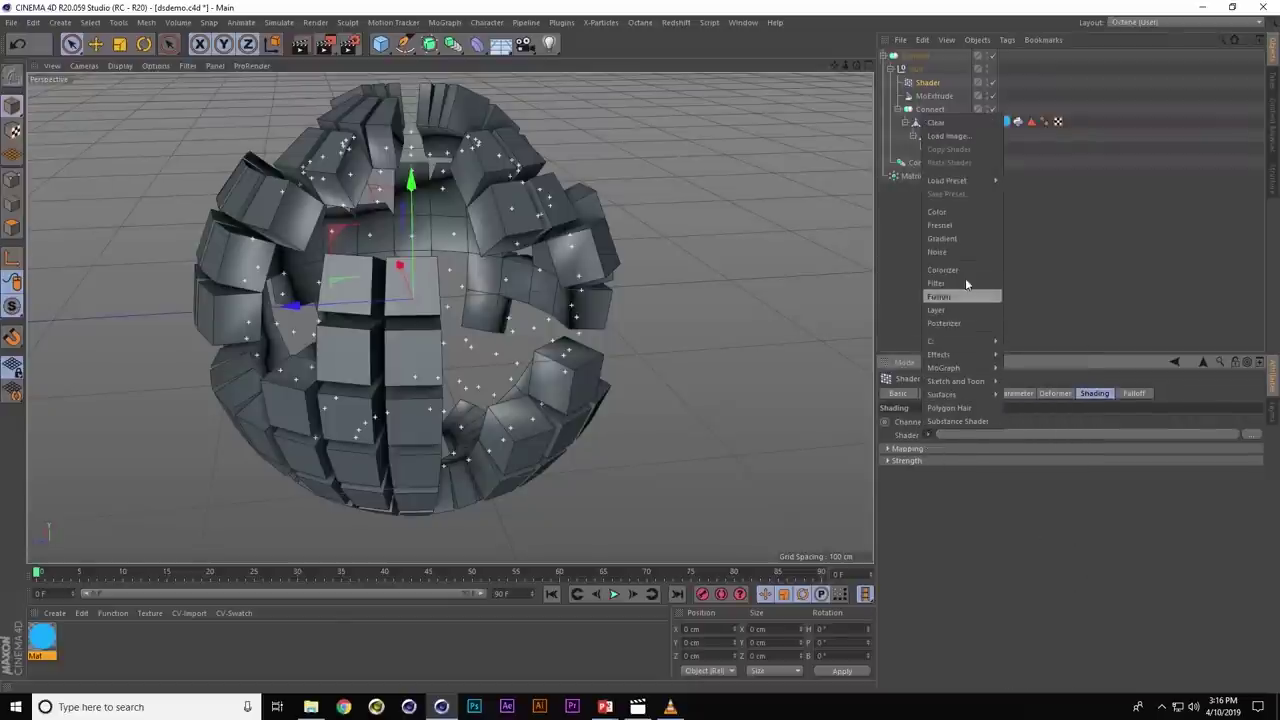
pyautogui.click(955, 251)
pyautogui.moveTo(660, 360)
pyautogui.keyDown('alt'); pyautogui.mouseDown()
pyautogui.moveTo(560, 342)
pyautogui.moveTo(606, 160)
pyautogui.mouseUp(); pyautogui.keyUp('alt')
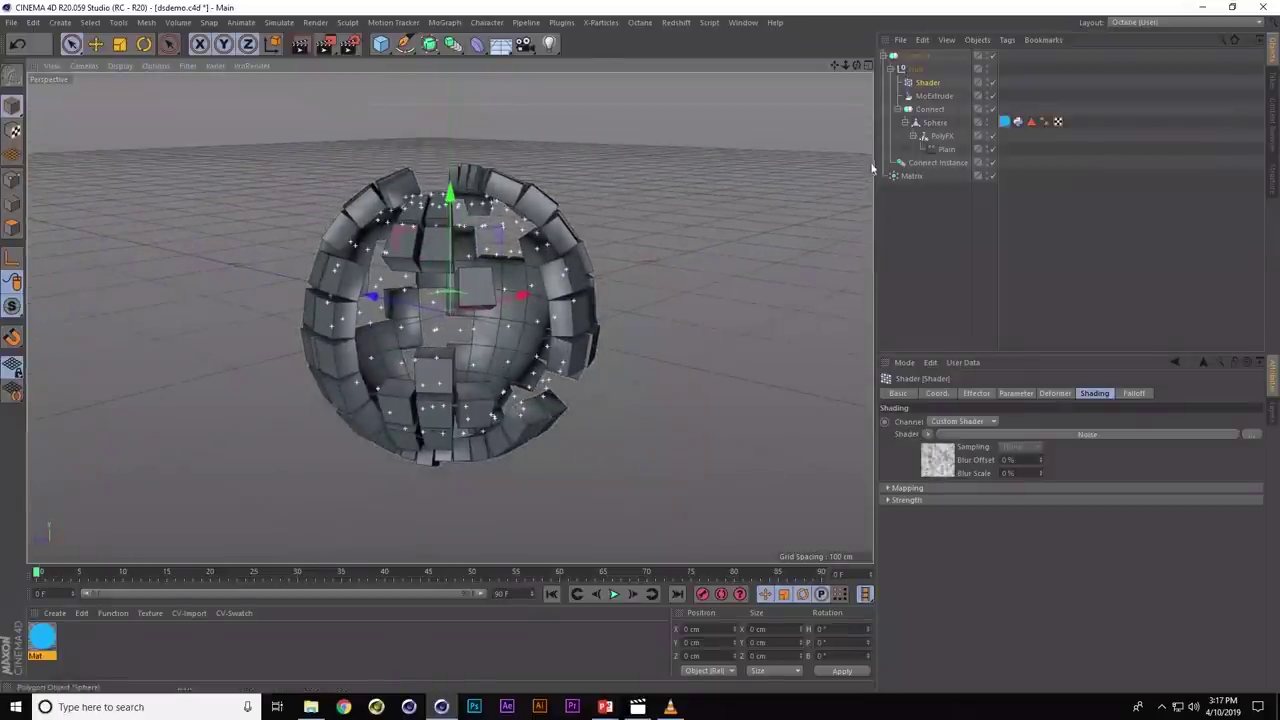
# - Move Matrix under the top Connect object and collapse the hierarchy
pyautogui.moveTo(910, 178); pyautogui.dragTo(912, 63)
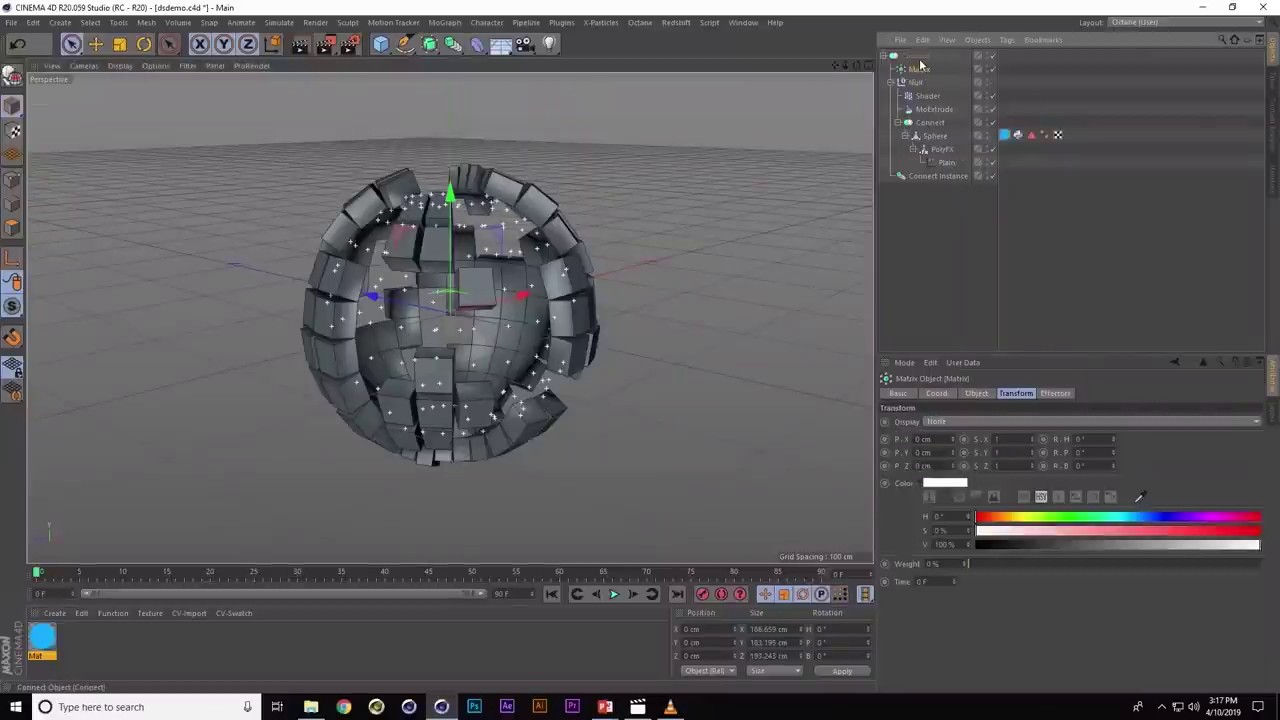
pyautogui.click(882, 58)
pyautogui.click(883, 57)
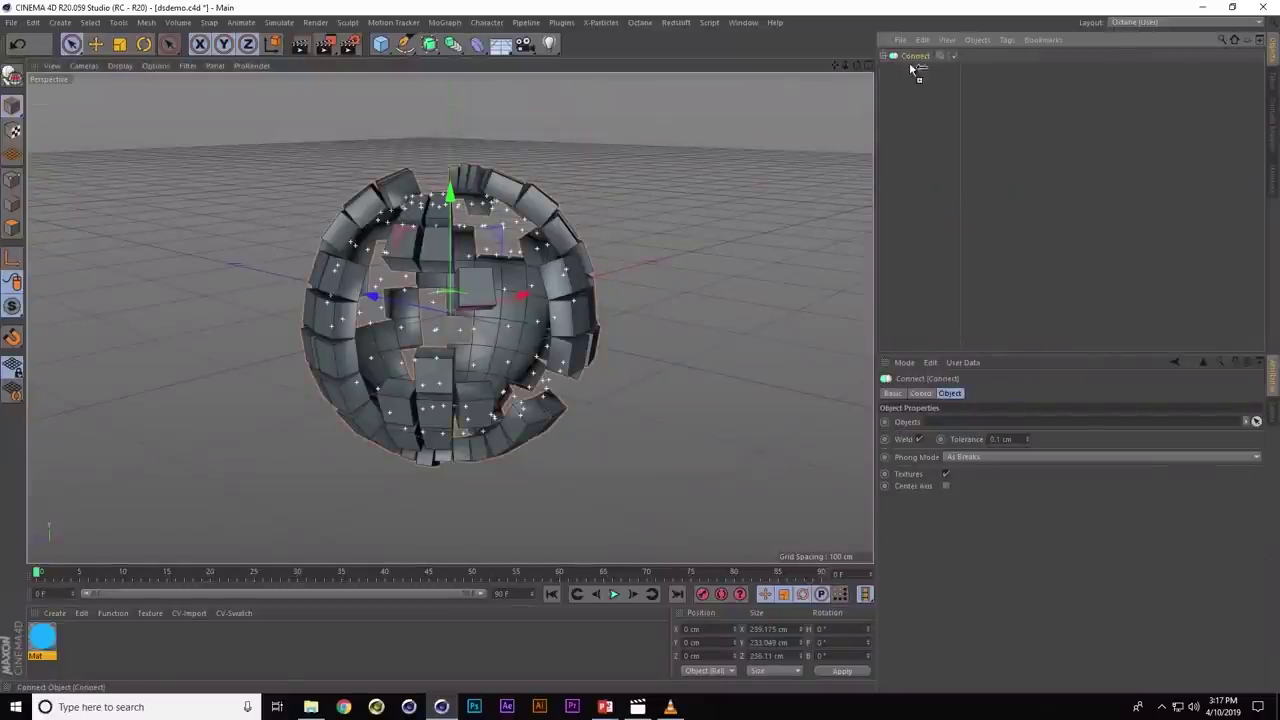
# - Ctrl-drag Connect into Connect.1 and rotate the copy about 55° in heading
pyautogui.keyDown('ctrl'); pyautogui.moveTo(909, 62); pyautogui.dragTo(909, 67); pyautogui.keyUp('ctrl')
pyautogui.click(883, 69)
pyautogui.press('r')
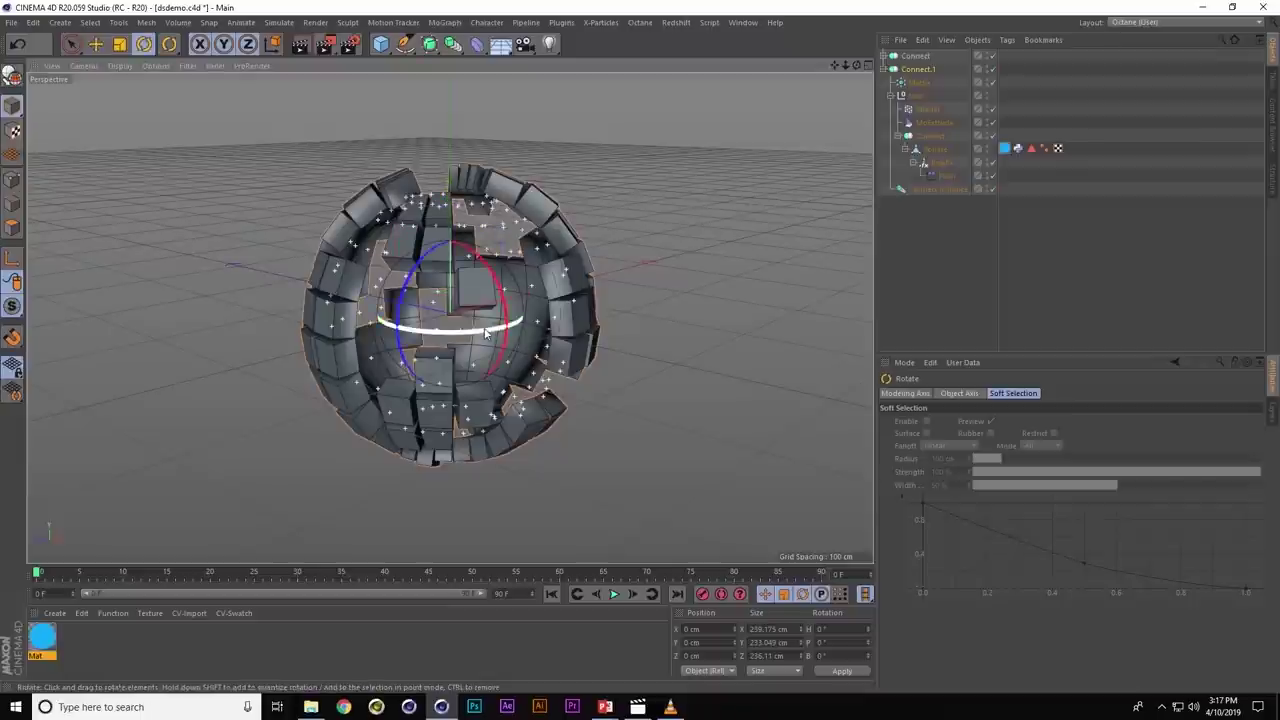
pyautogui.moveTo(487, 333); pyautogui.dragTo(537, 335)
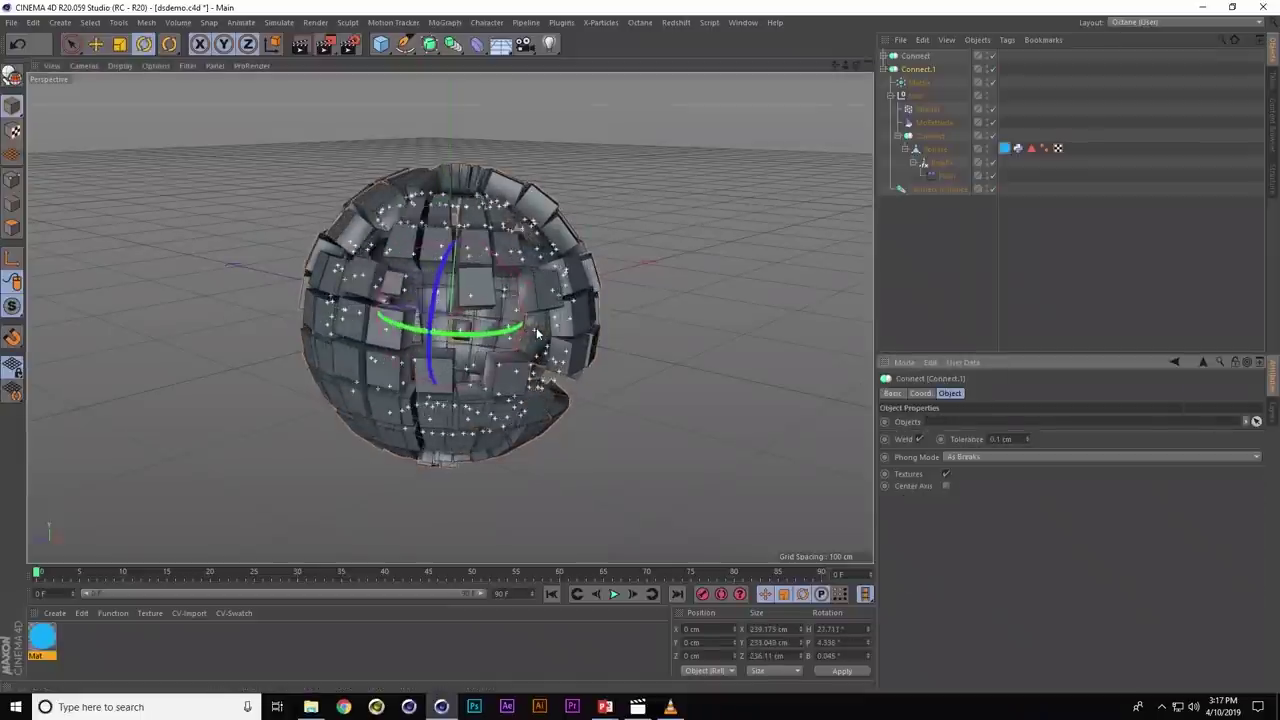
pyautogui.hotkey('ctrl', 'z')
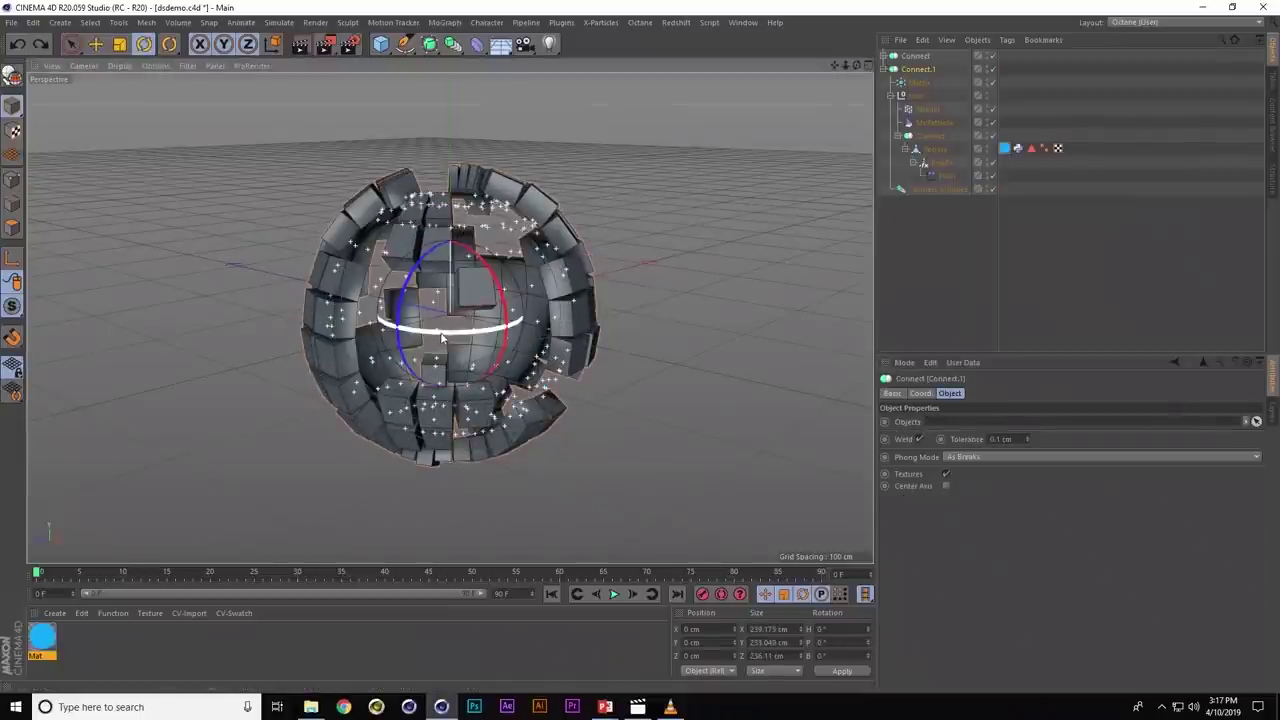
pyautogui.moveTo(441, 337); pyautogui.dragTo(493, 336)
pyautogui.moveTo(211, 297)
pyautogui.keyDown('alt'); pyautogui.mouseDown()
pyautogui.moveTo(441, 307)
pyautogui.moveTo(491, 215)
pyautogui.mouseUp(); pyautogui.keyUp('alt')
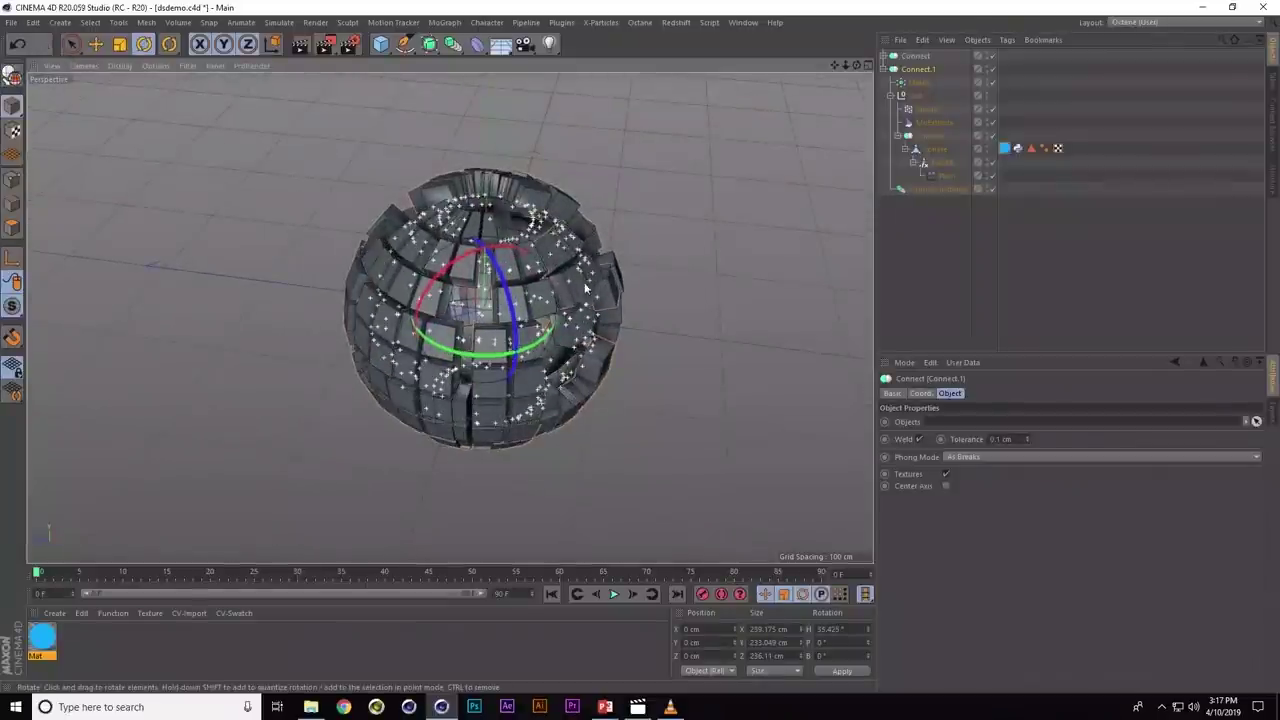
pyautogui.keyDown('alt'); pyautogui.moveTo(590, 250); pyautogui.dragTo(417, 240); pyautogui.keyUp('alt')
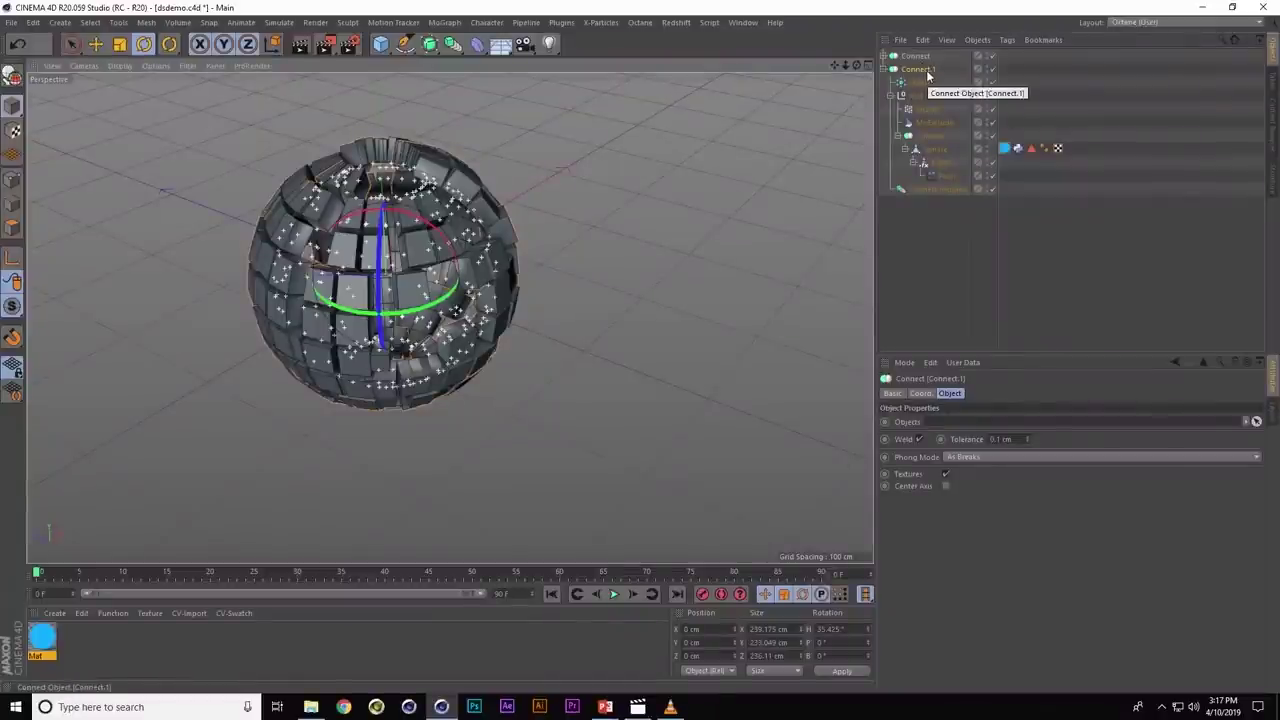
# - Add a Subdivision Surface over Connect, using OpenSubdiv Bilinear type
pyautogui.hotkey('shift', 'c')
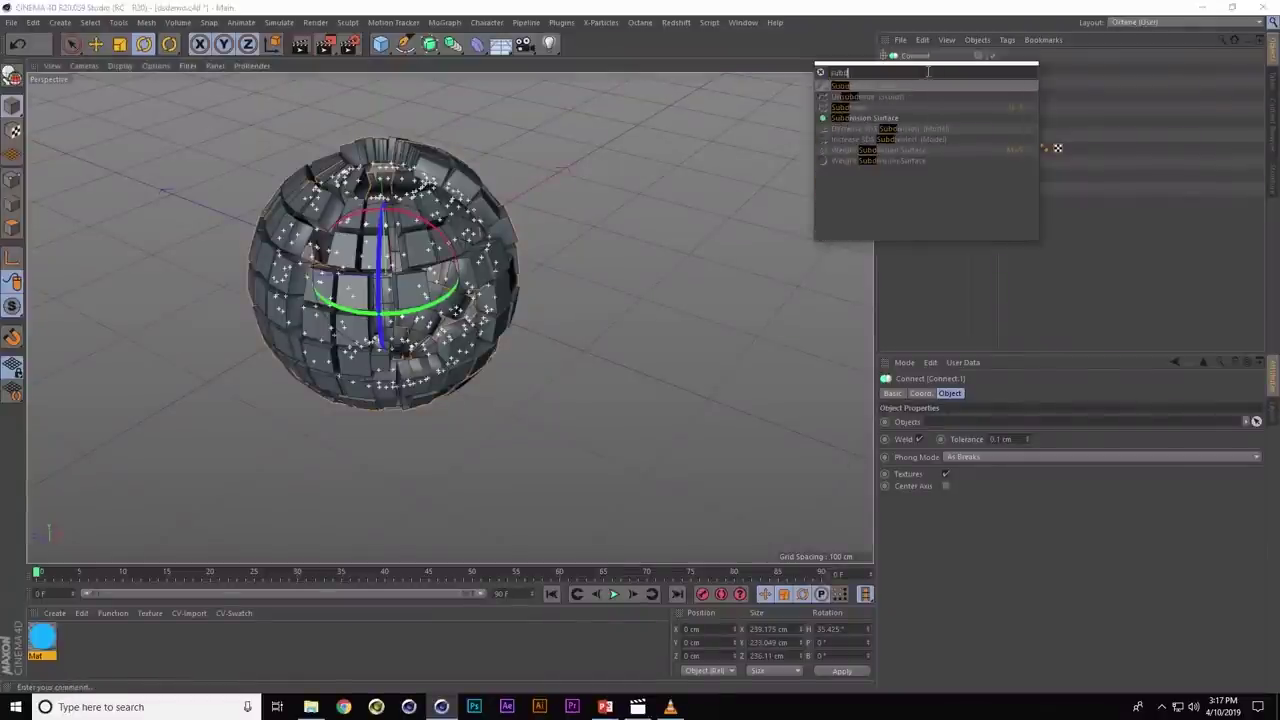
pyautogui.write('subd')
pyautogui.press('Return')
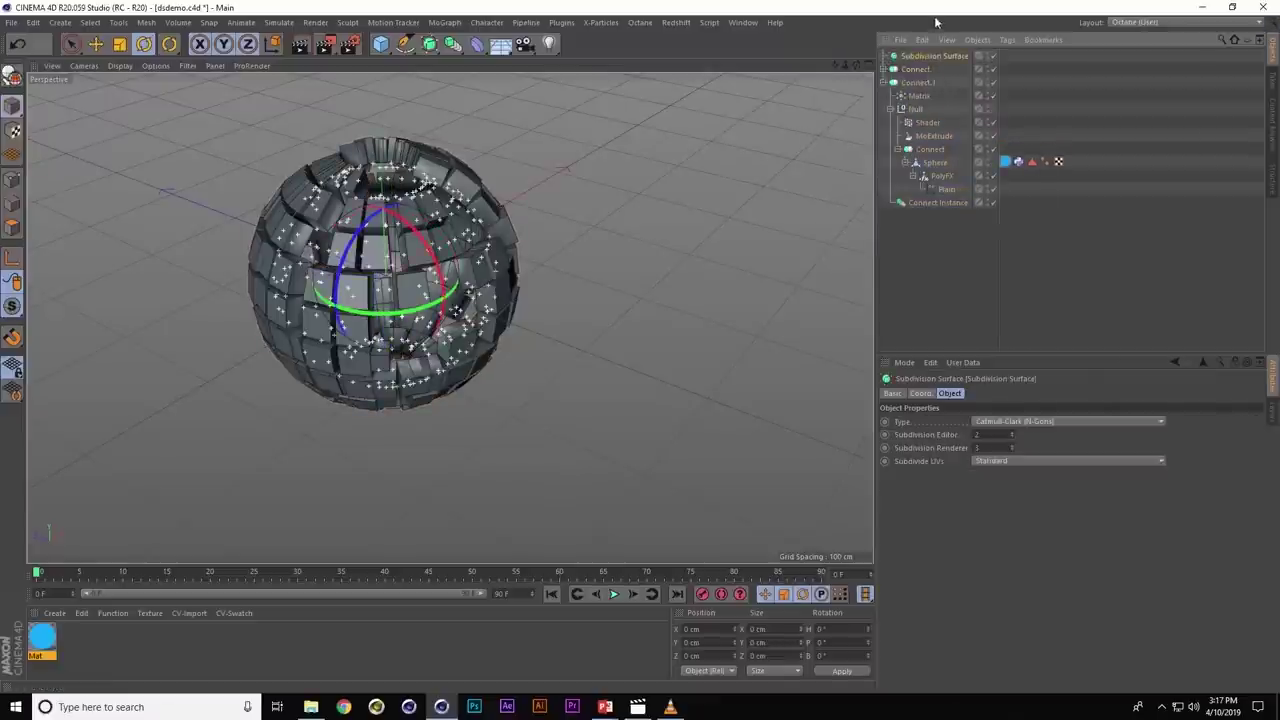
pyautogui.moveTo(932, 135); pyautogui.dragTo(924, 136)
pyautogui.click(938, 258)
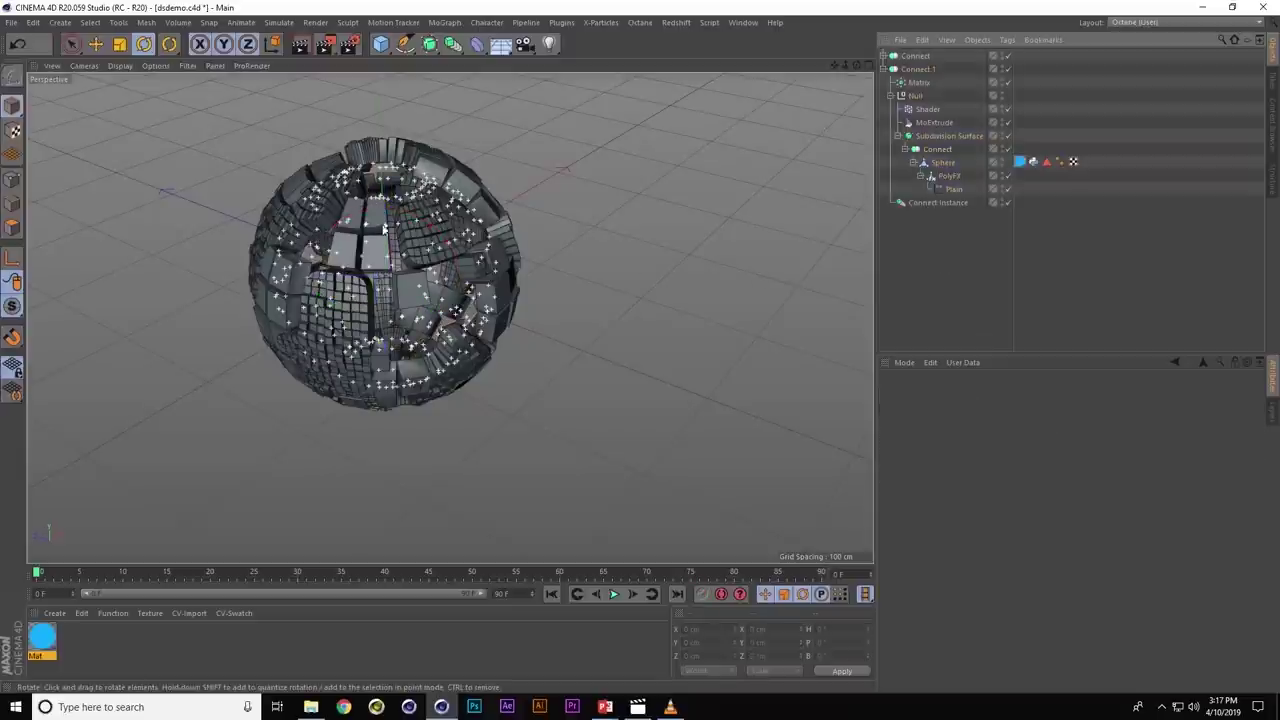
pyautogui.scroll(3, 473, 207)
pyautogui.scroll(2, 473, 201)
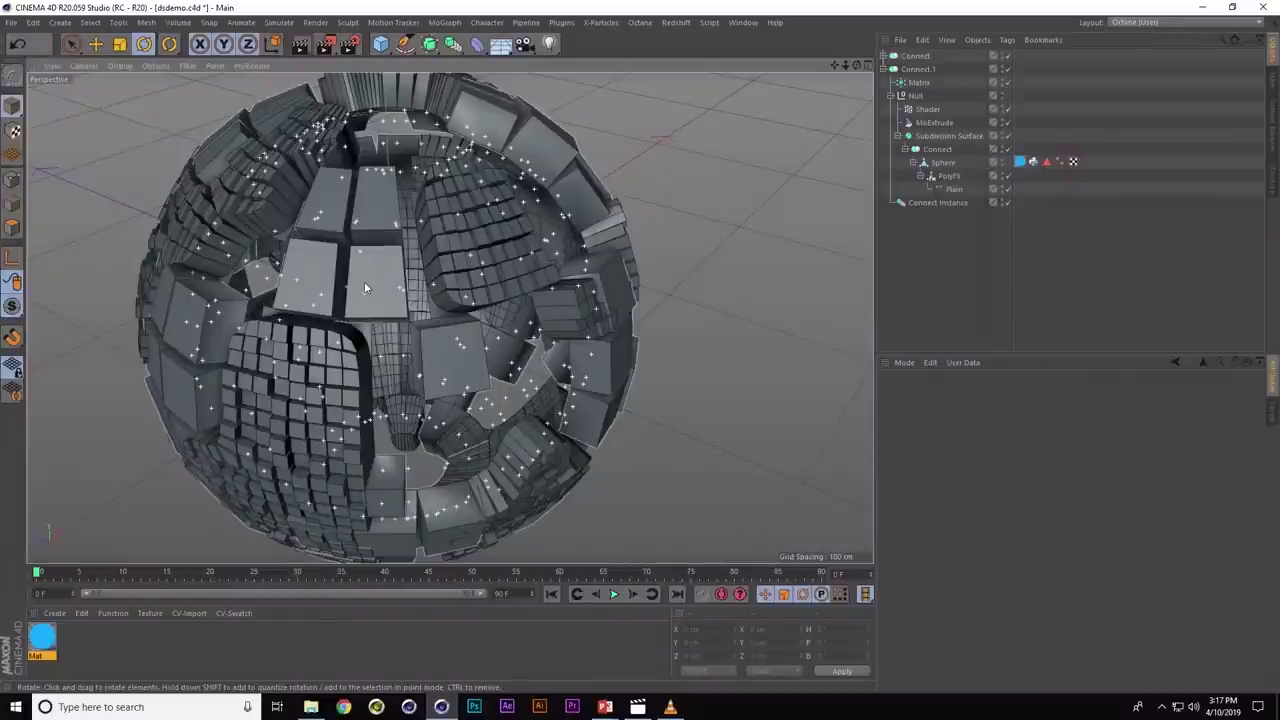
pyautogui.click(948, 135)
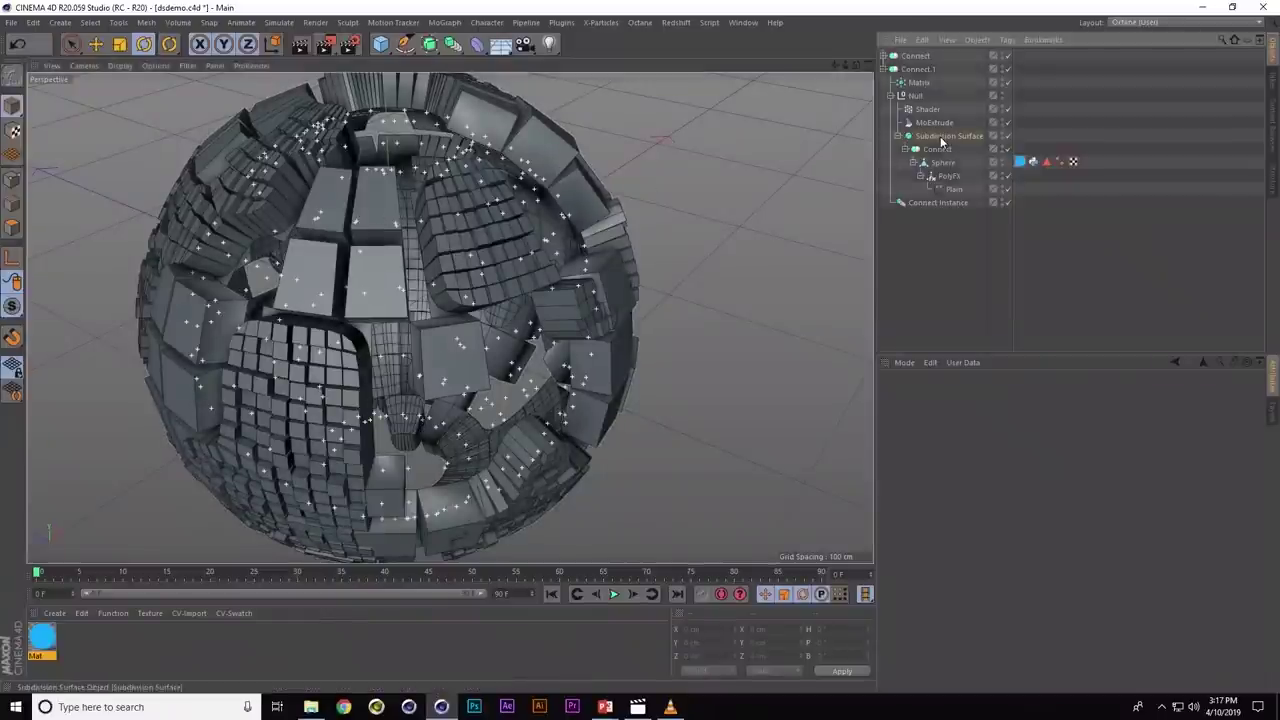
pyautogui.click(1005, 421)
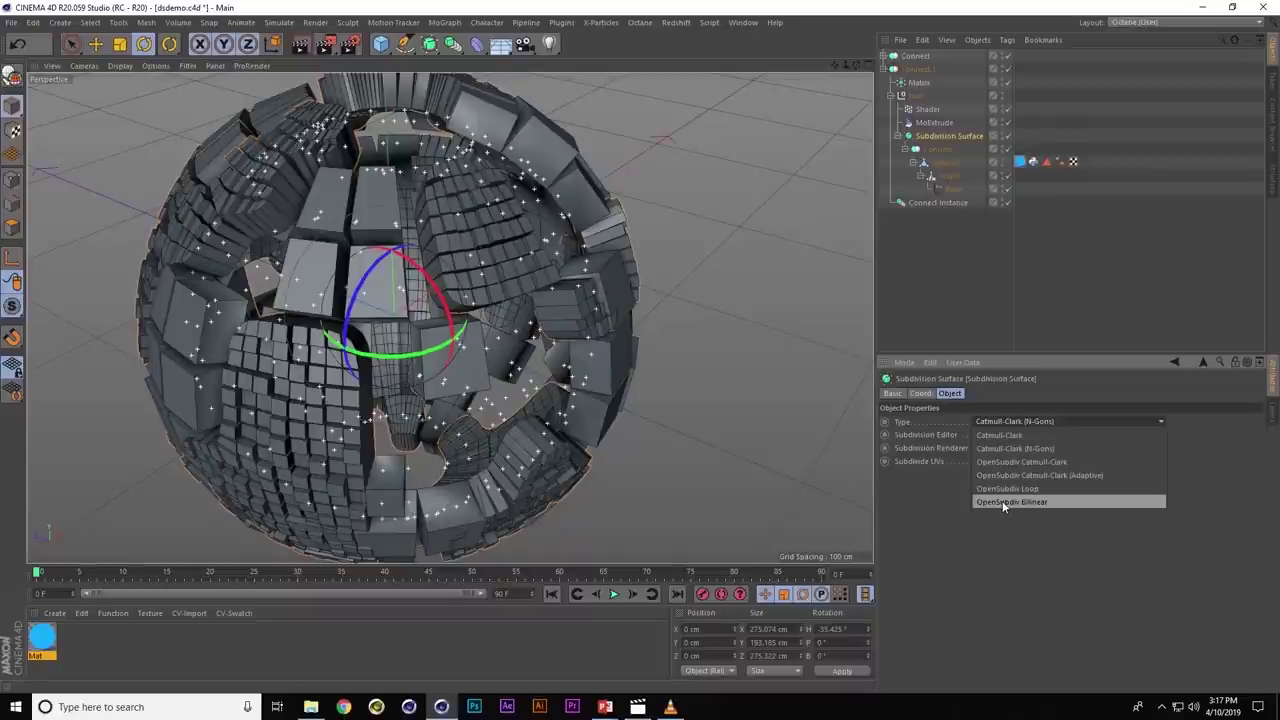
pyautogui.click(1003, 502)
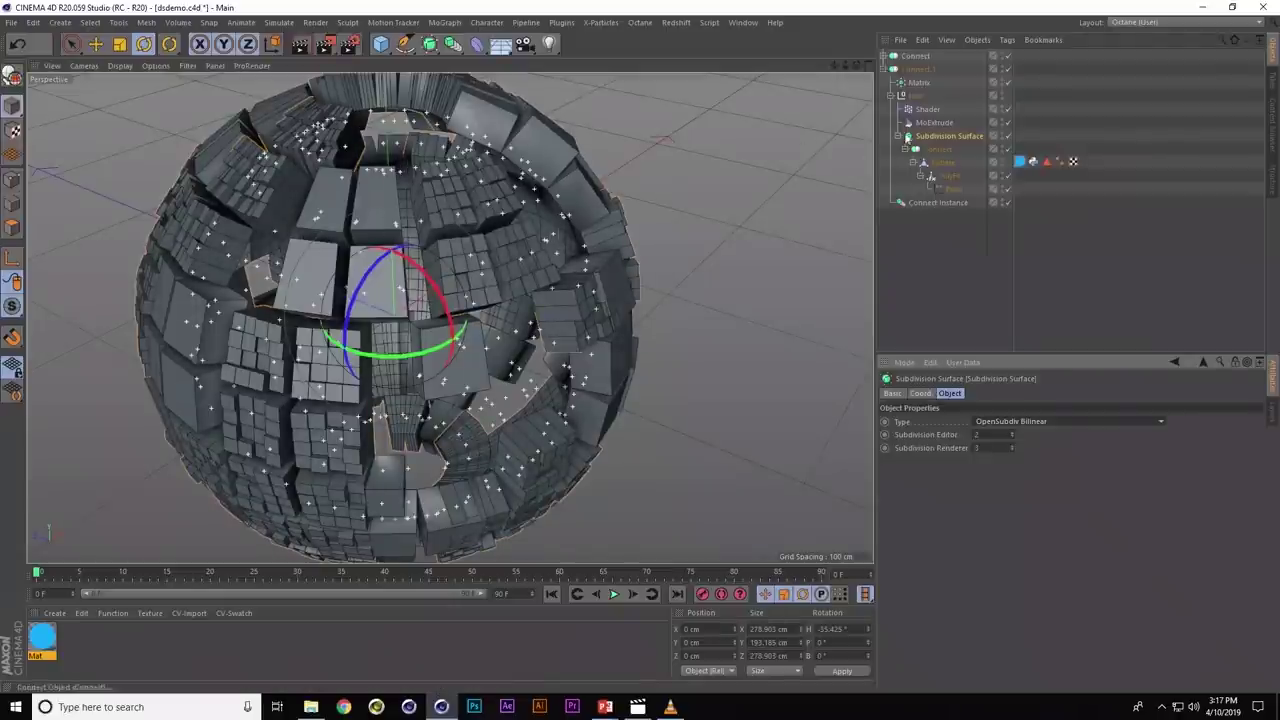
# - Set the Shader effector's Noise Global Scale to 25
pyautogui.click(928, 110)
pyautogui.click(984, 455)
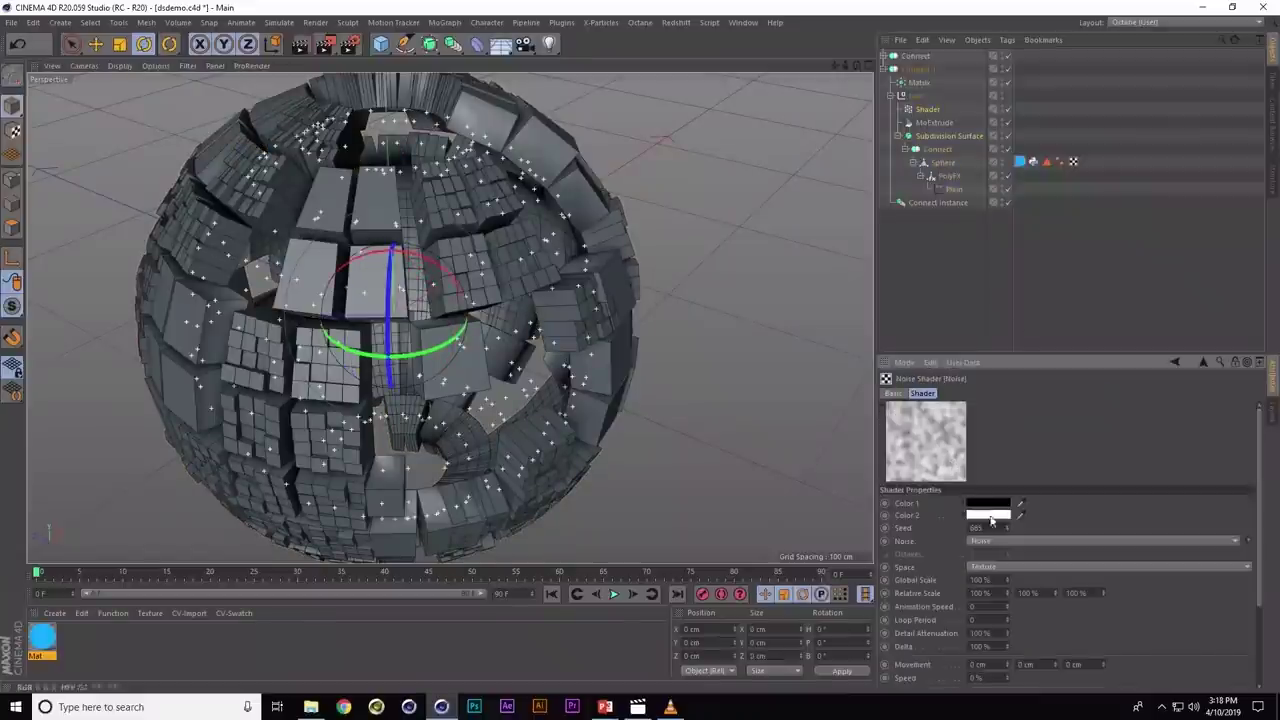
pyautogui.doubleClick(985, 580)
pyautogui.write('25')
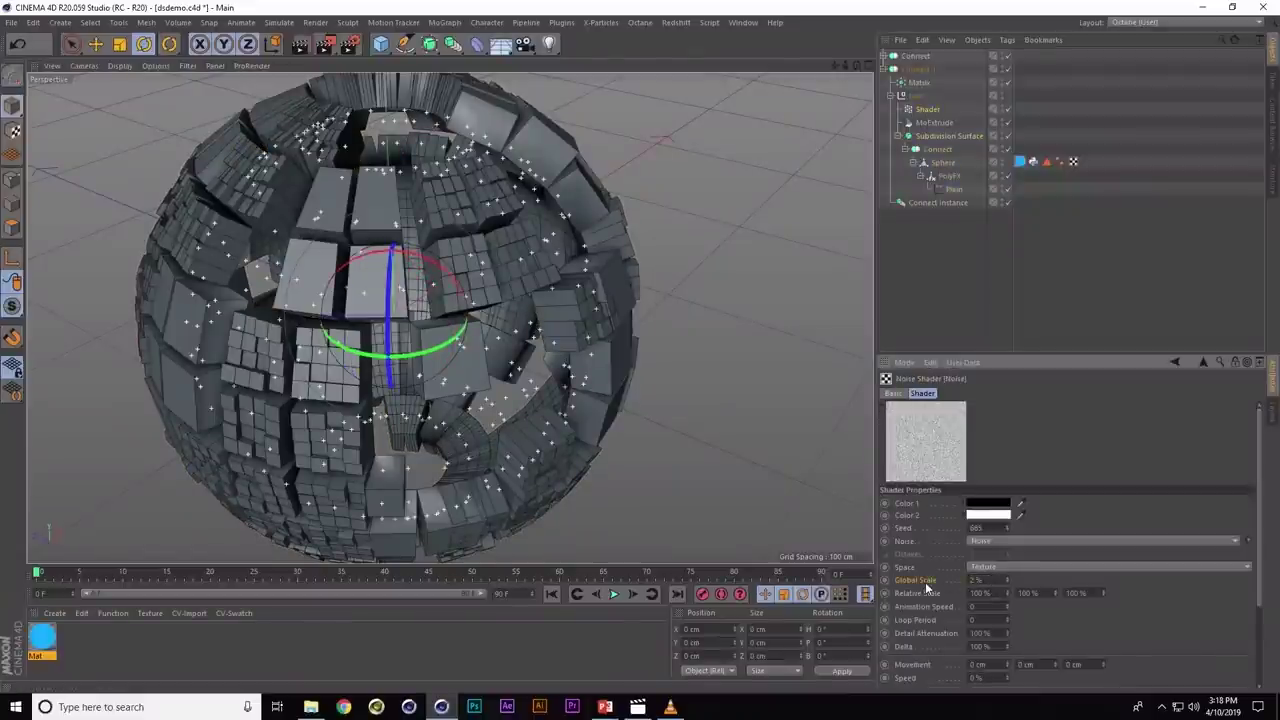
pyautogui.press('Return')
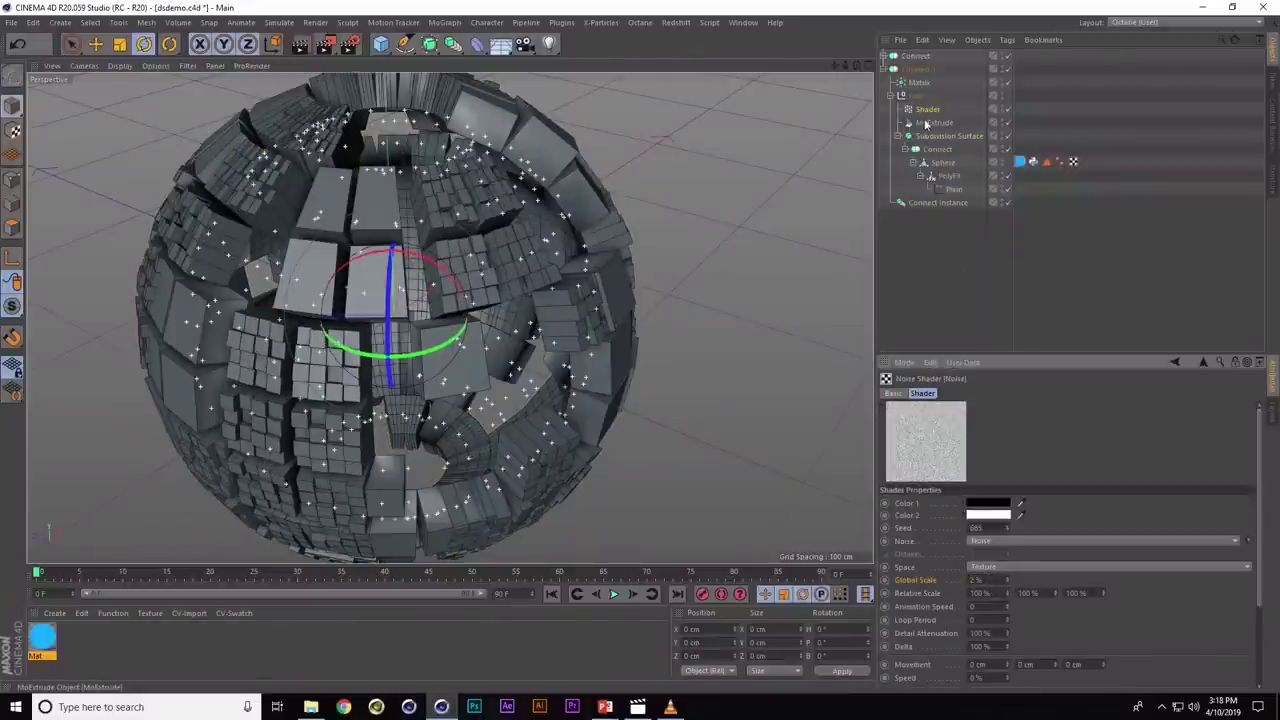
# - Raise the MoExtrude P.Z offset from 13 to 14 cm
pyautogui.click(930, 123)
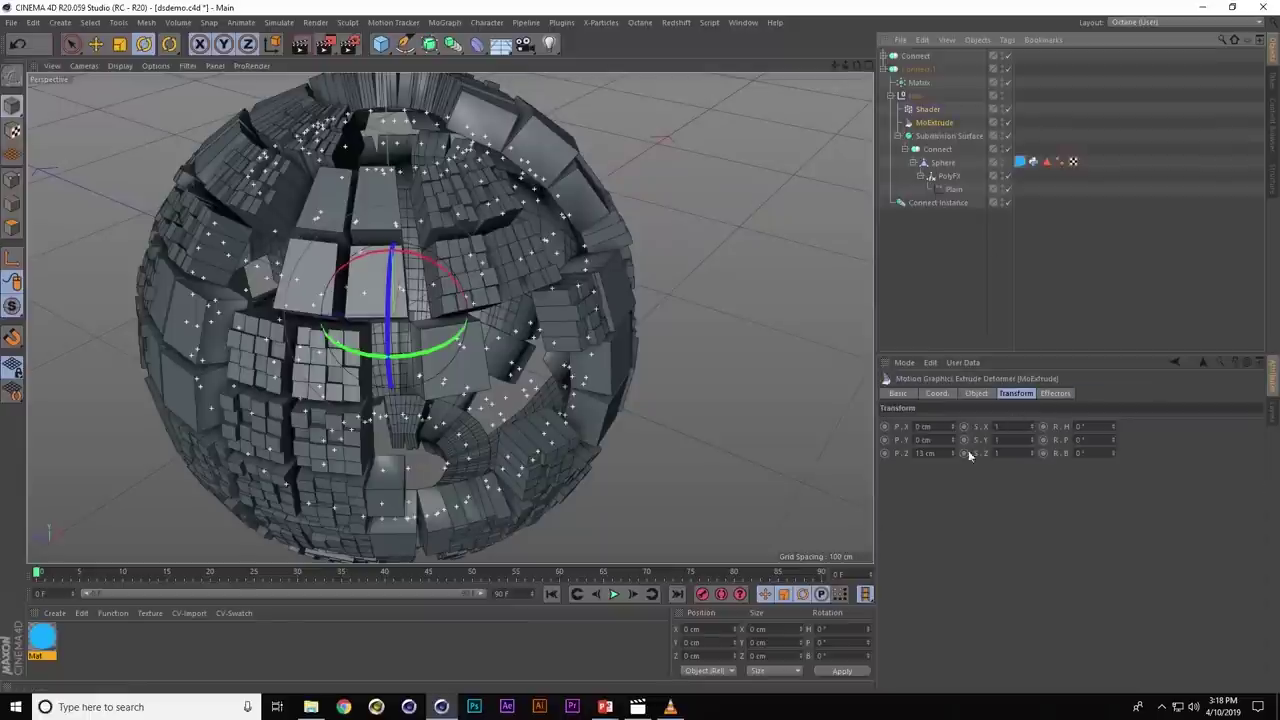
pyautogui.click(953, 452)
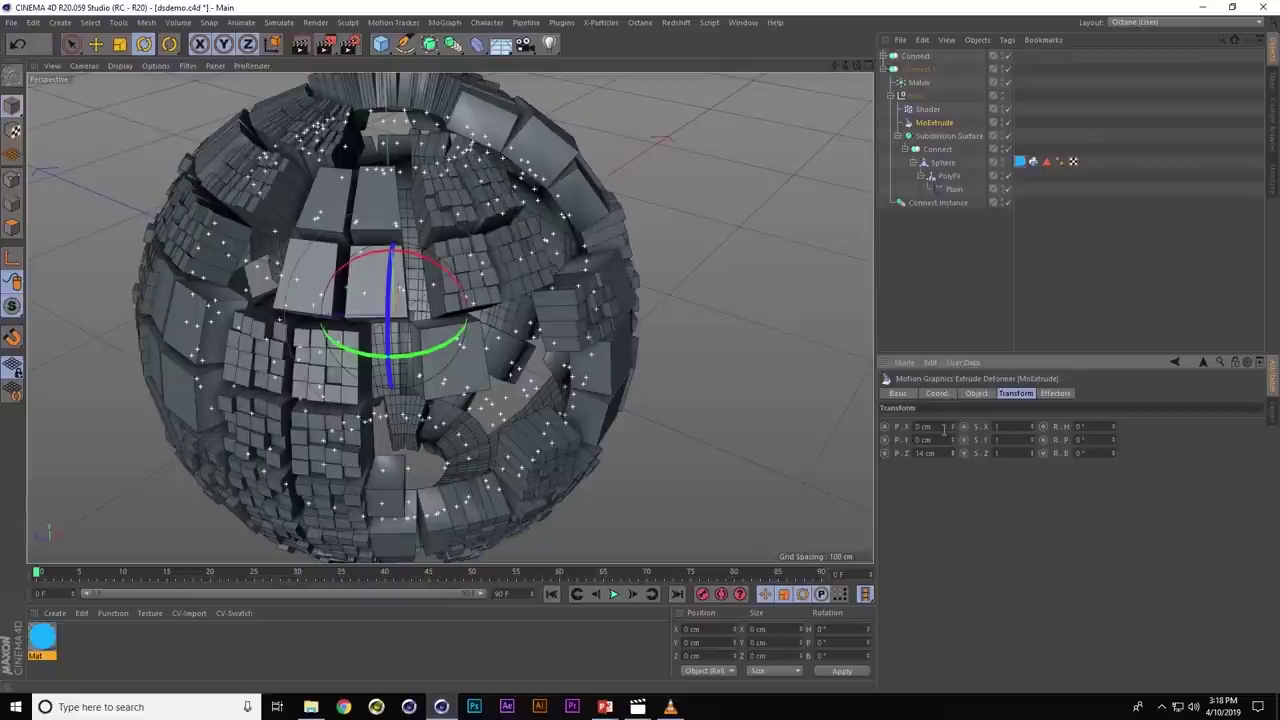
pyautogui.click(928, 109)
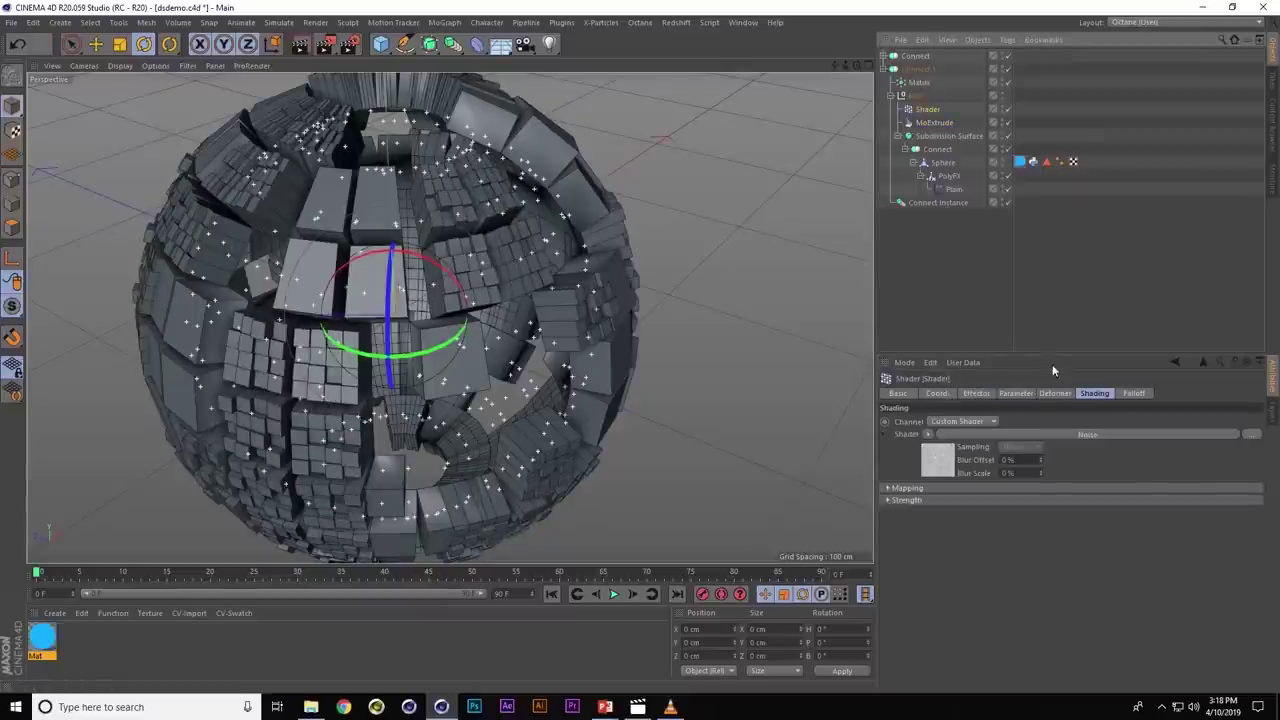
pyautogui.click(1030, 396)
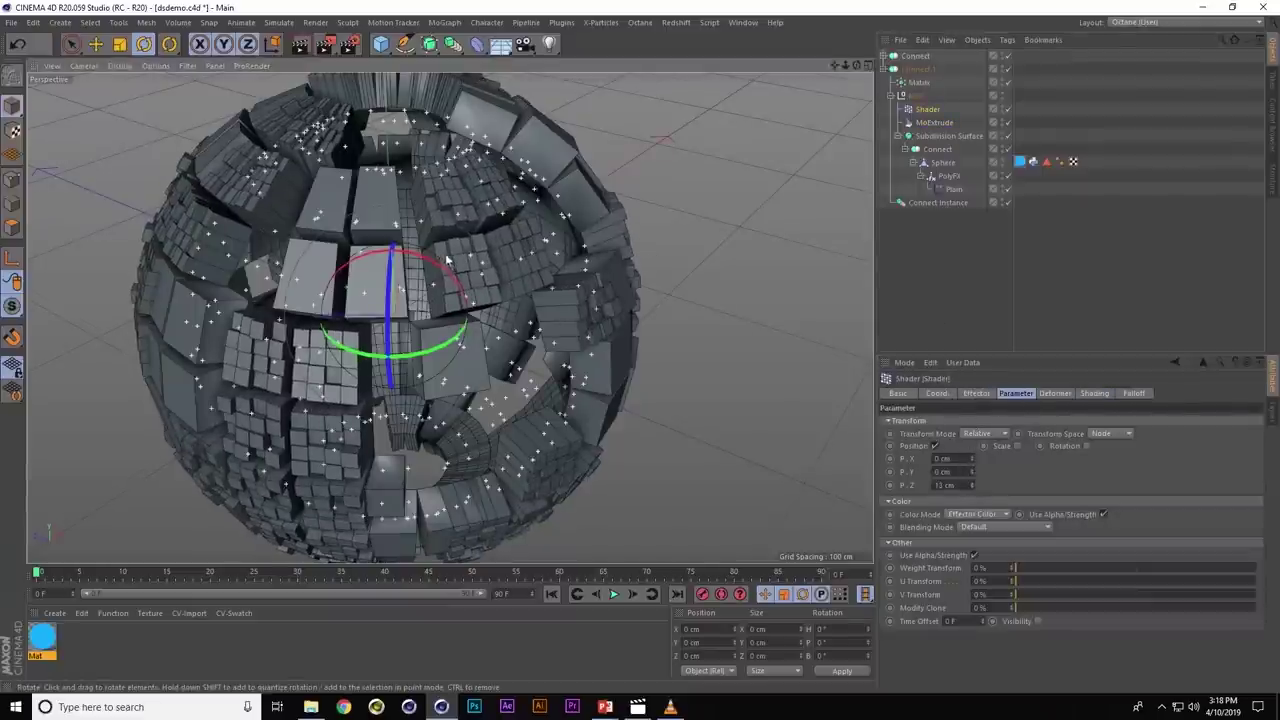
pyautogui.keyDown('alt'); pyautogui.moveTo(449, 262); pyautogui.dragTo(448, 250); pyautogui.keyUp('alt')
pyautogui.keyDown('alt'); pyautogui.moveTo(576, 250); pyautogui.dragTo(508, 190); pyautogui.keyUp('alt')
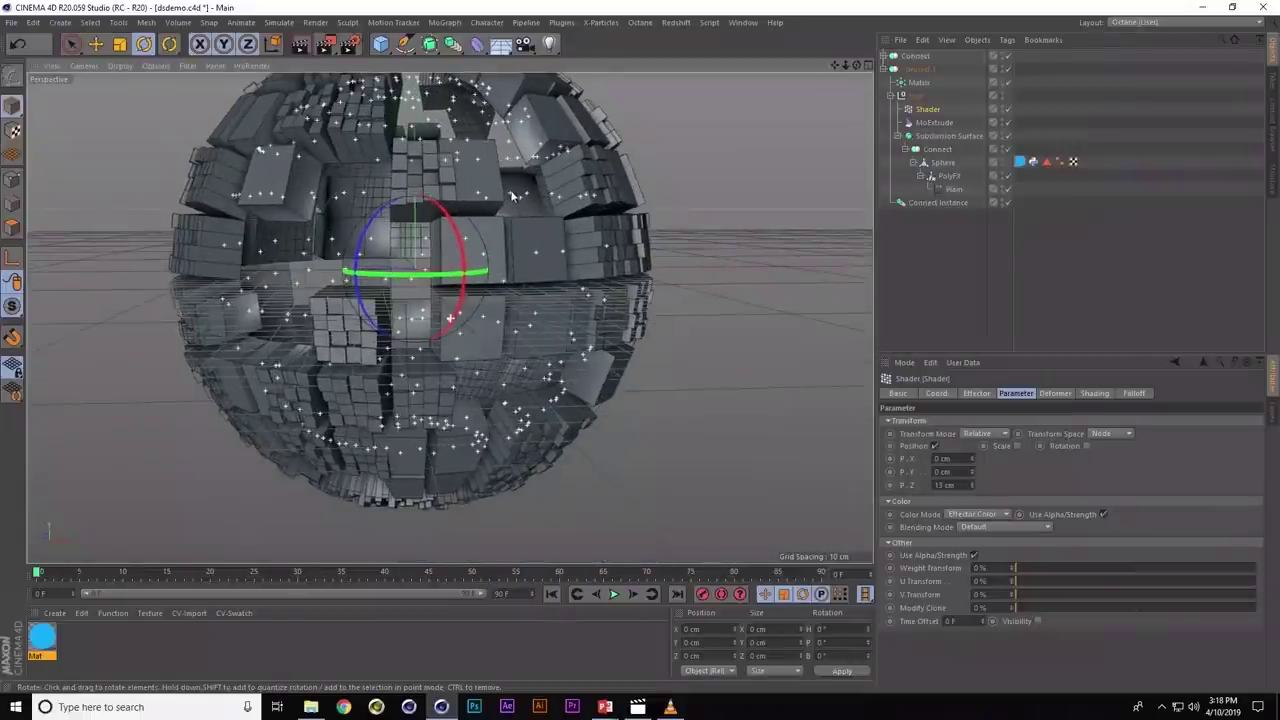
pyautogui.hotkey('alt', 'Tab')
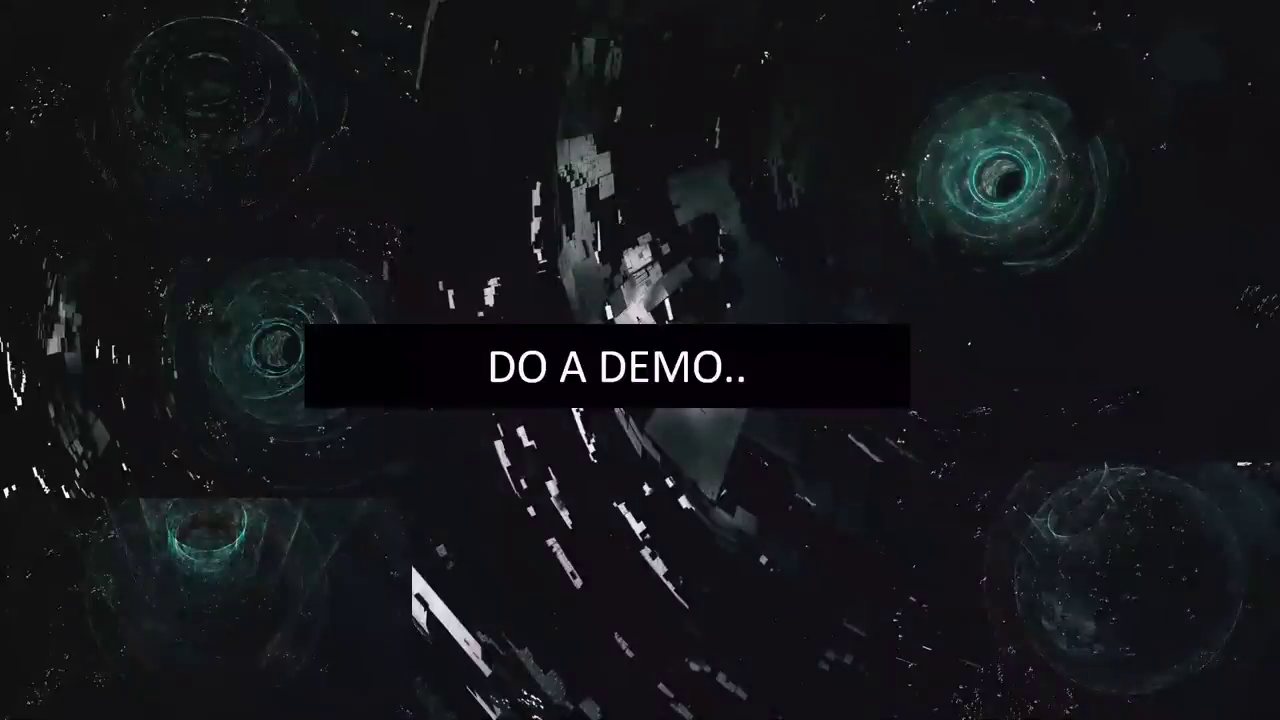
# - Switch from the DO A DEMO.. slide back to Cinema 4D
pyautogui.hotkey('alt', 'Tab')
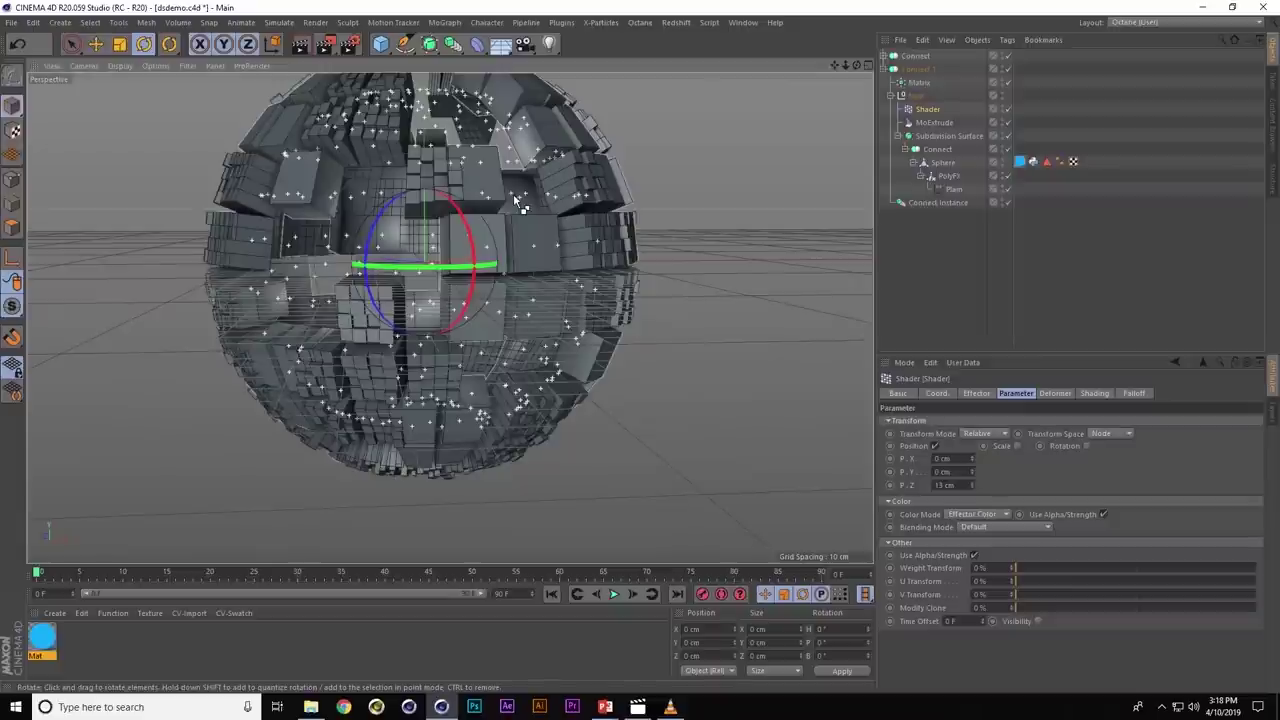
# - Start a new scene with a Plane, an xpSystem with emitter, and a Displacer
pyautogui.hotkey('ctrl', 'n')
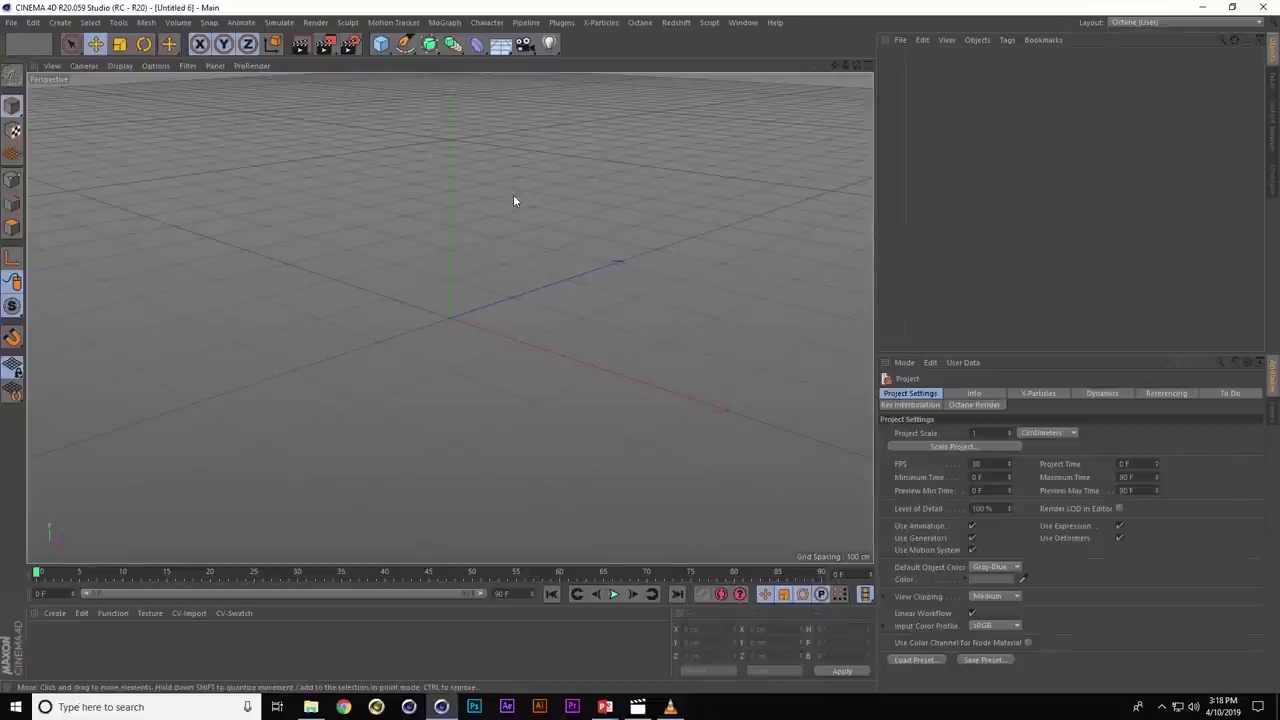
pyautogui.hotkey('shift', 'c')
pyautogui.write('plane')
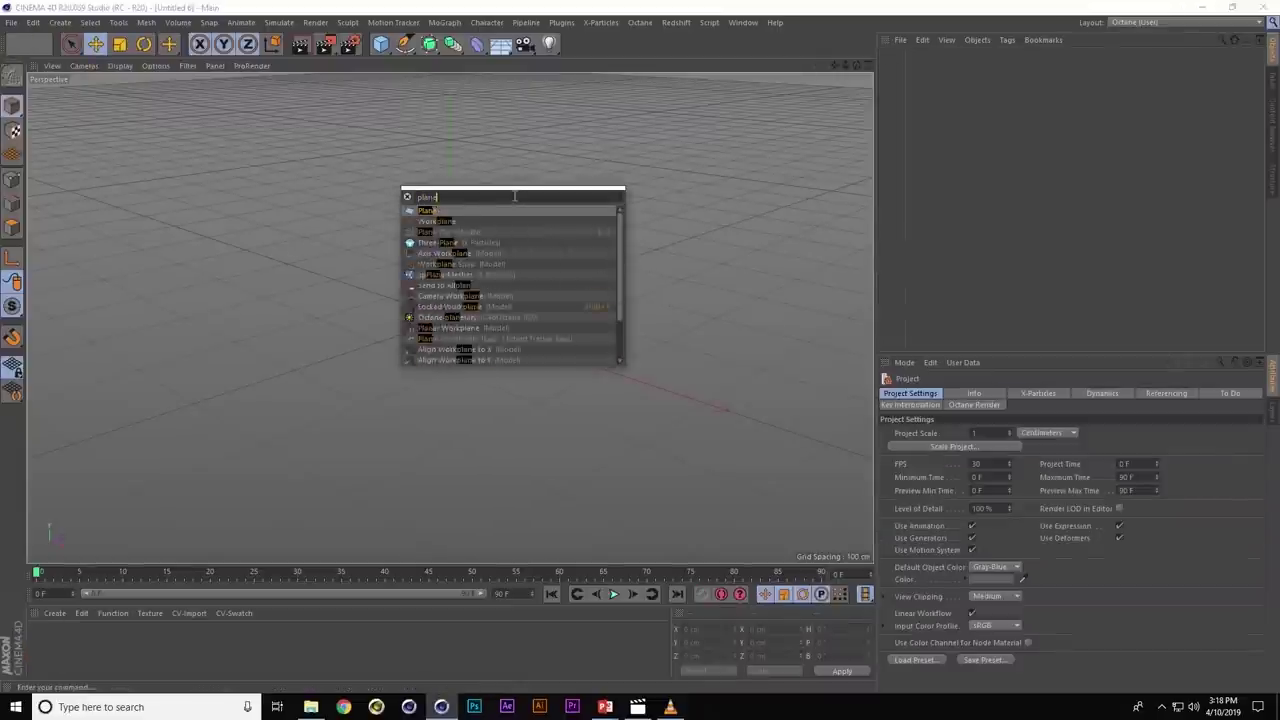
pyautogui.press('Return')
pyautogui.hotkey('shift', 'c')
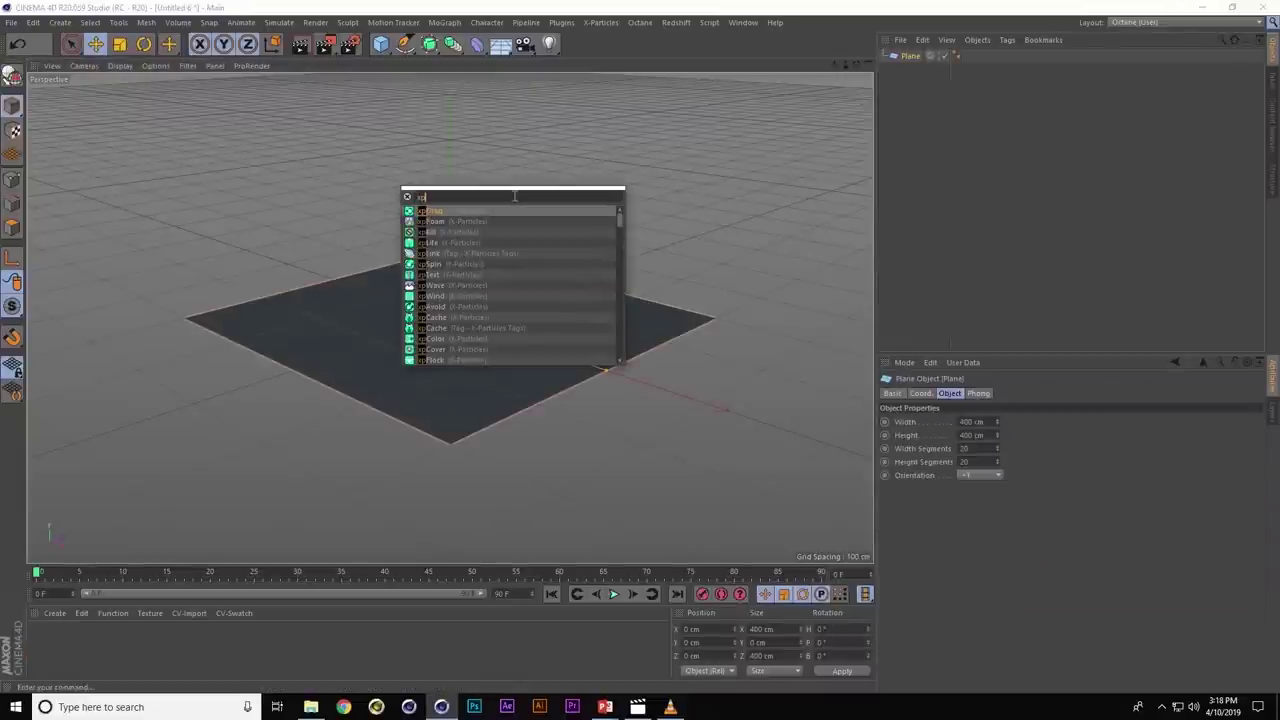
pyautogui.write('xpsys')
pyautogui.press('Return')
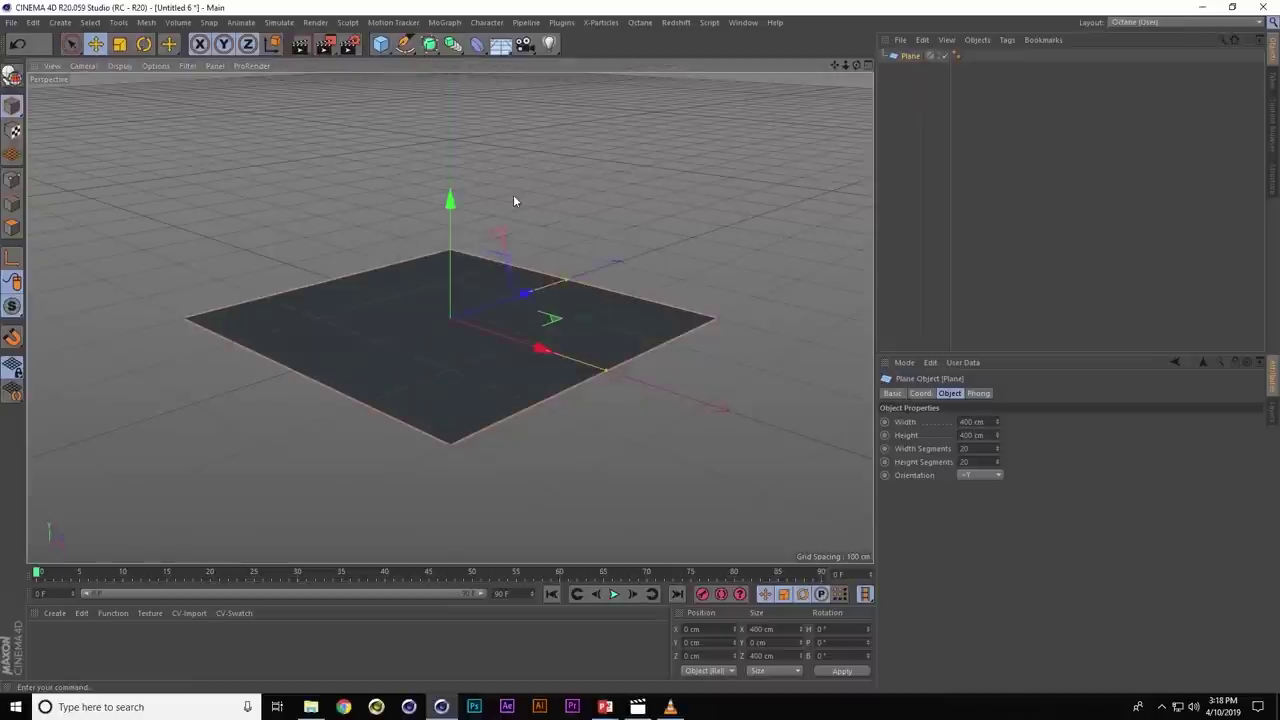
pyautogui.hotkey('shift', 'c')
pyautogui.press('Return')
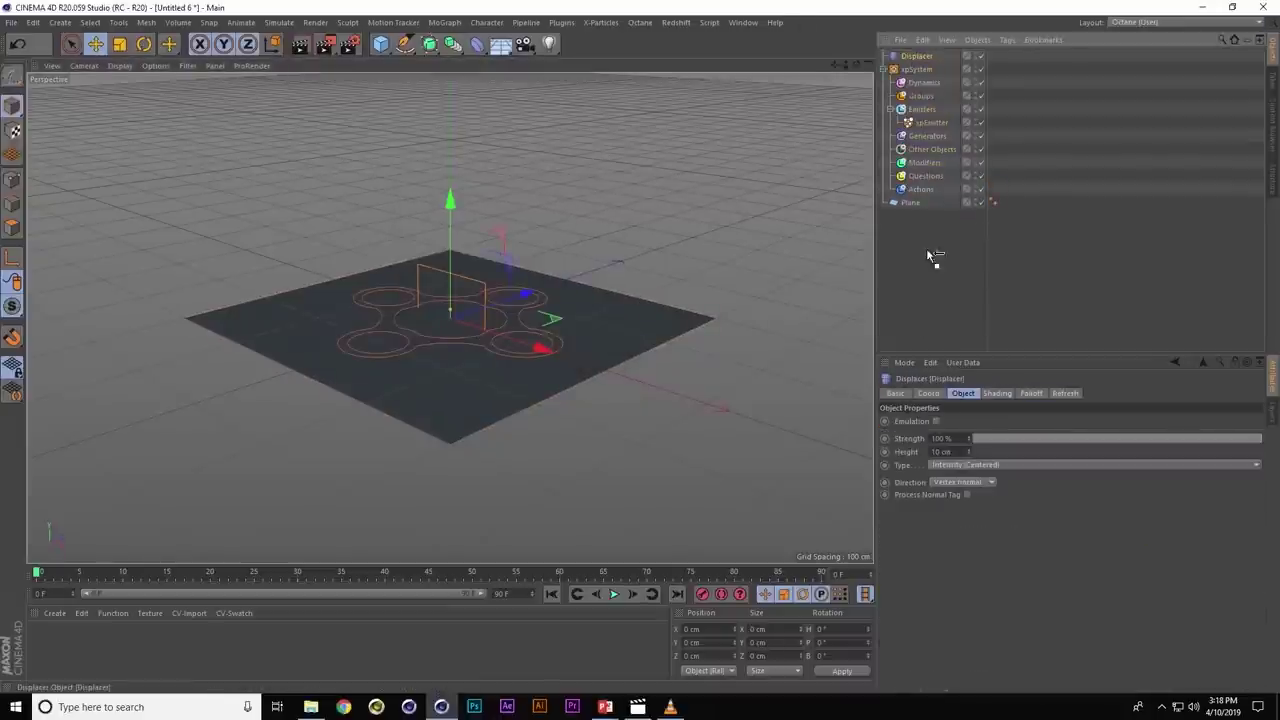
# - Parent Displacer to Plane; set emitter shape to Object with Stick Particle and One Per Element
pyautogui.moveTo(918, 208); pyautogui.dragTo(916, 206)
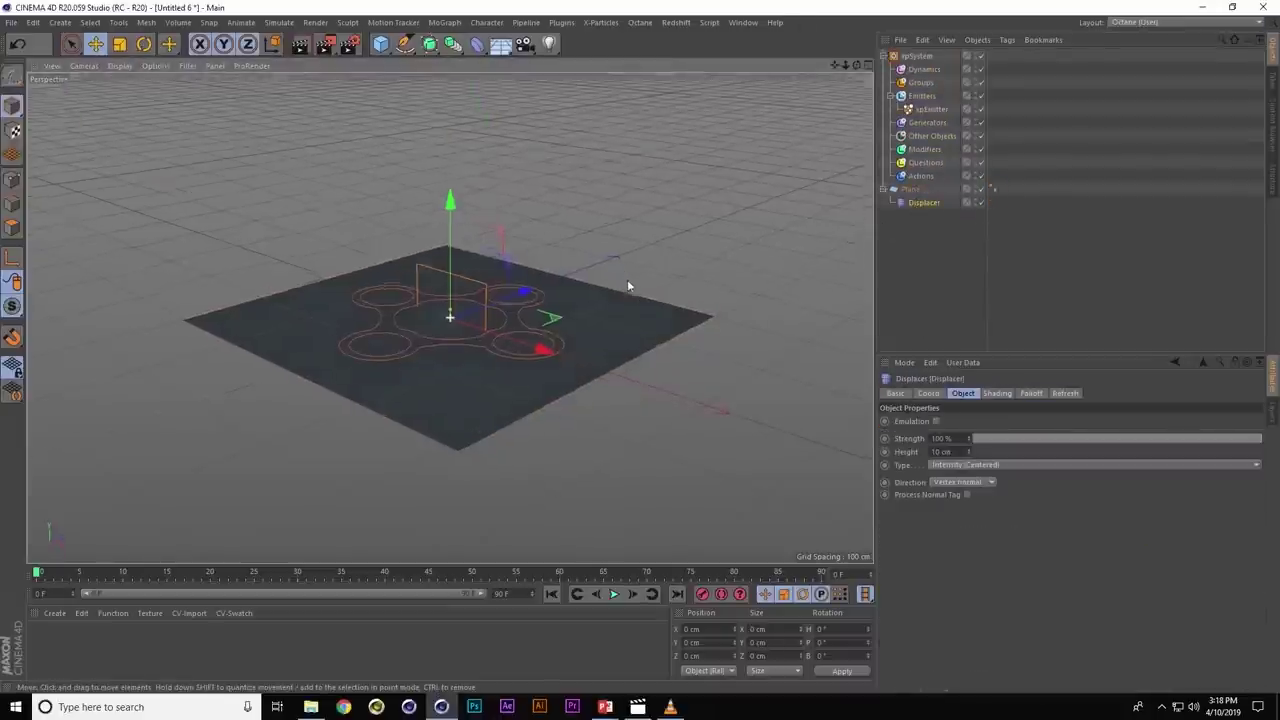
pyautogui.keyDown('alt'); pyautogui.moveTo(629, 283); pyautogui.dragTo(646, 320); pyautogui.keyUp('alt')
pyautogui.click(931, 108)
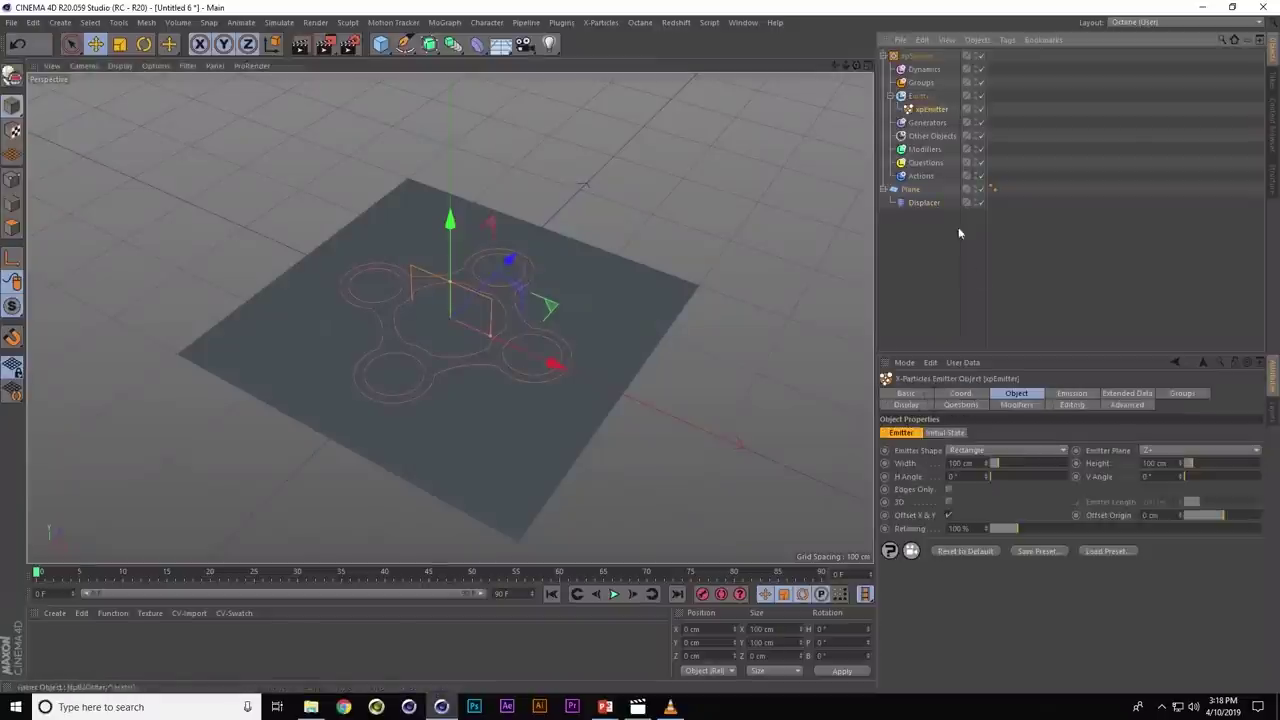
pyautogui.click(1004, 452)
pyautogui.click(998, 567)
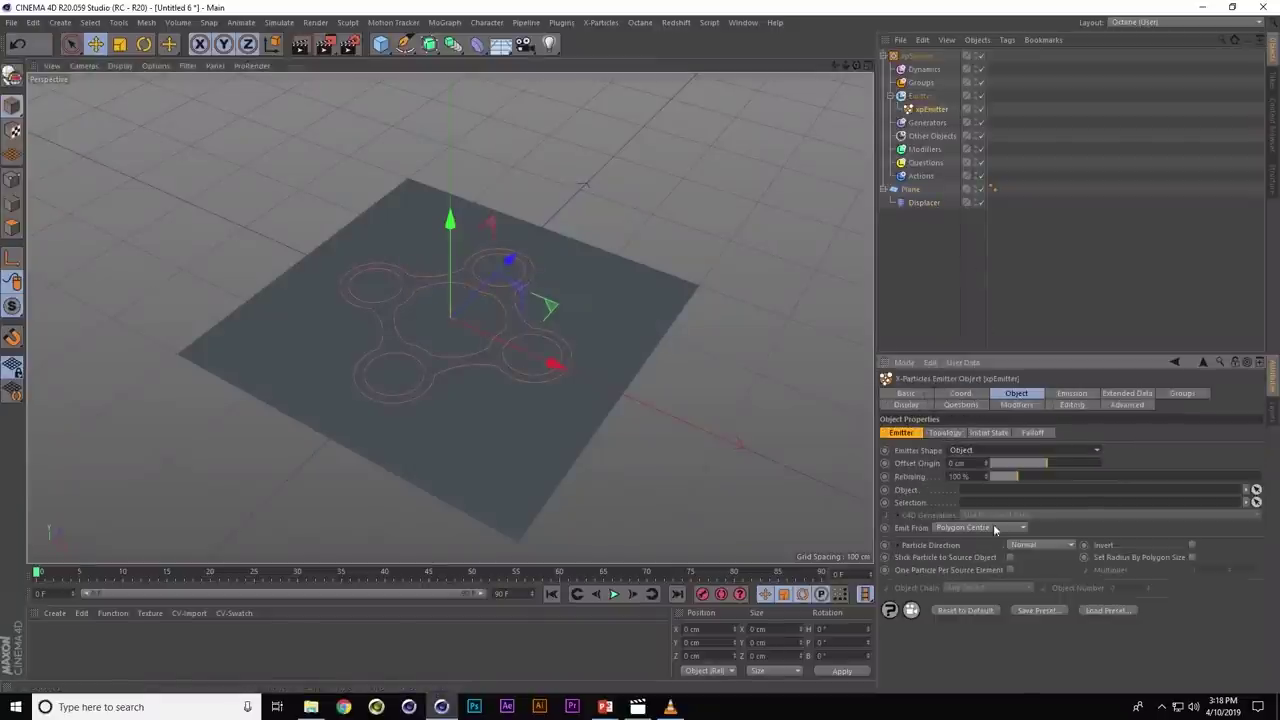
pyautogui.click(1010, 557)
pyautogui.click(1010, 569)
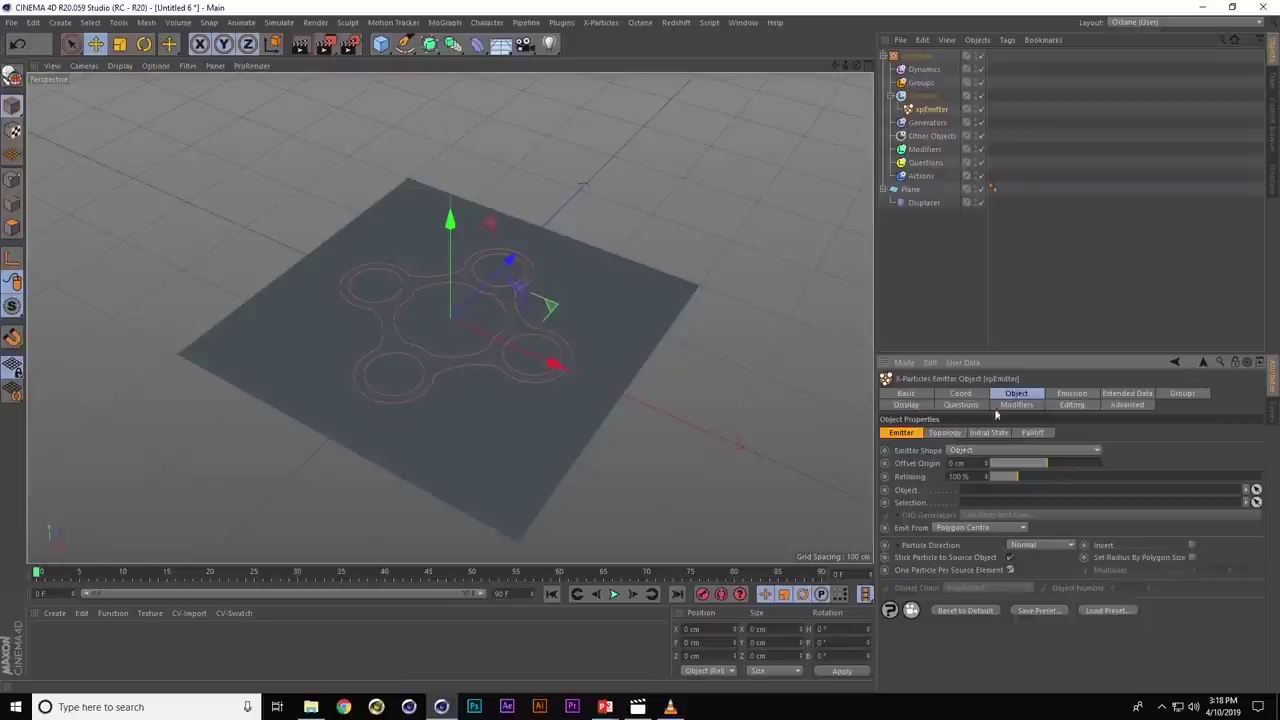
# - Set the emitter's Emission Mode to Shot
pyautogui.click(1066, 395)
pyautogui.click(980, 466)
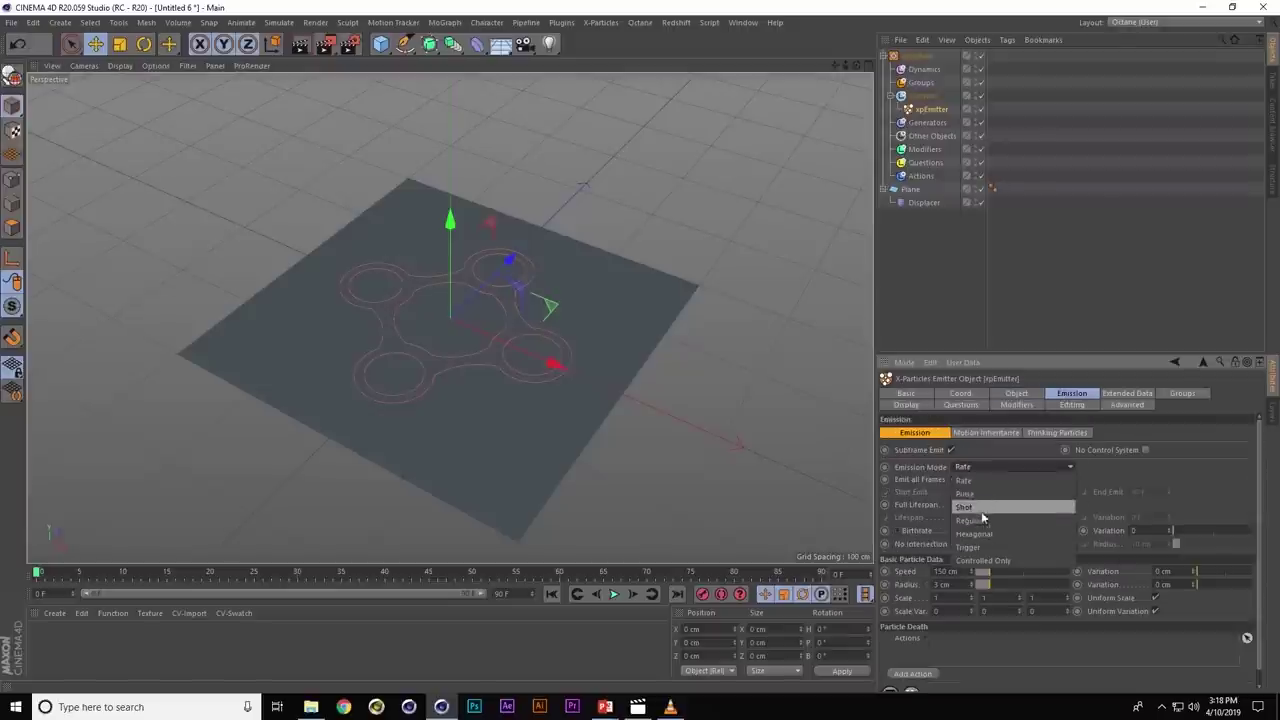
pyautogui.click(983, 508)
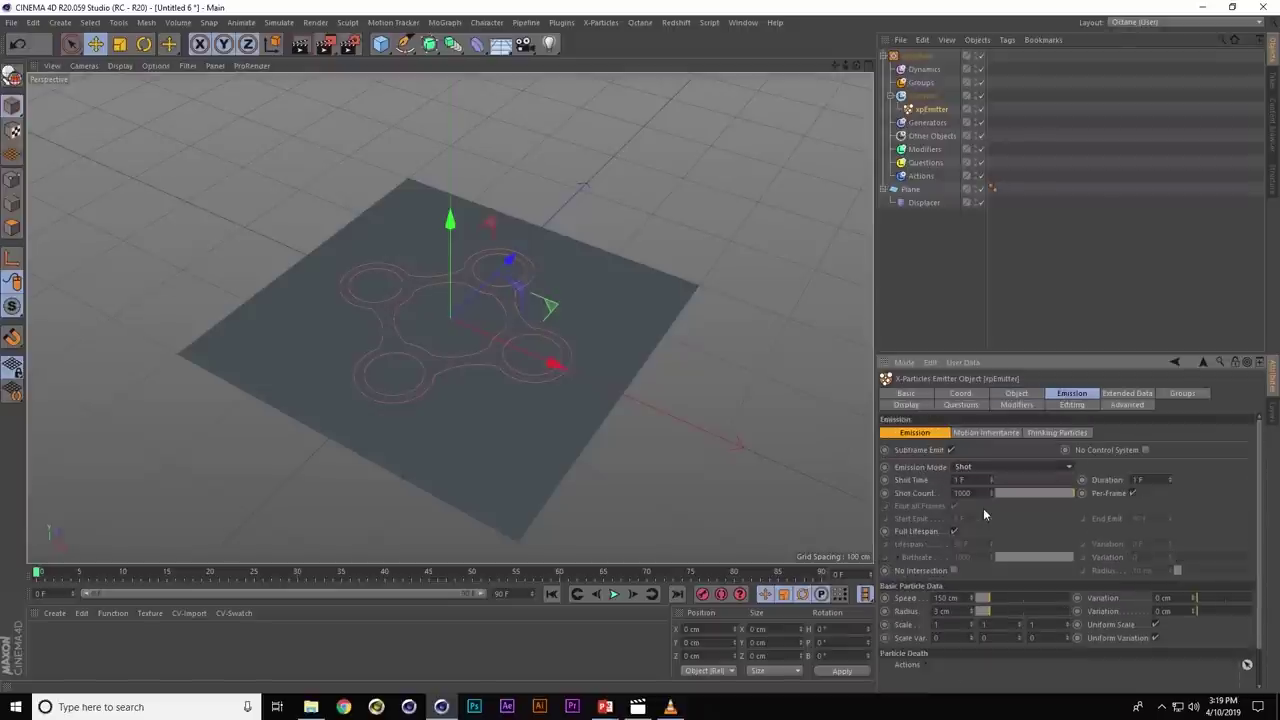
# - Give the Plane 90 width segments
pyautogui.click(913, 190)
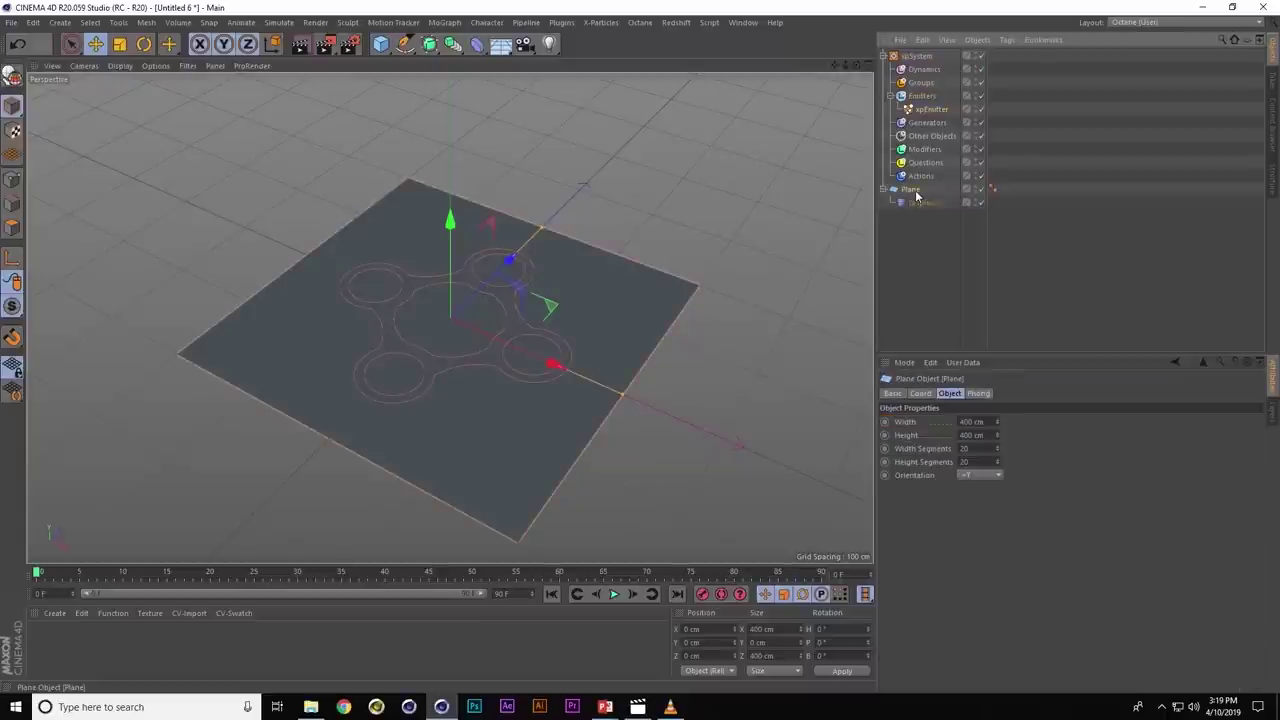
pyautogui.doubleClick(977, 450)
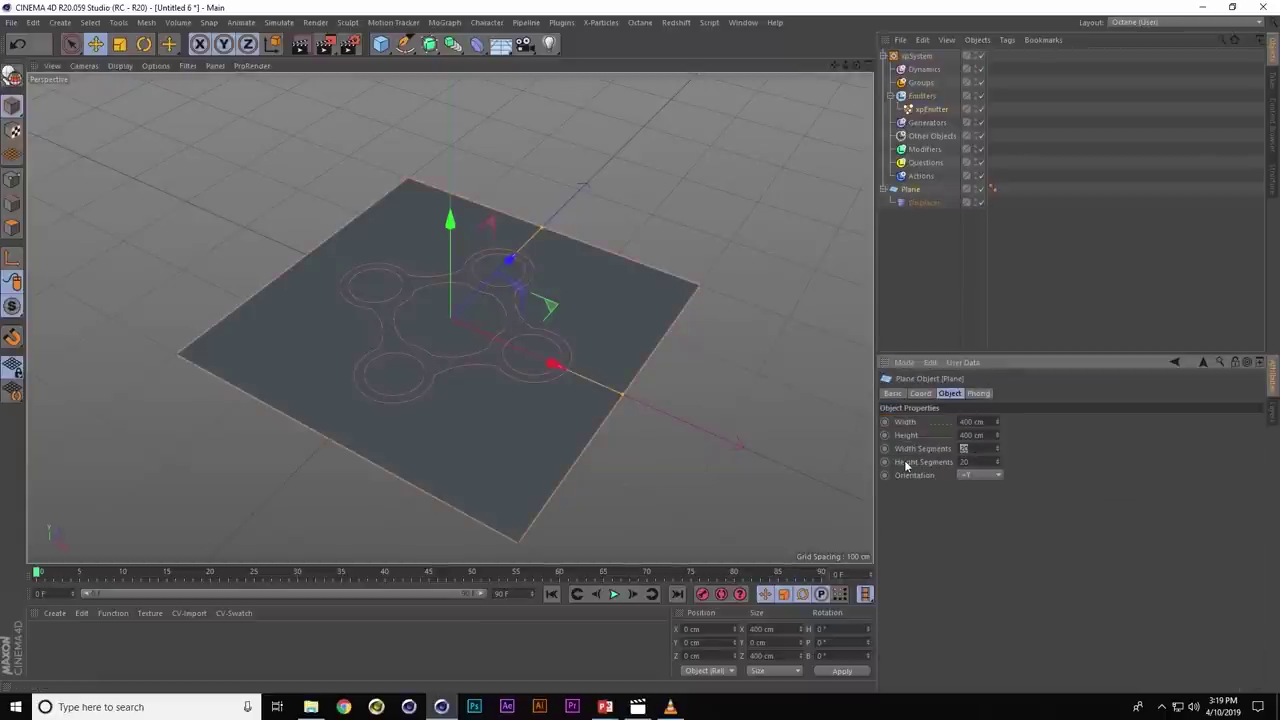
pyautogui.write('90')
pyautogui.press('Tab')
pyautogui.write('90')
# - Load a Noise shader into the Displacer's Shading tab
pyautogui.click(920, 203)
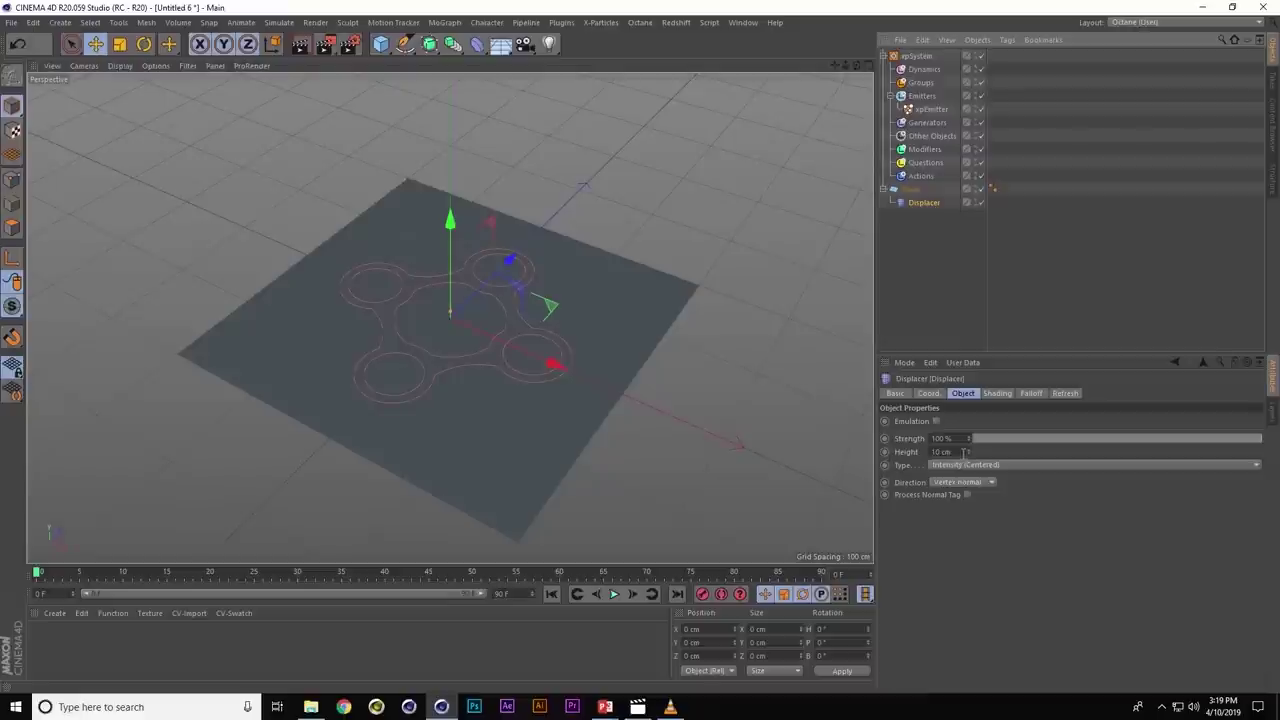
pyautogui.click(996, 393)
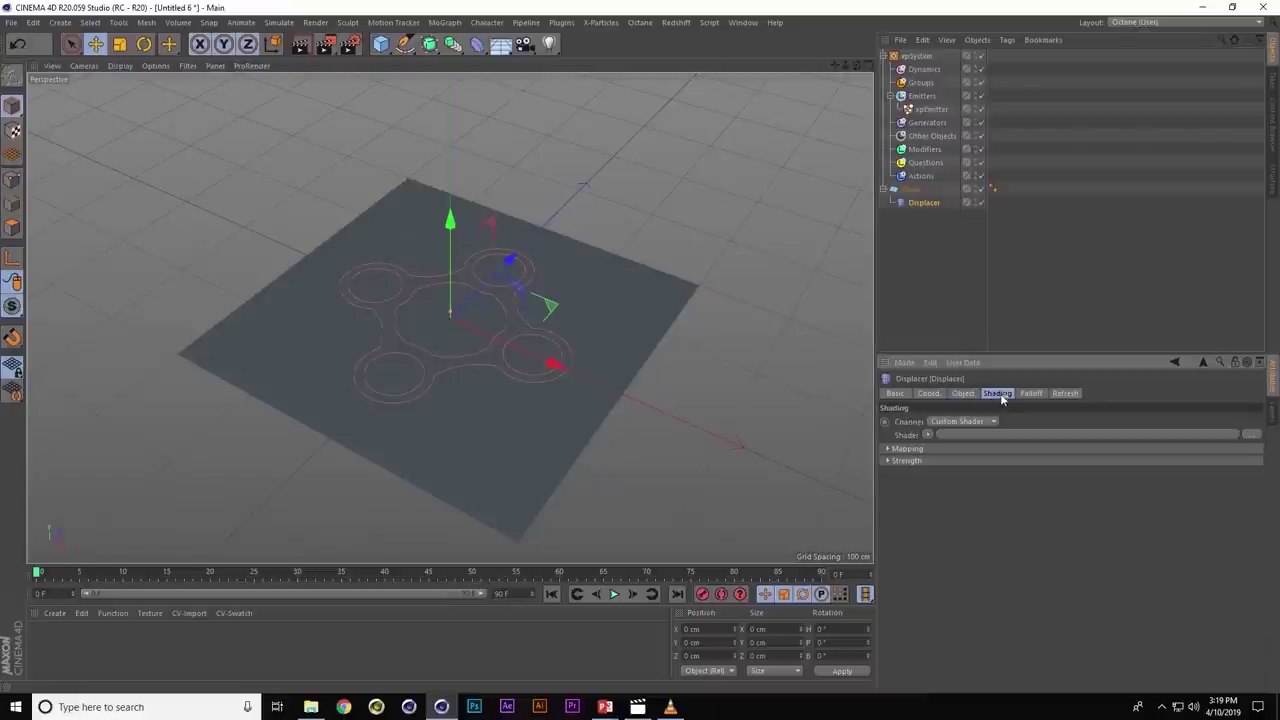
pyautogui.click(928, 435)
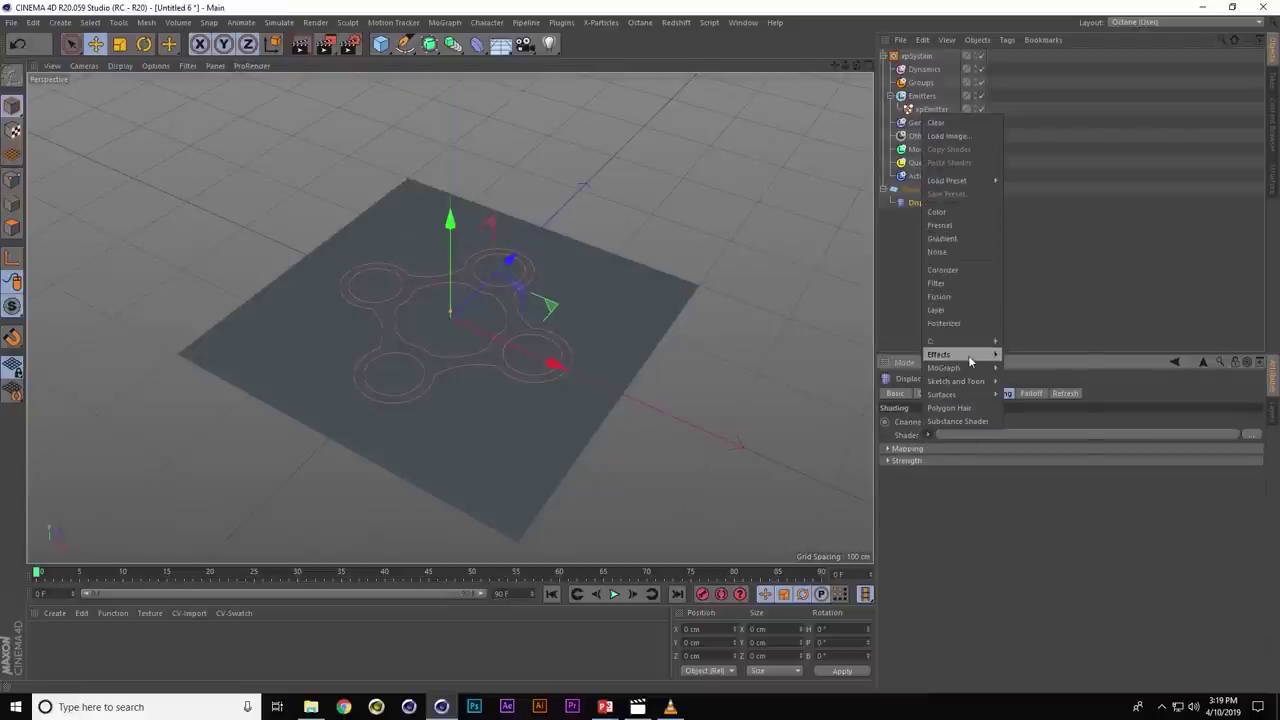
pyautogui.click(961, 250)
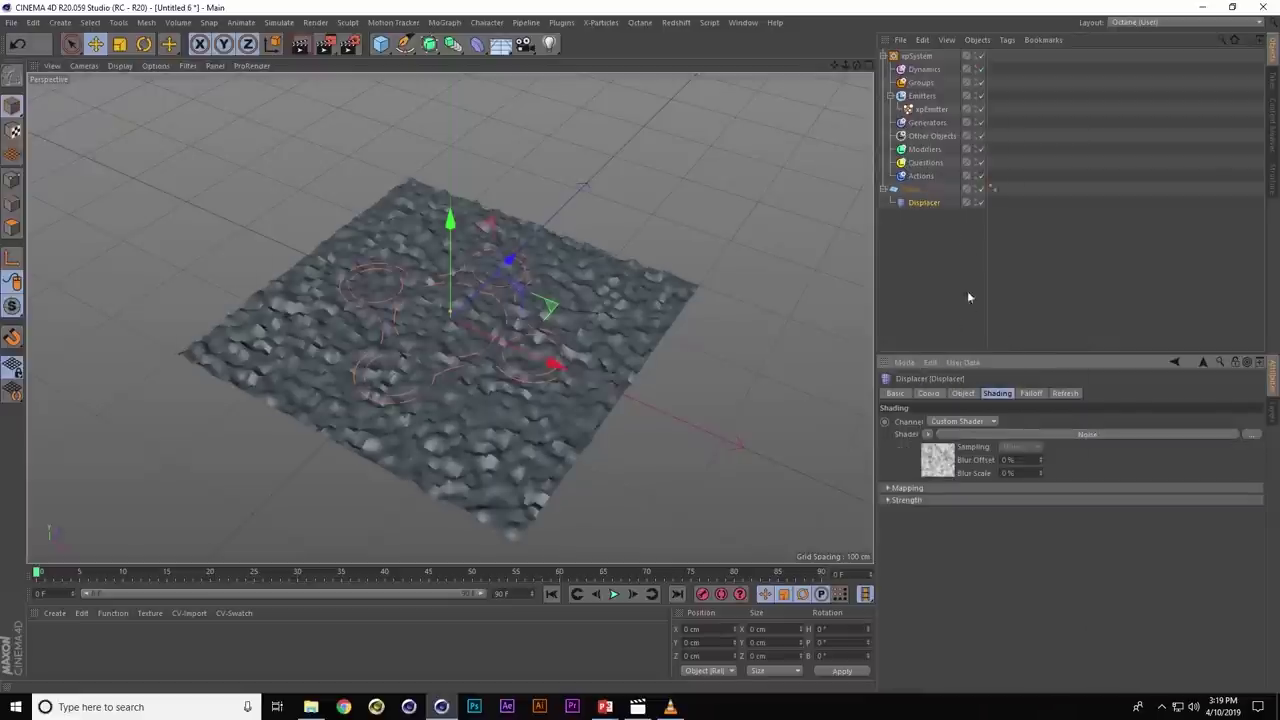
# - Start playback and set the Plane as the xpEmitter's source object
pyautogui.press('F8')
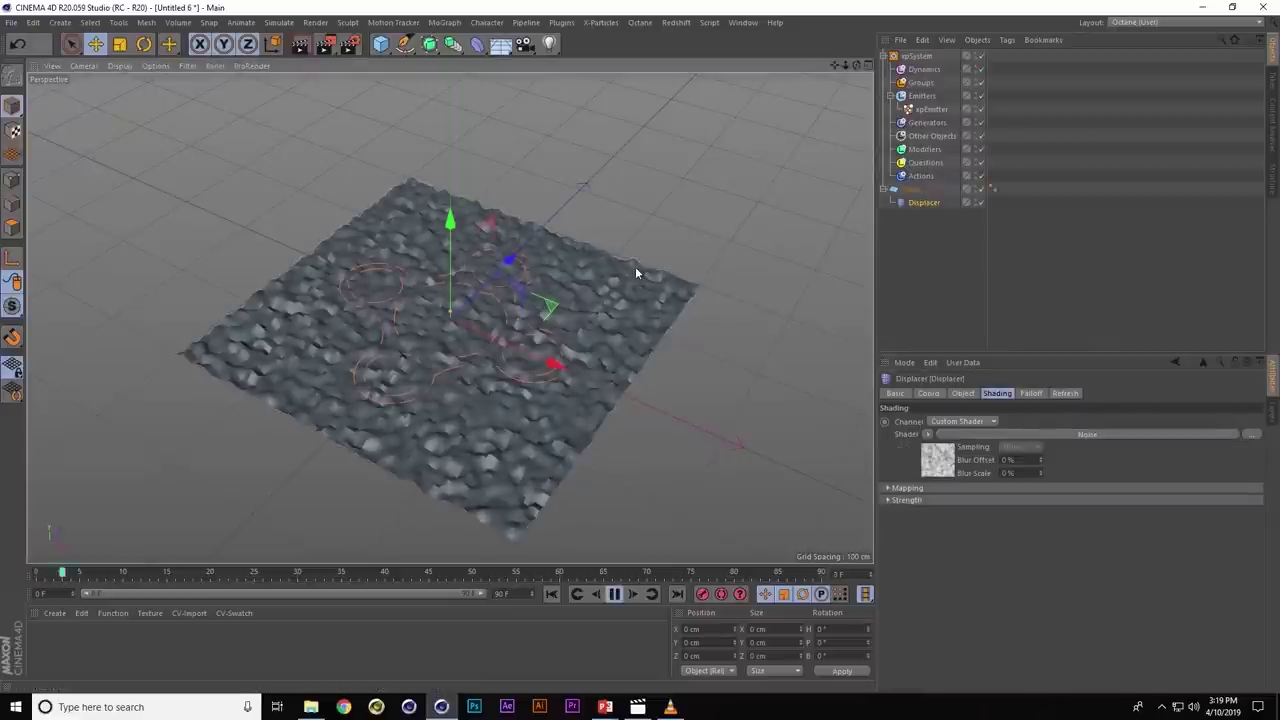
pyautogui.click(930, 109)
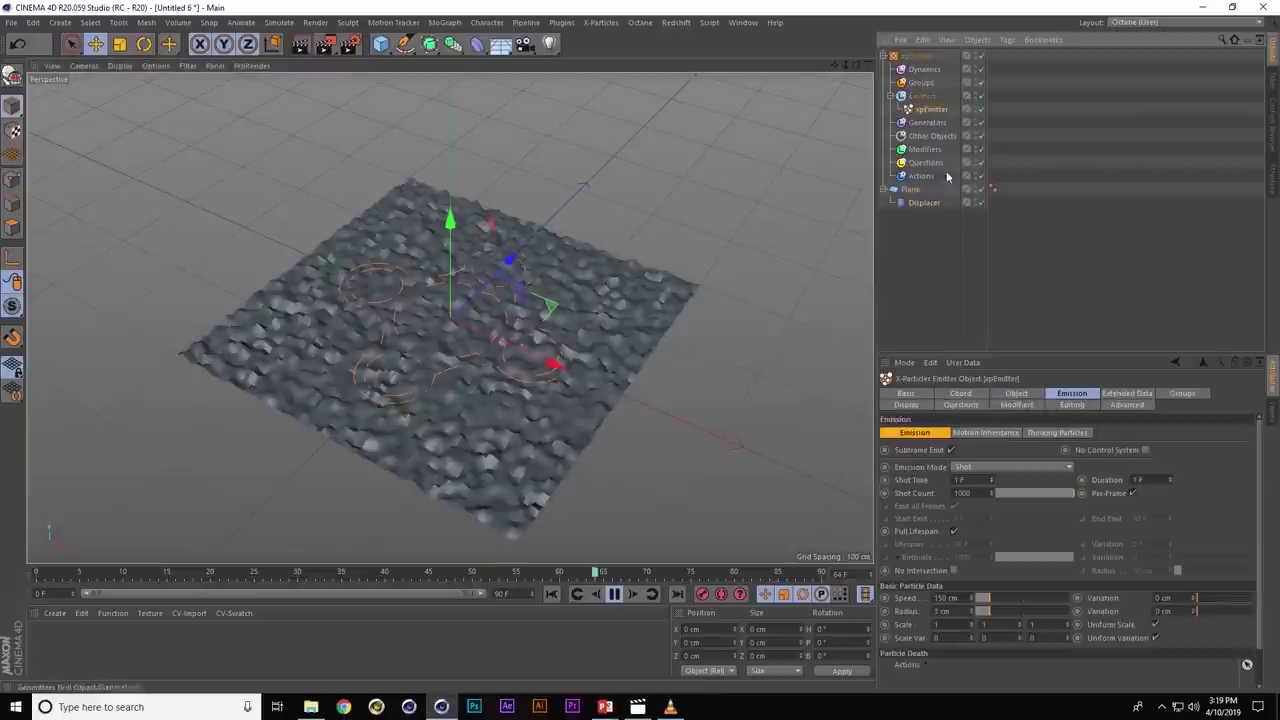
pyautogui.click(1016, 393)
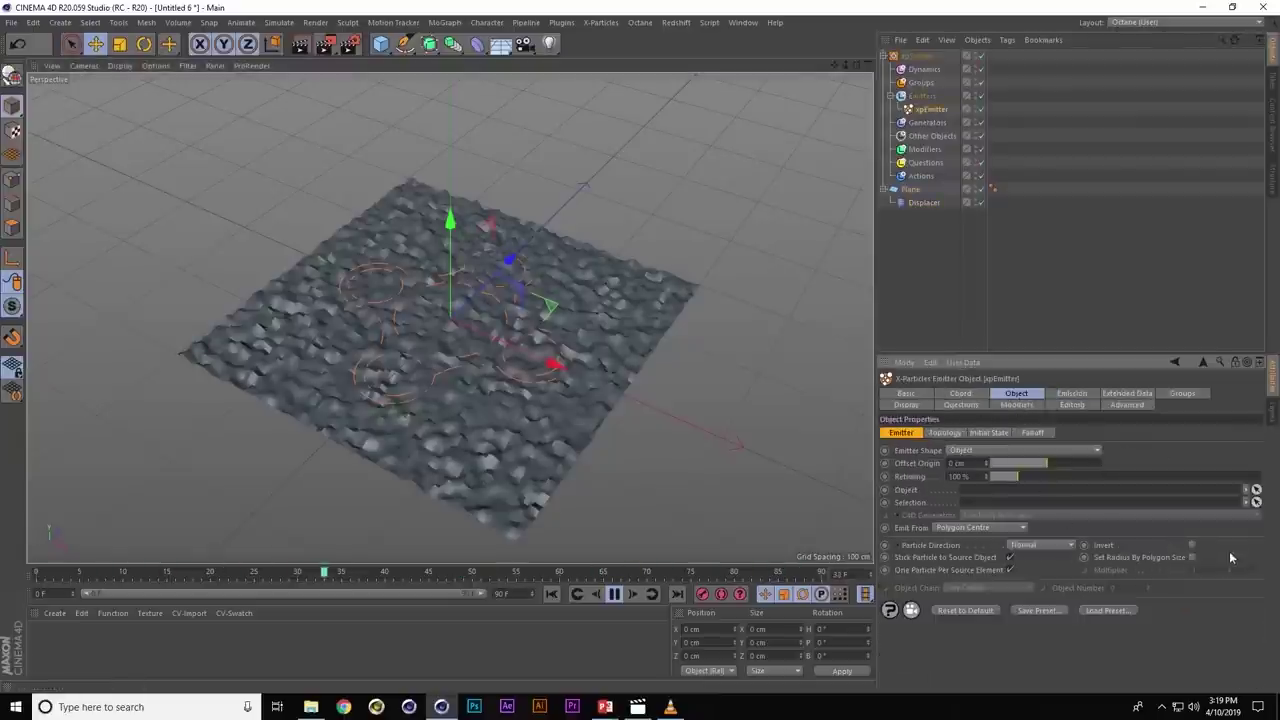
pyautogui.click(893, 189)
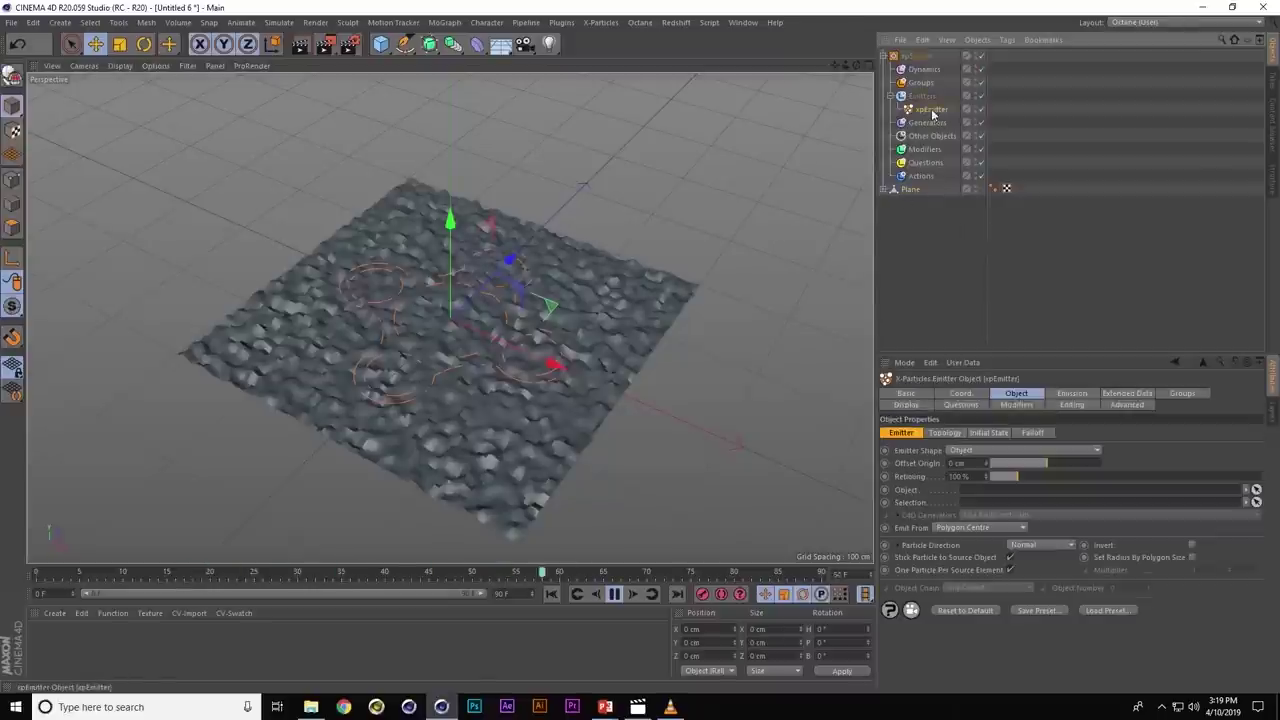
pyautogui.keyDown('alt'); pyautogui.moveTo(604, 348); pyautogui.dragTo(737, 155, button='middle'); pyautogui.keyUp('alt')
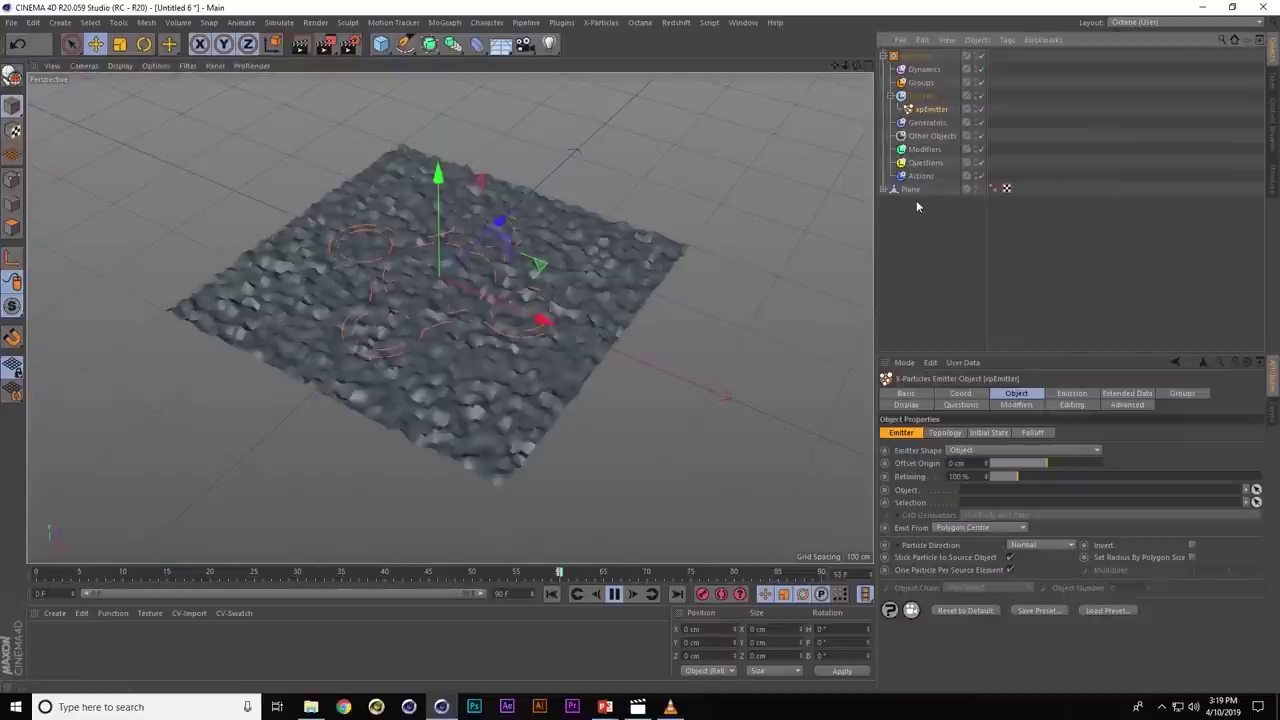
pyautogui.moveTo(979, 495); pyautogui.dragTo(979, 498)
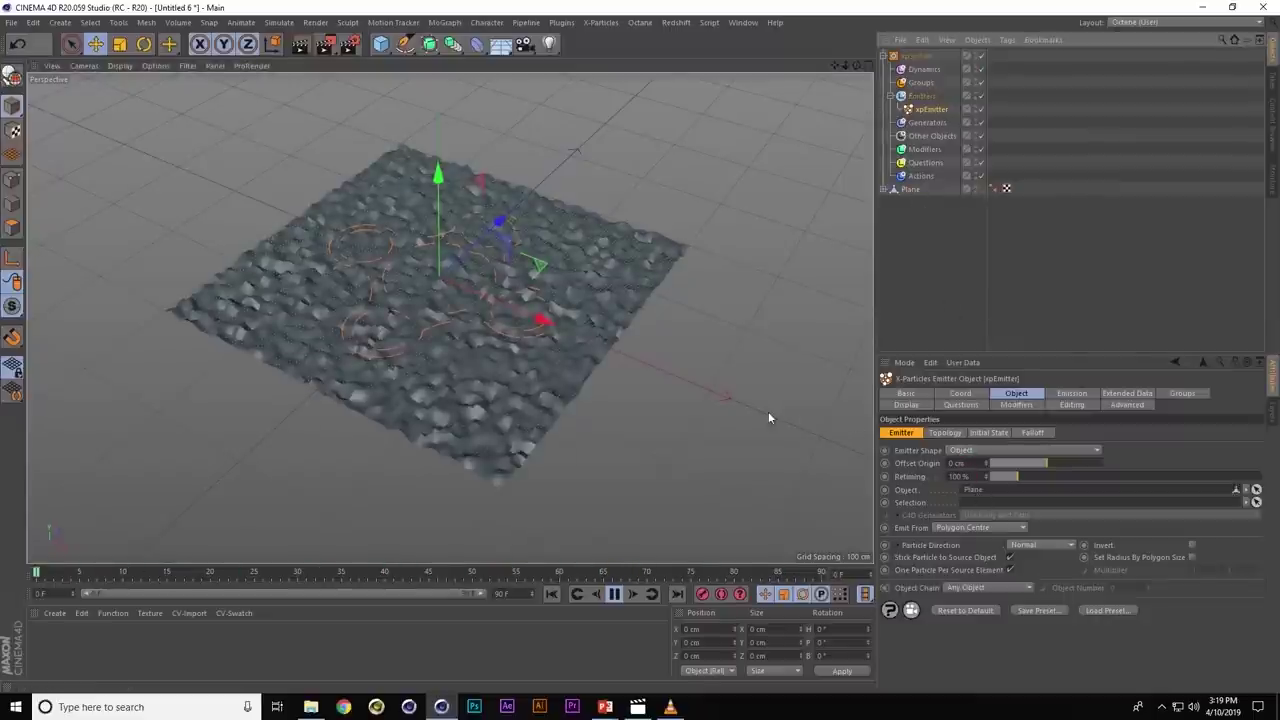
pyautogui.scroll(3, 700, 360)
pyautogui.scroll(3, 673, 322)
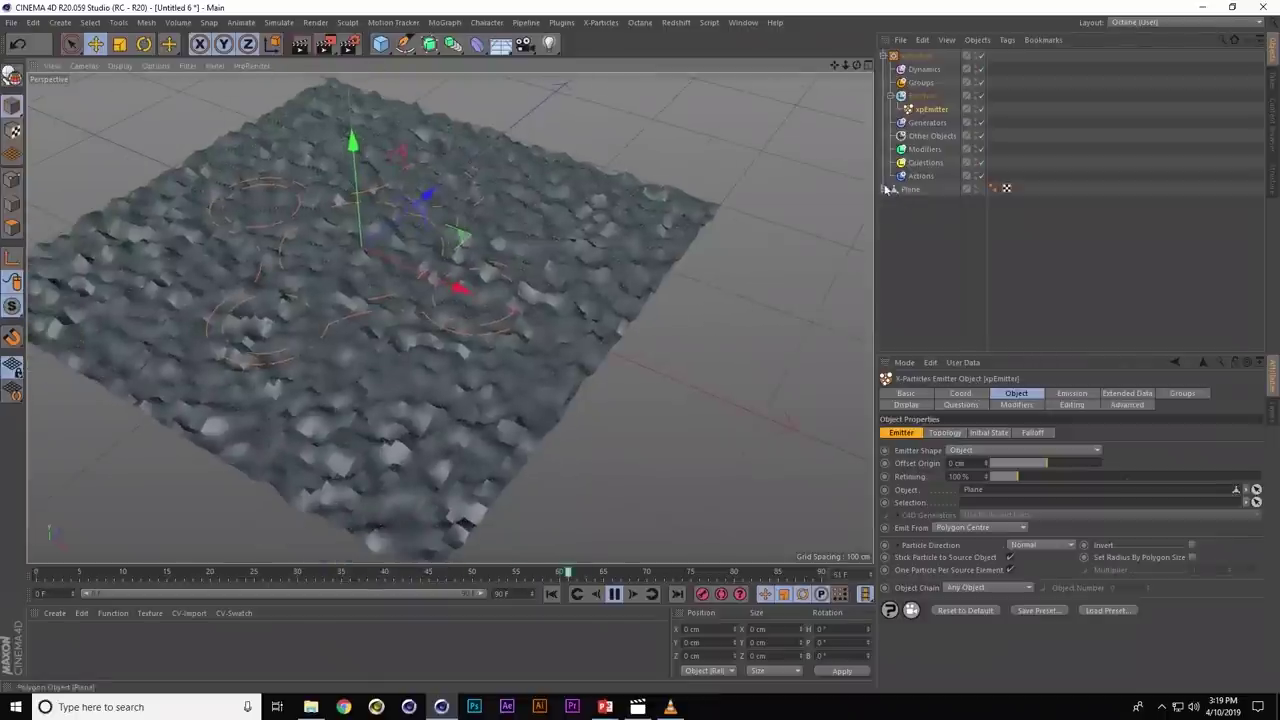
# - Add an xpColor modifier inside the Modifiers group
pyautogui.hotkey('shift', 'c')
pyautogui.write('xp')
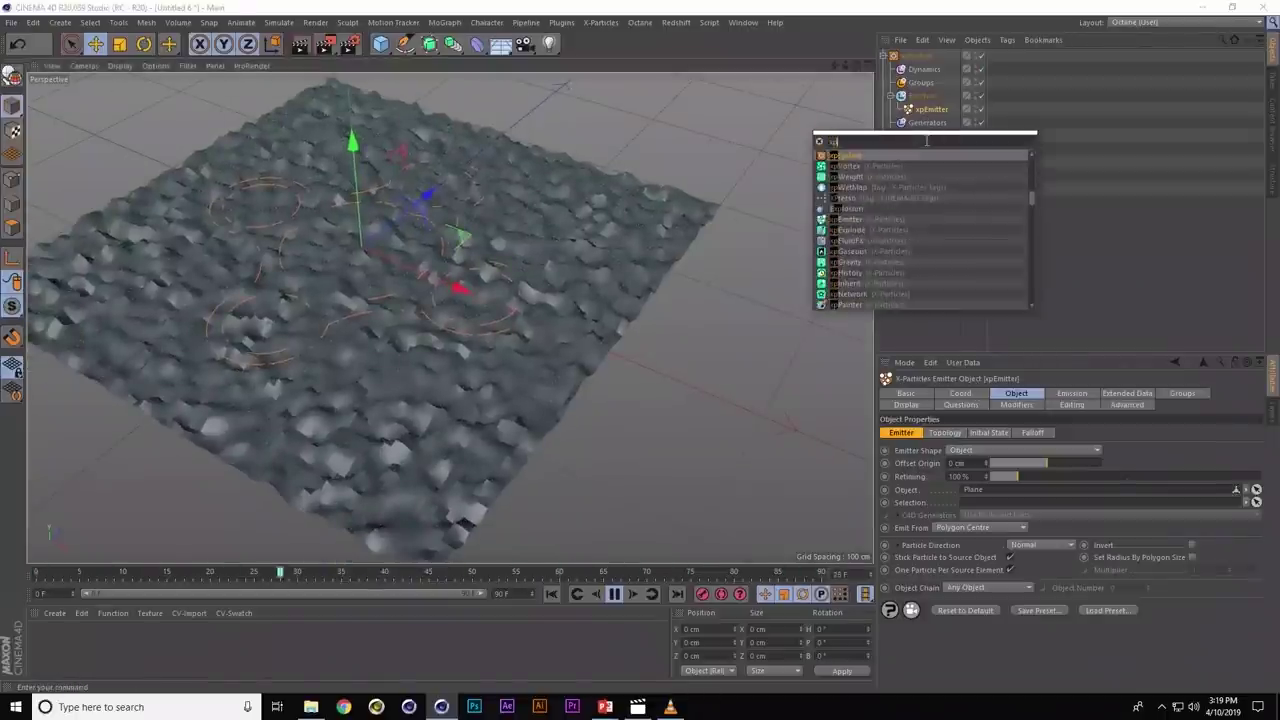
pyautogui.write('color')
pyautogui.press('Return')
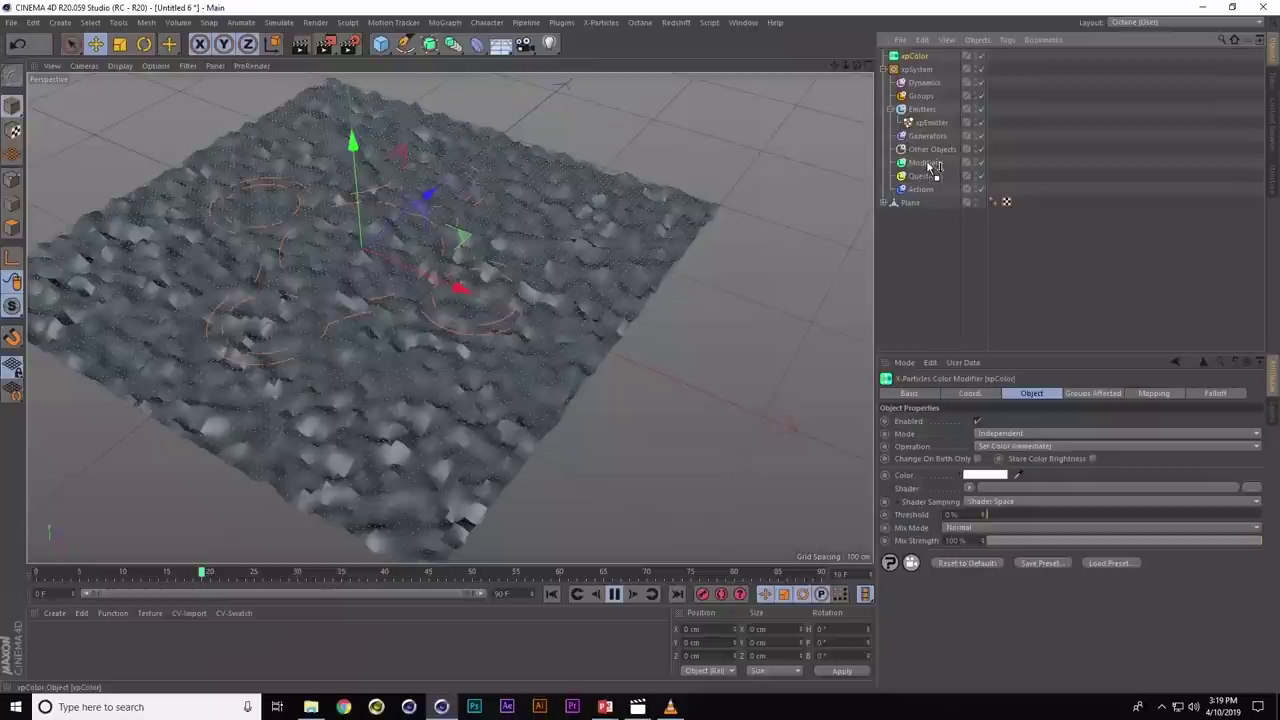
pyautogui.moveTo(930, 166); pyautogui.dragTo(928, 168)
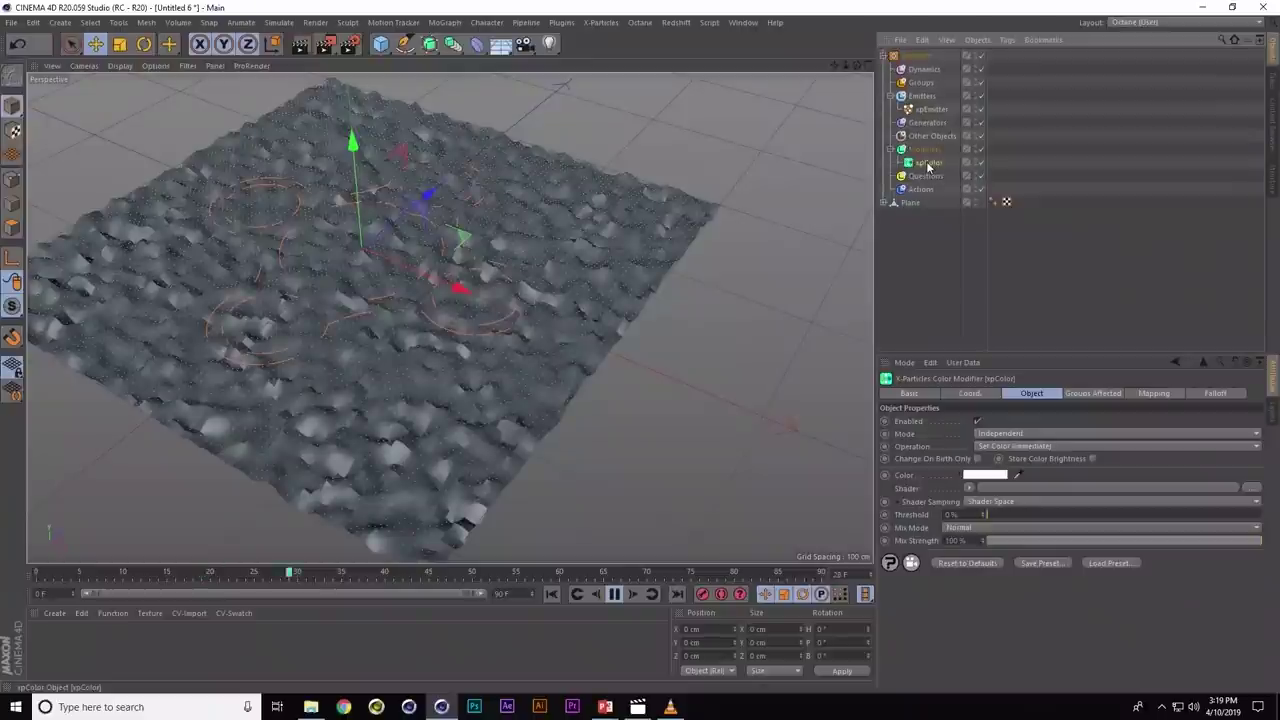
# - Display the emitter's particles as boxes at a smaller 32% size
pyautogui.click(930, 108)
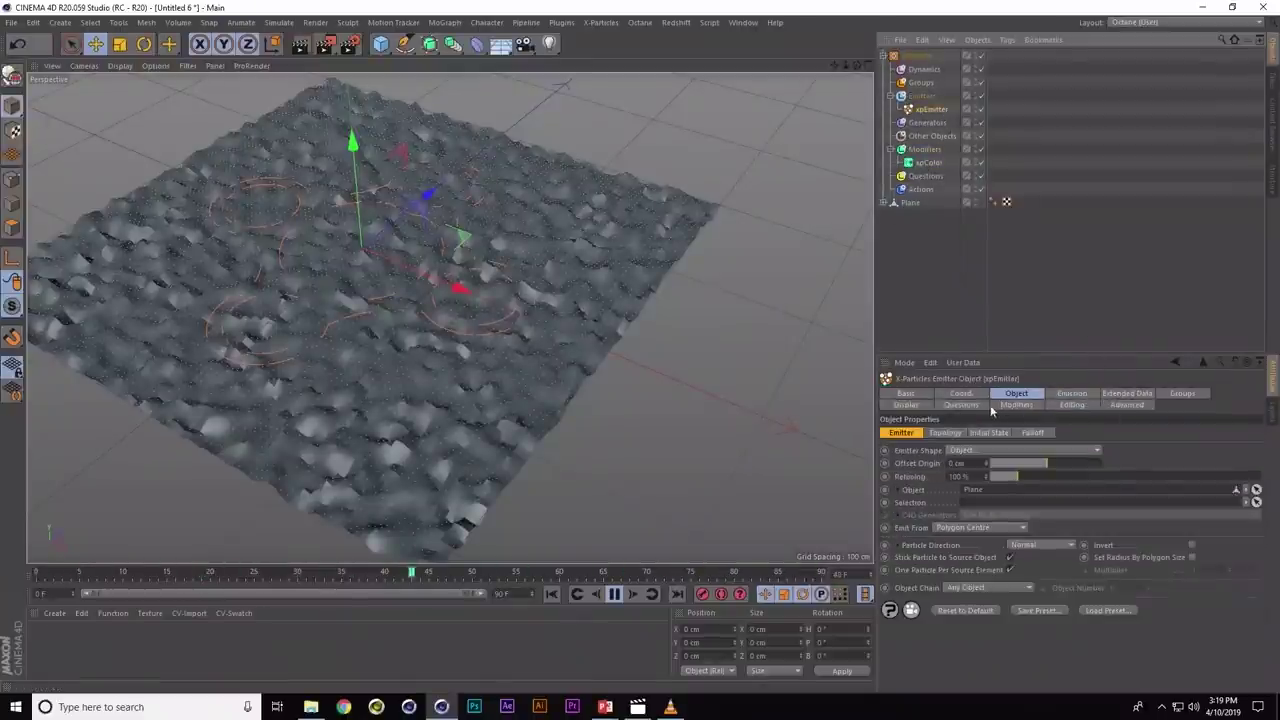
pyautogui.click(912, 405)
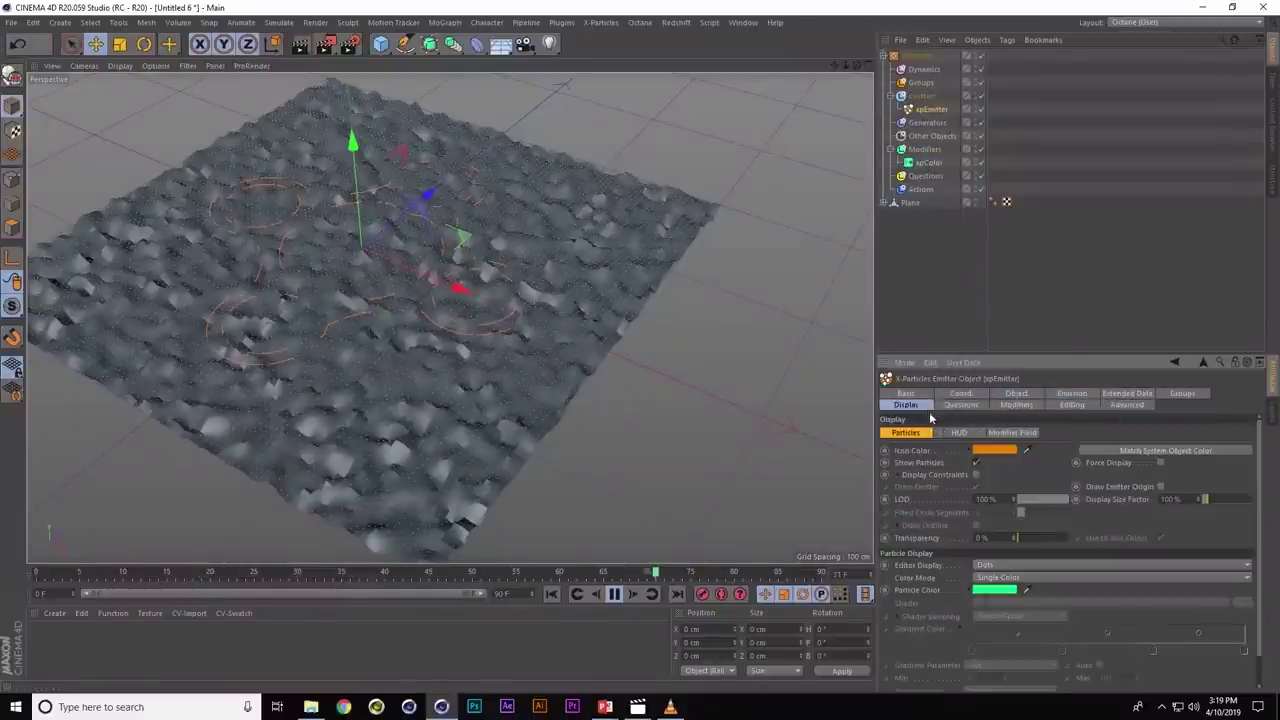
pyautogui.click(990, 565)
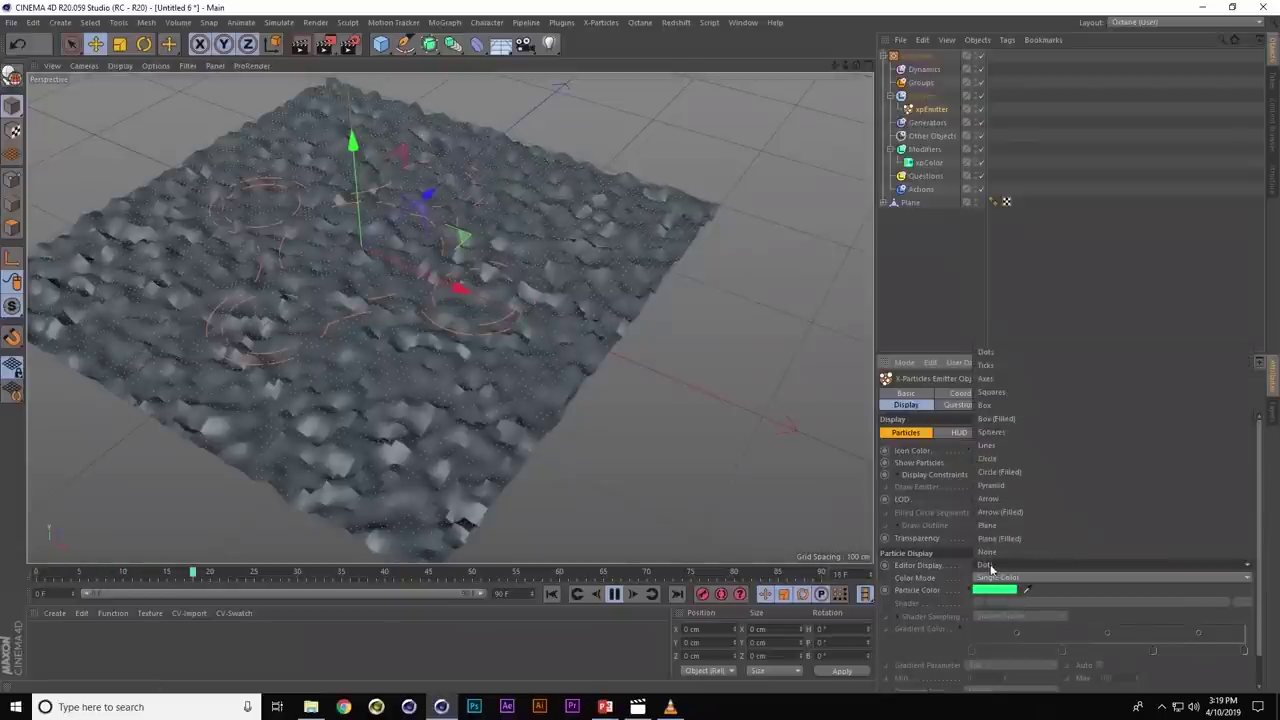
pyautogui.click(1008, 405)
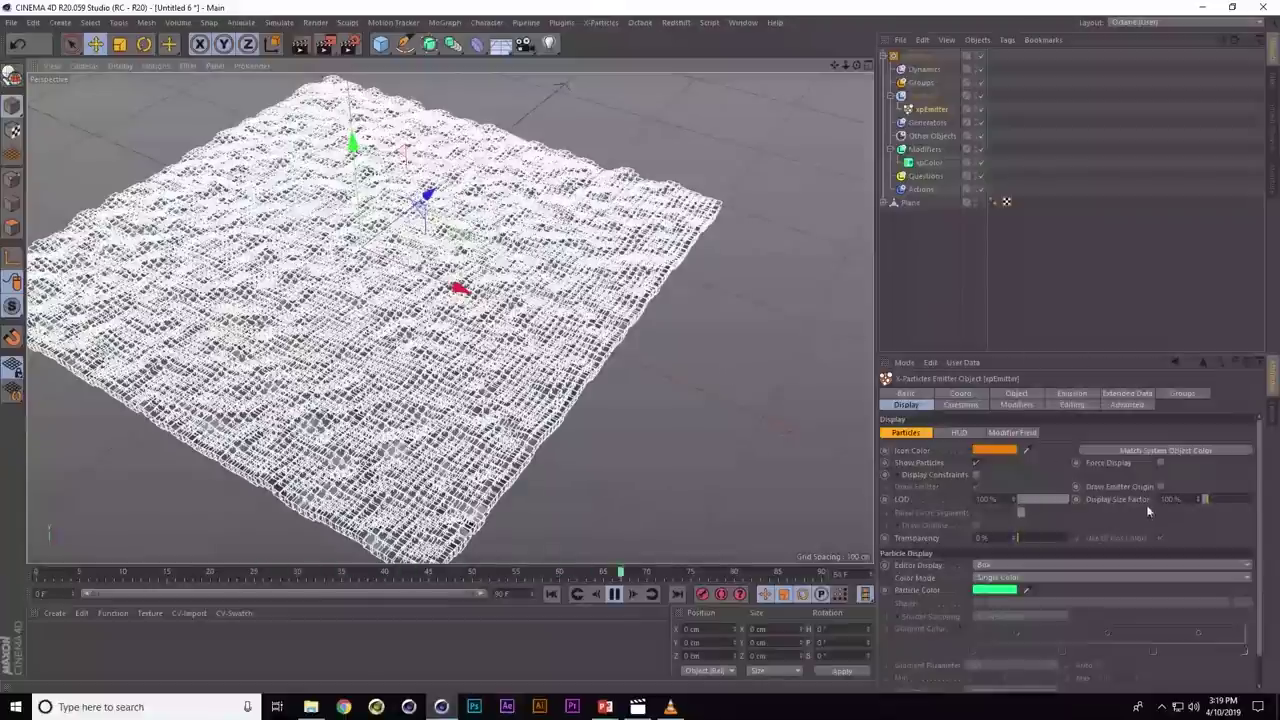
pyautogui.moveTo(1209, 498); pyautogui.dragTo(1202, 503)
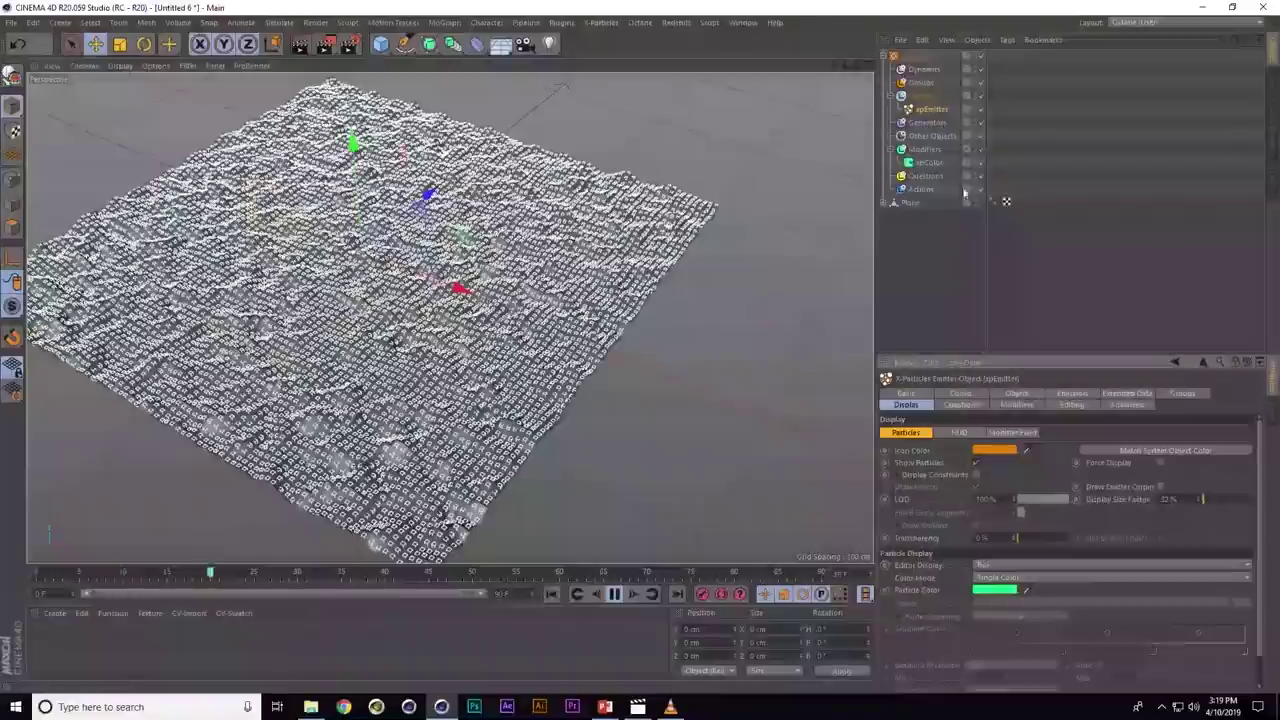
# - Set the xpColor operation to Gradient By Parameter
pyautogui.click(928, 162)
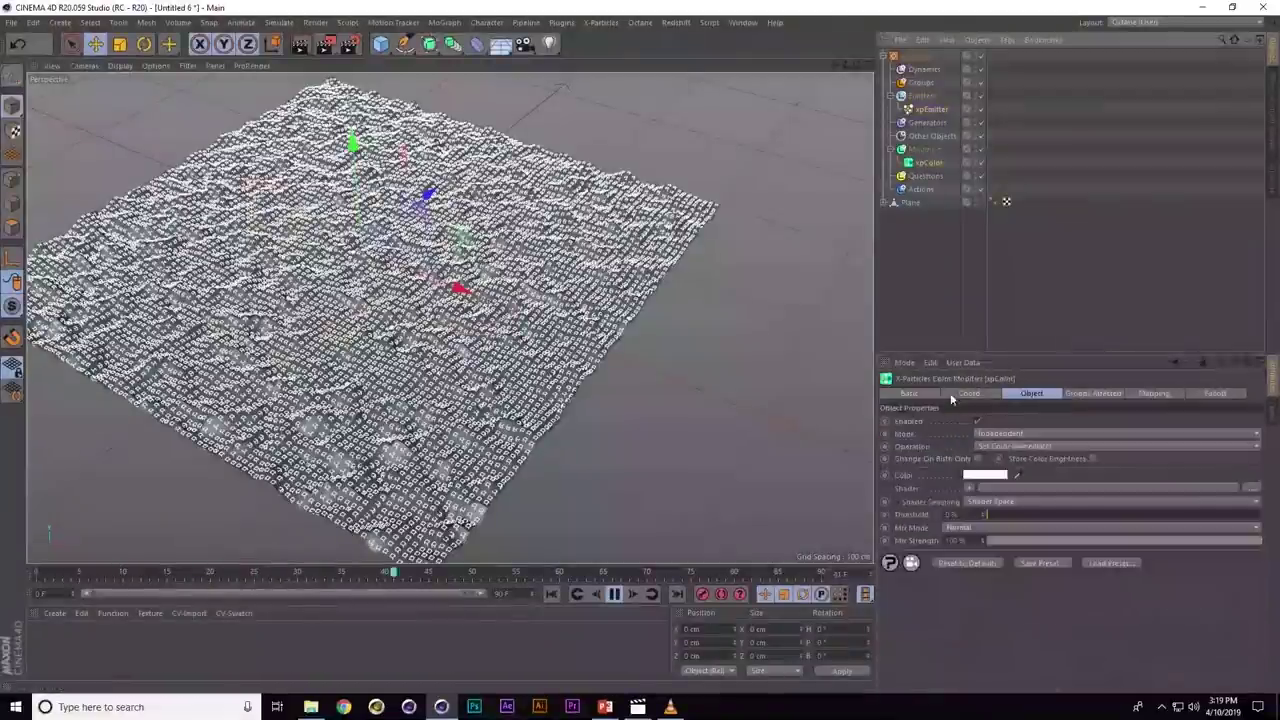
pyautogui.click(1012, 448)
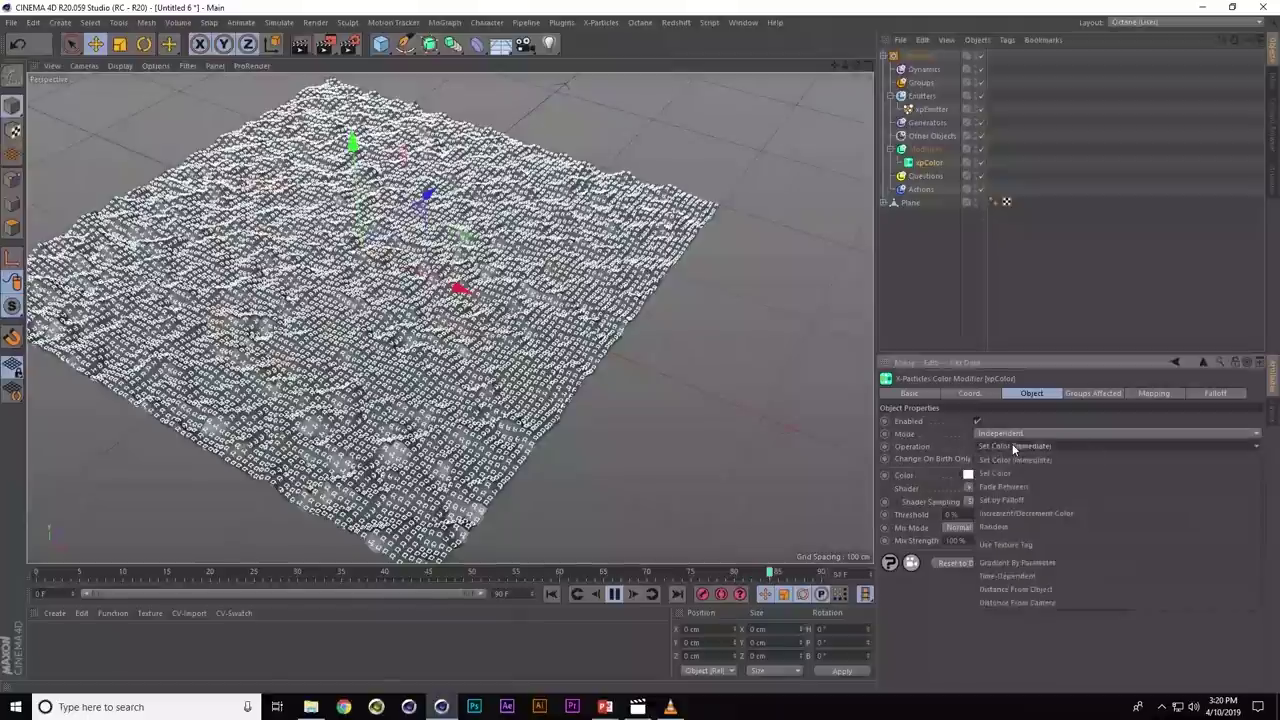
pyautogui.click(1043, 563)
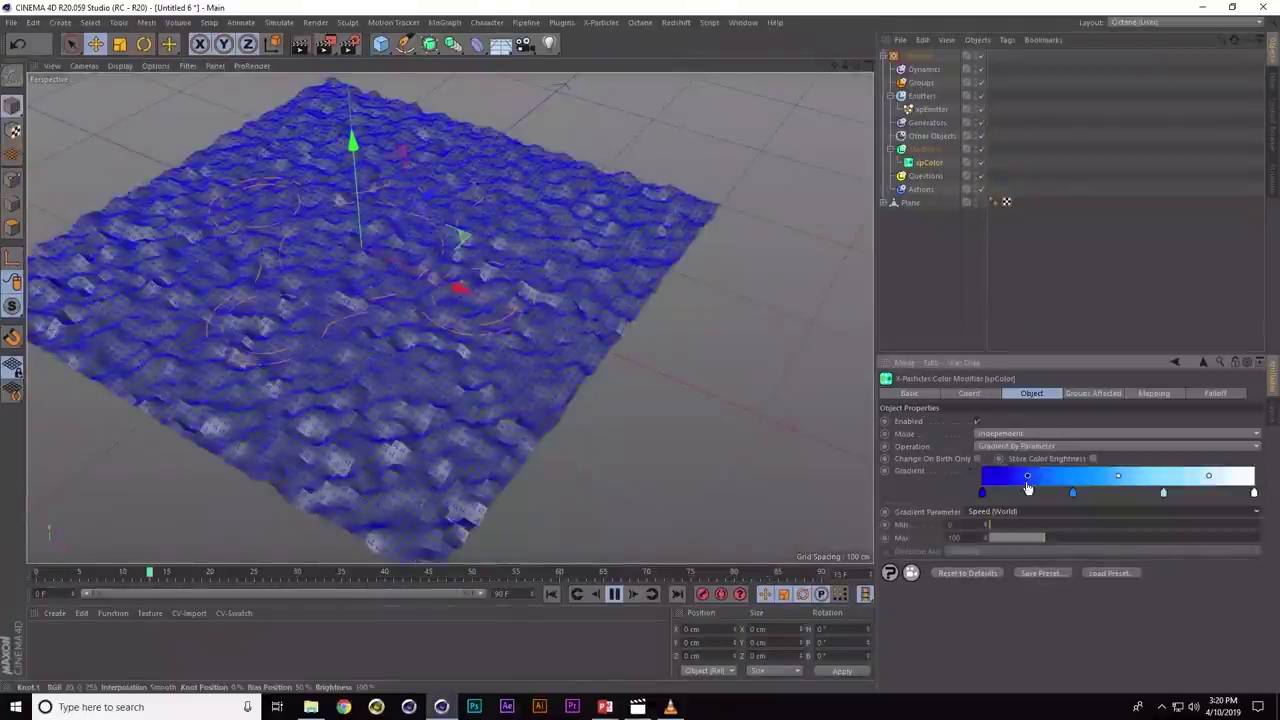
# - Animate the Displacer's noise shader at an Animation Speed of 2
pyautogui.click(930, 110)
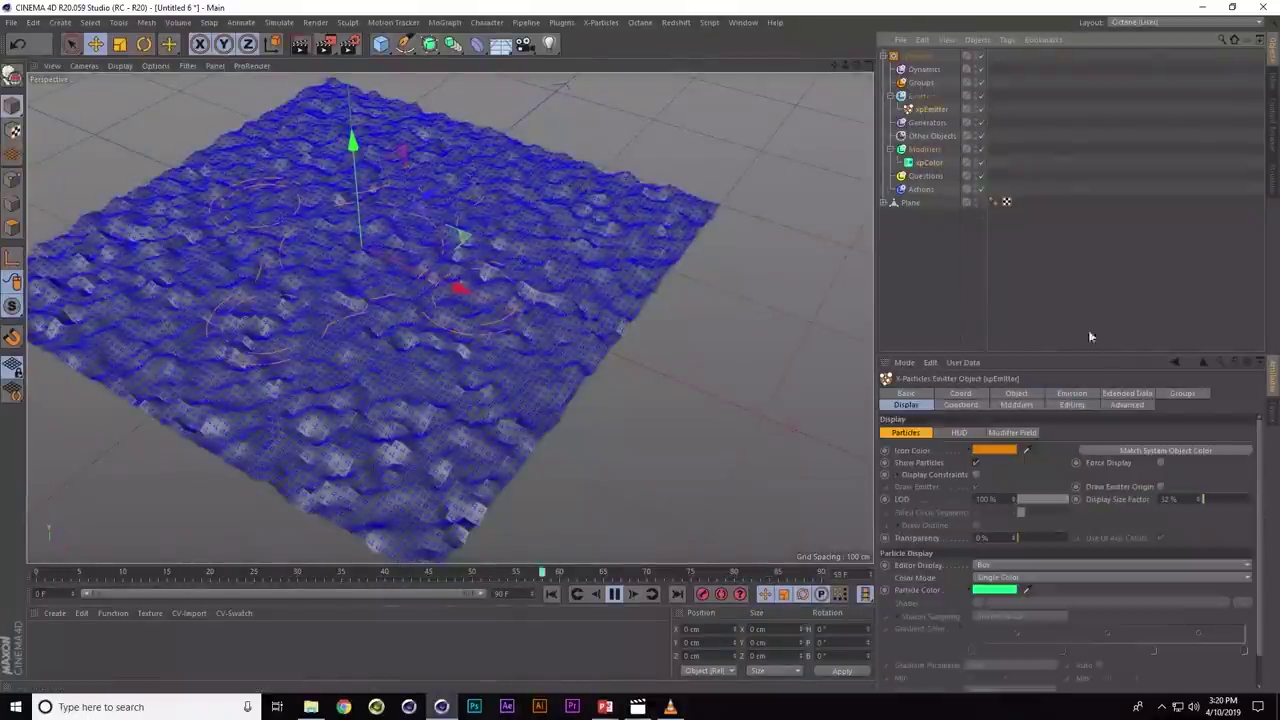
pyautogui.click(1138, 396)
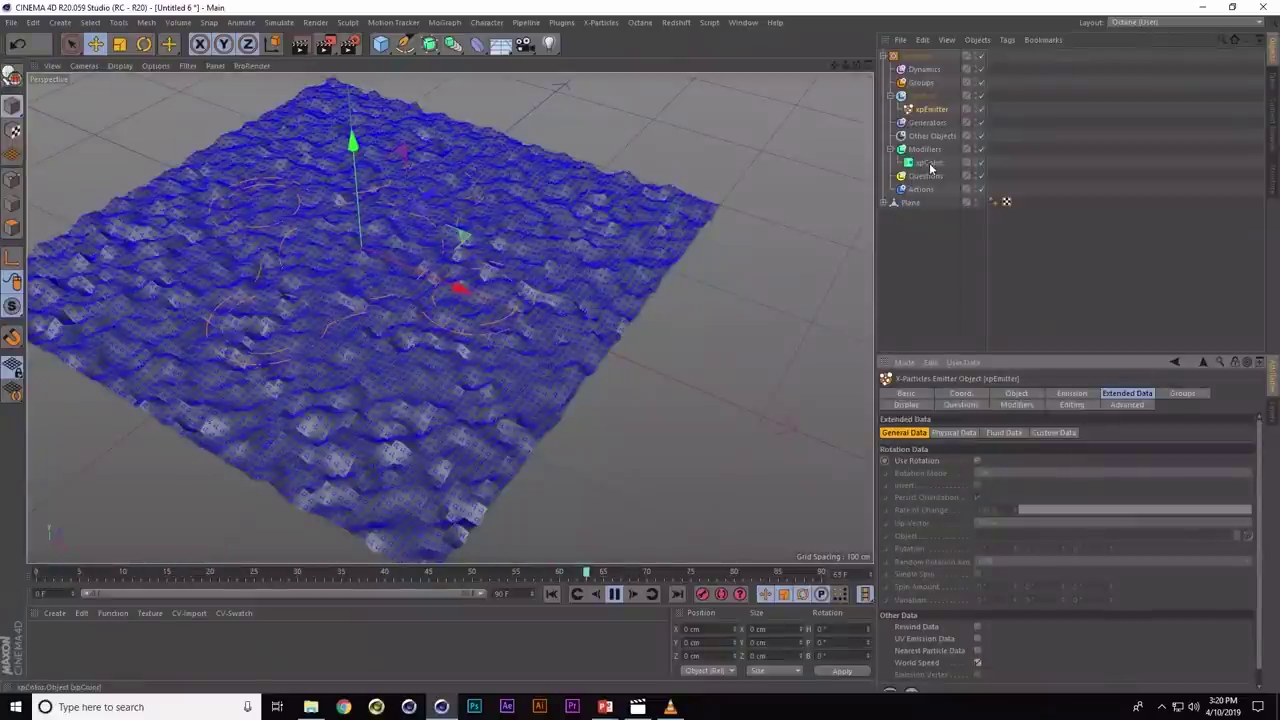
pyautogui.click(884, 203)
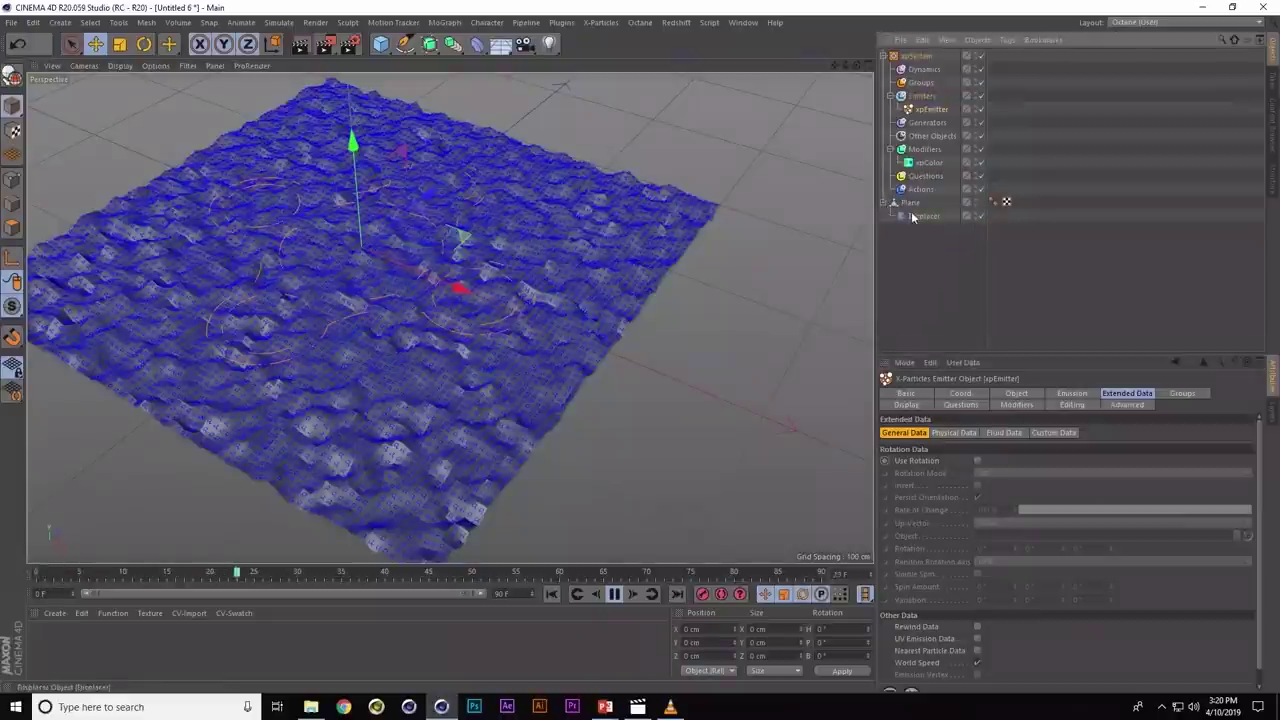
pyautogui.click(912, 217)
pyautogui.click(1010, 455)
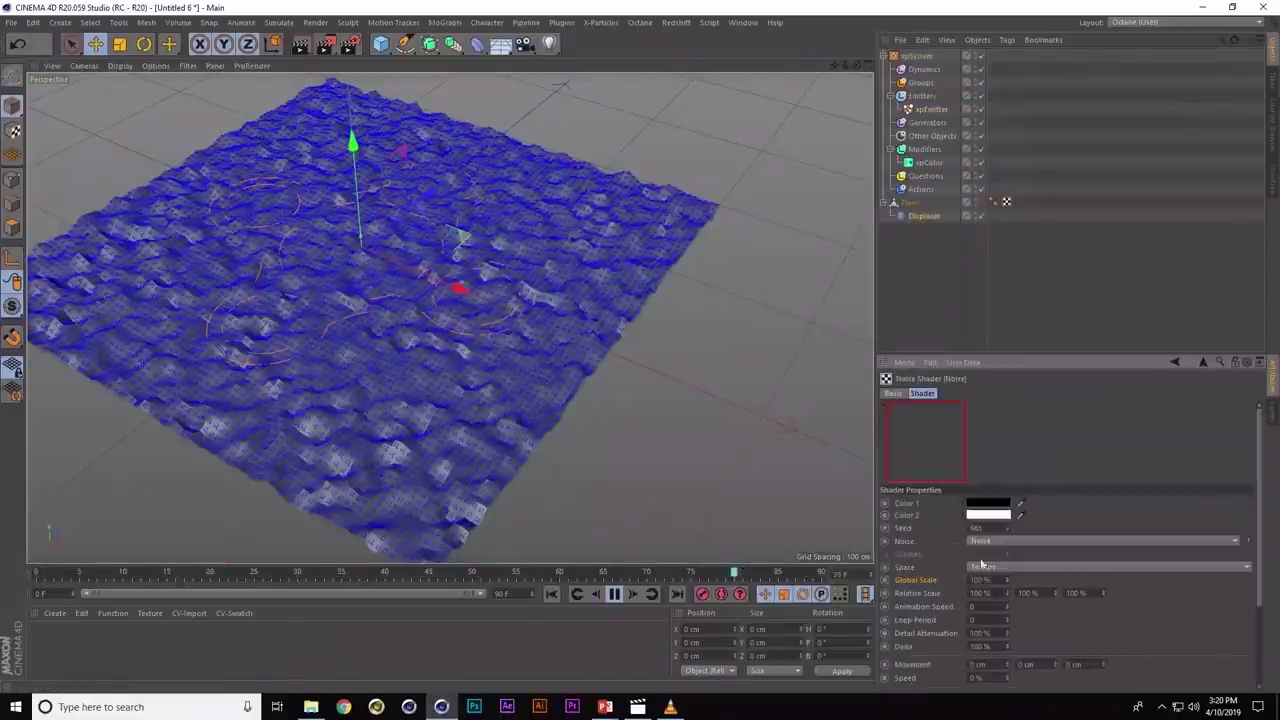
pyautogui.write('2')
pyautogui.press('Return')
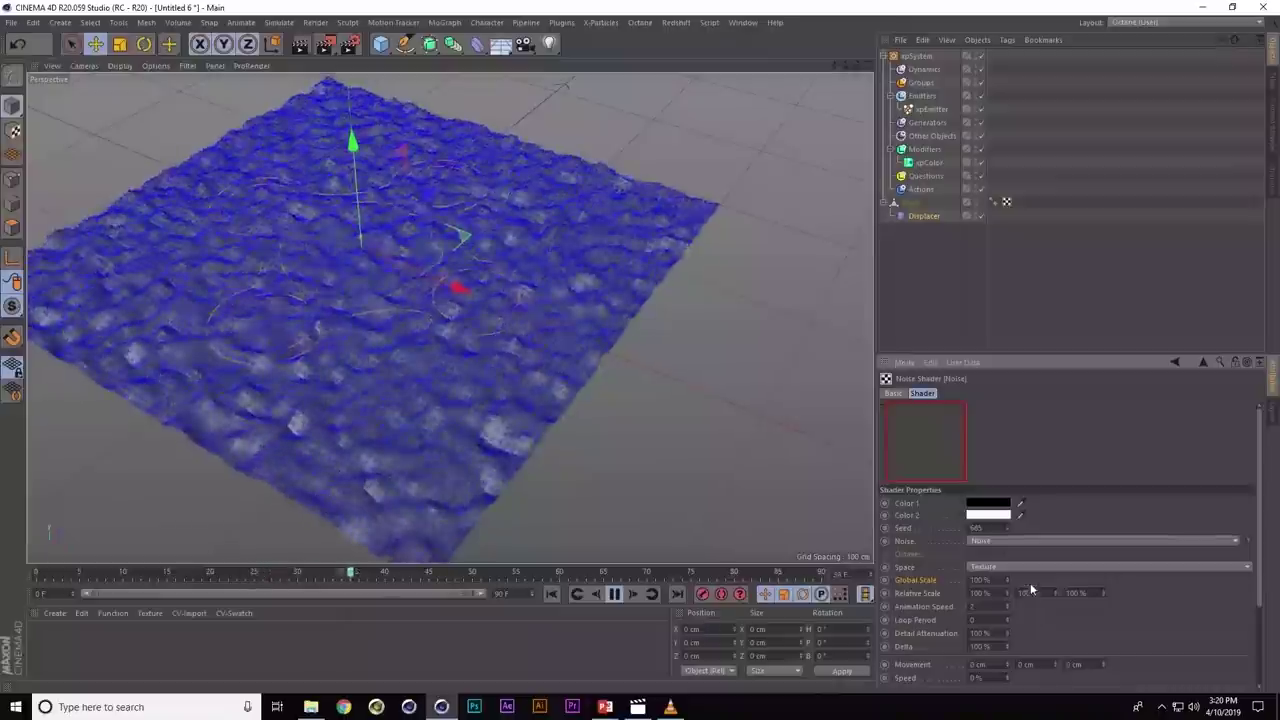
# - Lower the Displacer's height to 0.1 cm
pyautogui.click(929, 163)
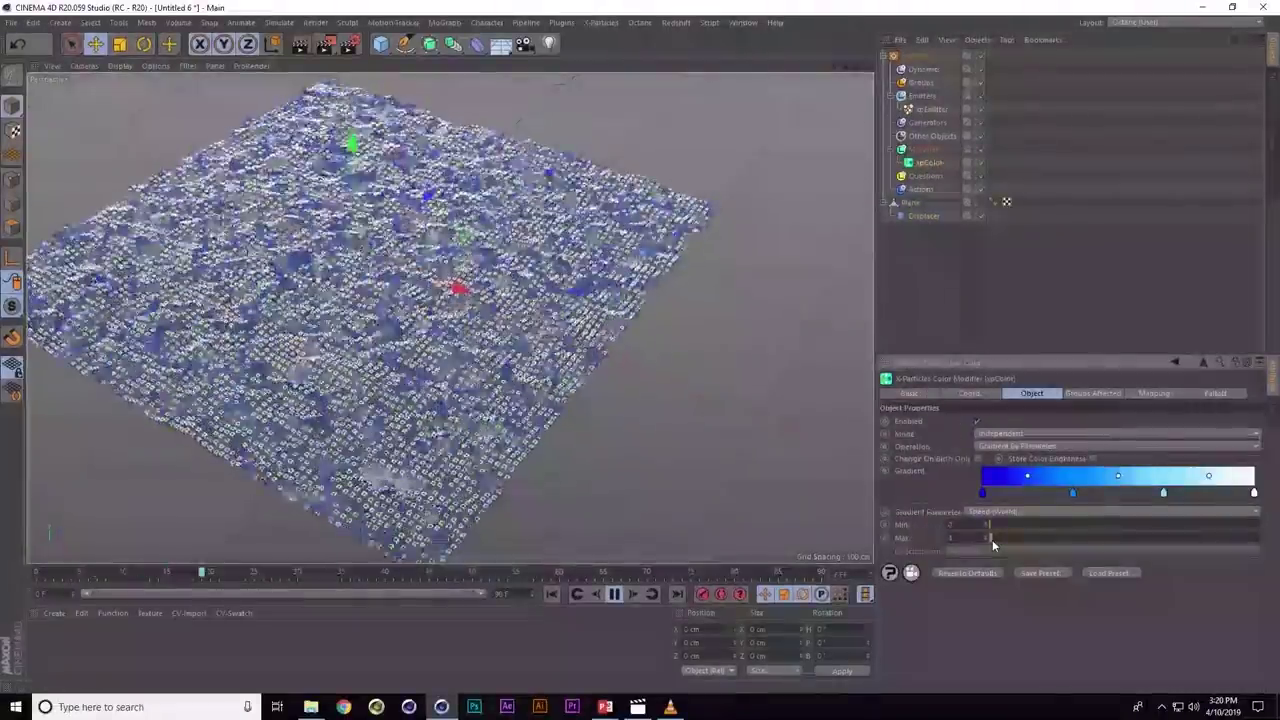
pyautogui.click(923, 216)
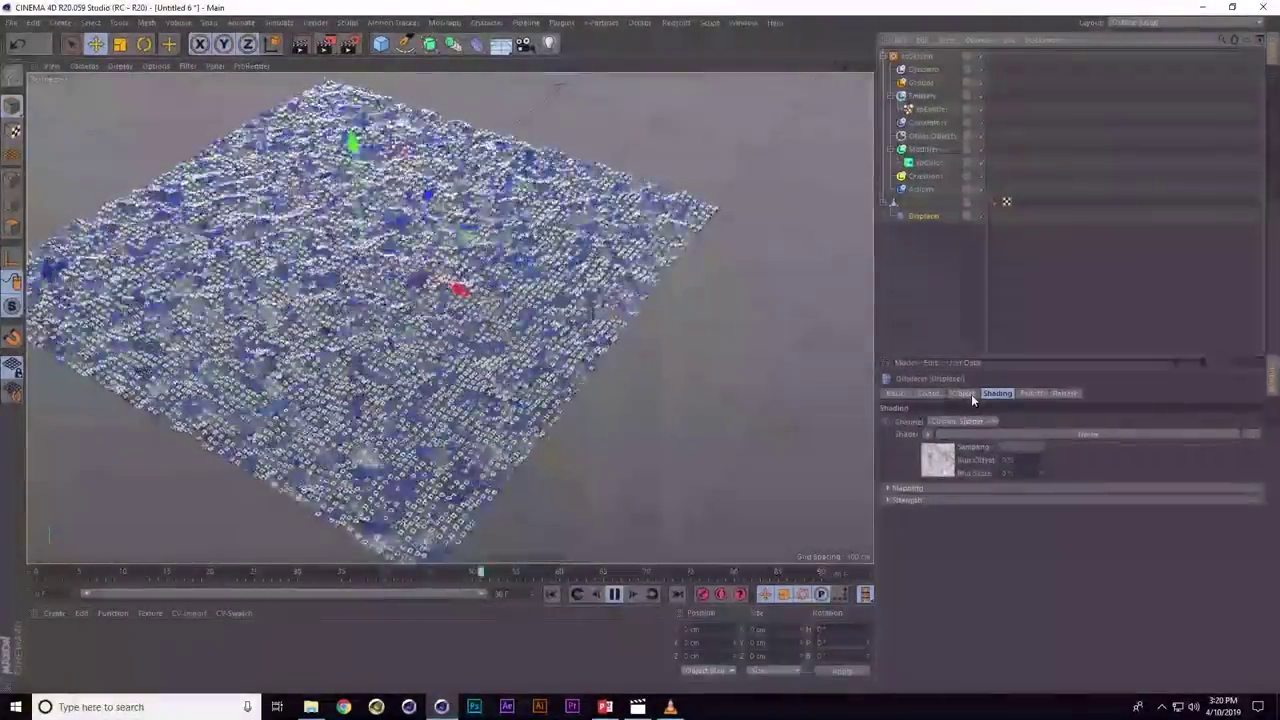
pyautogui.click(962, 395)
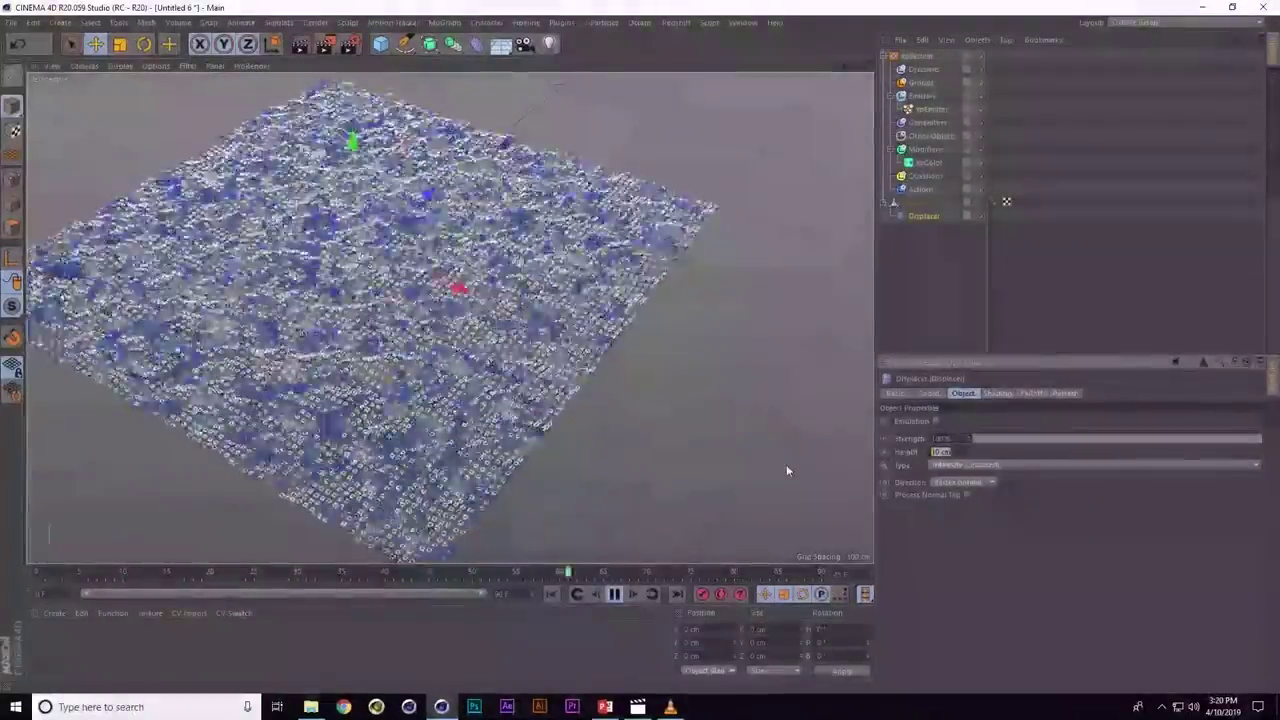
pyautogui.write('1')
pyautogui.press('Return')
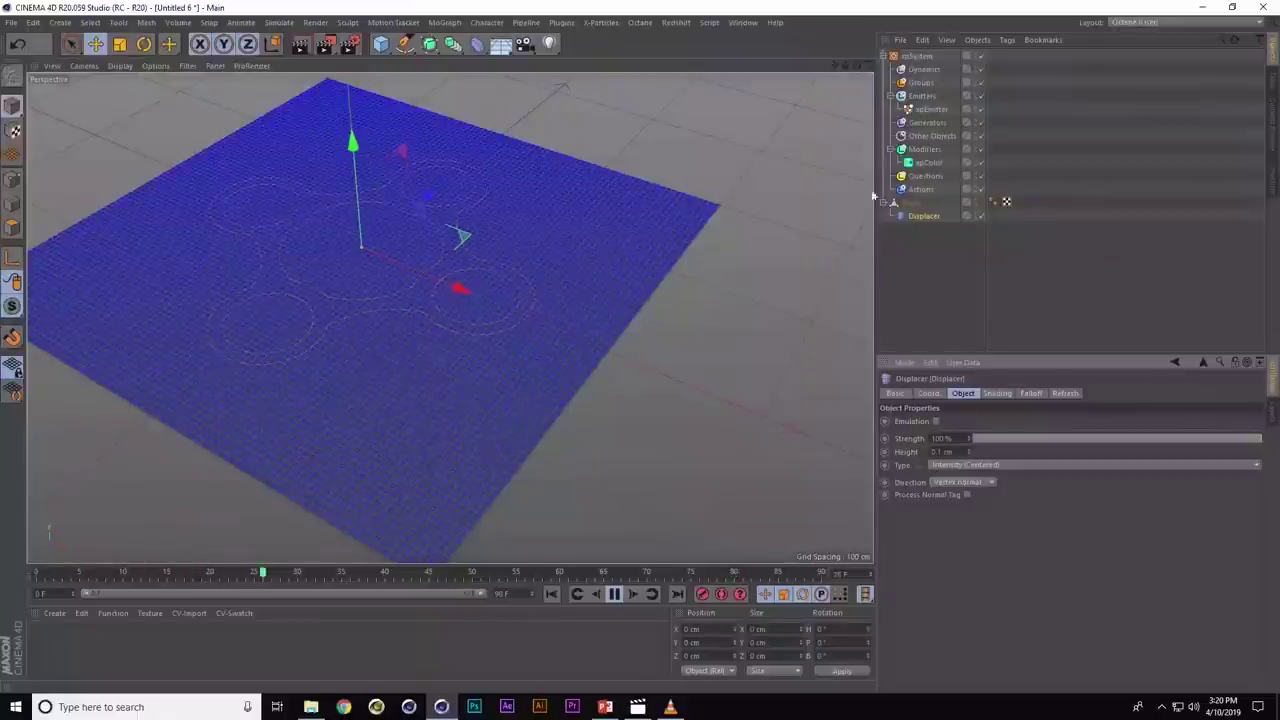
# - Set the xpColor gradient Max to 0.2
pyautogui.click(933, 164)
pyautogui.write('0.2')
pyautogui.press('Return')
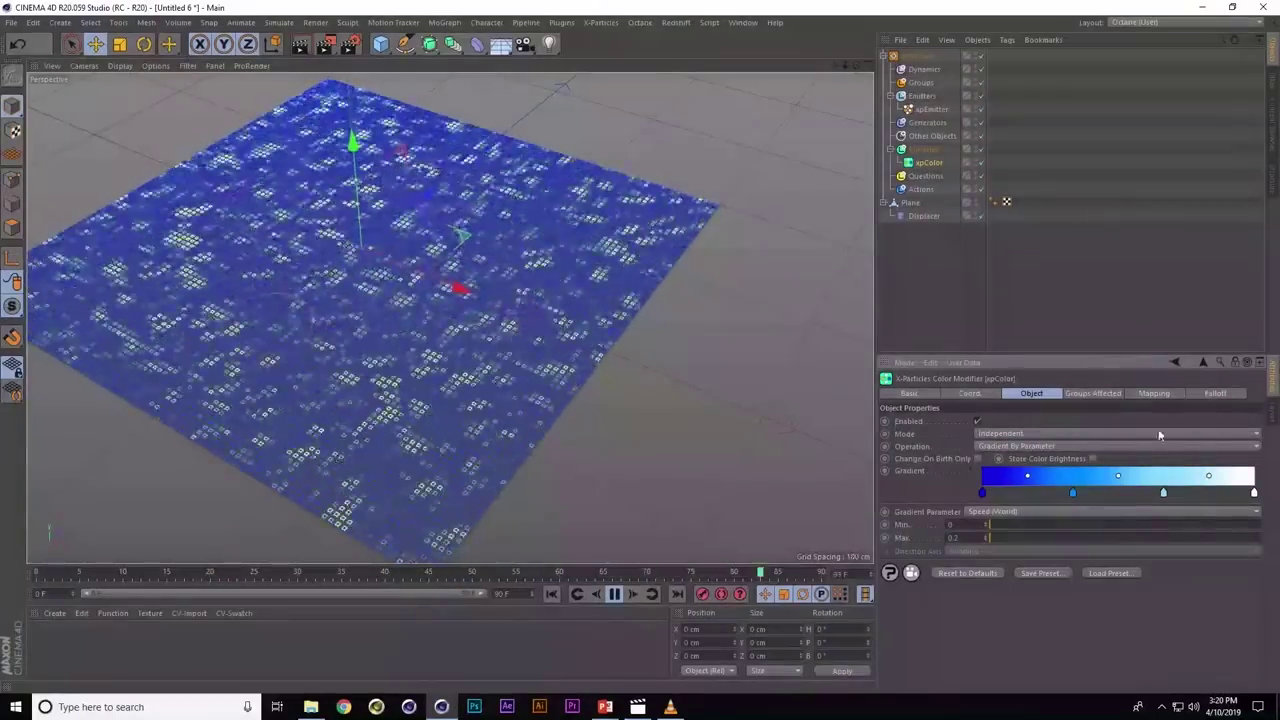
# - Apply the Pattern 1 gradient preset and pull its rightmost knot inward
pyautogui.click(969, 470)
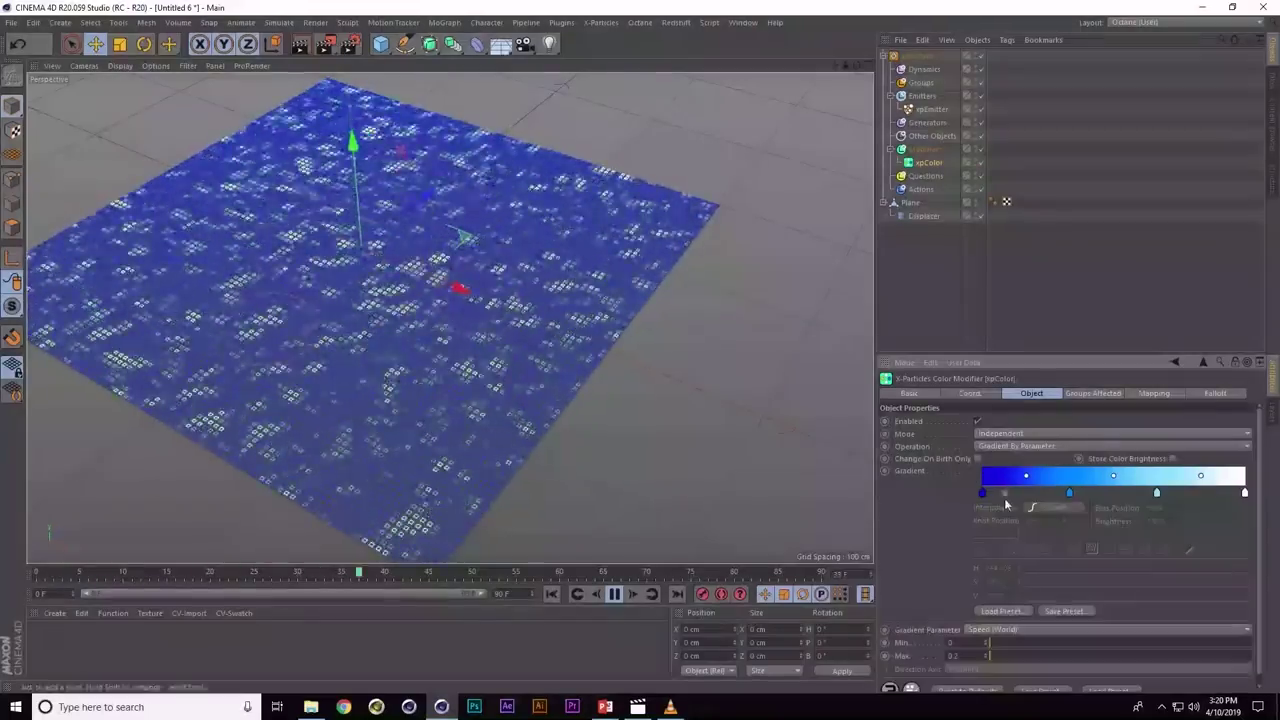
pyautogui.click(1001, 610)
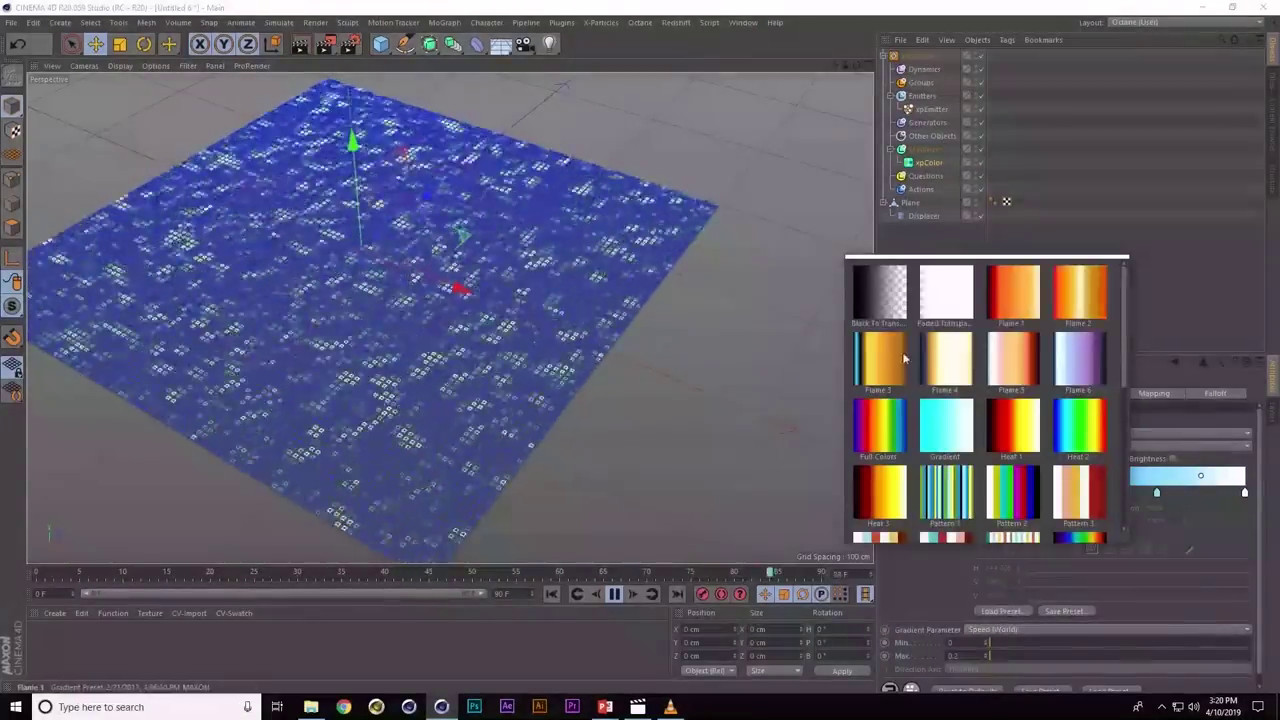
pyautogui.click(958, 492)
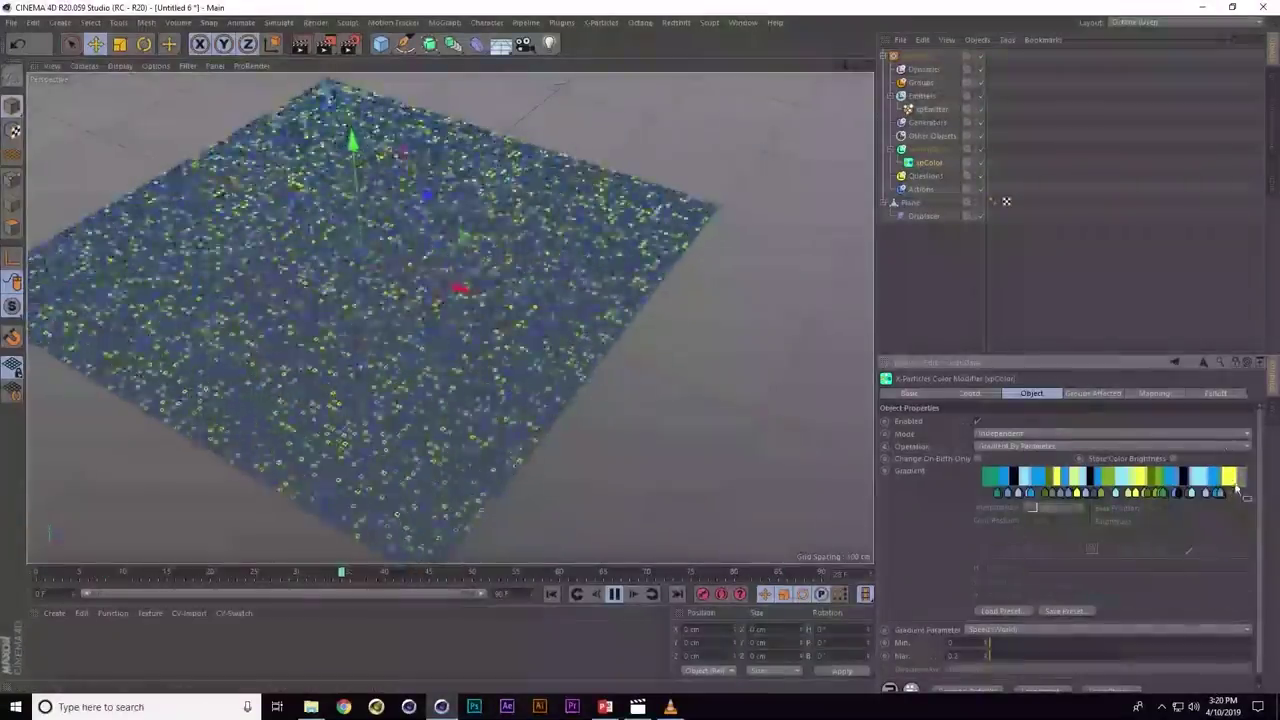
pyautogui.moveTo(1237, 495); pyautogui.dragTo(1218, 492)
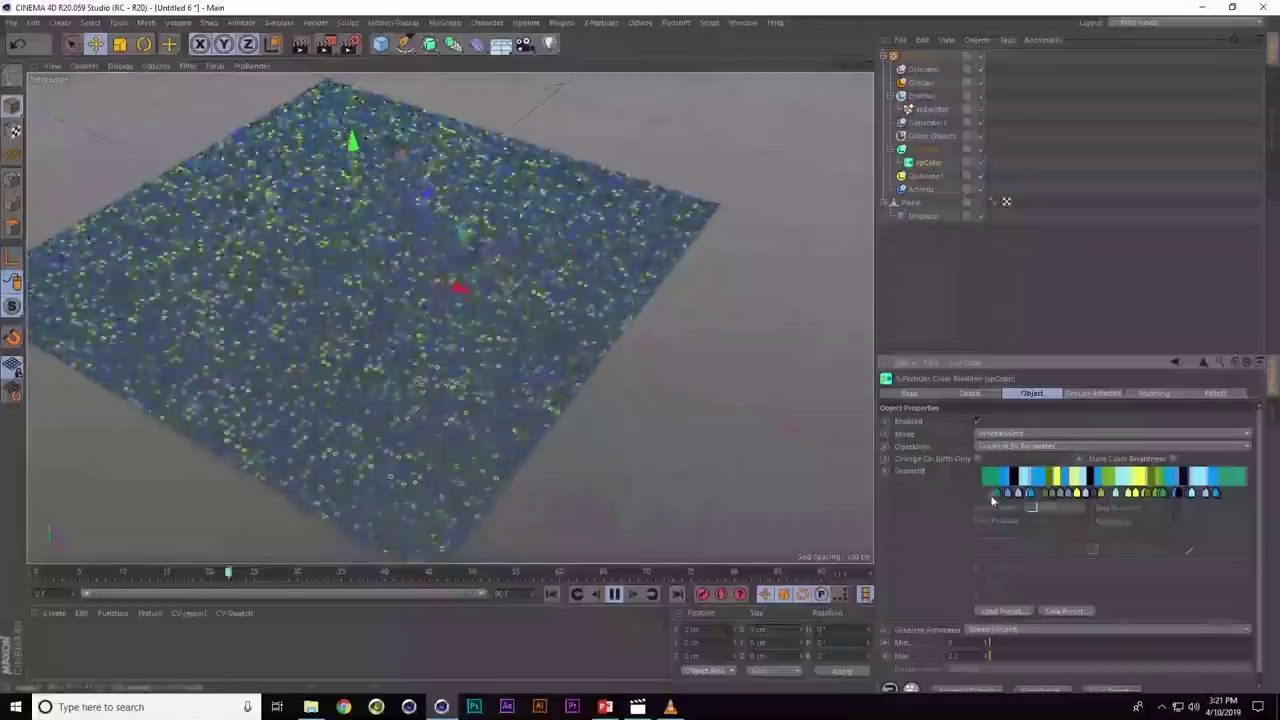
# - Check the colours of the leftmost knot and another knot in Gradient Knot Settings
pyautogui.click(989, 493)
pyautogui.doubleClick(988, 494)
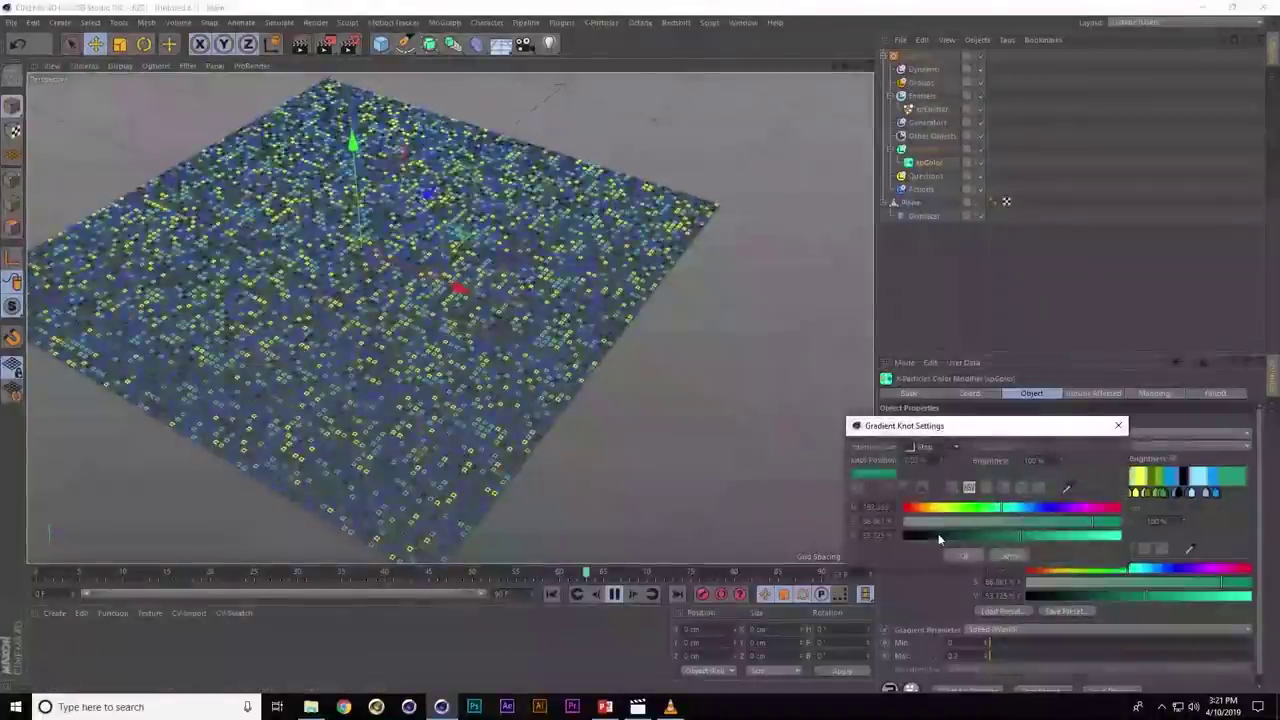
pyautogui.click(964, 556)
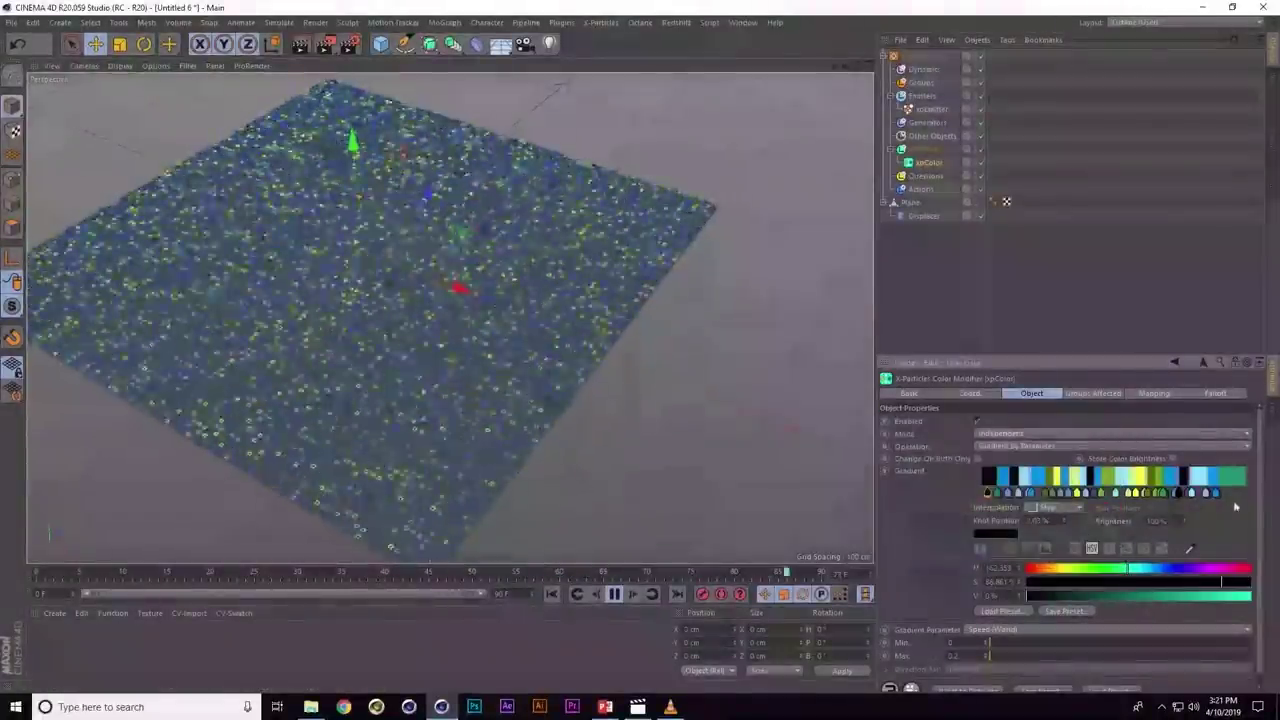
pyautogui.doubleClick(1140, 492)
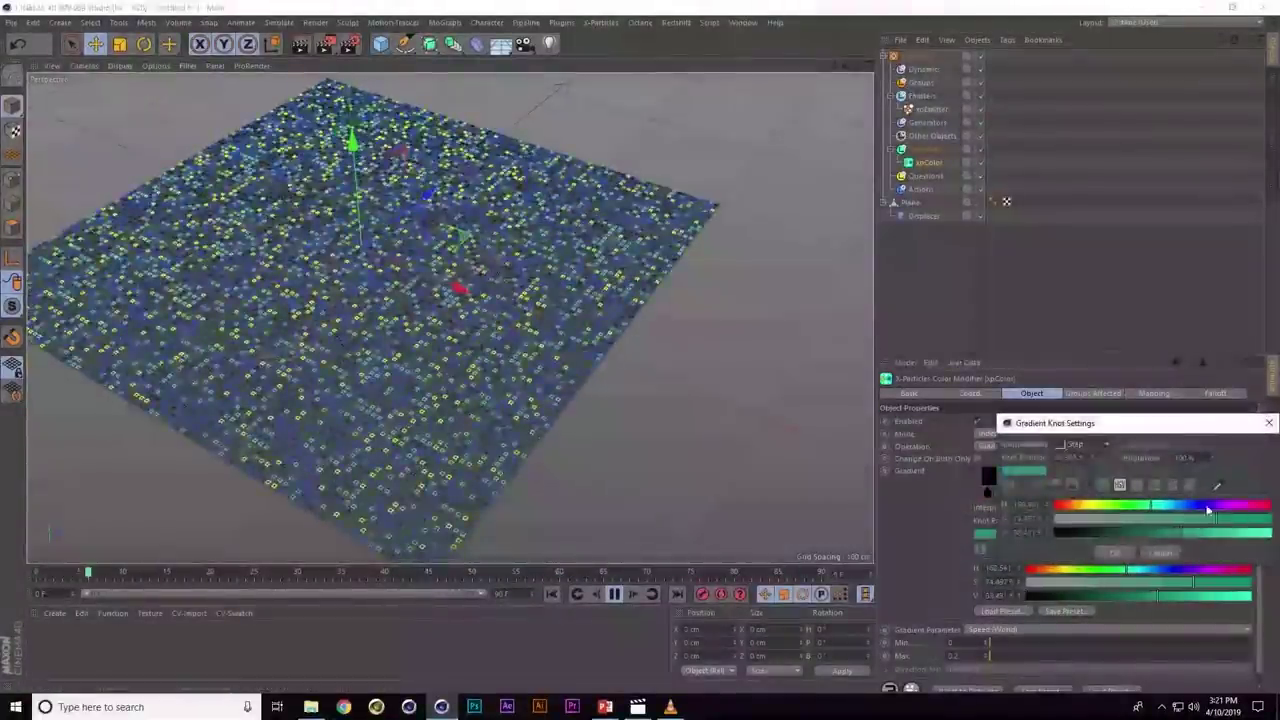
pyautogui.click(1107, 552)
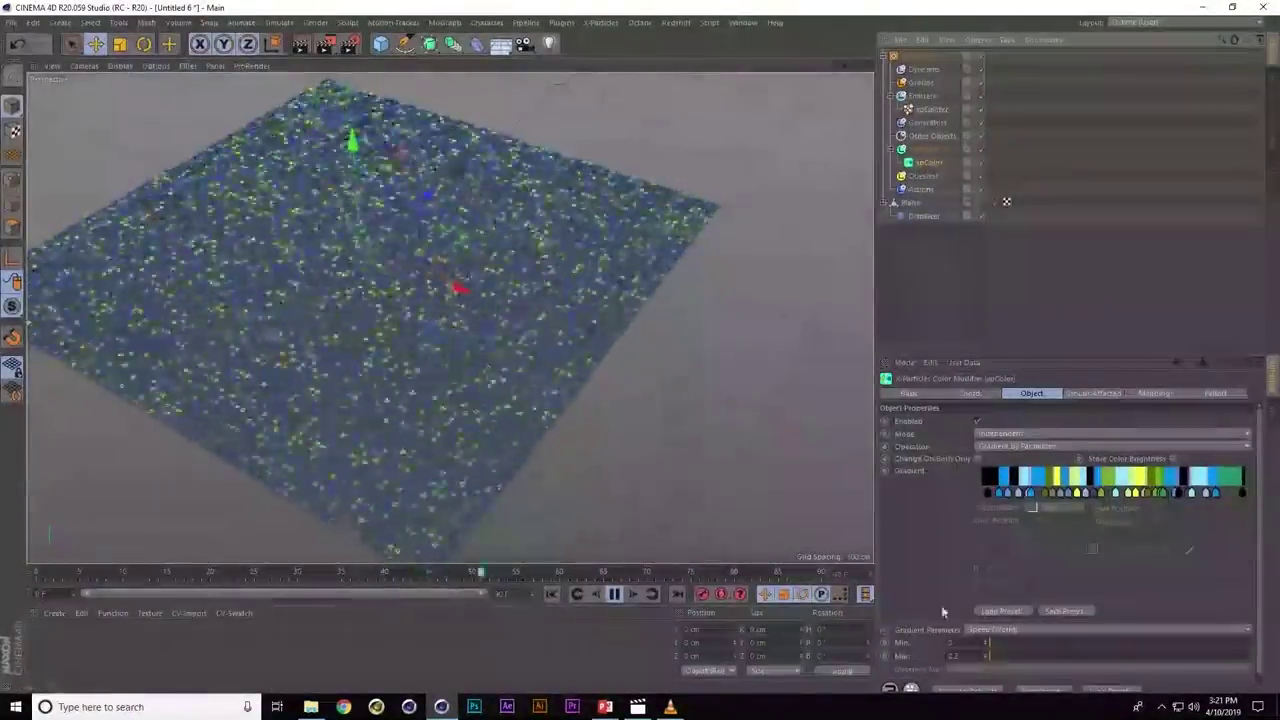
# - Load the white-to-purple gradient preset and reposition one of its knots
pyautogui.click(1010, 611)
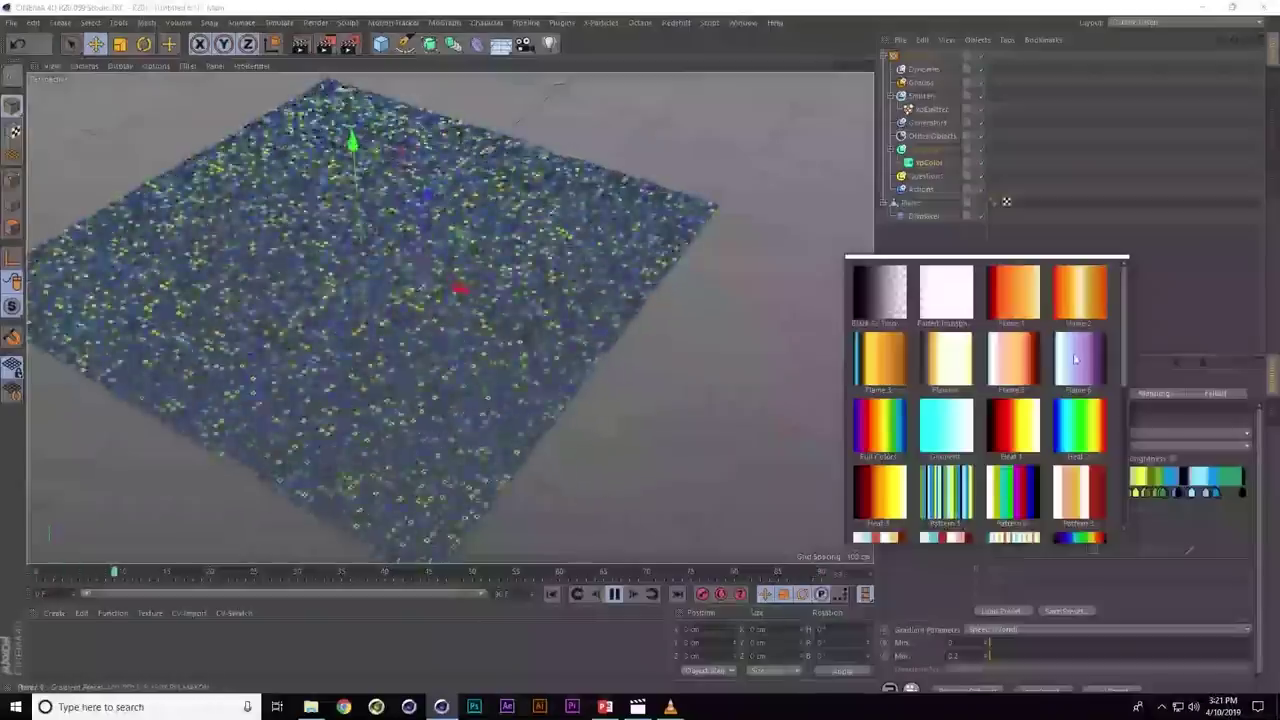
pyautogui.click(1075, 360)
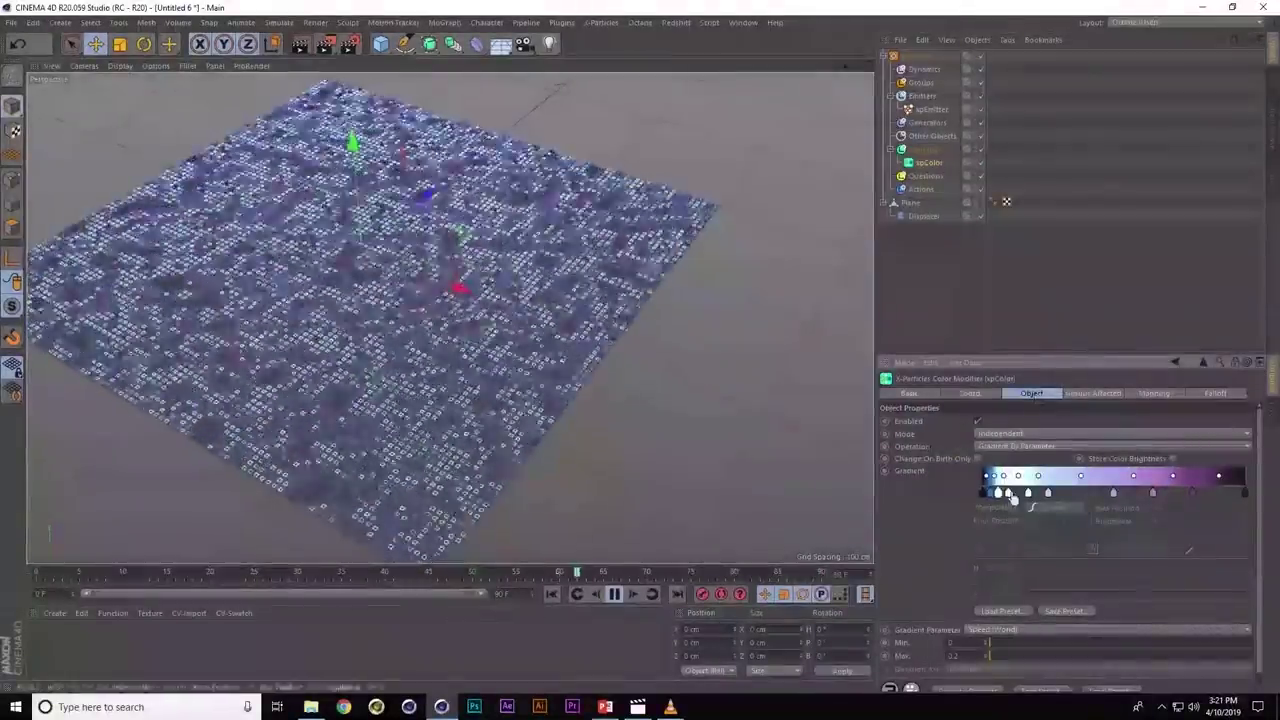
pyautogui.click(1055, 495)
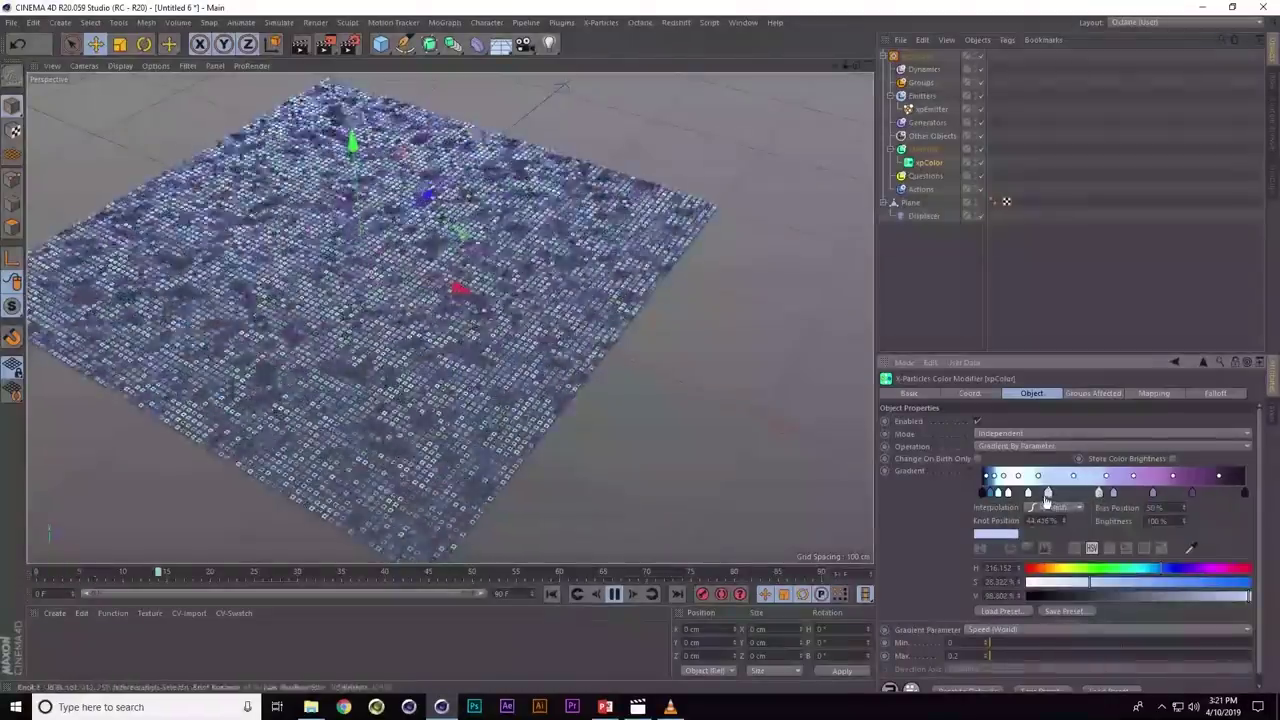
pyautogui.moveTo(1030, 493); pyautogui.dragTo(1033, 493)
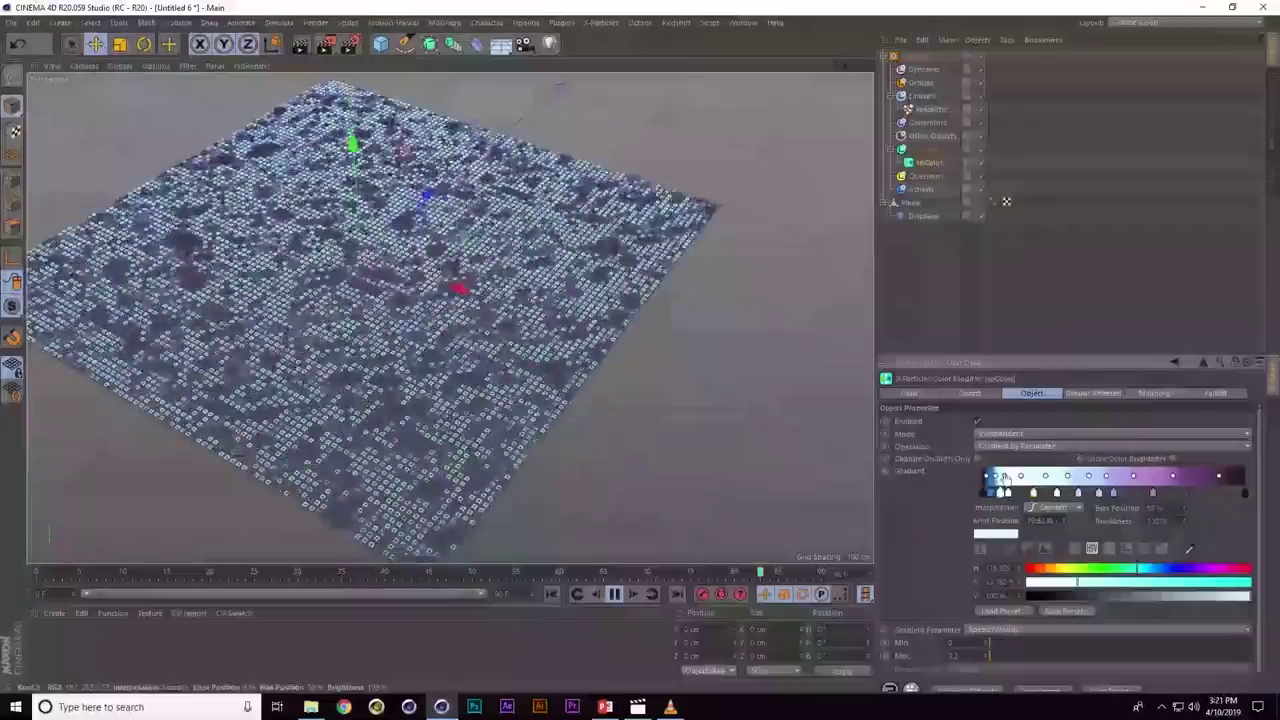
# - Darken the gradient's left end knot and add a black knot near the right end
pyautogui.click(990, 493)
pyautogui.moveTo(990, 495); pyautogui.dragTo(983, 495)
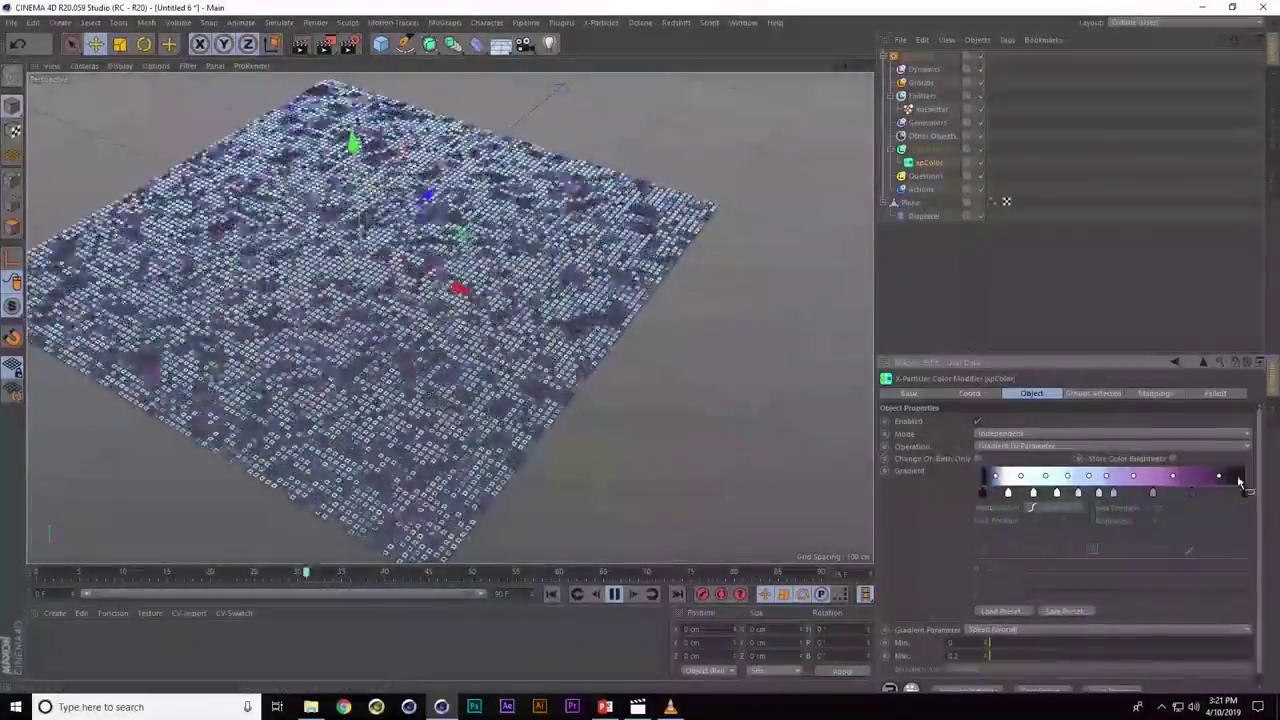
pyautogui.click(1003, 493)
pyautogui.moveTo(1006, 493); pyautogui.dragTo(1020, 493)
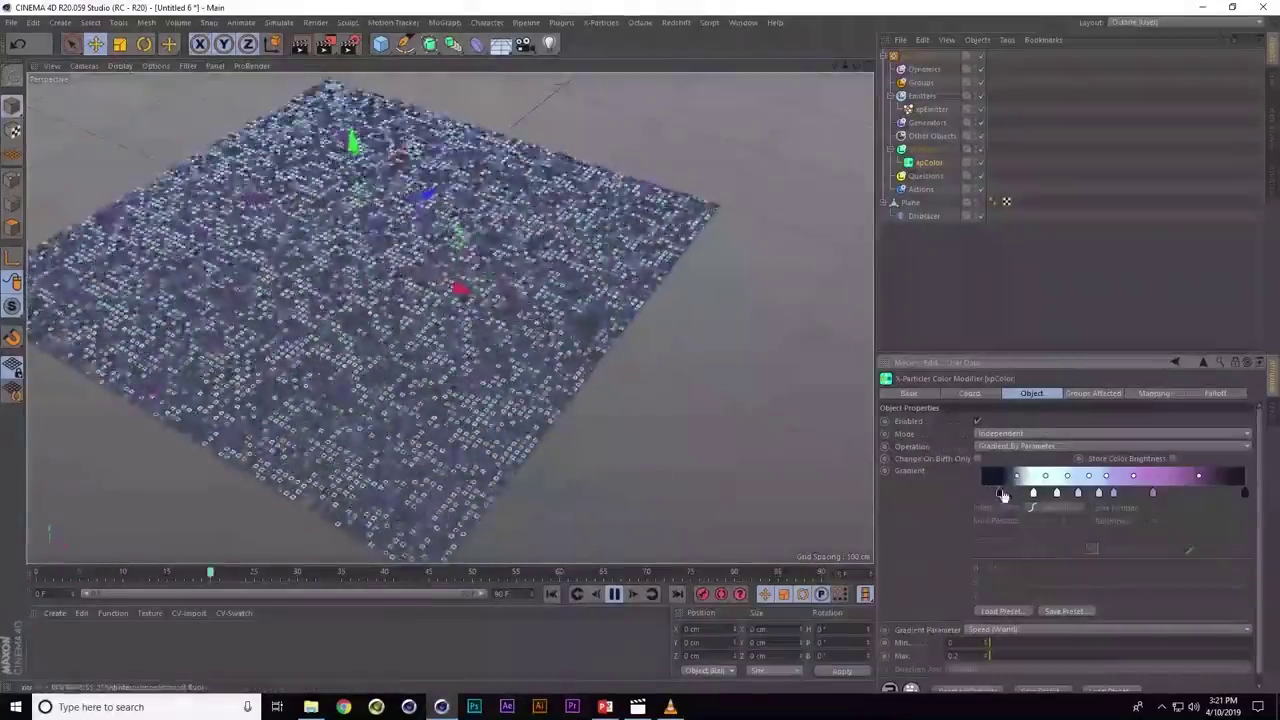
pyautogui.doubleClick(1020, 494)
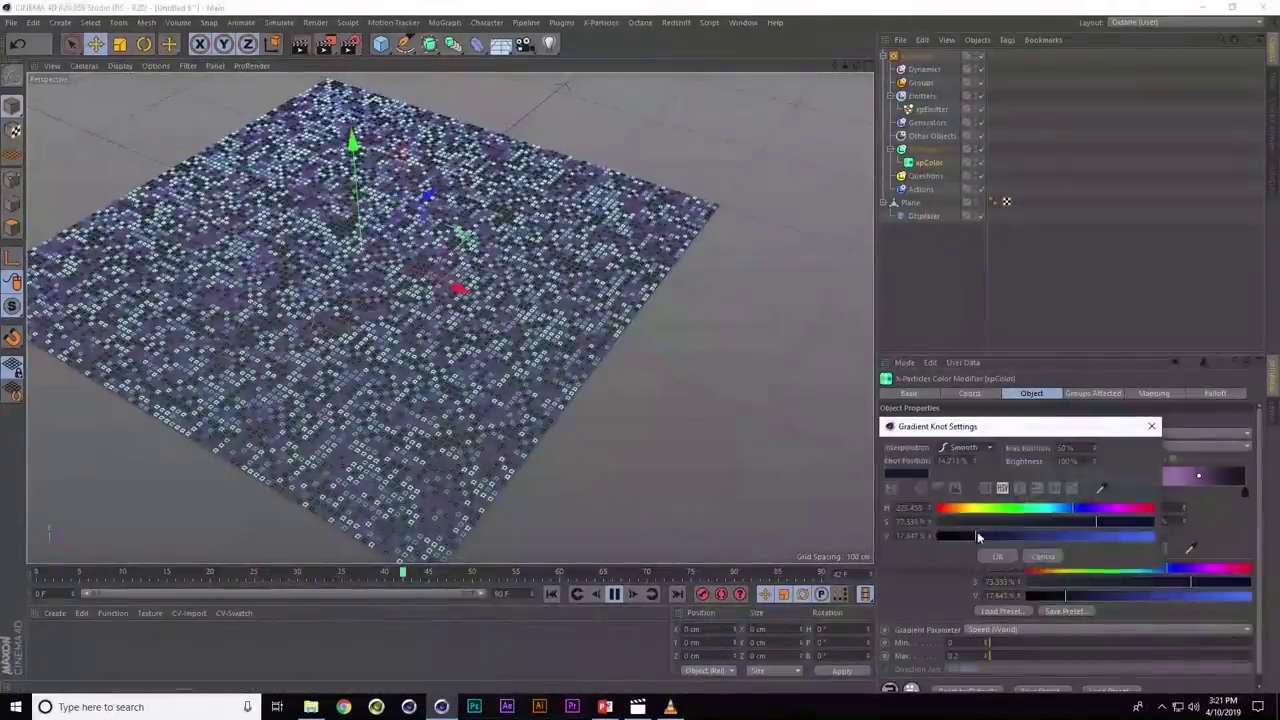
pyautogui.click(997, 556)
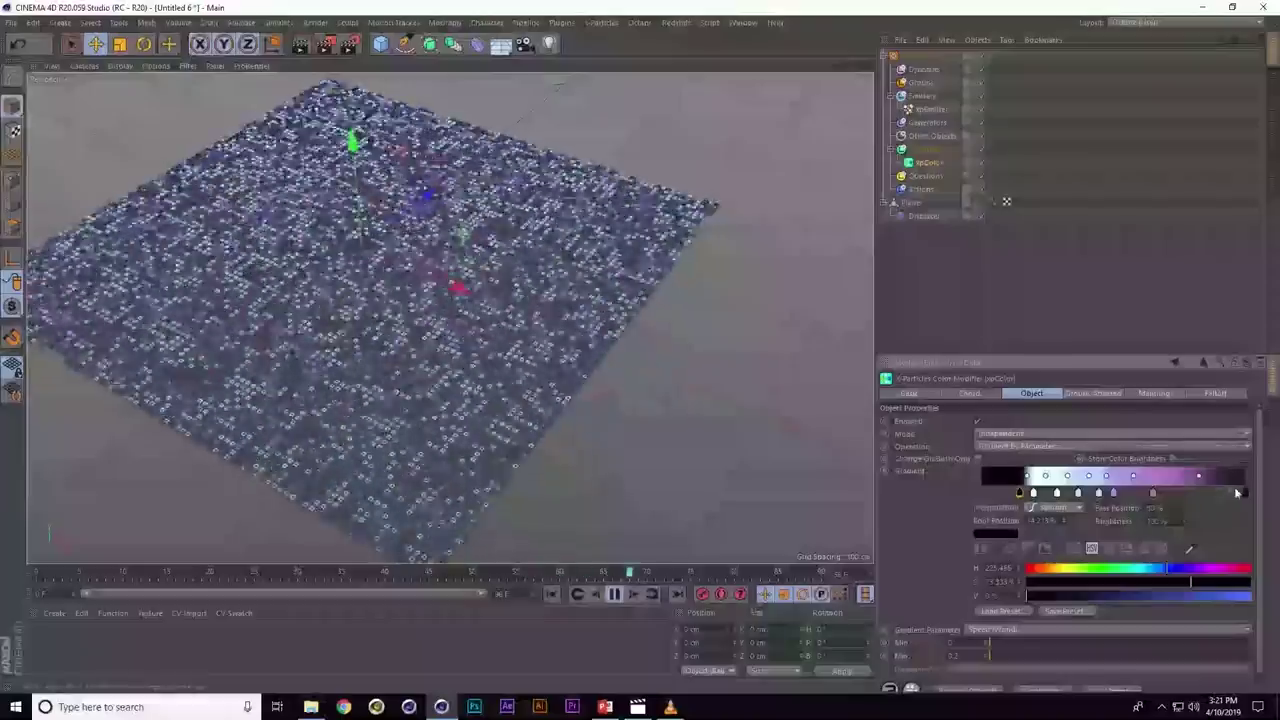
pyautogui.moveTo(1238, 492); pyautogui.dragTo(1181, 493)
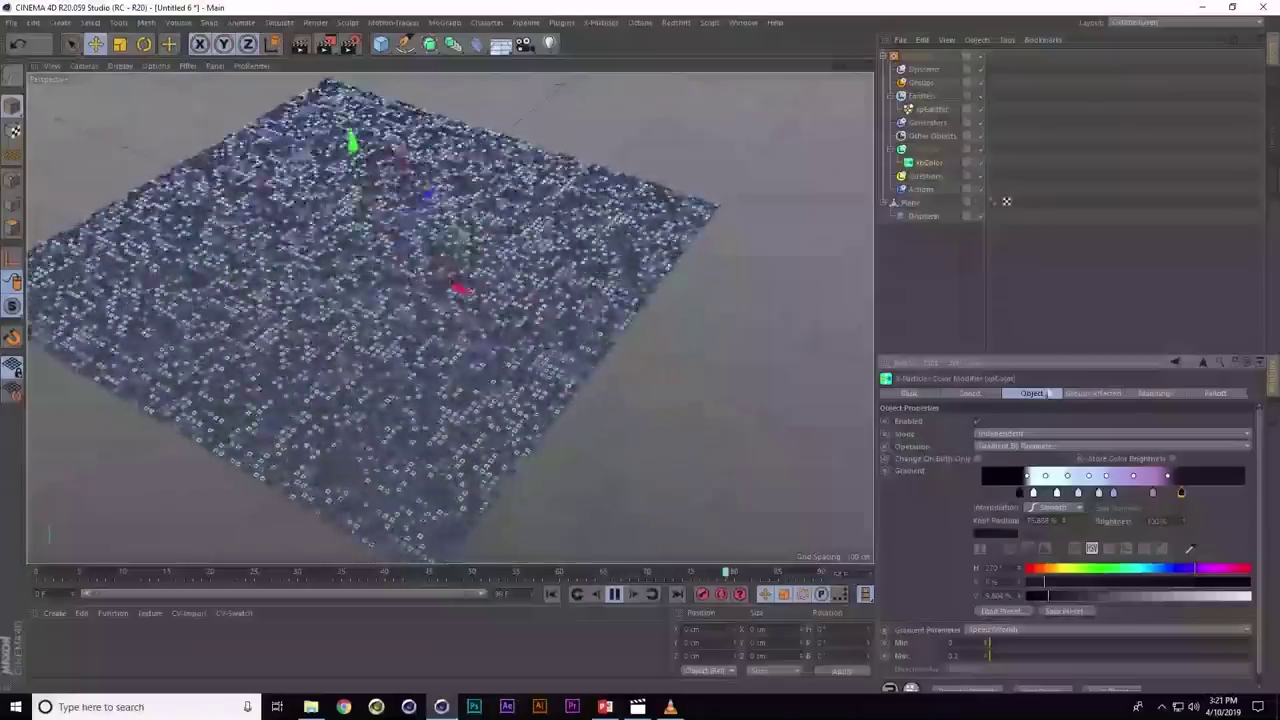
# - Switch the Displacer noise to Electric and raise its relative scale to about 885%
pyautogui.click(922, 216)
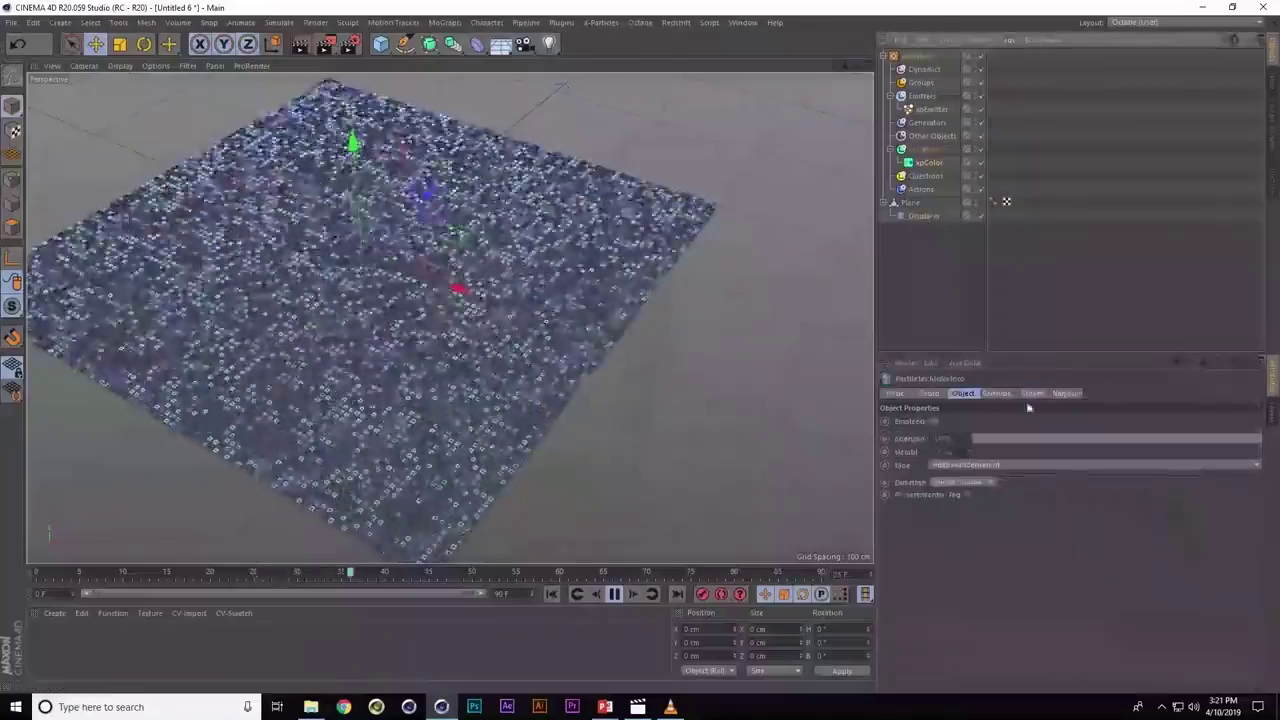
pyautogui.click(997, 393)
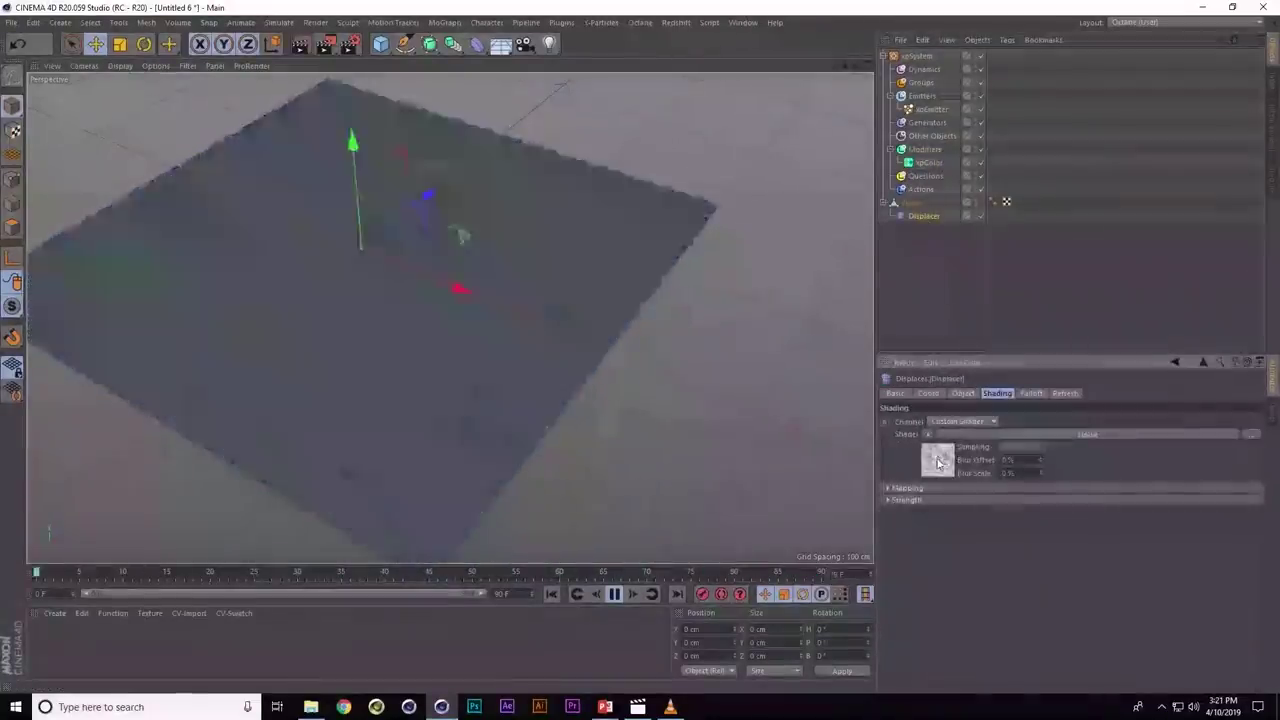
pyautogui.click(938, 460)
pyautogui.click(1238, 542)
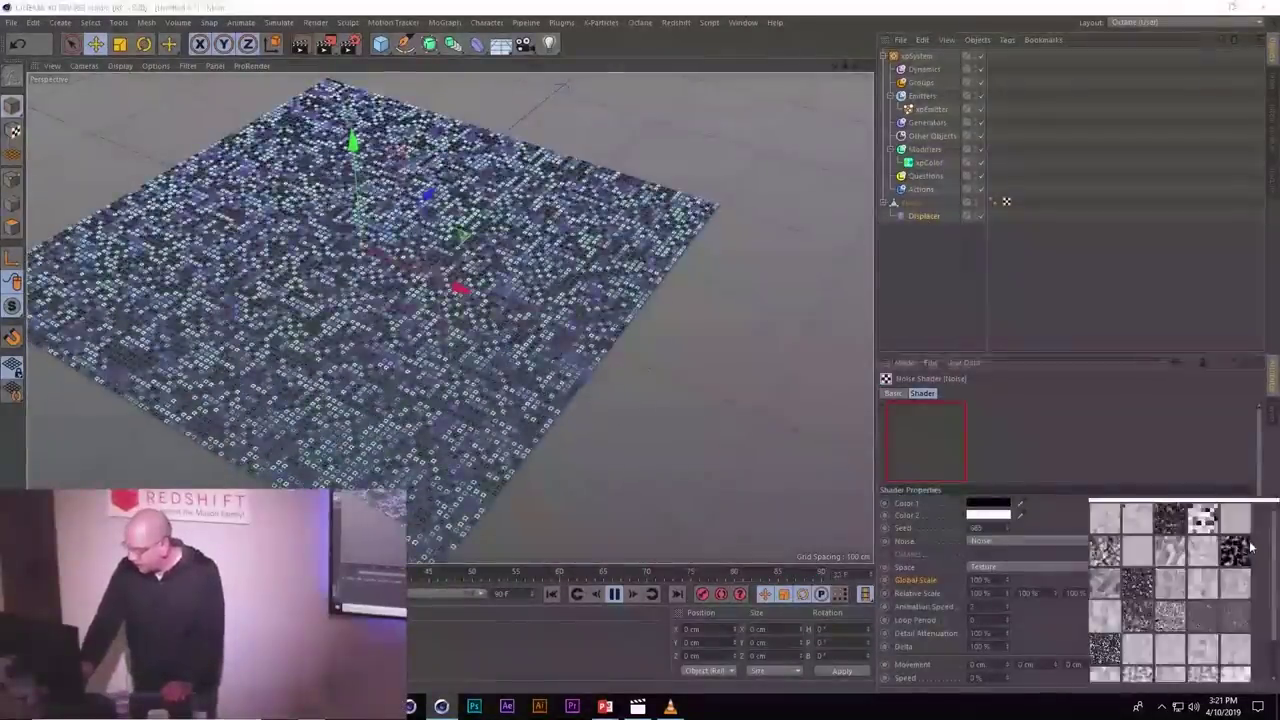
pyautogui.click(1172, 554)
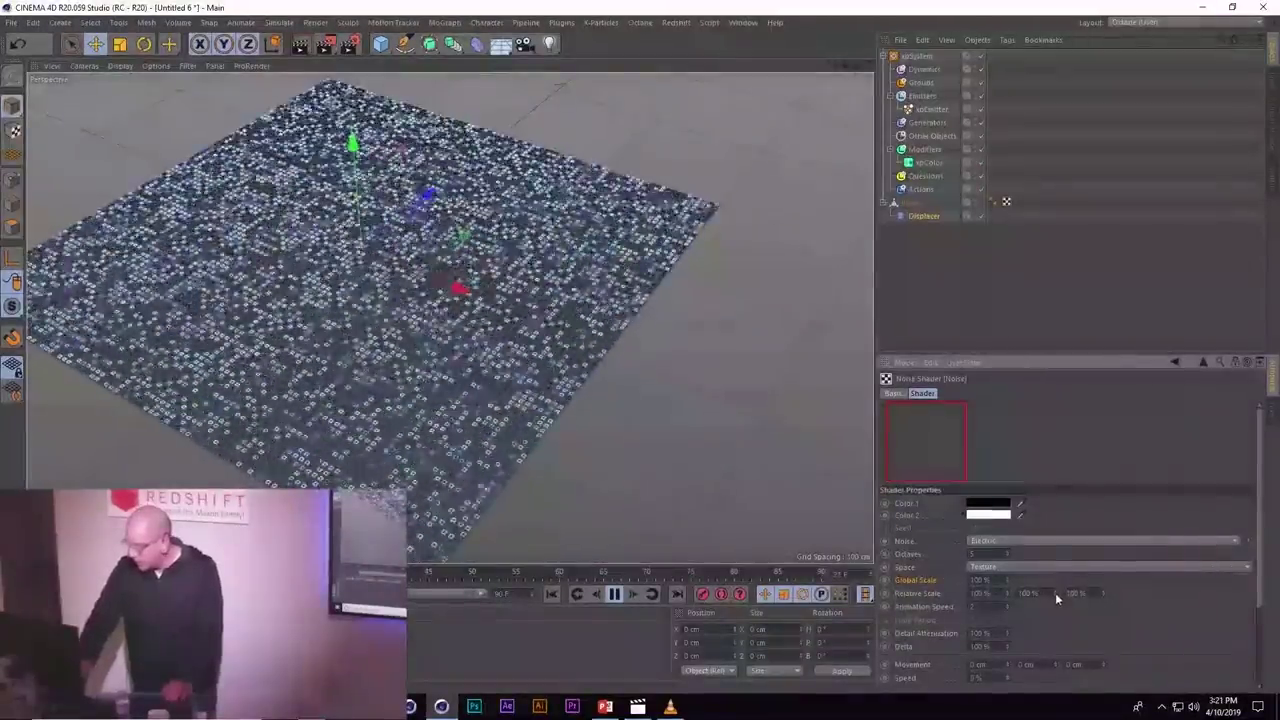
pyautogui.moveTo(1055, 592)
pyautogui.mouseDown()
pyautogui.moveTo(993, 6)
pyautogui.moveTo(1020, 311)
pyautogui.mouseUp()
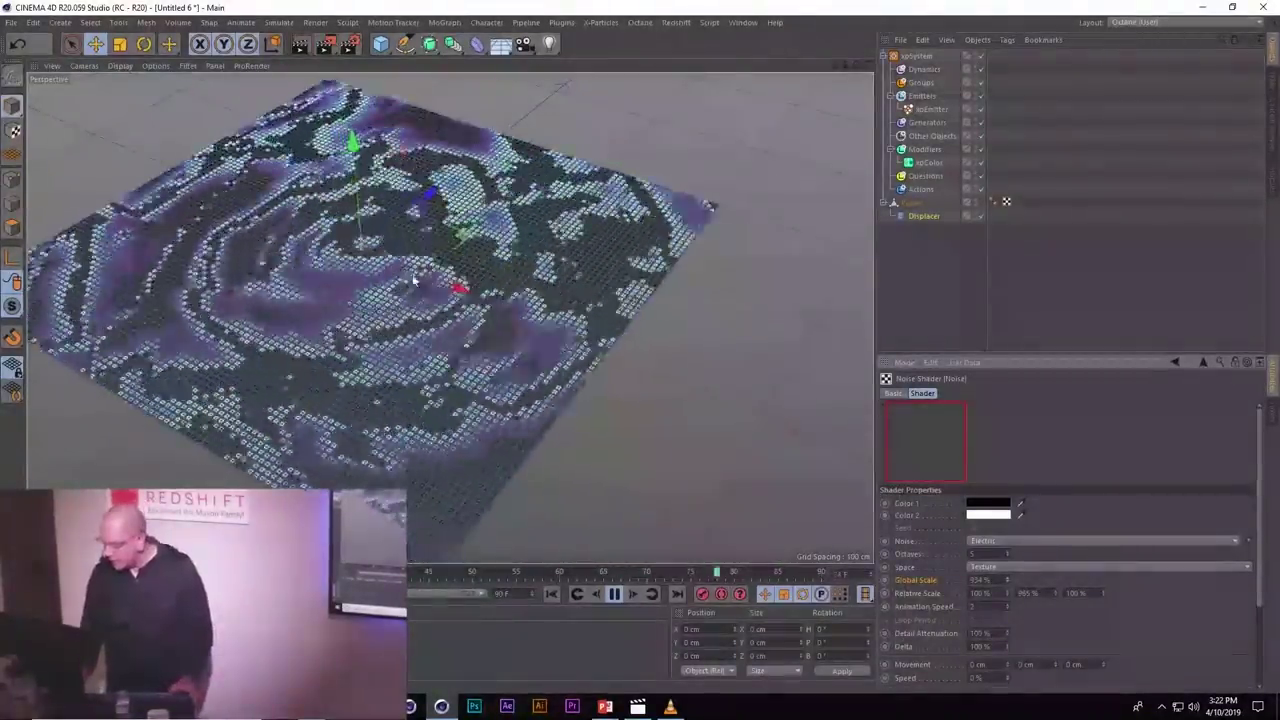
# - In xpColor, shift the left white knot and add a black knot just right of it
pyautogui.click(928, 162)
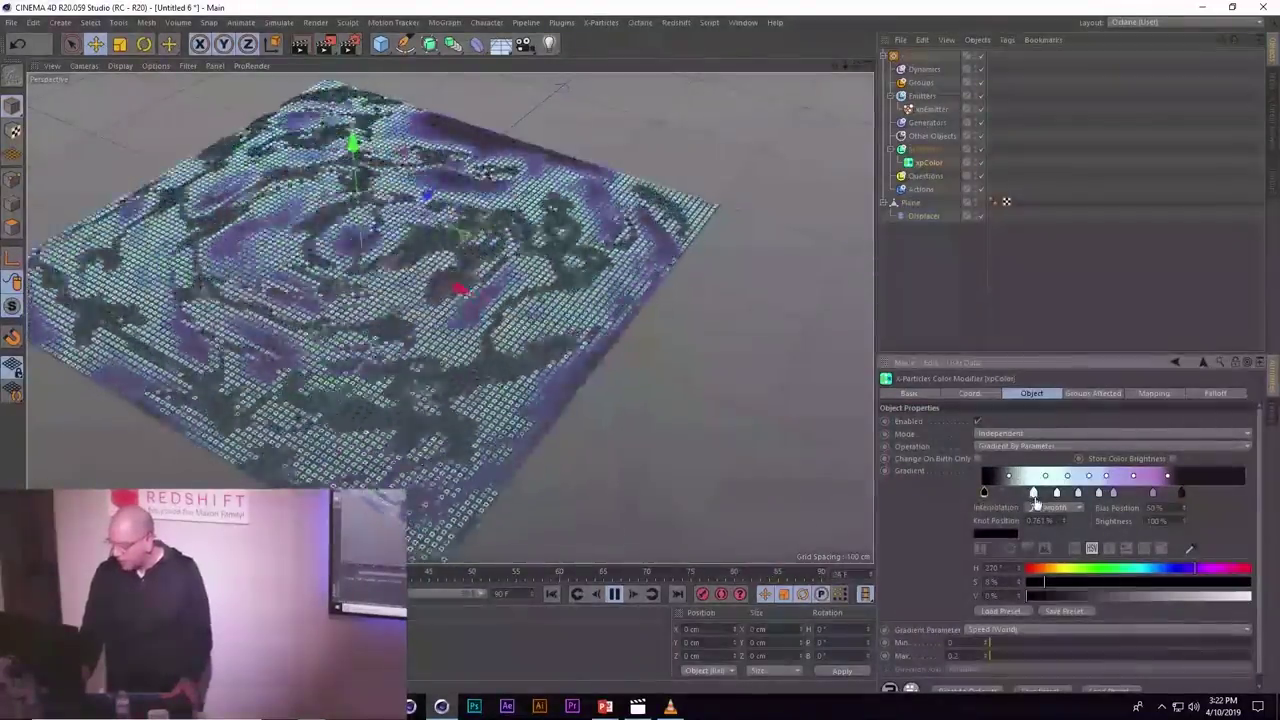
pyautogui.moveTo(986, 497); pyautogui.dragTo(1011, 499)
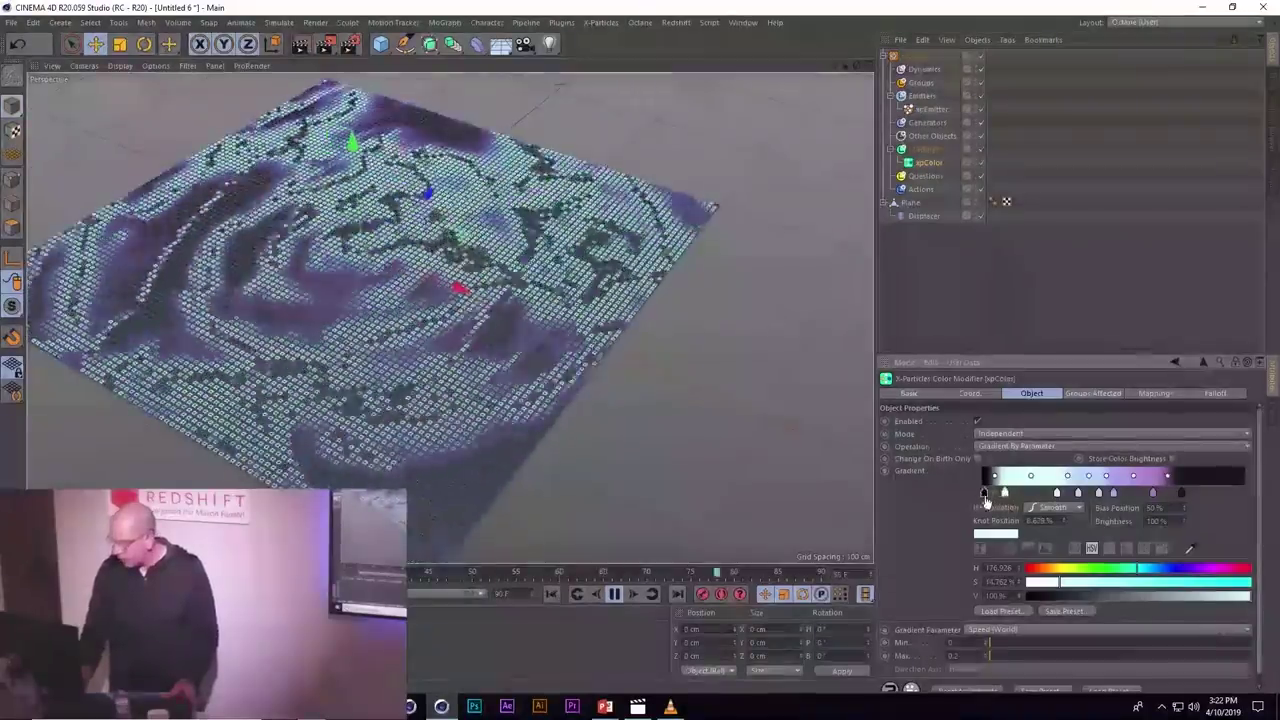
pyautogui.click(1019, 494)
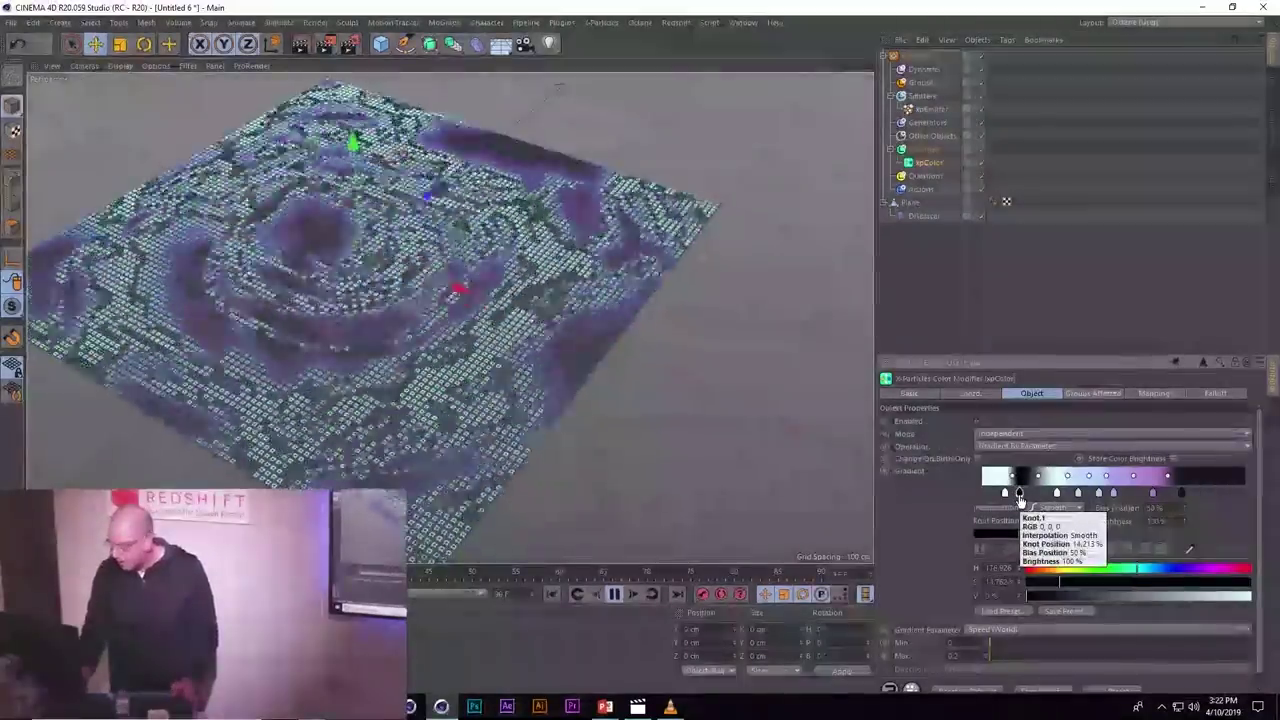
pyautogui.moveTo(1019, 497); pyautogui.dragTo(1033, 499)
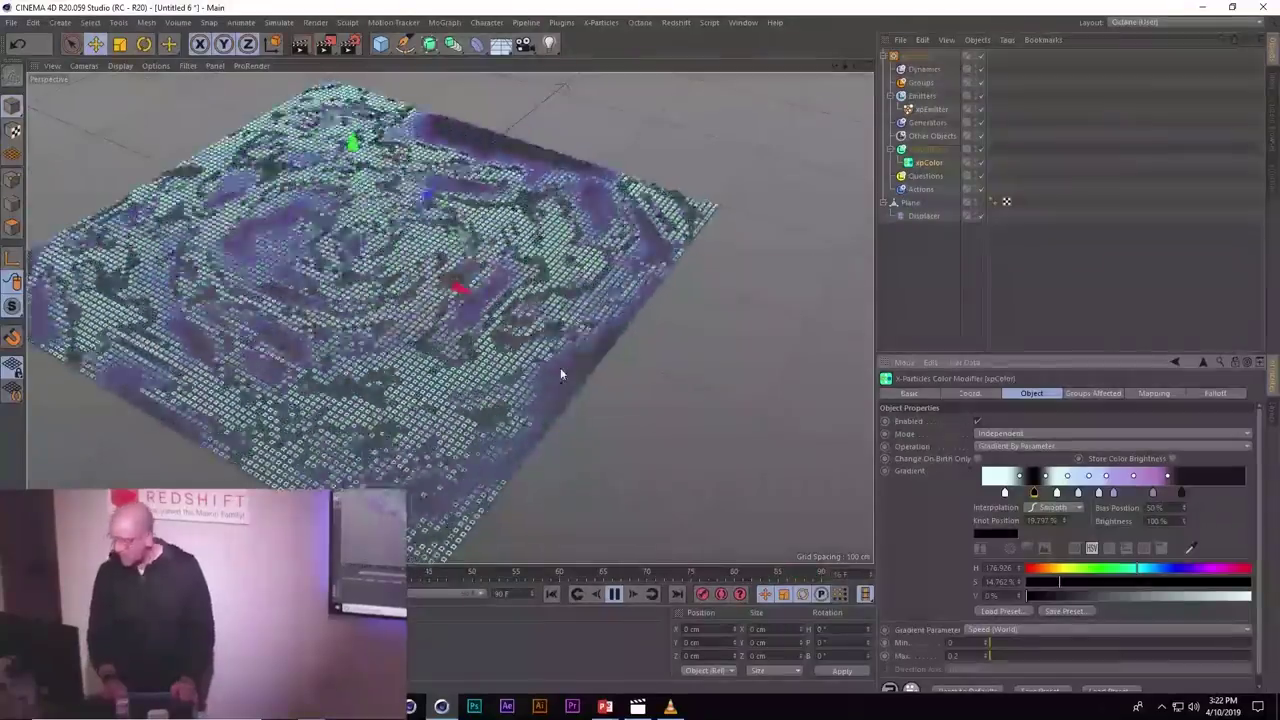
# - Stop the particle playback and close the Movies & TV player
pyautogui.click(615, 595)
pyautogui.hotkey('alt', 'Tab')
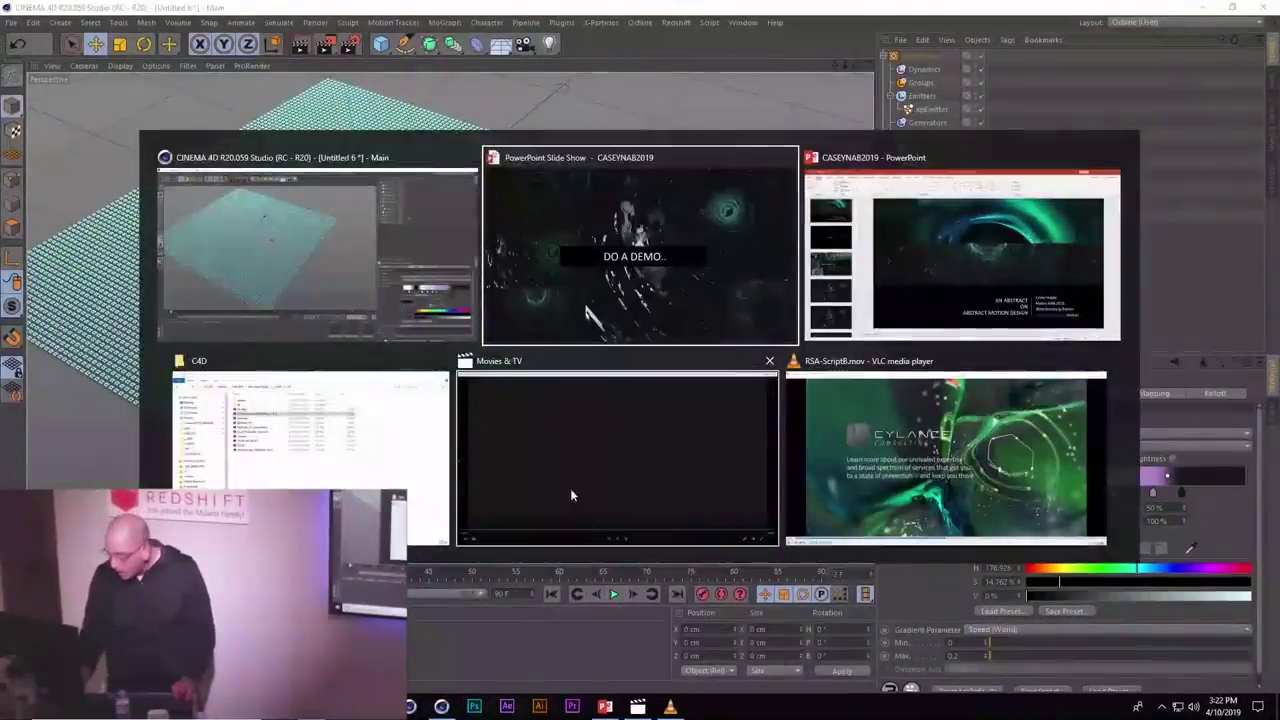
pyautogui.click(548, 457)
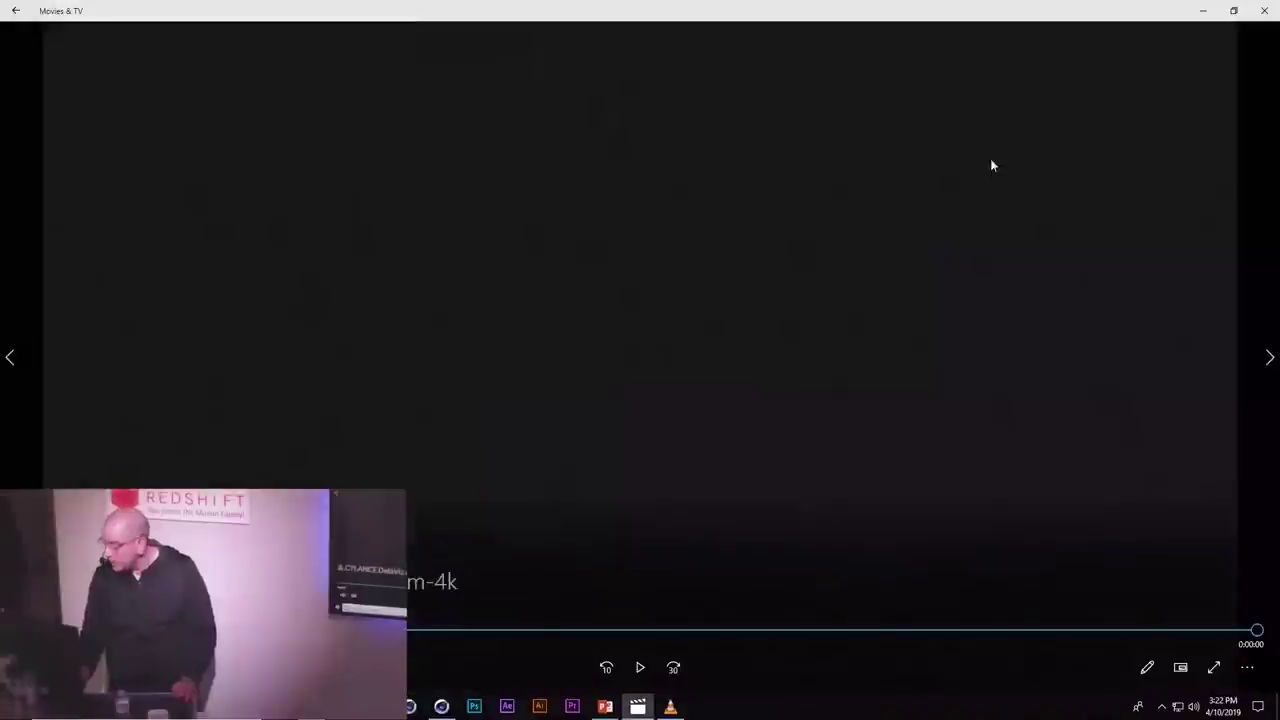
pyautogui.click(1265, 11)
# - Play the Deathstar video from the __NAB\ENDPOINTS folder
pyautogui.hotkey('alt', 'Tab')
pyautogui.click(811, 378)
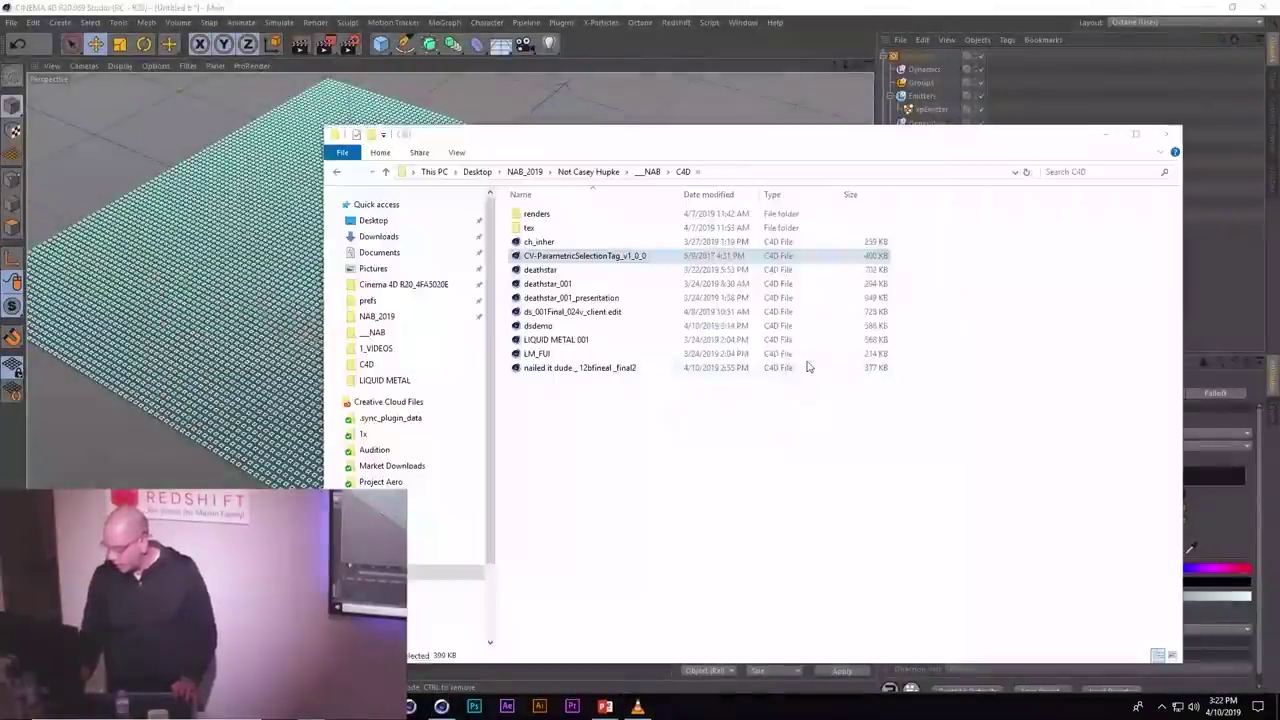
pyautogui.click(651, 171)
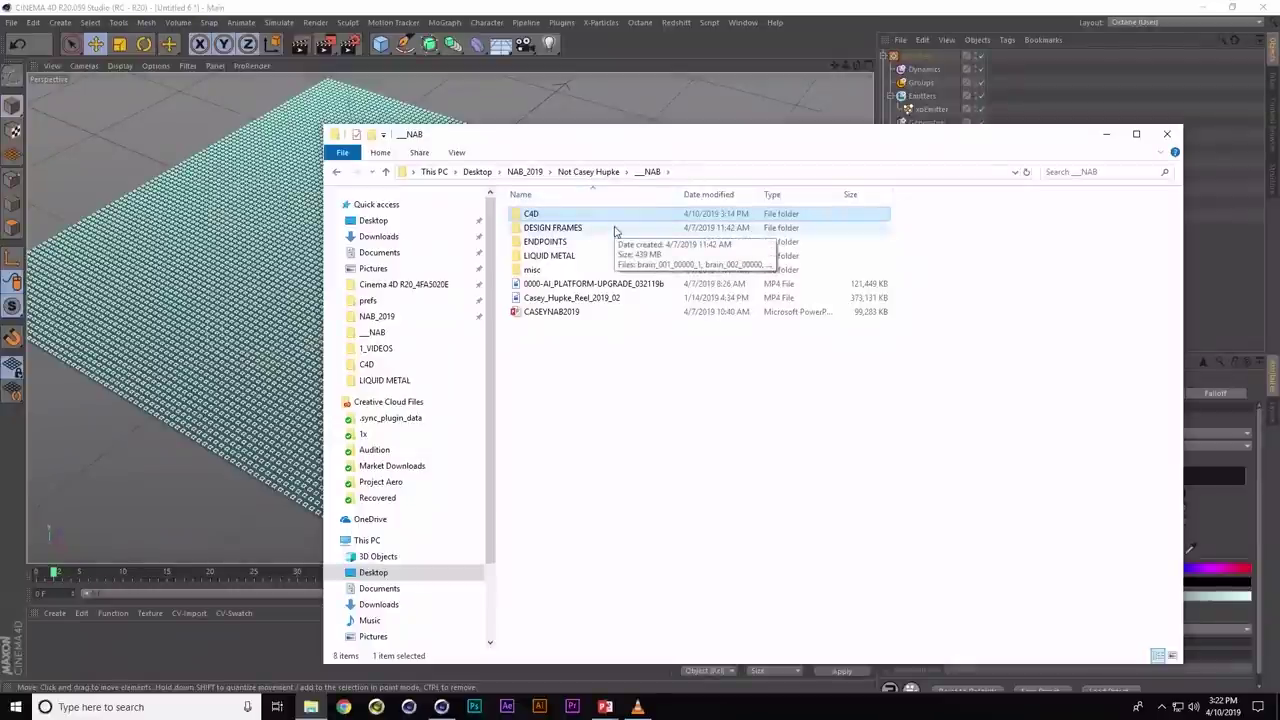
pyautogui.doubleClick(613, 244)
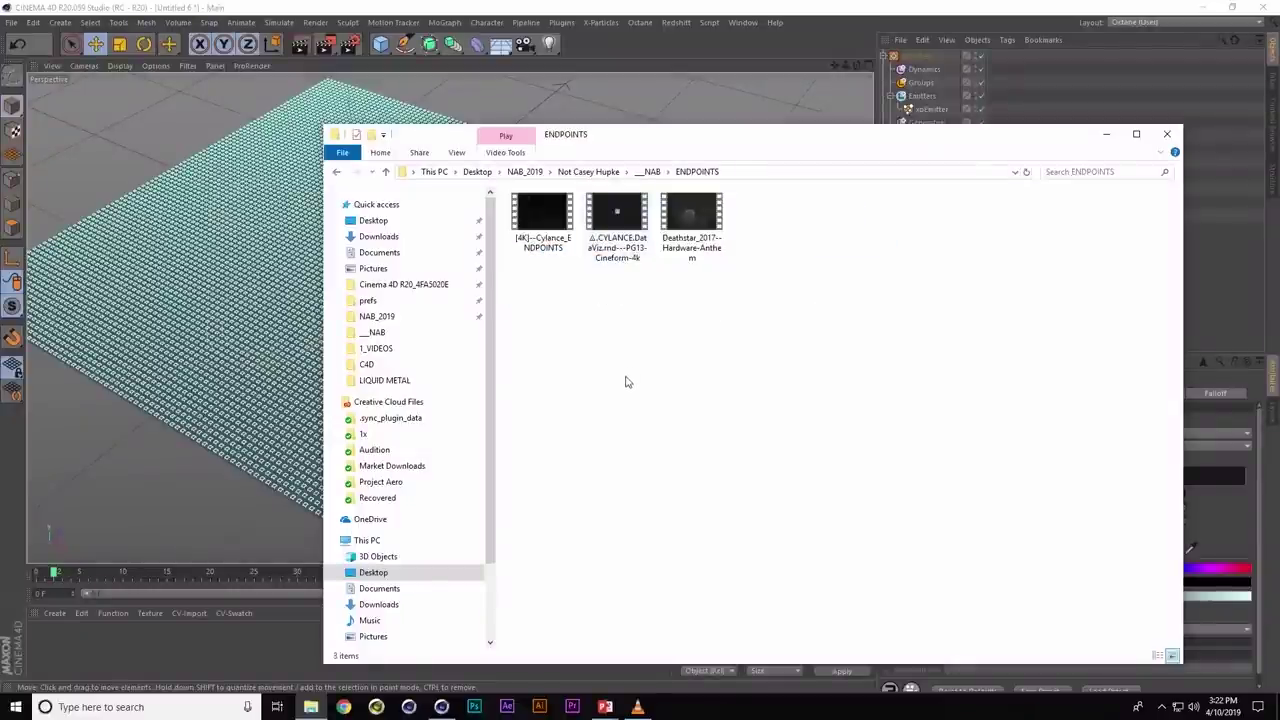
pyautogui.doubleClick(690, 214)
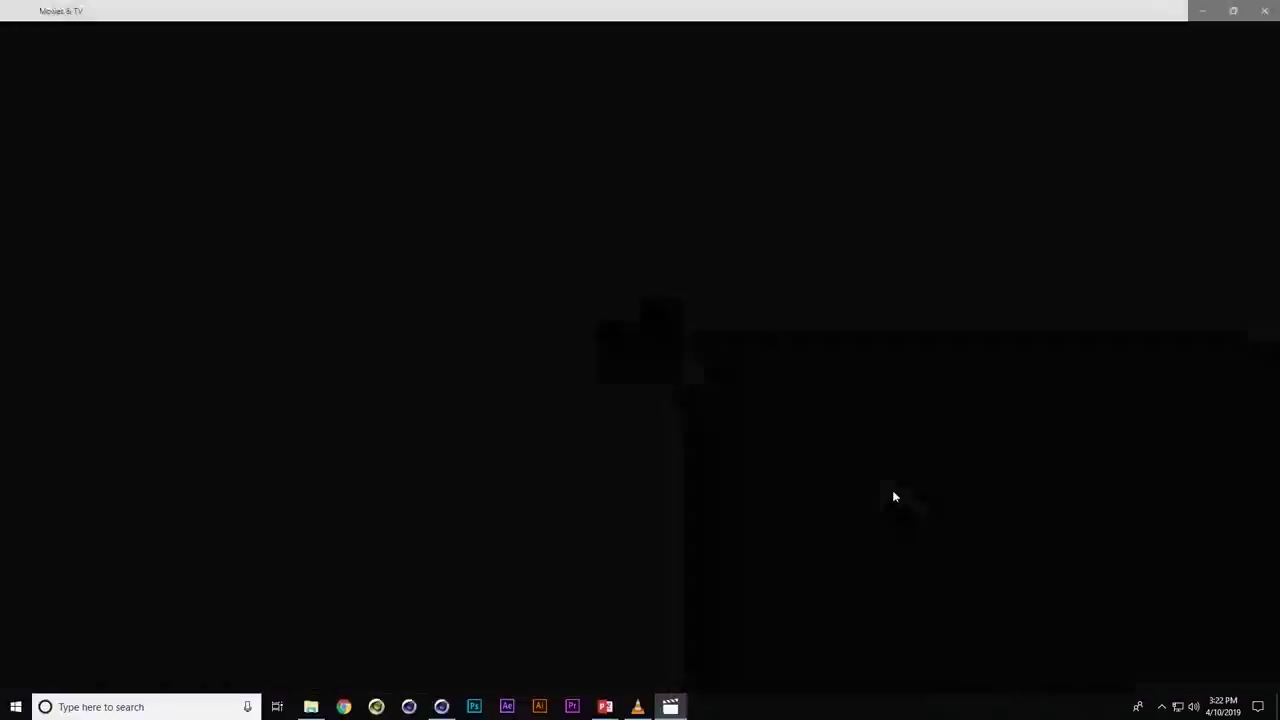